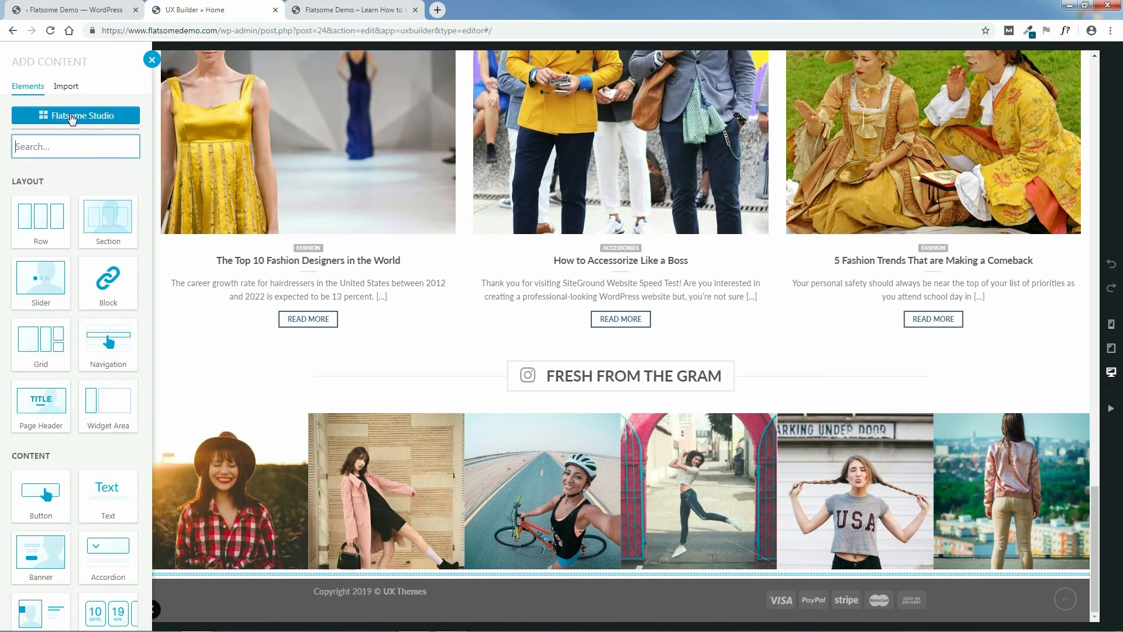
# Preview the "eCommerce header newsletter" layout from Flatsome Studio's Sign-up category, import it with its image, and update the page
pyautogui.click(72, 119)
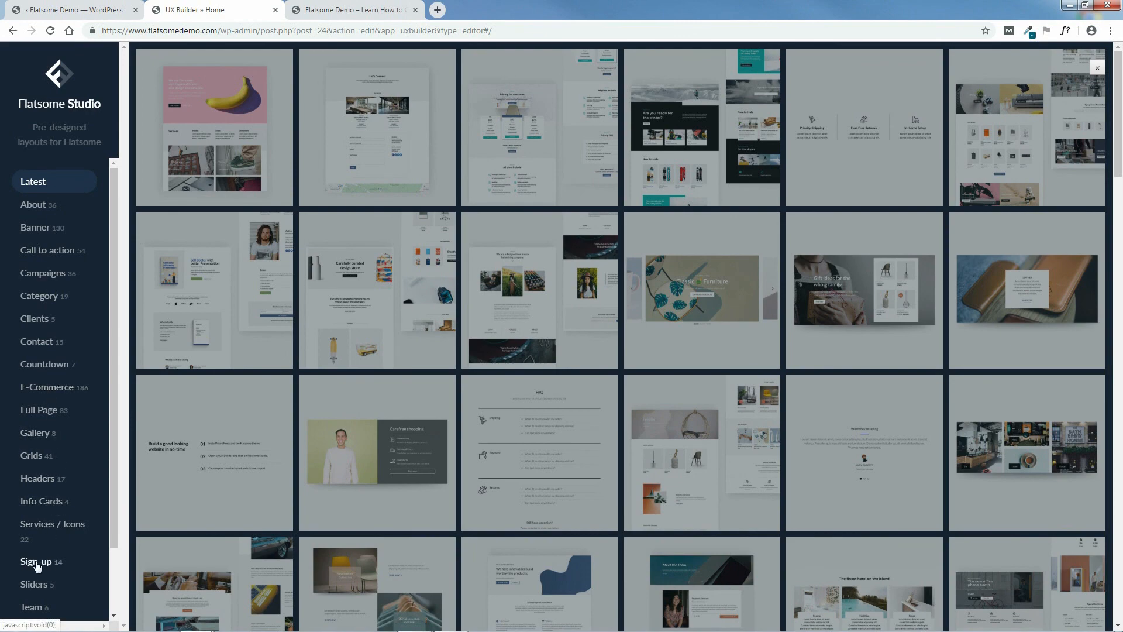
pyautogui.click(34, 564)
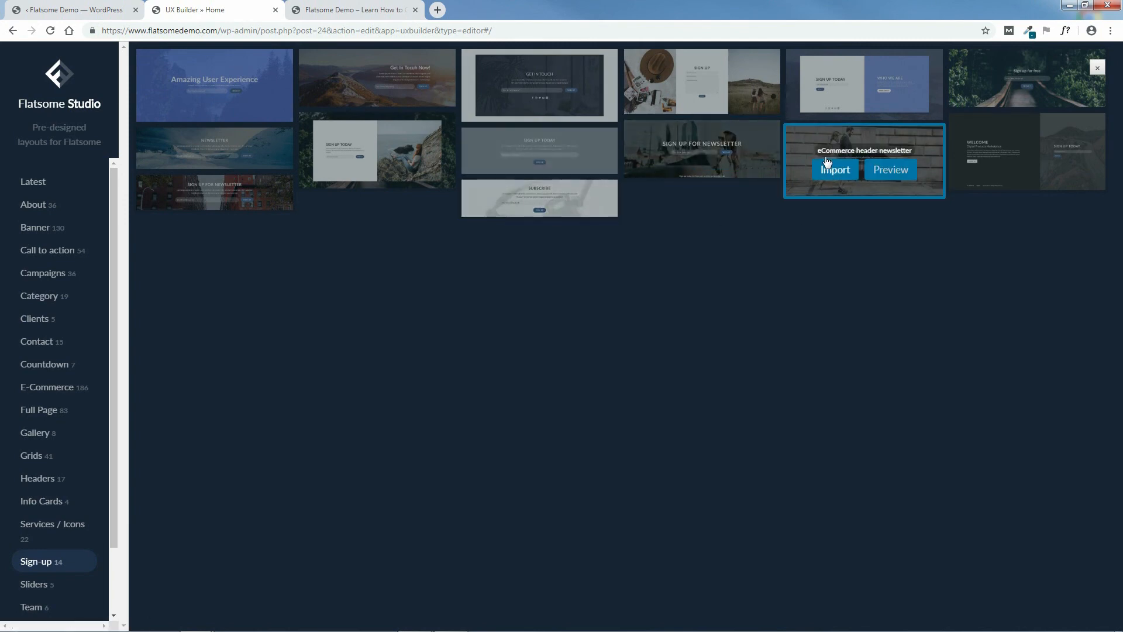
pyautogui.click(889, 172)
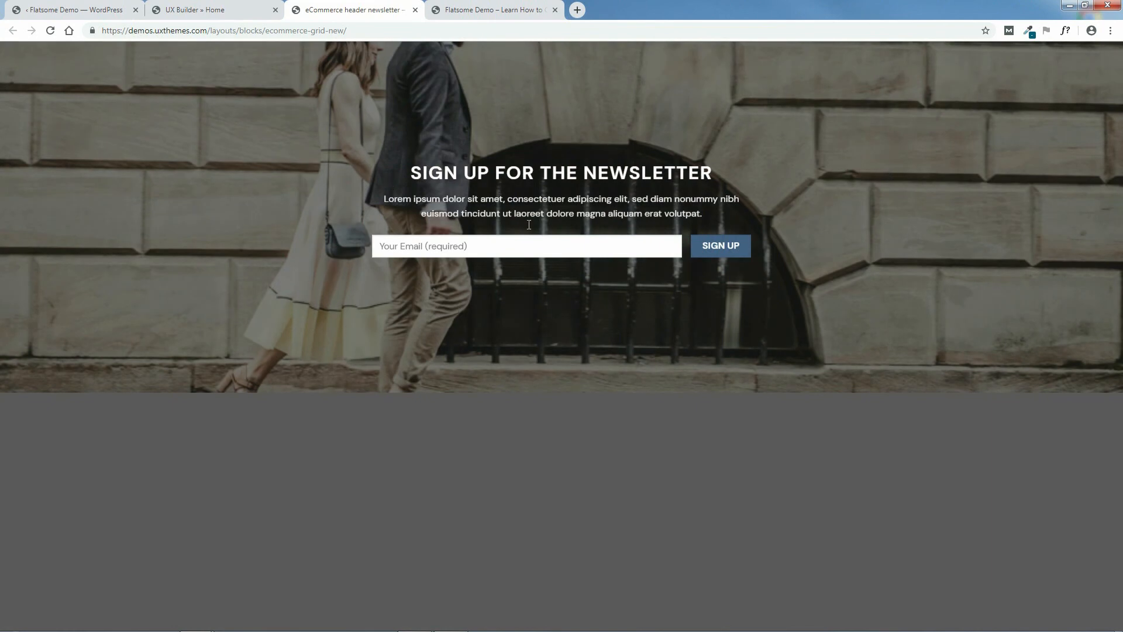
pyautogui.click(416, 10)
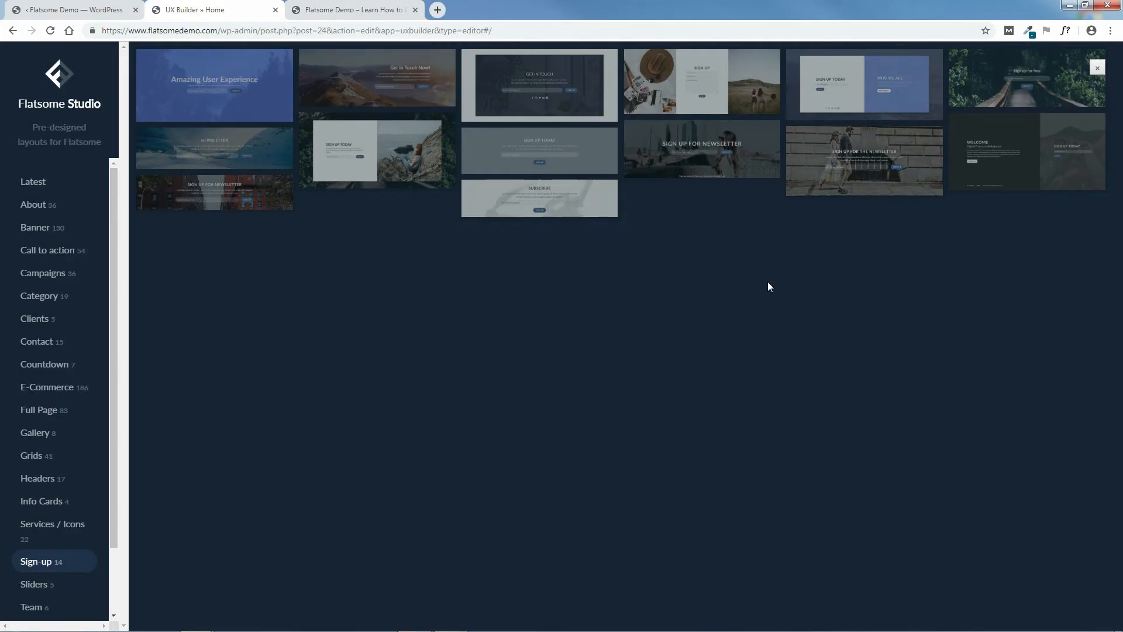
pyautogui.click(835, 173)
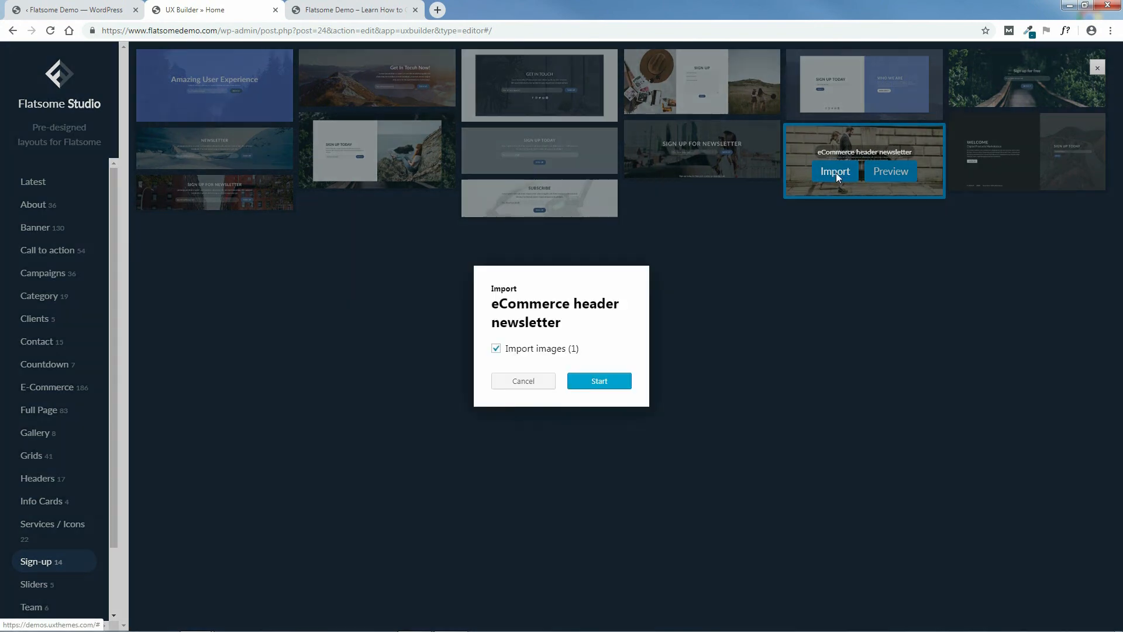
pyautogui.click(599, 382)
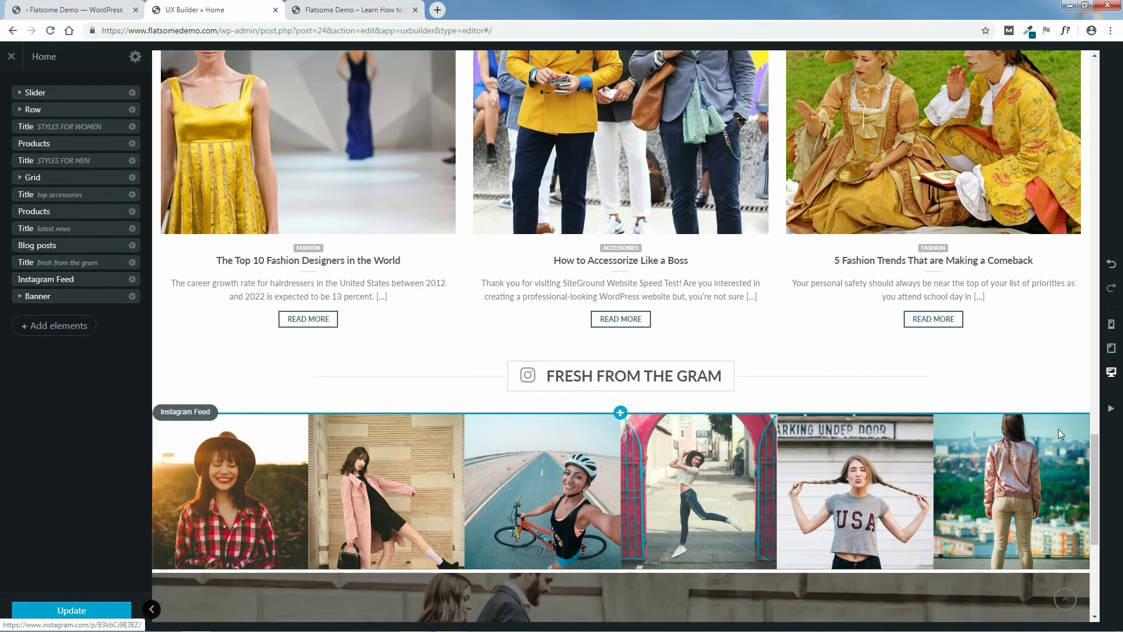
pyautogui.scroll(-6, 1105, 547)
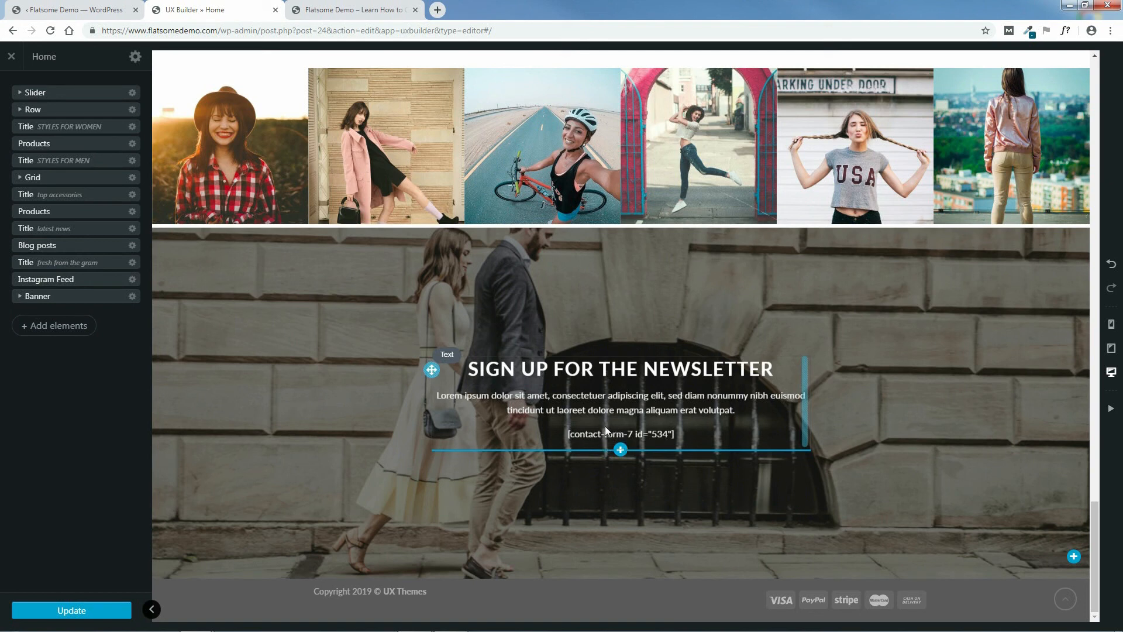
pyautogui.click(80, 608)
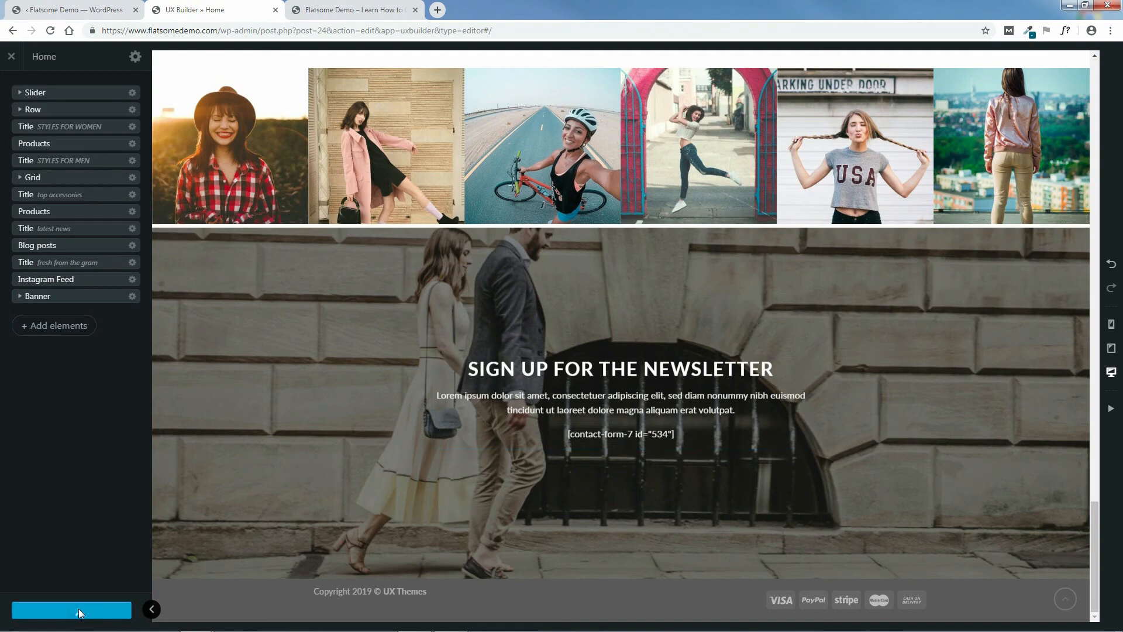
# Switch to the WordPress dashboard and display the popular plugins available to add
pyautogui.click(69, 12)
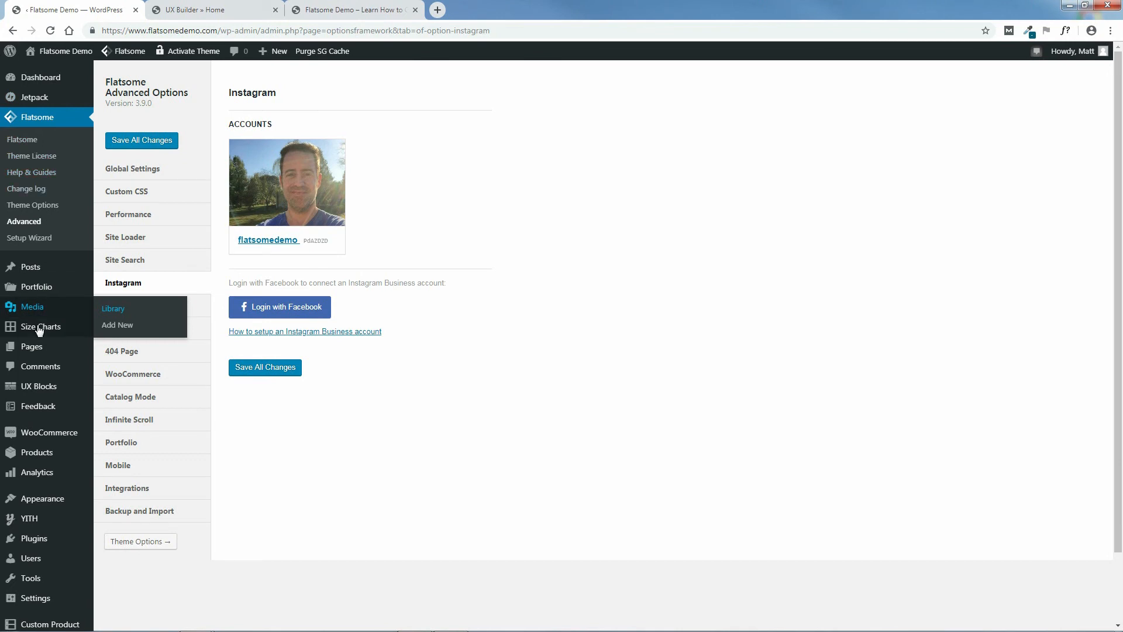
pyautogui.moveTo(32, 541)
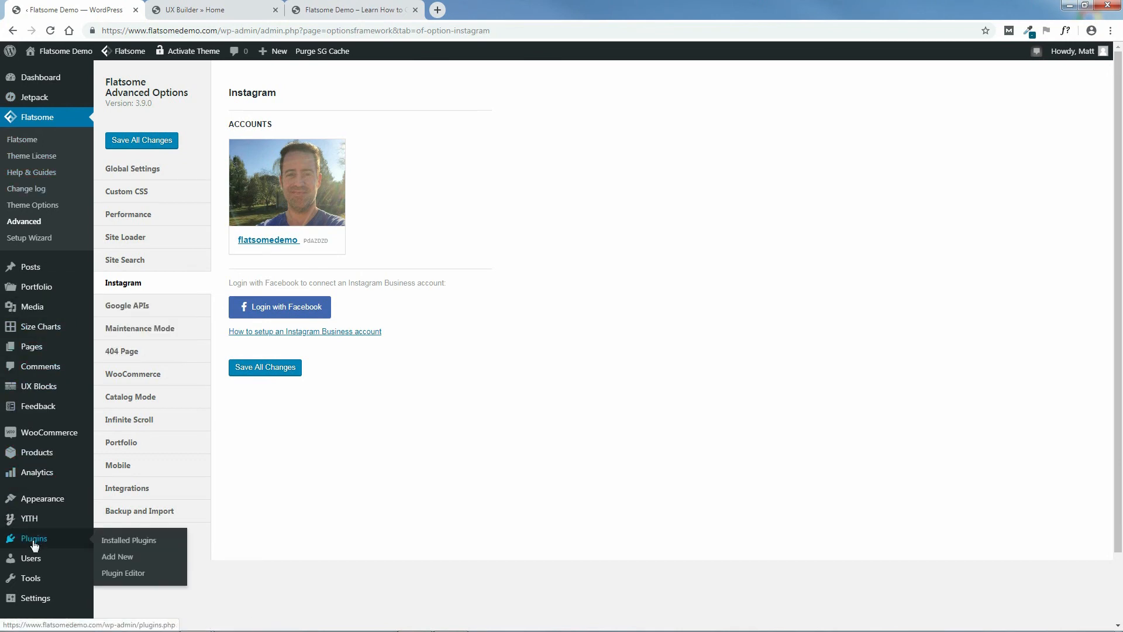
pyautogui.click(117, 562)
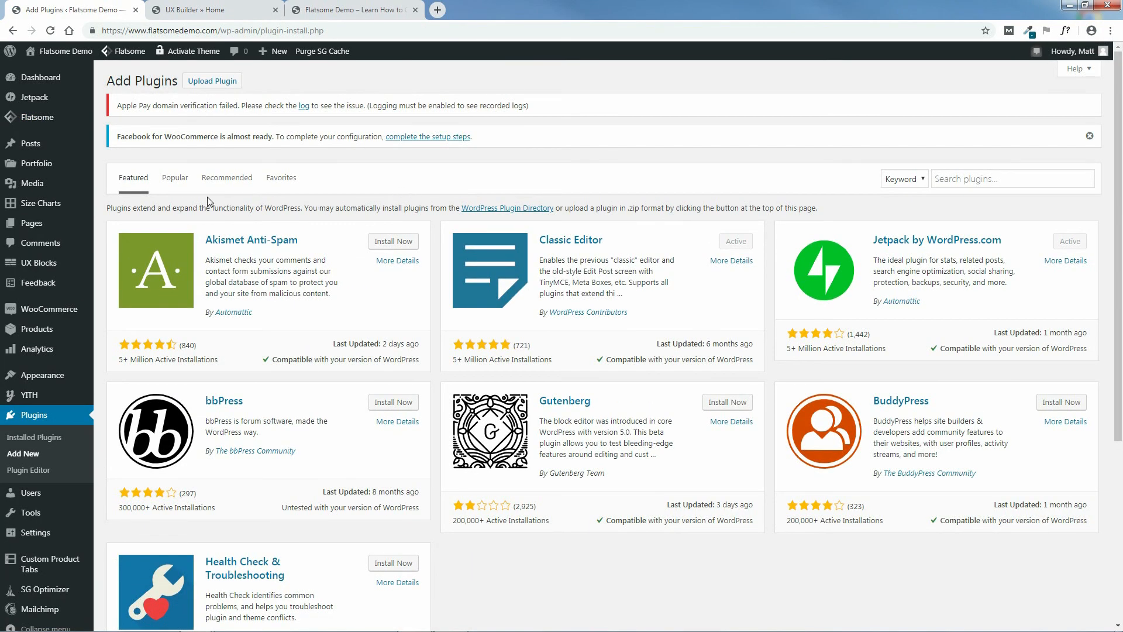
pyautogui.click(179, 184)
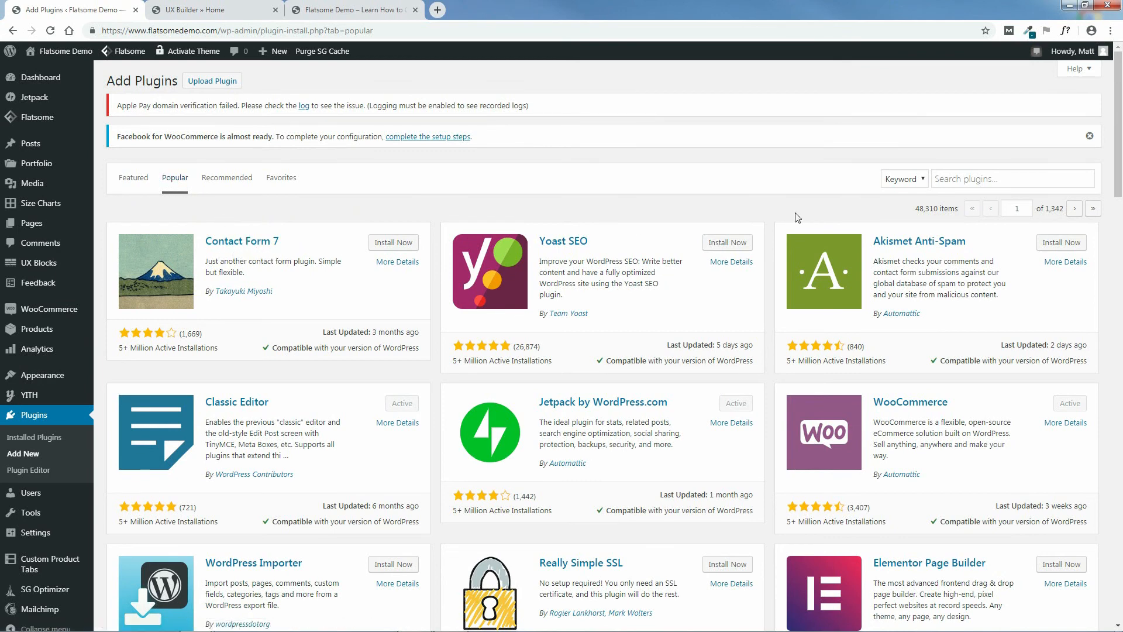
# Install and activate the Contact Form 7 plugin from the popular plugins
pyautogui.click(952, 179)
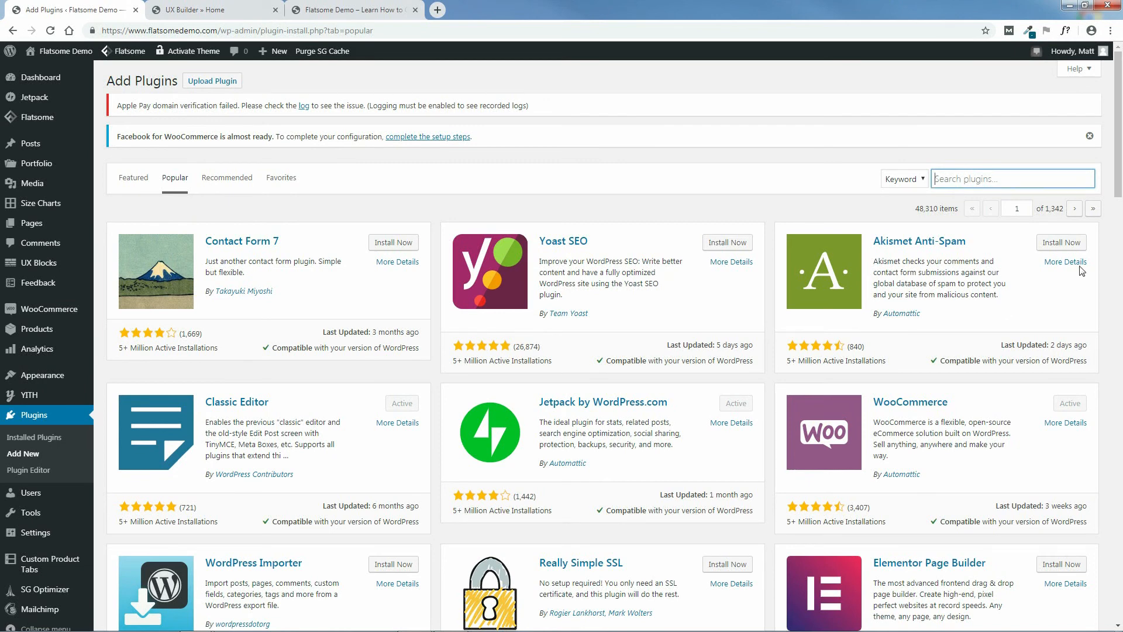
pyautogui.scroll(-2, 1121, 173)
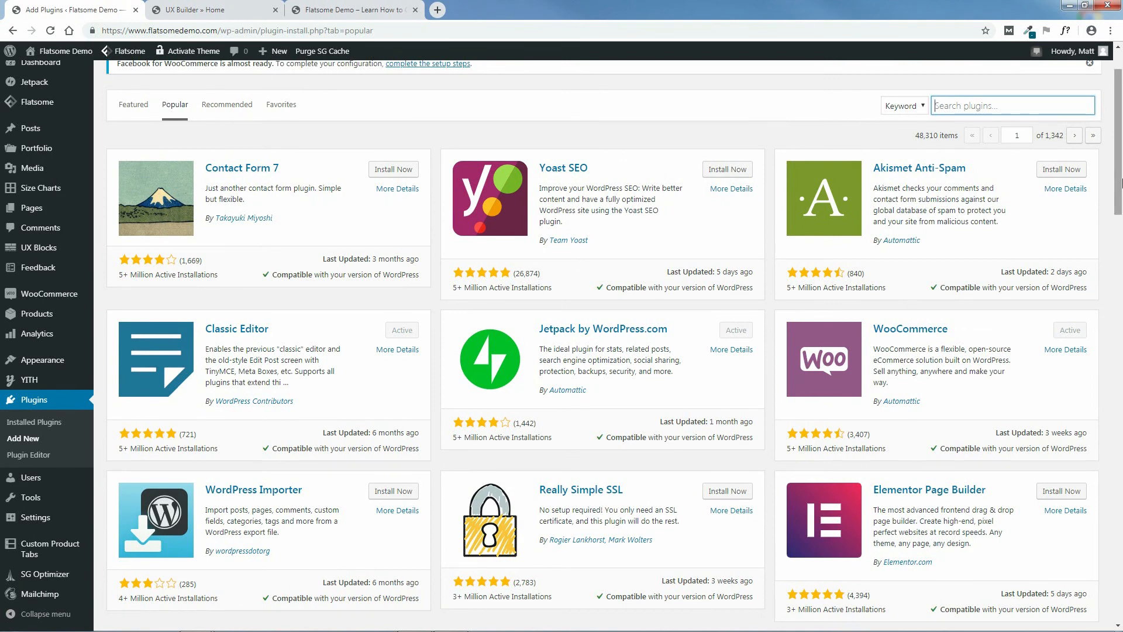
pyautogui.scroll(-2, 912, 302)
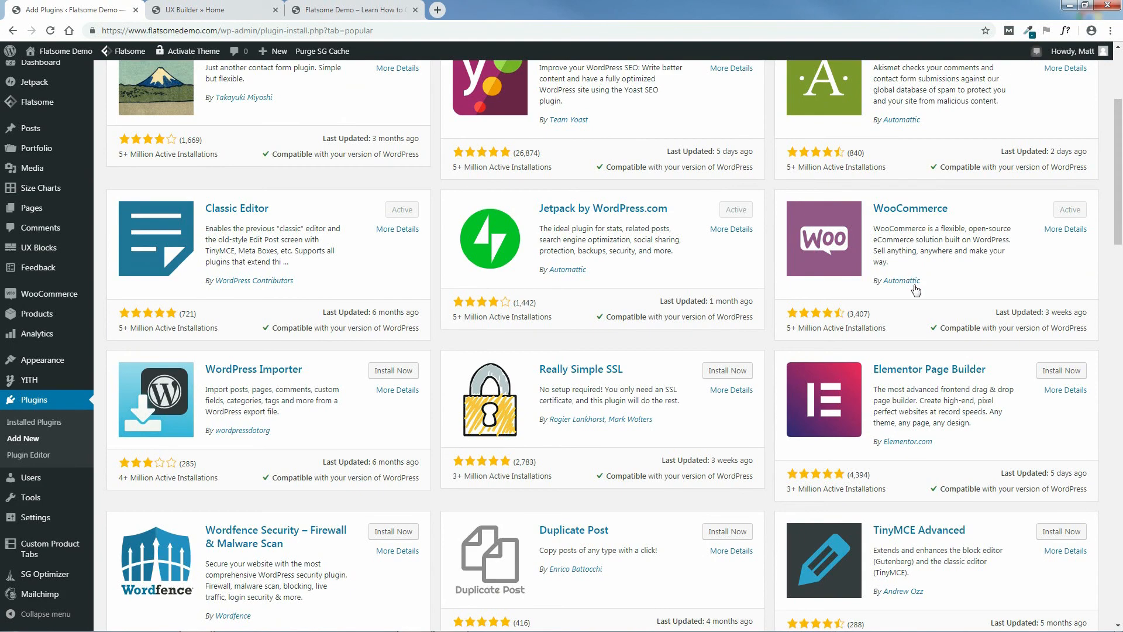
pyautogui.scroll(-1, 1121, 252)
pyautogui.scroll(-4, 1120, 252)
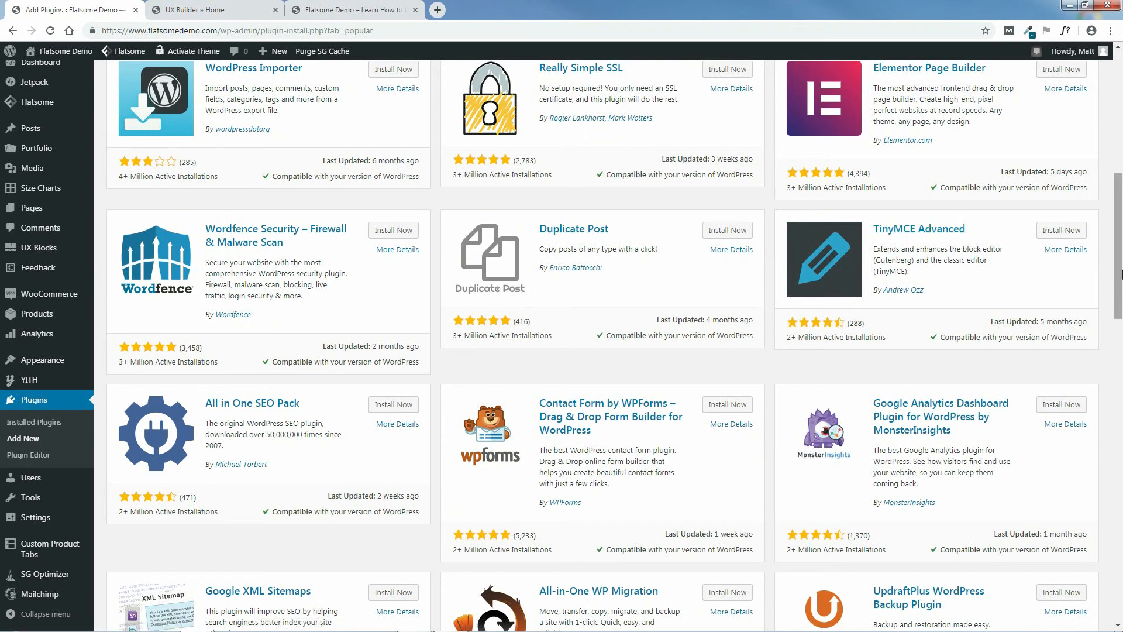
pyautogui.moveTo(1122, 274); pyautogui.dragTo(1121, 142)
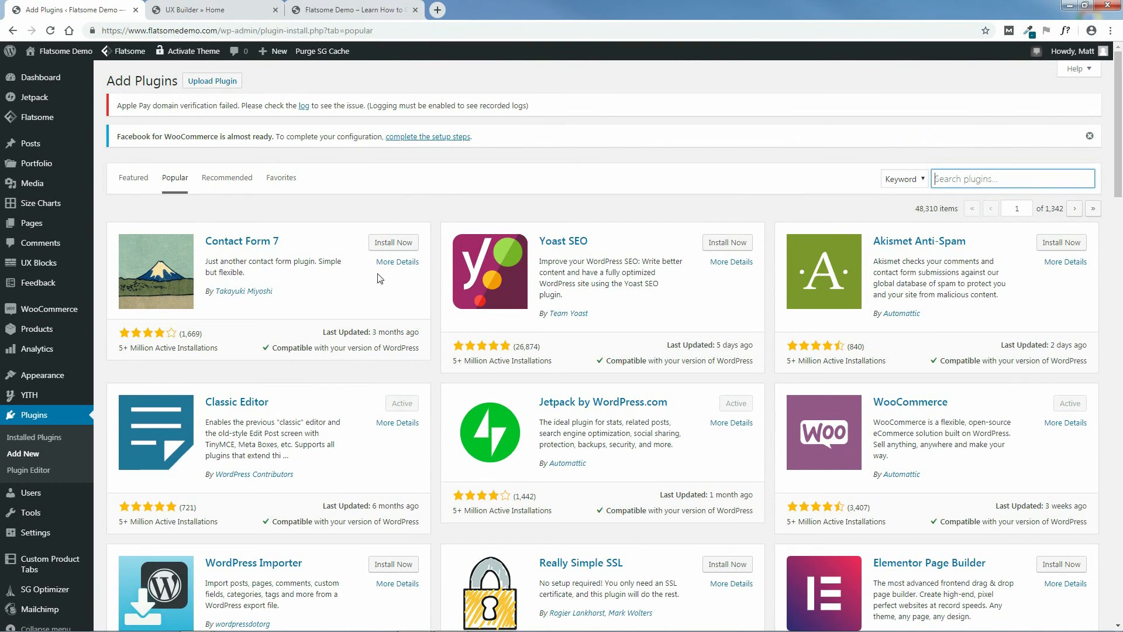
pyautogui.click(393, 249)
pyautogui.click(393, 246)
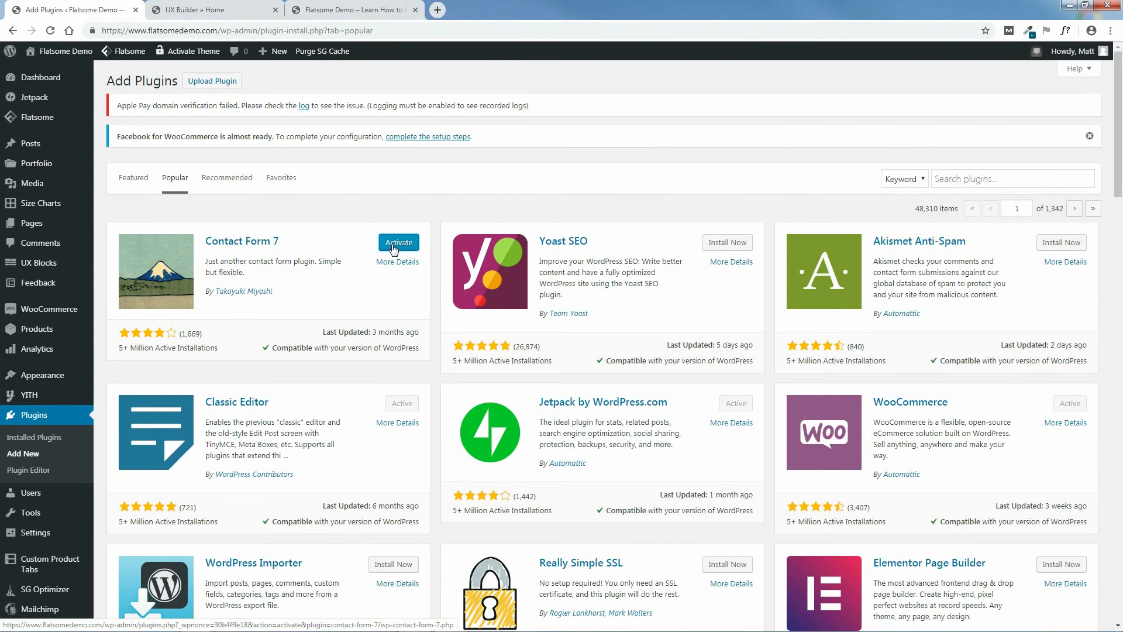
pyautogui.click(399, 246)
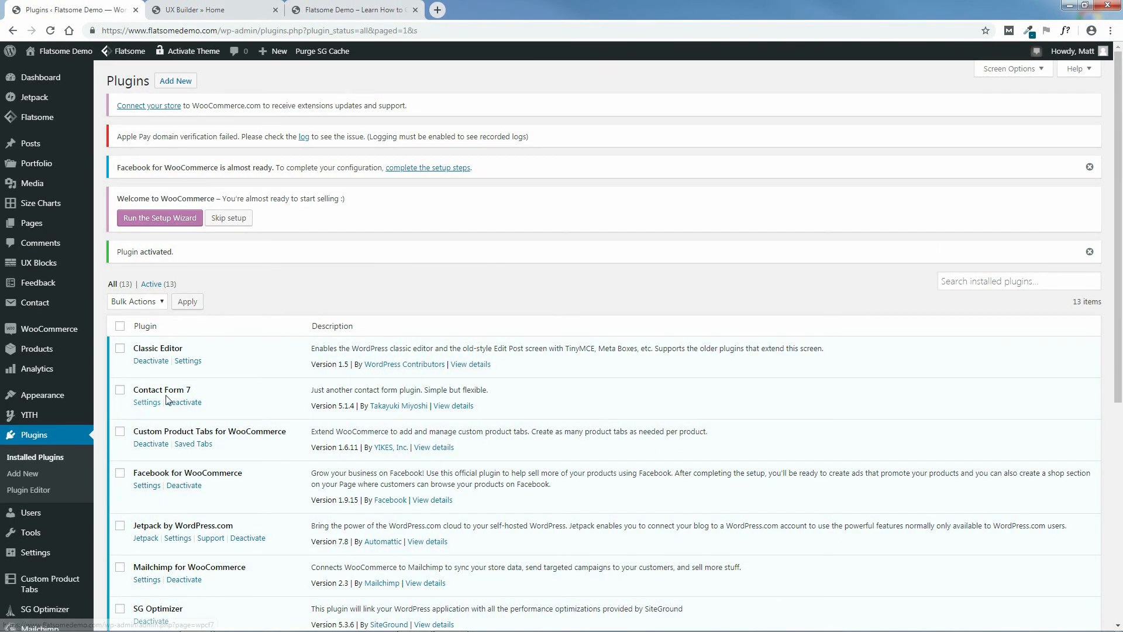
# Start a new Contact Form 7 form from the plugin's settings and title it "Sign Up"
pyautogui.click(146, 403)
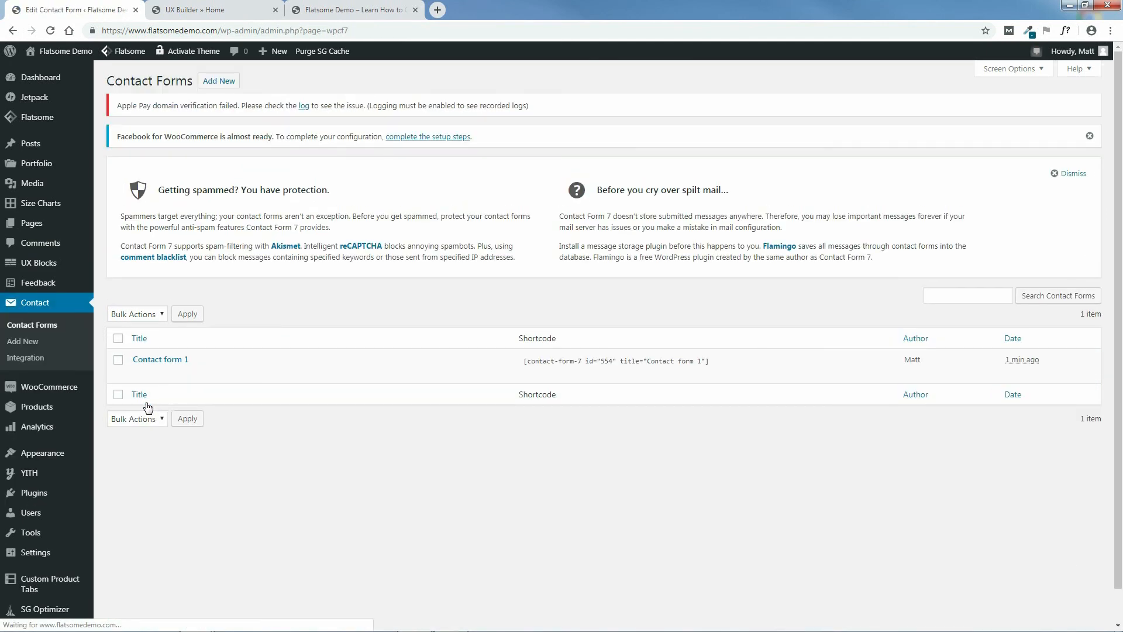
pyautogui.click(23, 345)
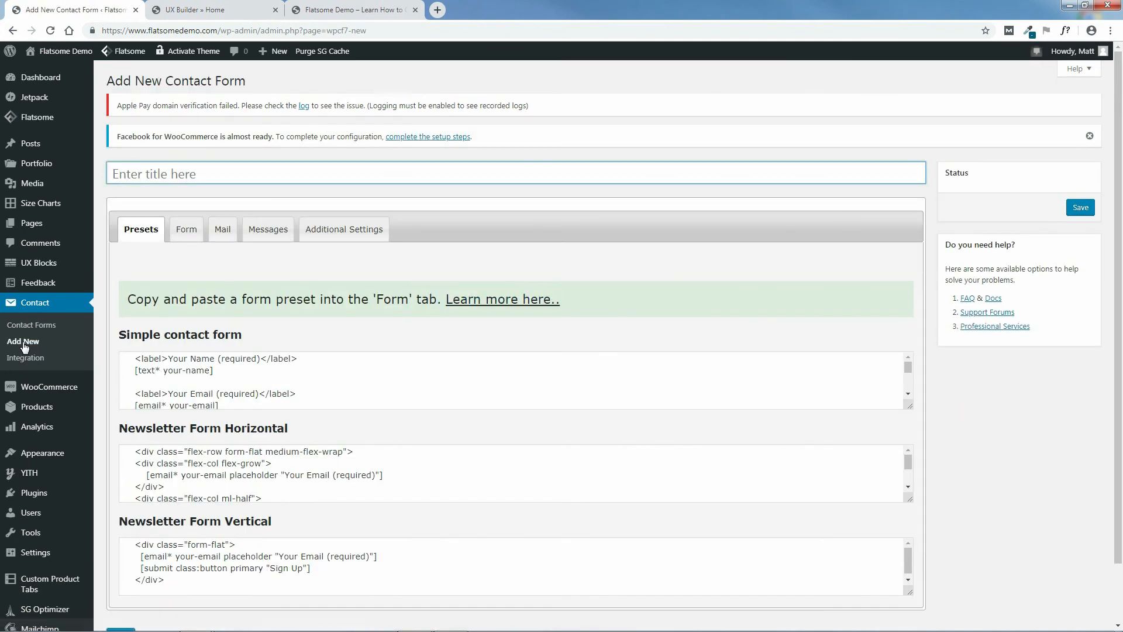
pyautogui.click(259, 172)
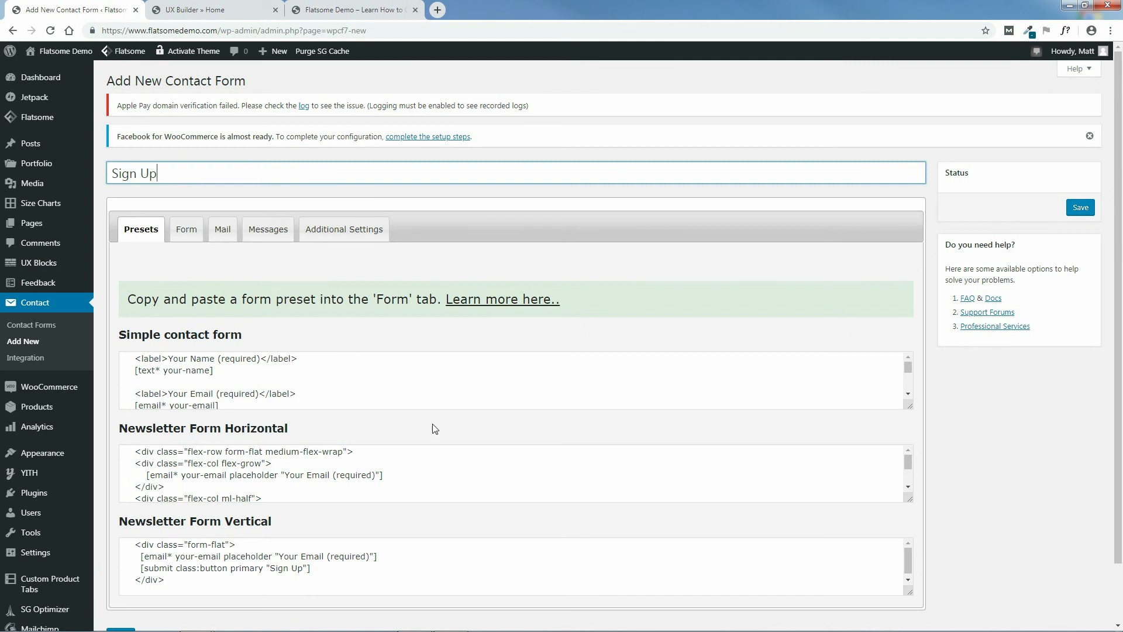
# Enlarge the Newsletter Form Horizontal preset and copy its entire code
pyautogui.moveTo(911, 500); pyautogui.dragTo(911, 565)
pyautogui.moveTo(115, 438); pyautogui.dragTo(307, 435)
pyautogui.moveTo(194, 539); pyautogui.dragTo(125, 451)
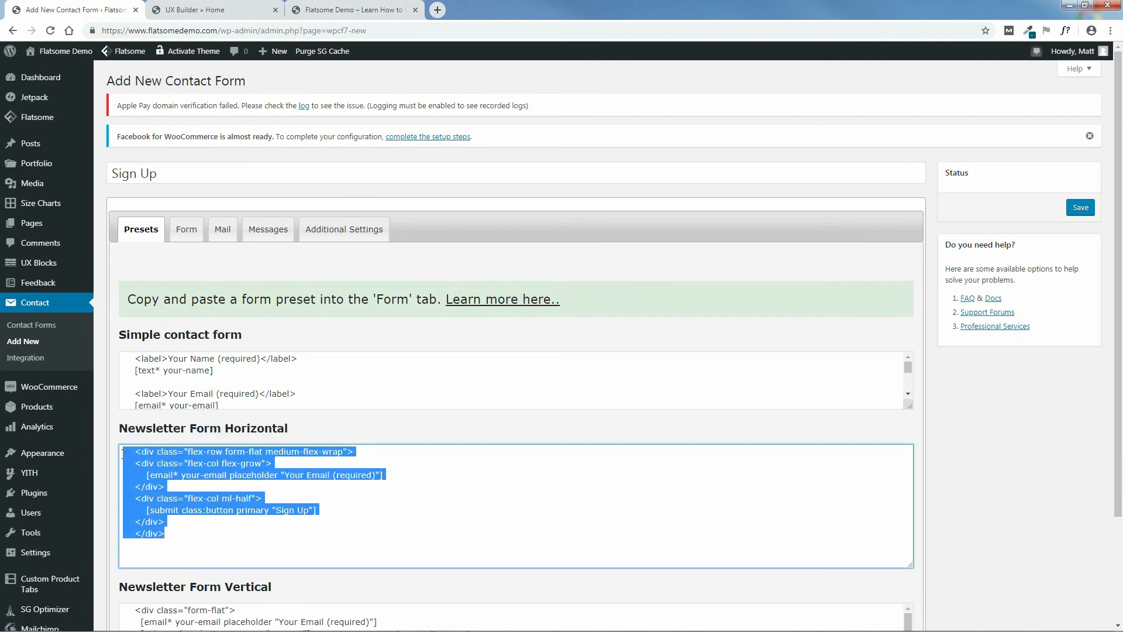
pyautogui.rightClick(200, 459)
pyautogui.click(201, 487)
# Replace the default form template with the copied newsletter preset code and save the contact form
pyautogui.click(187, 232)
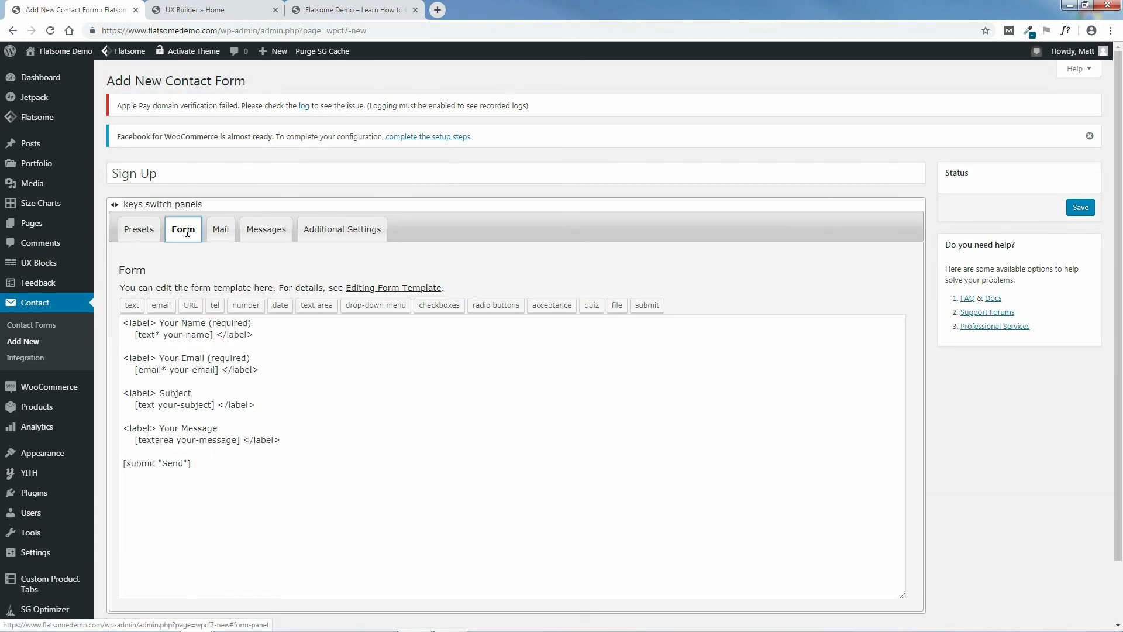
pyautogui.moveTo(202, 465); pyautogui.dragTo(92, 306)
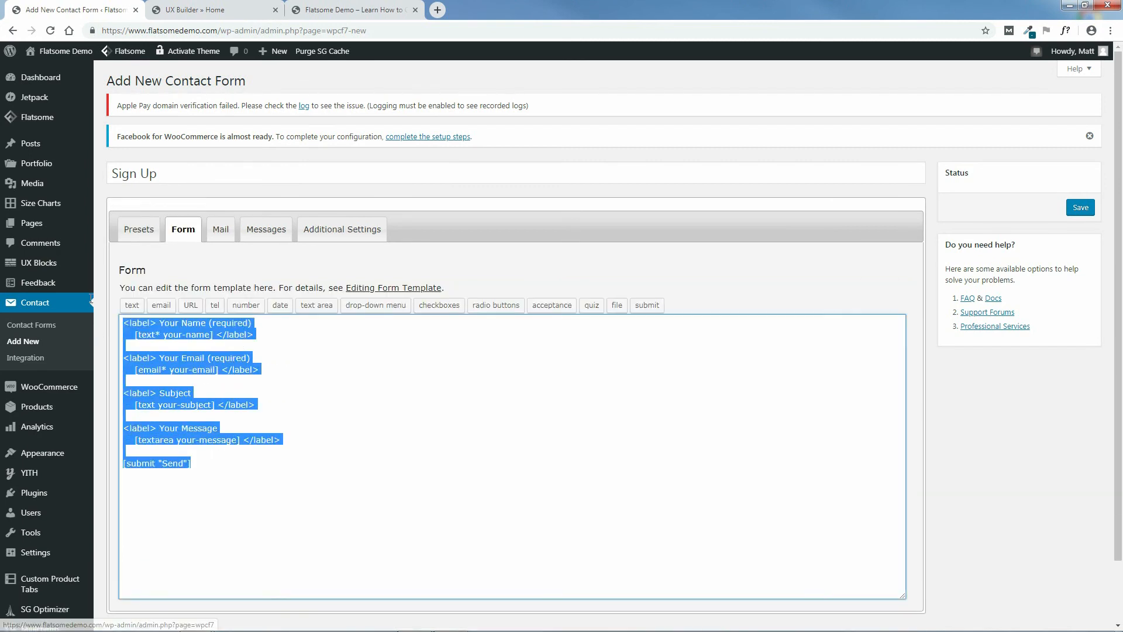
pyautogui.press('BackSpace')
pyautogui.rightClick(169, 334)
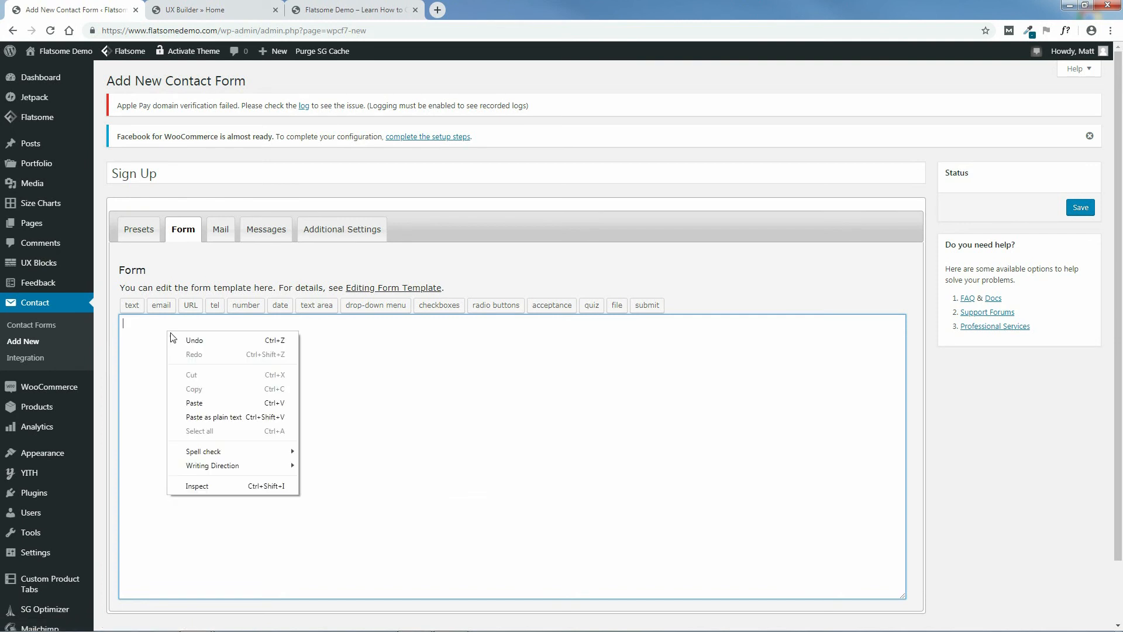
pyautogui.click(198, 399)
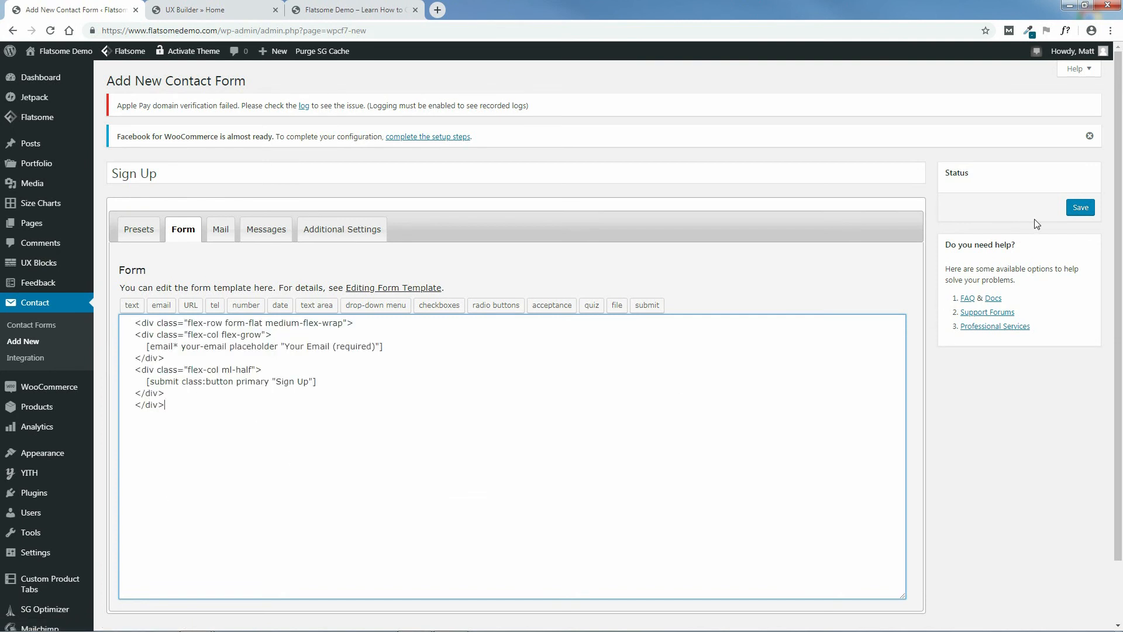
pyautogui.click(1082, 210)
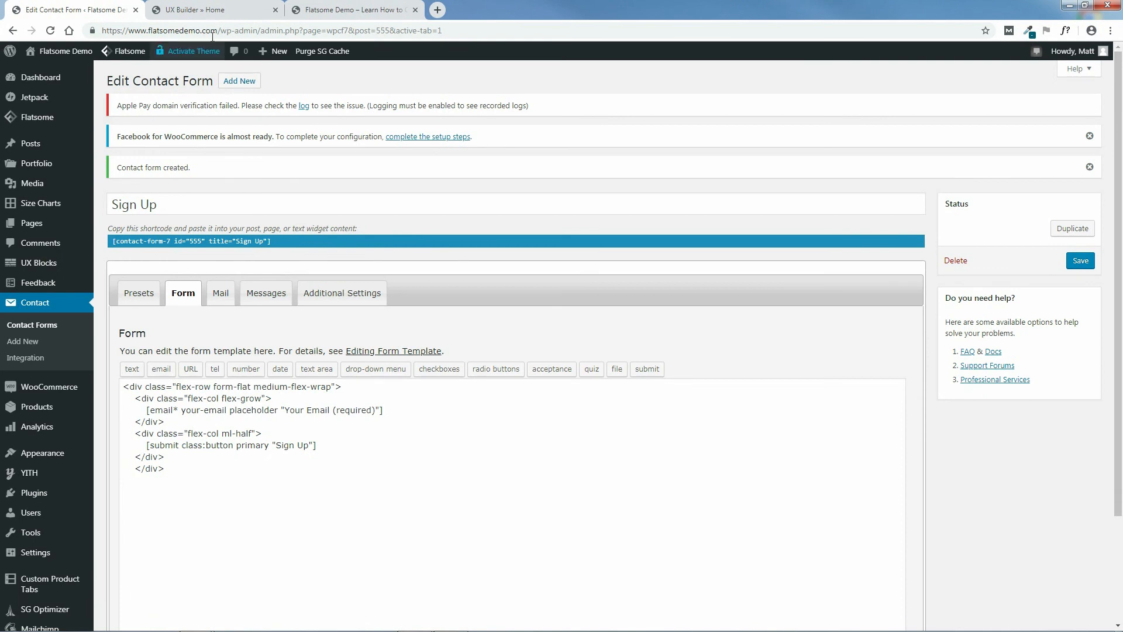
# Return to the Home page in UX Builder, update it and reload the builder
pyautogui.click(206, 10)
pyautogui.click(58, 611)
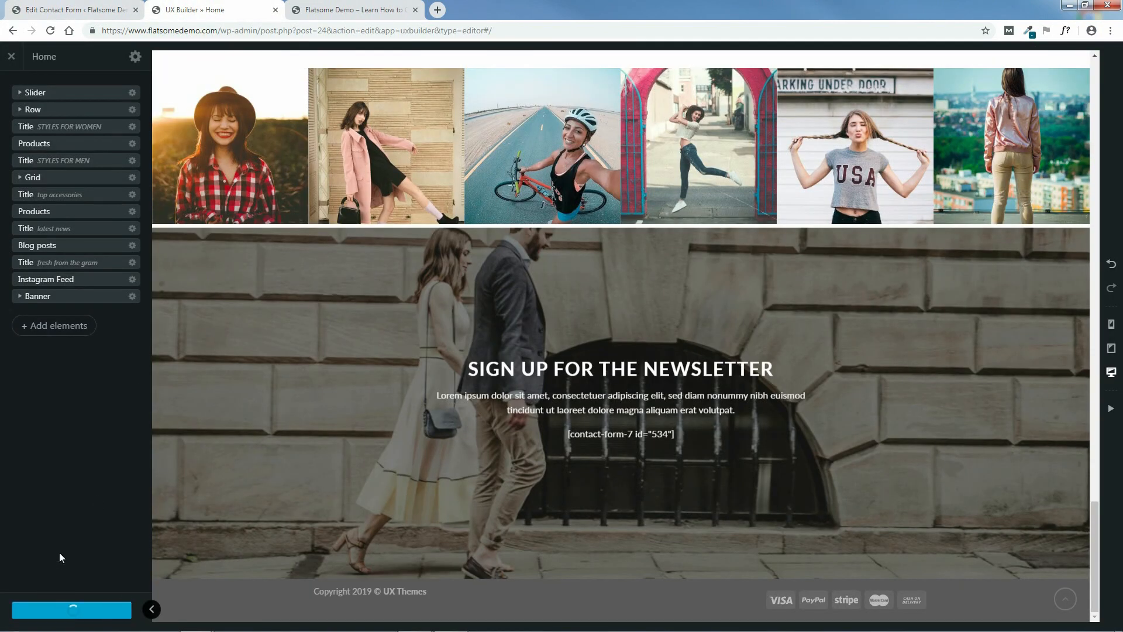
pyautogui.click(51, 31)
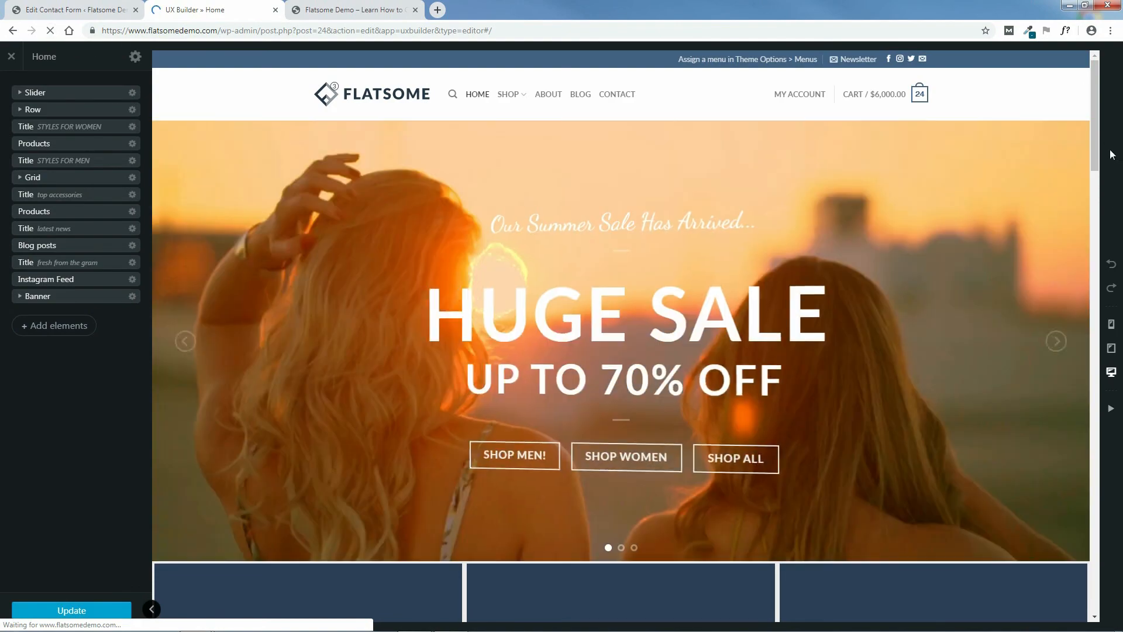
# Assign the "Sign Up" form to the Form (CF7) element in the banner's text box, apply it and update the page
pyautogui.moveTo(1094, 131); pyautogui.dragTo(1093, 576)
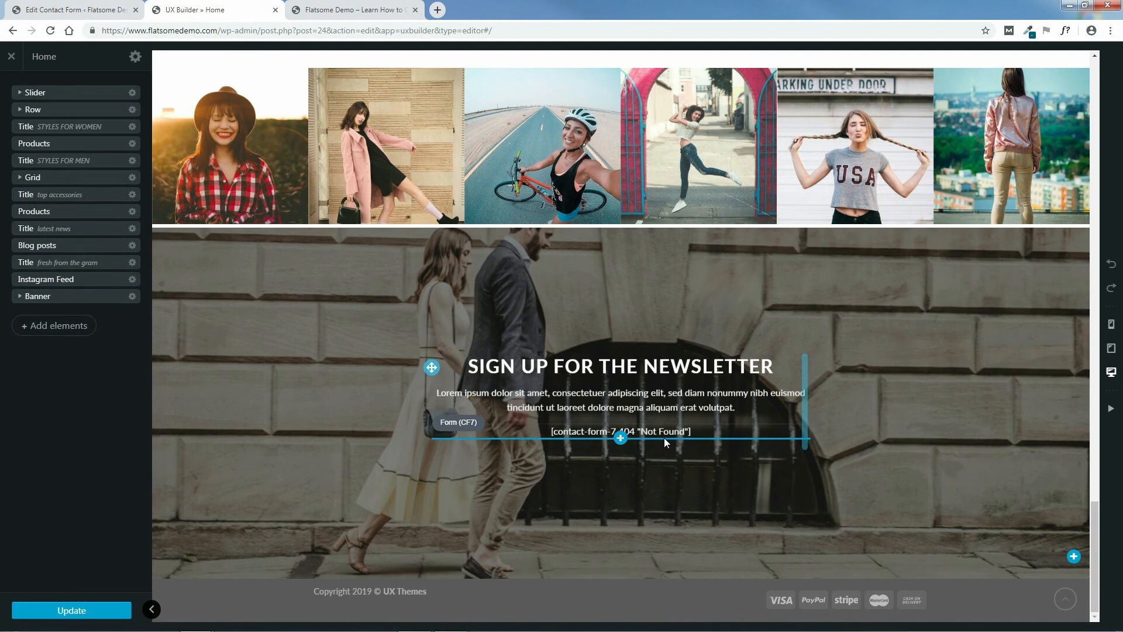
pyautogui.click(19, 298)
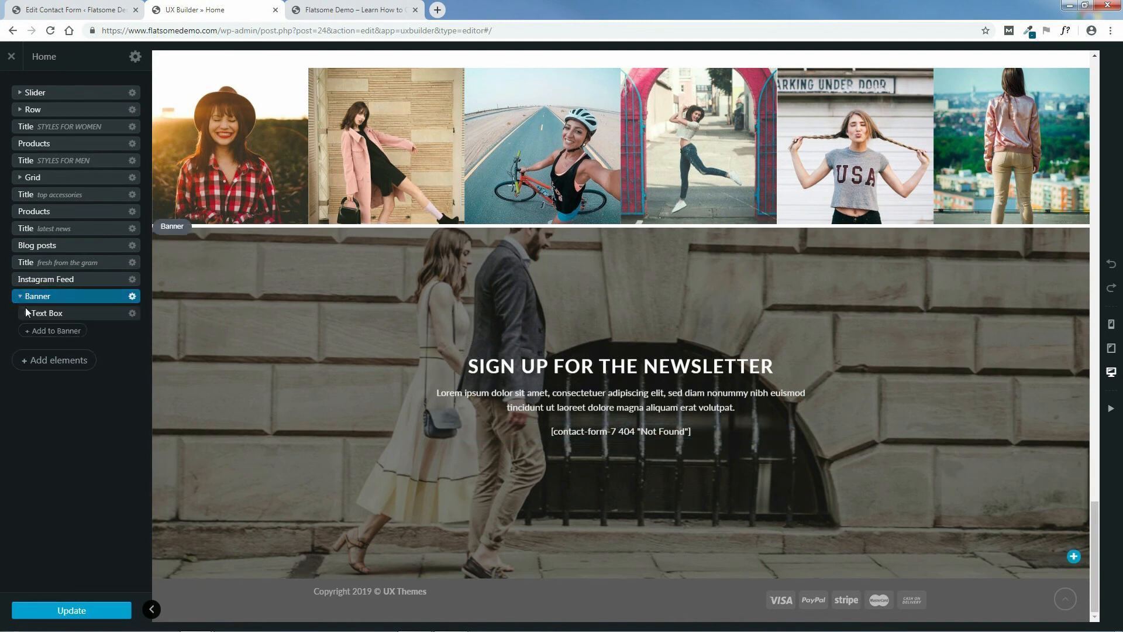
pyautogui.click(27, 314)
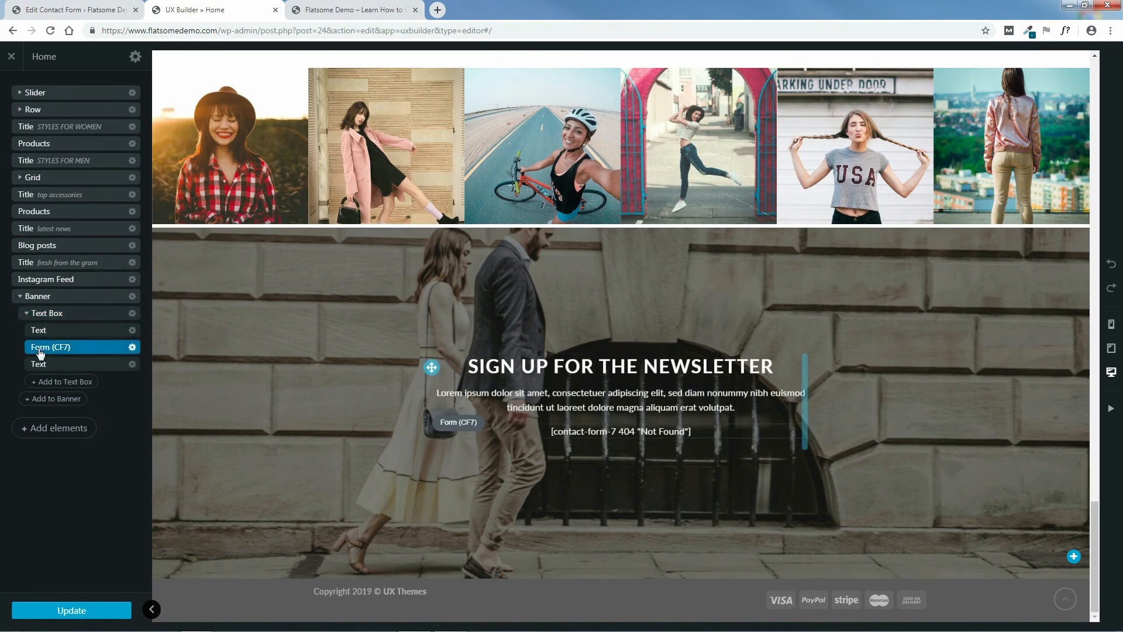
pyautogui.click(95, 348)
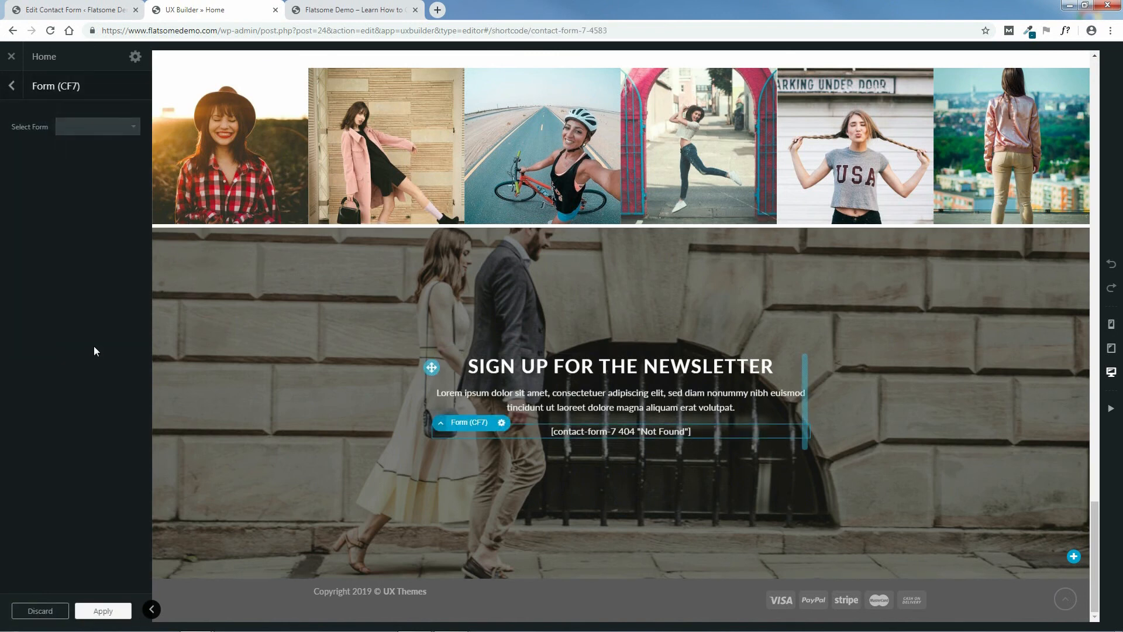
pyautogui.click(111, 128)
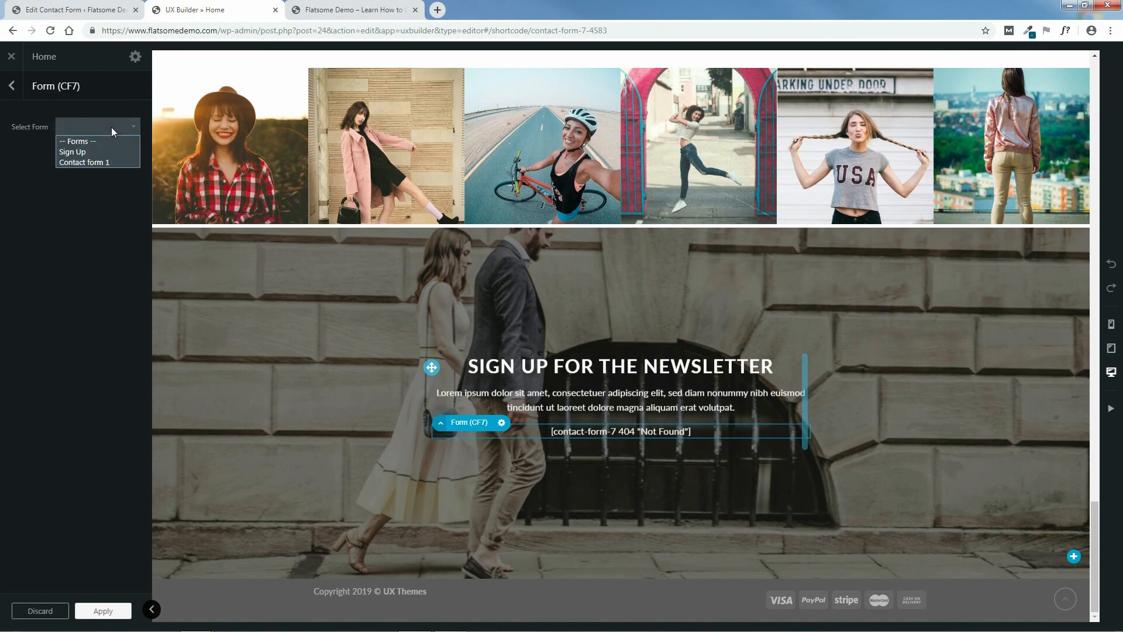
pyautogui.click(78, 153)
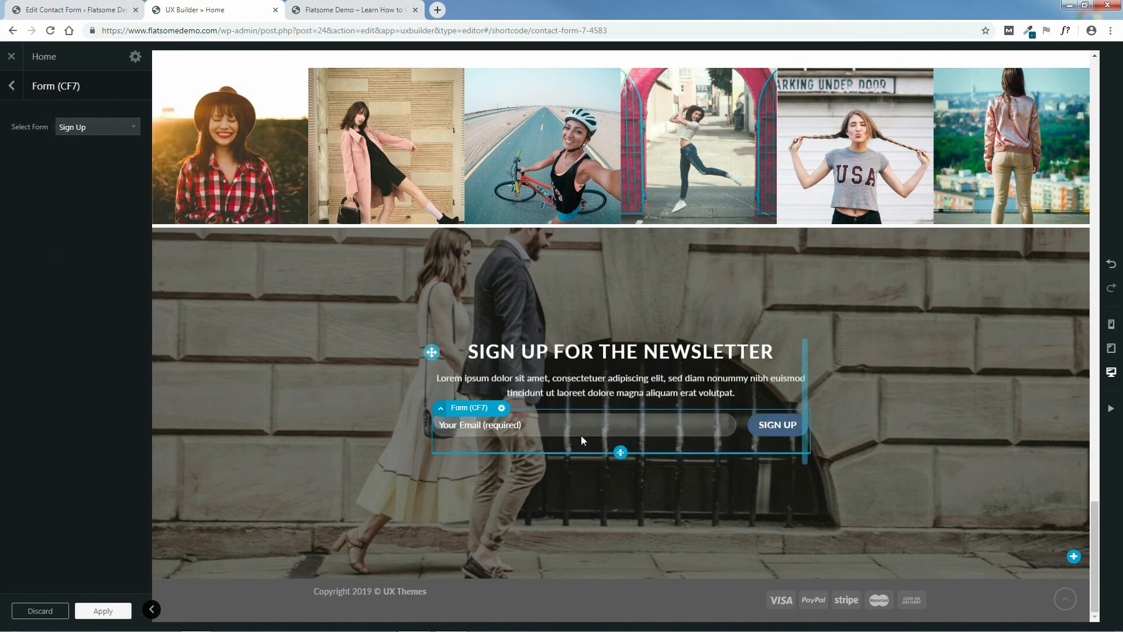
pyautogui.click(109, 612)
pyautogui.click(67, 611)
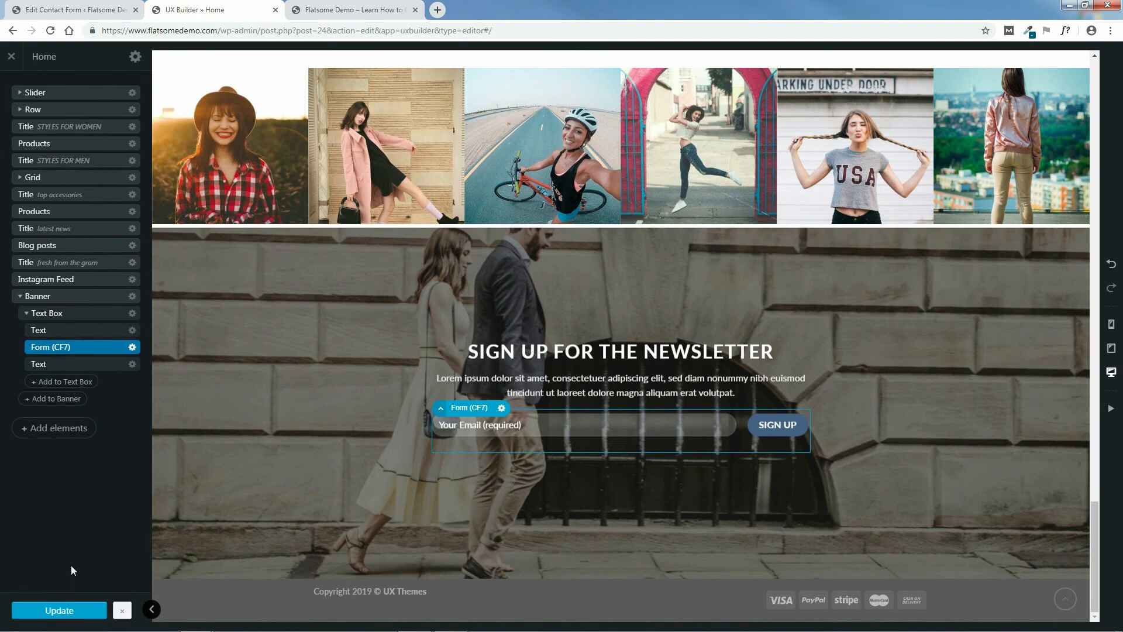
pyautogui.click(93, 366)
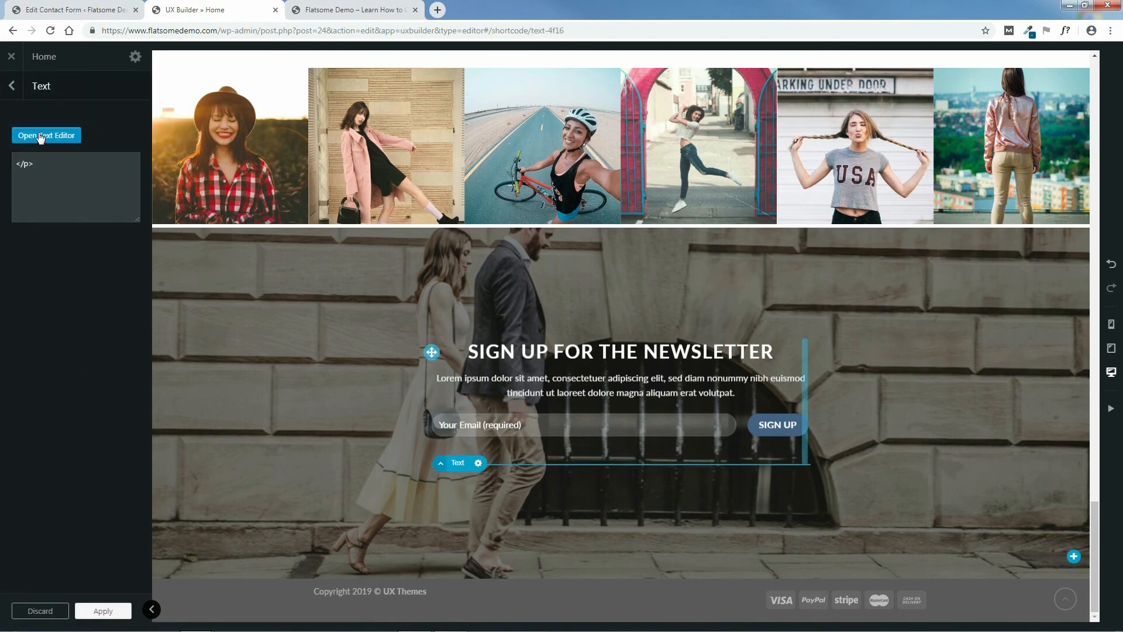
pyautogui.click(41, 135)
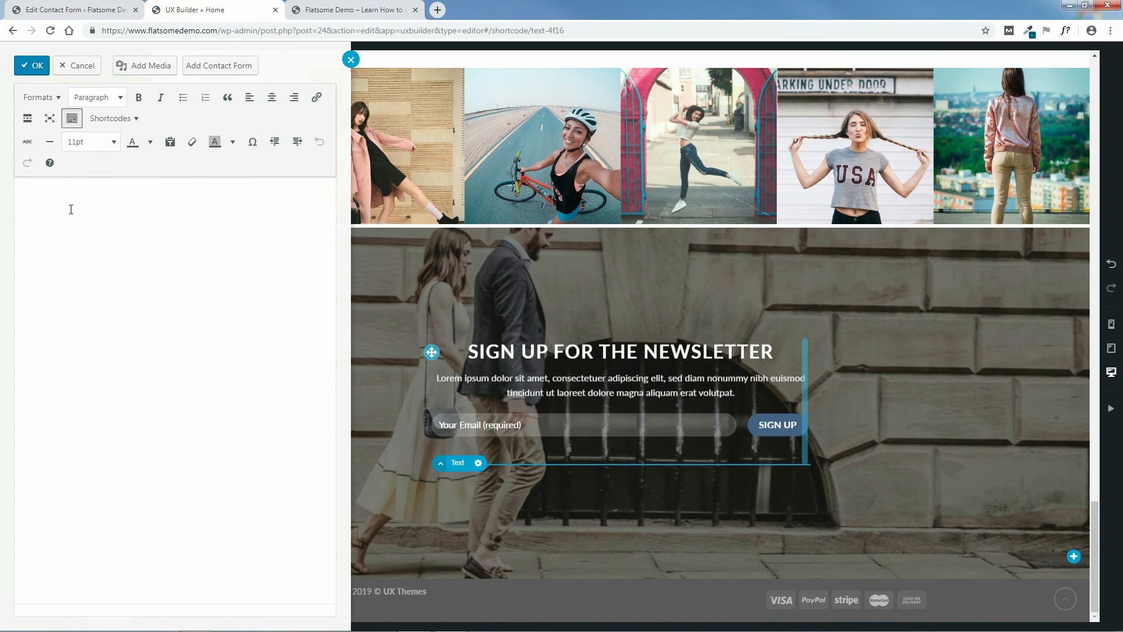
pyautogui.click(351, 59)
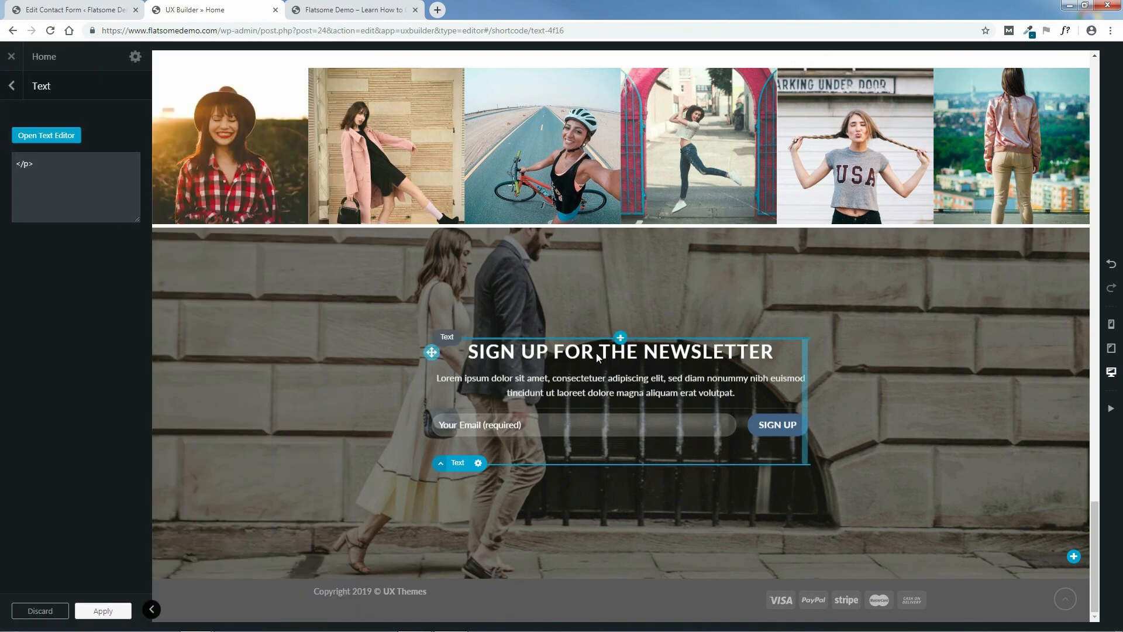
# Replace the newsletter banner's heading with "SIGN UP AND GET 10% OFF!" and accept the text change
pyautogui.doubleClick(596, 353)
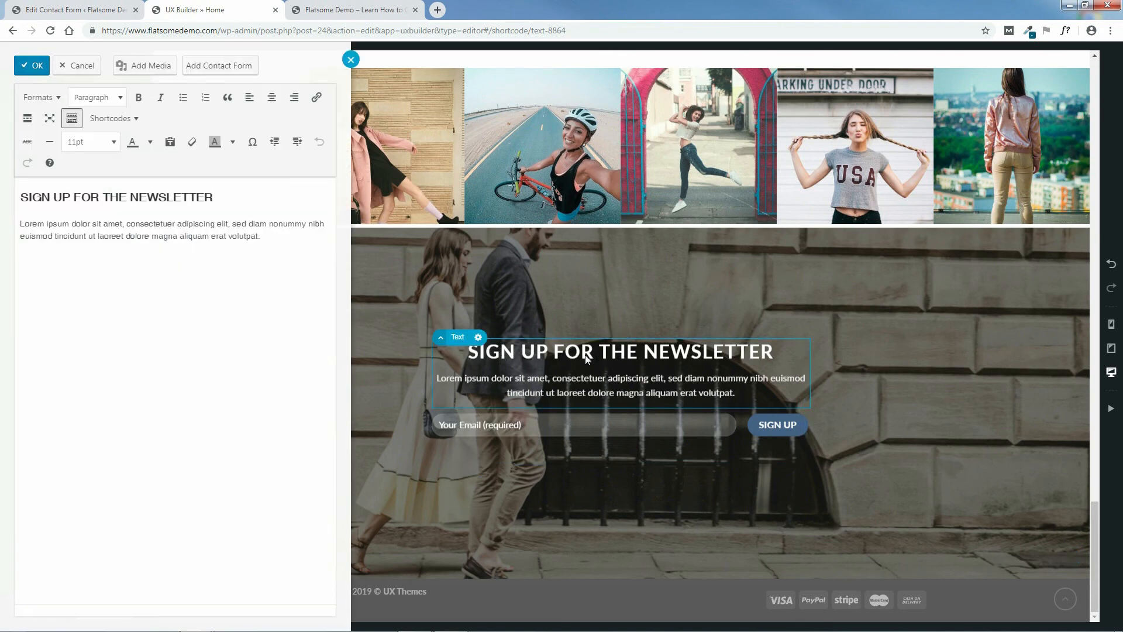
pyautogui.moveTo(217, 194); pyautogui.dragTo(21, 199)
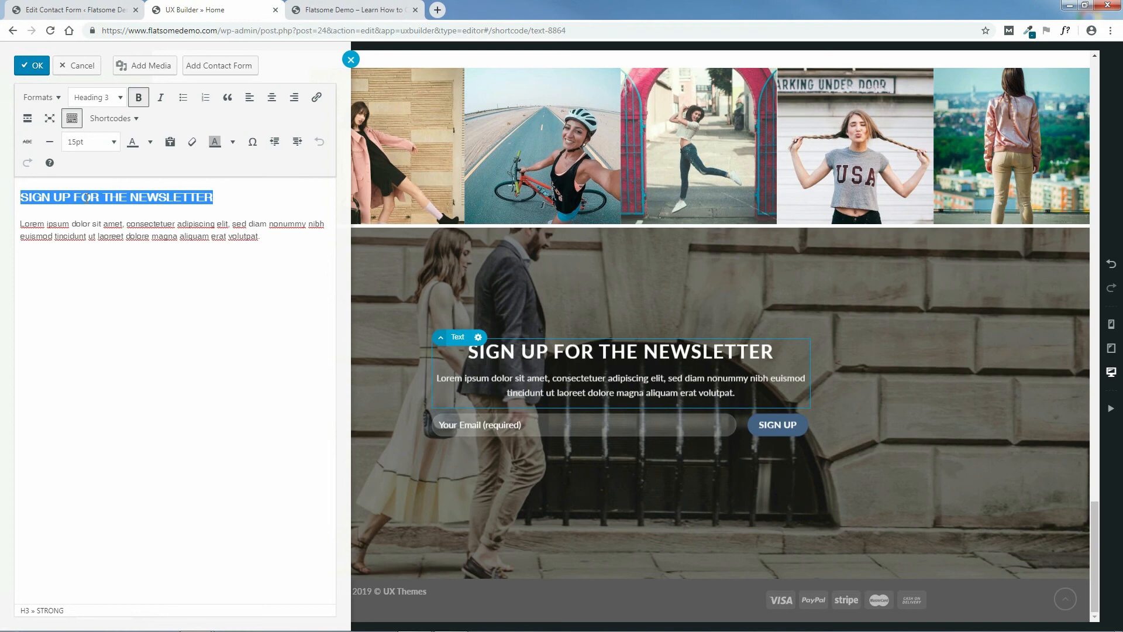
pyautogui.write('SIGN UP AND GET 10% OFF!')
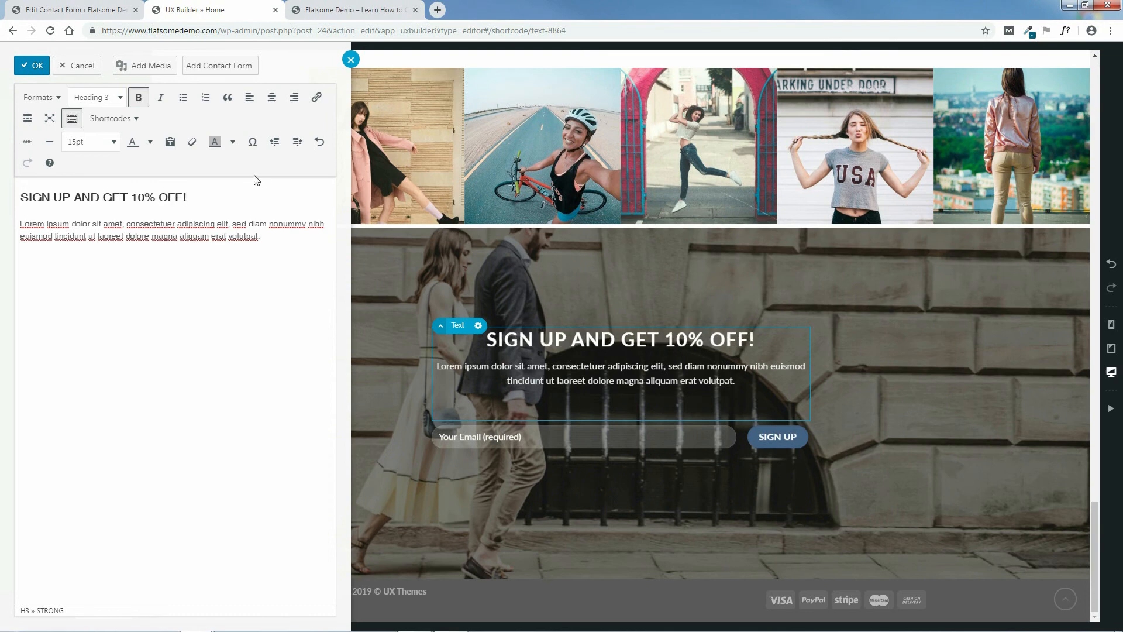
pyautogui.click(30, 64)
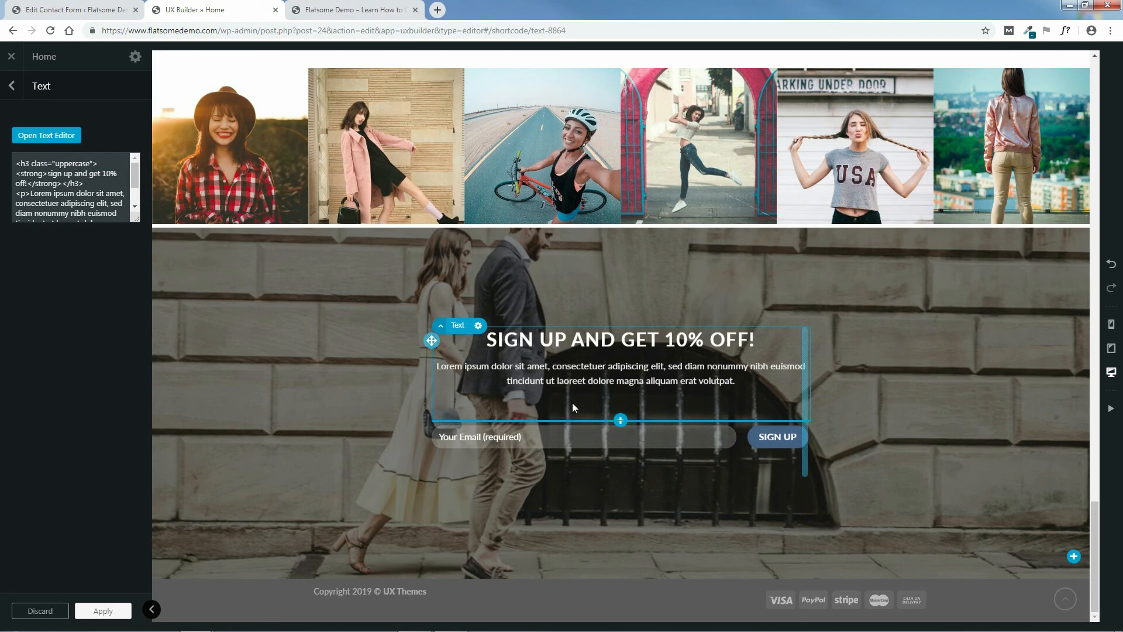
pyautogui.click(12, 88)
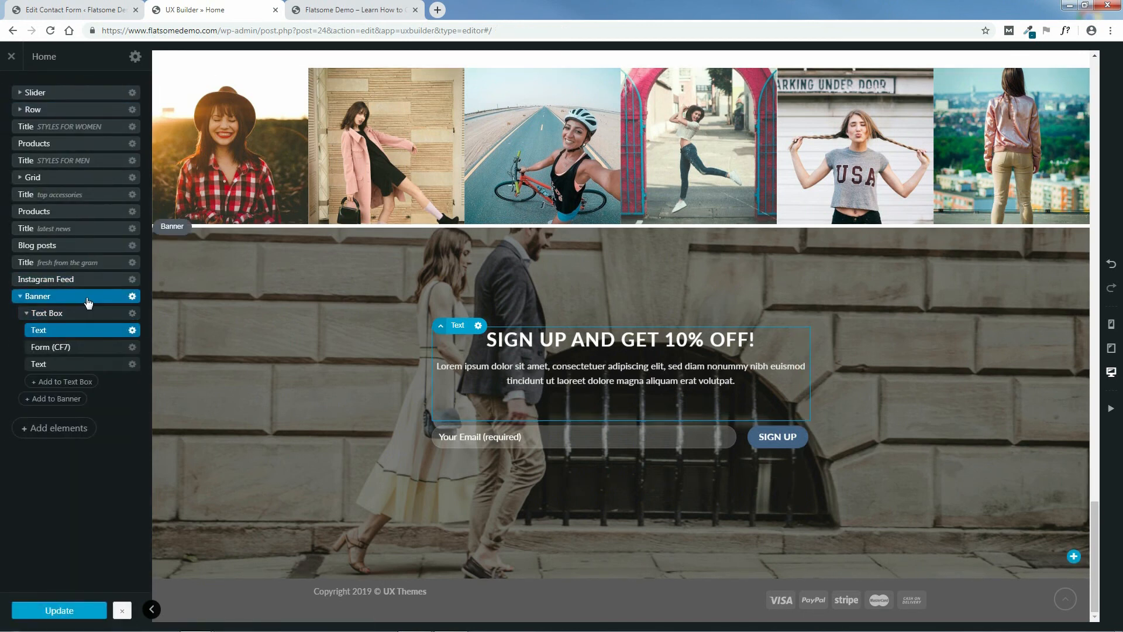
# Set the banner's background image position to 0% 38% and its size to Original
pyautogui.click(78, 300)
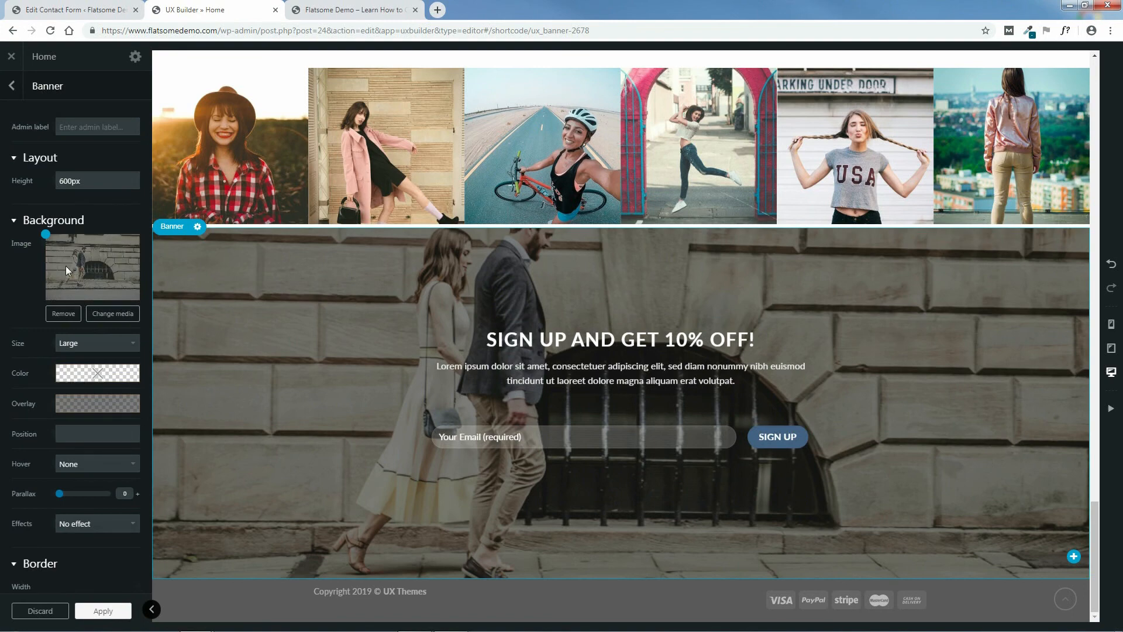
pyautogui.moveTo(47, 235); pyautogui.dragTo(6, 261)
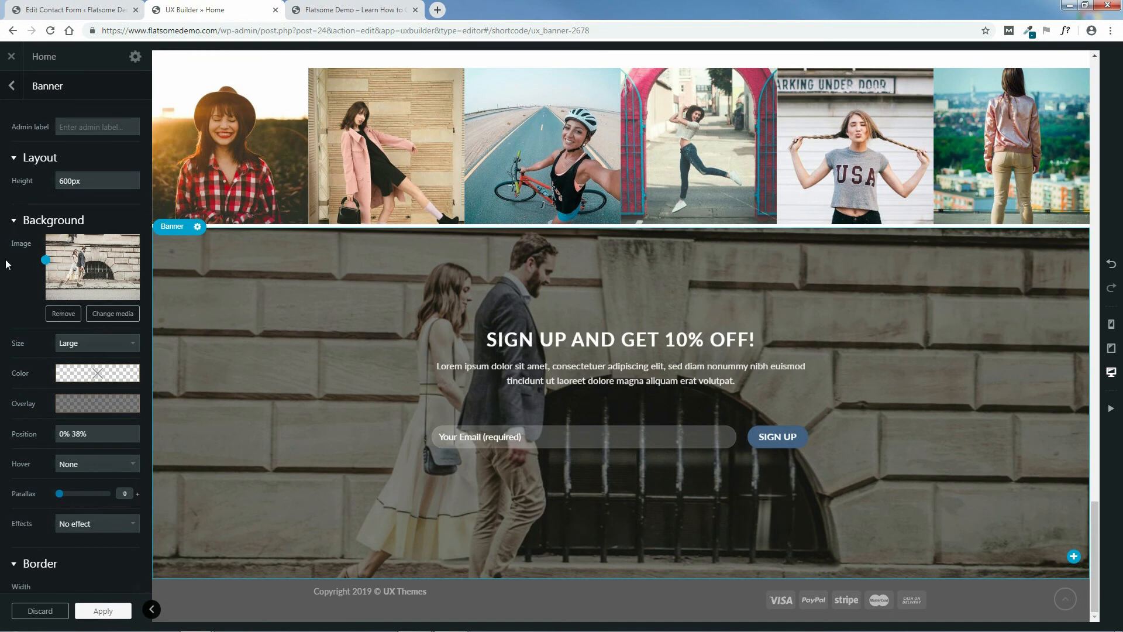
pyautogui.click(78, 345)
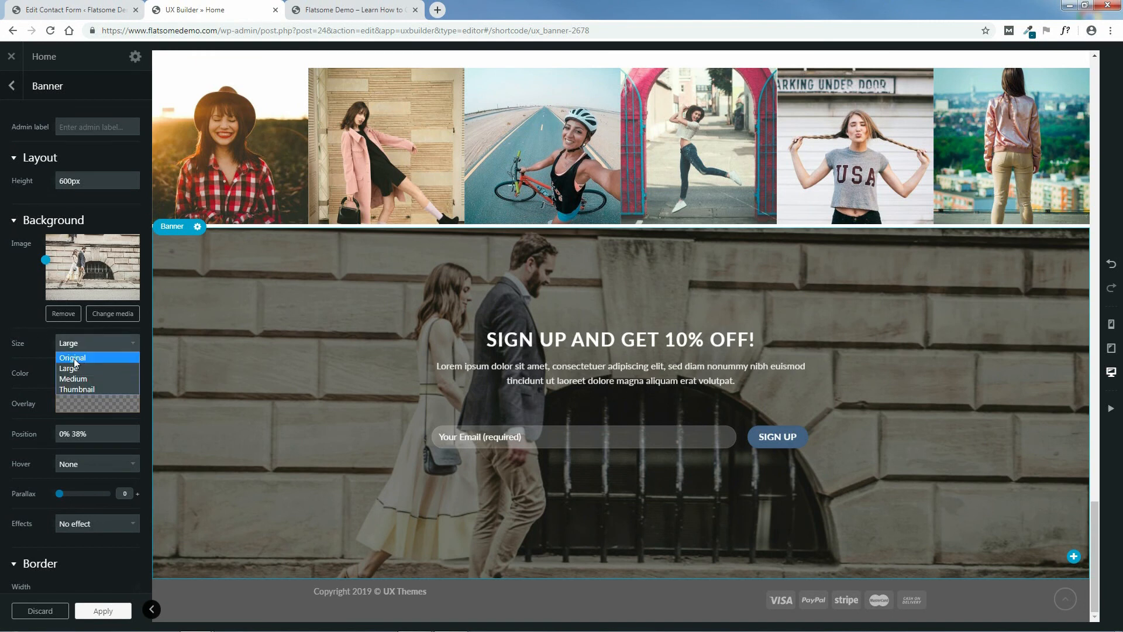
pyautogui.click(74, 358)
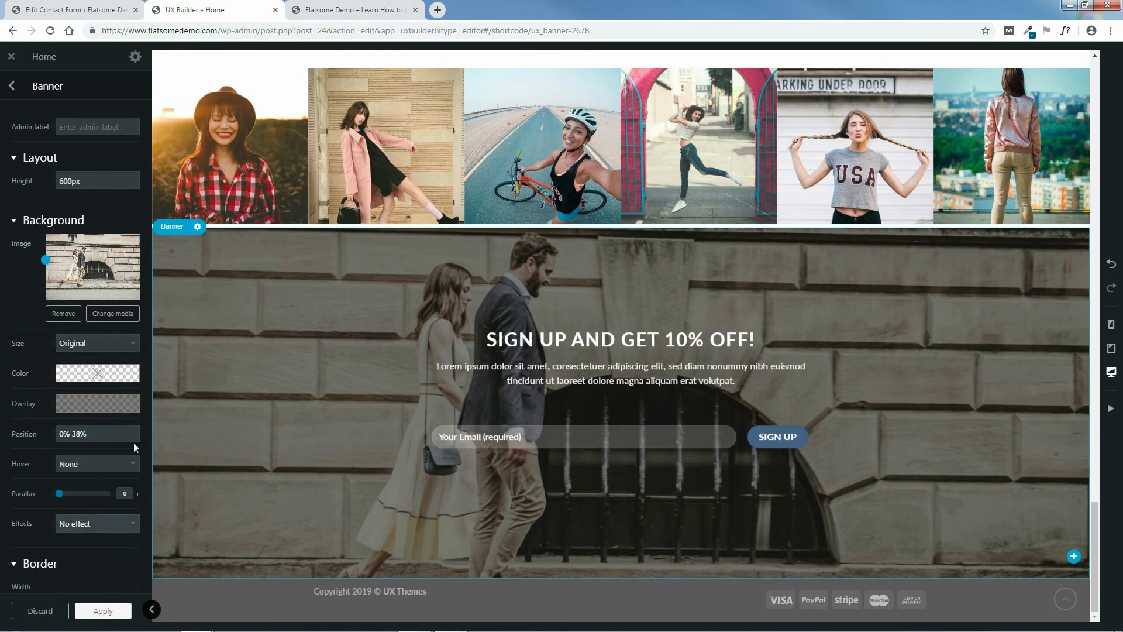
# Set the banner's border width to 6px for the top side and 0px for the other sides
pyautogui.scroll(-4, 130, 413)
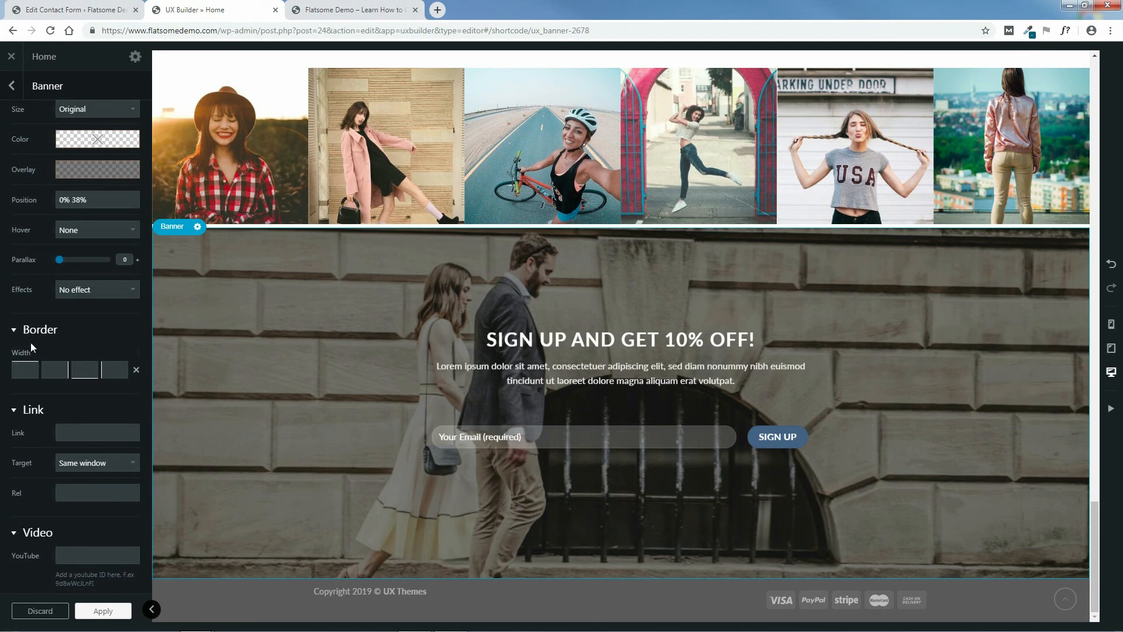
pyautogui.click(28, 369)
pyautogui.write('0px')
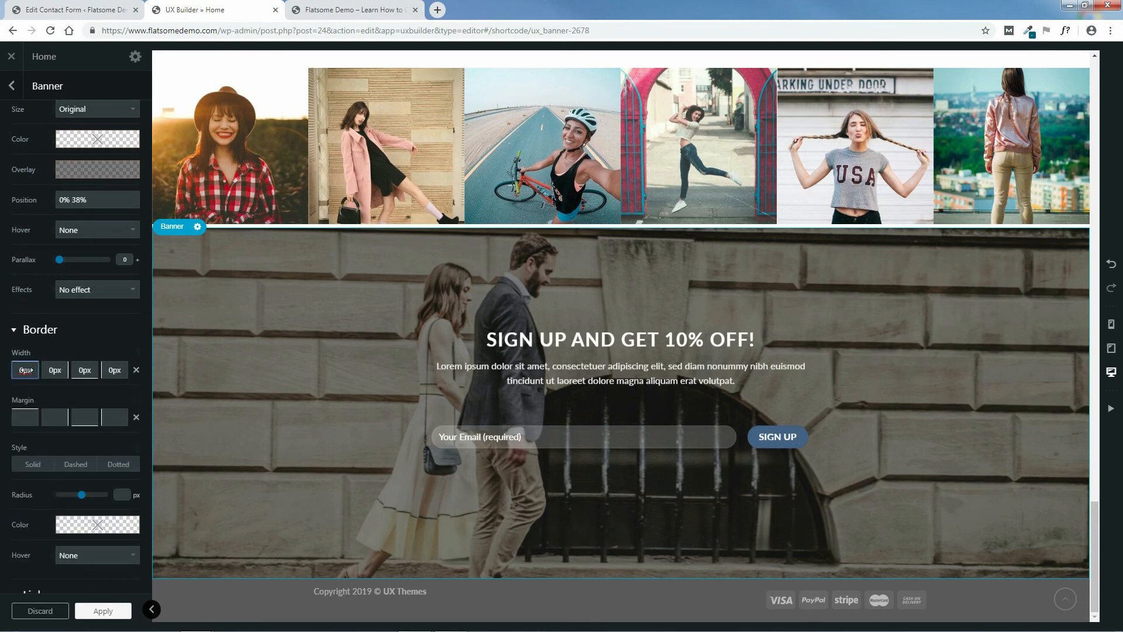
pyautogui.moveTo(26, 369); pyautogui.dragTo(36, 371)
pyautogui.scroll(-4, 121, 398)
pyautogui.scroll(-5, 120, 398)
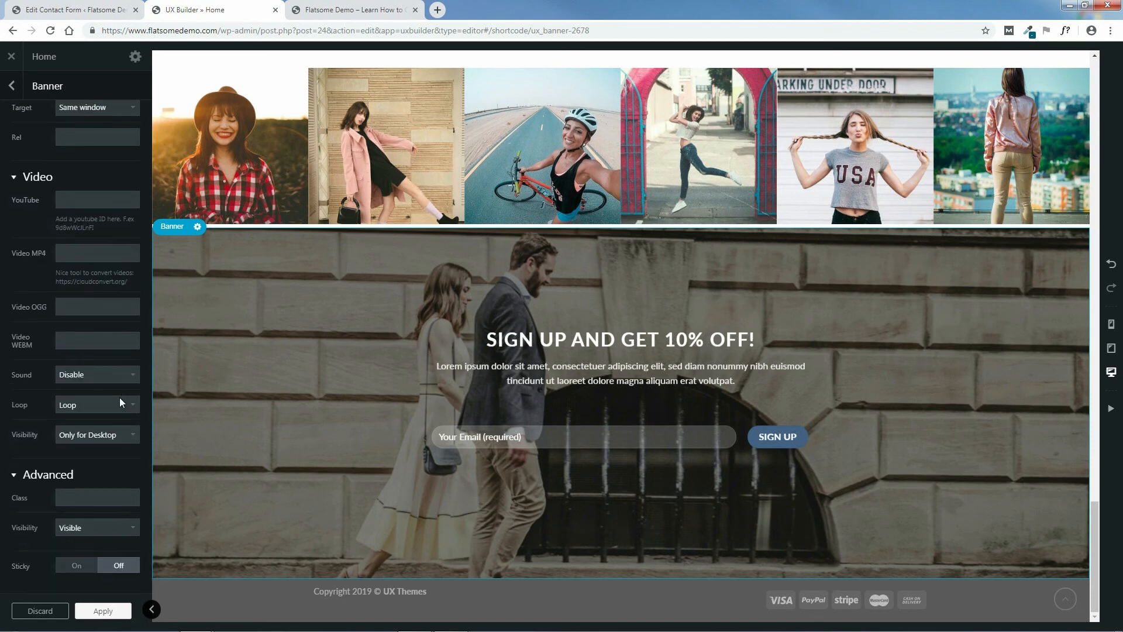
pyautogui.scroll(9, 117, 397)
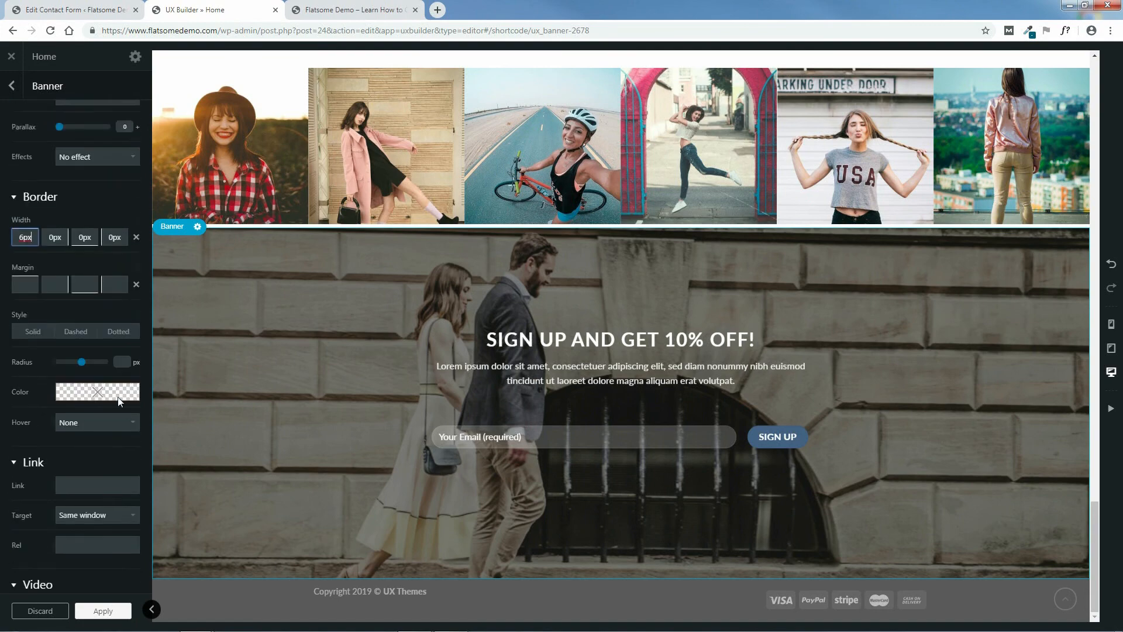
pyautogui.scroll(-5, 104, 413)
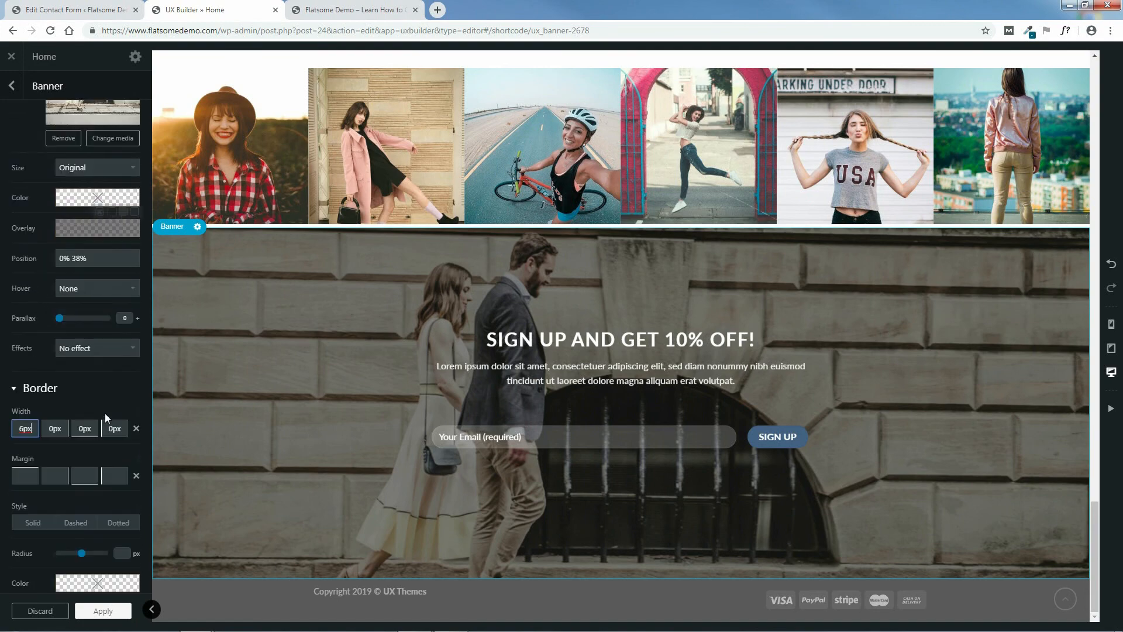
pyautogui.click(90, 407)
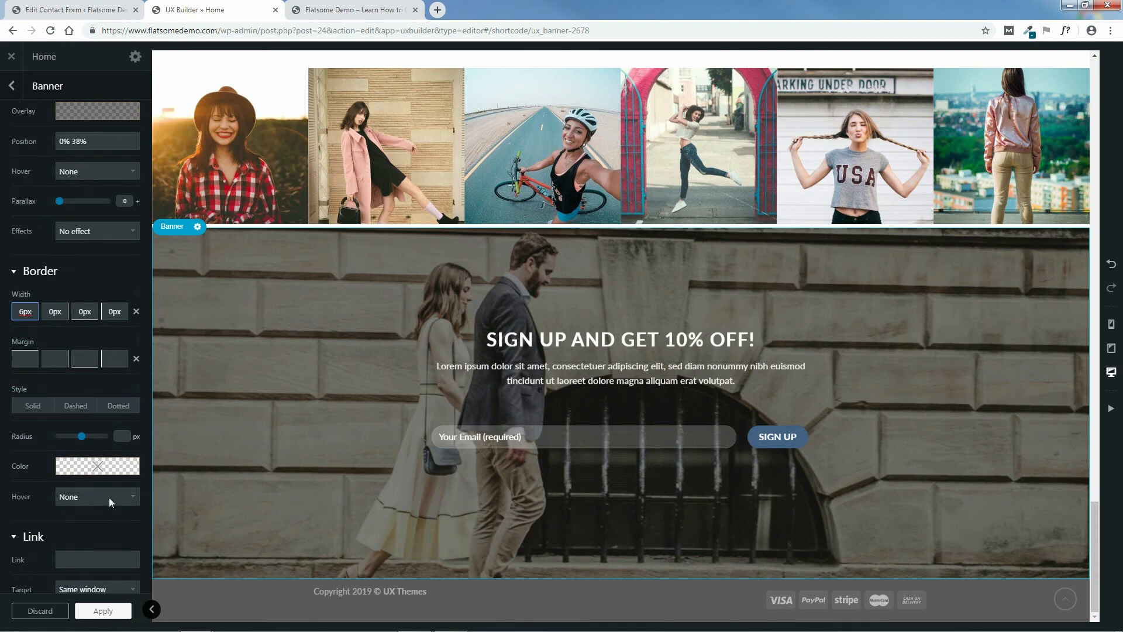
pyautogui.scroll(-3, 117, 514)
pyautogui.scroll(-2, 117, 479)
pyautogui.scroll(-3, 121, 494)
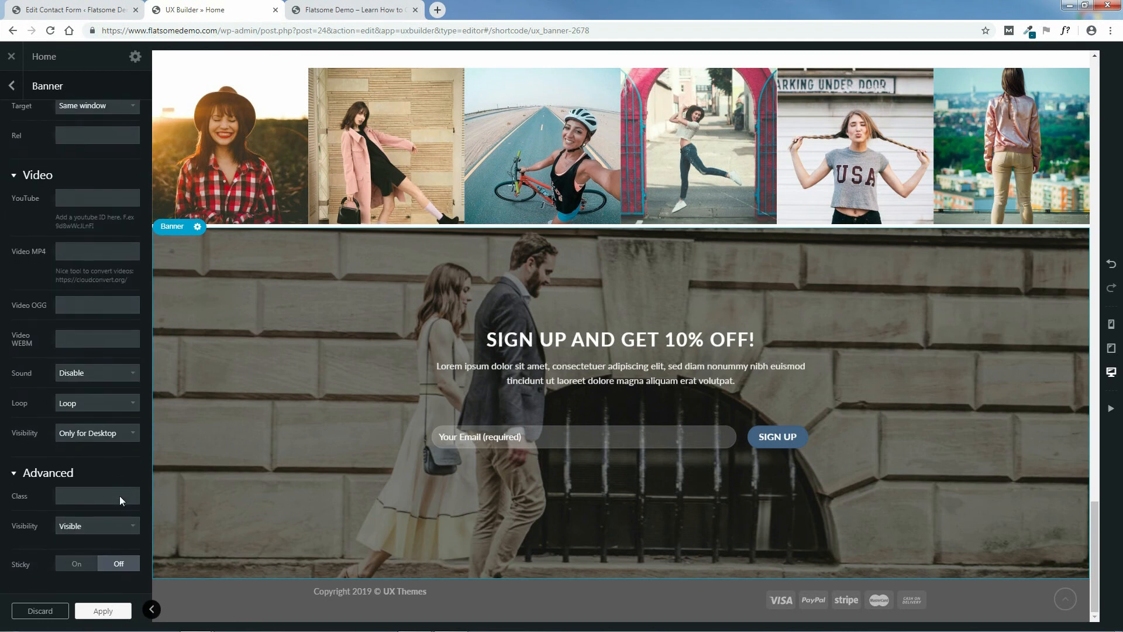
# Apply the banner settings, update the page and check the sign-up banner on the reloaded live home page
pyautogui.click(113, 612)
pyautogui.click(73, 611)
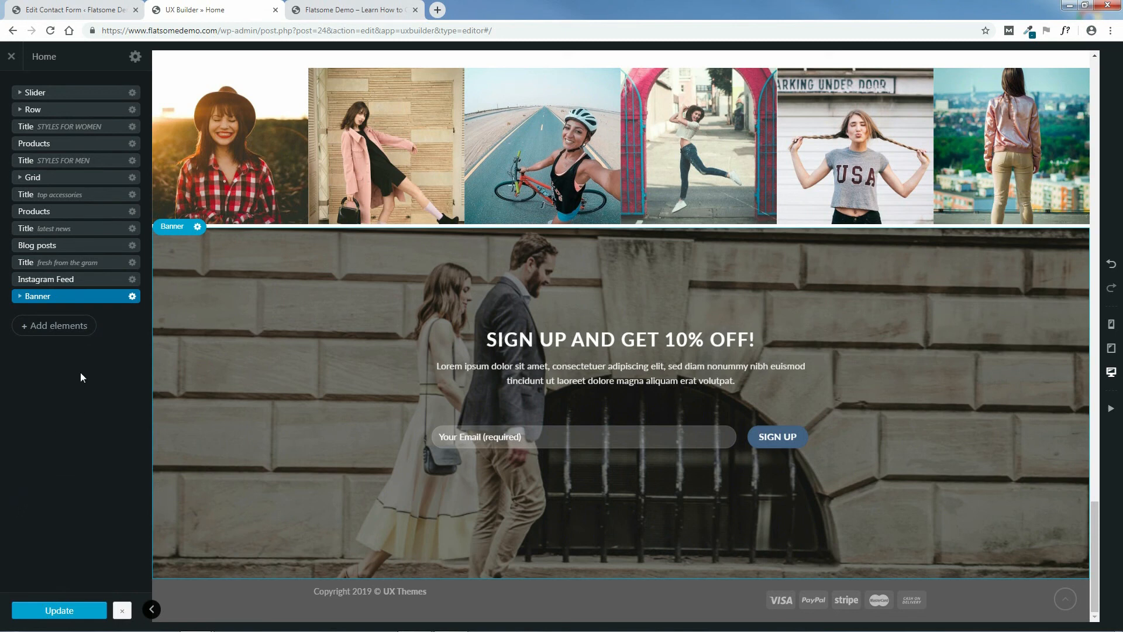
pyautogui.click(350, 9)
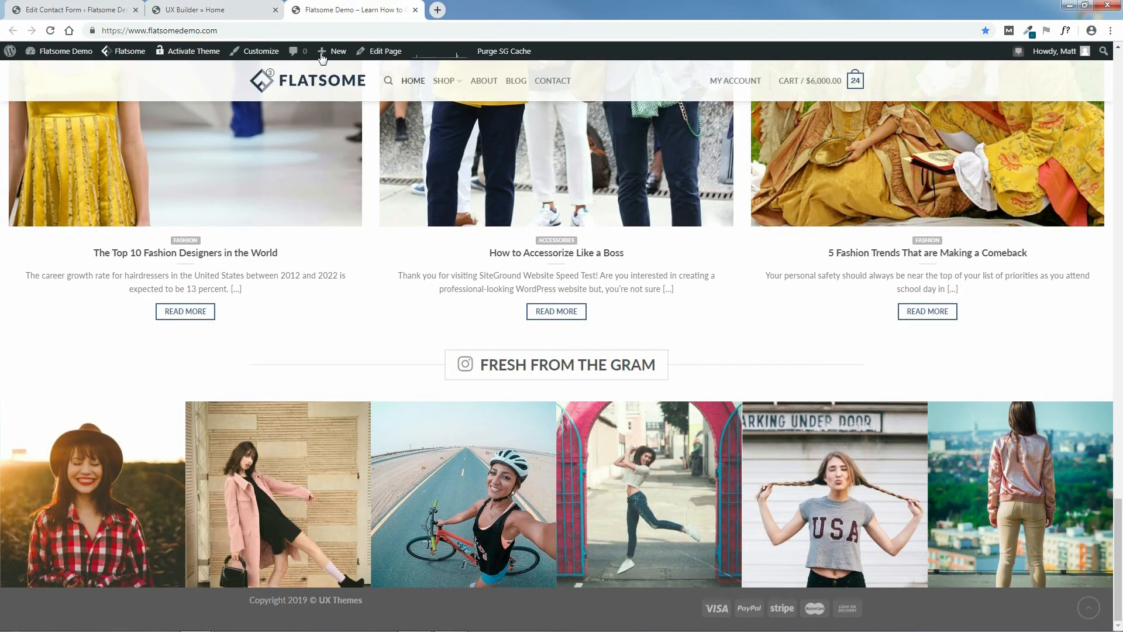
pyautogui.click(51, 31)
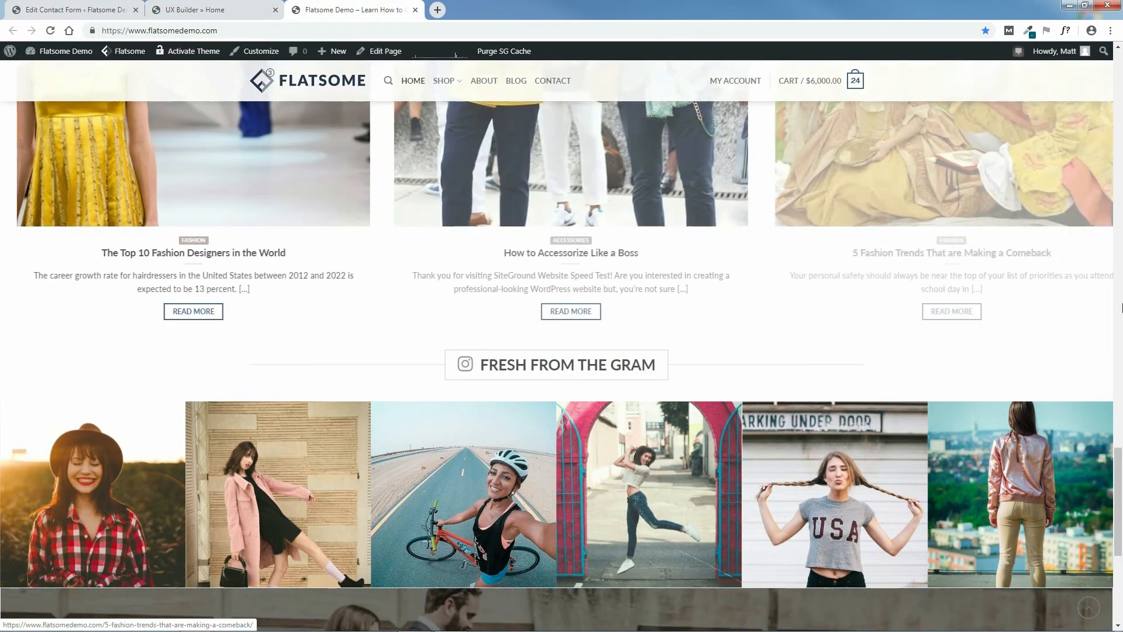
pyautogui.scroll(-6, 1122, 473)
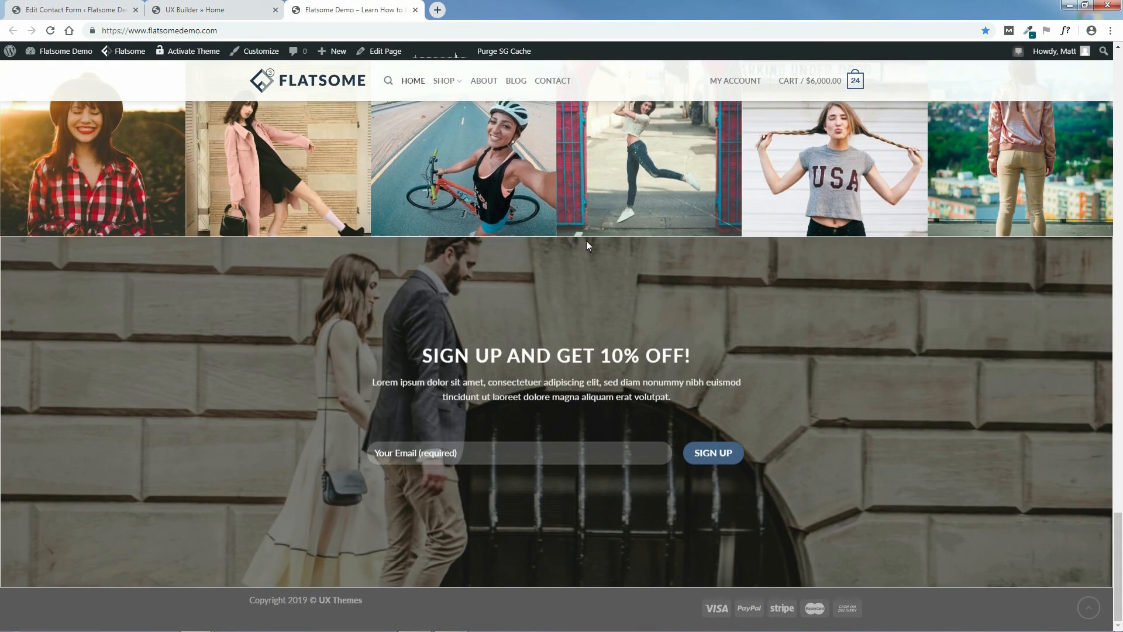
# Switch back to the UX Builder page and review the Instagram Feed element's options, layout and slider settings
pyautogui.click(188, 9)
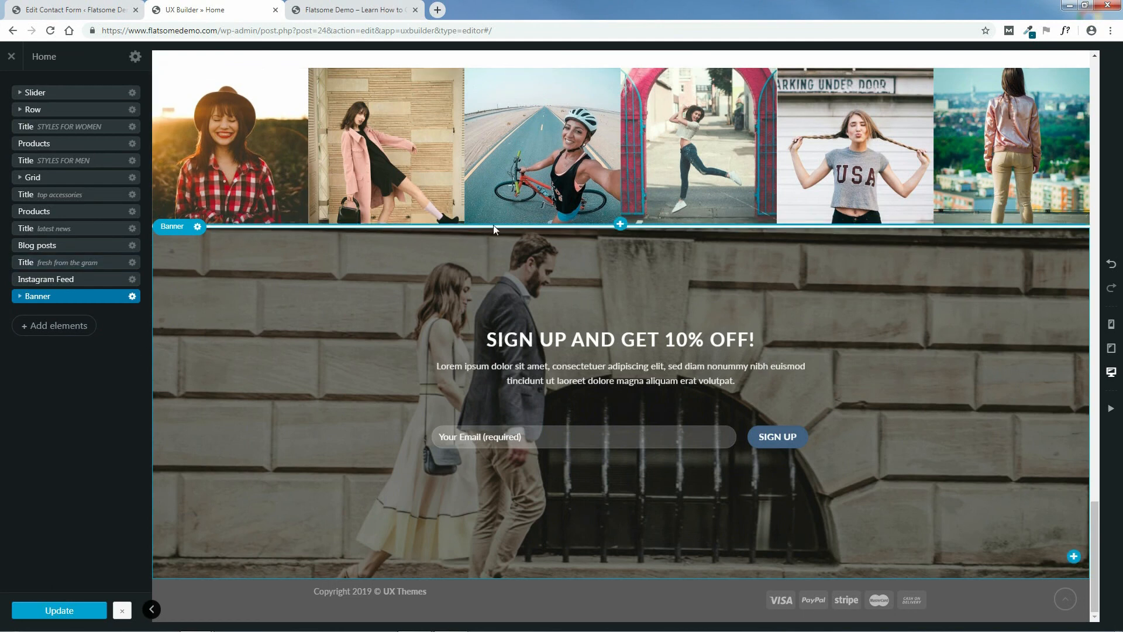
pyautogui.click(21, 297)
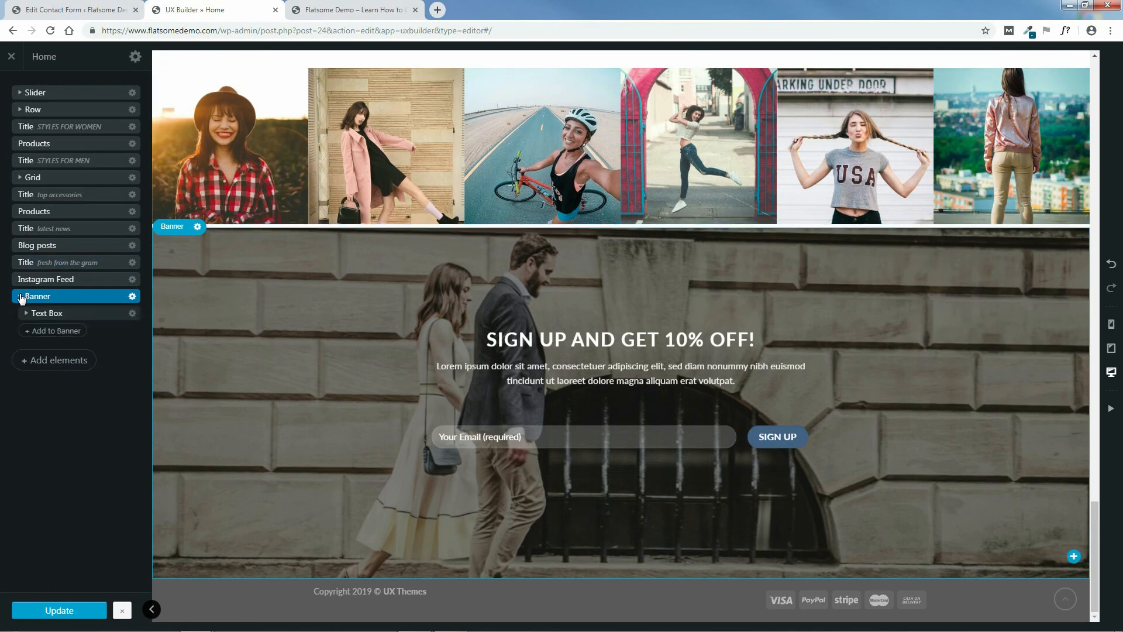
pyautogui.click(92, 280)
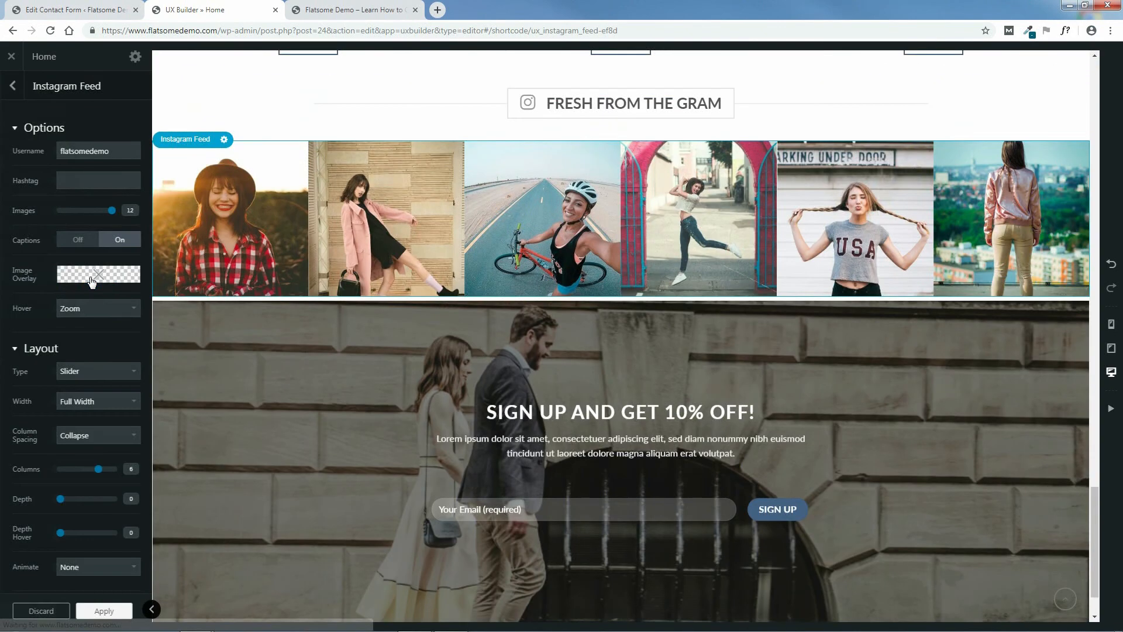
pyautogui.scroll(-4, 100, 367)
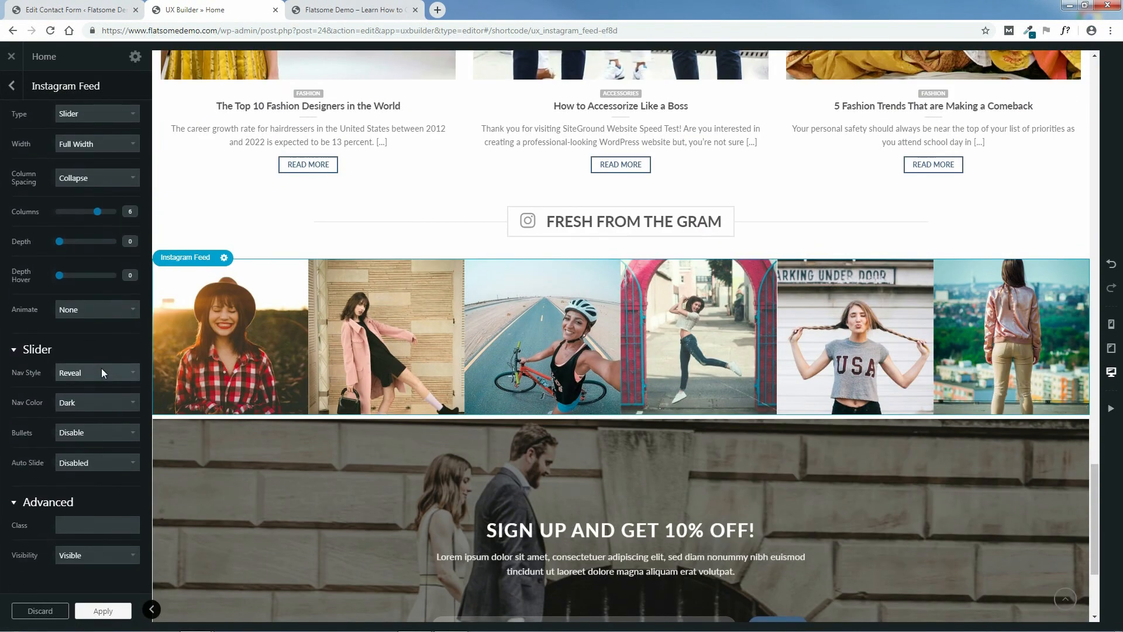
pyautogui.scroll(5, 102, 367)
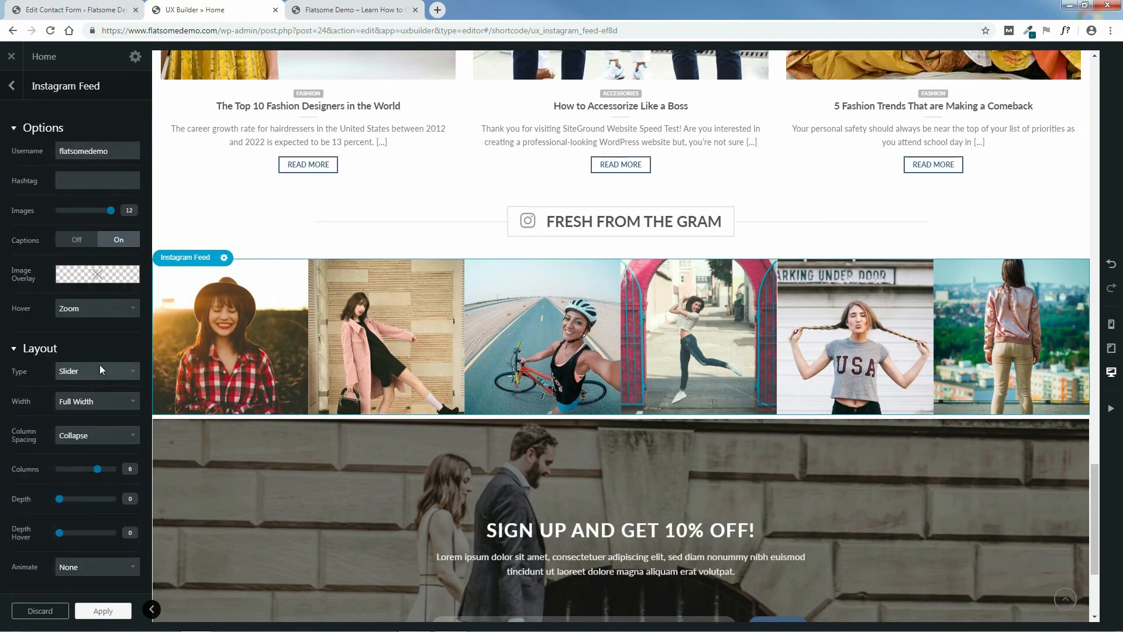
pyautogui.click(17, 90)
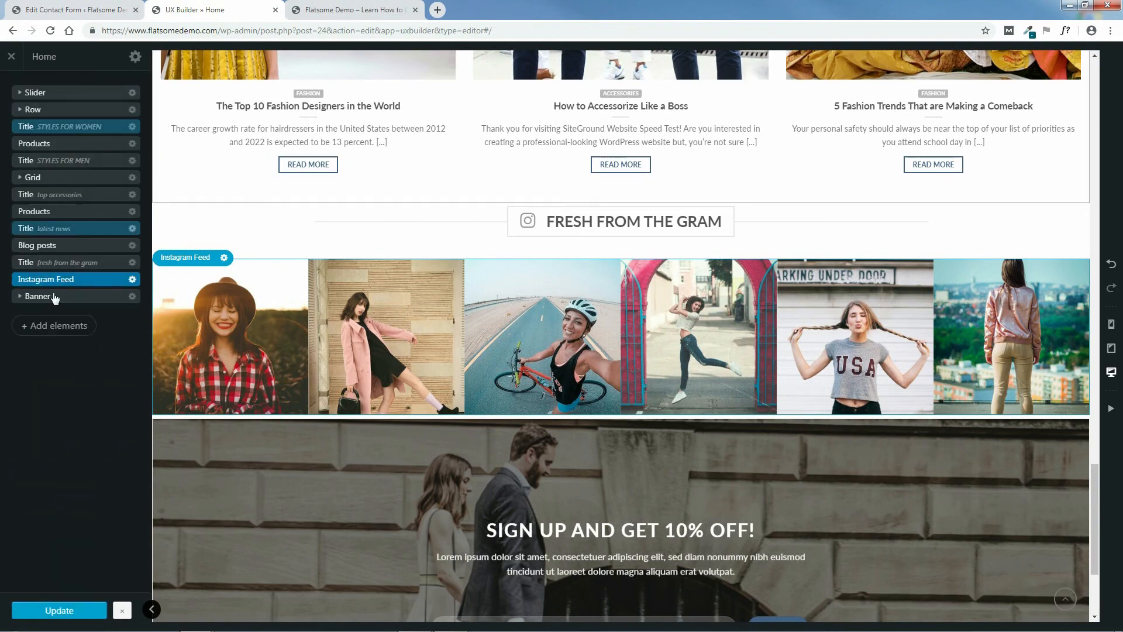
# Try a border margin of 6px for the top side and 0px for the other sides in the banner's settings
pyautogui.click(91, 297)
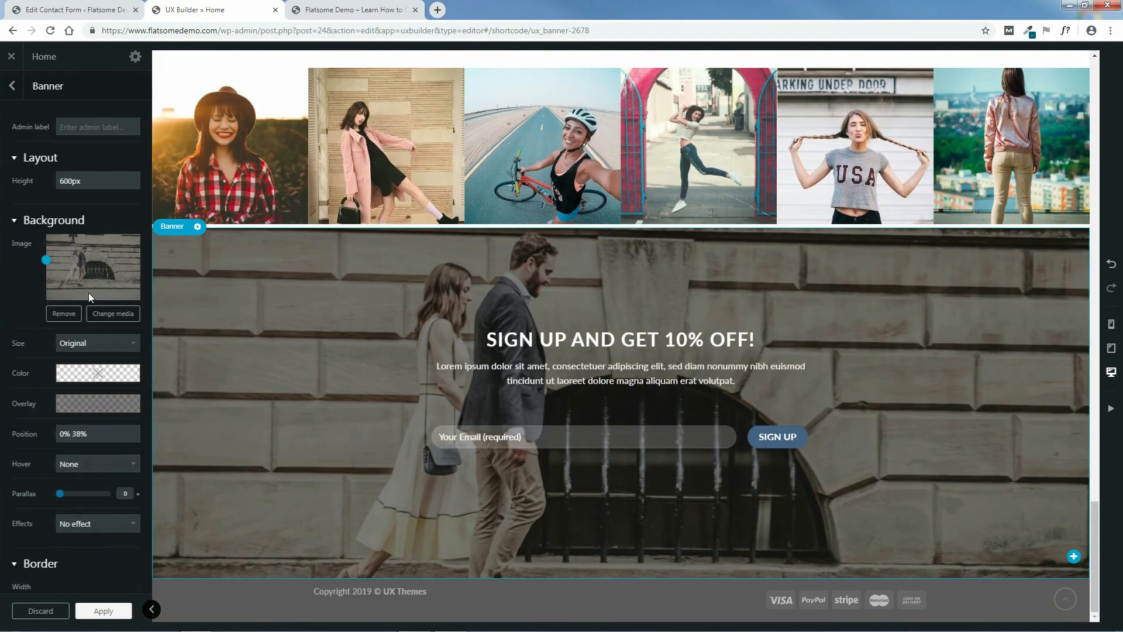
pyautogui.scroll(-3, 110, 377)
pyautogui.scroll(-1, 110, 376)
pyautogui.moveTo(29, 415); pyautogui.dragTo(31, 416)
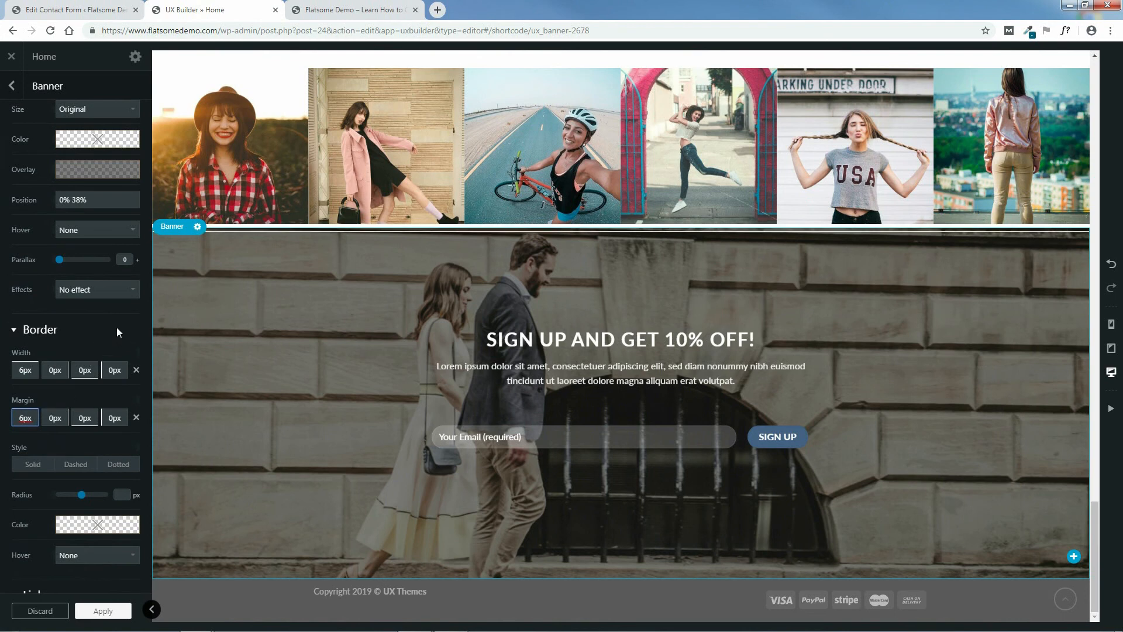
# Re-enter the banner's border width as 6px for the top side and 0px for the others, and clear its border margins
pyautogui.click(136, 370)
pyautogui.moveTo(24, 373); pyautogui.dragTo(27, 371)
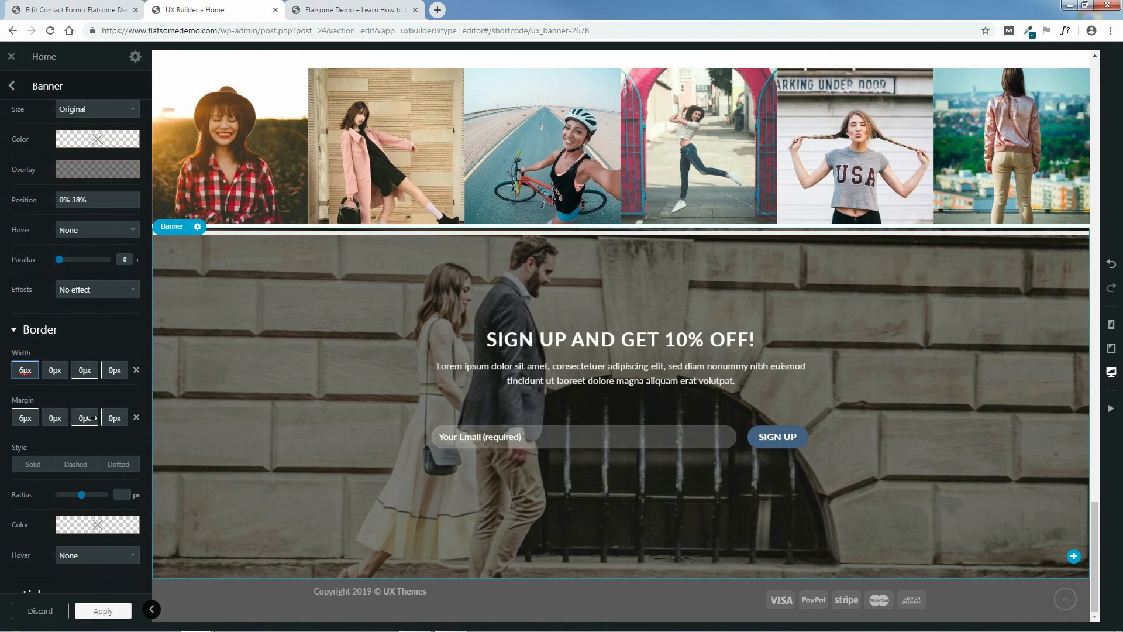
pyautogui.click(136, 418)
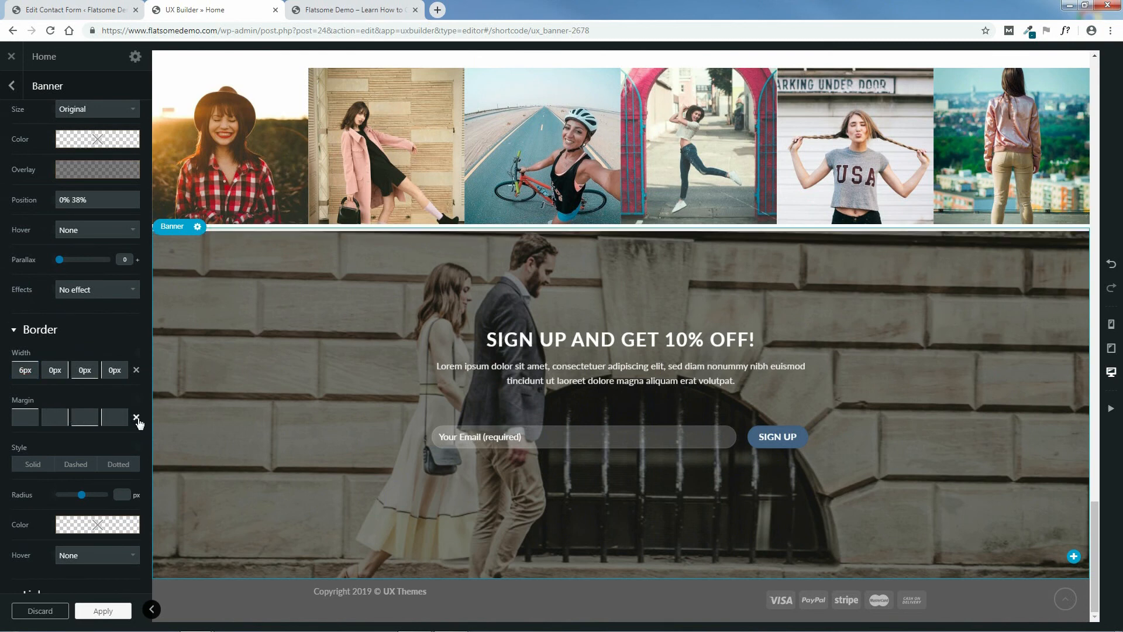
# Apply the banner's border changes, update the page and reload the live home page to check the white line above the banner
pyautogui.click(109, 610)
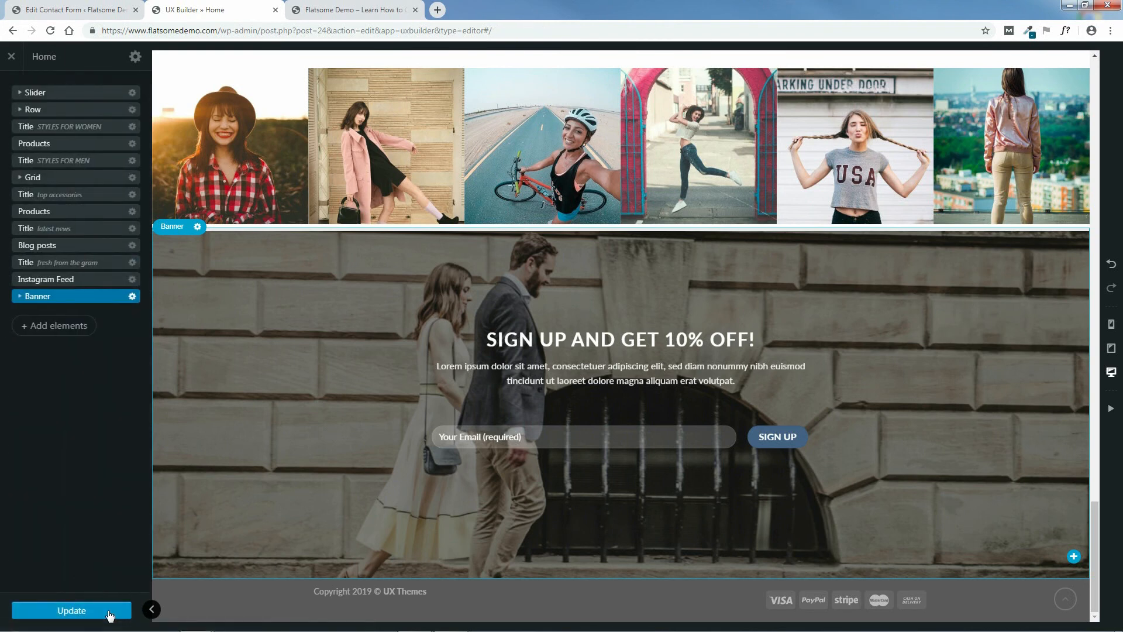
pyautogui.click(71, 611)
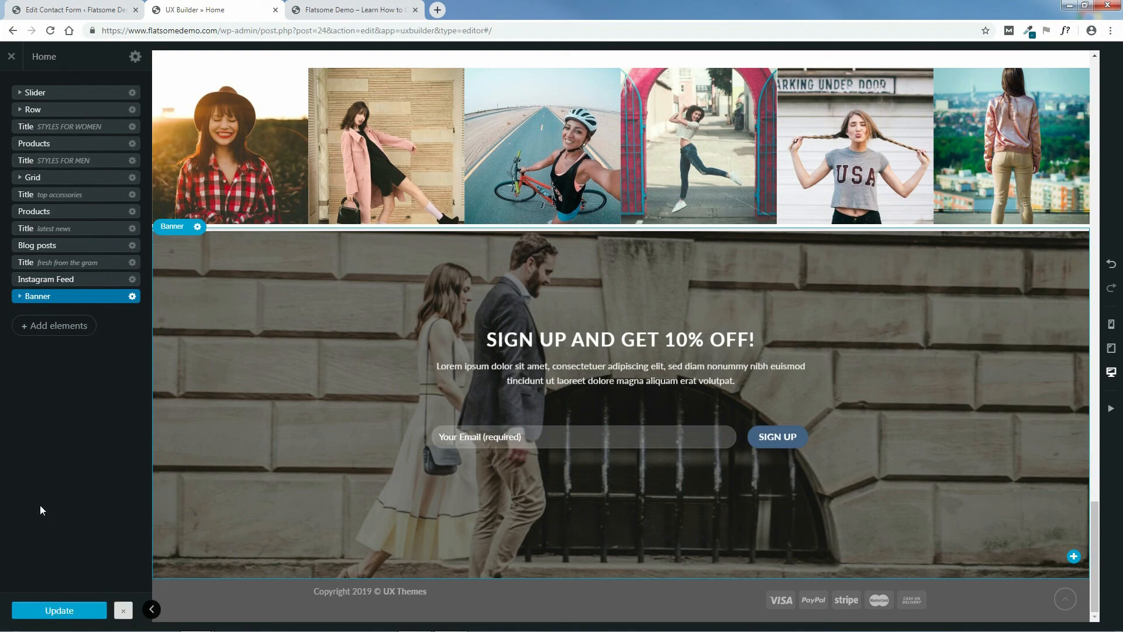
pyautogui.click(351, 9)
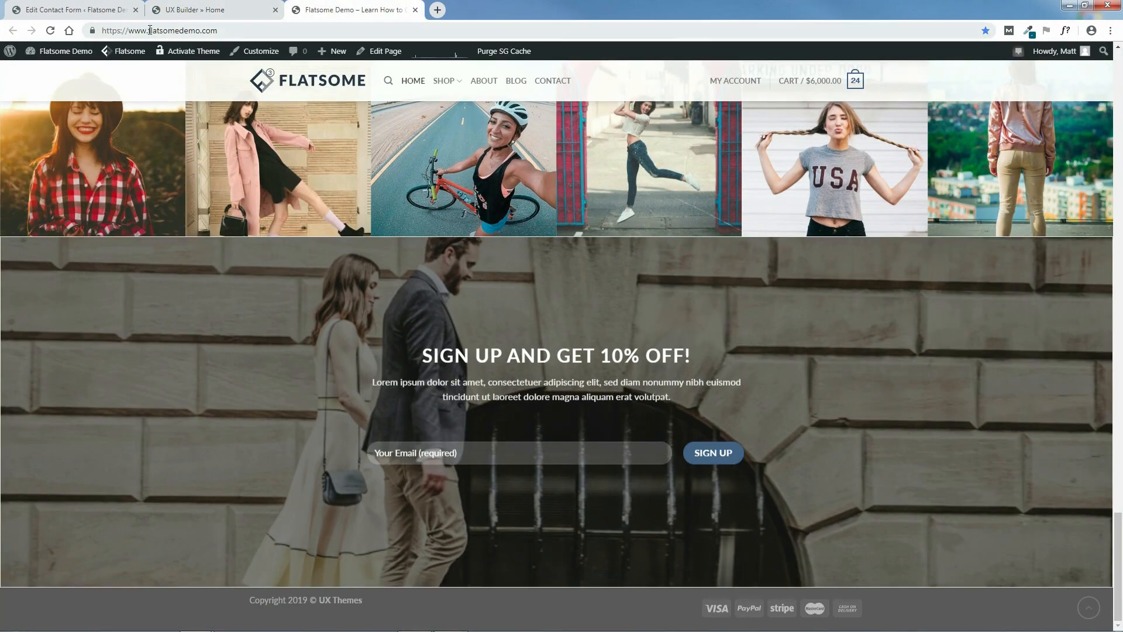
pyautogui.click(51, 32)
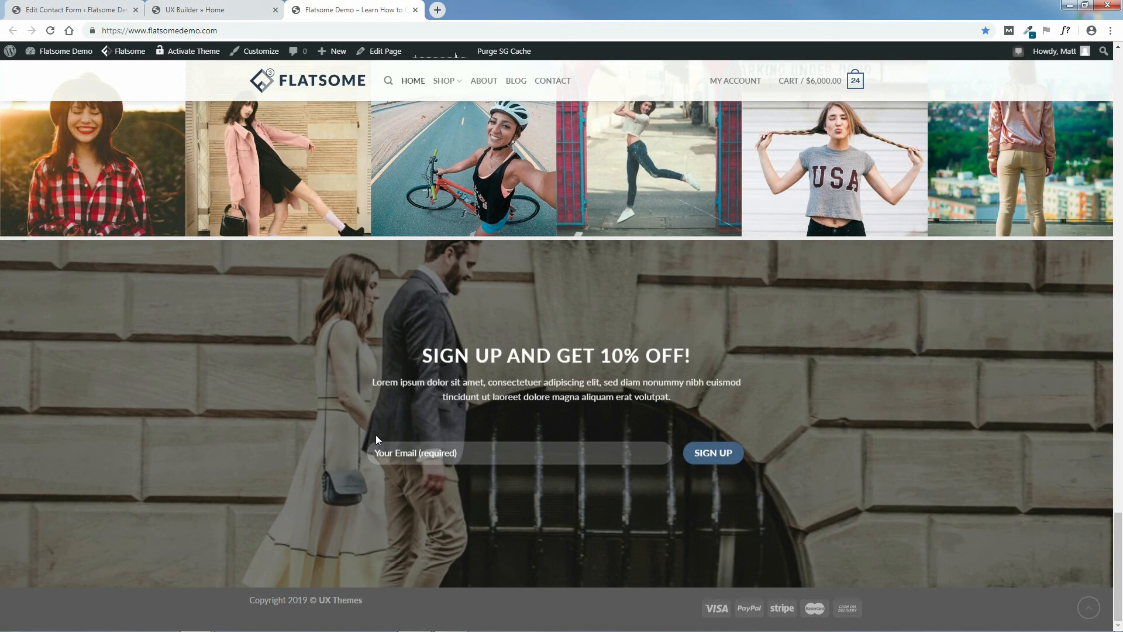
# Submit the live banner's sign-up form with a test email address
pyautogui.click(536, 452)
pyautogui.write('myfakeemail@email.com')
pyautogui.click(715, 456)
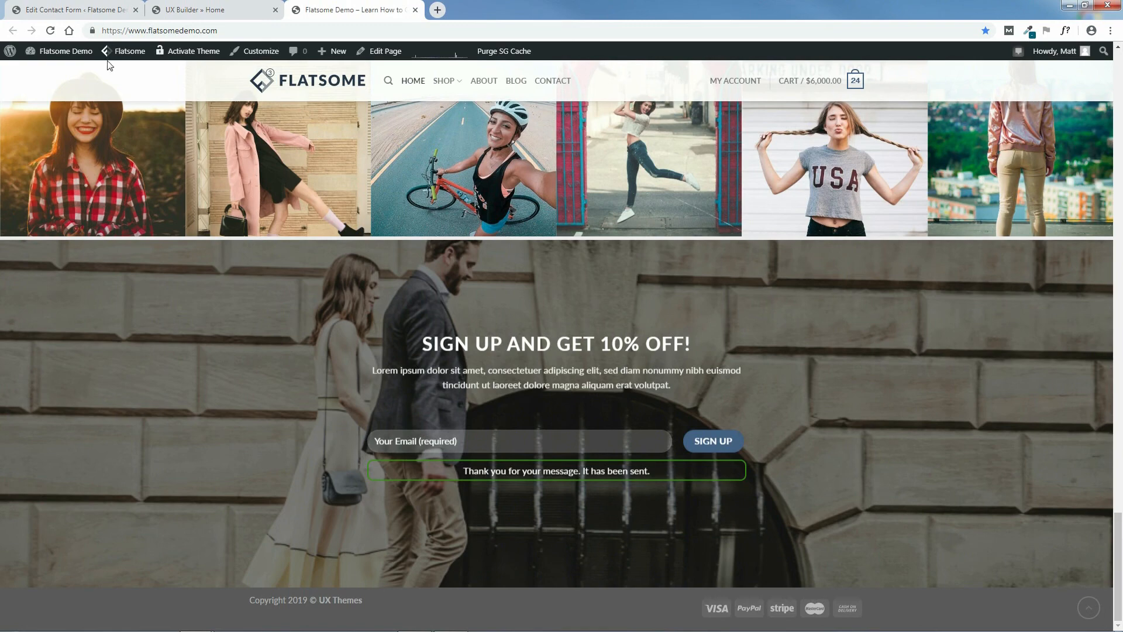
# Check the recipient address in the mail settings of the Sign Up contact form
pyautogui.click(54, 5)
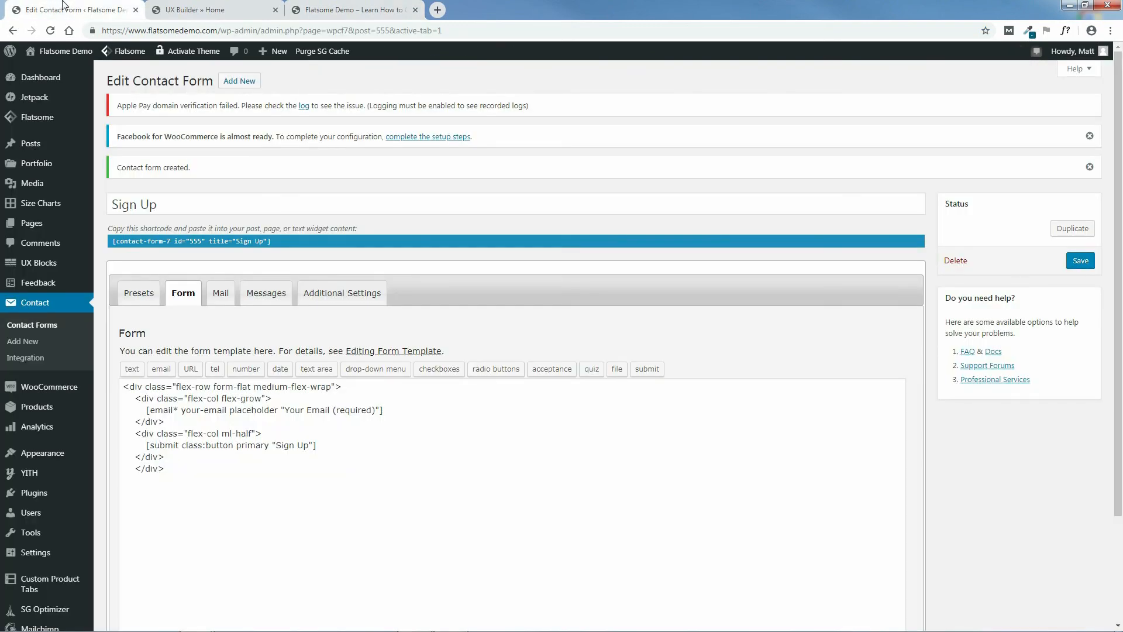
pyautogui.click(221, 295)
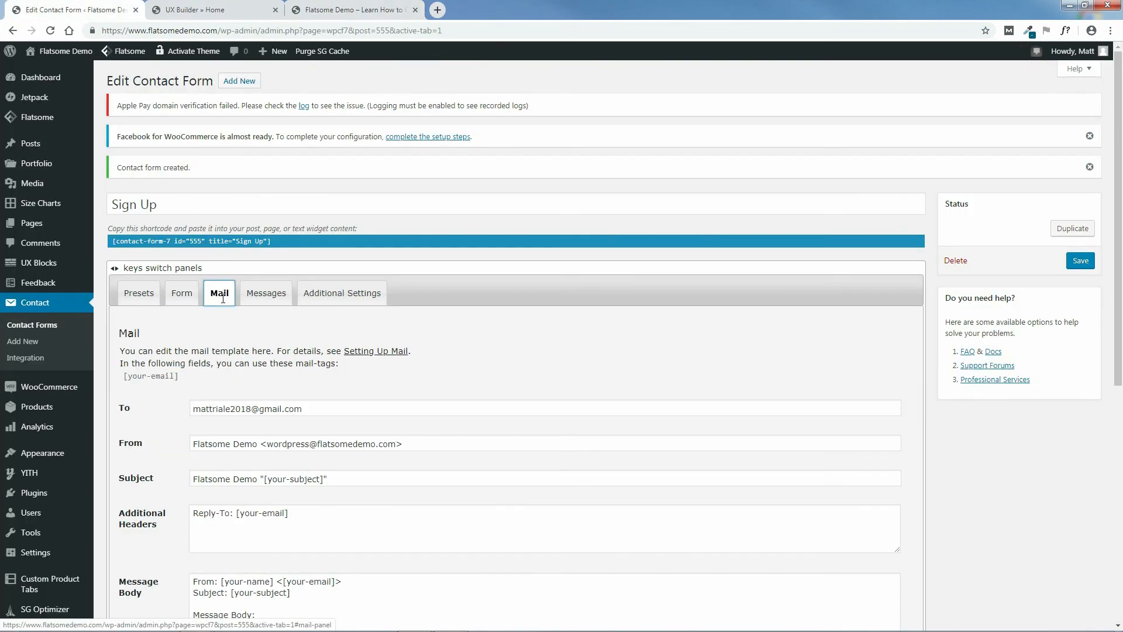
pyautogui.moveTo(310, 409); pyautogui.dragTo(192, 408)
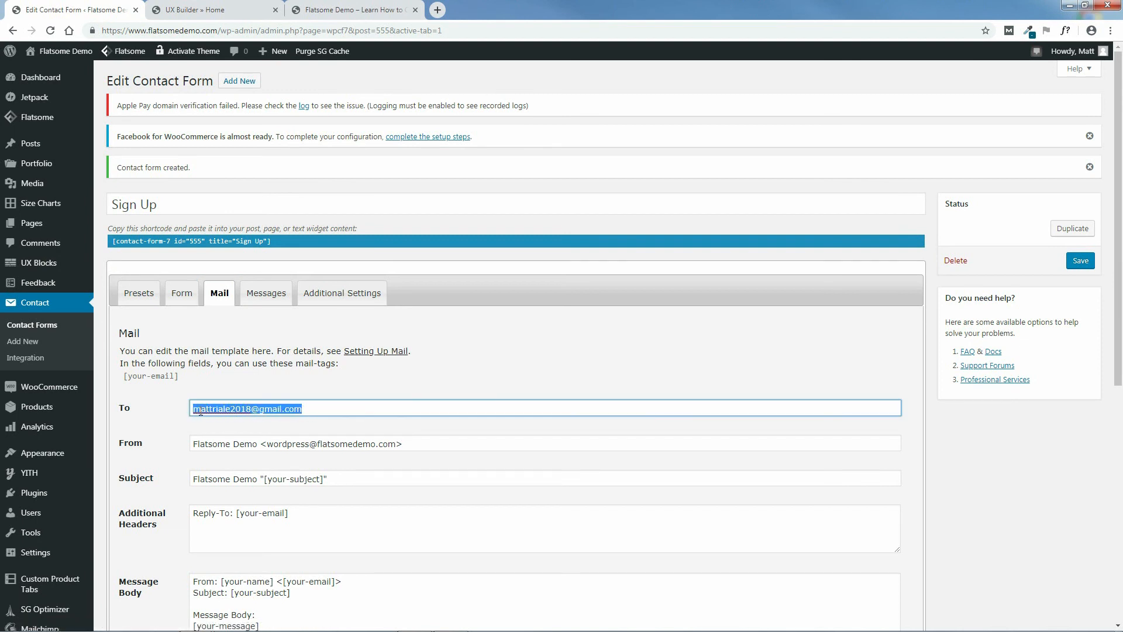
pyautogui.click(319, 409)
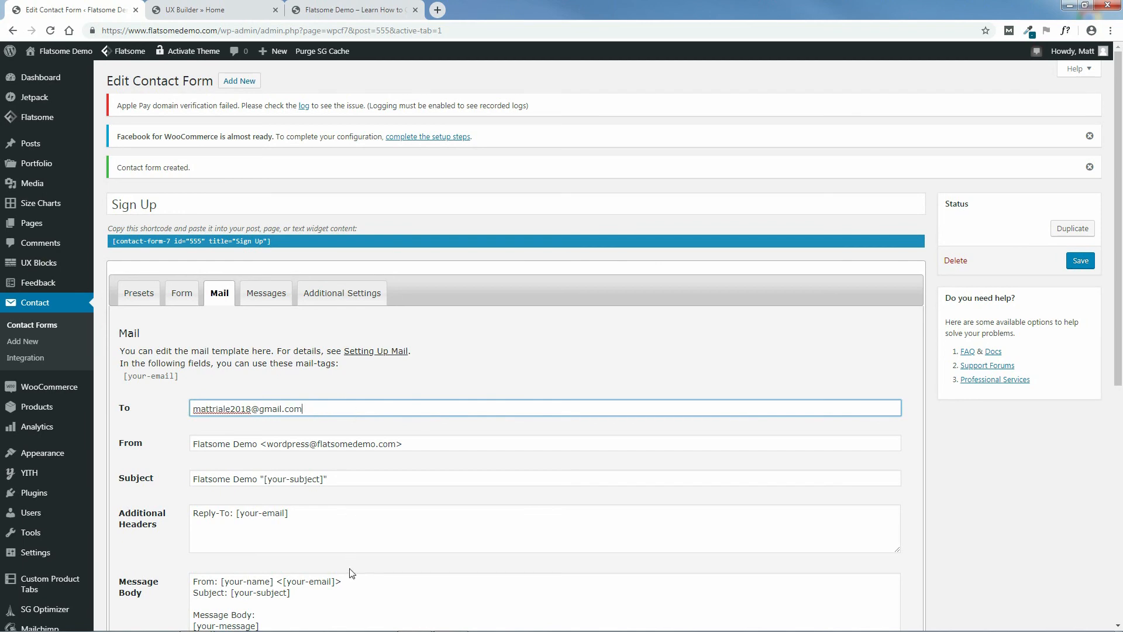
# Switch to Firefox, sign in to the recipient's account at gmail.com and open the Flatsome Demo message sent by the form
pyautogui.click(414, 620)
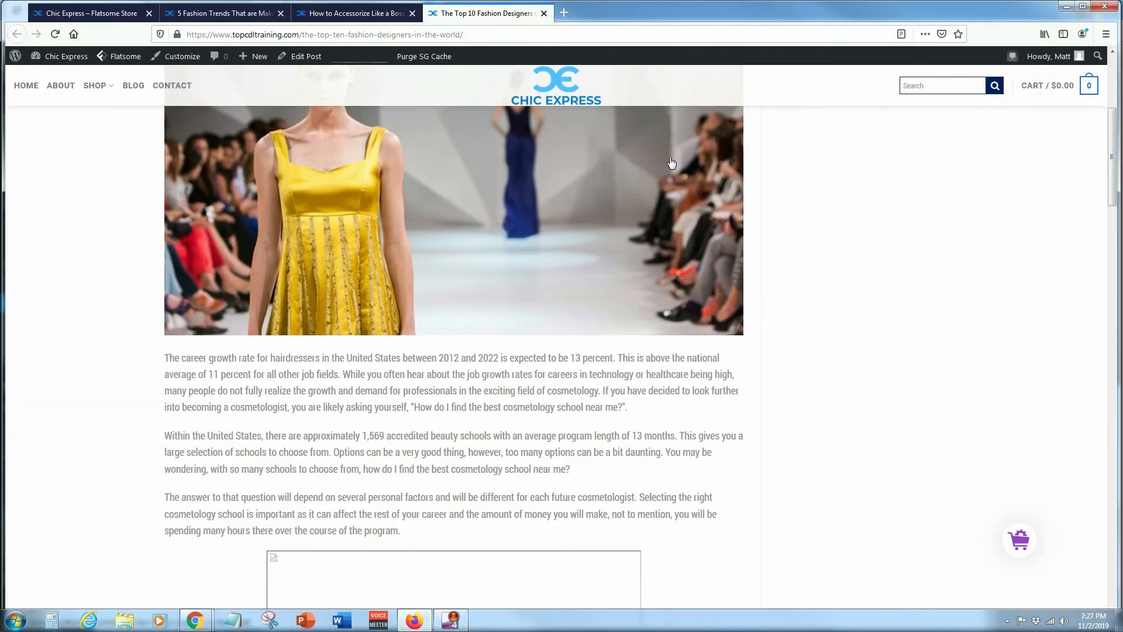
pyautogui.click(564, 13)
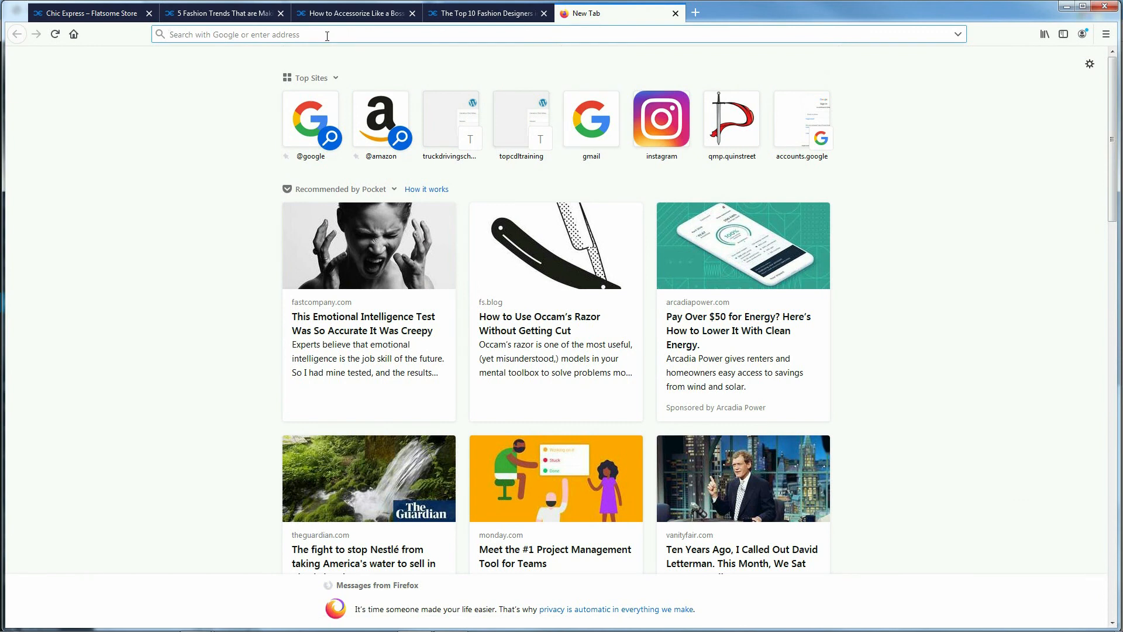
pyautogui.write('gmail.com/')
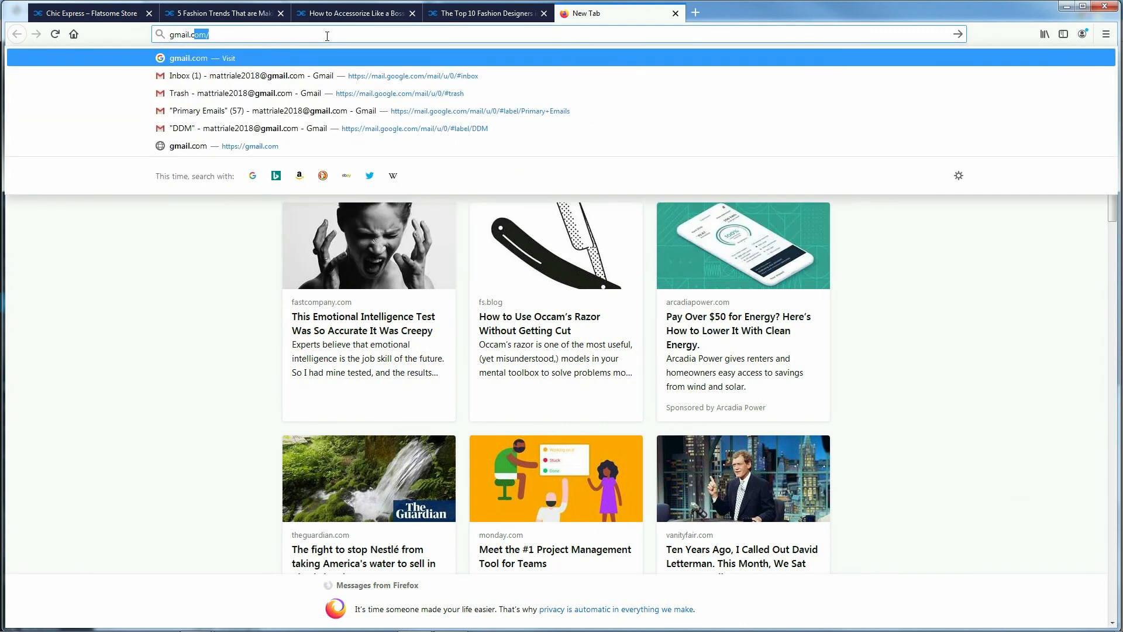
pyautogui.press('Return')
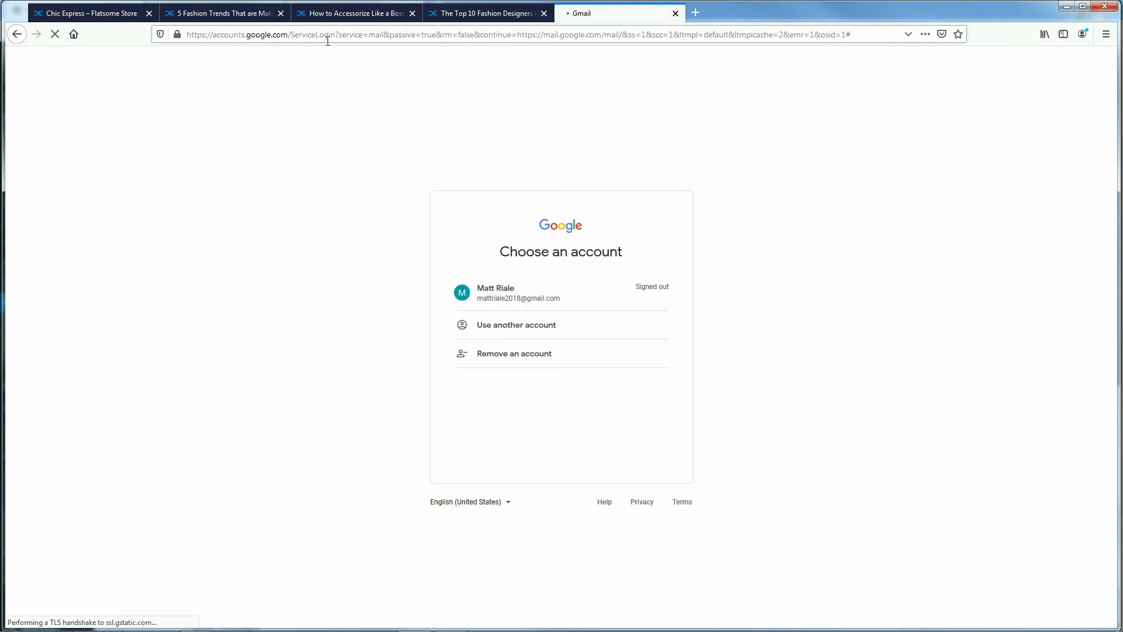
pyautogui.click(502, 304)
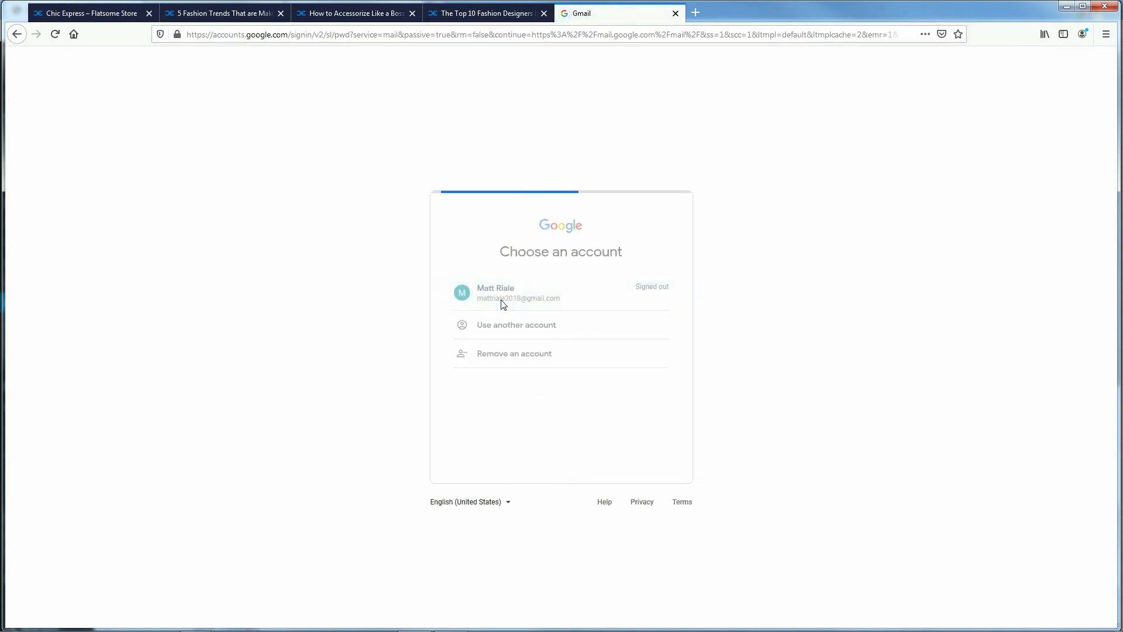
pyautogui.click(642, 377)
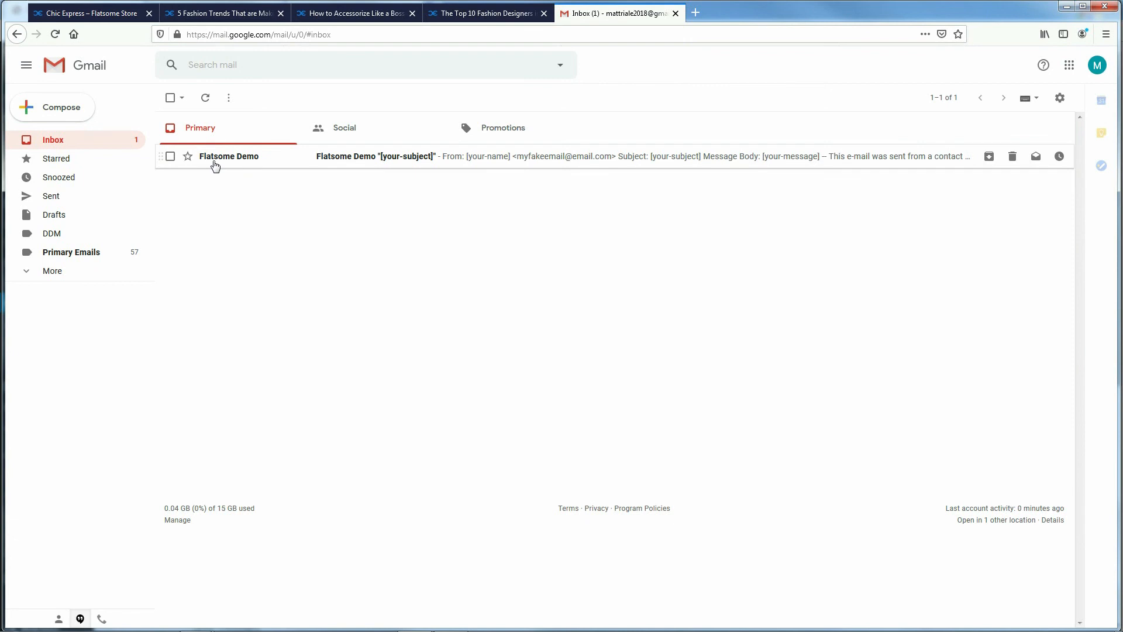
pyautogui.click(453, 165)
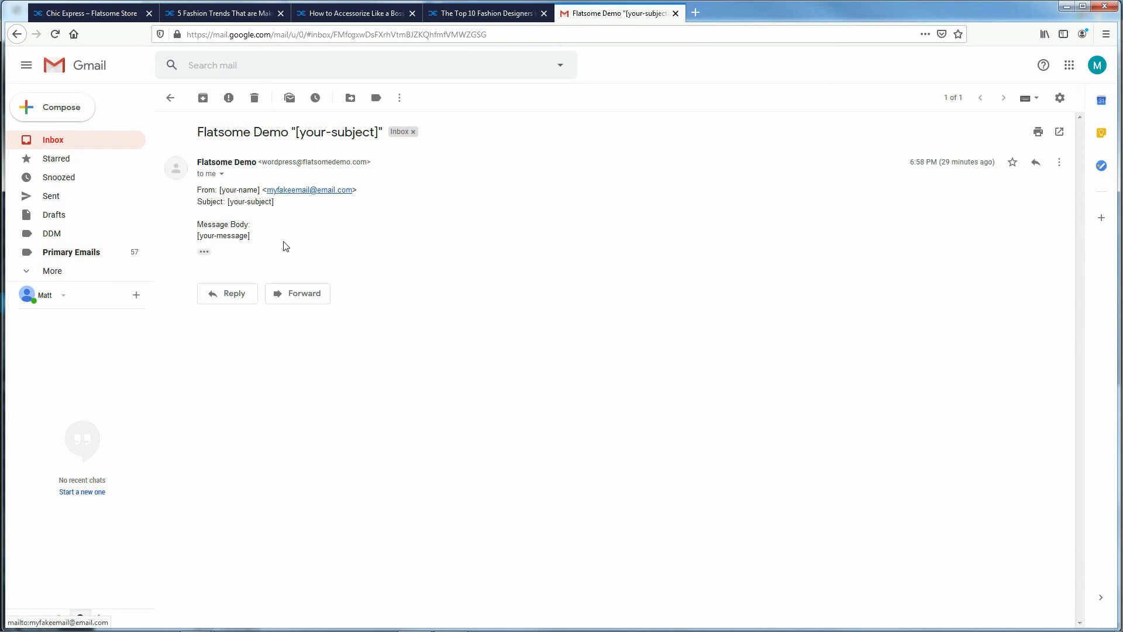
# Sign out of Gmail and close it, and return to Chrome to close the contact form editor page
pyautogui.click(1098, 66)
pyautogui.click(1012, 284)
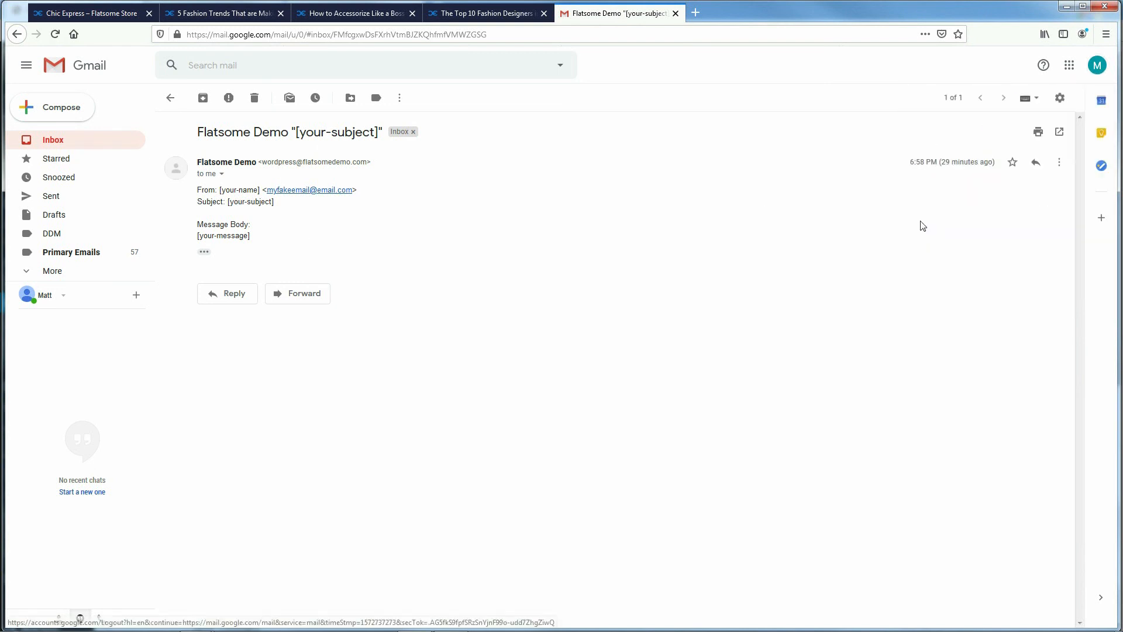
pyautogui.click(674, 13)
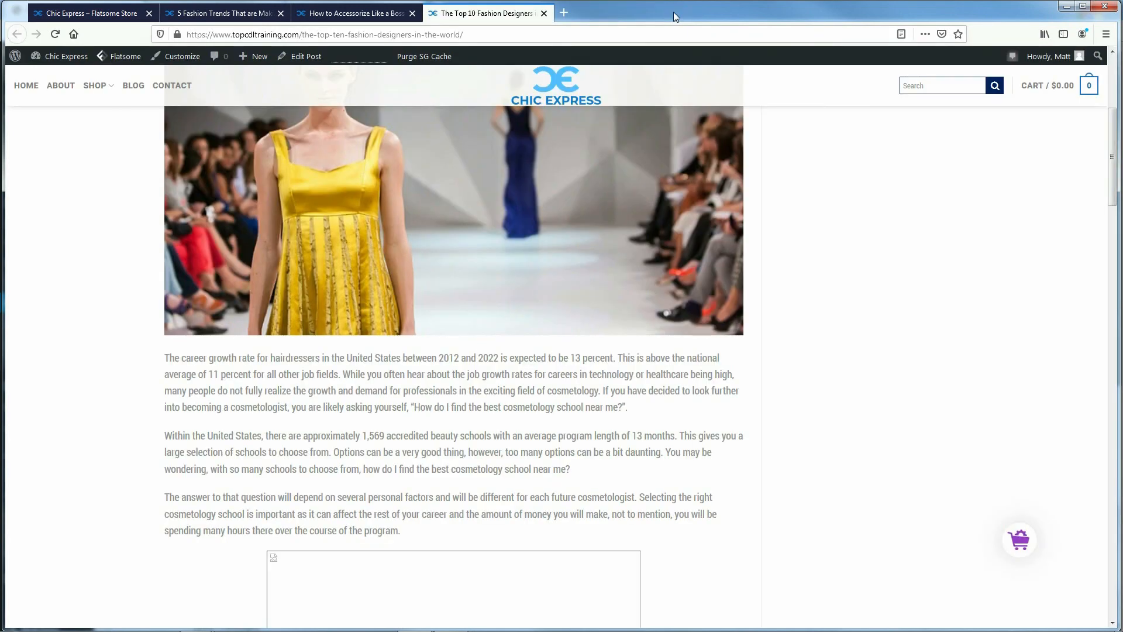
pyautogui.click(1066, 9)
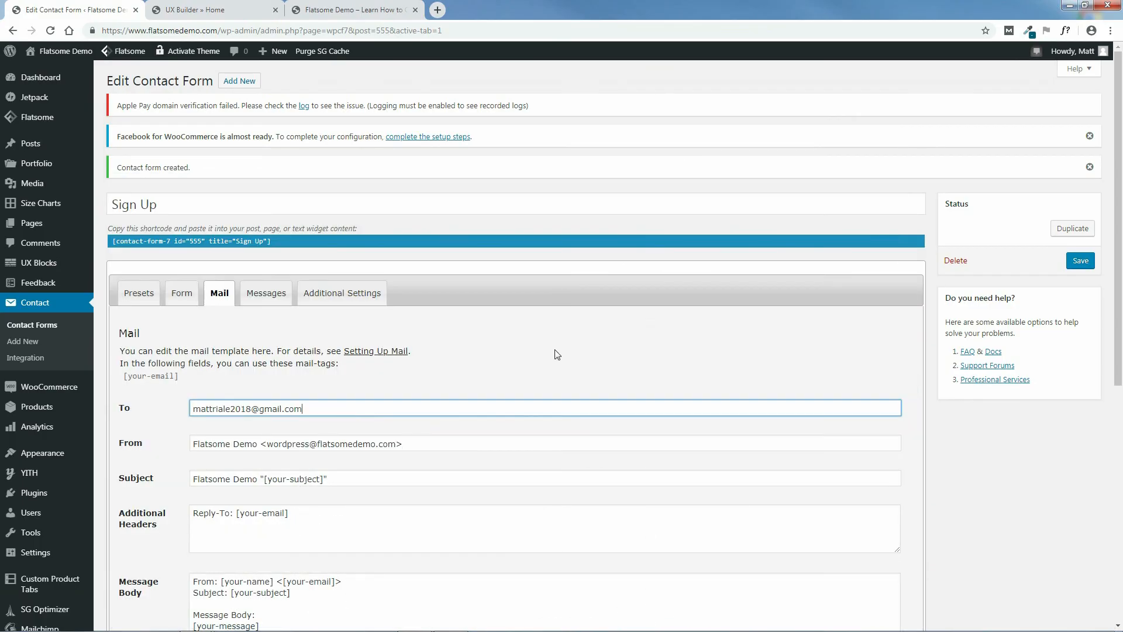
pyautogui.click(137, 10)
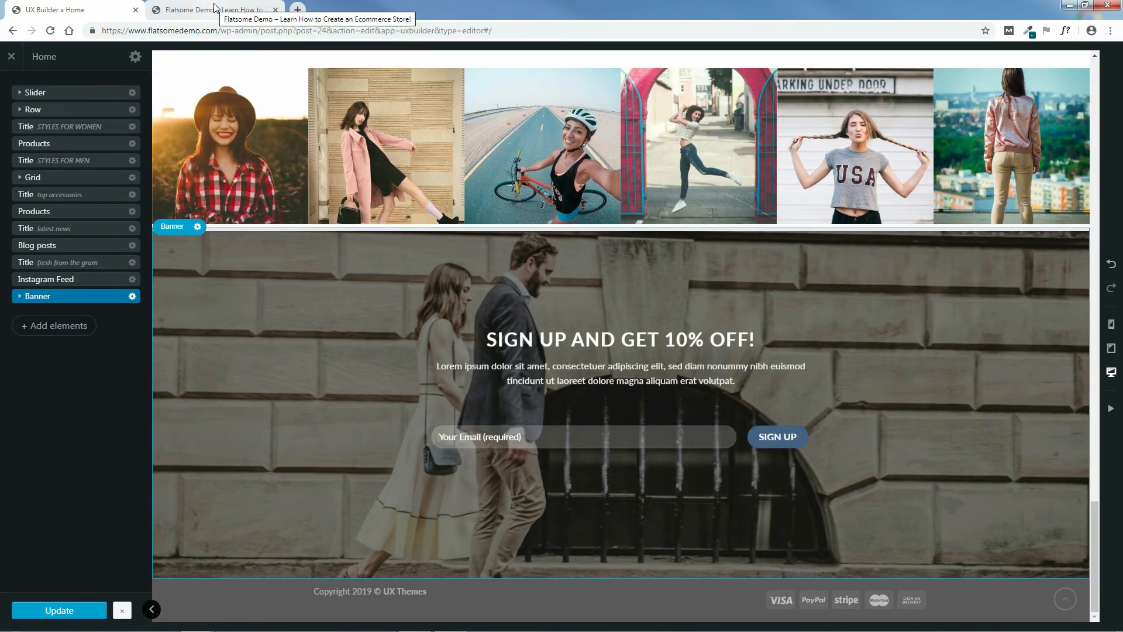
# Update the home page to save the banner changes
pyautogui.click(66, 613)
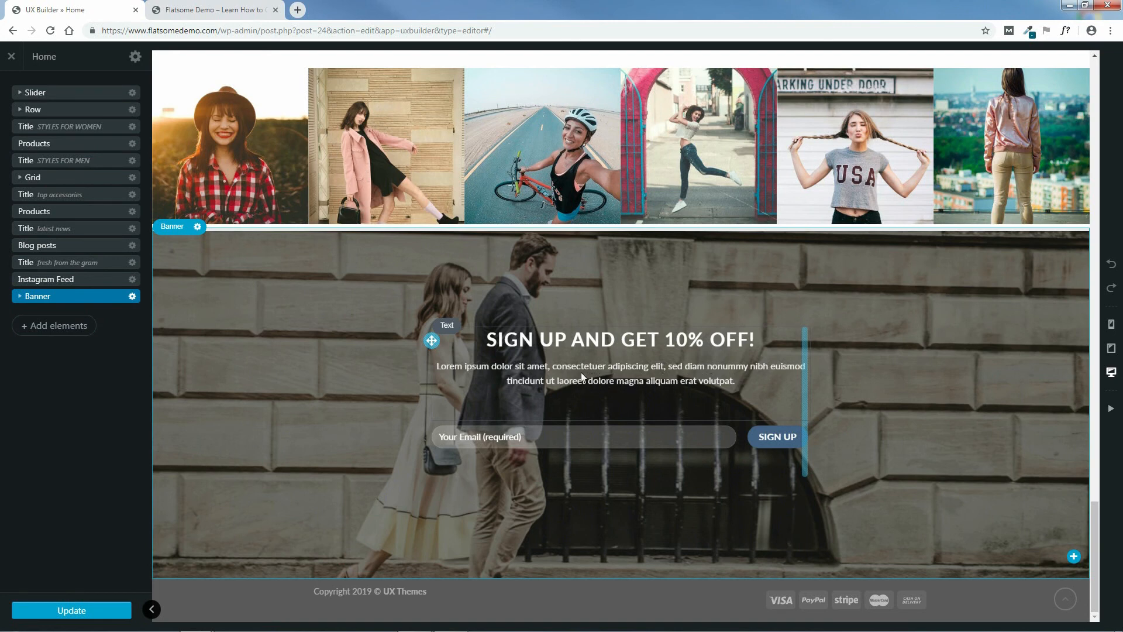
# Review the sign-up banner's heading and paragraph in its text editor, then close the editor and collapse the Banner element
pyautogui.click(18, 297)
pyautogui.click(26, 314)
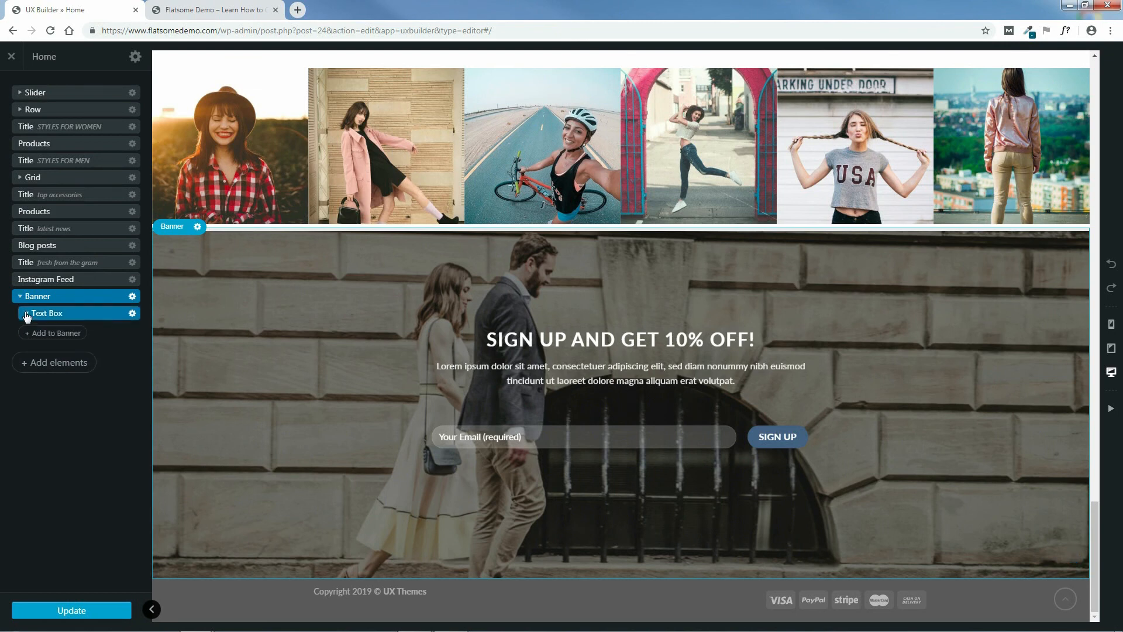
pyautogui.click(93, 331)
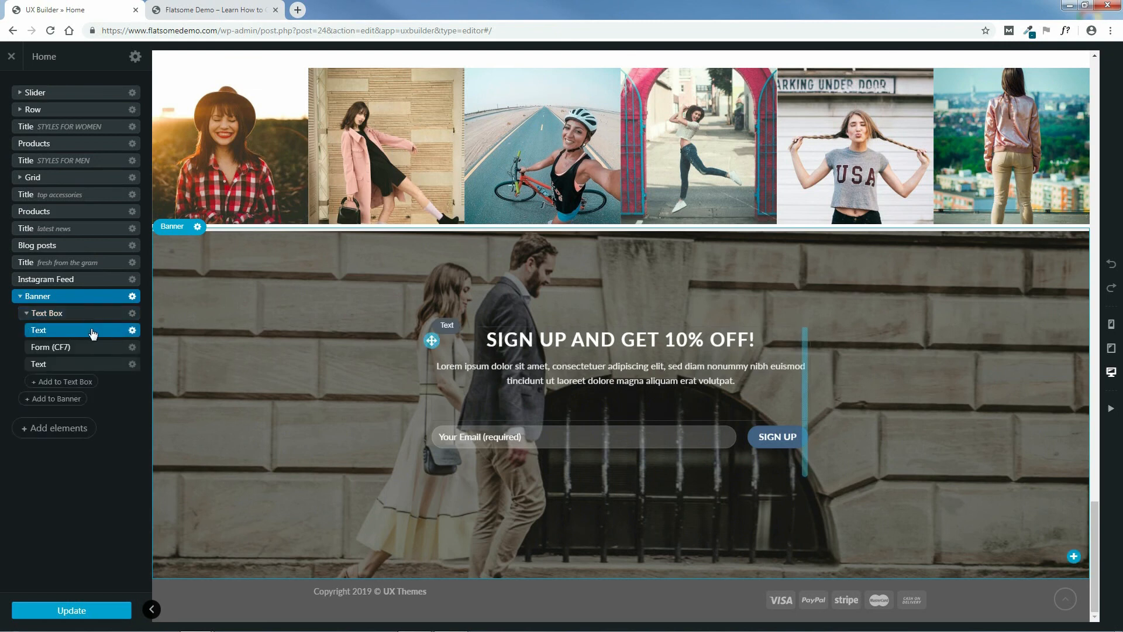
pyautogui.click(92, 331)
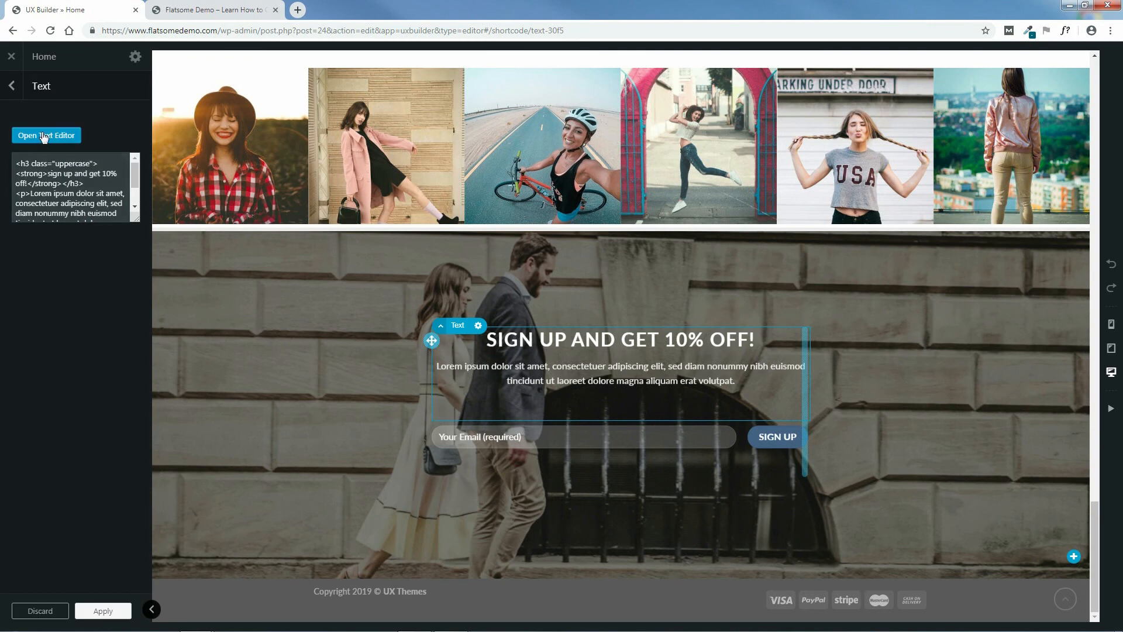
pyautogui.click(44, 136)
pyautogui.moveTo(273, 236); pyautogui.dragTo(19, 223)
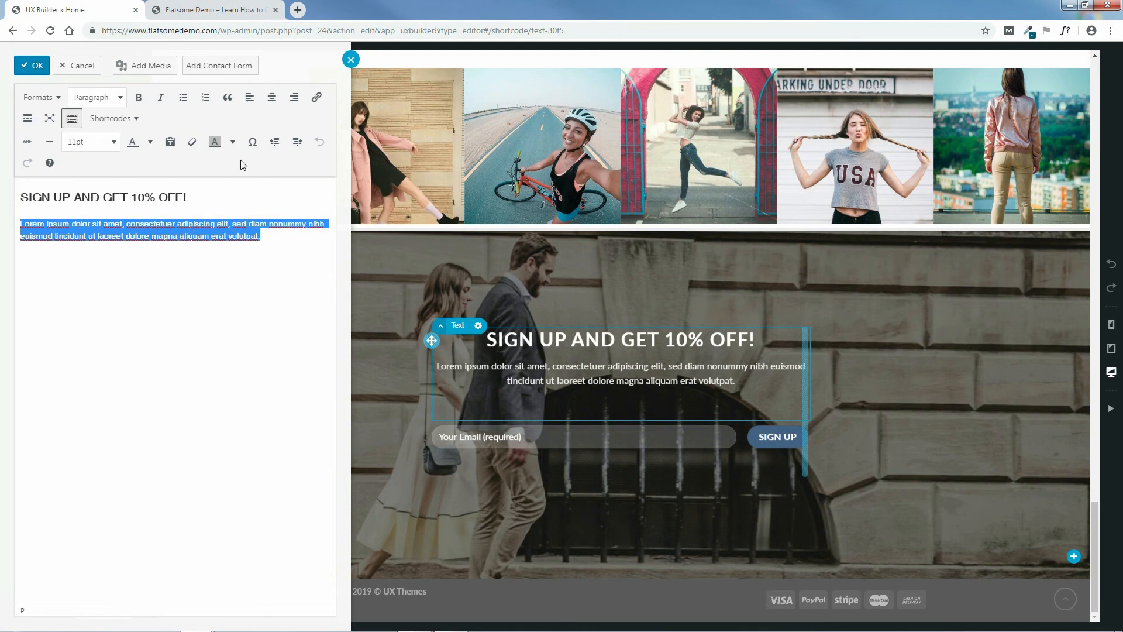
pyautogui.click(351, 59)
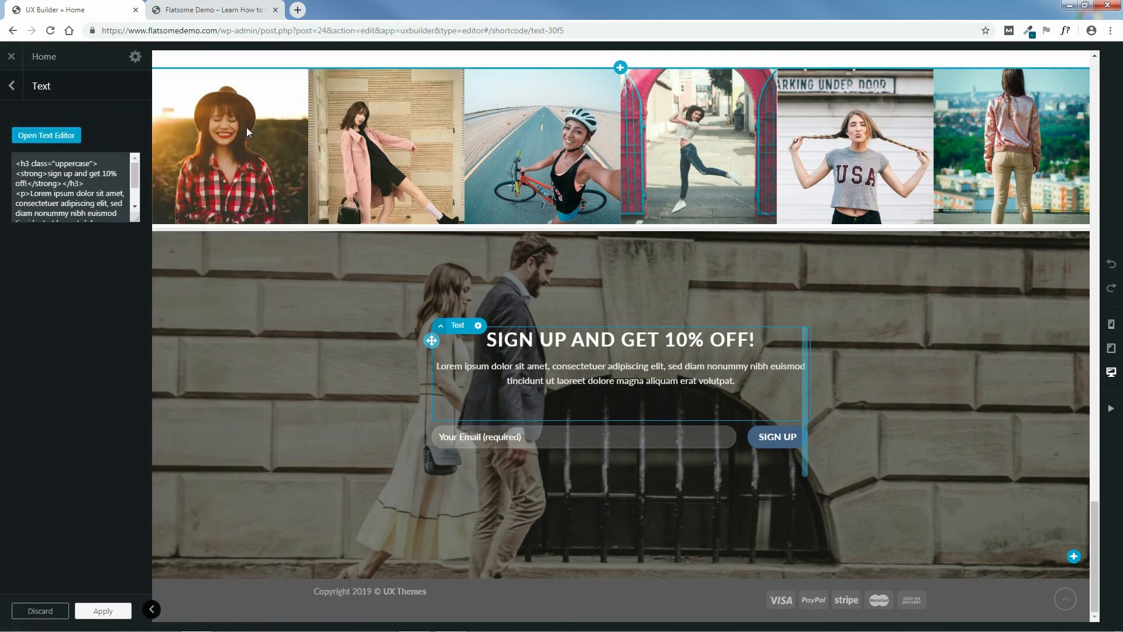
pyautogui.click(11, 85)
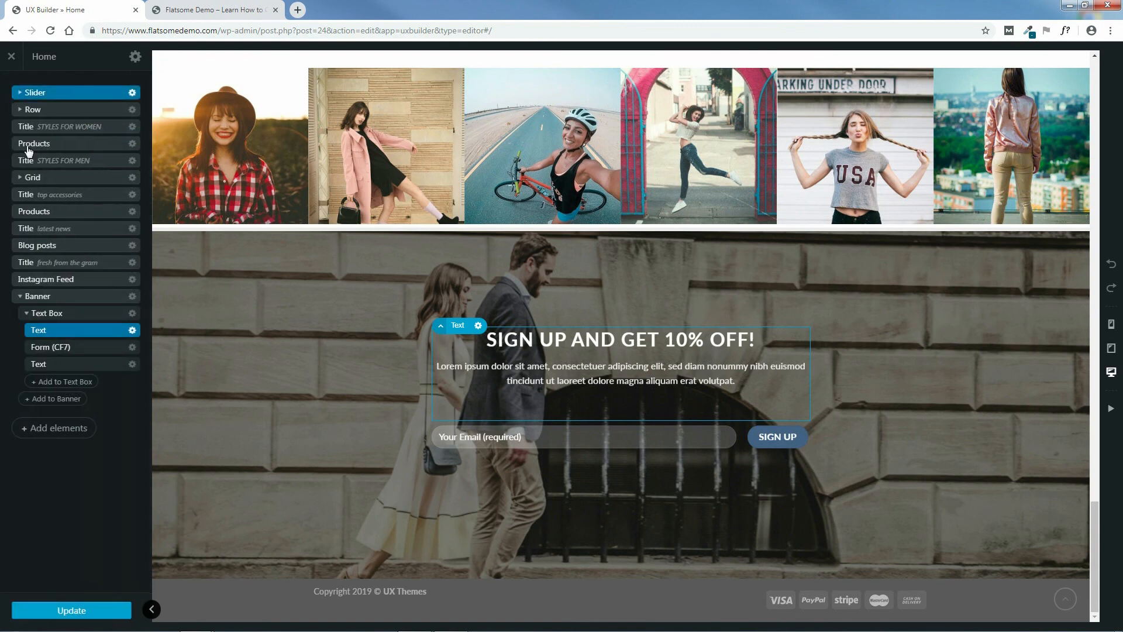
pyautogui.click(20, 296)
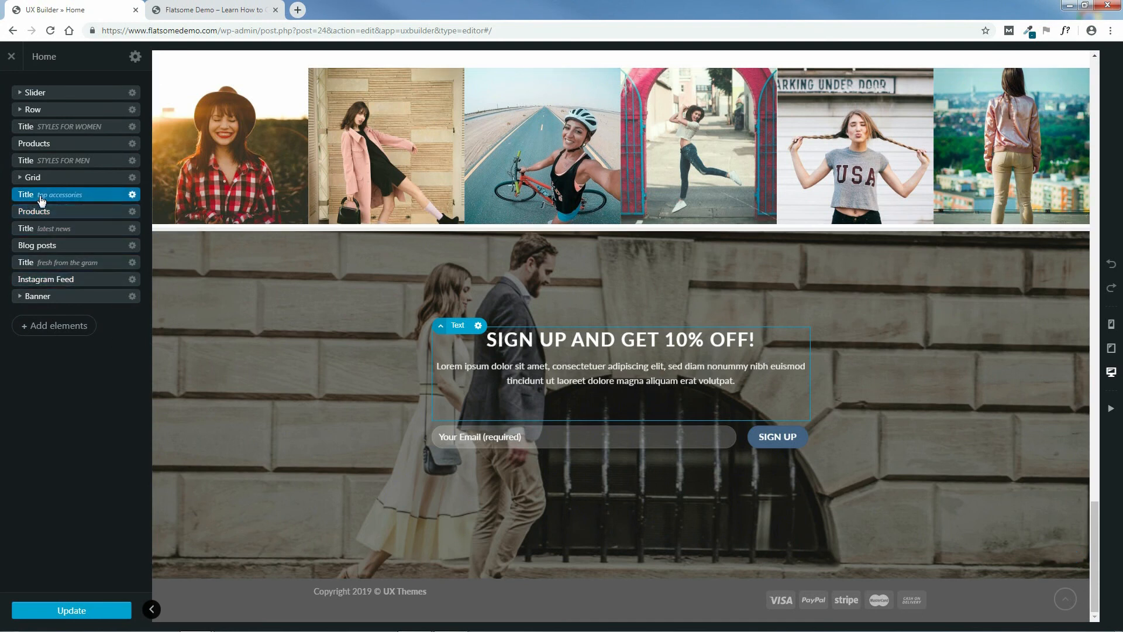
# Duplicate the "top accessories" title element and move the copy below the Banner at the end of the page
pyautogui.click(133, 196)
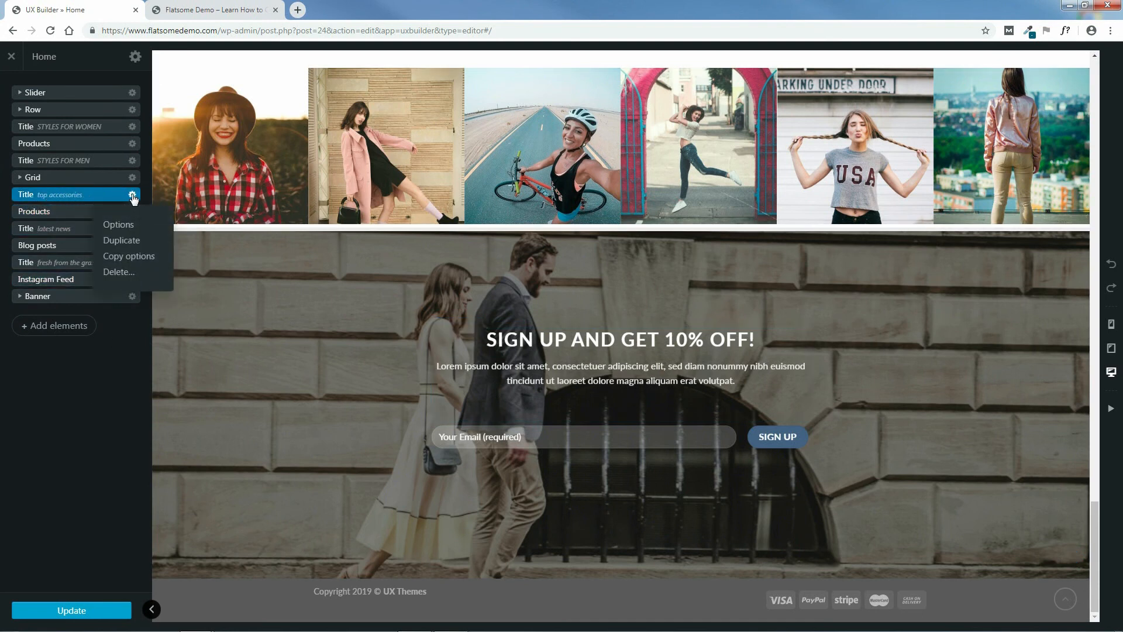
pyautogui.click(123, 242)
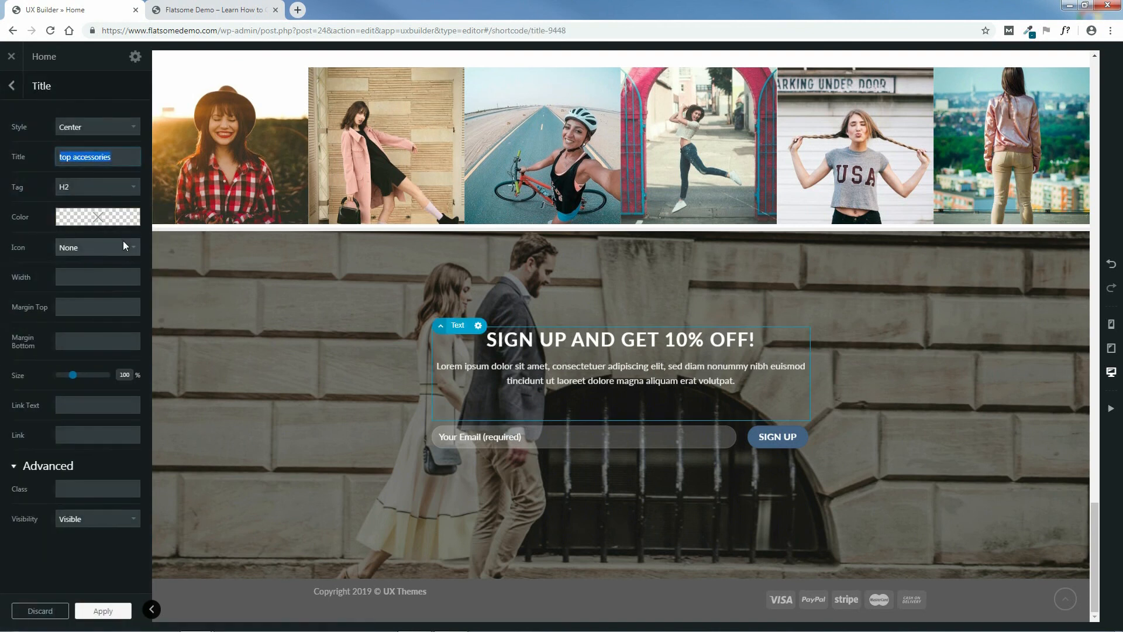
pyautogui.click(11, 89)
pyautogui.click(20, 317)
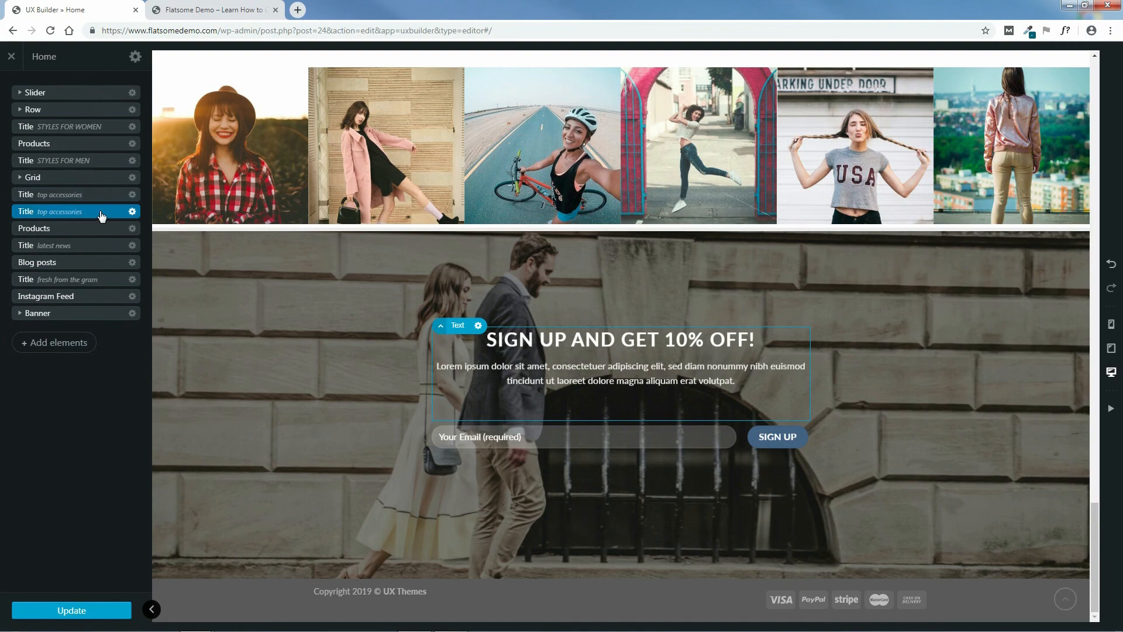
pyautogui.moveTo(102, 216); pyautogui.dragTo(89, 324)
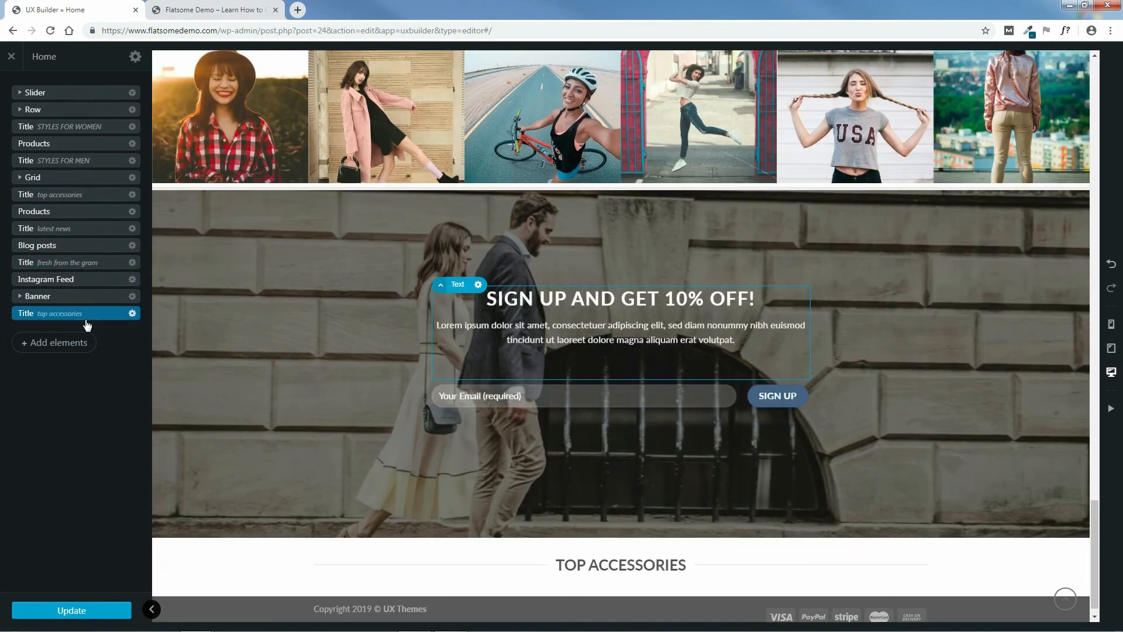
# Change the title below the banner to "as seen in", apply it and update the page
pyautogui.click(132, 313)
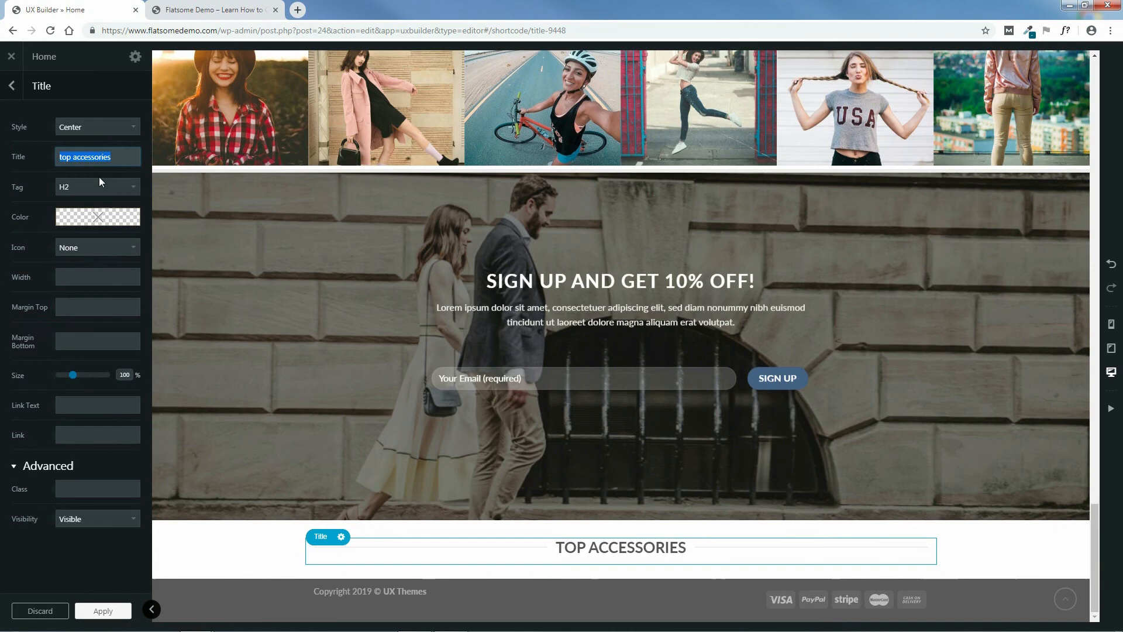
pyautogui.write('as seen in')
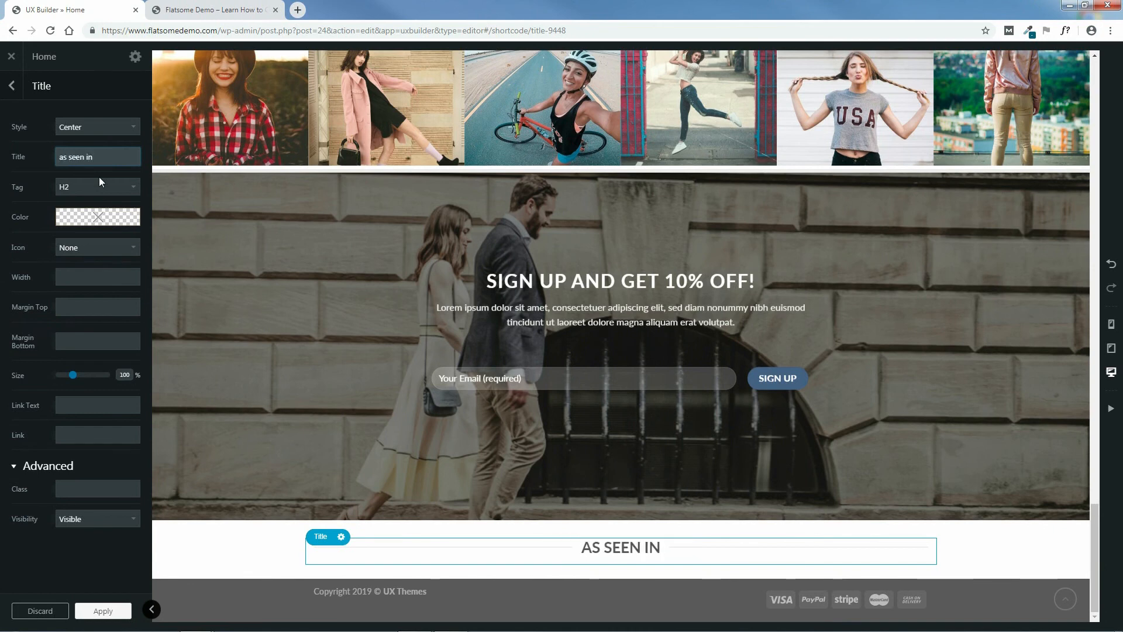
pyautogui.click(104, 611)
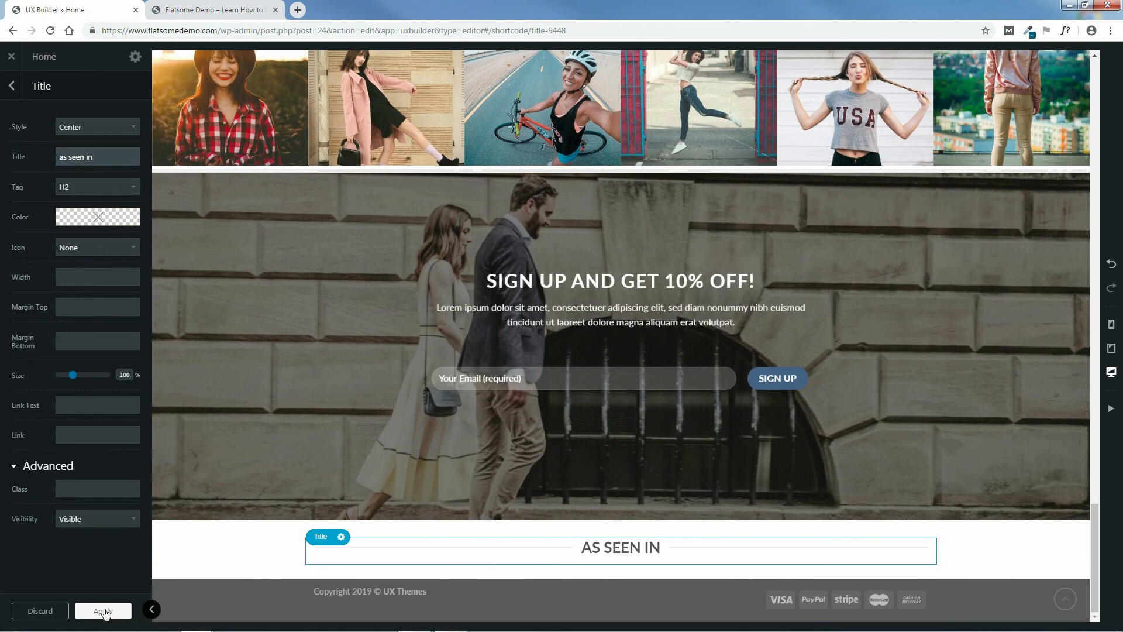
pyautogui.click(73, 611)
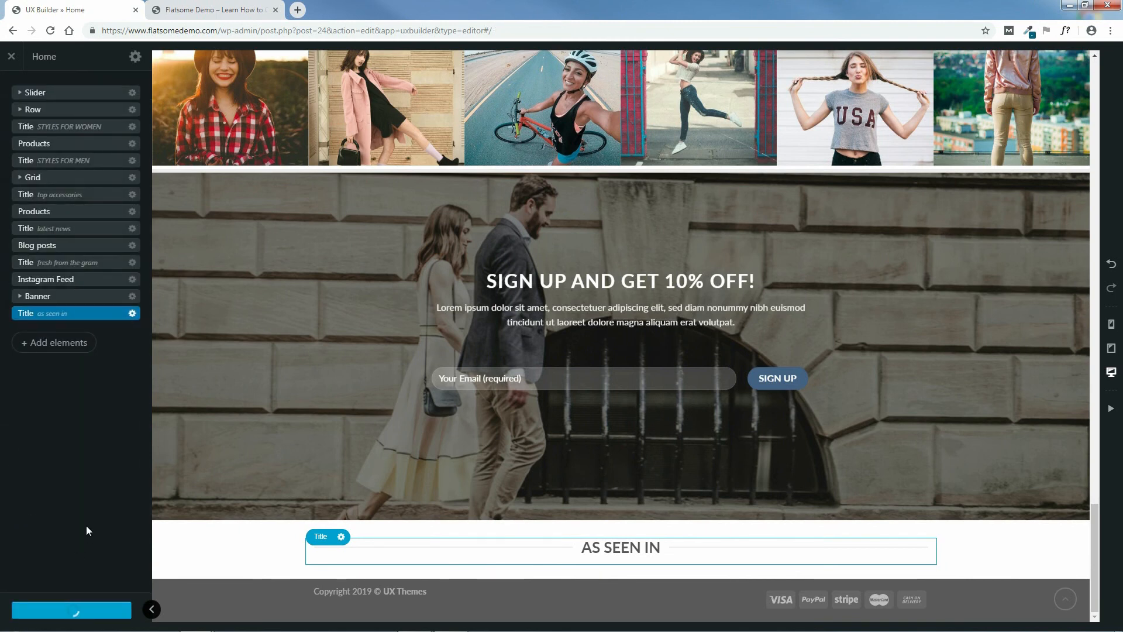
# Add a Section with the Default preset below the "as seen in" title and return to the element list
pyautogui.click(55, 343)
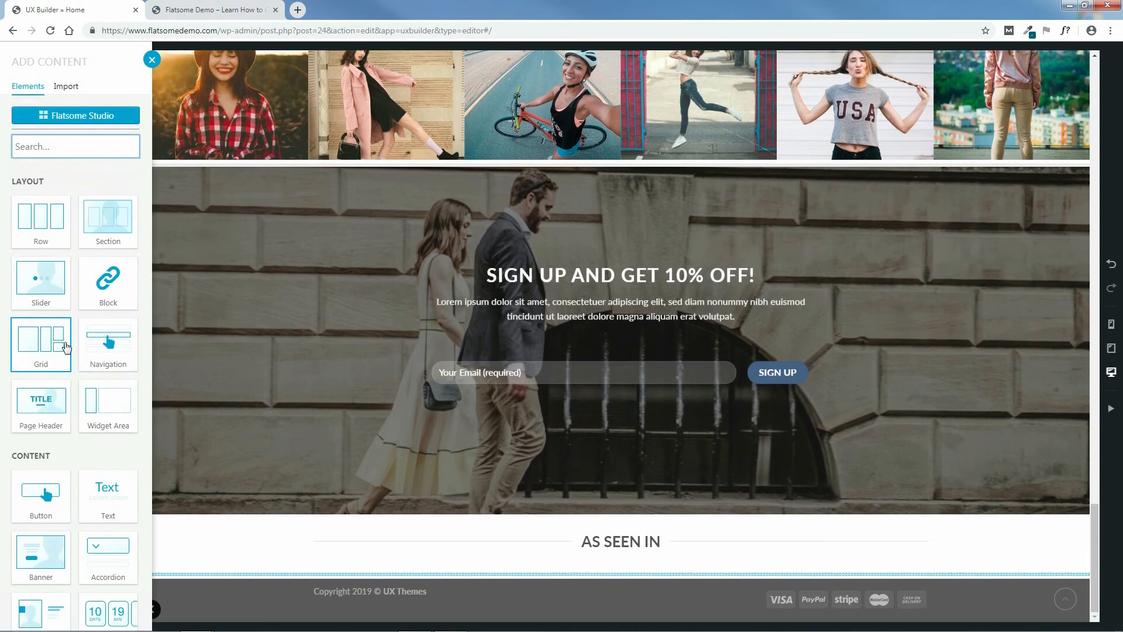
pyautogui.click(107, 230)
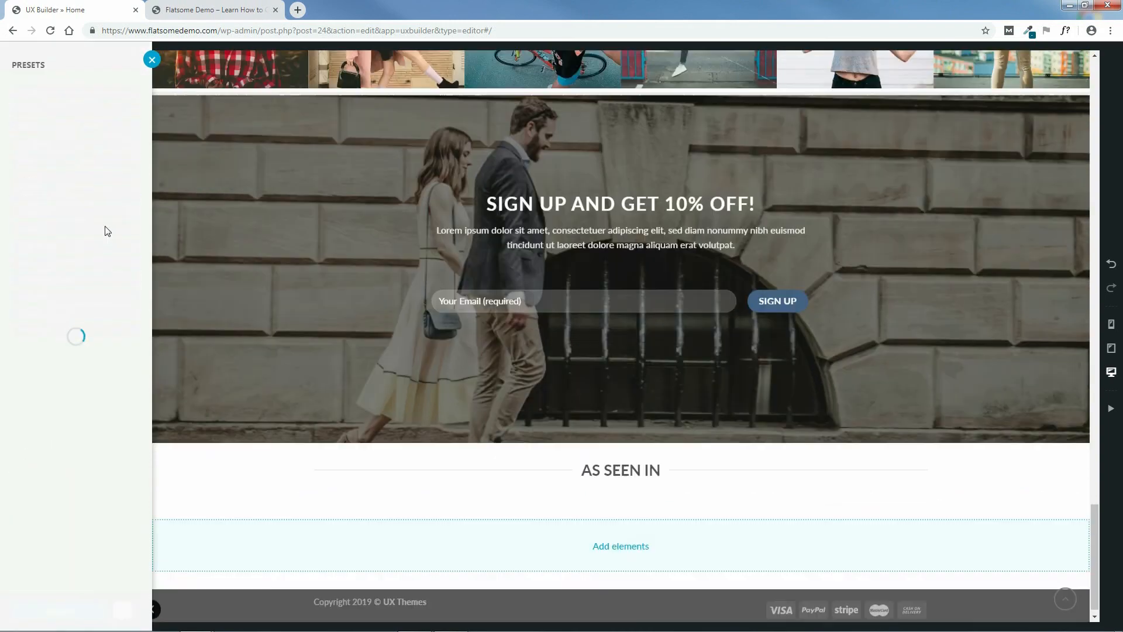
pyautogui.scroll(-1, 144, 285)
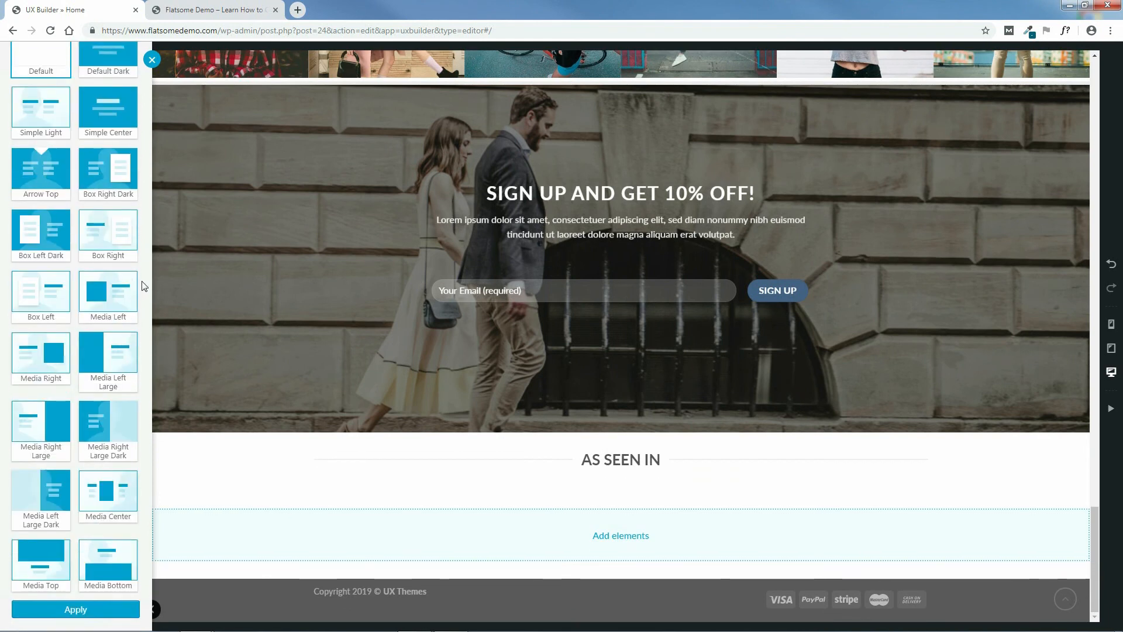
pyautogui.click(74, 609)
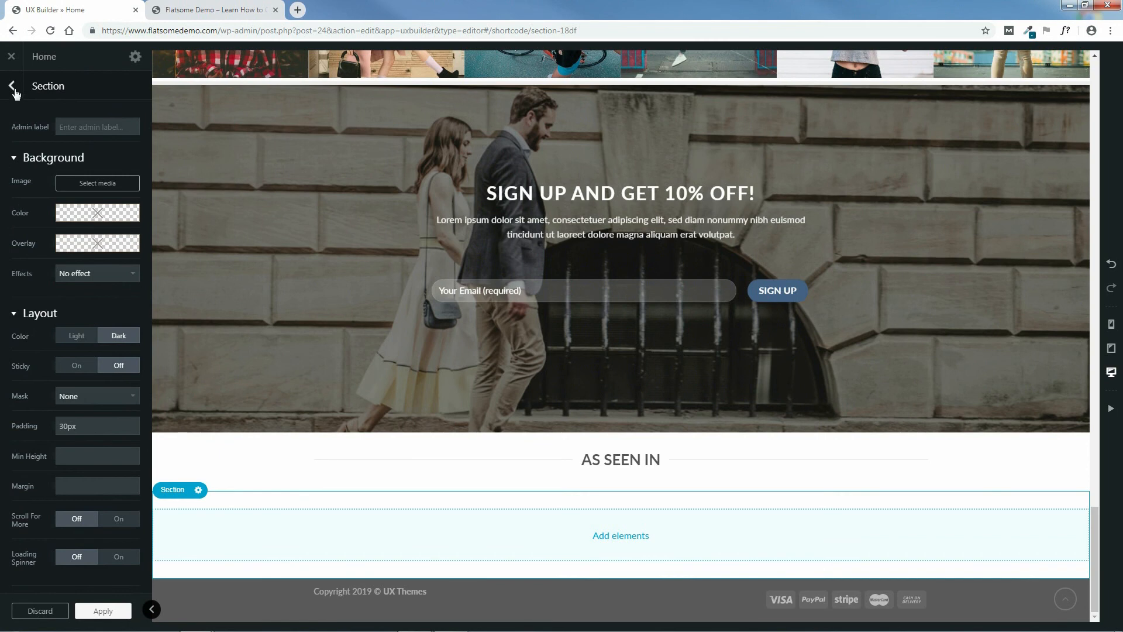
pyautogui.click(13, 88)
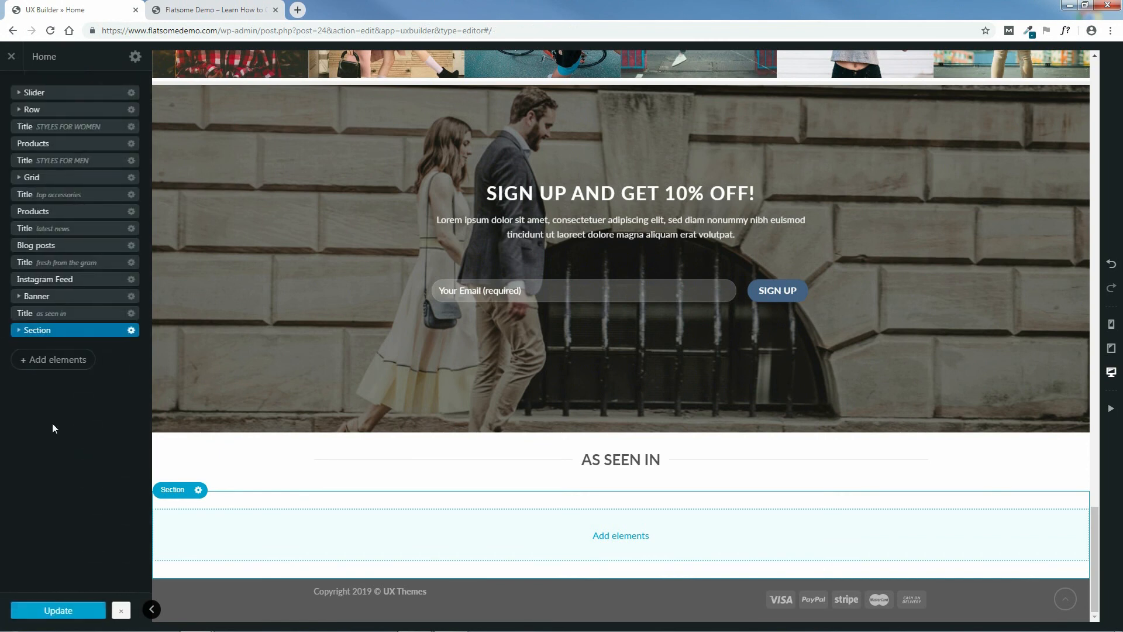
# Insert a row with the 4 Columns preset into the new section and set its width to Full
pyautogui.click(621, 535)
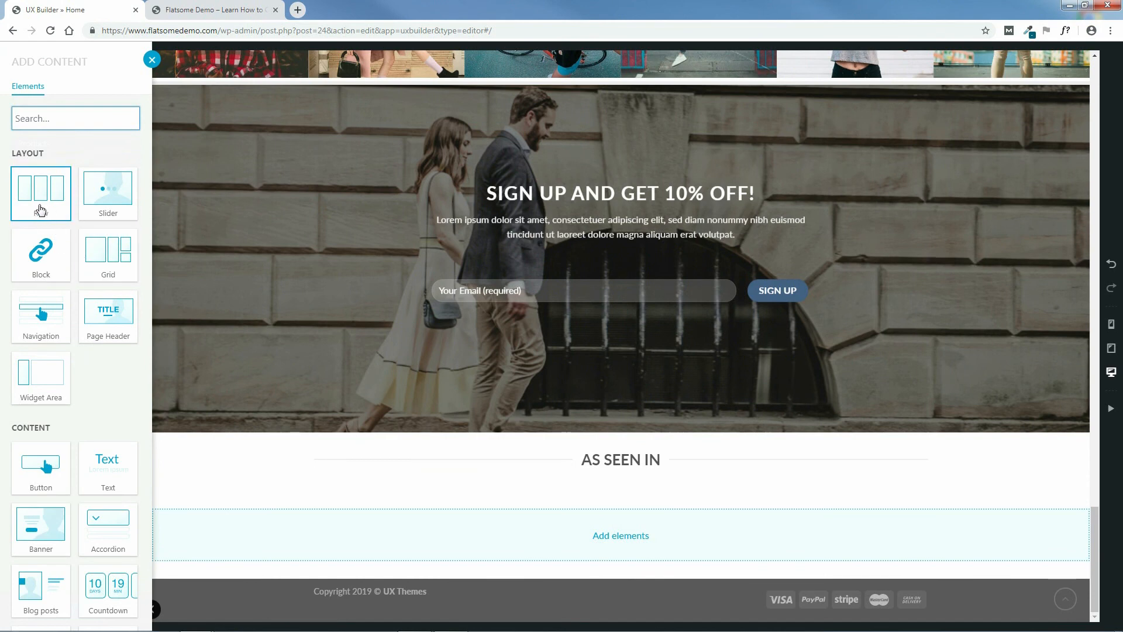
pyautogui.click(38, 210)
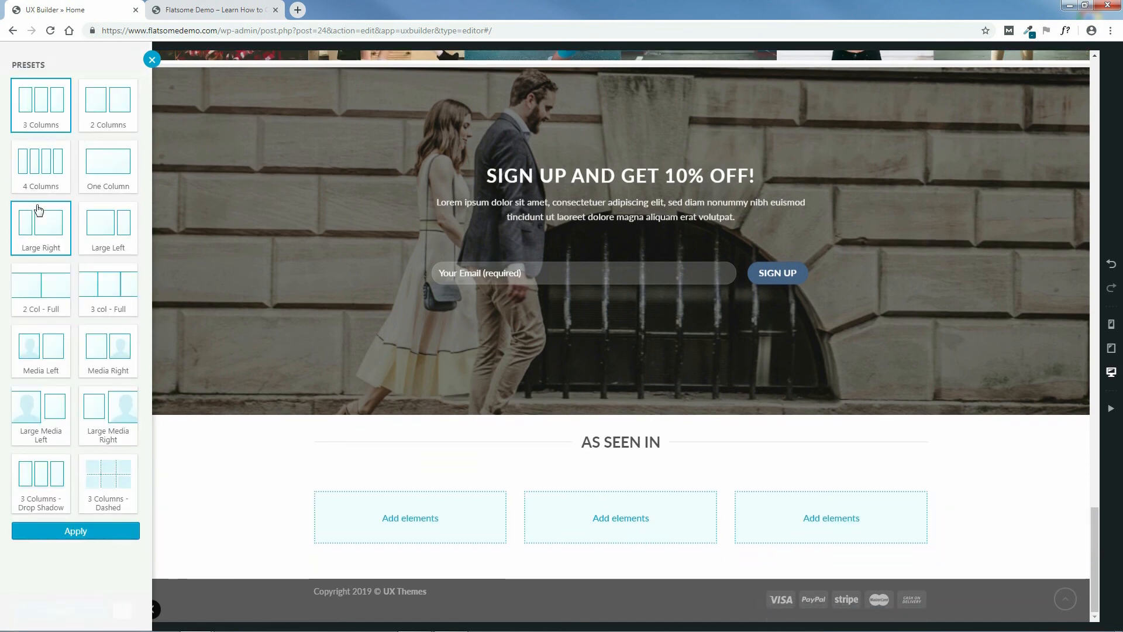
pyautogui.click(42, 186)
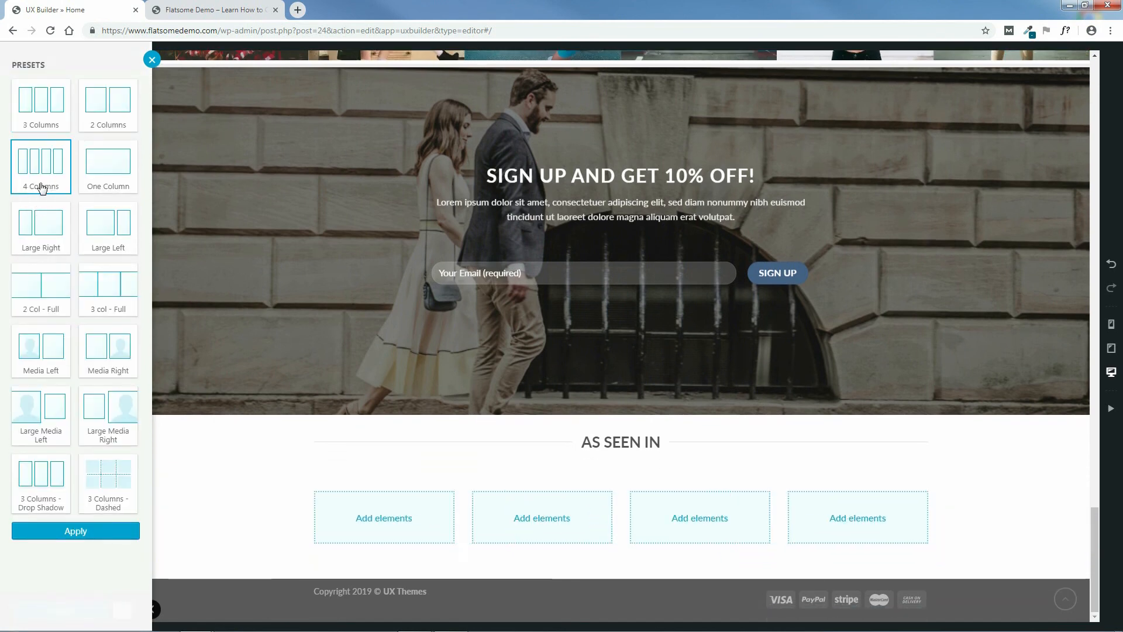
pyautogui.click(76, 531)
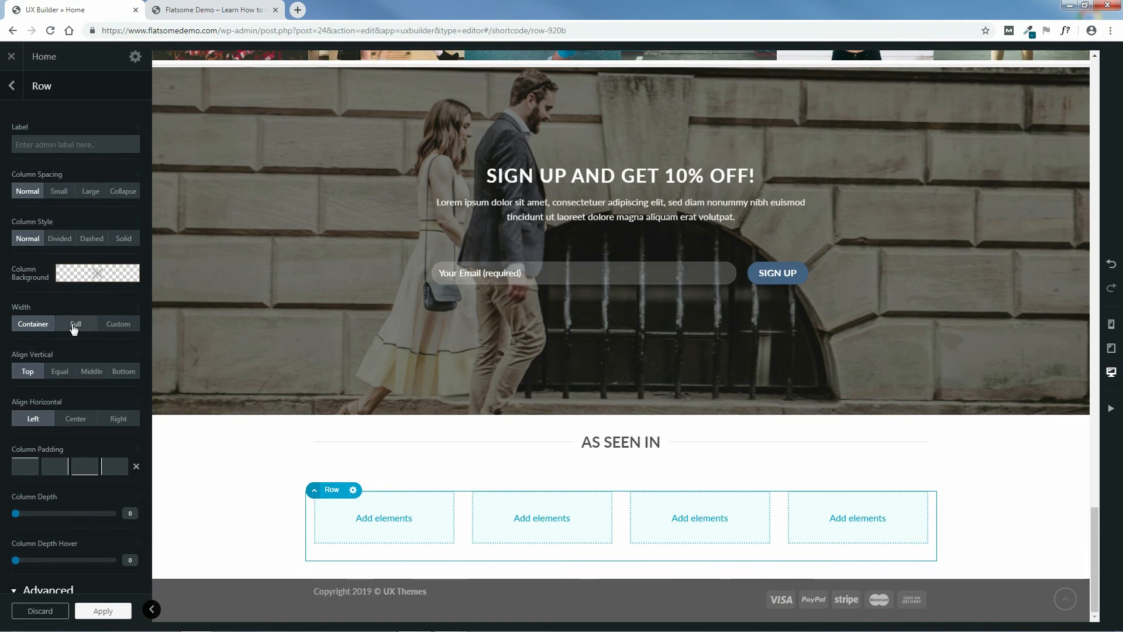
pyautogui.click(76, 327)
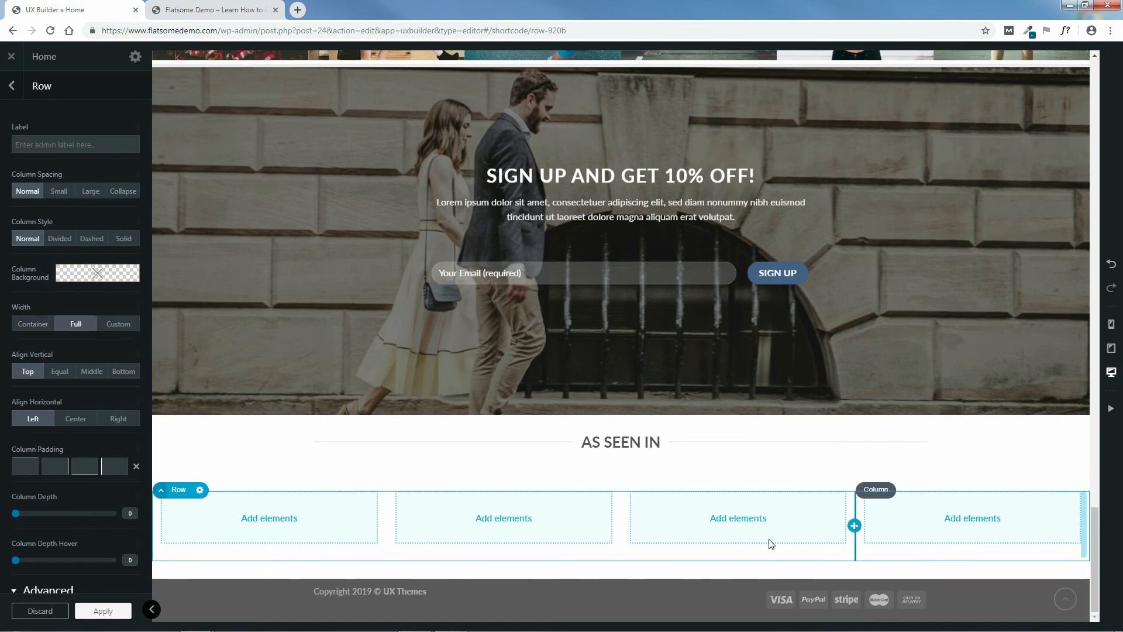
pyautogui.click(104, 613)
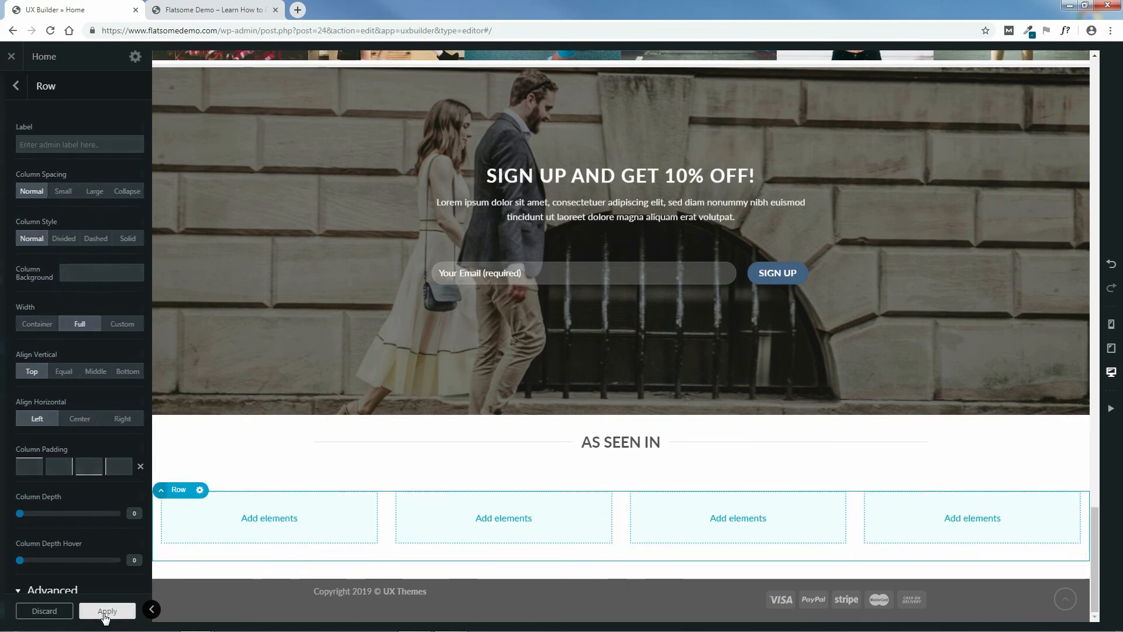
# Find the Image element by searching for "image", copy the search term, and add the element to the row's first column
pyautogui.click(269, 517)
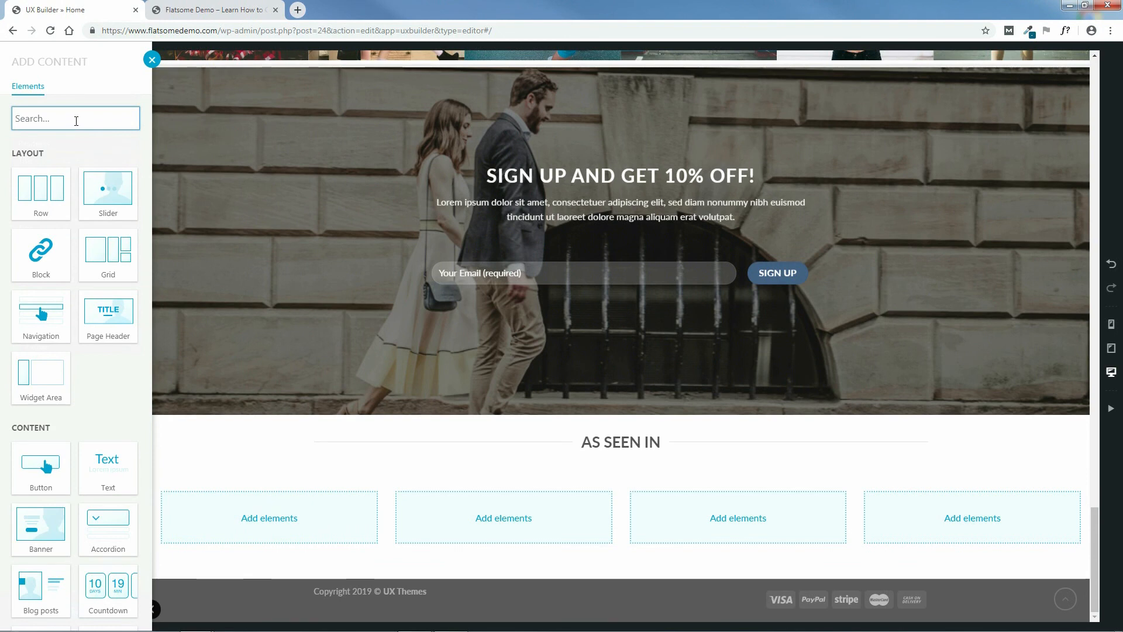
pyautogui.write('image')
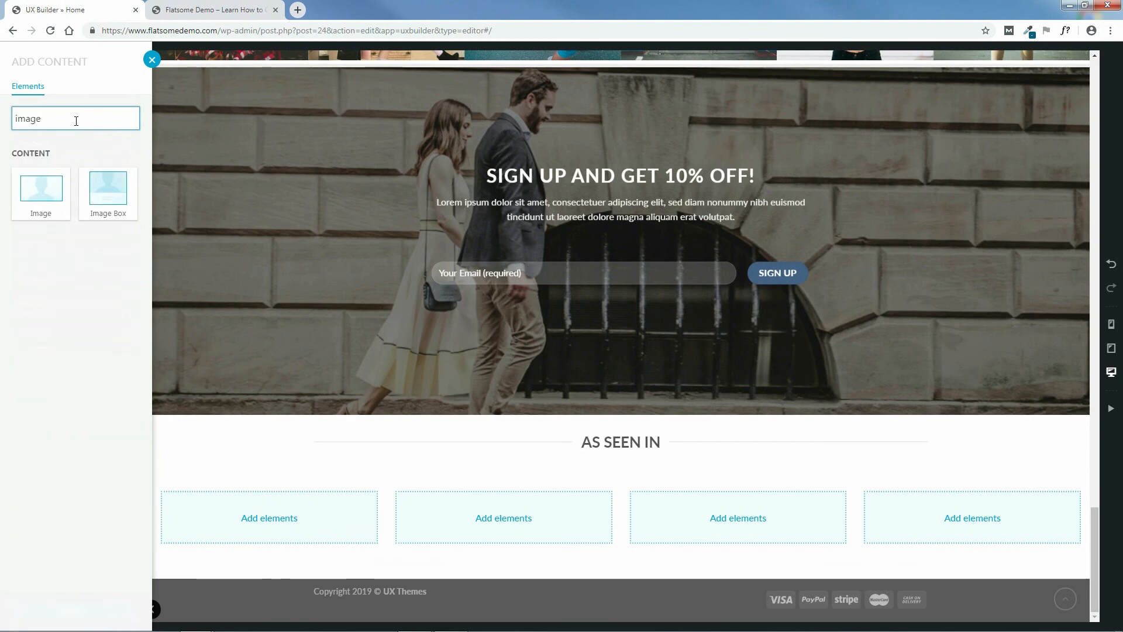
pyautogui.moveTo(53, 117); pyautogui.dragTo(16, 117)
pyautogui.rightClick(28, 121)
pyautogui.click(52, 144)
pyautogui.click(41, 196)
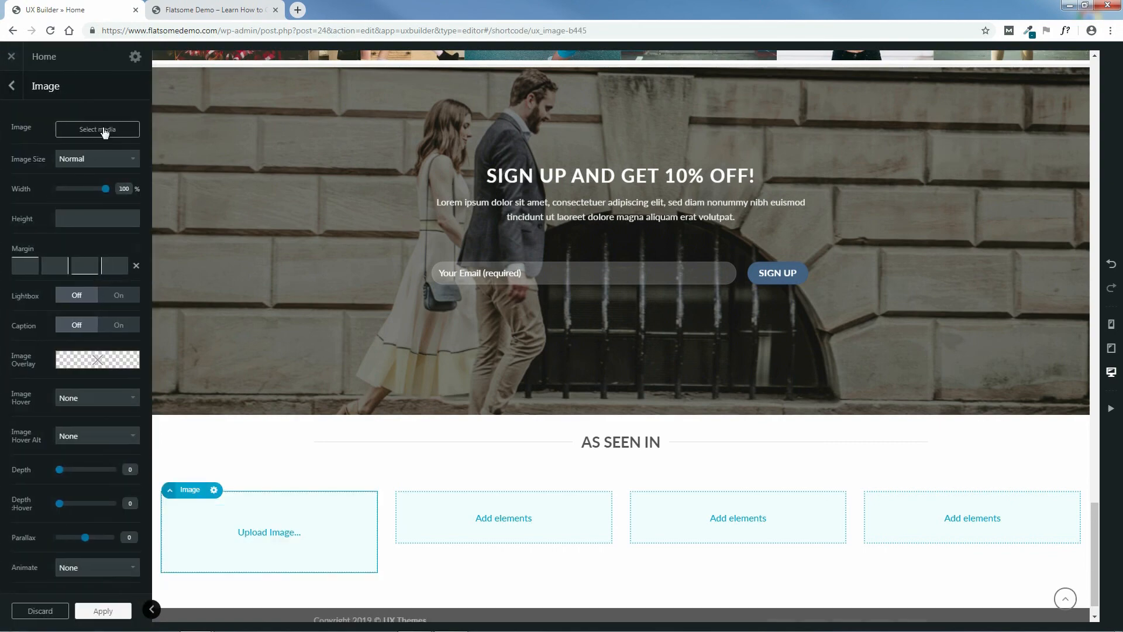
# Start a media upload for the first column's image and browse to Flatsome Course > HOME PAGE > HOMEPAGE - IMAGES > 5-COMPANY LOGOS
pyautogui.click(104, 131)
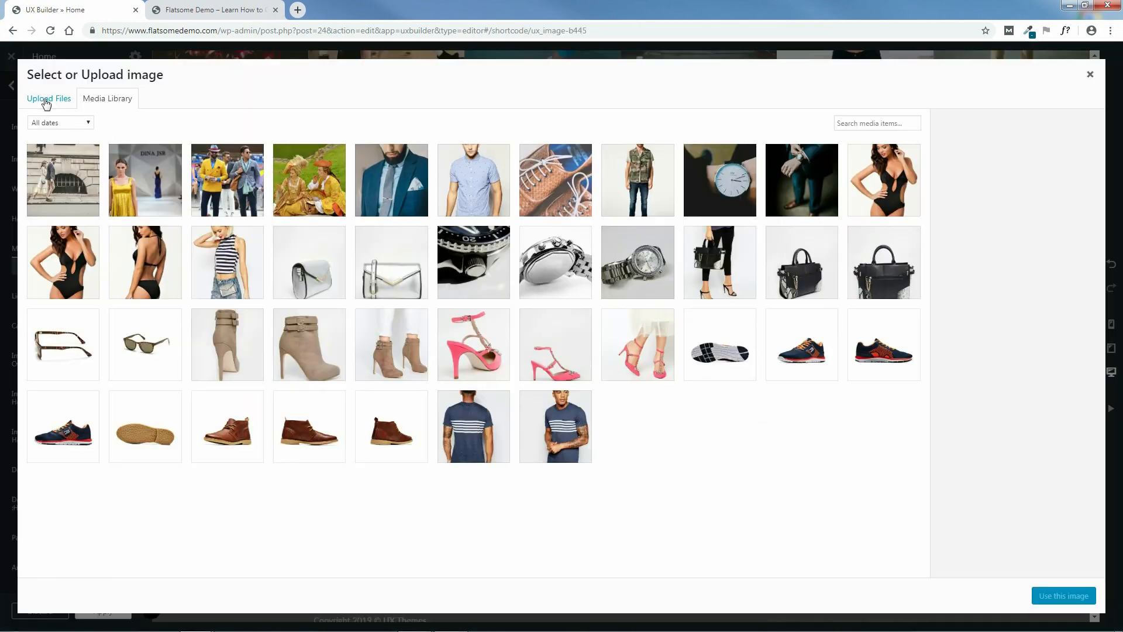
pyautogui.click(48, 99)
pyautogui.click(573, 316)
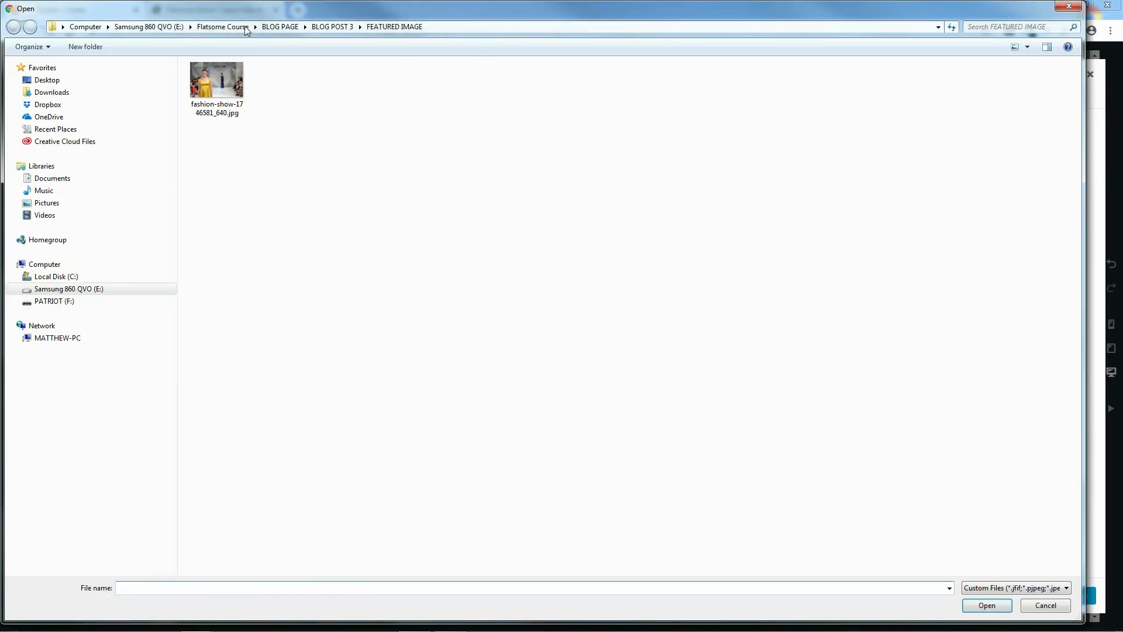
pyautogui.click(227, 27)
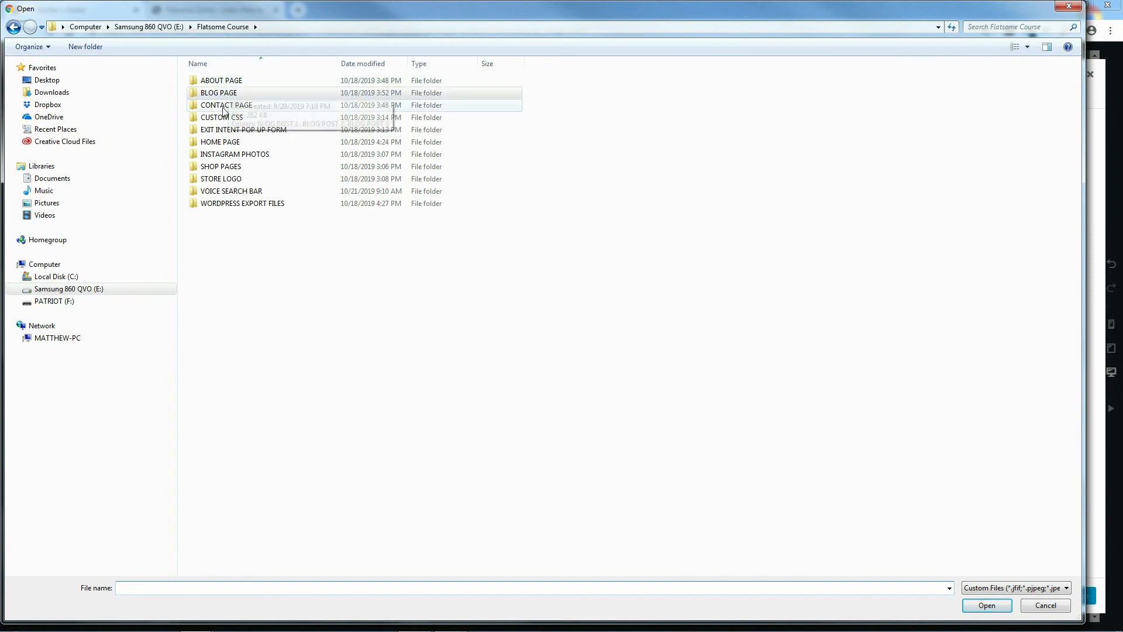
pyautogui.doubleClick(223, 143)
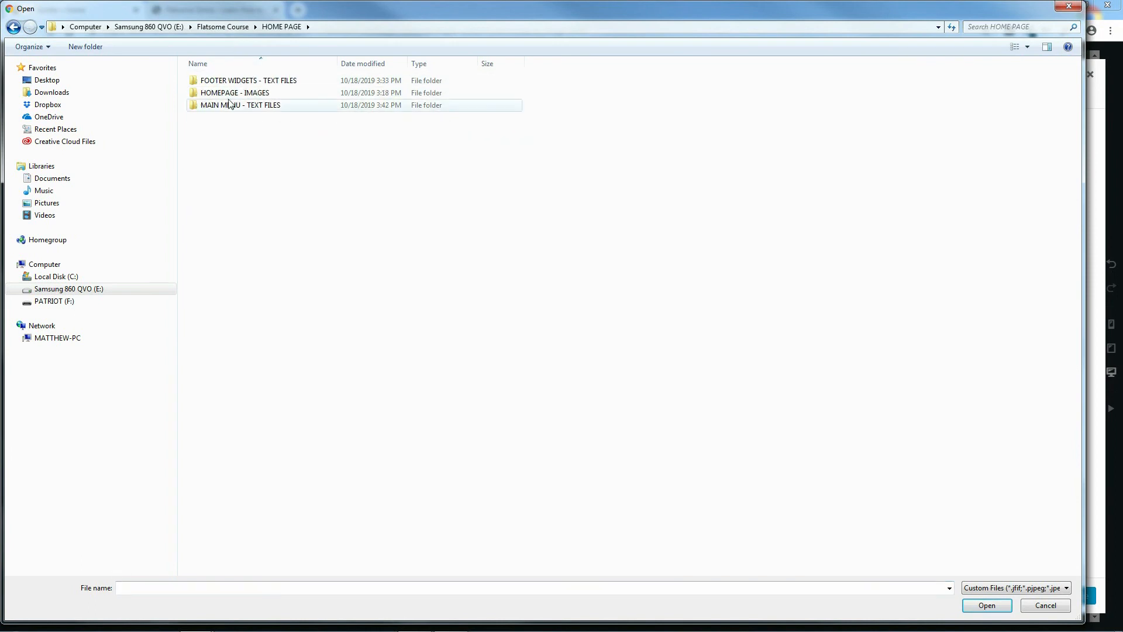
pyautogui.doubleClick(228, 92)
pyautogui.doubleClick(238, 130)
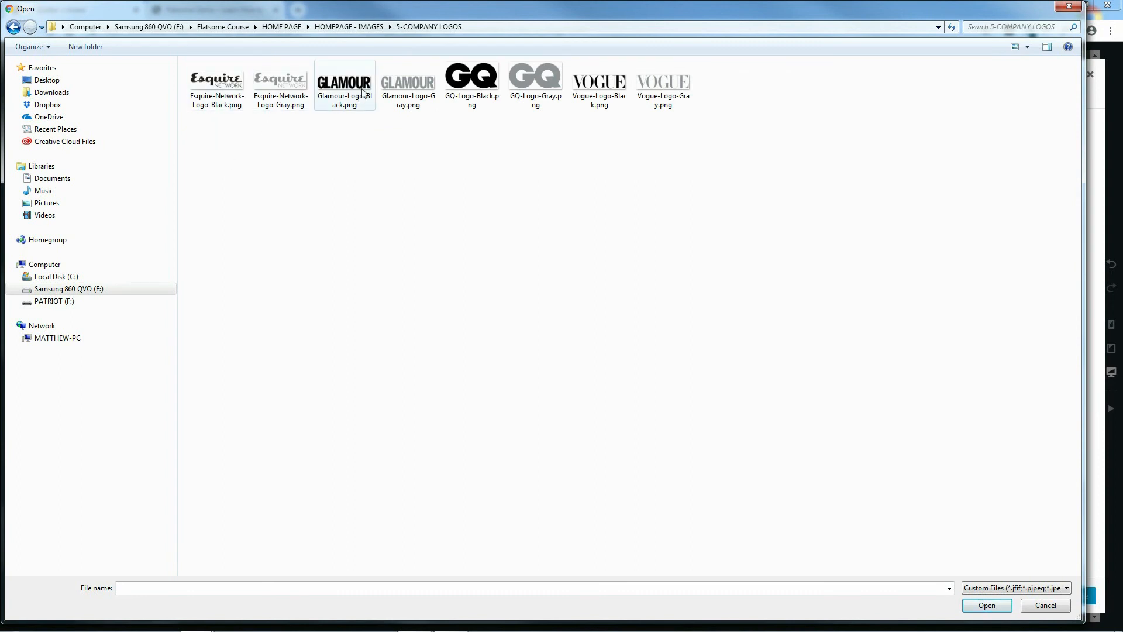
# Upload the gray Esquire, Glamour, GQ and Vogue logos and use the Glamour logo as the first column's image
pyautogui.click(281, 86)
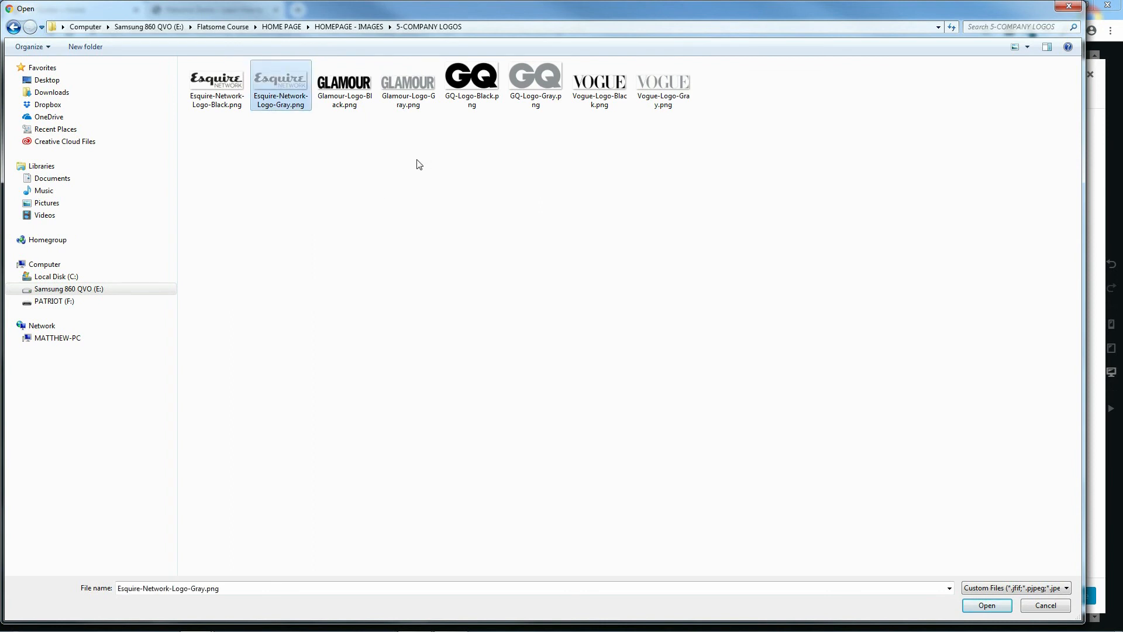
pyautogui.keyDown('ctrl'); pyautogui.click(414, 96); pyautogui.keyUp('ctrl')
pyautogui.keyDown('ctrl'); pyautogui.click(532, 100); pyautogui.keyUp('ctrl')
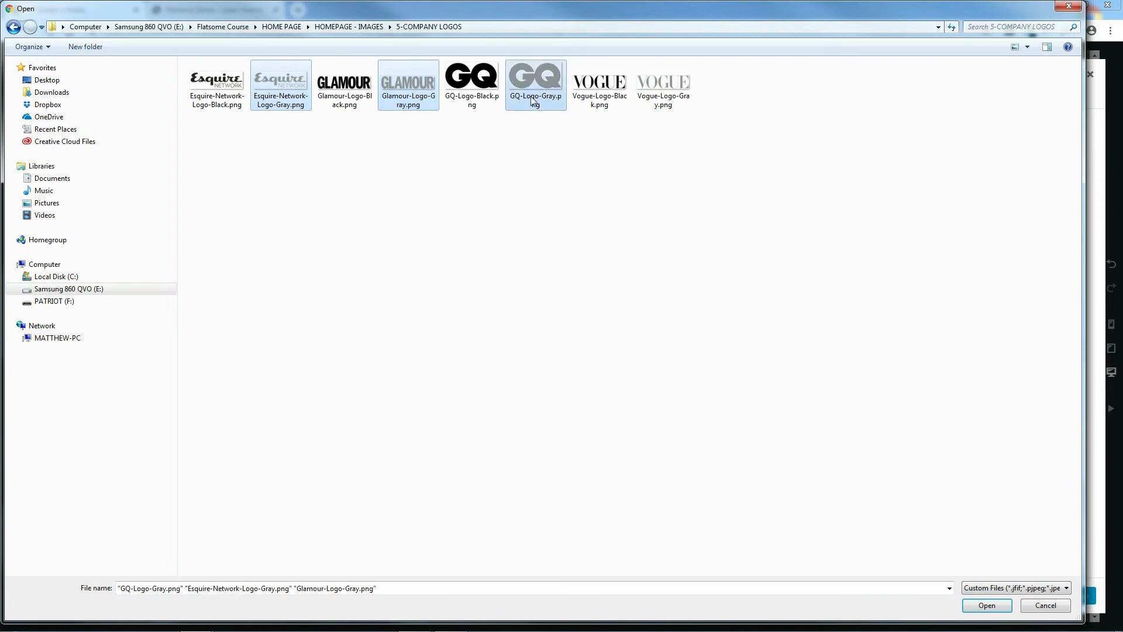
pyautogui.keyDown('ctrl'); pyautogui.click(669, 97); pyautogui.keyUp('ctrl')
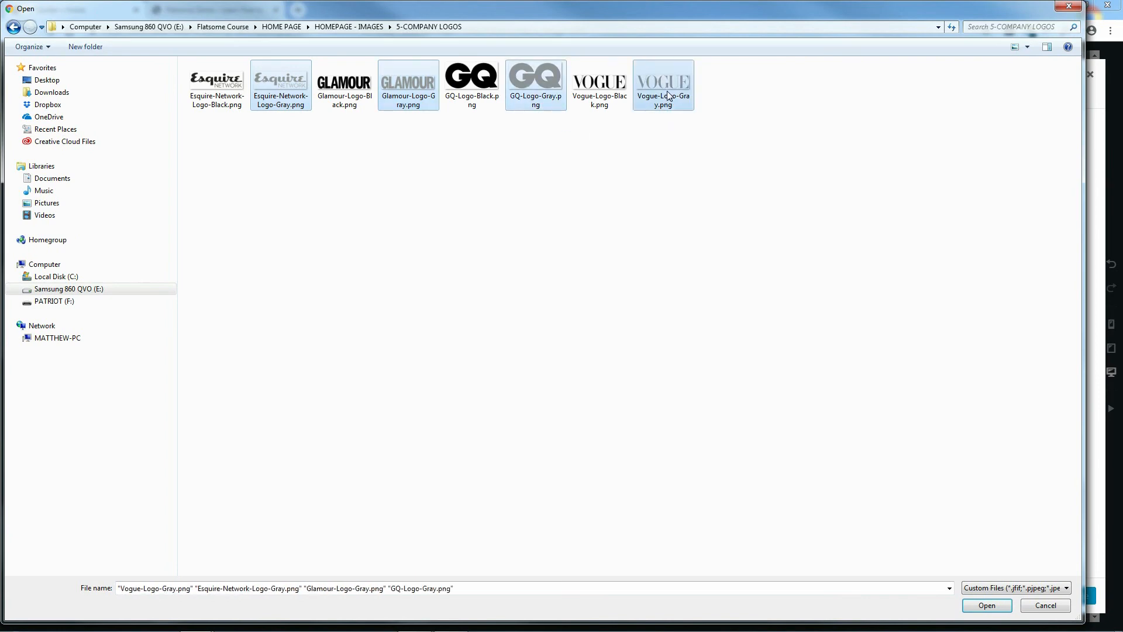
pyautogui.click(987, 606)
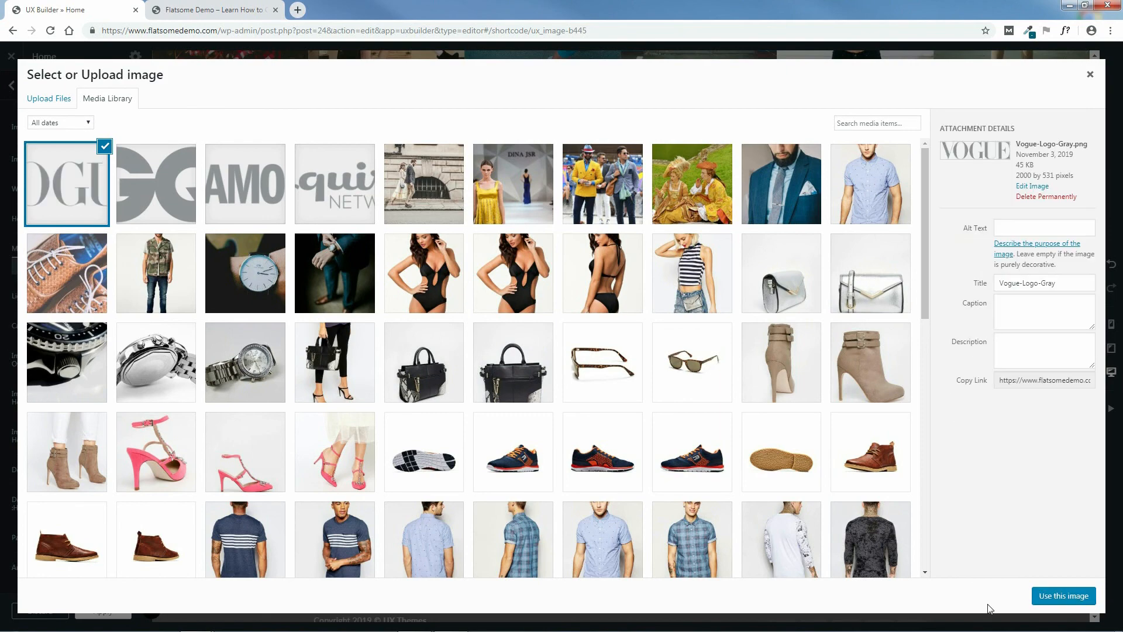
pyautogui.click(249, 189)
pyautogui.click(1060, 597)
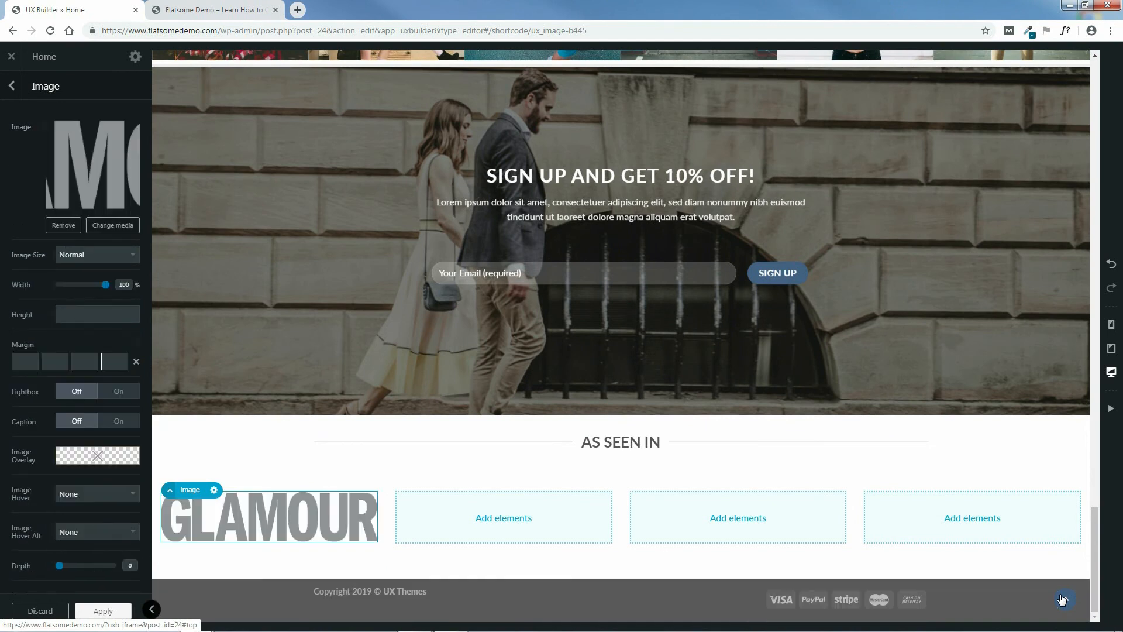
# Add an Image element to the second column, finding it with the copied search term, and use the gray Vogue logo
pyautogui.click(503, 518)
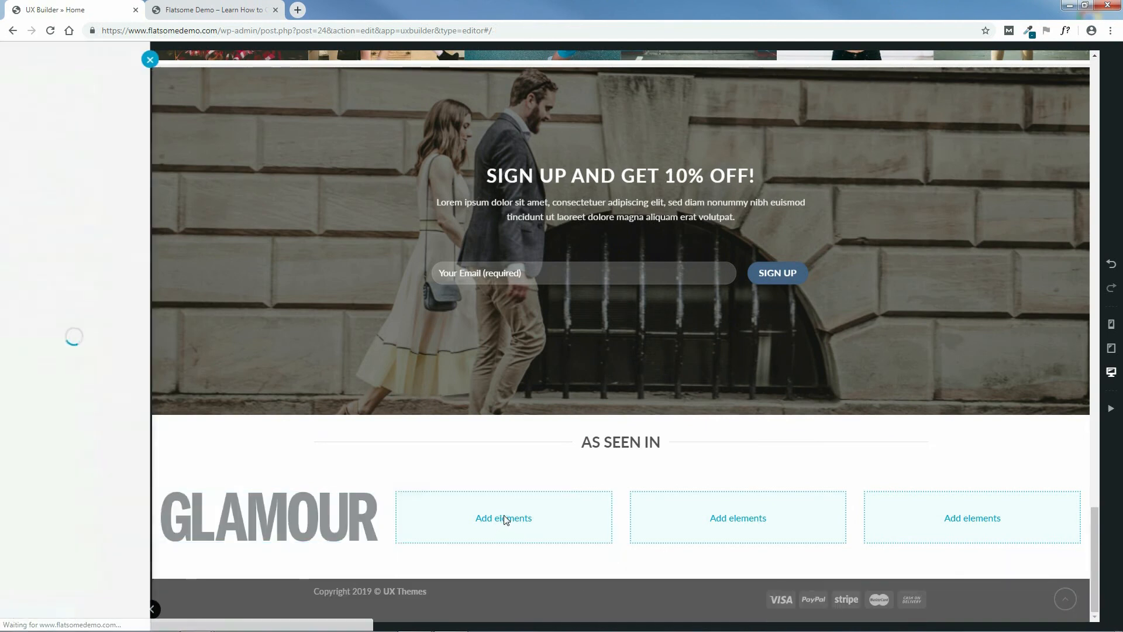
pyautogui.rightClick(63, 121)
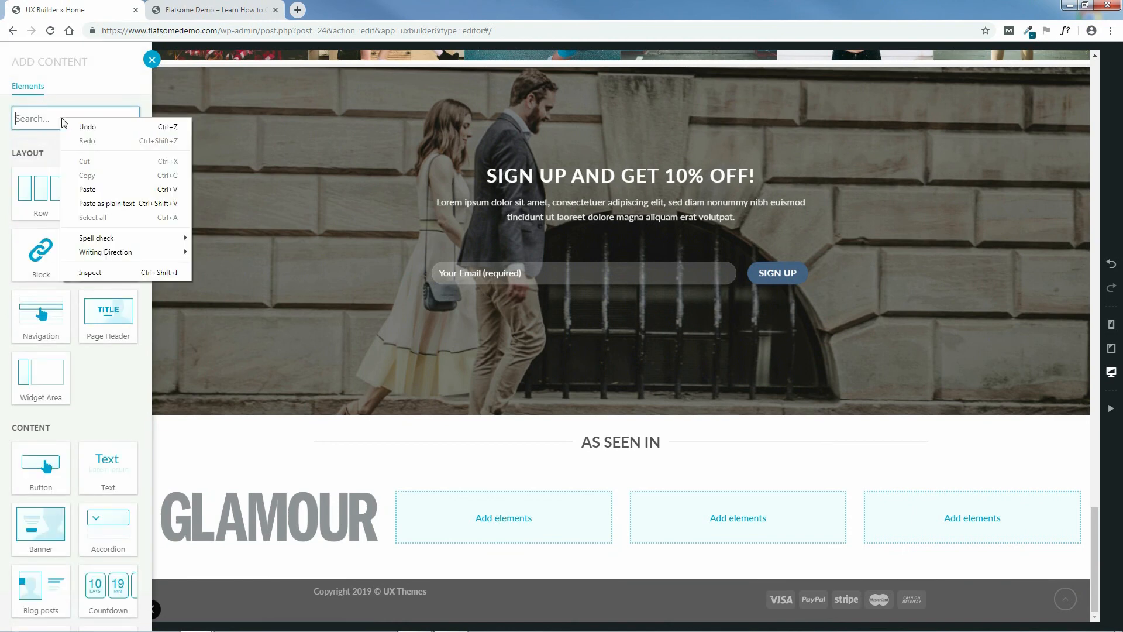
pyautogui.click(87, 189)
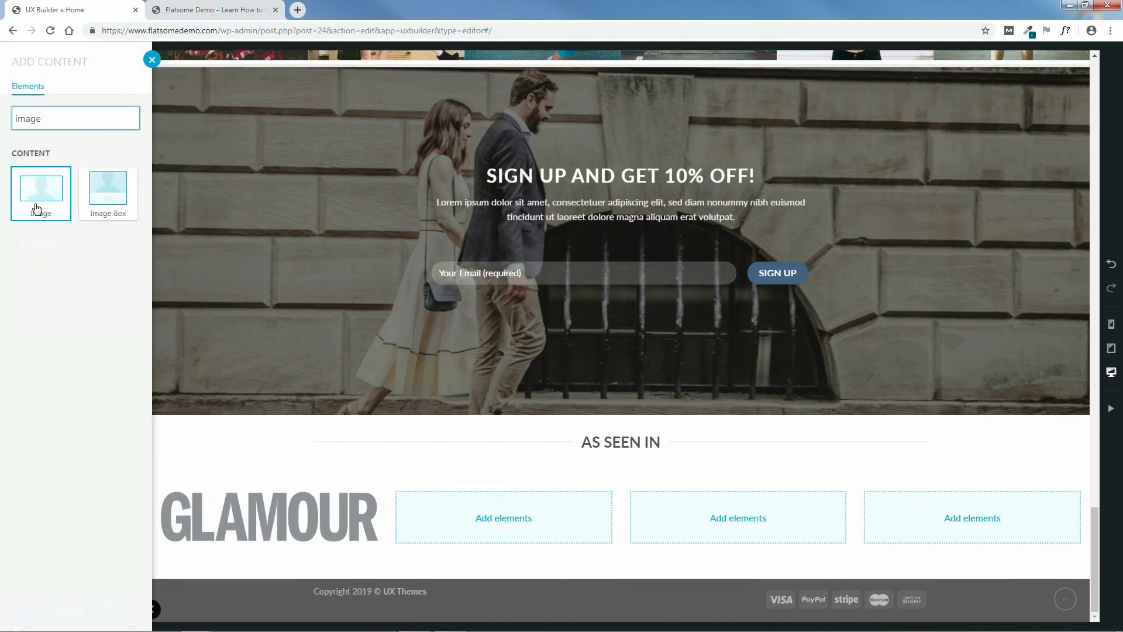
pyautogui.click(37, 194)
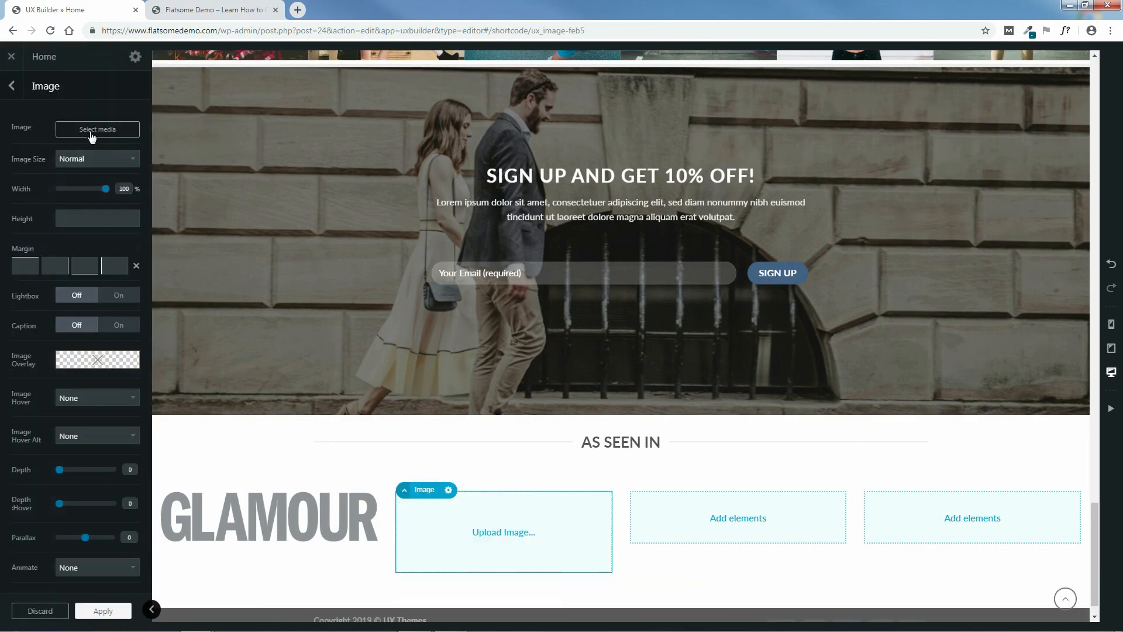
pyautogui.click(93, 132)
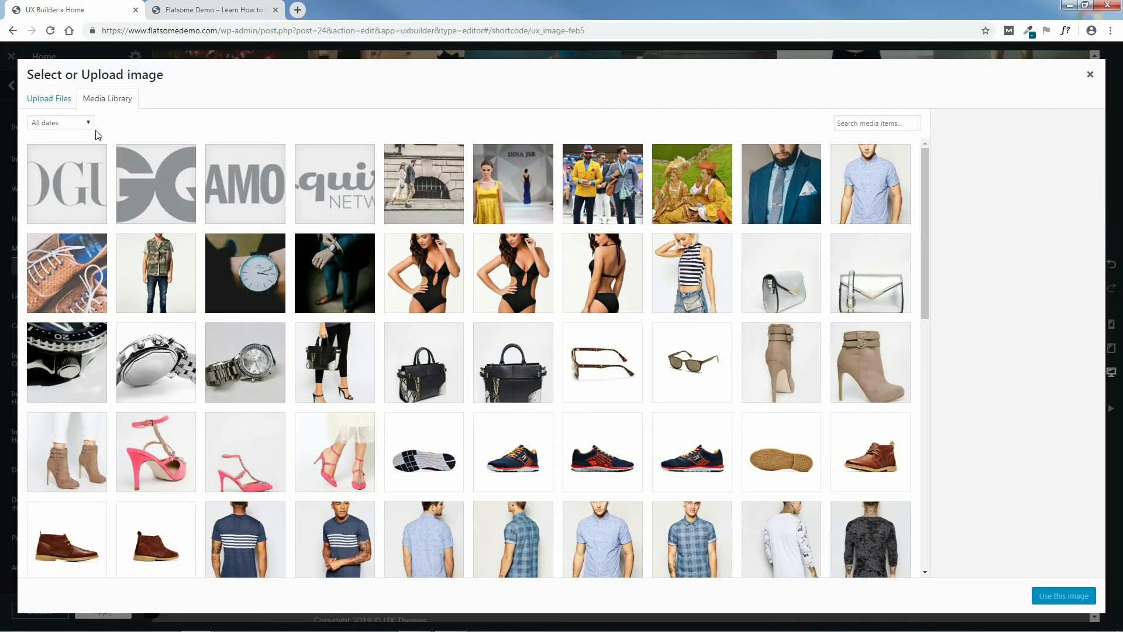
pyautogui.click(76, 187)
pyautogui.click(1063, 596)
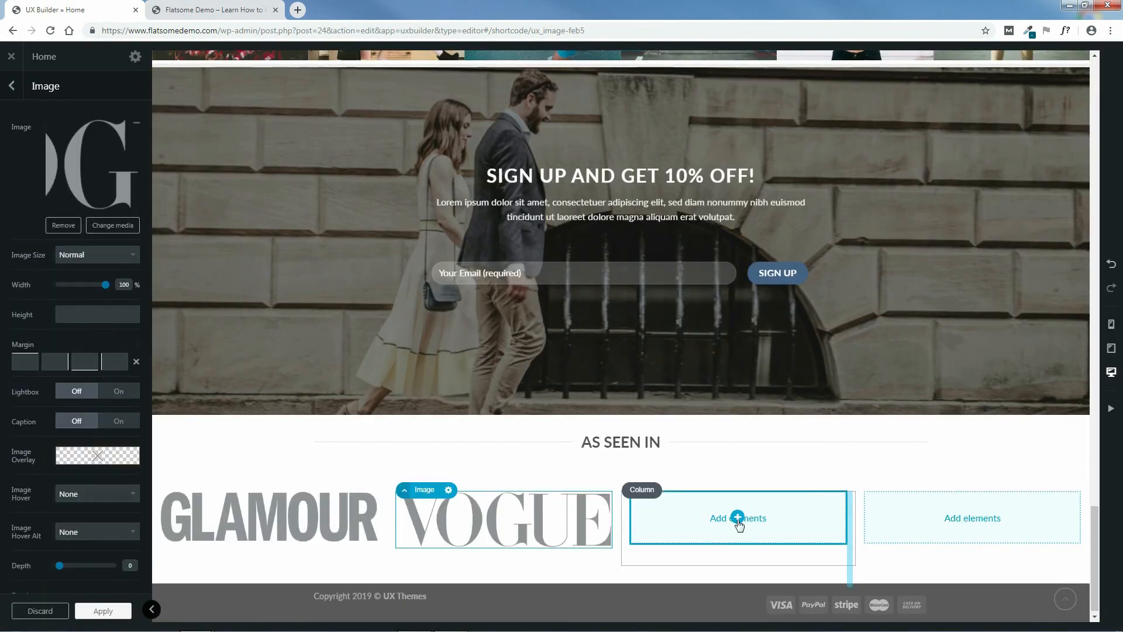
# Add an Image element to the third column and use Esquire-Network-Logo-Gray.png from the media library
pyautogui.click(738, 518)
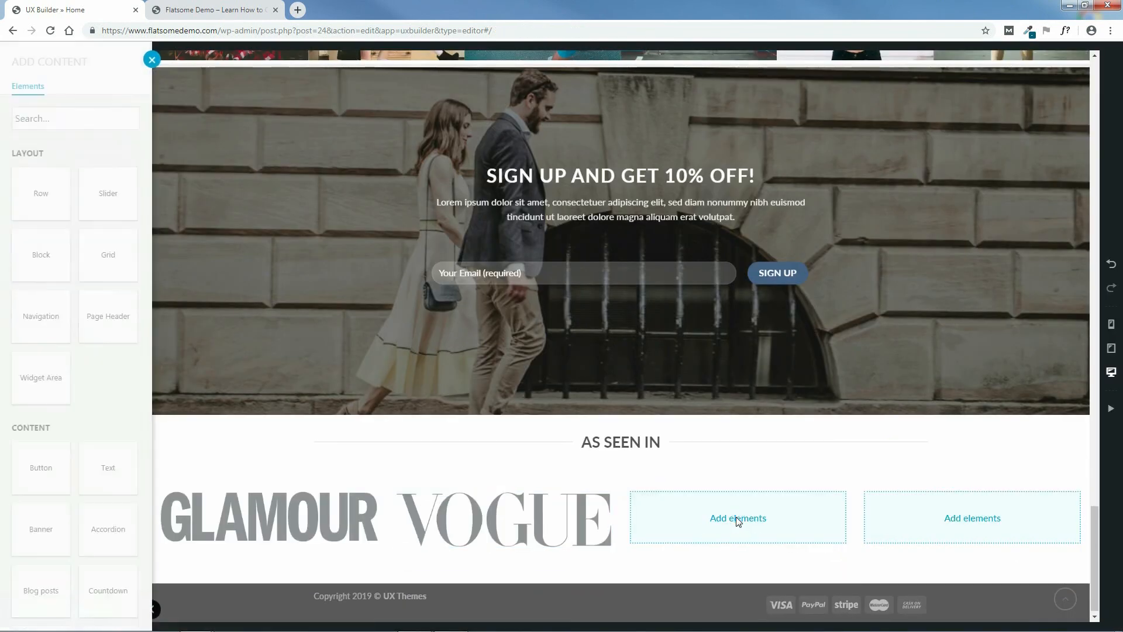
pyautogui.rightClick(87, 118)
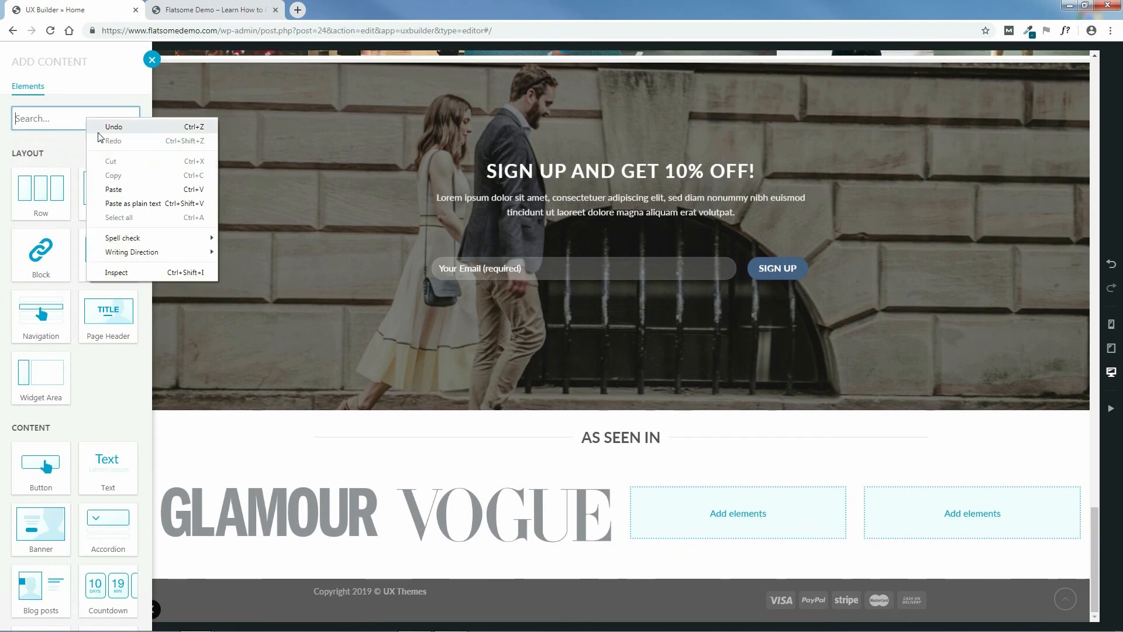
pyautogui.click(111, 186)
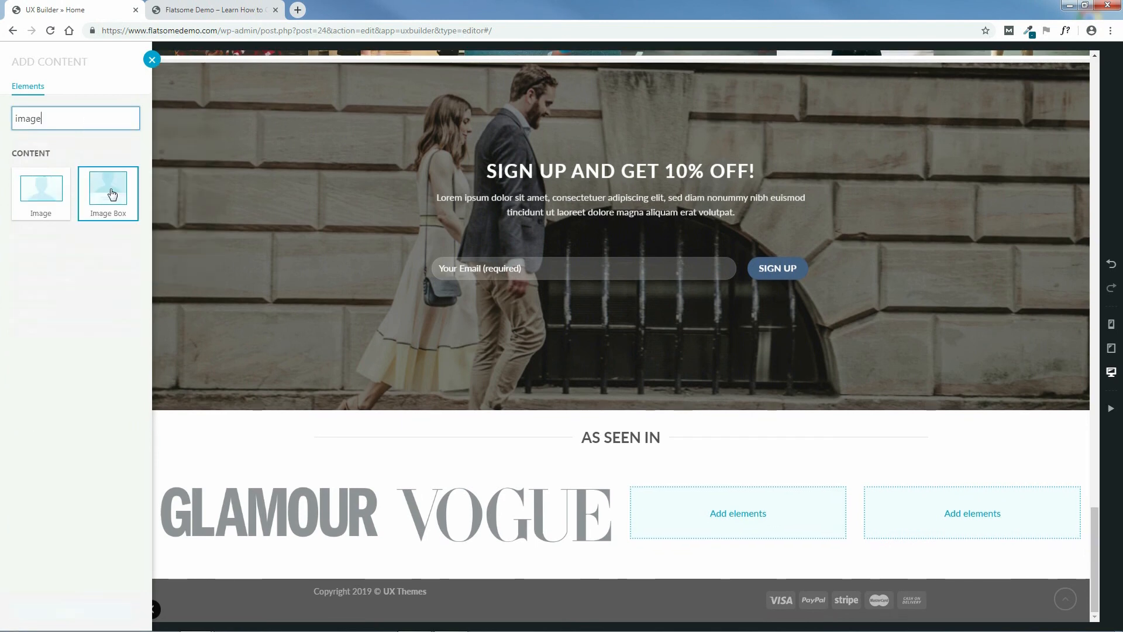
pyautogui.click(41, 195)
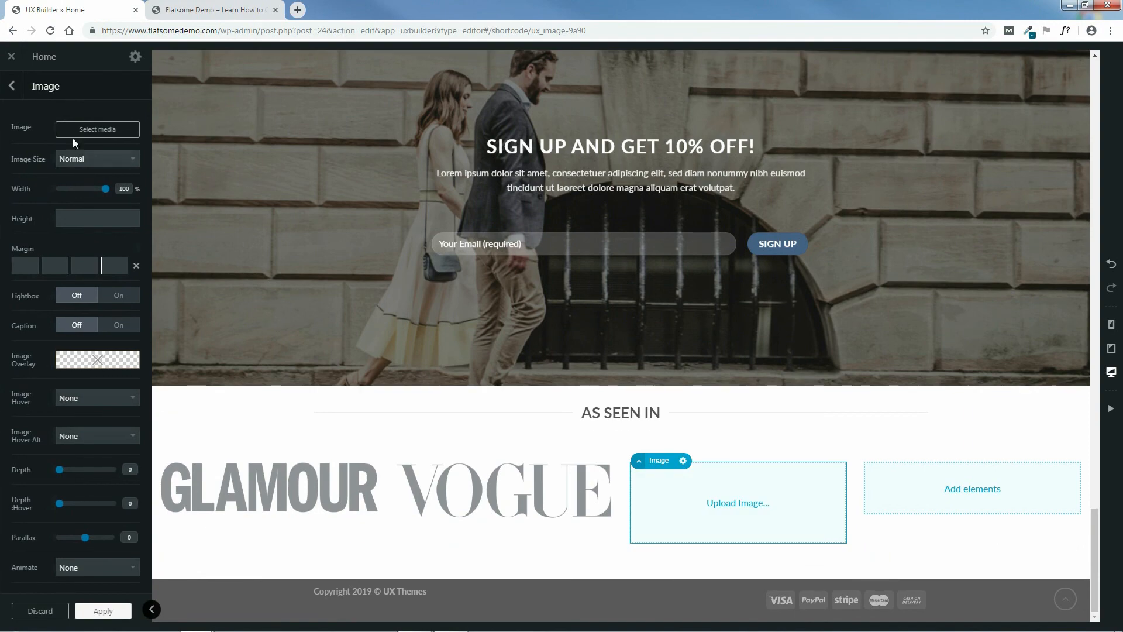
pyautogui.click(99, 129)
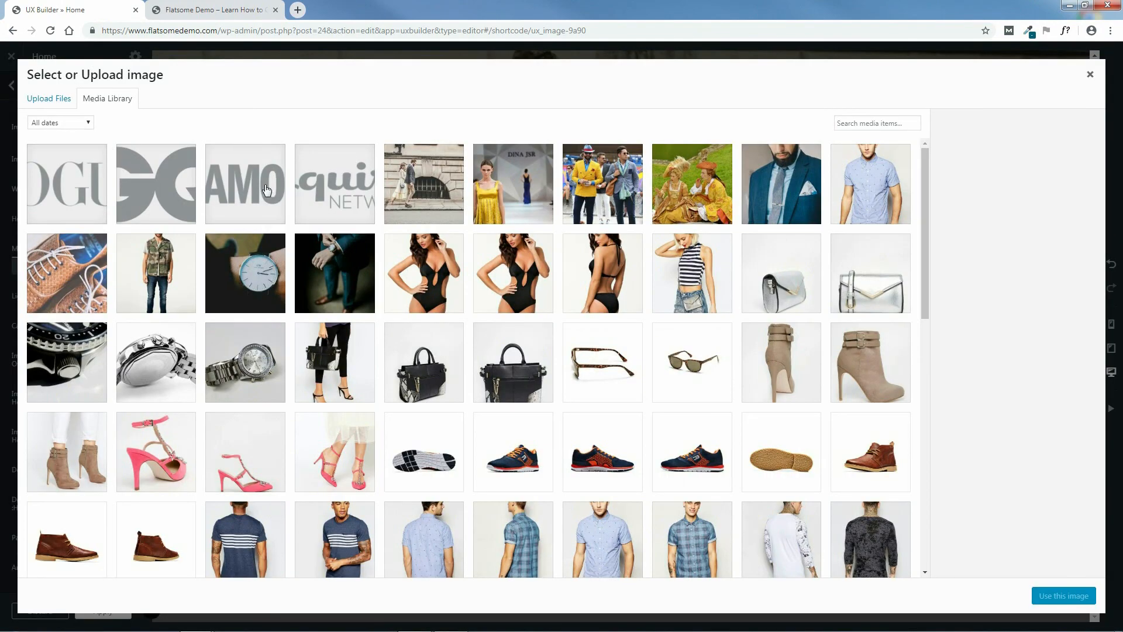
pyautogui.click(331, 193)
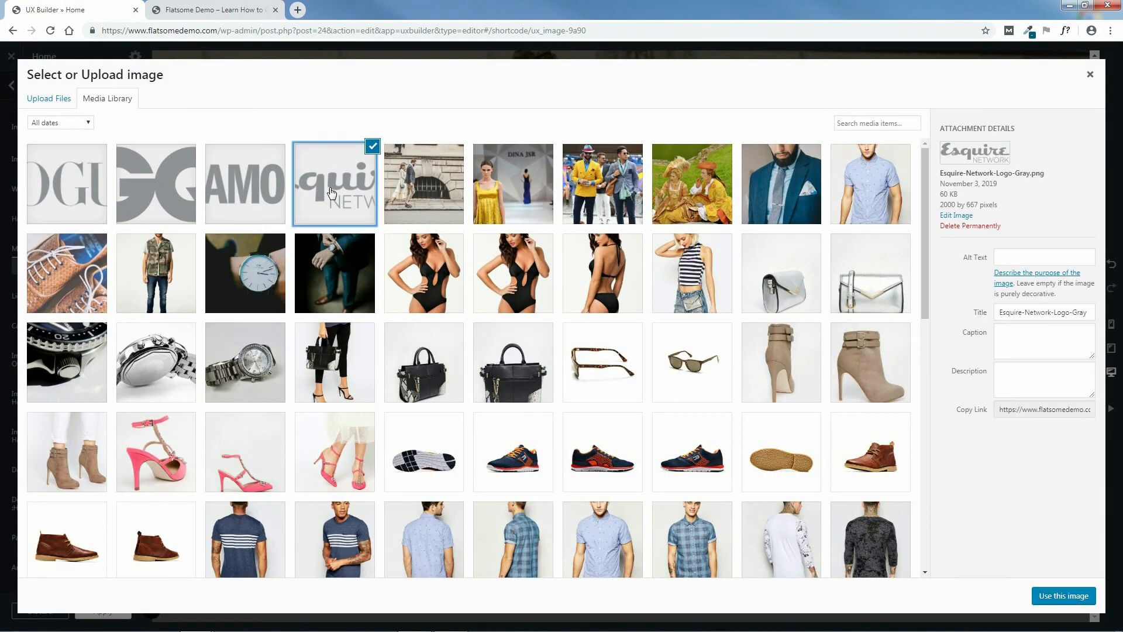
pyautogui.click(1064, 596)
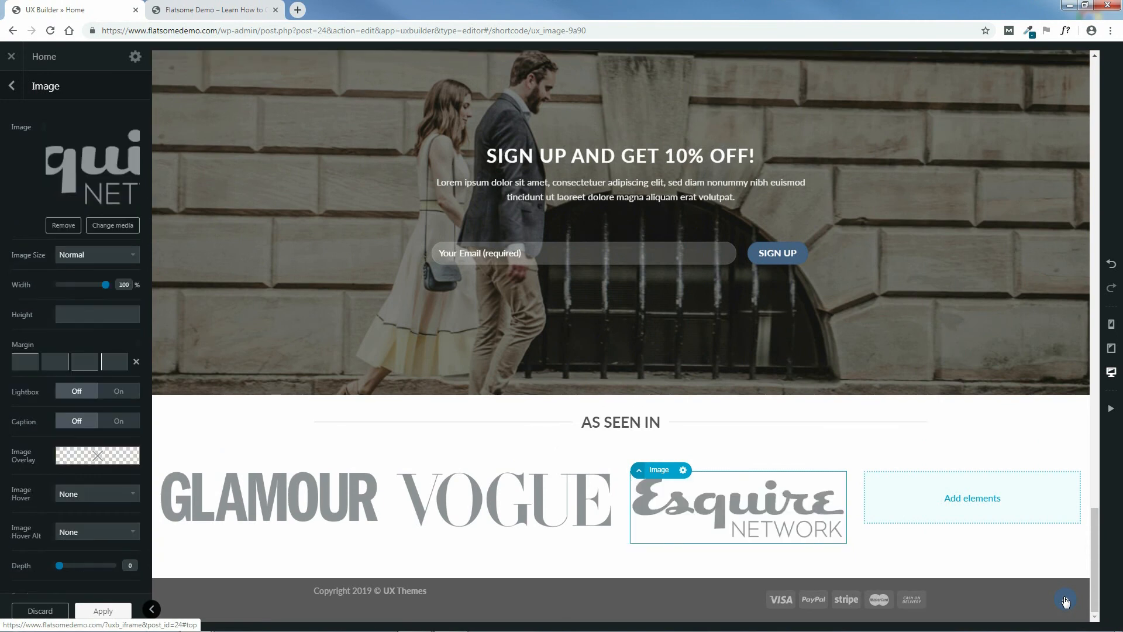
# Add an Image element with the gray GQ logo to the fourth column, apply it and update the page
pyautogui.click(970, 496)
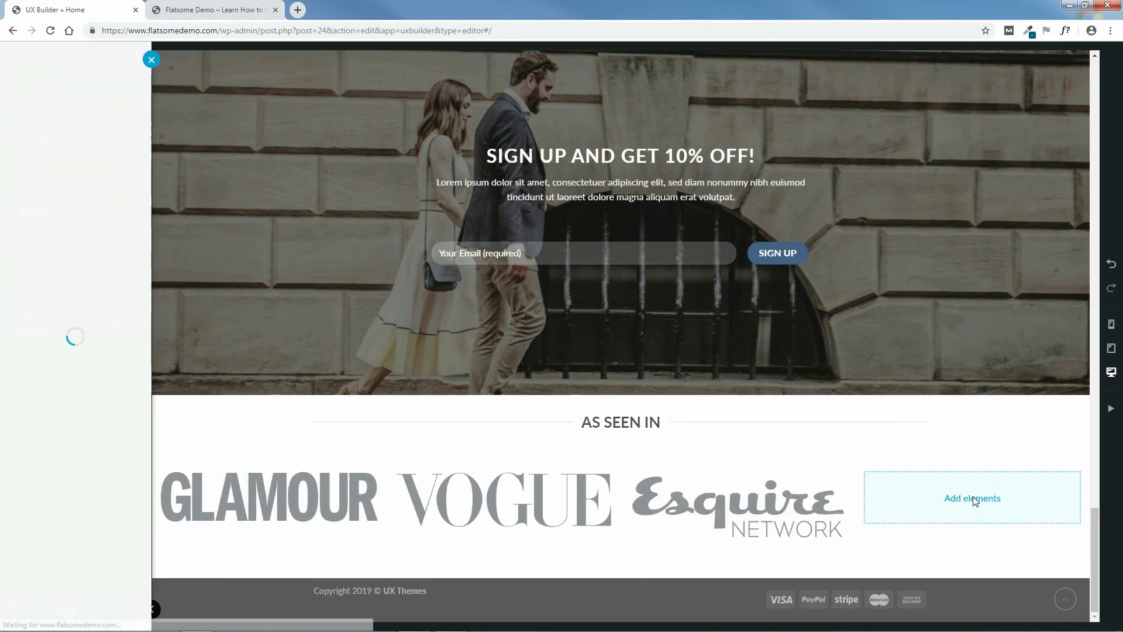
pyautogui.rightClick(60, 123)
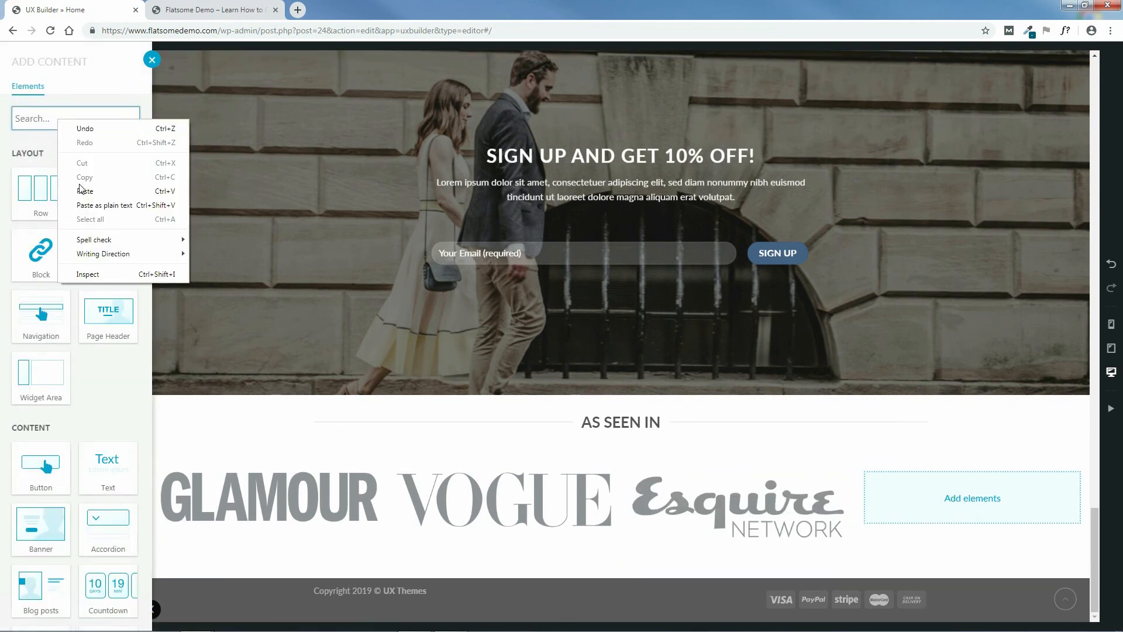
pyautogui.click(82, 191)
pyautogui.click(38, 197)
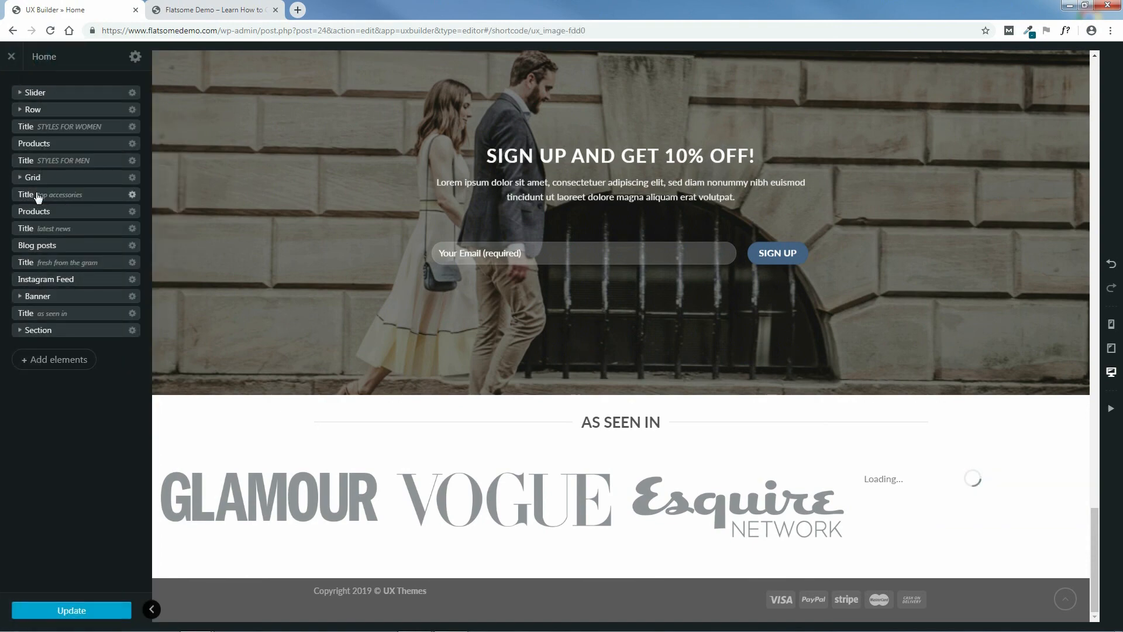
pyautogui.click(98, 130)
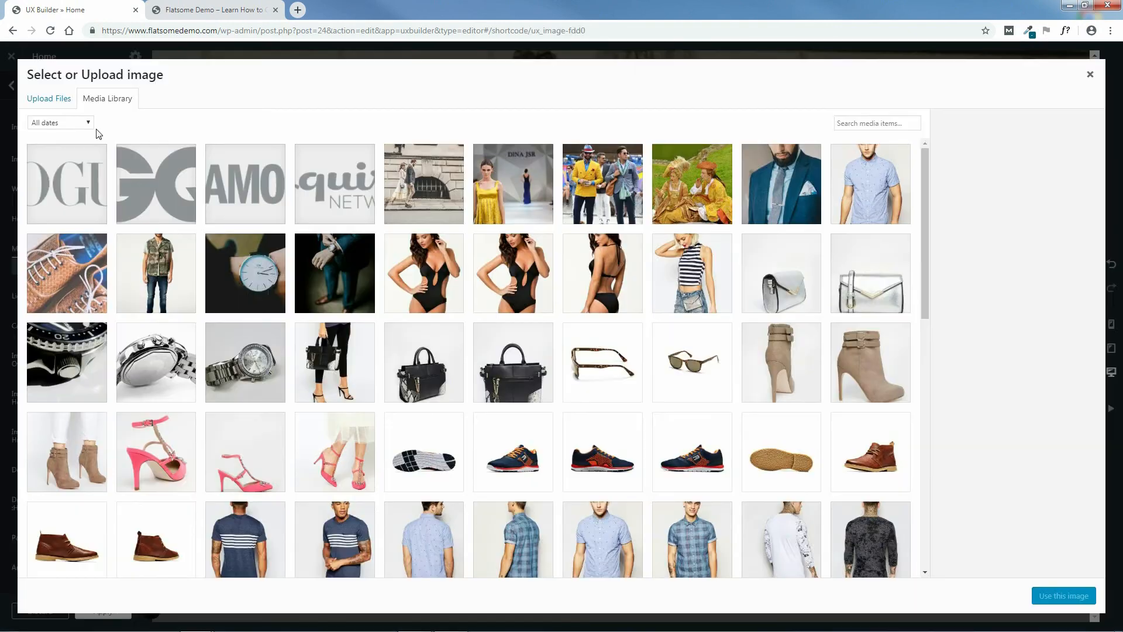
pyautogui.click(164, 186)
pyautogui.click(1063, 596)
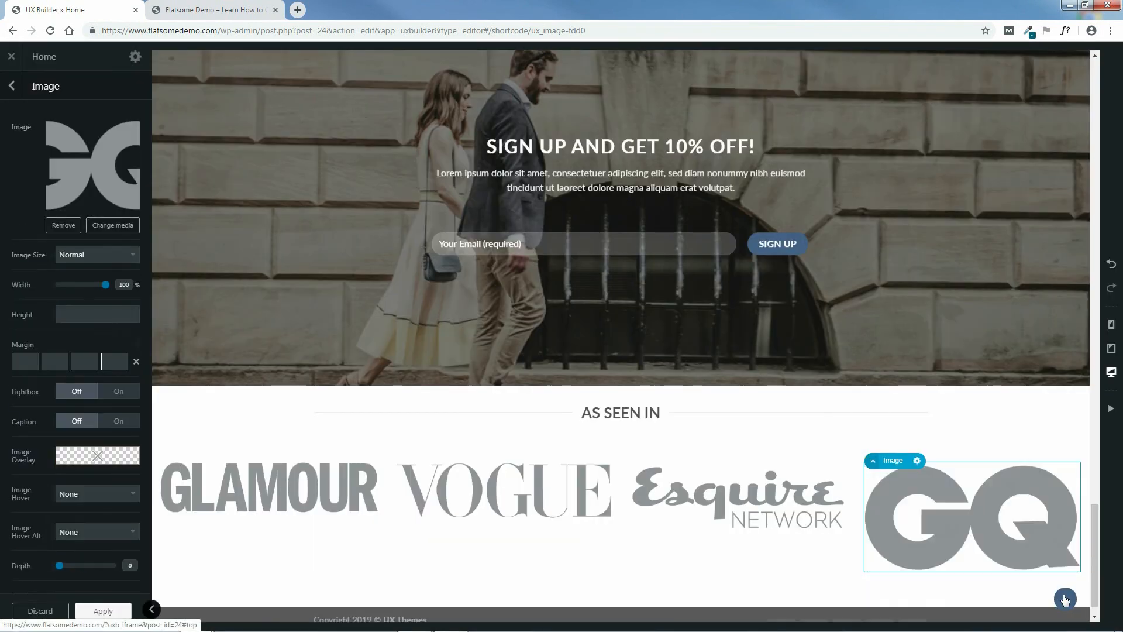
pyautogui.click(103, 611)
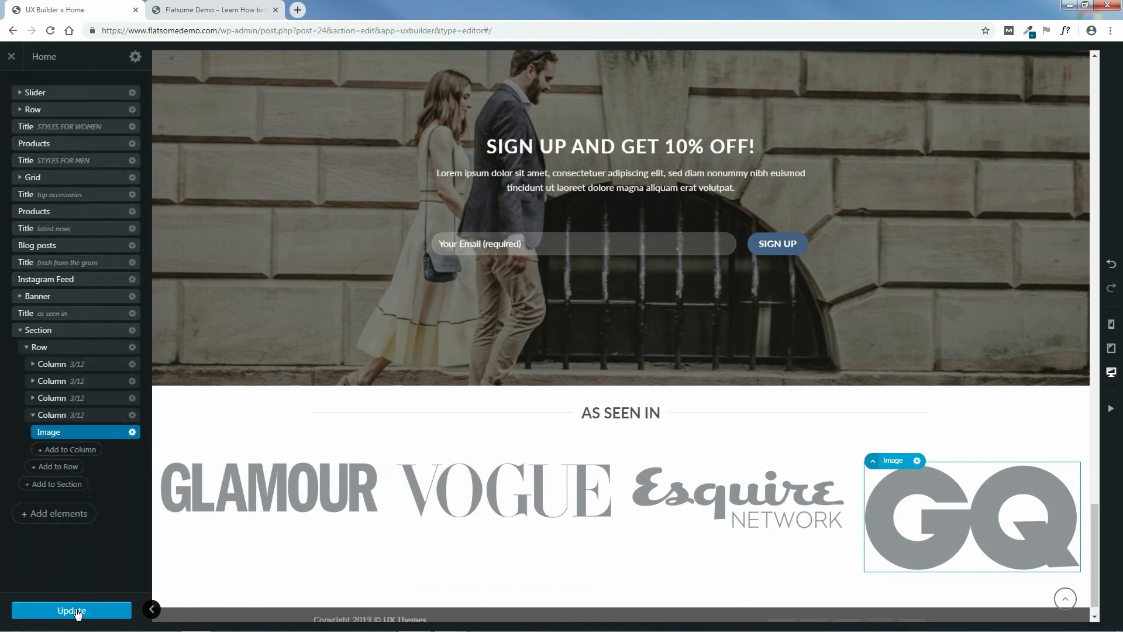
pyautogui.click(76, 612)
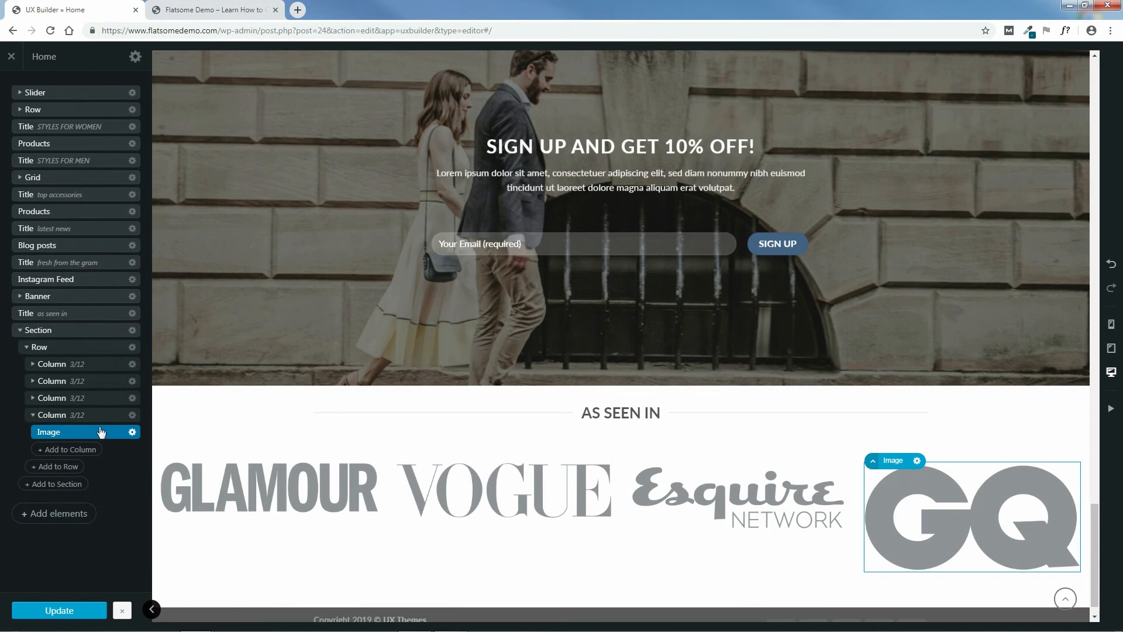
# Set the Glamour logo column's margins to 5px top, -48px bottom and 35px left
pyautogui.click(102, 366)
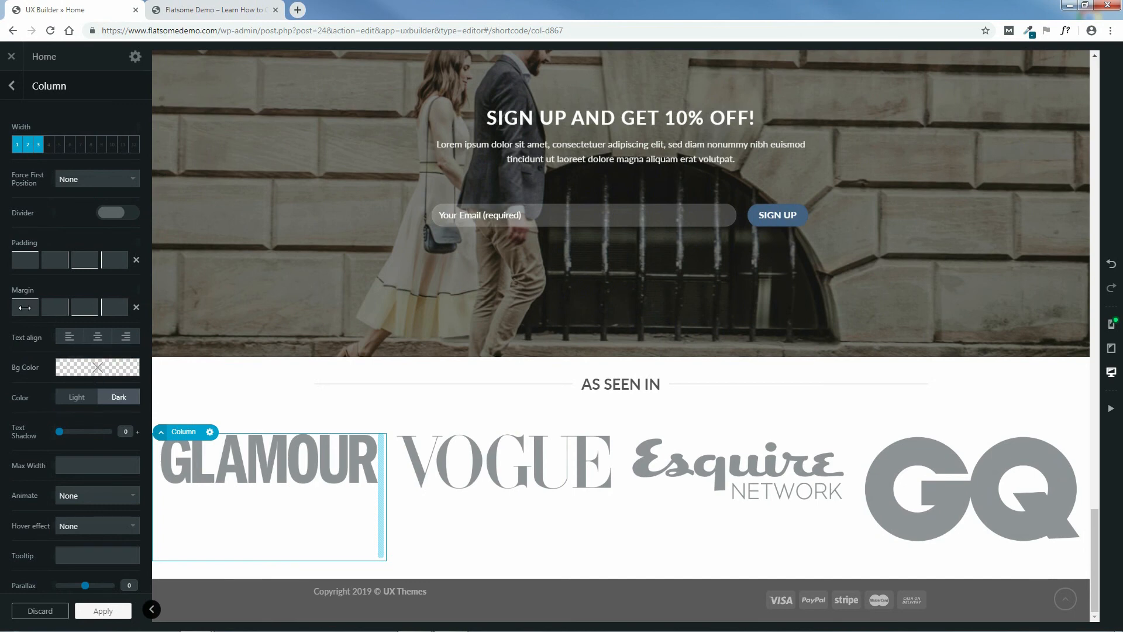
pyautogui.click(24, 307)
pyautogui.write('30p')
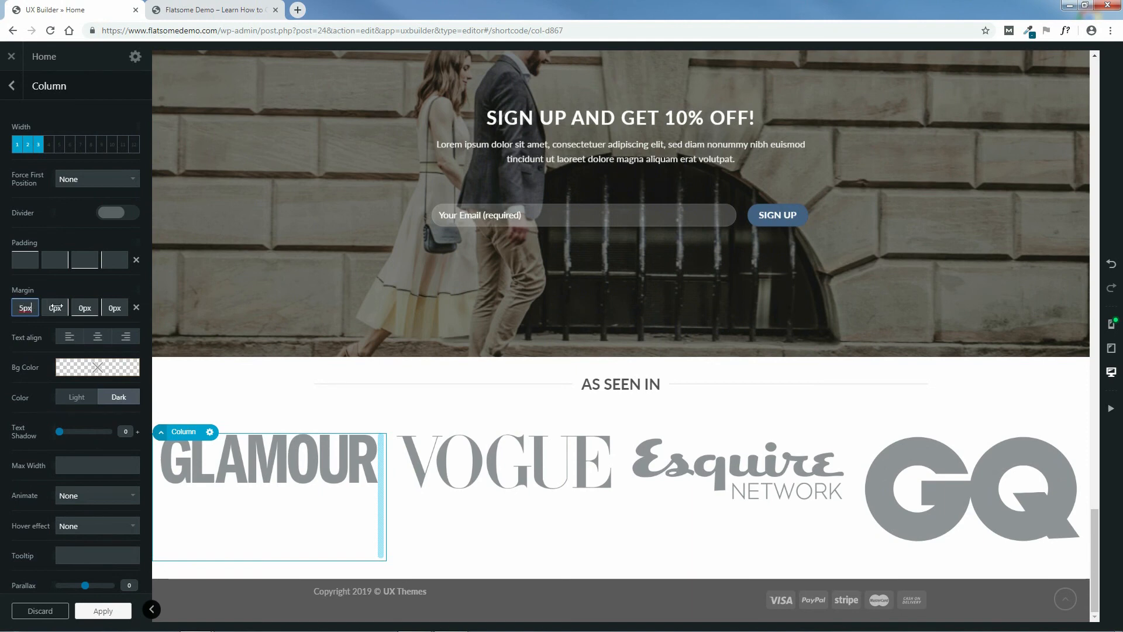
pyautogui.click(85, 308)
pyautogui.moveTo(83, 323); pyautogui.dragTo(84, 366)
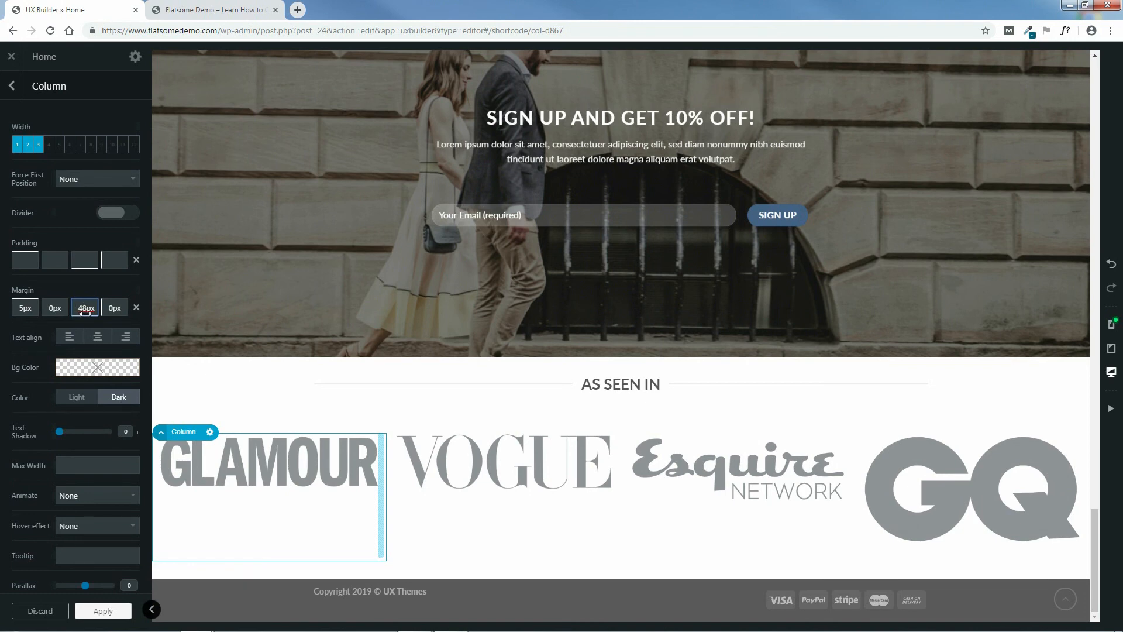
pyautogui.moveTo(114, 308); pyautogui.dragTo(132, 286)
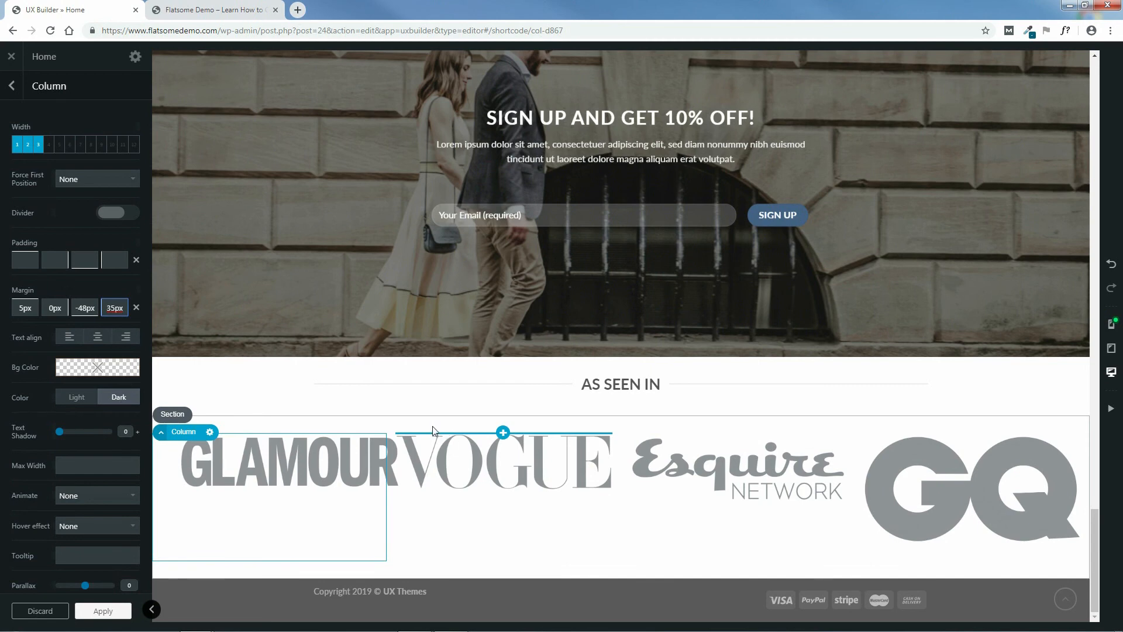
# Set the Vogue logo column's margins to -15px at the top and 50px on the left
pyautogui.click(403, 525)
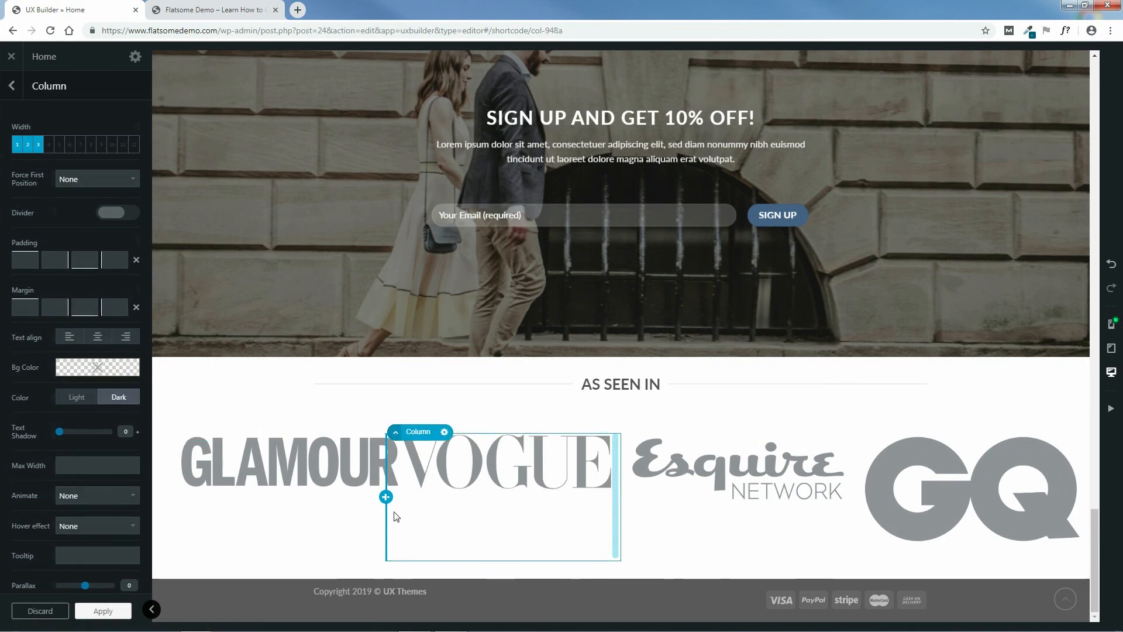
pyautogui.click(31, 308)
pyautogui.write('-')
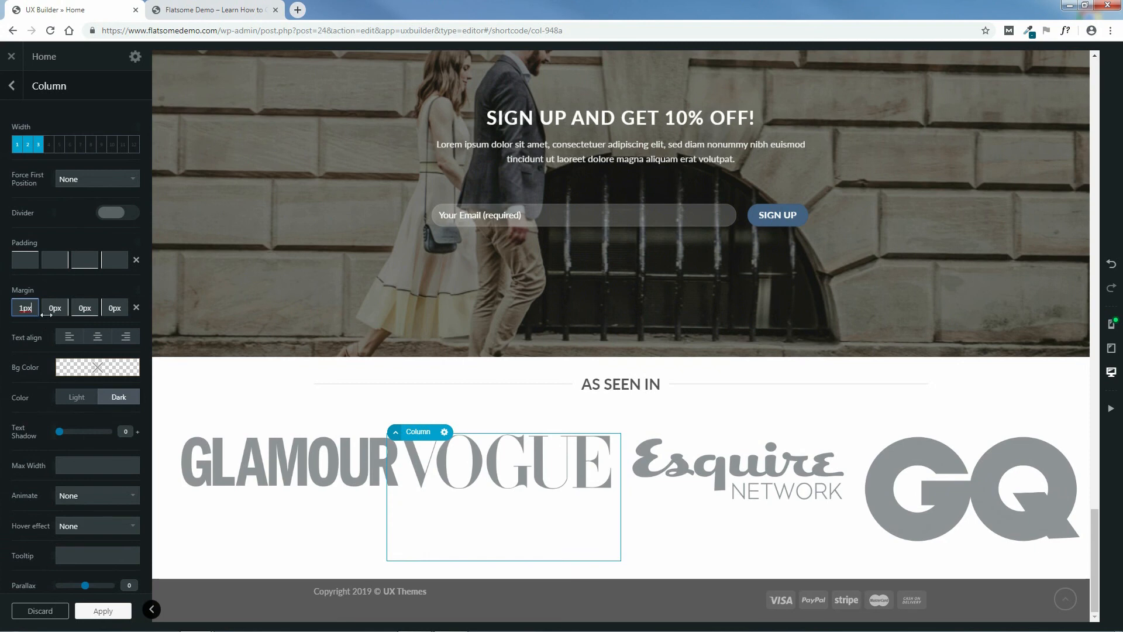
pyautogui.write('14')
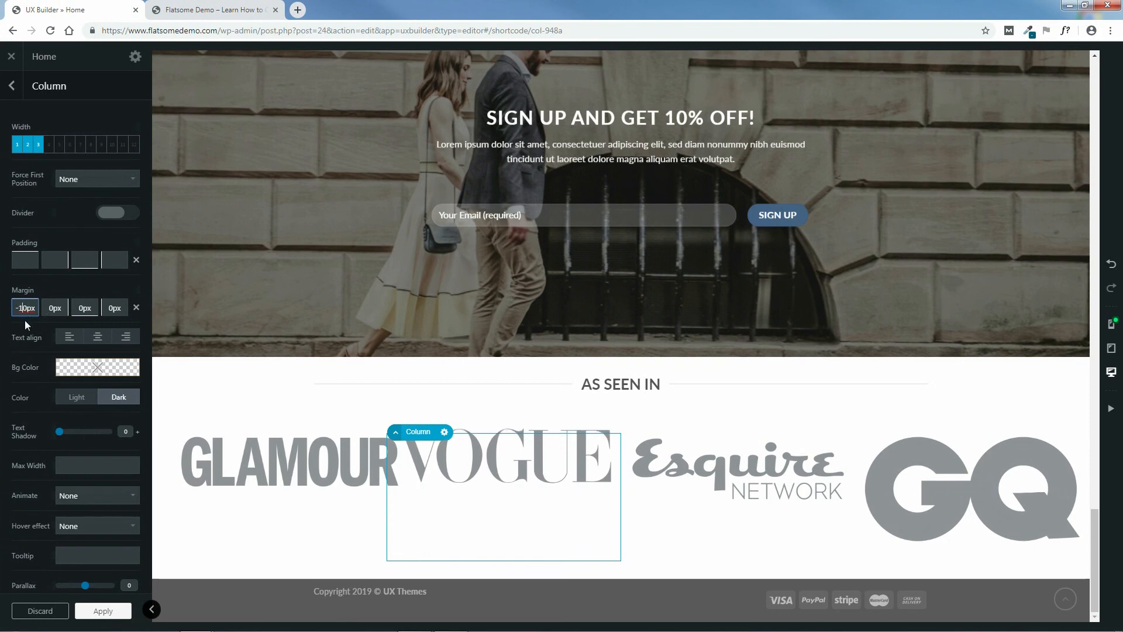
pyautogui.press('Down')
pyautogui.press('Down')
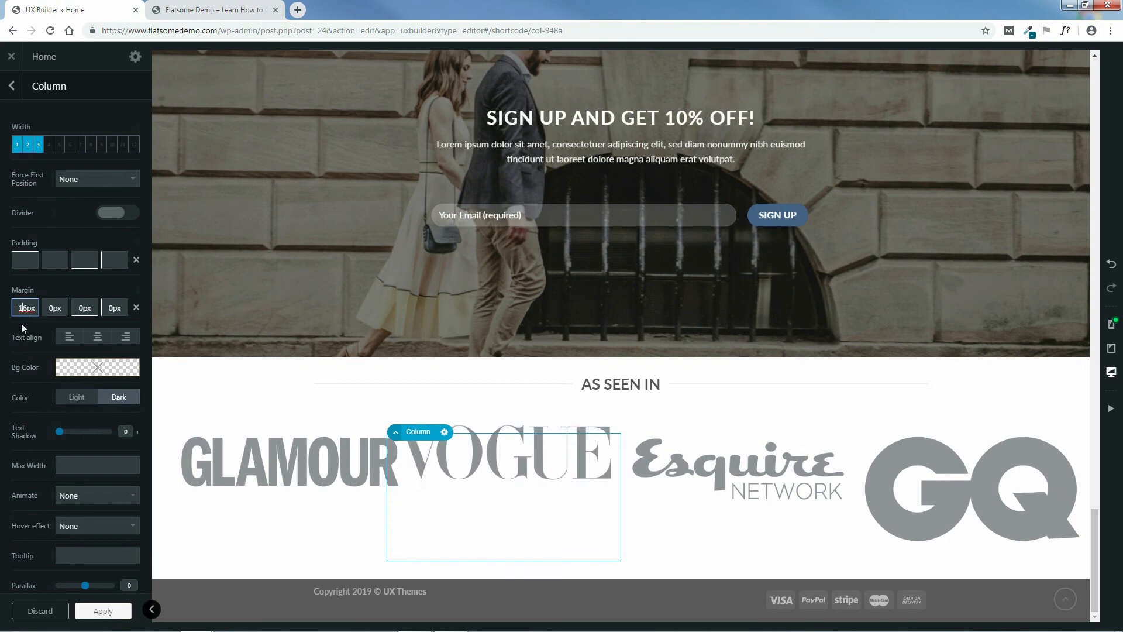
pyautogui.press('Up')
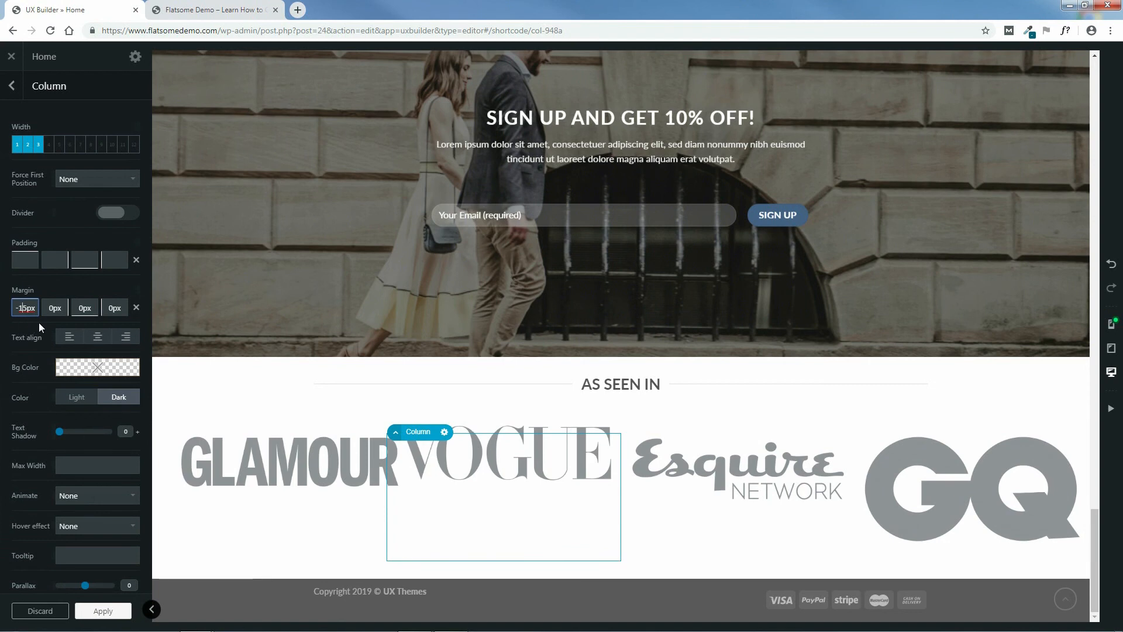
pyautogui.moveTo(111, 310); pyautogui.dragTo(136, 281)
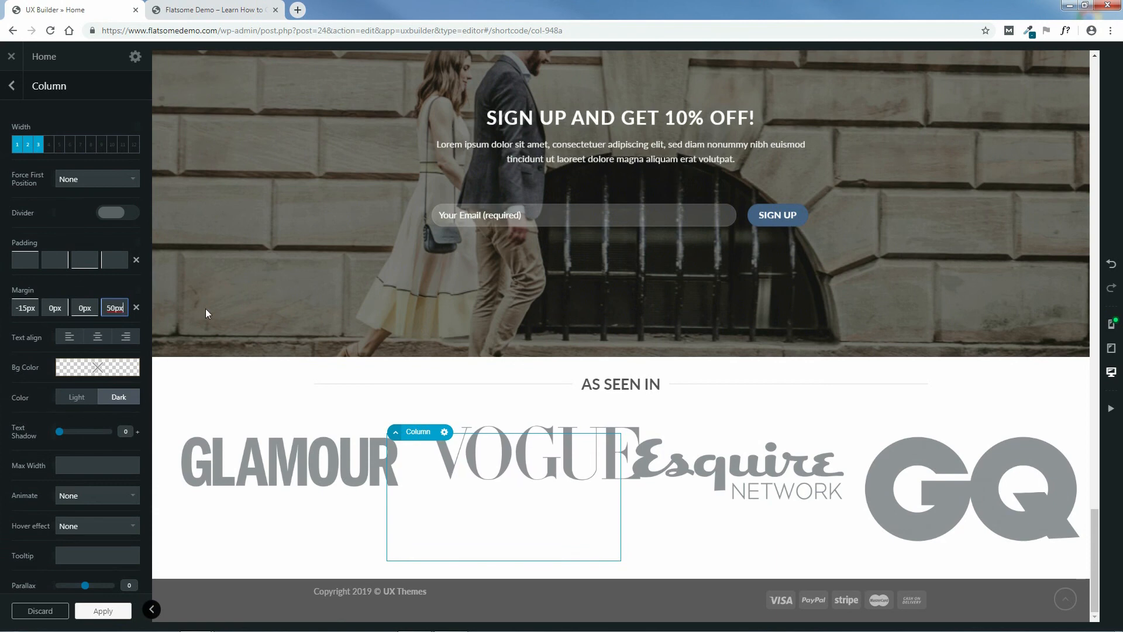
# Set the Esquire Network logo column's left margin to 58px
pyautogui.click(684, 547)
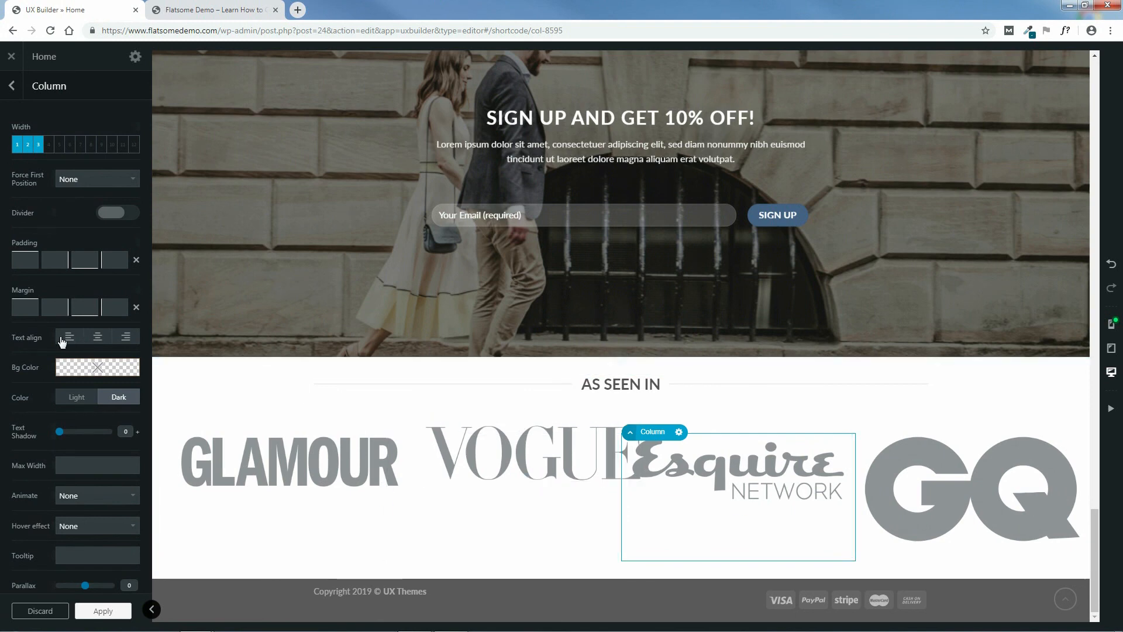
pyautogui.click(115, 308)
pyautogui.moveTo(114, 309); pyautogui.dragTo(123, 251)
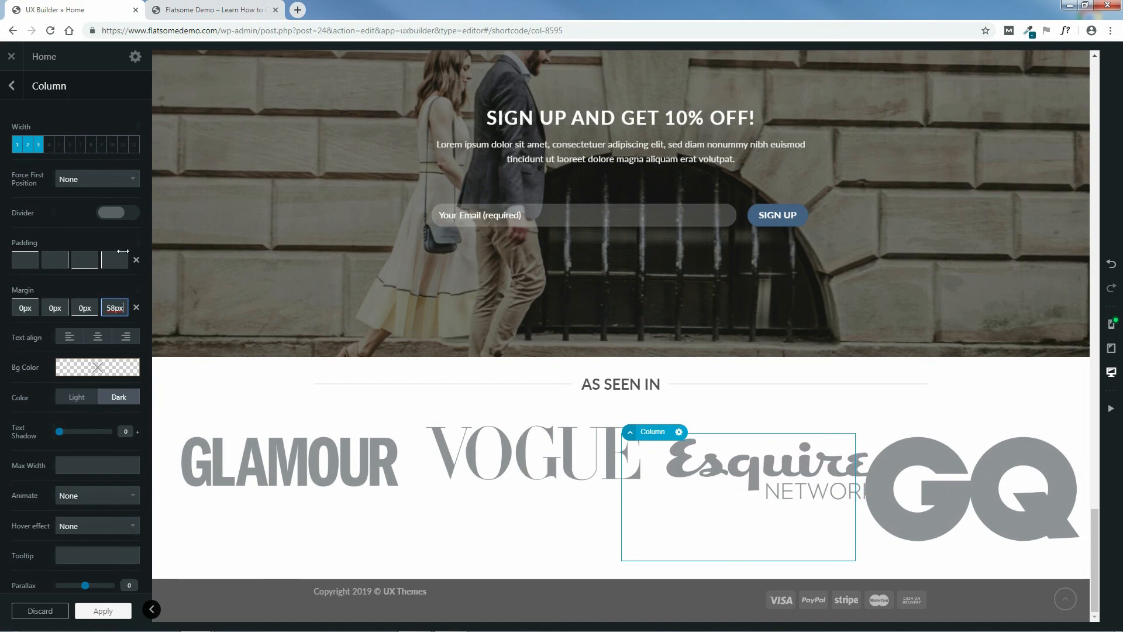
# Set the GQ logo column's margins to 10px top and 90px left, and apply them
pyautogui.click(923, 558)
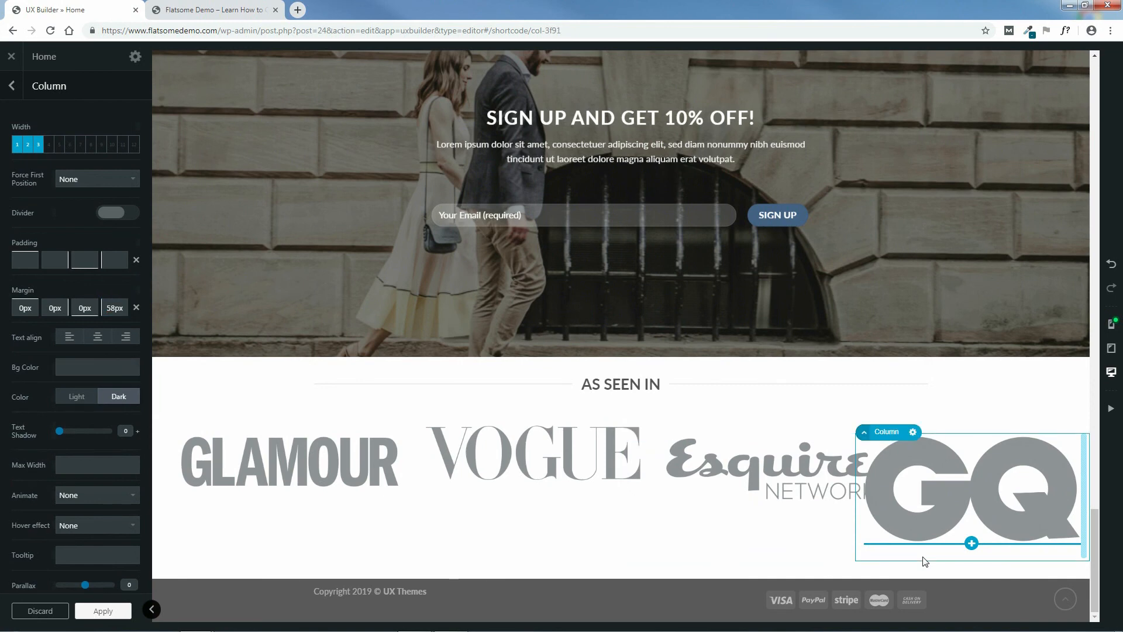
pyautogui.moveTo(23, 308); pyautogui.dragTo(31, 302)
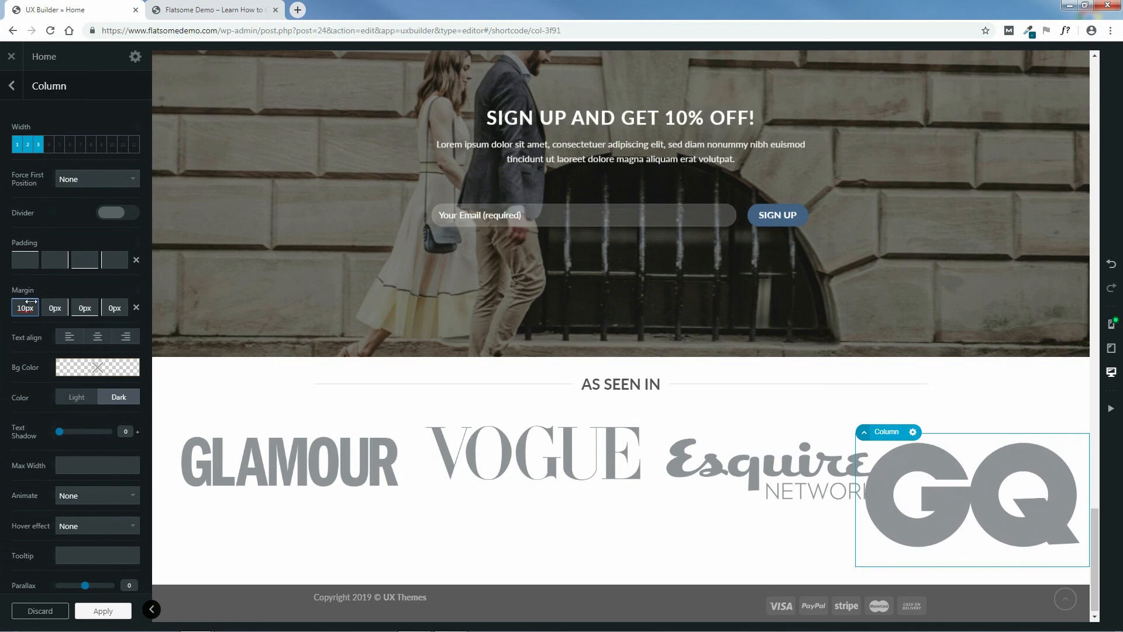
pyautogui.moveTo(113, 300); pyautogui.dragTo(119, 226)
pyautogui.moveTo(119, 220); pyautogui.dragTo(123, 213)
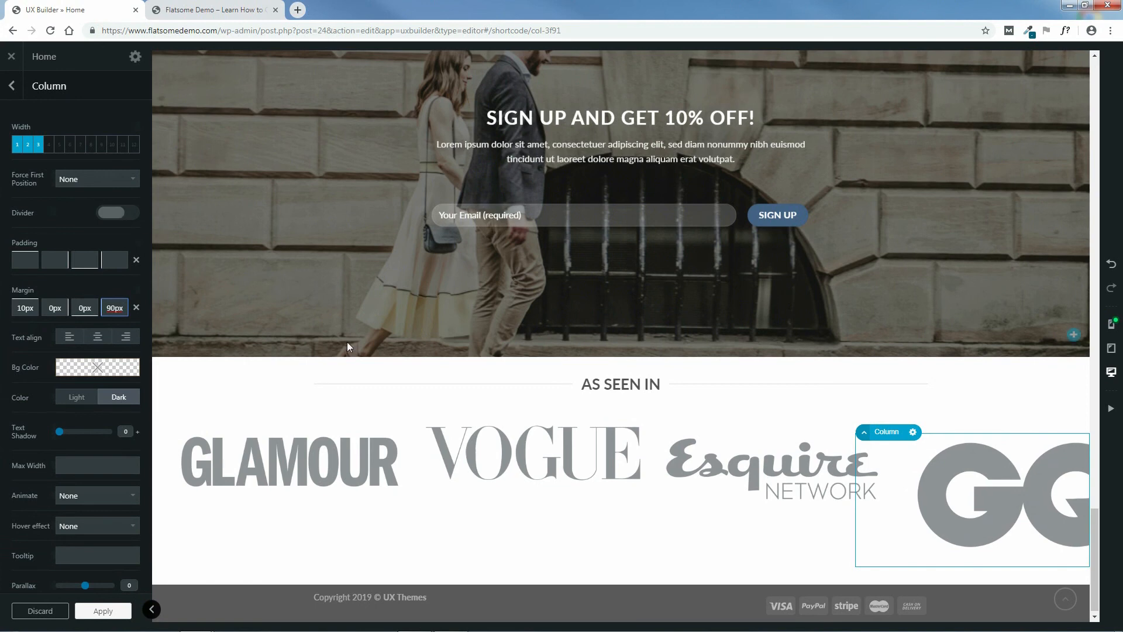
pyautogui.click(102, 612)
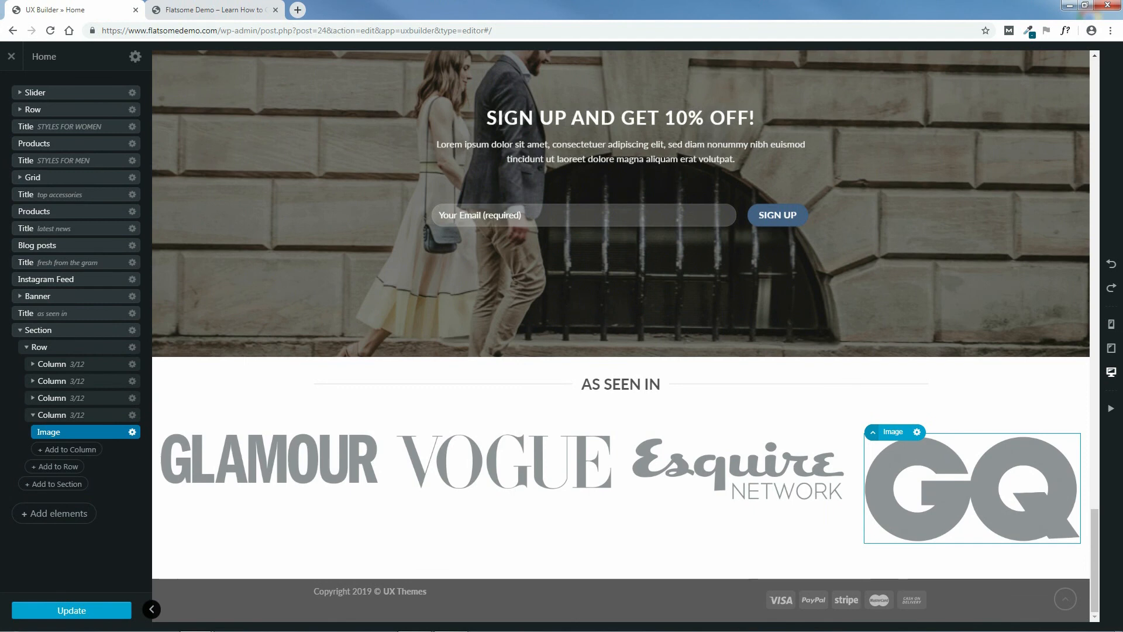
# Set the image width of the Glamour and Vogue logos to 80% and of the Esquire Network logo to 90%
pyautogui.click(272, 458)
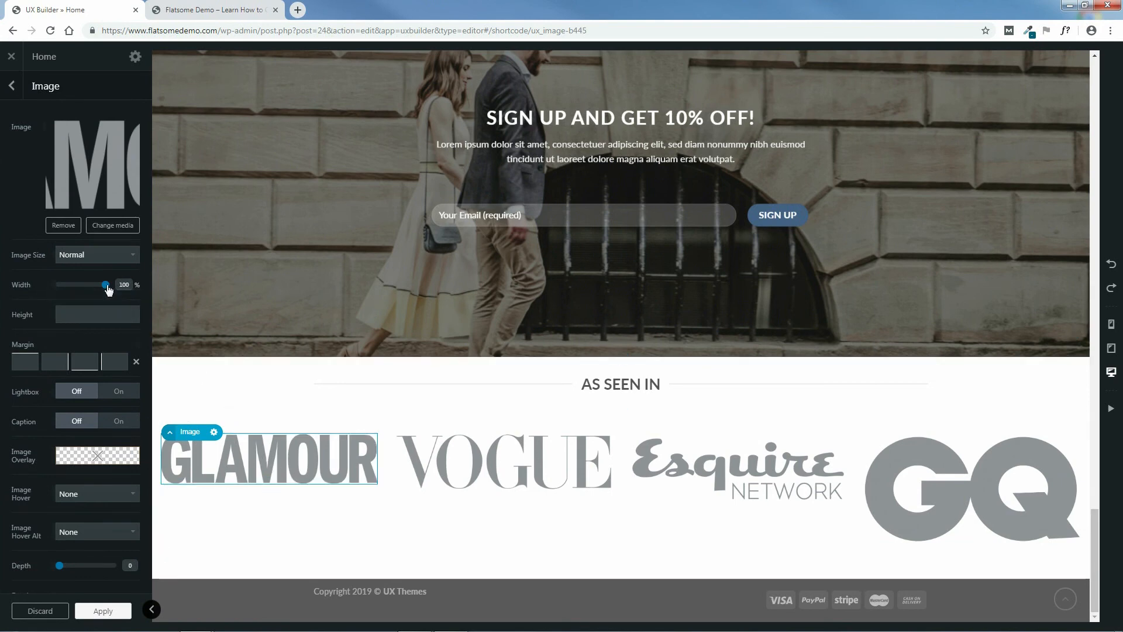
pyautogui.moveTo(106, 288); pyautogui.dragTo(98, 293)
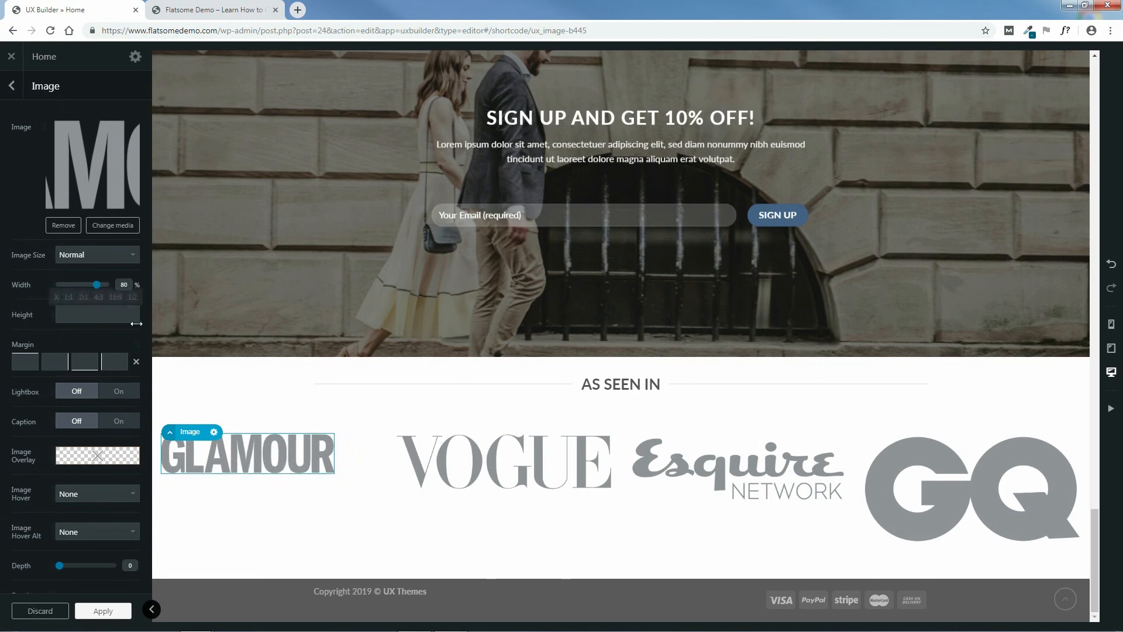
pyautogui.click(496, 466)
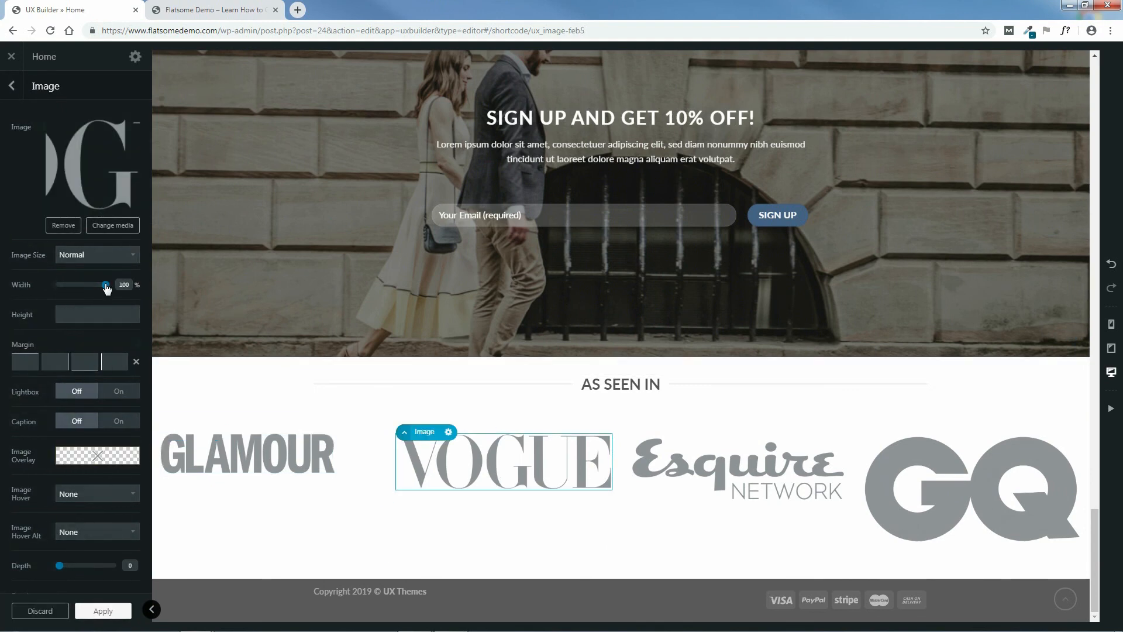
pyautogui.moveTo(107, 287); pyautogui.dragTo(98, 291)
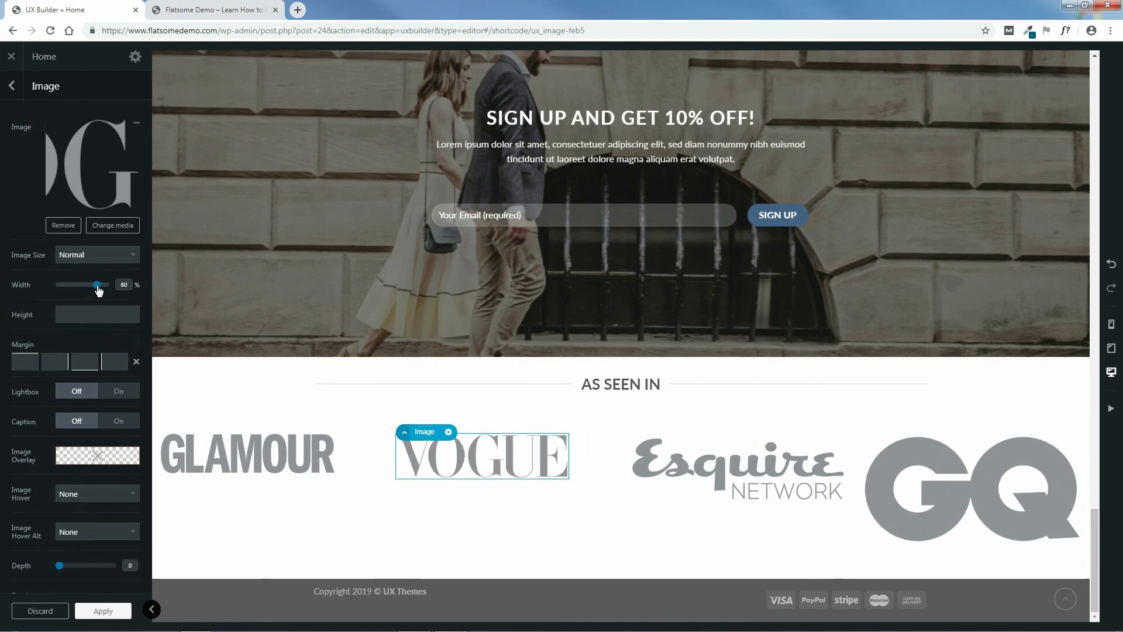
pyautogui.click(706, 468)
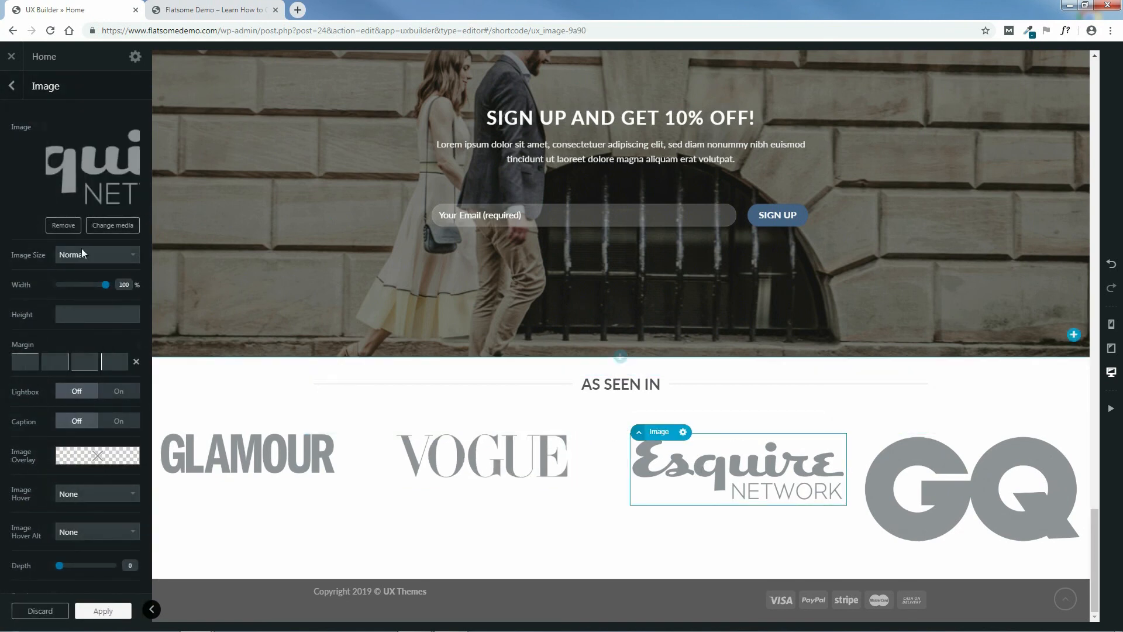
pyautogui.moveTo(104, 289); pyautogui.dragTo(102, 288)
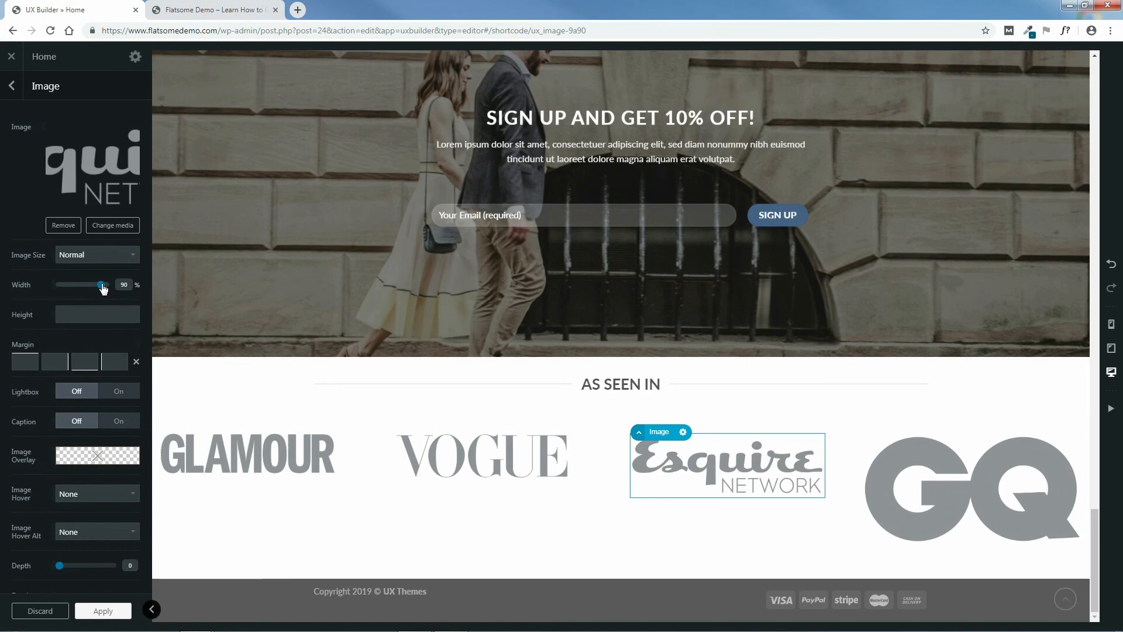
# Set the GQ logo's image width to 55%, apply it and update the page
pyautogui.click(942, 496)
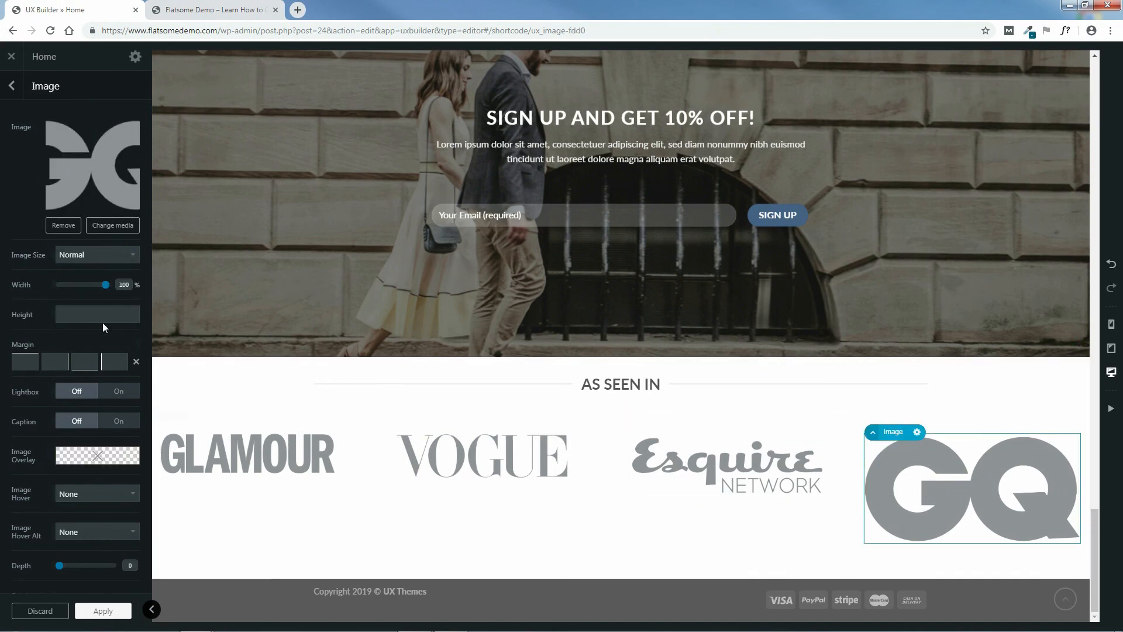
pyautogui.moveTo(106, 289); pyautogui.dragTo(88, 291)
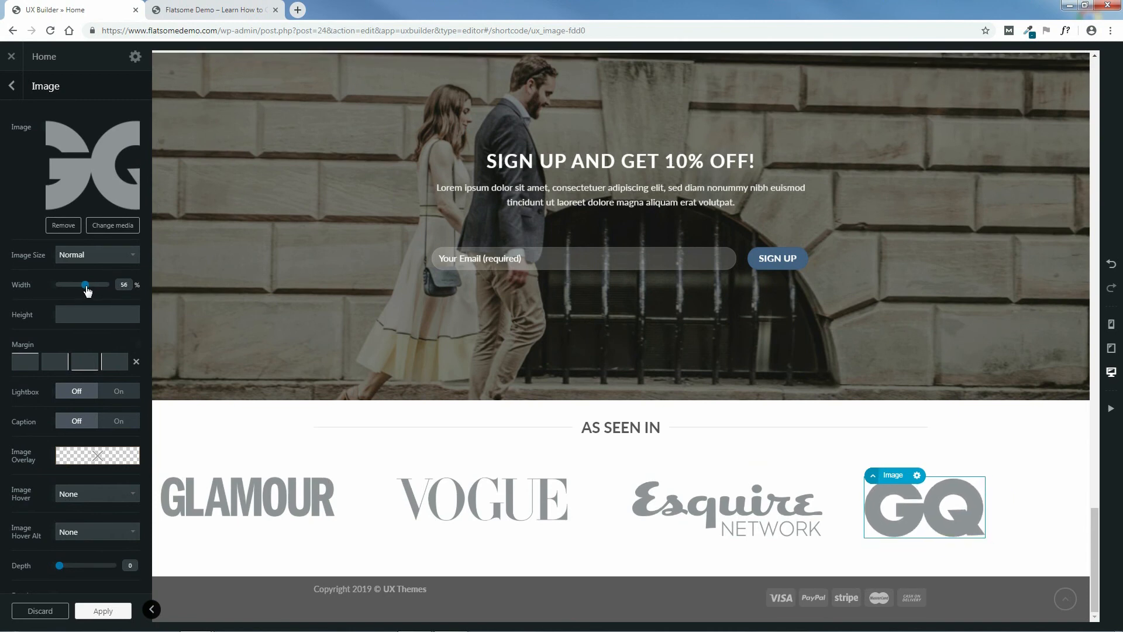
pyautogui.moveTo(87, 290); pyautogui.dragTo(87, 291)
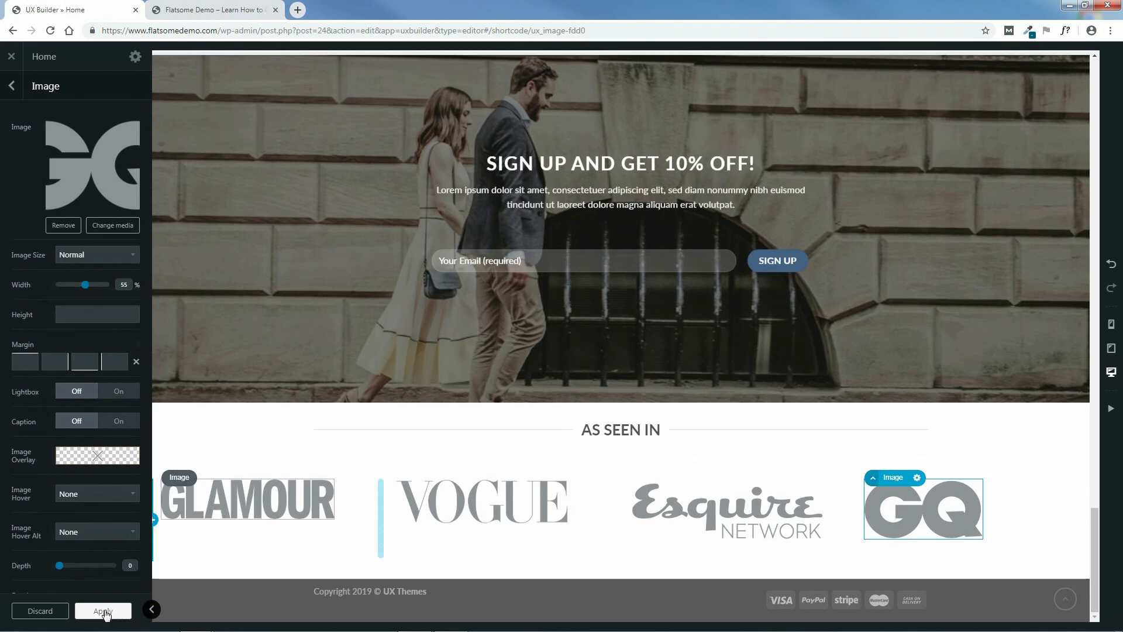
pyautogui.click(103, 611)
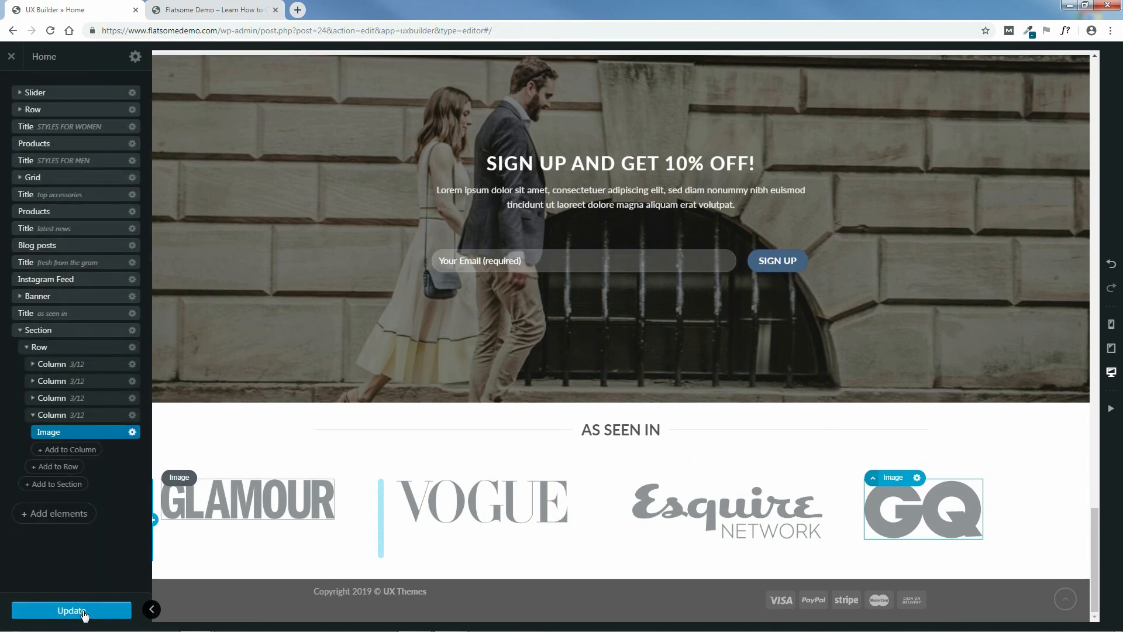
pyautogui.click(71, 611)
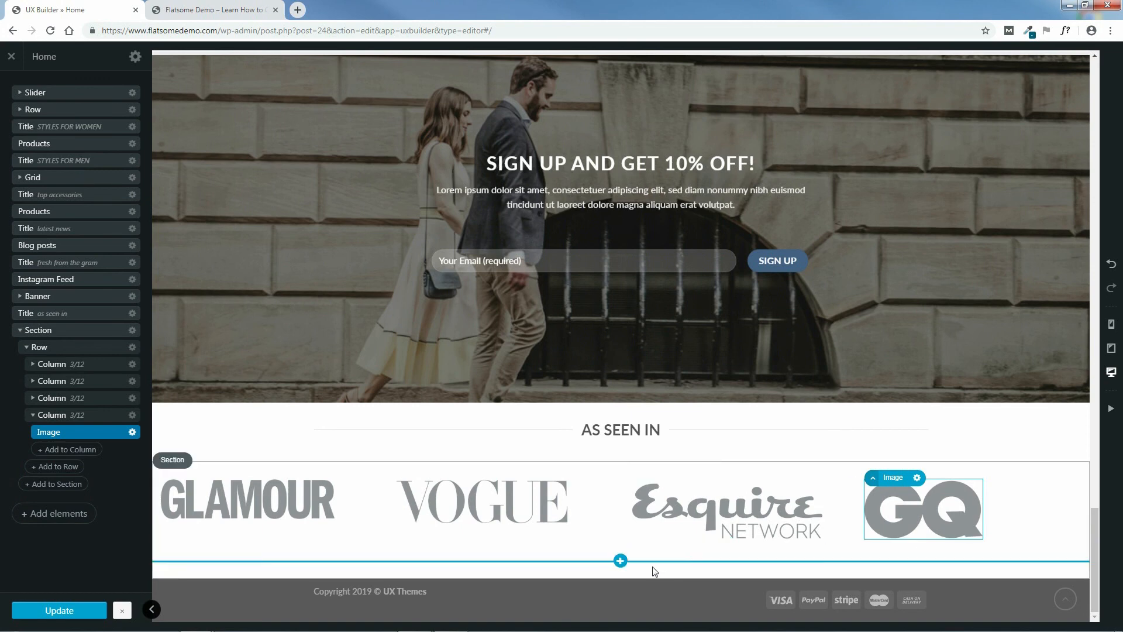
# Set the left margin of the fourth column, holding the GQ logo, to 90px
pyautogui.click(33, 415)
pyautogui.click(108, 416)
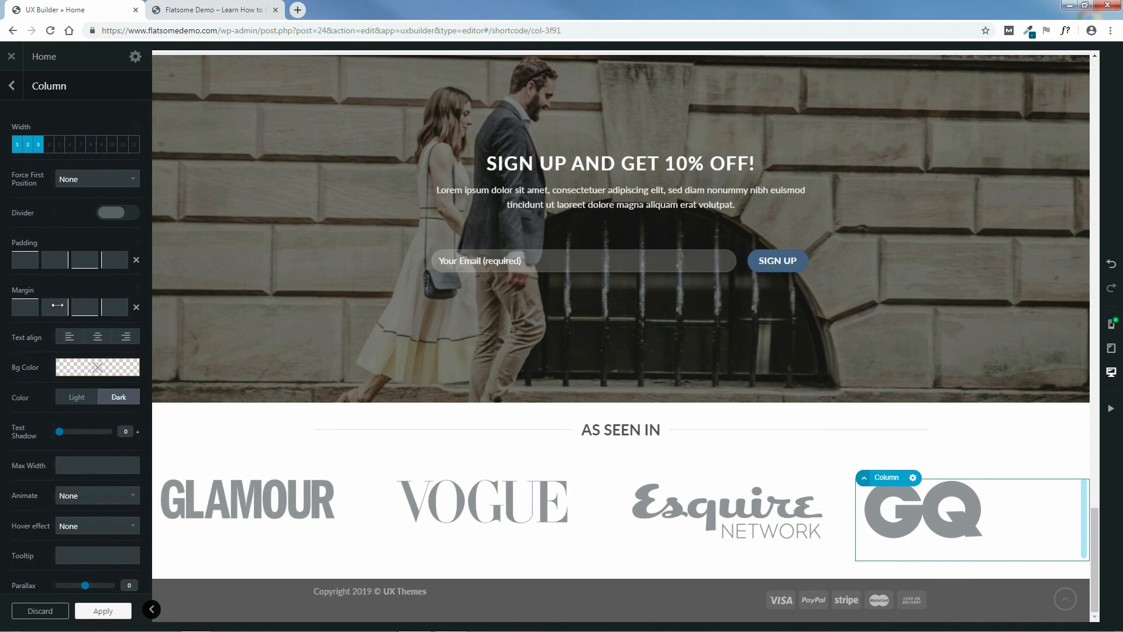
pyautogui.click(27, 307)
pyautogui.moveTo(115, 309); pyautogui.dragTo(142, 232)
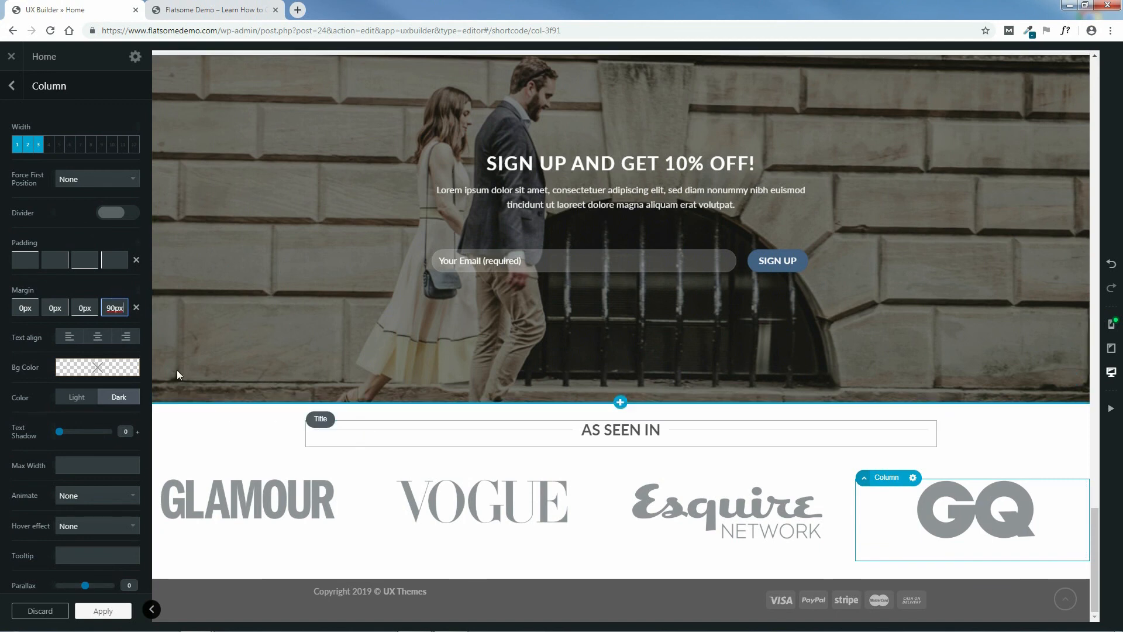
pyautogui.click(11, 87)
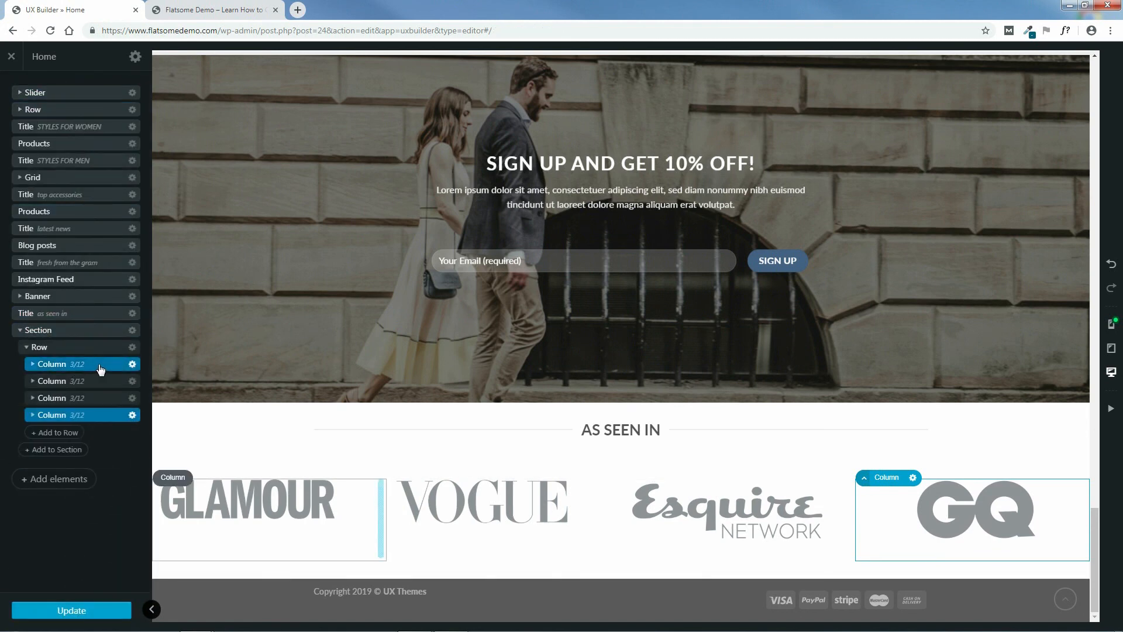
# Set the left margin of the first column, holding the Glamour logo, to 50px
pyautogui.click(100, 368)
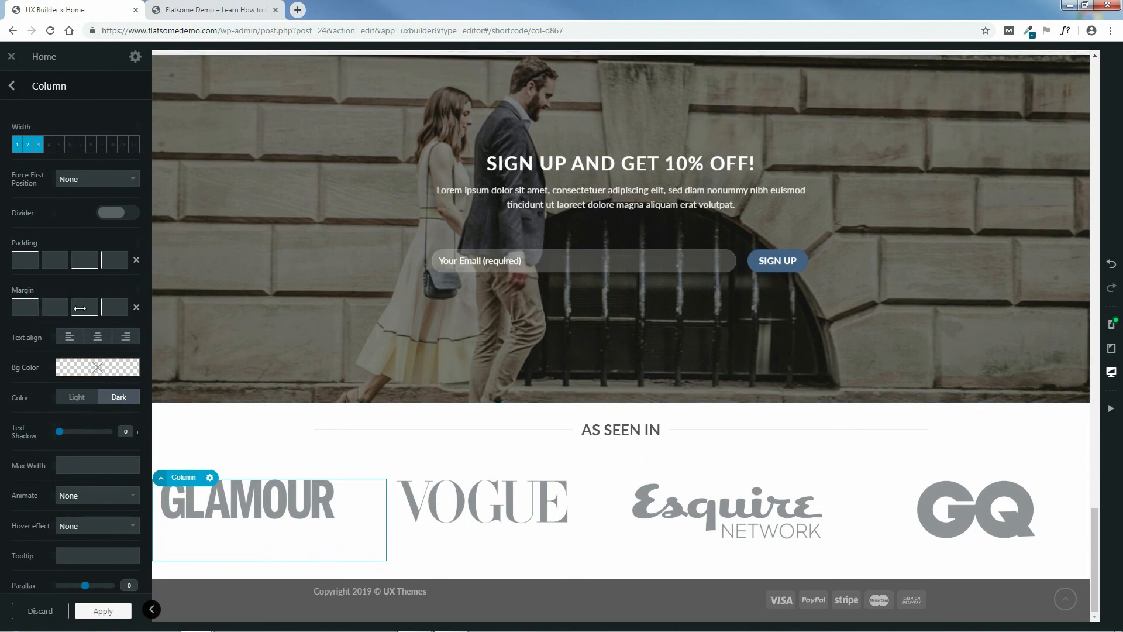
pyautogui.moveTo(115, 309); pyautogui.dragTo(142, 299)
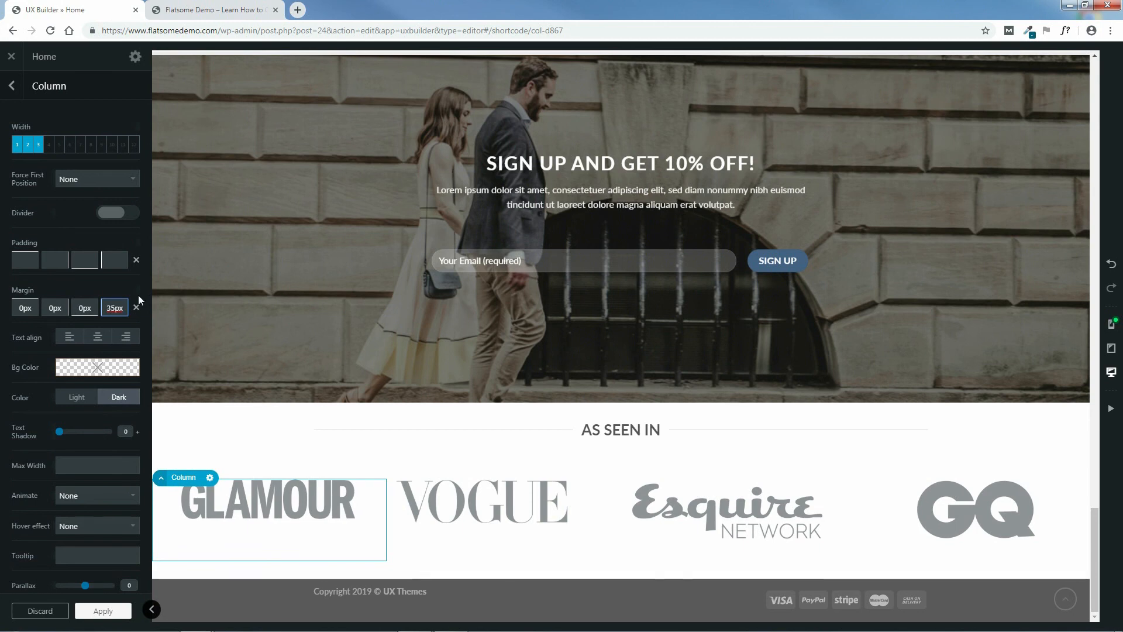
pyautogui.moveTo(115, 307); pyautogui.dragTo(133, 304)
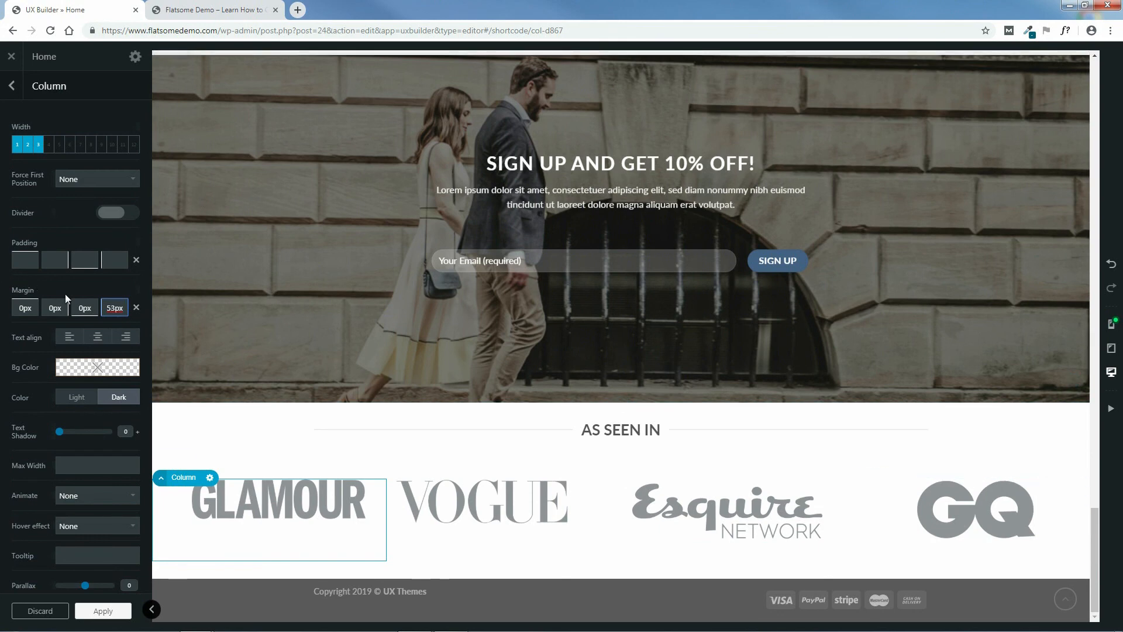
pyautogui.click(114, 310)
pyautogui.moveTo(114, 313); pyautogui.dragTo(114, 314)
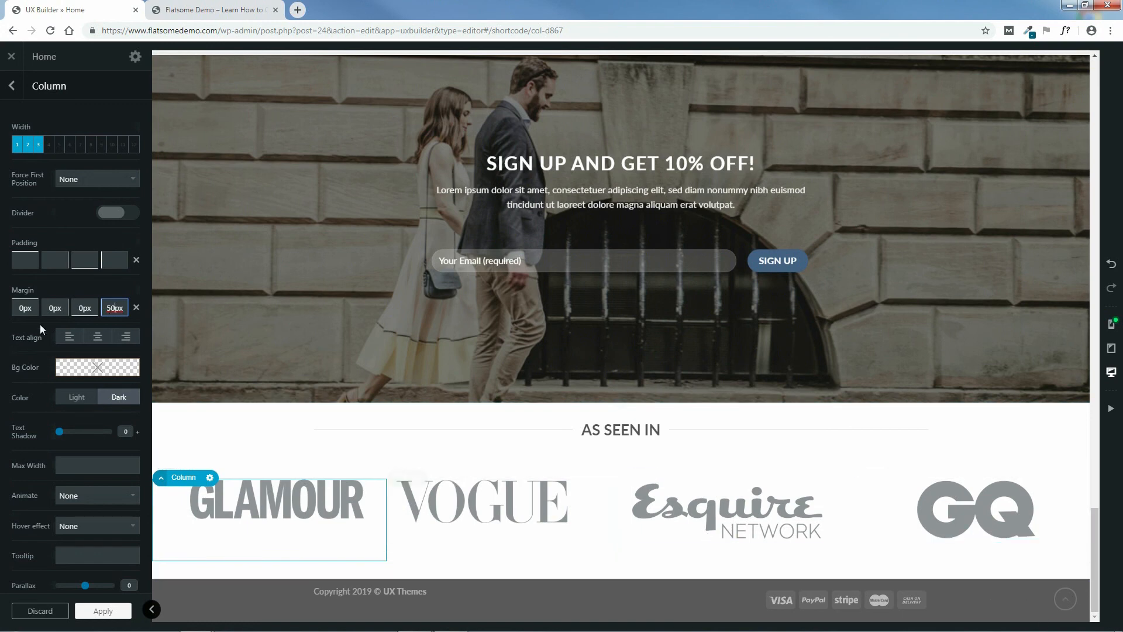
pyautogui.click(12, 87)
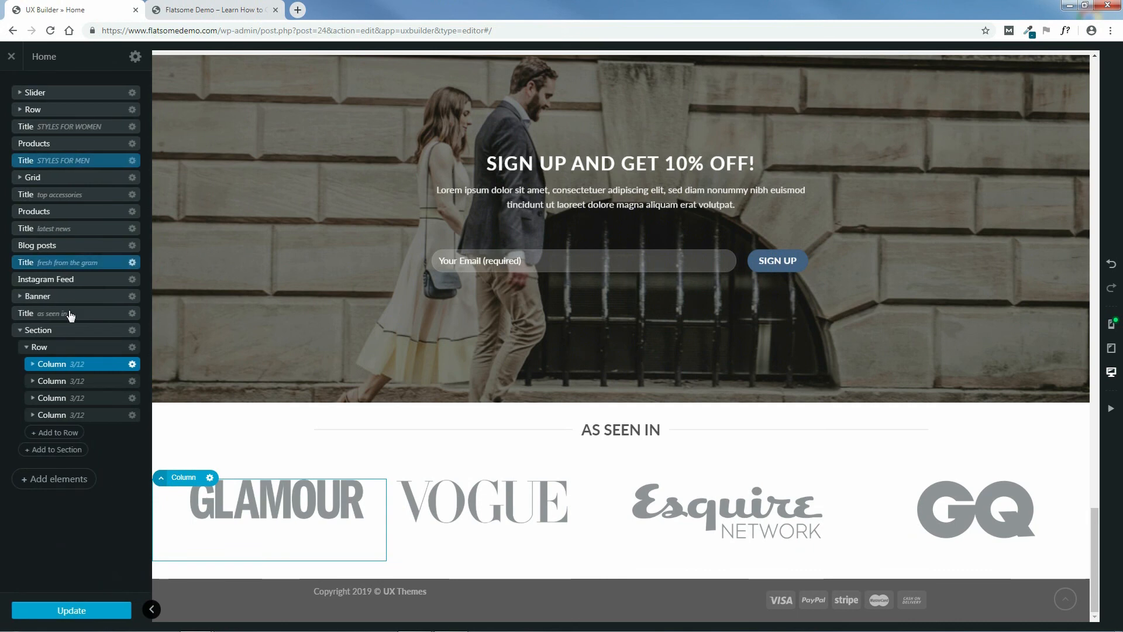
# Try a left margin of 106px on the GQ logo column and undo the change
pyautogui.click(100, 417)
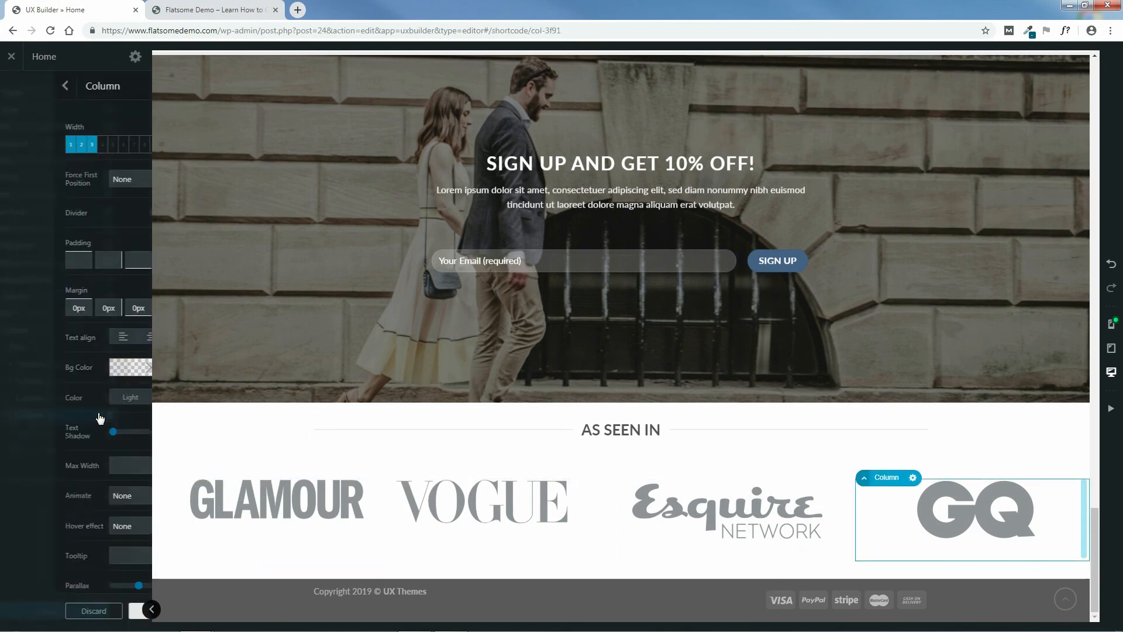
pyautogui.moveTo(115, 308); pyautogui.dragTo(126, 301)
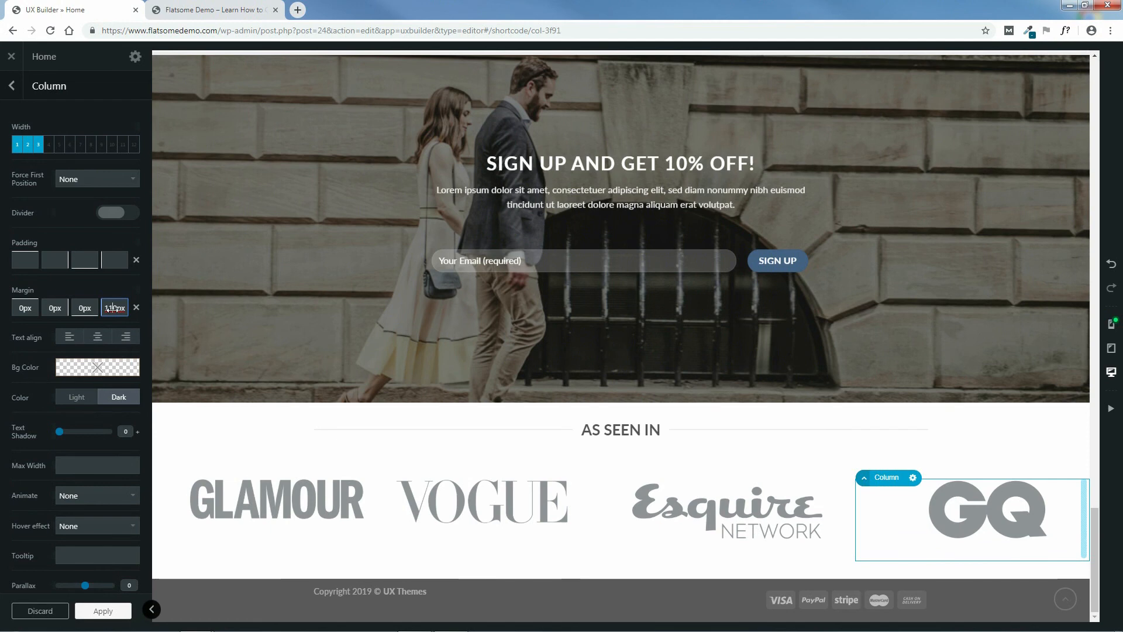
pyautogui.moveTo(112, 309); pyautogui.dragTo(110, 311)
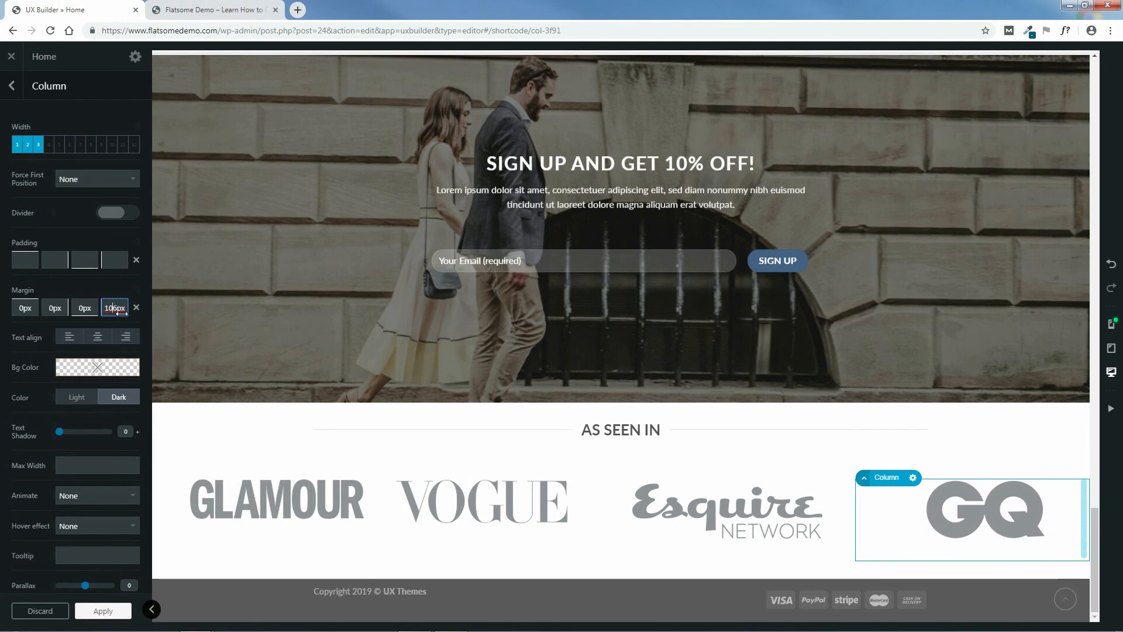
pyautogui.click(1110, 264)
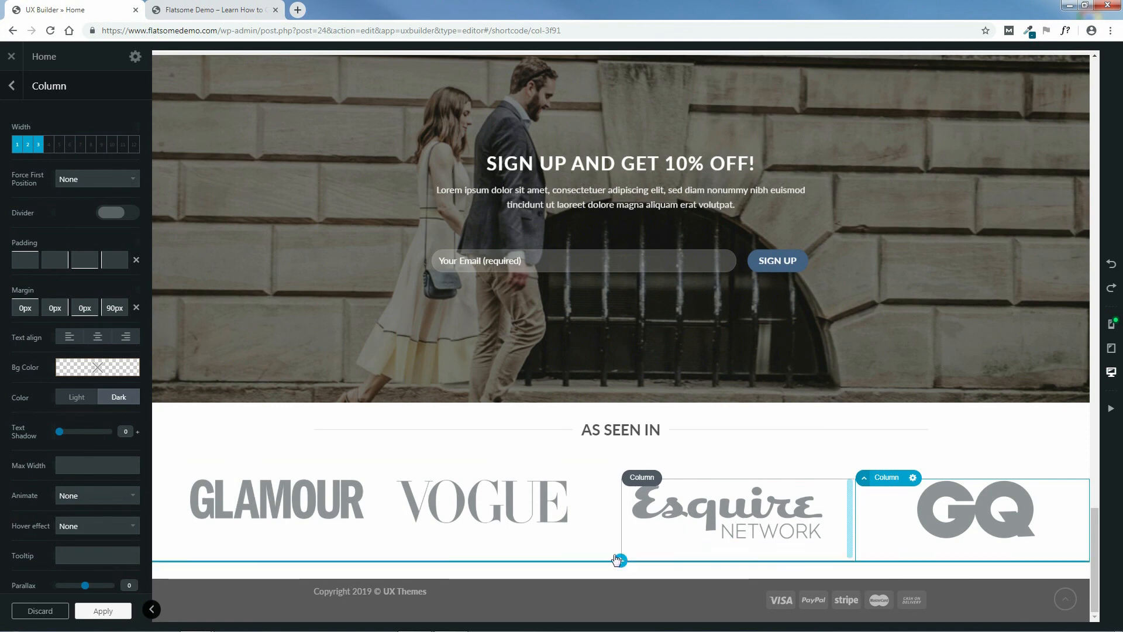
# Set the left margin of the third column, holding the Esquire logo, to 58px
pyautogui.click(646, 555)
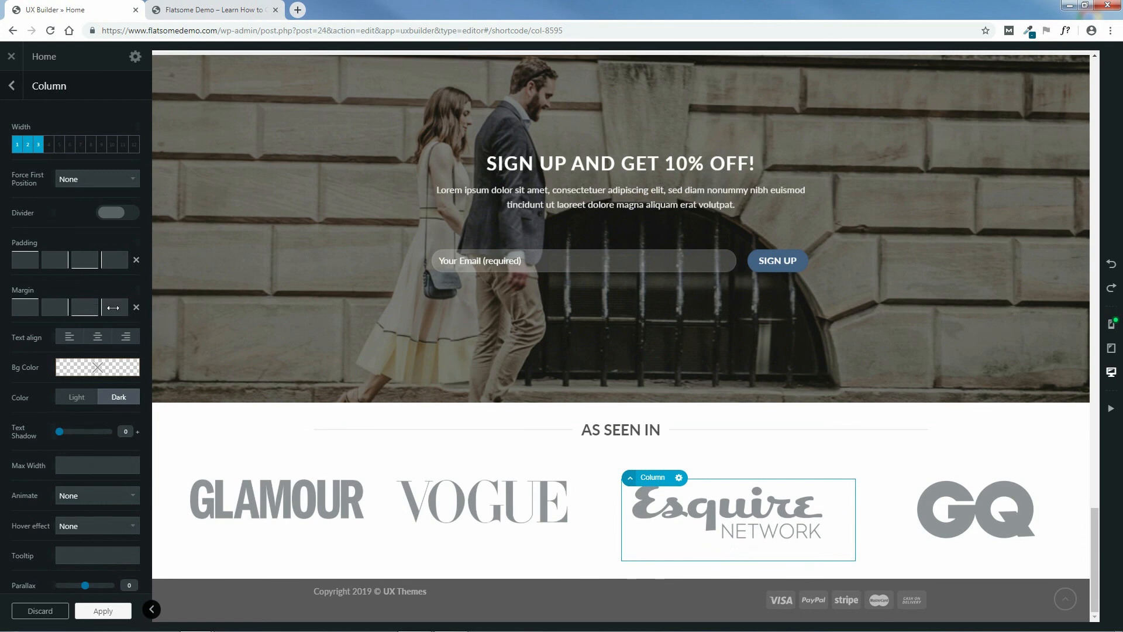
pyautogui.moveTo(113, 307); pyautogui.dragTo(153, 293)
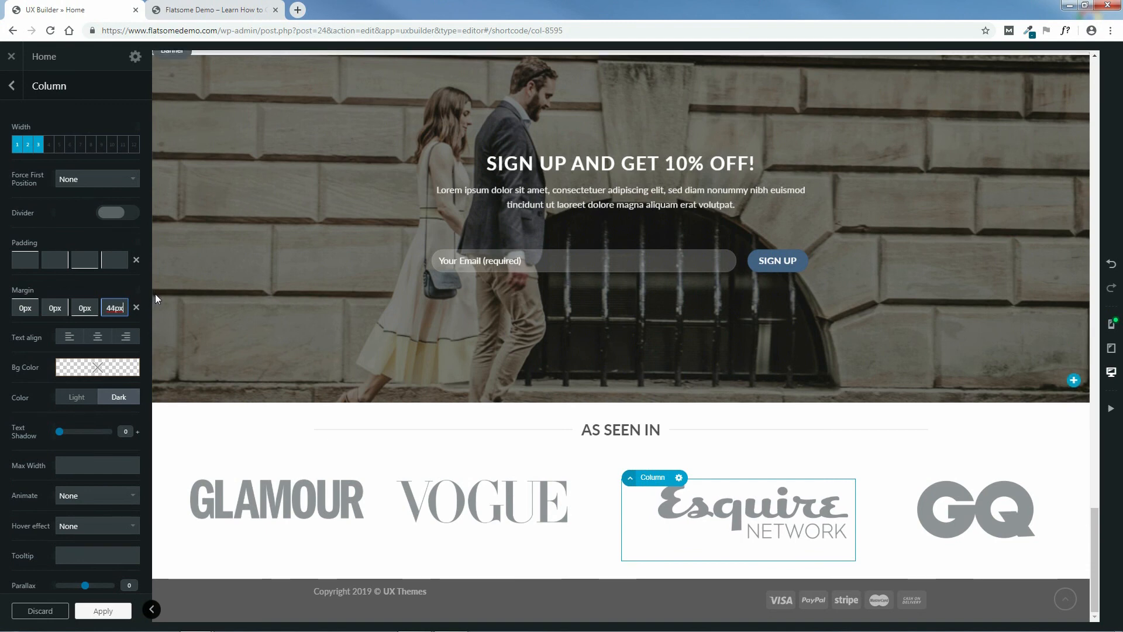
pyautogui.moveTo(152, 274); pyautogui.dragTo(143, 272)
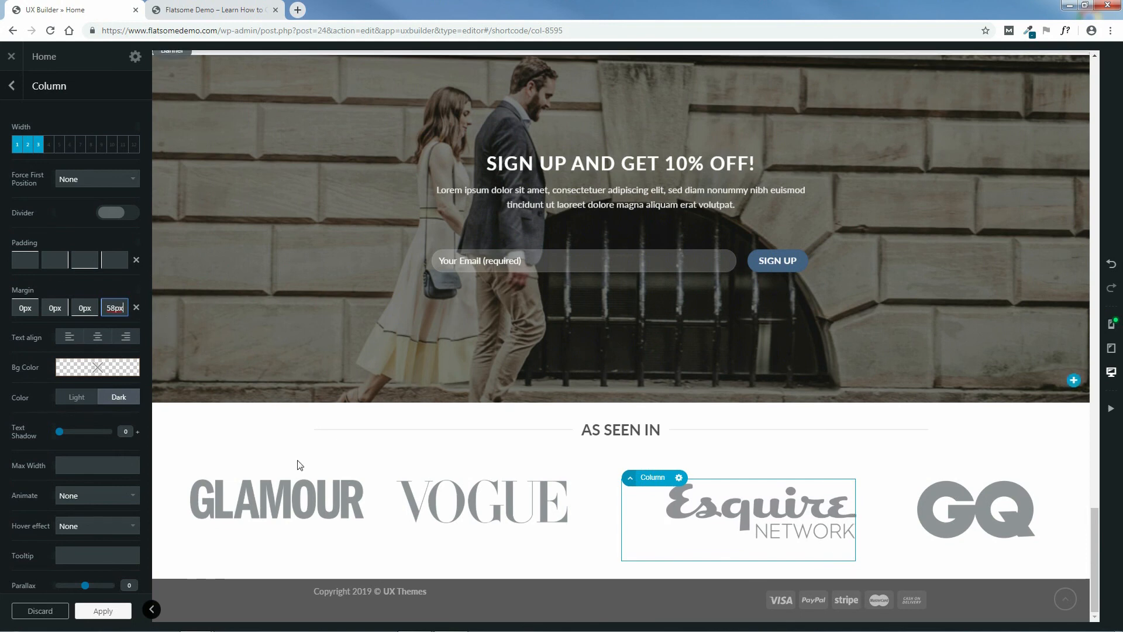
# Set the left margin of the second column, holding the Vogue logo, to 50px
pyautogui.click(449, 552)
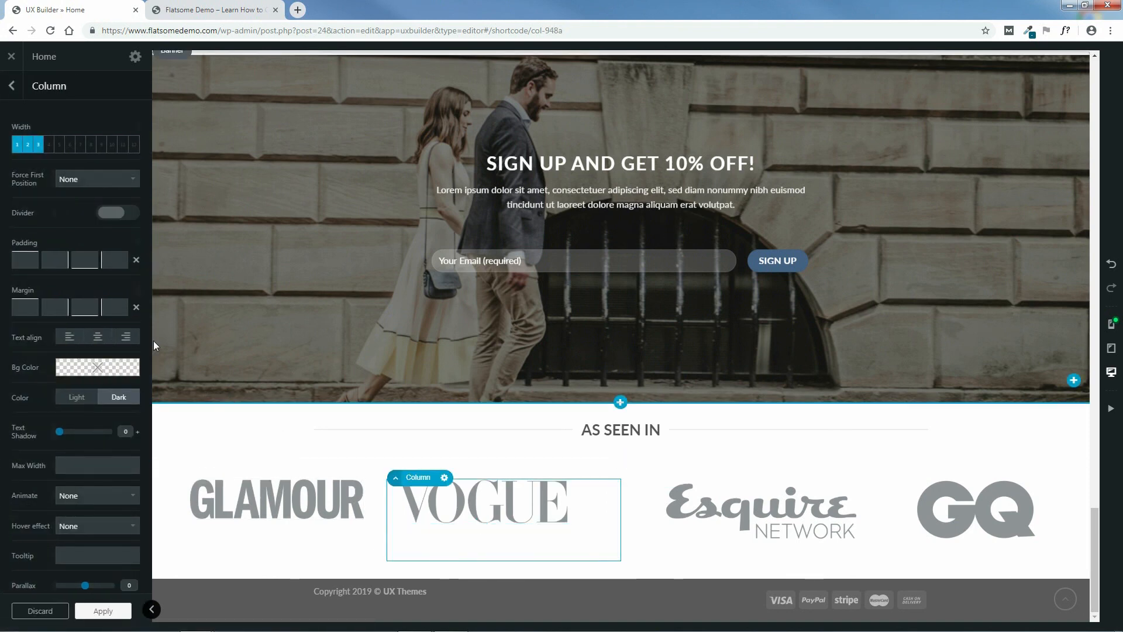
pyautogui.click(127, 301)
pyautogui.write('20px')
pyautogui.press('Up')
pyautogui.press('Up')
pyautogui.press('Up')
pyautogui.press('Up')
pyautogui.press('Up')
pyautogui.press('Up')
pyautogui.press('Up')
pyautogui.press('Up')
pyautogui.press('Up')
pyautogui.press('Up')
pyautogui.press('Up')
pyautogui.press('Up')
pyautogui.press('Up')
pyautogui.press('Up')
pyautogui.press('Up')
pyautogui.press('Up')
pyautogui.press('Up')
pyautogui.press('Up')
pyautogui.press('Up')
pyautogui.press('Up')
pyautogui.press('Up')
pyautogui.press('Up')
pyautogui.press('Up')
pyautogui.press('Up')
pyautogui.press('Up')
pyautogui.press('Up')
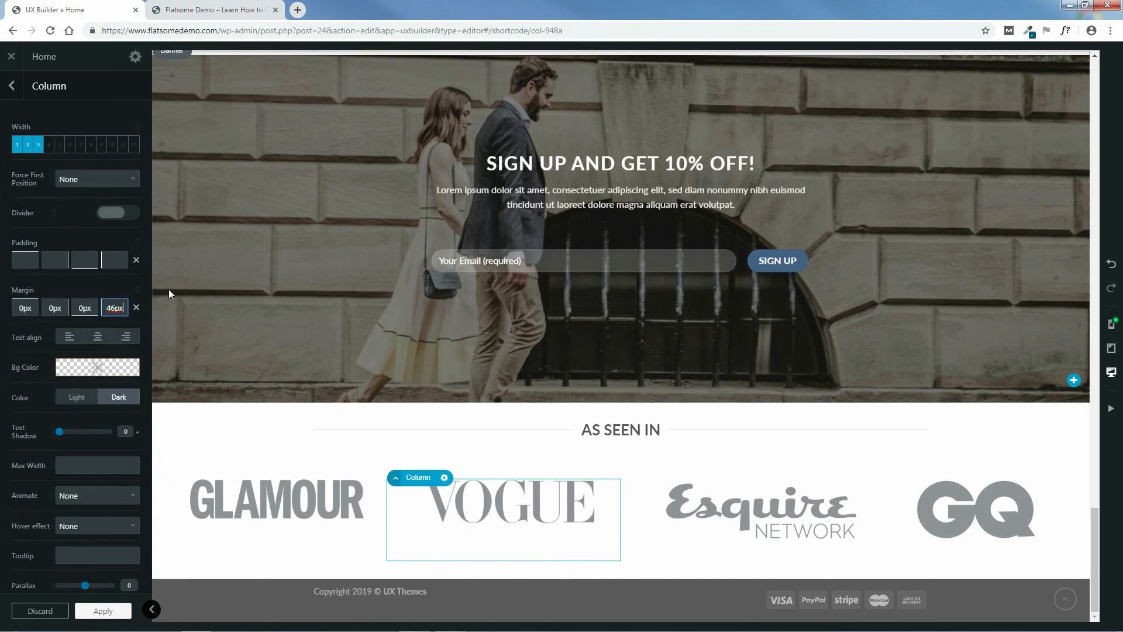
pyautogui.press('Down')
pyautogui.press('Down')
pyautogui.press('Down')
pyautogui.press('Down')
pyautogui.press('Down')
pyautogui.press('Down')
pyautogui.press('Down')
pyautogui.press('Down')
pyautogui.press('Down')
pyautogui.press('Down')
pyautogui.press('Down')
pyautogui.press('Down')
pyautogui.press('Down')
pyautogui.press('Down')
pyautogui.press('Down')
pyautogui.press('Down')
pyautogui.press('Down')
pyautogui.press('Down')
pyautogui.press('Down')
pyautogui.press('Down')
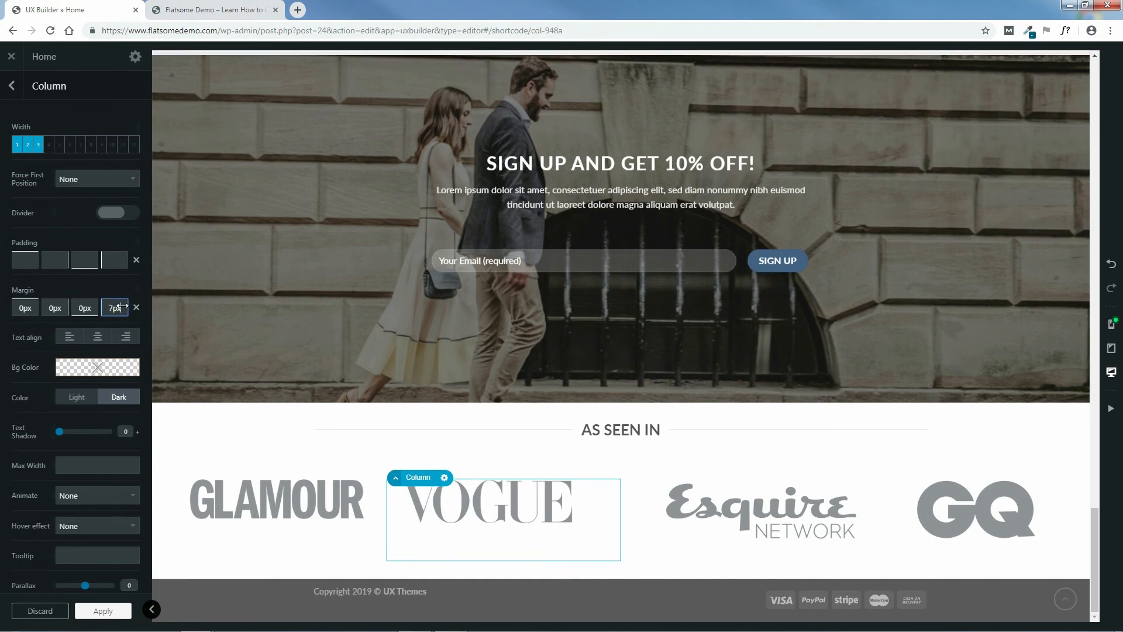
pyautogui.press('Up')
pyautogui.press('Up')
pyautogui.press('Up')
pyautogui.press('Up')
pyautogui.press('Up')
pyautogui.press('Up')
pyautogui.press('Up')
pyautogui.press('Up')
pyautogui.press('Up')
pyautogui.press('Up')
pyautogui.press('Up')
pyautogui.press('Up')
pyautogui.press('Up')
pyautogui.press('Up')
pyautogui.press('Up')
pyautogui.press('Up')
pyautogui.press('Up')
pyautogui.press('Up')
pyautogui.press('Up')
pyautogui.press('Up')
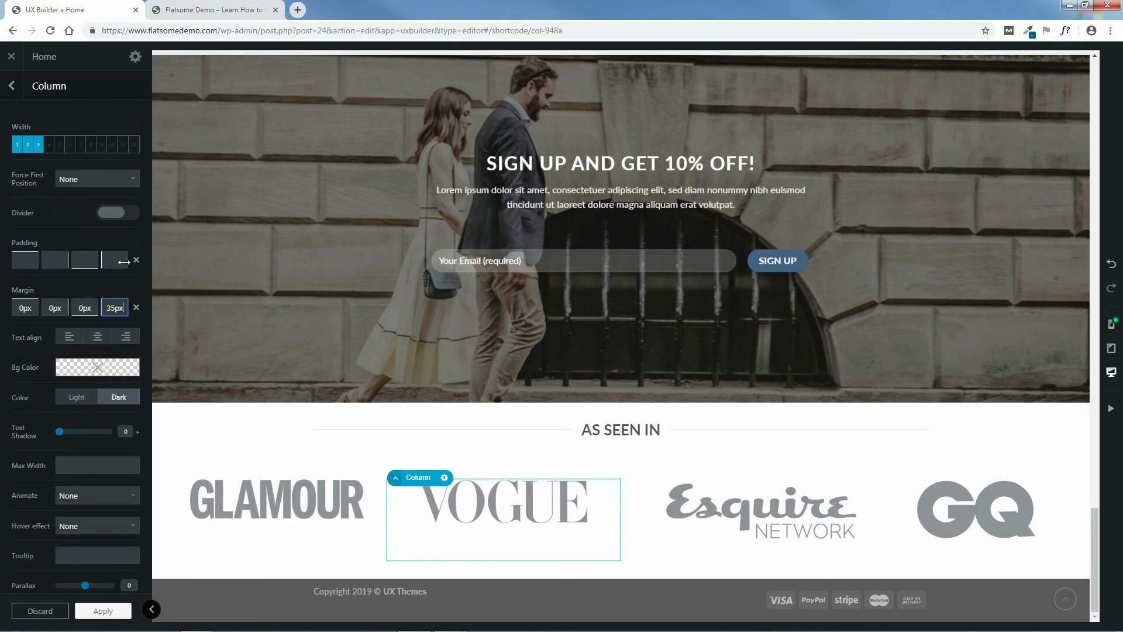
pyautogui.press('Up')
pyautogui.press('Up')
pyautogui.press('Up')
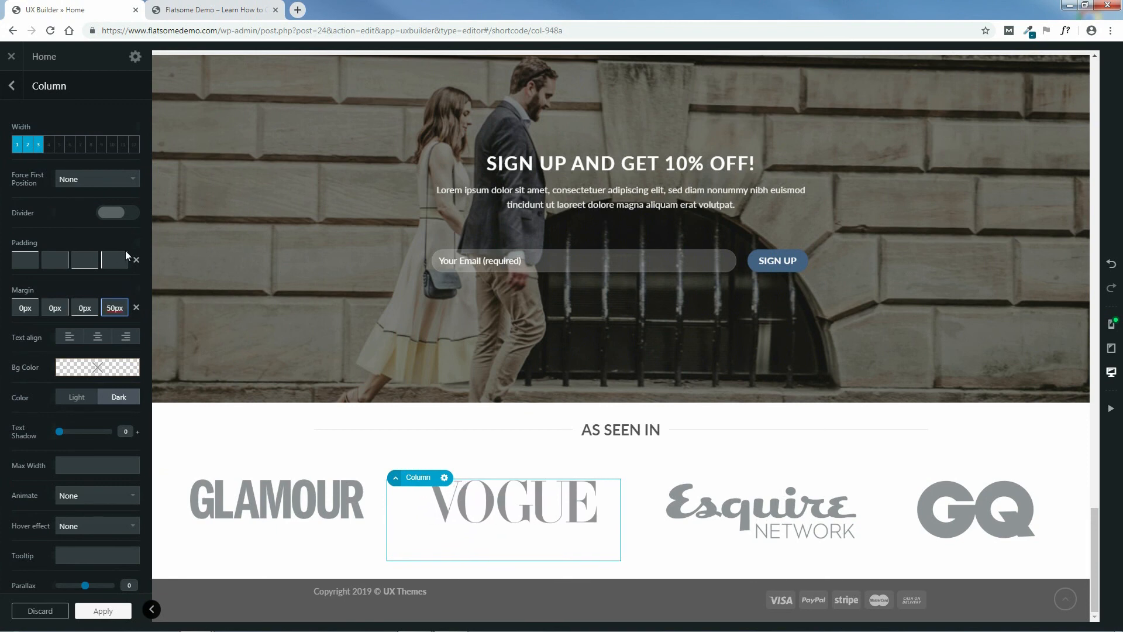
# Set the Glamour logo column's left margin to 70px and its top margin to -20px
pyautogui.click(244, 552)
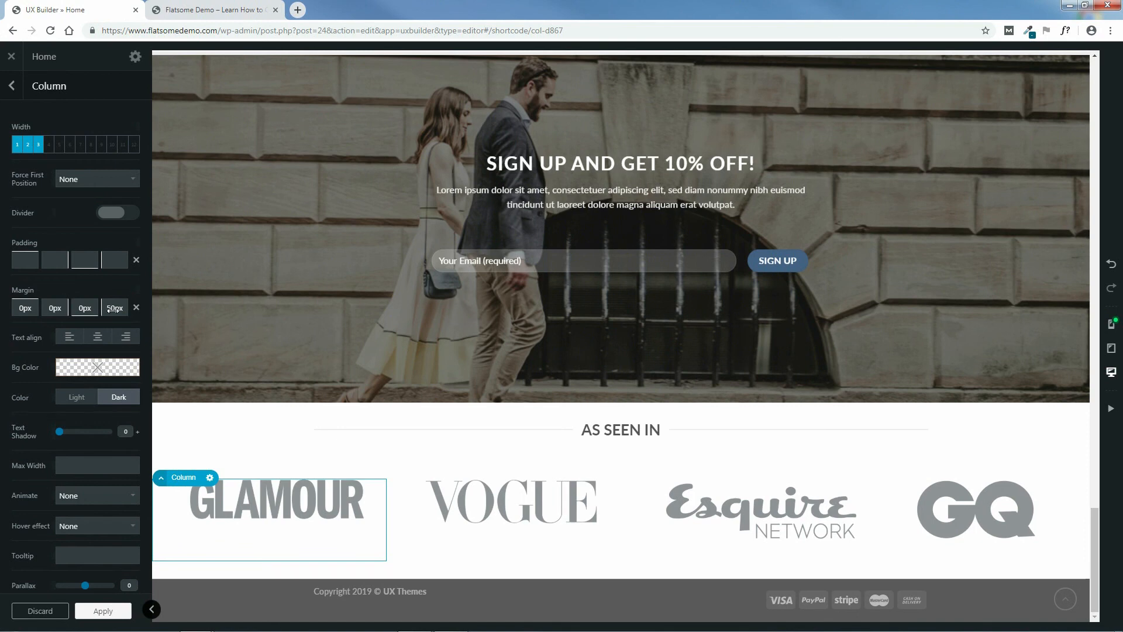
pyautogui.moveTo(114, 308); pyautogui.dragTo(132, 310)
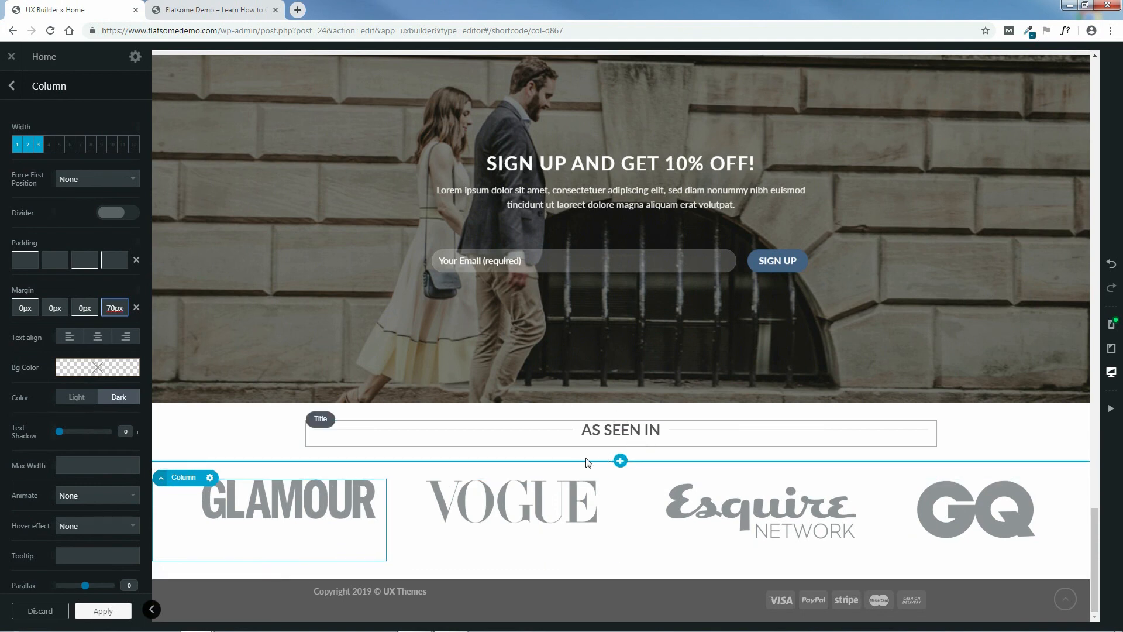
pyautogui.moveTo(23, 308); pyautogui.dragTo(15, 324)
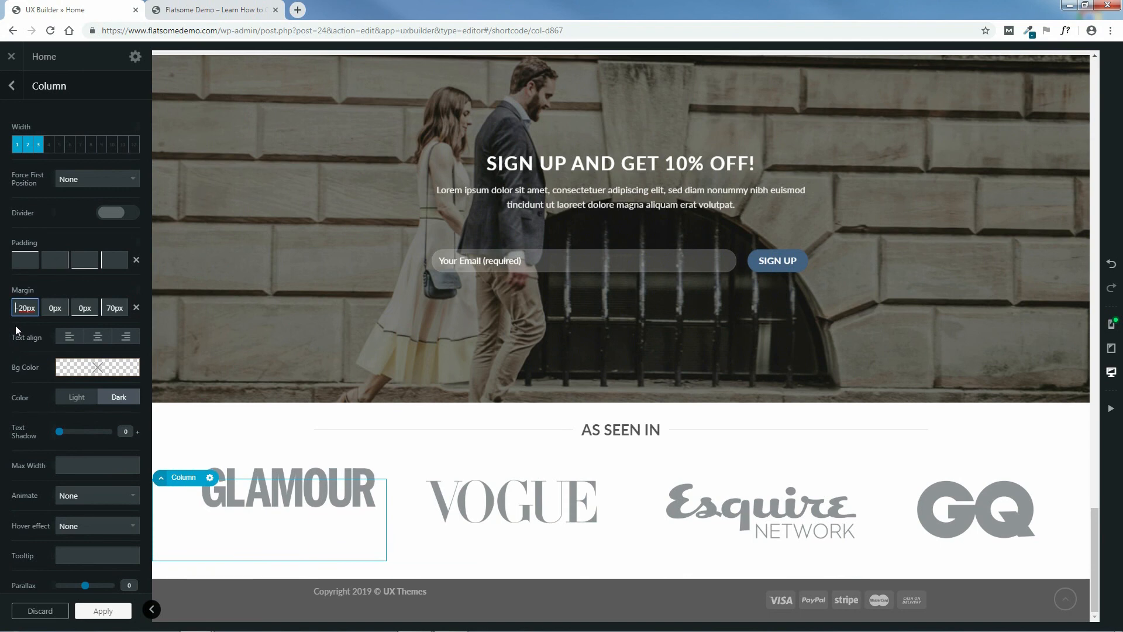
# Set the top margin of the Vogue logo column to -22px and of the Esquire logo column to -26px
pyautogui.click(461, 549)
pyautogui.moveTo(23, 310); pyautogui.dragTo(21, 334)
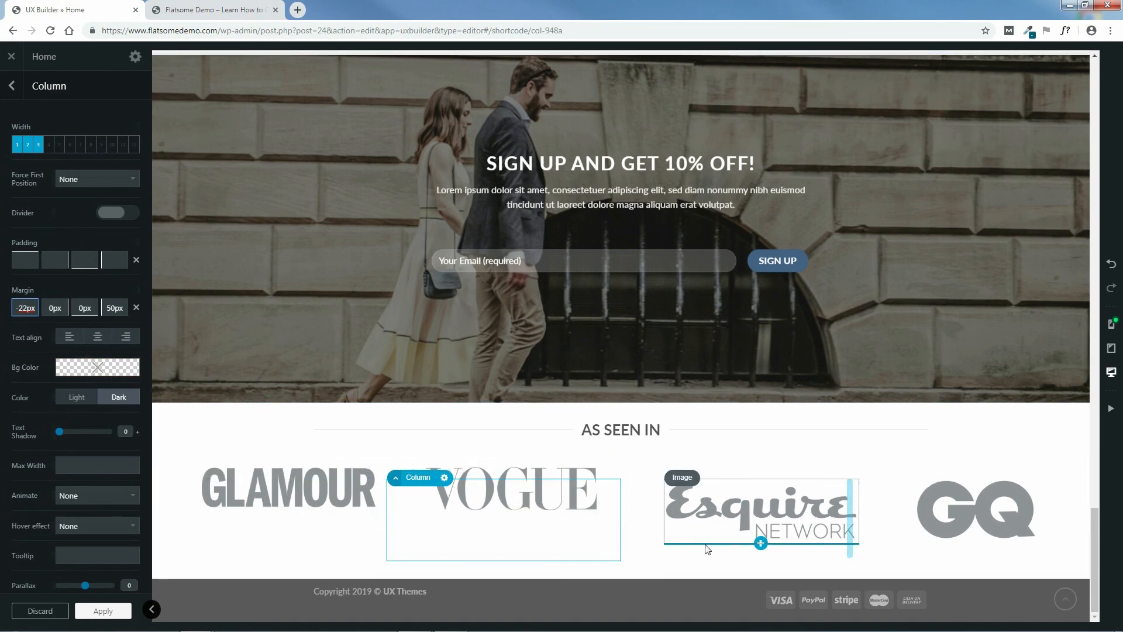
pyautogui.click(713, 560)
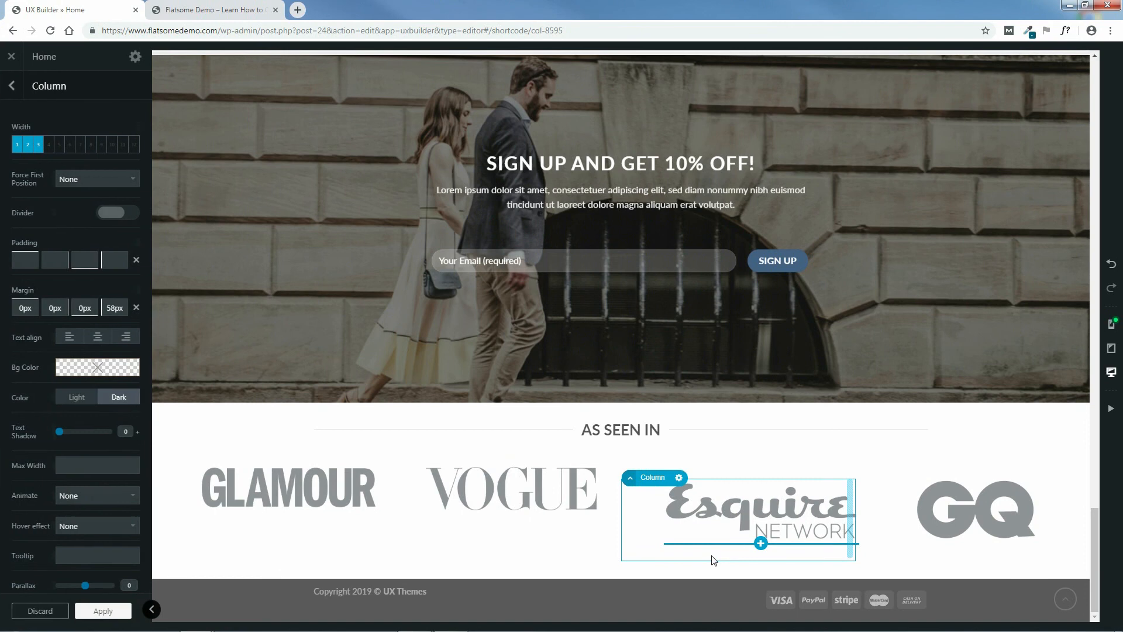
pyautogui.moveTo(25, 308); pyautogui.dragTo(16, 329)
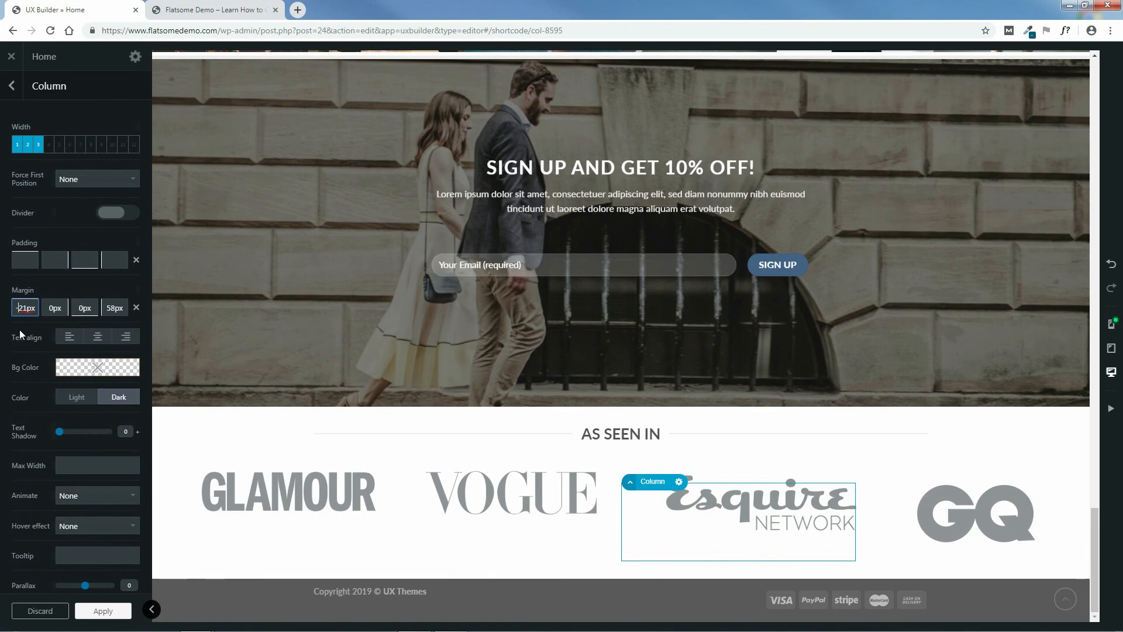
pyautogui.moveTo(16, 330); pyautogui.dragTo(15, 331)
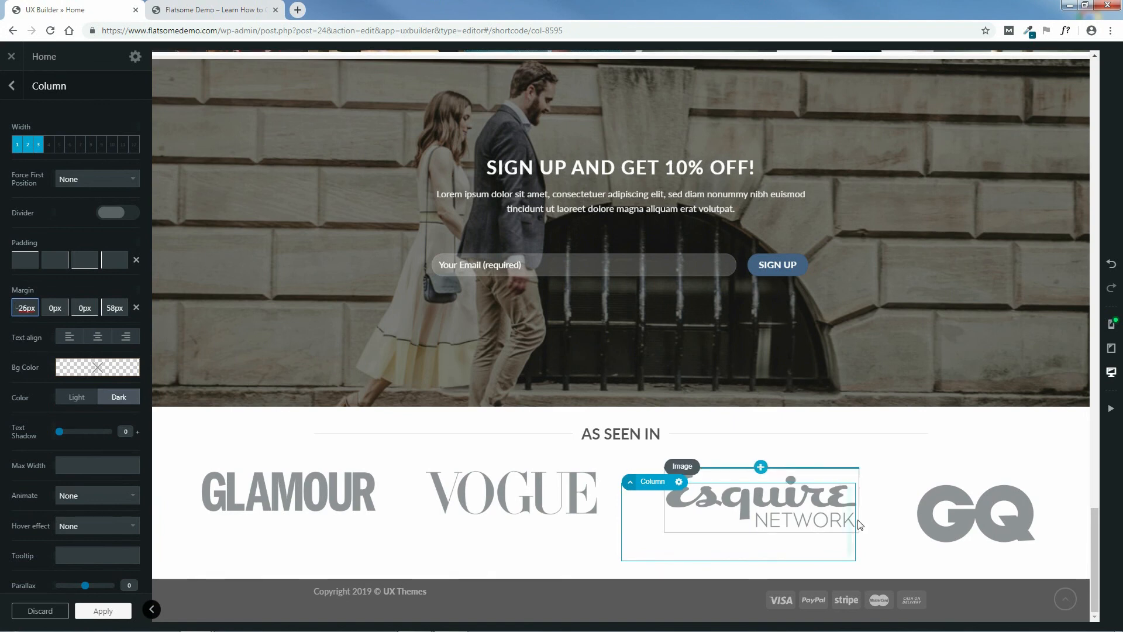
# Set the top margin of the GQ logo column to -32px, apply it and update the page
pyautogui.click(1063, 548)
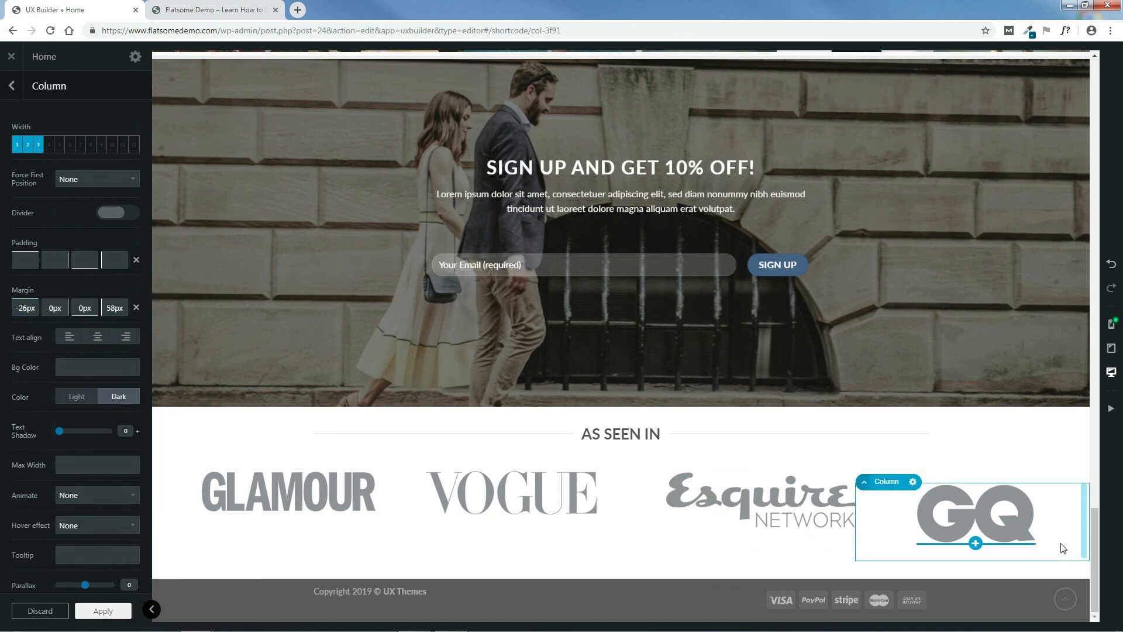
pyautogui.moveTo(21, 312); pyautogui.dragTo(3, 328)
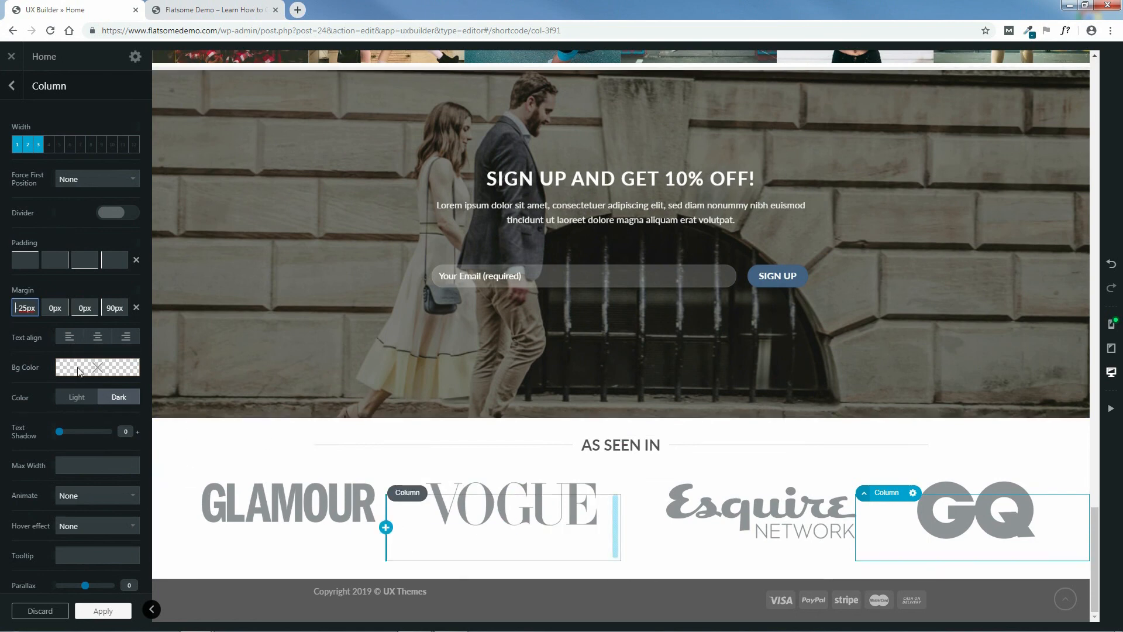
pyautogui.moveTo(21, 309); pyautogui.dragTo(25, 318)
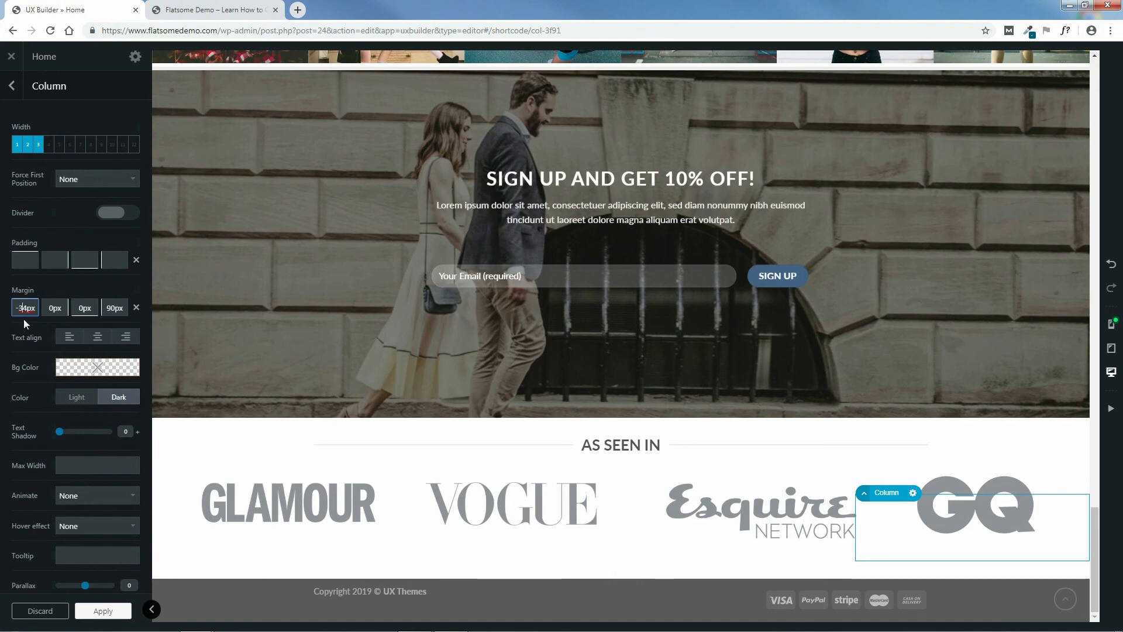
pyautogui.moveTo(23, 319); pyautogui.dragTo(25, 318)
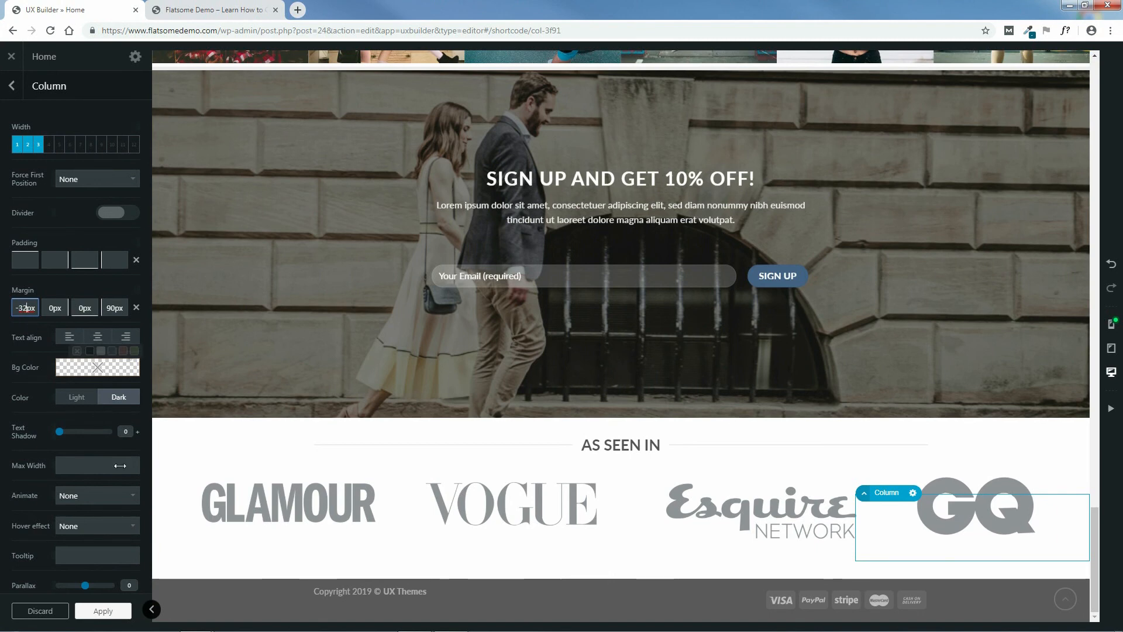
pyautogui.click(103, 611)
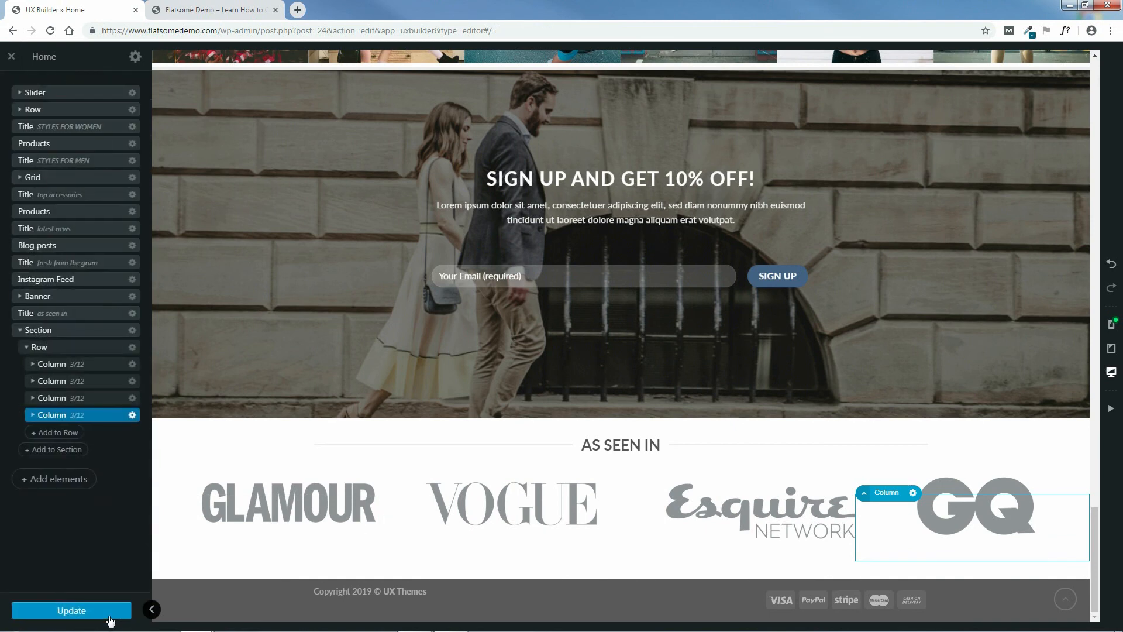
pyautogui.click(73, 612)
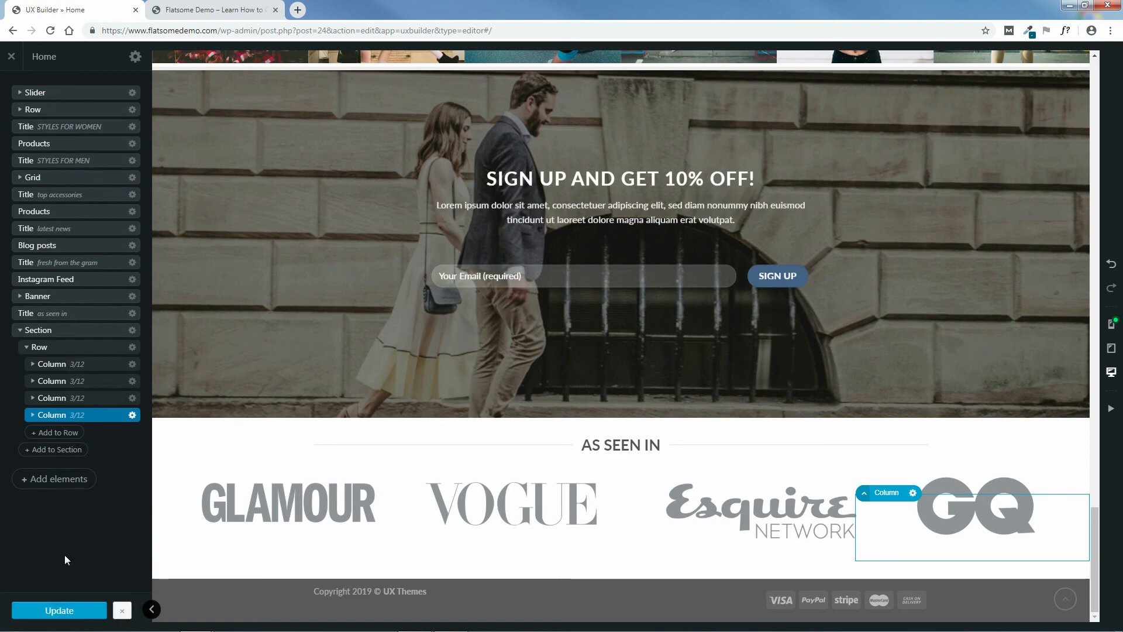
# Give the Glamour logo image the Blur In animation
pyautogui.click(262, 506)
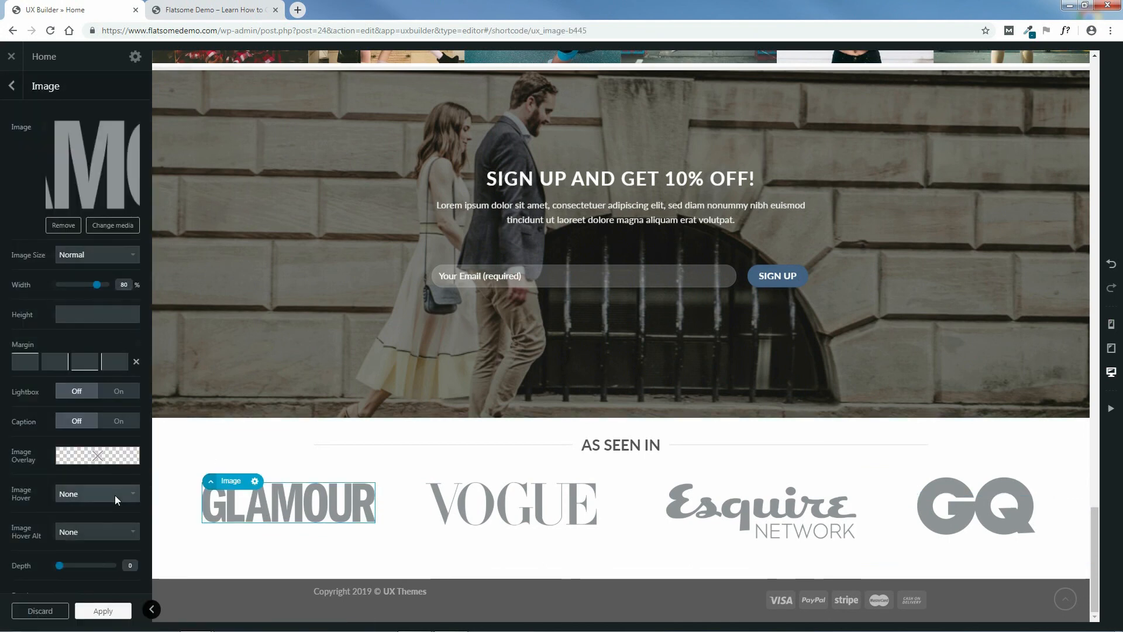
pyautogui.scroll(-4, 115, 495)
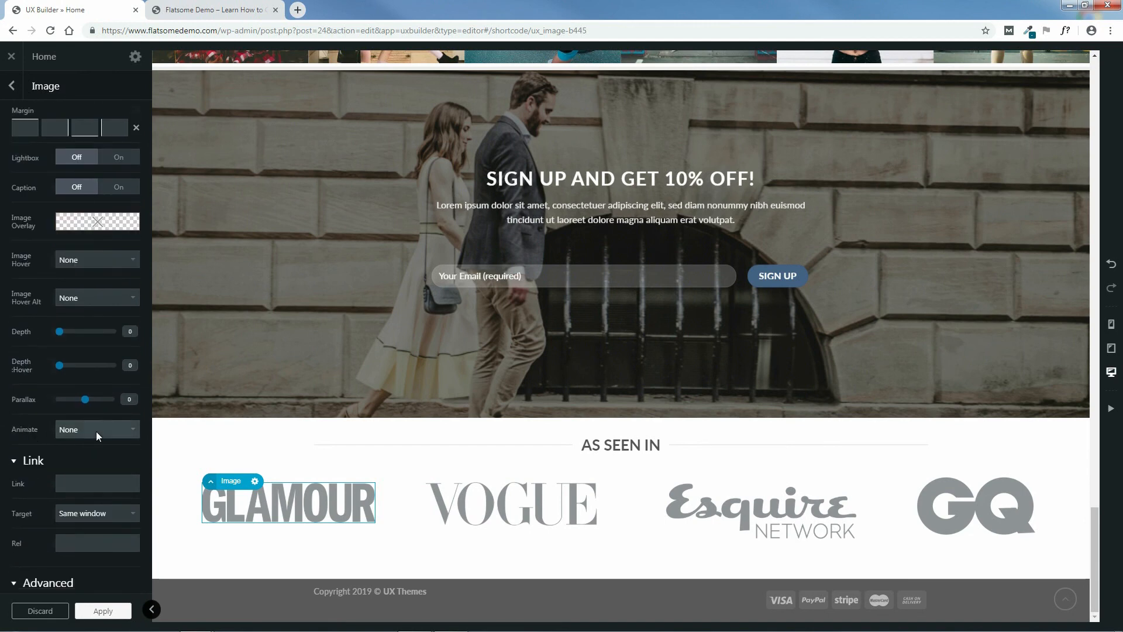
pyautogui.click(96, 430)
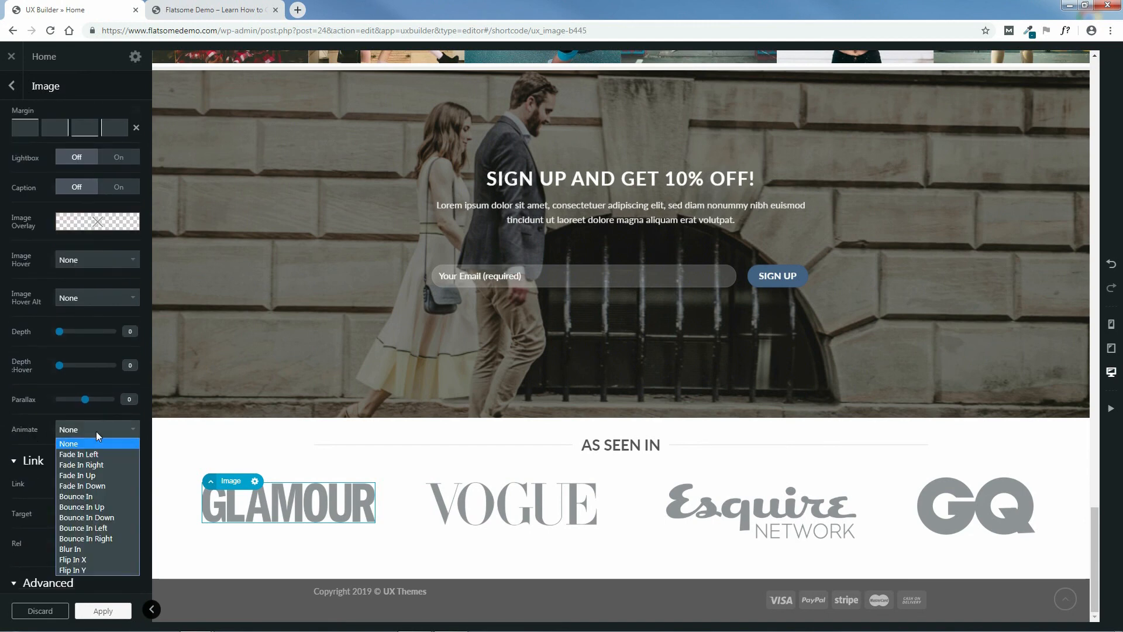
pyautogui.click(80, 551)
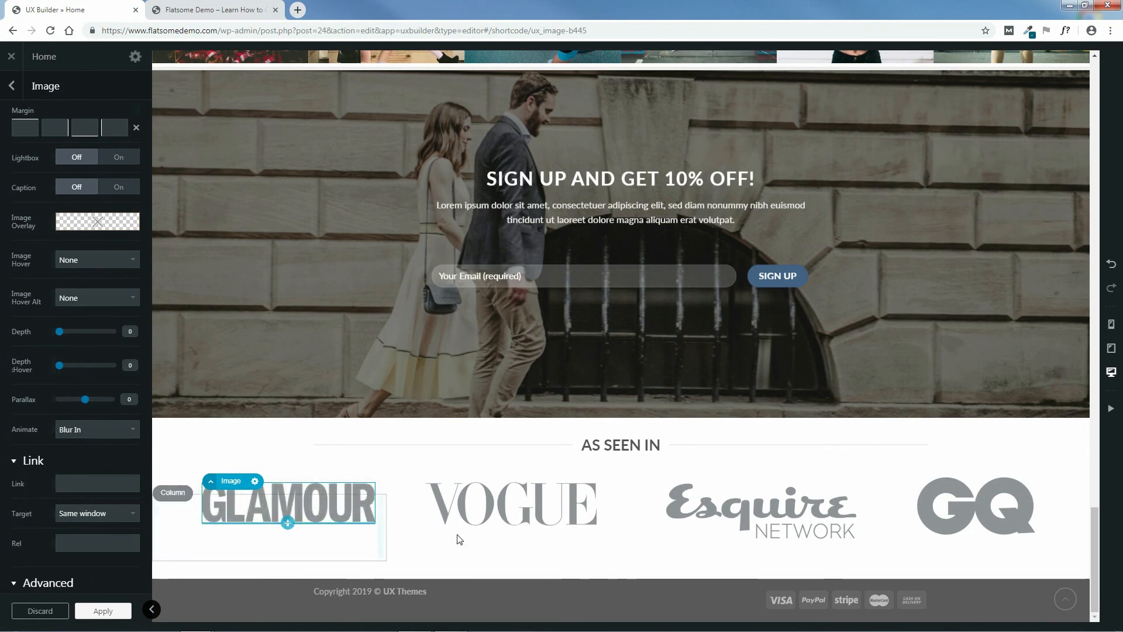
# Give the Vogue logo image the Blur In animation
pyautogui.click(503, 506)
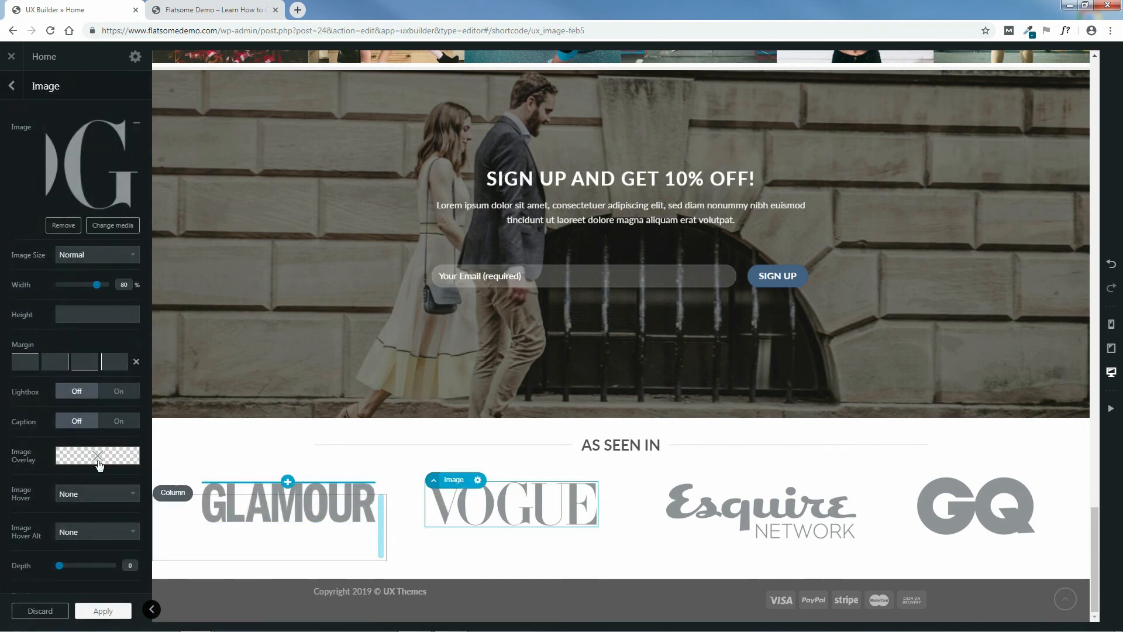
pyautogui.scroll(-4, 82, 466)
pyautogui.click(93, 433)
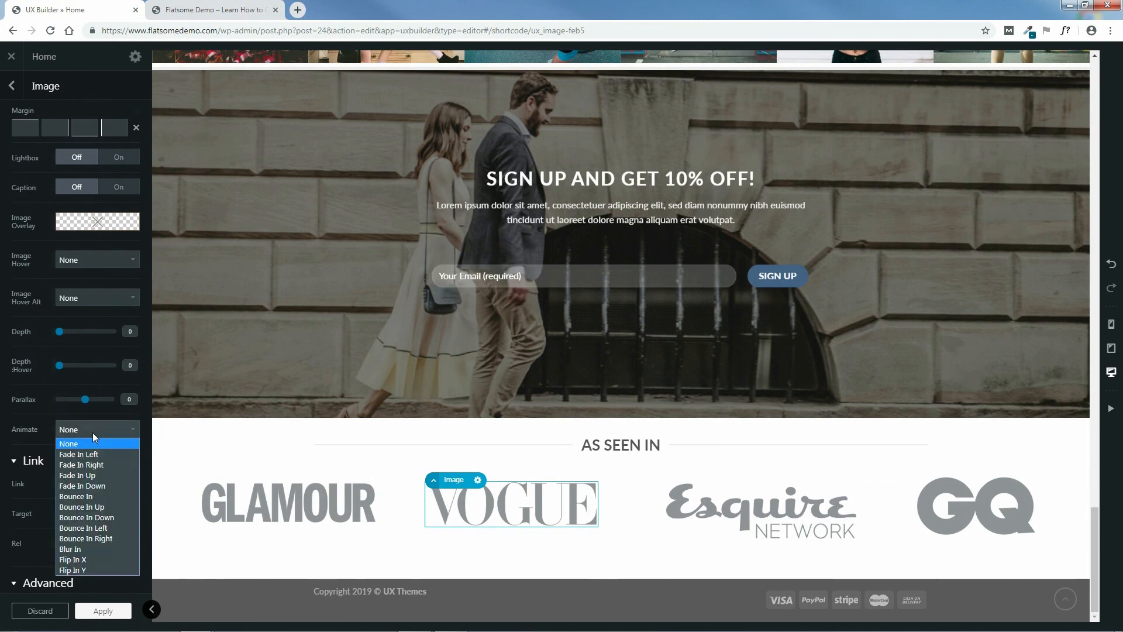
pyautogui.click(82, 549)
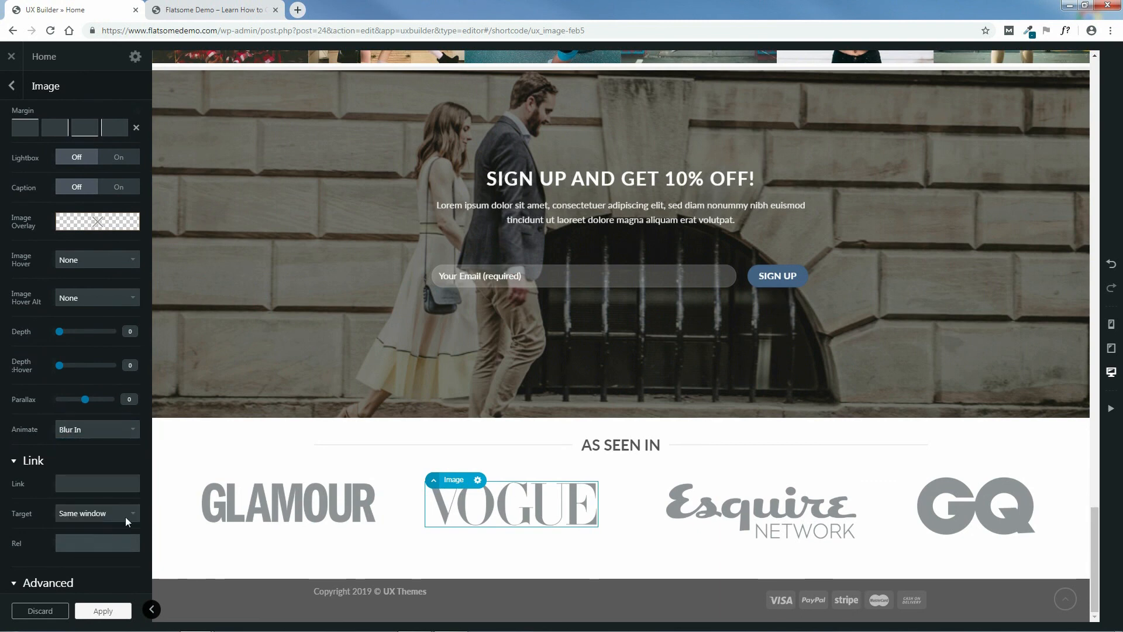
# Give the Esquire Network logo image the Blur In animation
pyautogui.click(750, 501)
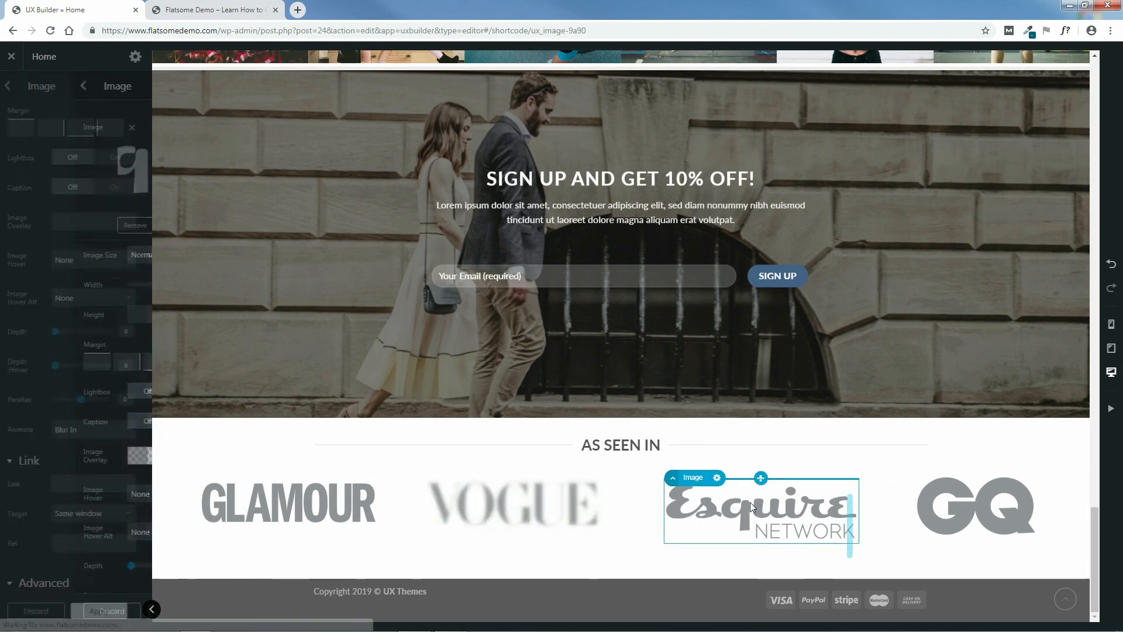
pyautogui.scroll(-5, 96, 430)
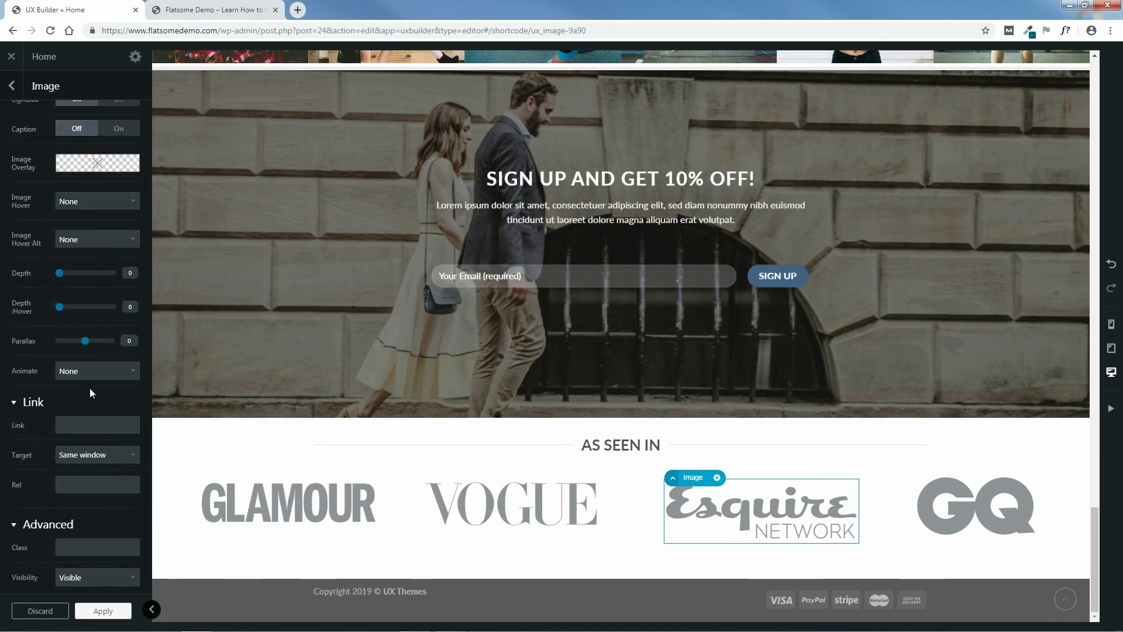
pyautogui.click(93, 370)
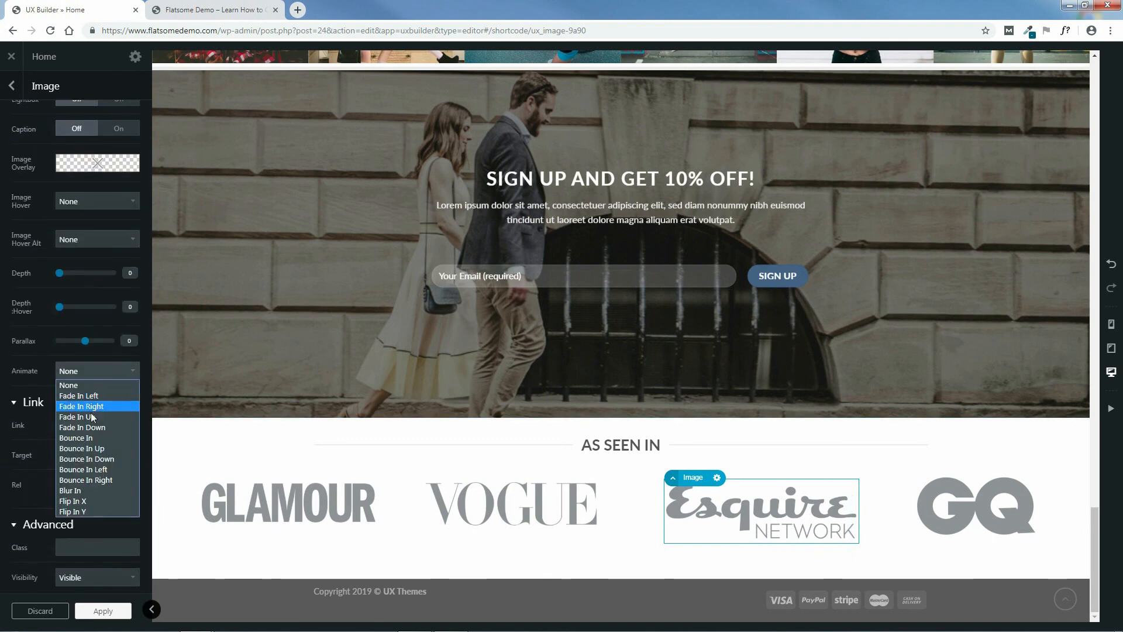
pyautogui.click(76, 490)
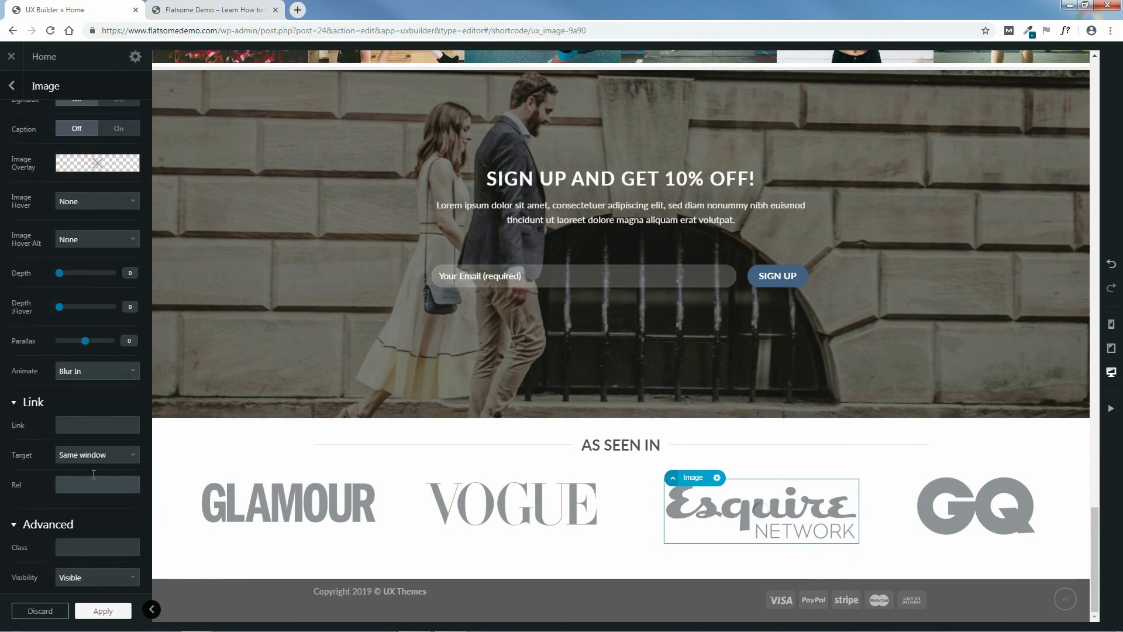
# Give the GQ logo image the Blur In animation
pyautogui.click(974, 507)
pyautogui.scroll(-4, 129, 419)
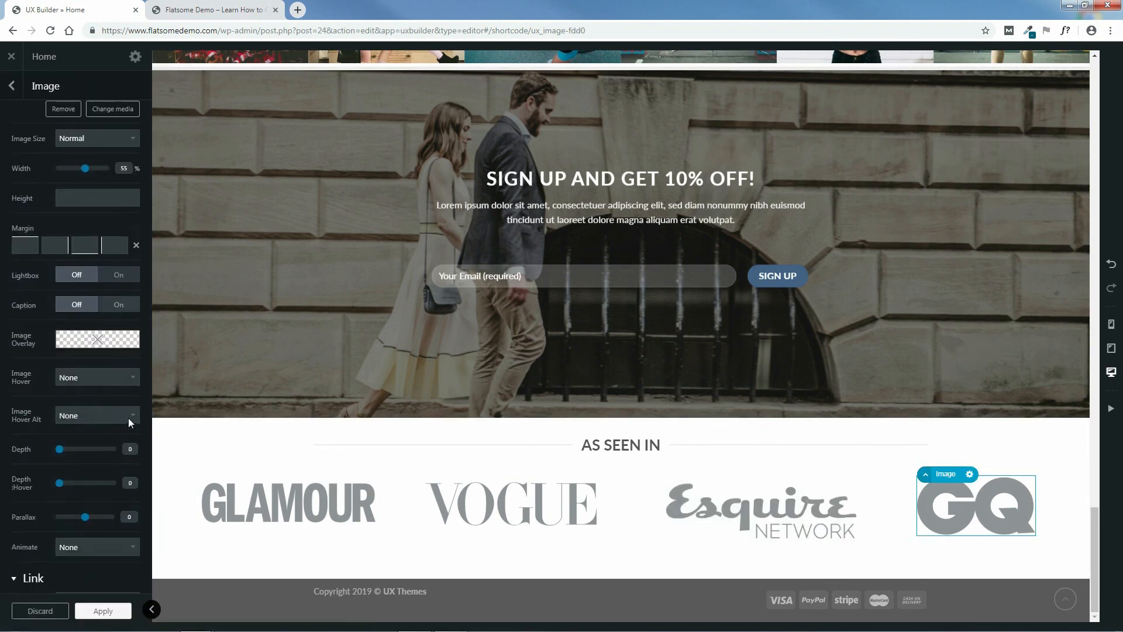
pyautogui.click(108, 432)
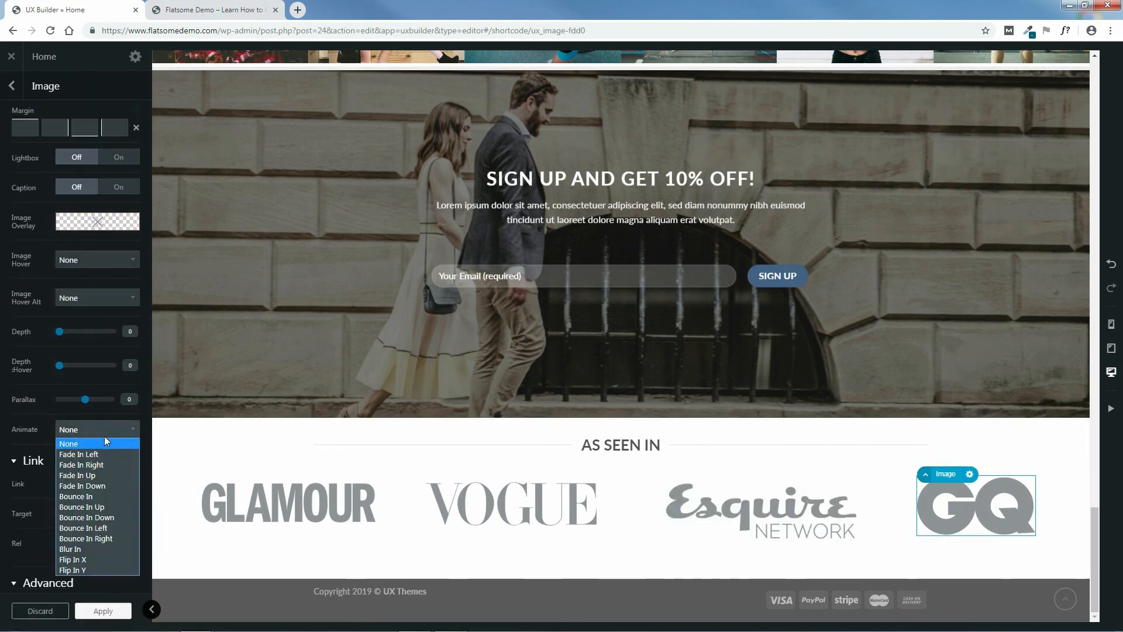
pyautogui.click(87, 548)
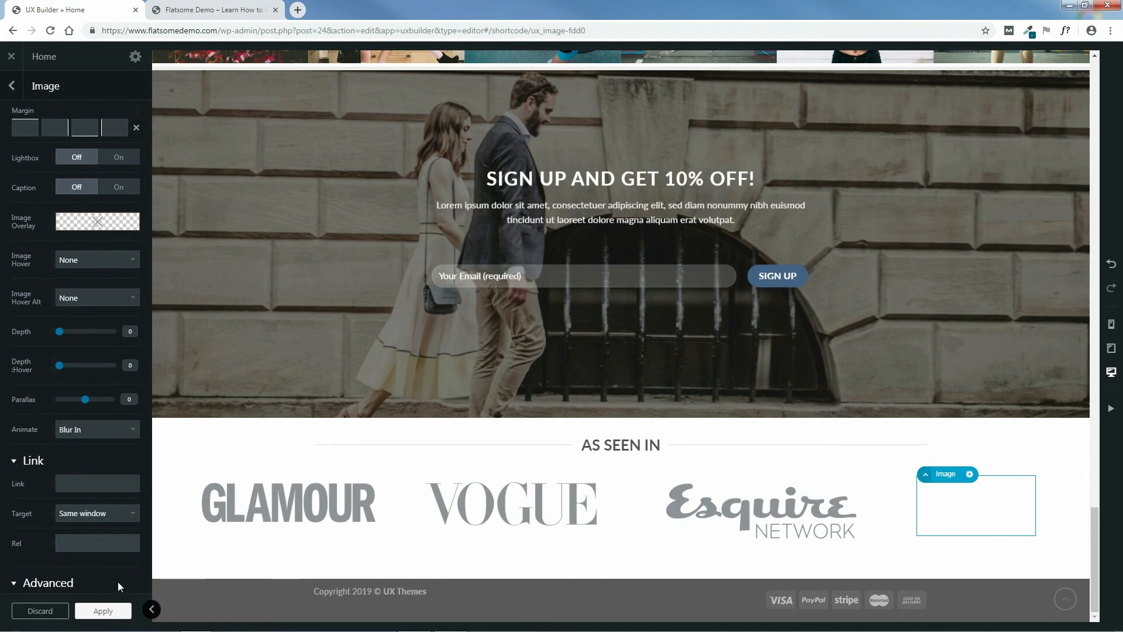
# Apply the GQ logo image settings and update the Home page
pyautogui.click(103, 611)
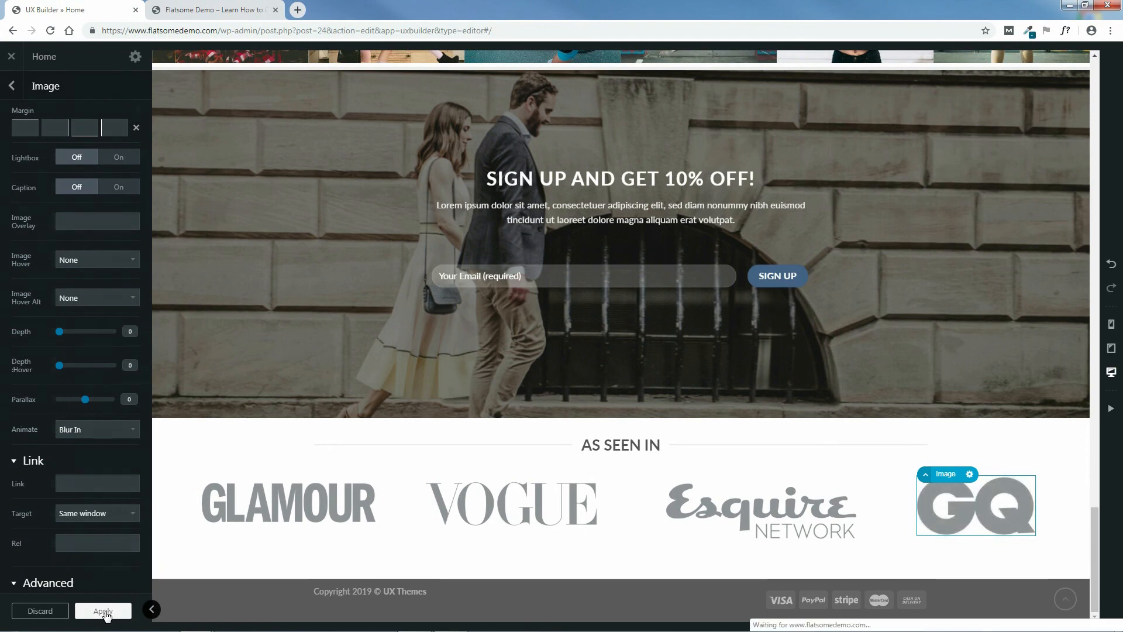
pyautogui.click(70, 609)
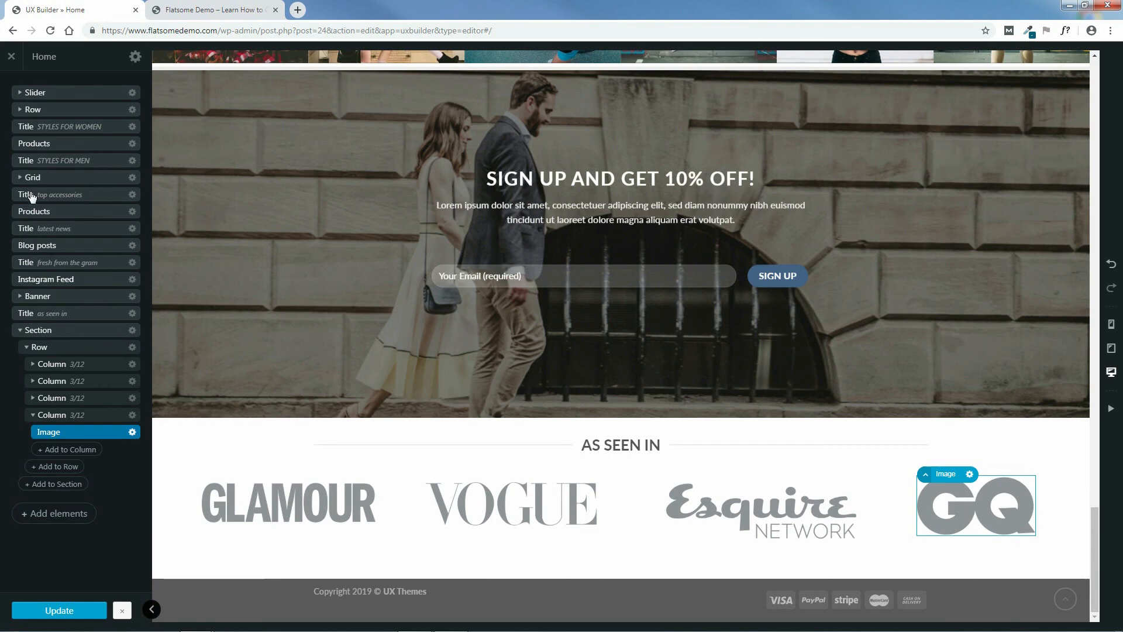
pyautogui.click(11, 58)
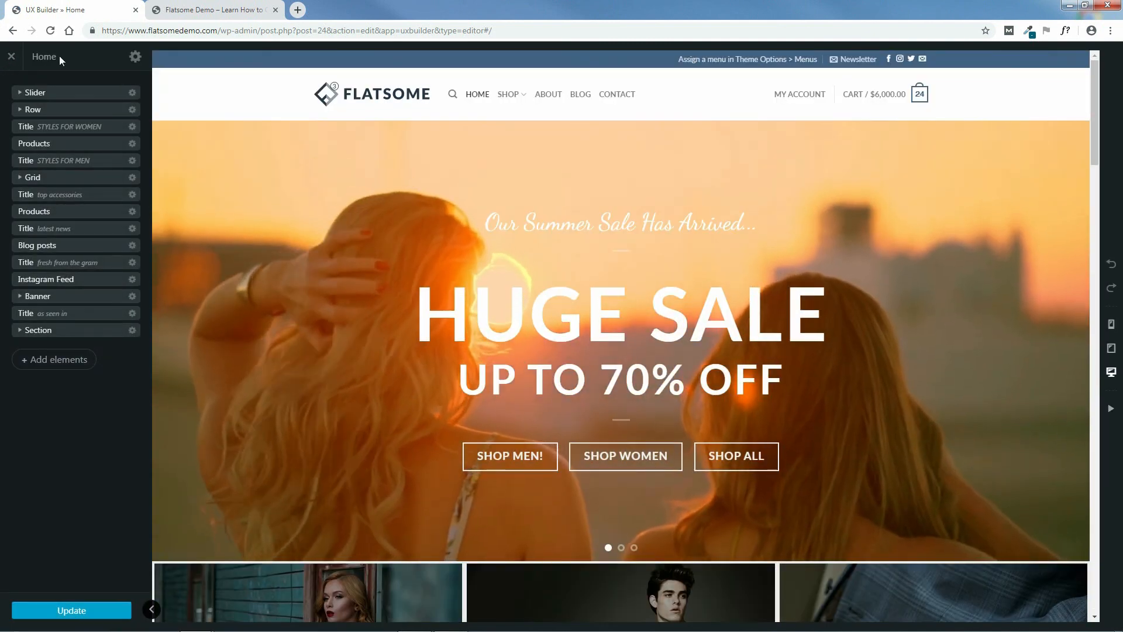
# Switch to the live site, reload the home page and review it down to the "As seen in" logo row
pyautogui.click(201, 8)
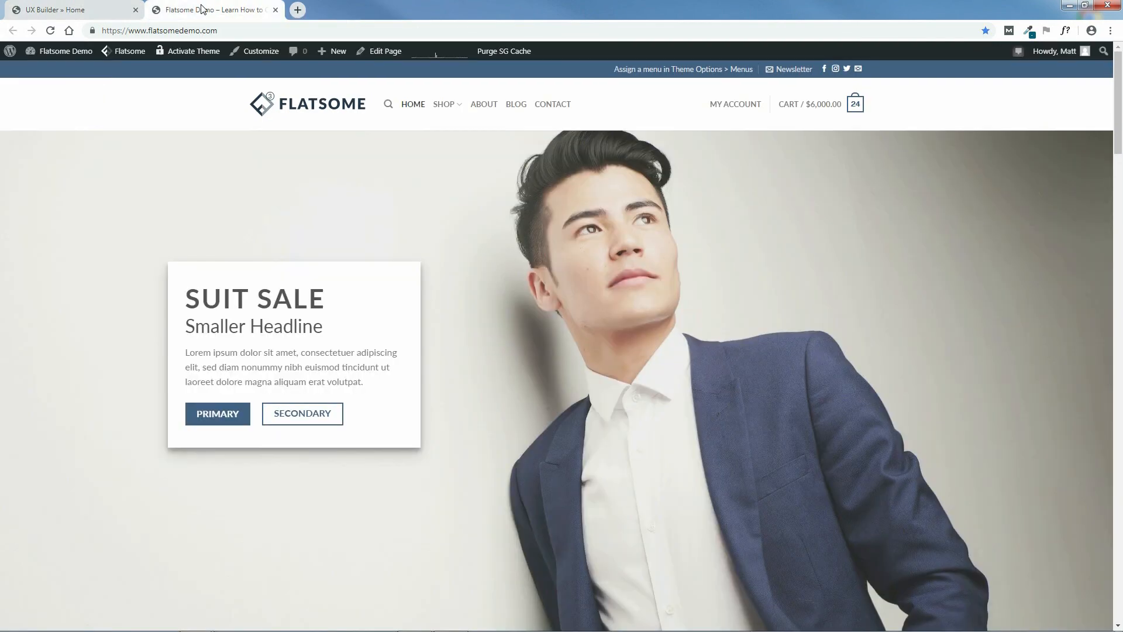
pyautogui.click(51, 31)
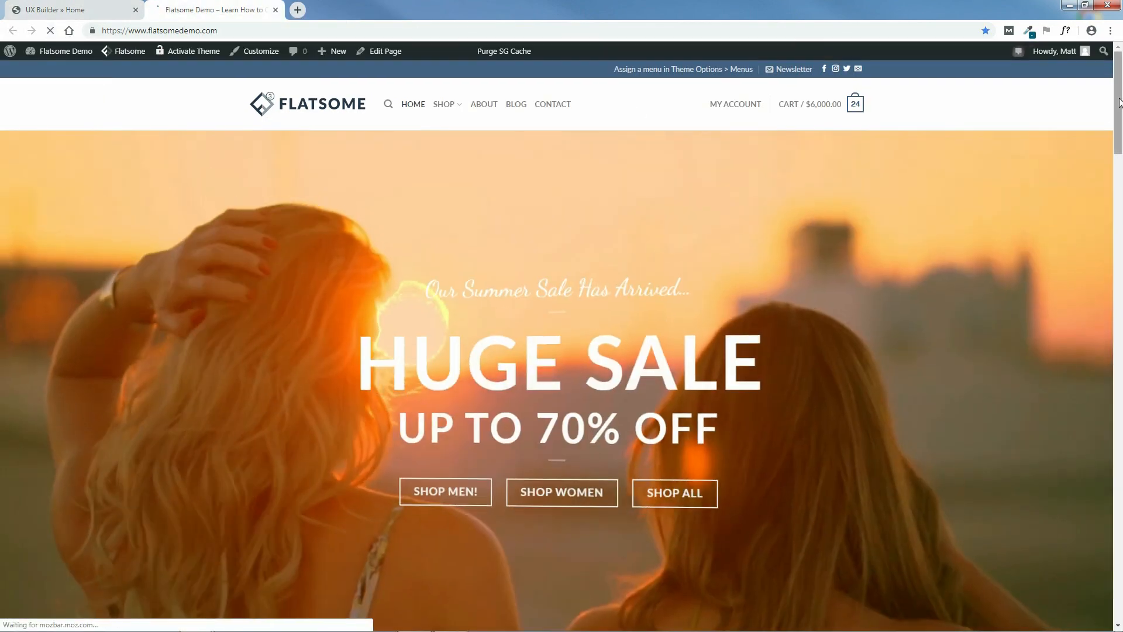
pyautogui.moveTo(1119, 103); pyautogui.dragTo(1118, 589)
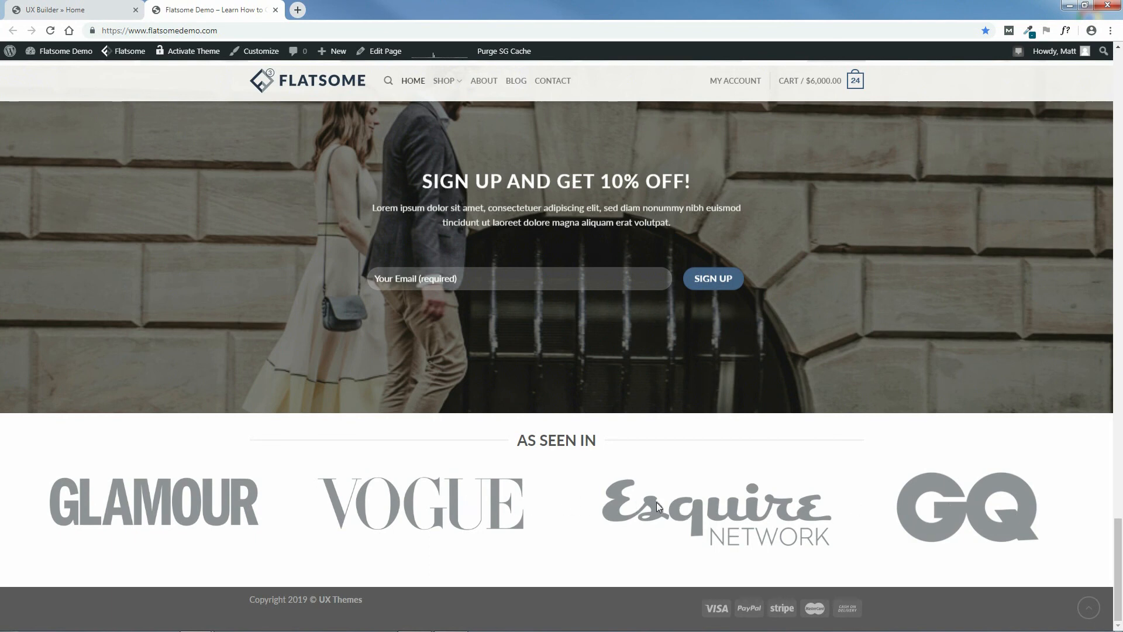
# Return to the page builder and inspect the bottom of the Home page, selecting the GQ logo image
pyautogui.click(76, 9)
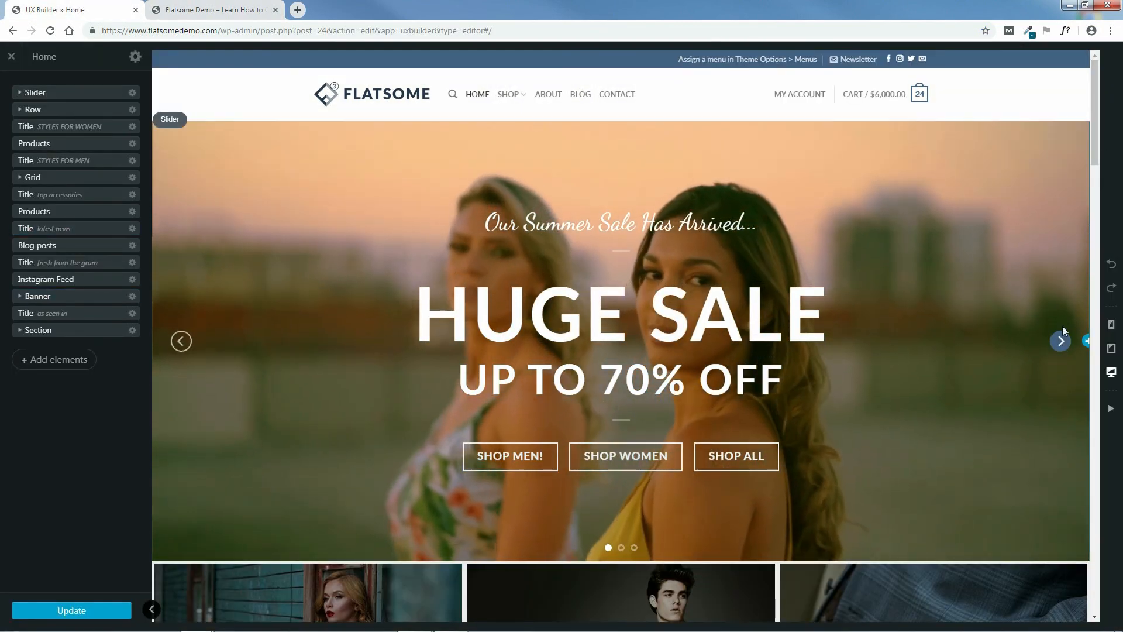
pyautogui.click(1063, 334)
pyautogui.moveTo(1095, 108); pyautogui.dragTo(1116, 615)
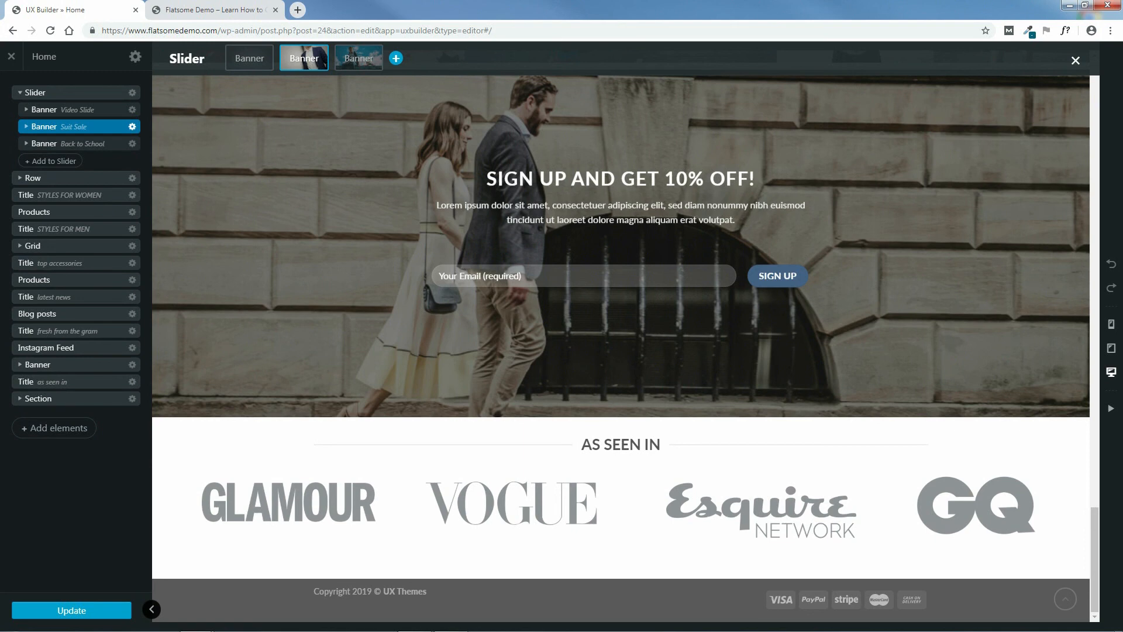
pyautogui.click(975, 504)
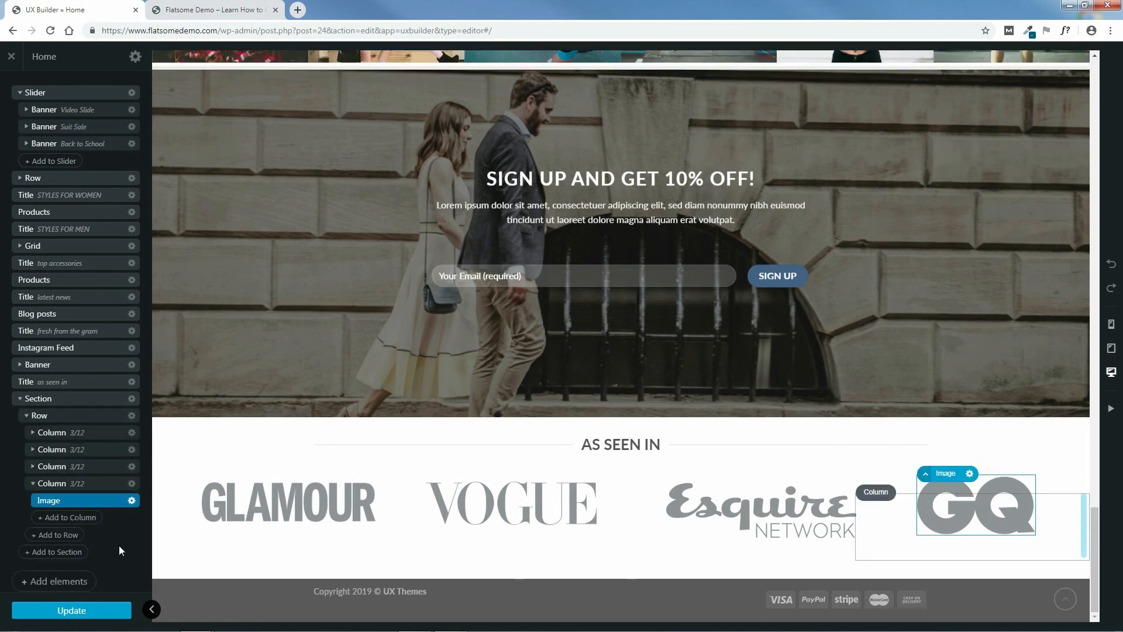
# Open the live site's theme customizer and show the Footer settings for Footer 1 and Footer 2 alongside the page's footer
pyautogui.click(202, 10)
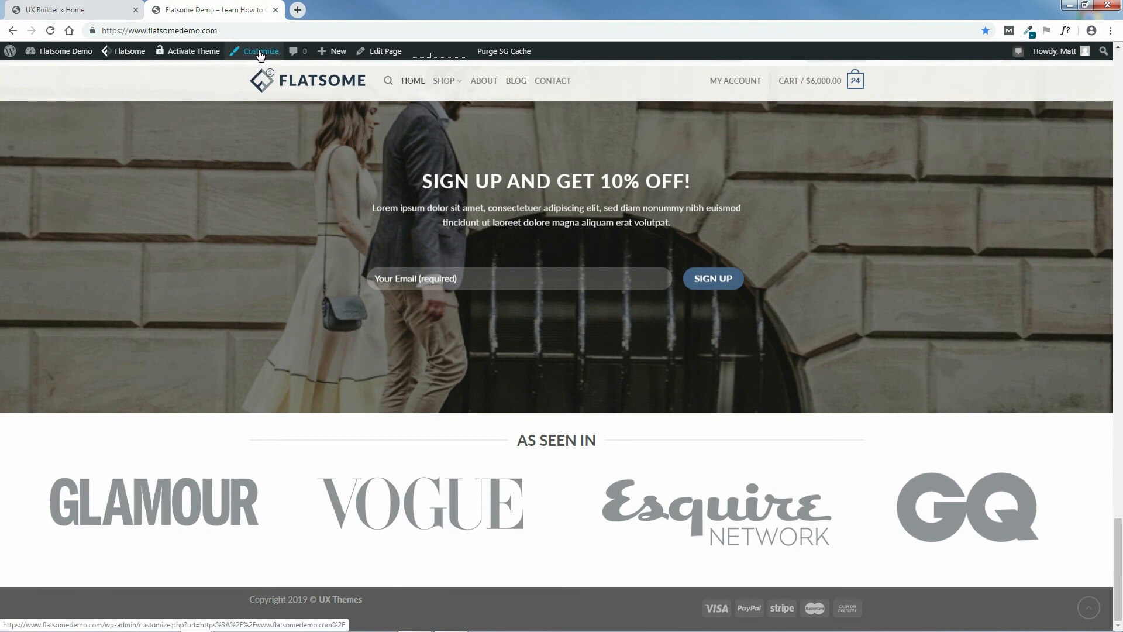
pyautogui.click(261, 52)
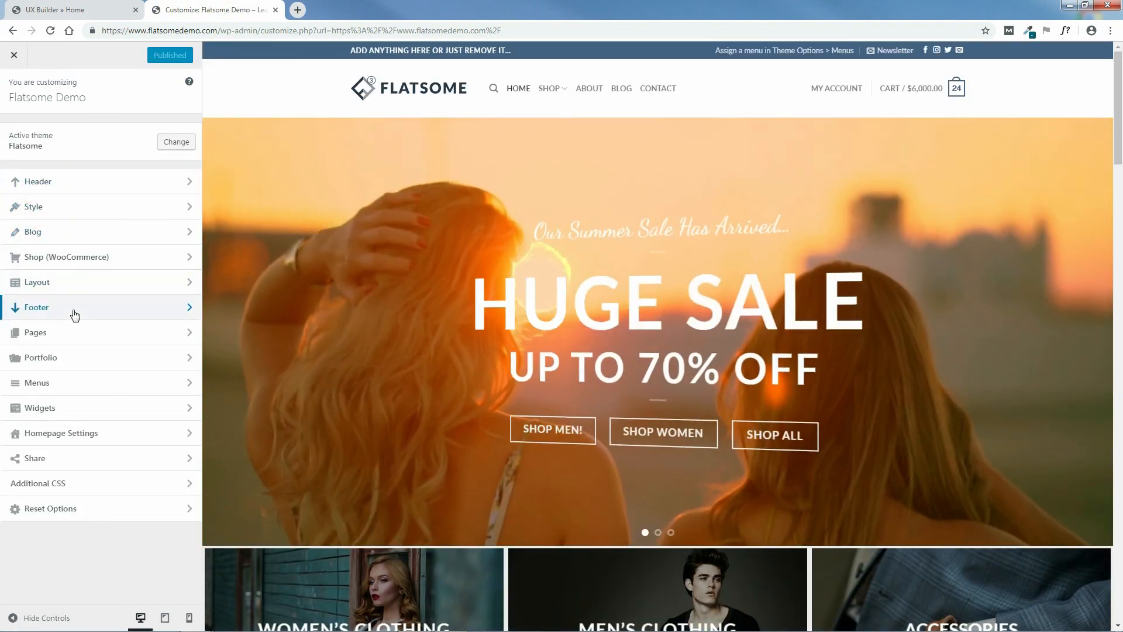
pyautogui.click(75, 316)
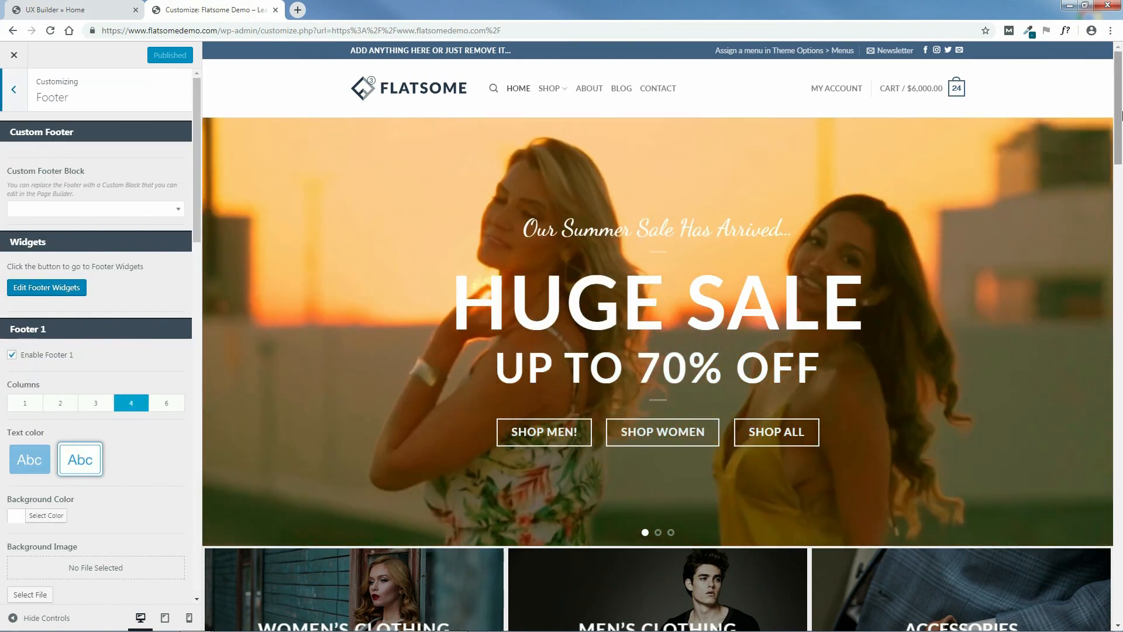
pyautogui.moveTo(1117, 124); pyautogui.dragTo(1122, 581)
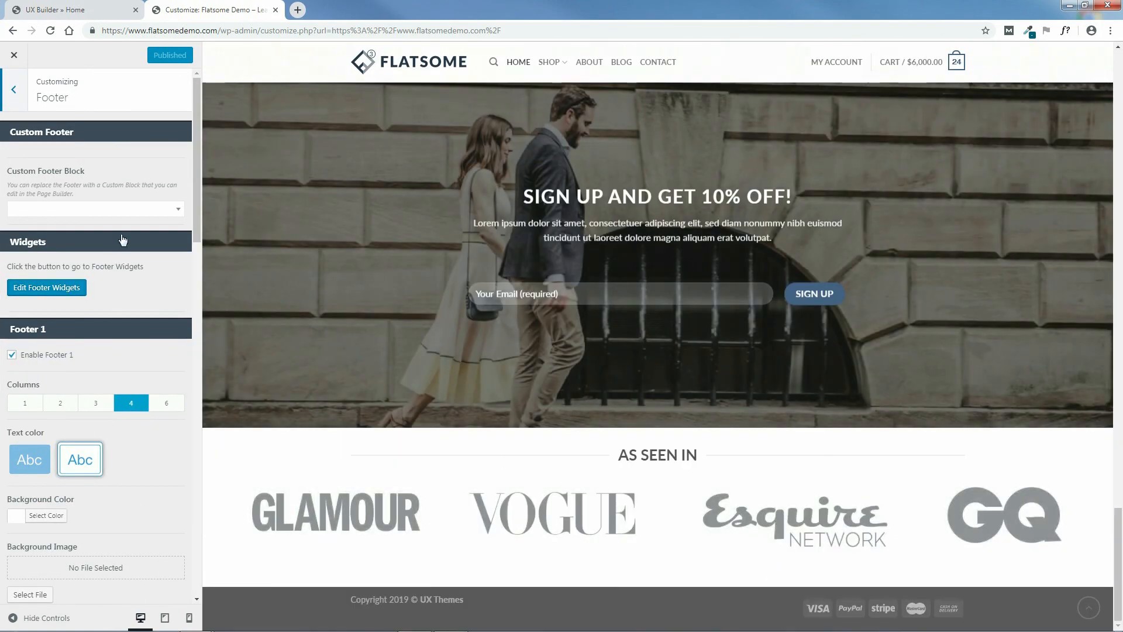
pyautogui.moveTo(198, 203); pyautogui.dragTo(202, 279)
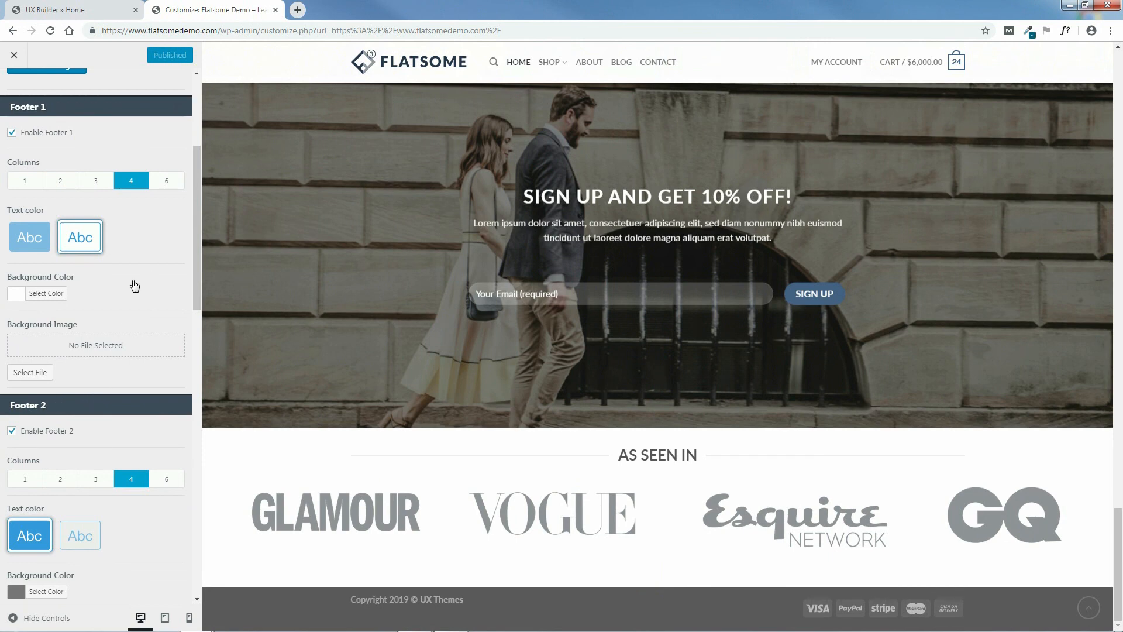
# Search Google in a new tab for "flatsome theme" and open the ThemeForest item's live preview
pyautogui.click(297, 9)
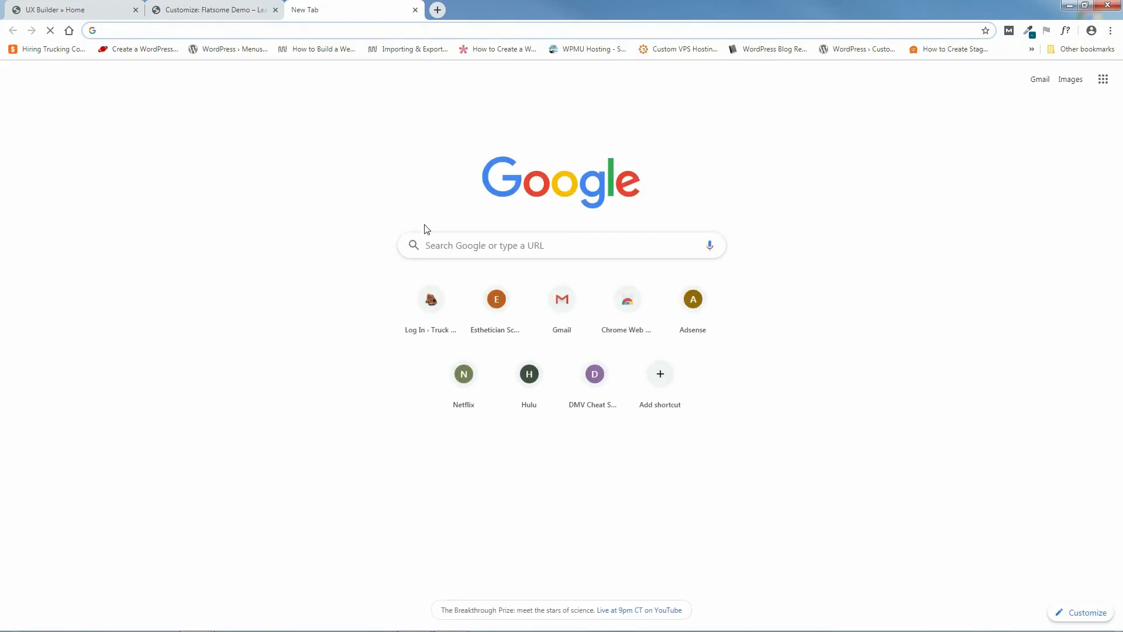
pyautogui.click(459, 243)
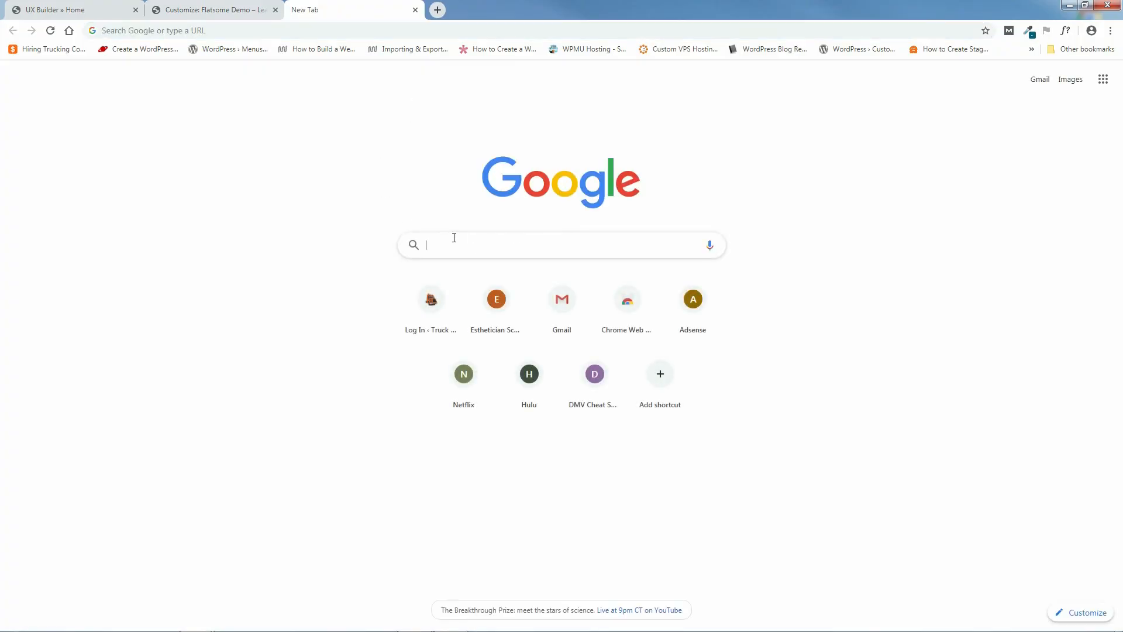
pyautogui.write('flat')
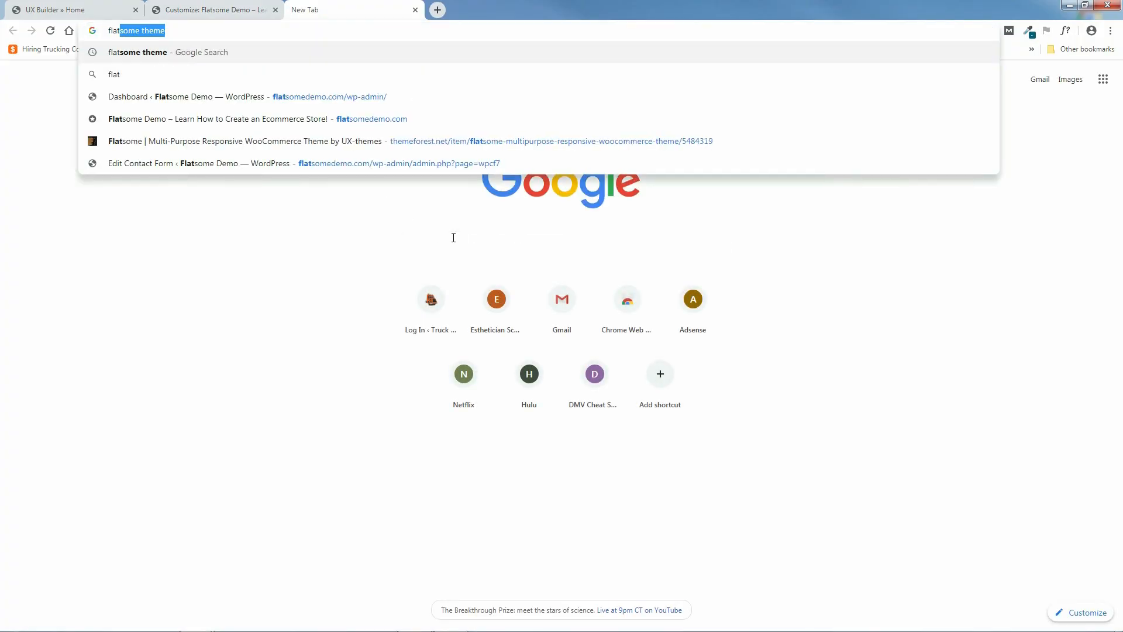
pyautogui.write('some')
pyautogui.press('Return')
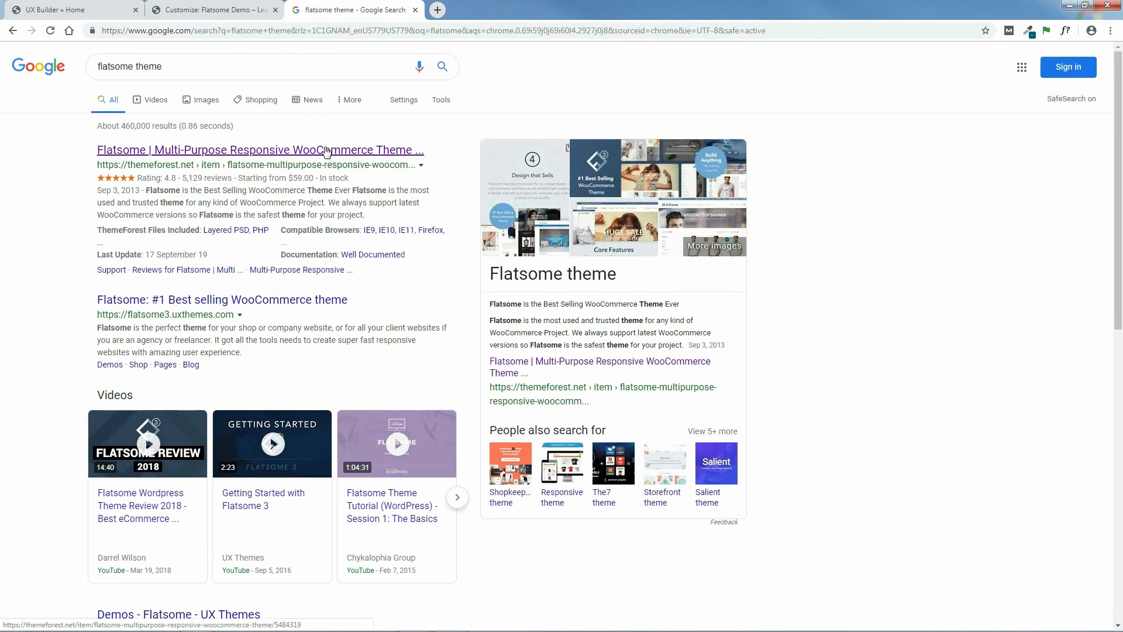
pyautogui.click(323, 151)
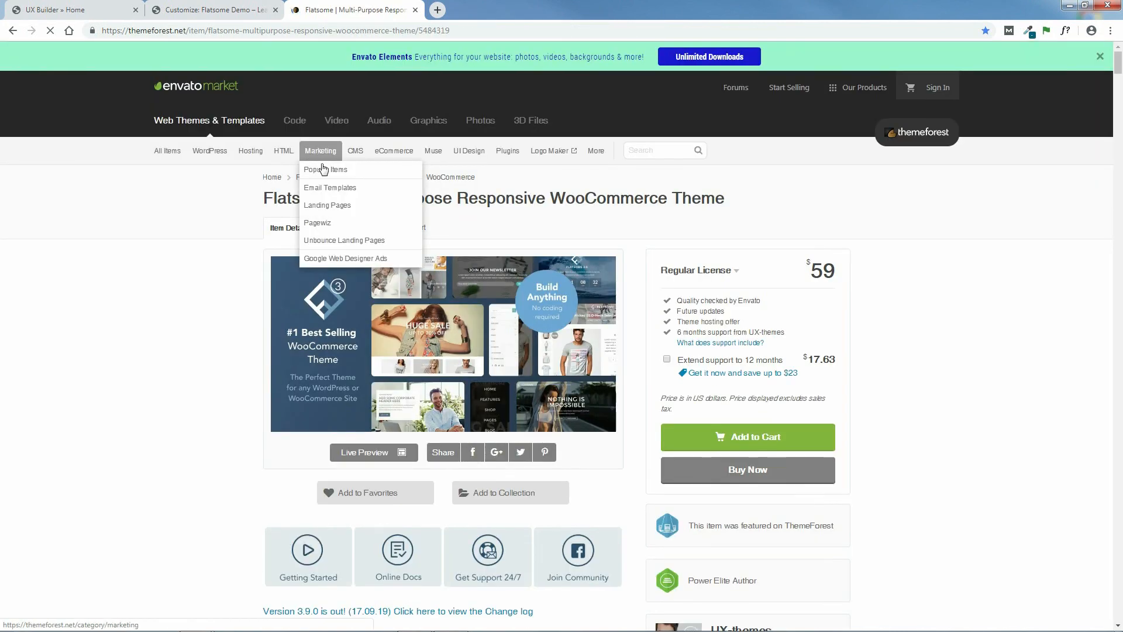
pyautogui.click(364, 451)
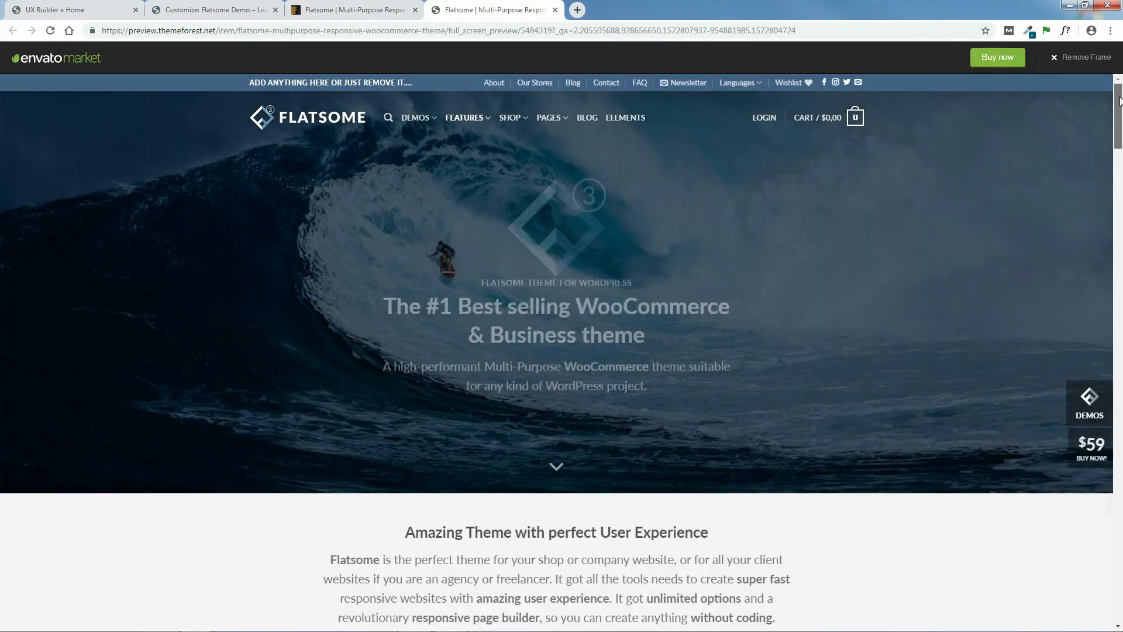
# Open the Big Sale demo, examine its two footer widget areas, and close the preview and ThemeForest tabs
pyautogui.scroll(-15, 337, 329)
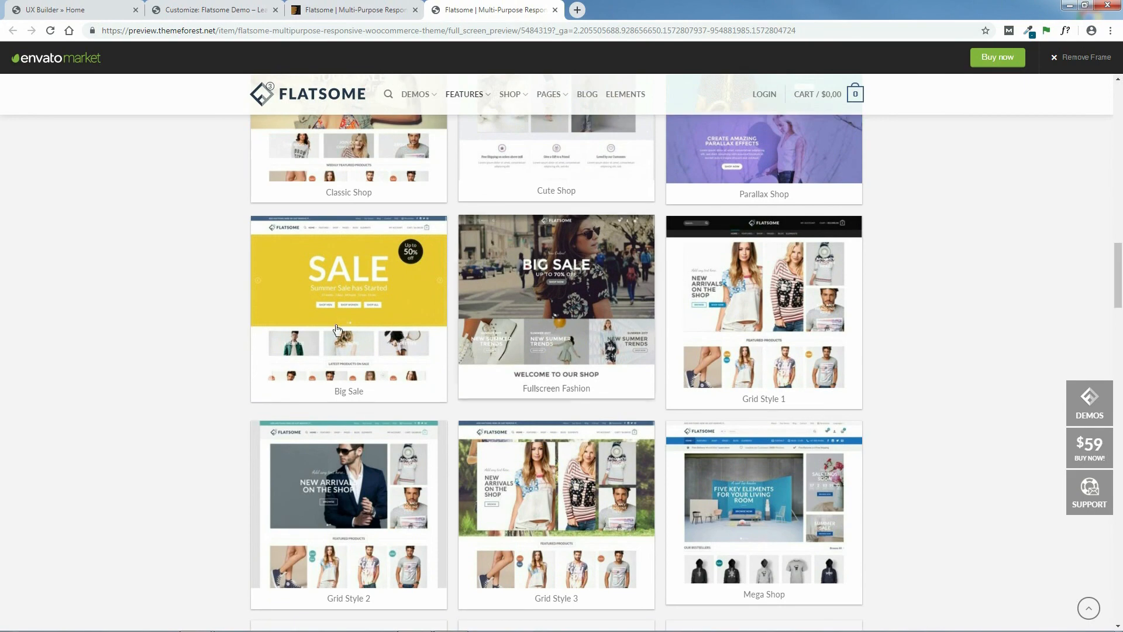
pyautogui.click(343, 290)
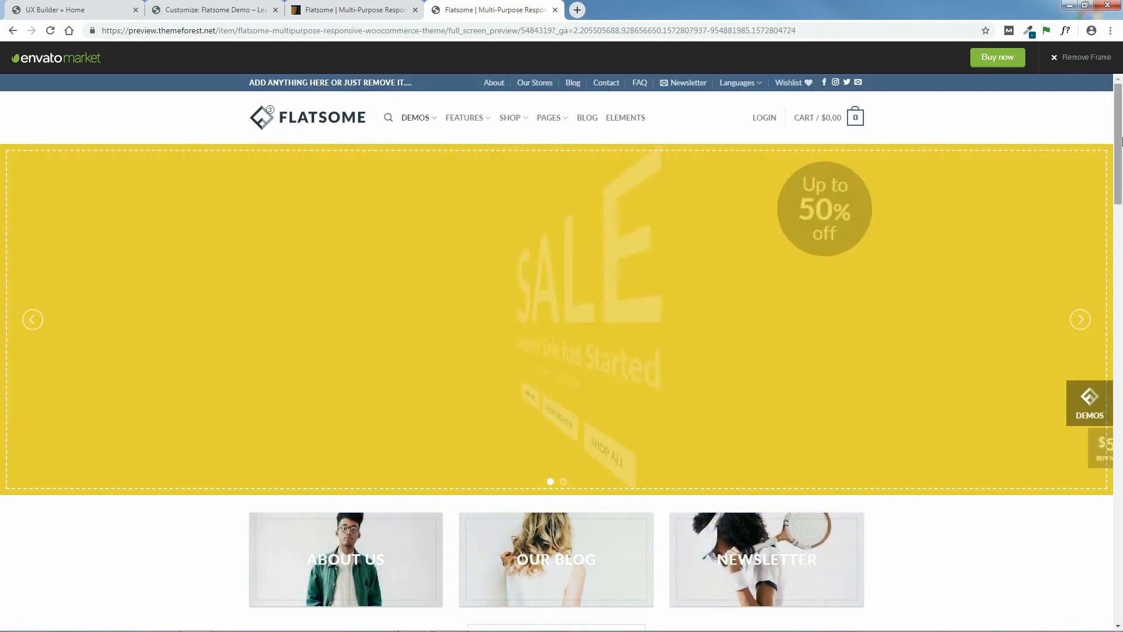
pyautogui.moveTo(1121, 140); pyautogui.dragTo(1120, 524)
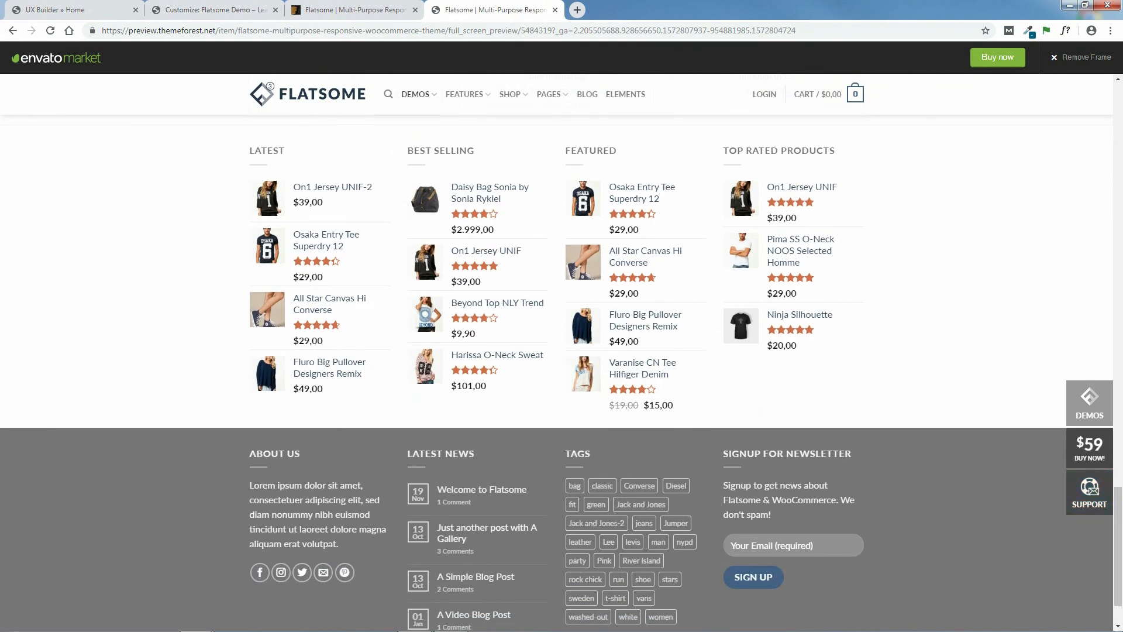
pyautogui.moveTo(1121, 545)
pyautogui.mouseDown()
pyautogui.moveTo(1120, 562)
pyautogui.moveTo(1120, 541)
pyautogui.mouseUp()
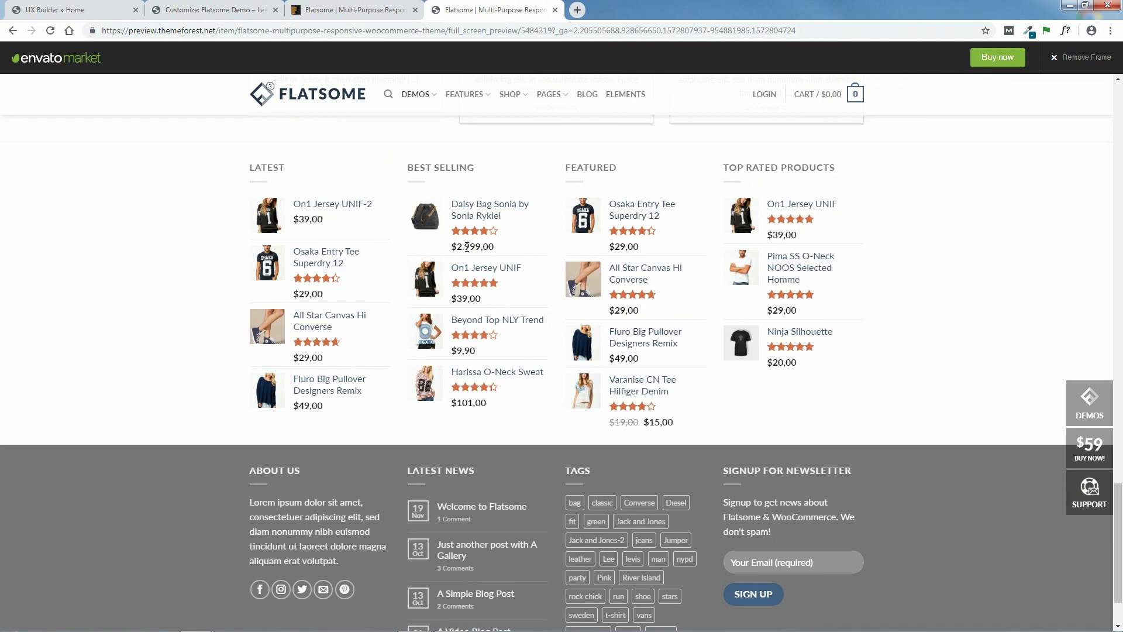
pyautogui.scroll(-2, 1120, 544)
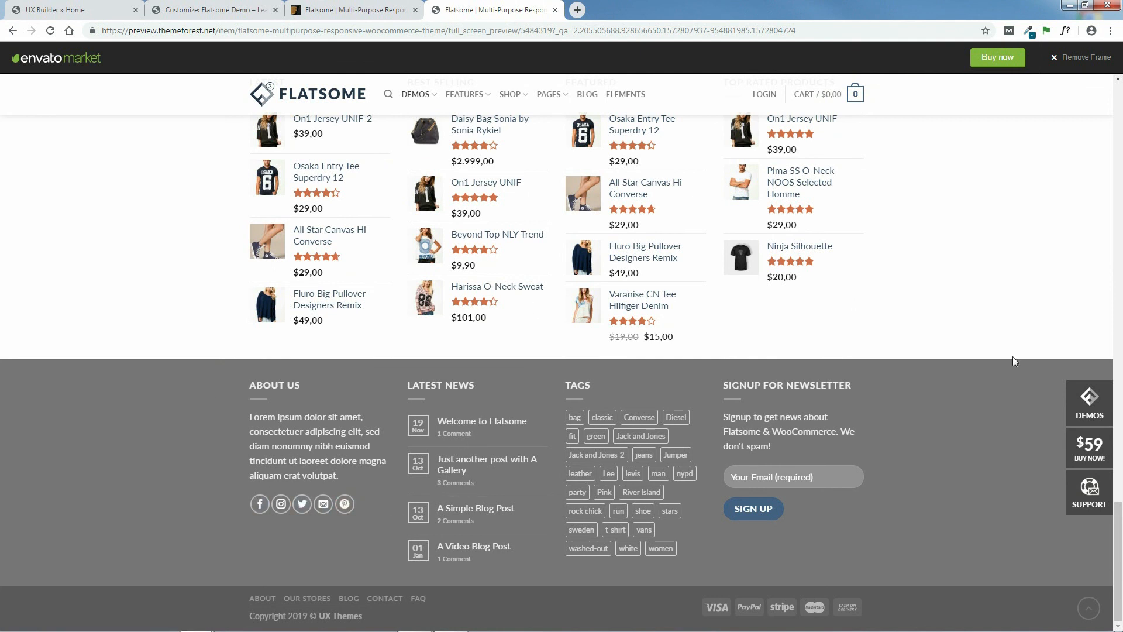
pyautogui.scroll(2, 1121, 531)
pyautogui.moveTo(1122, 532); pyautogui.dragTo(1121, 539)
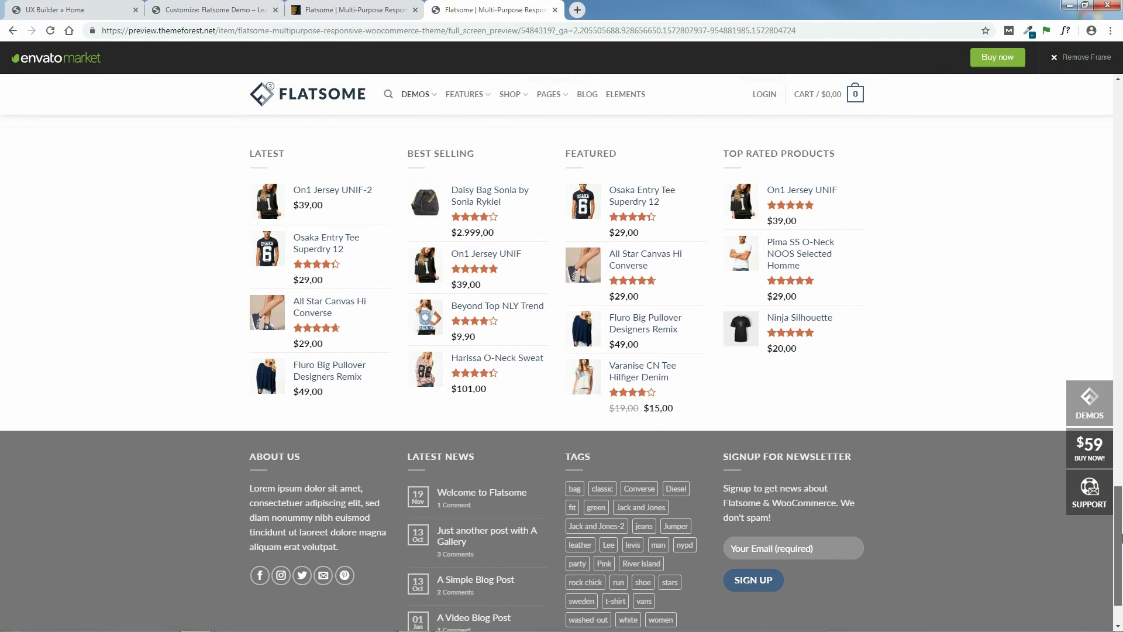
pyautogui.click(555, 10)
pyautogui.click(416, 10)
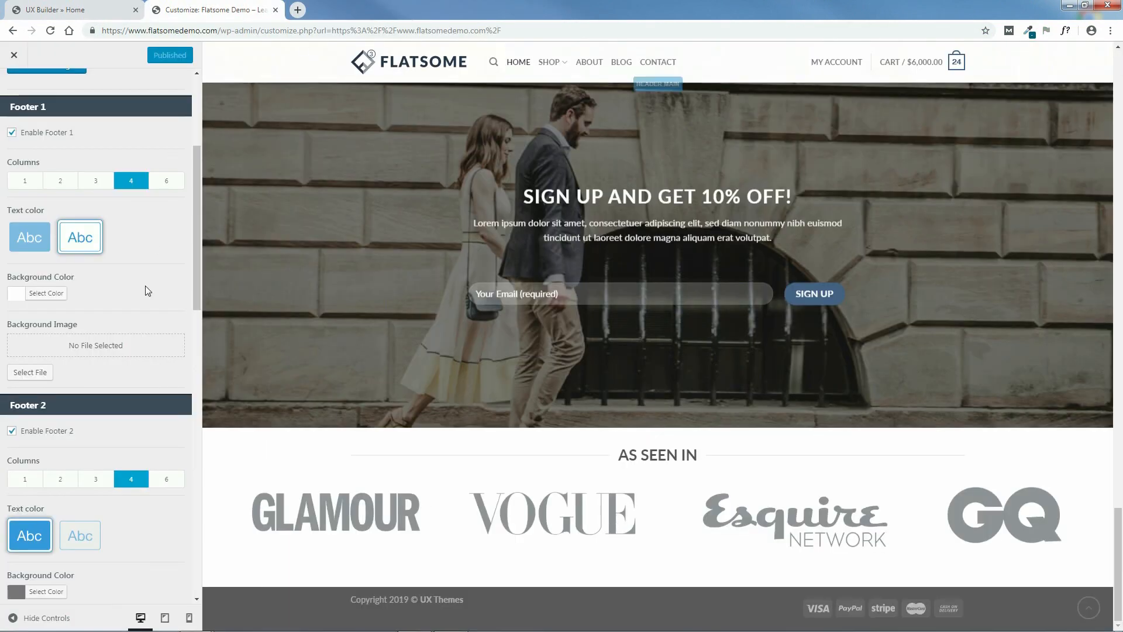
# Disable Footer 2 and open the background color selector for Footer 1
pyautogui.click(14, 436)
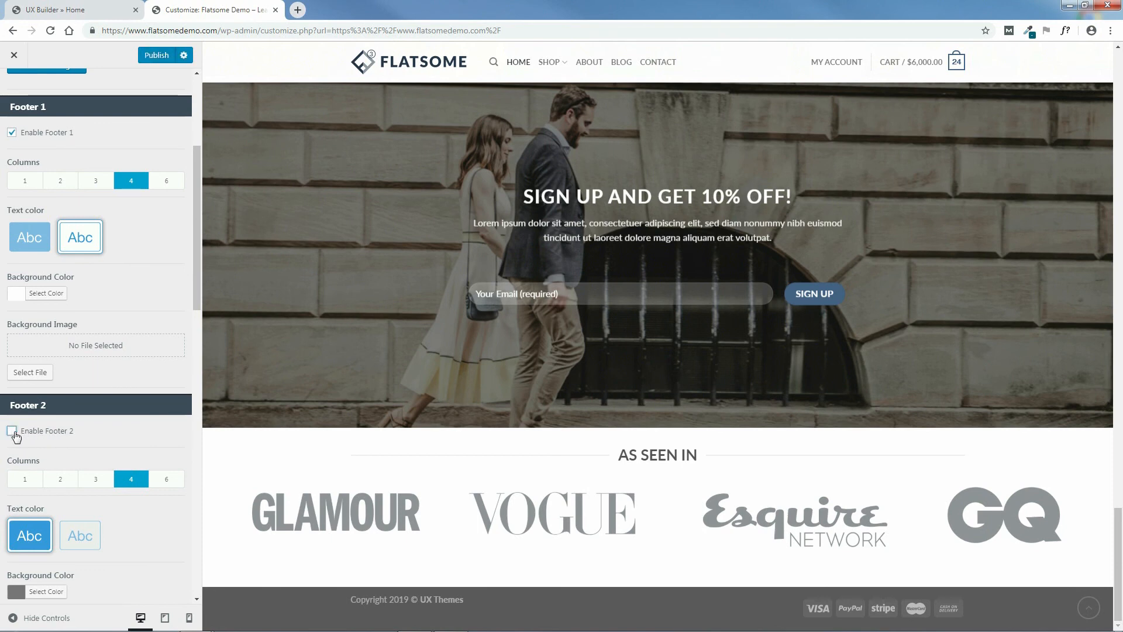
pyautogui.moveTo(196, 290); pyautogui.dragTo(200, 295)
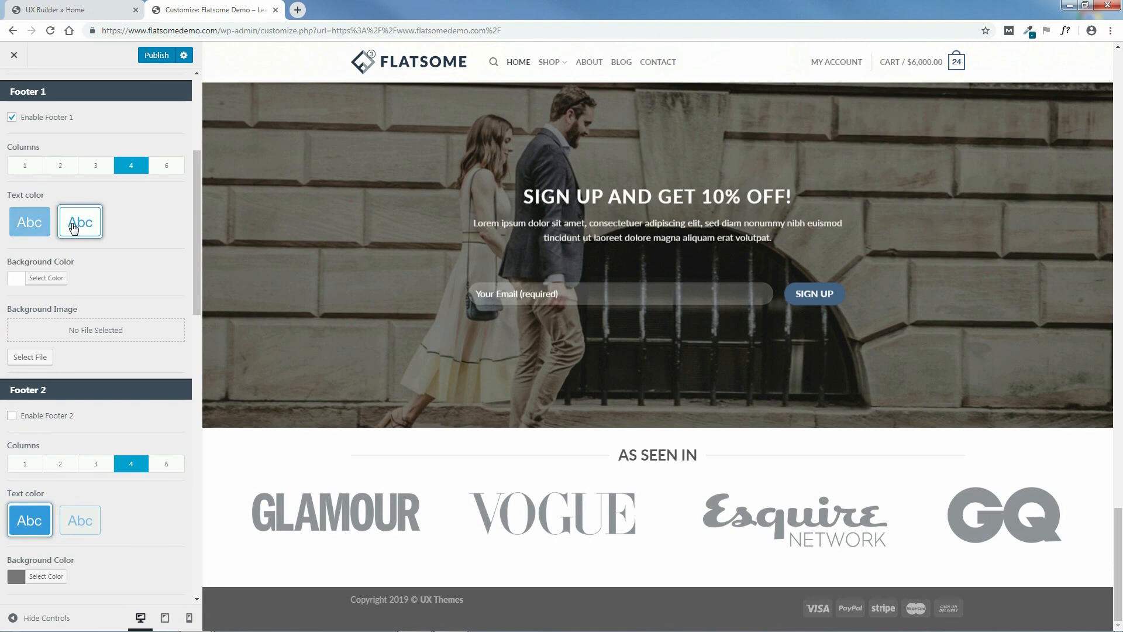
pyautogui.click(46, 278)
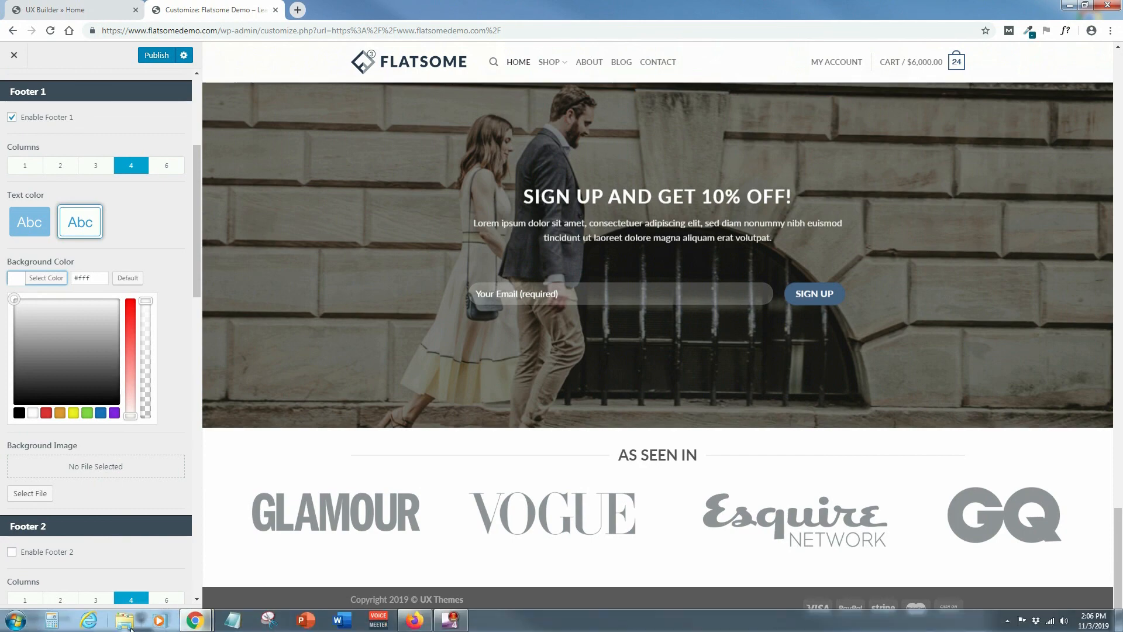
# Open the "FOOTER WIDGETS - TEXT FILES" folder in Flatsome Course's HOME PAGE folder on the Samsung 860 QVO (E:) drive
pyautogui.click(124, 620)
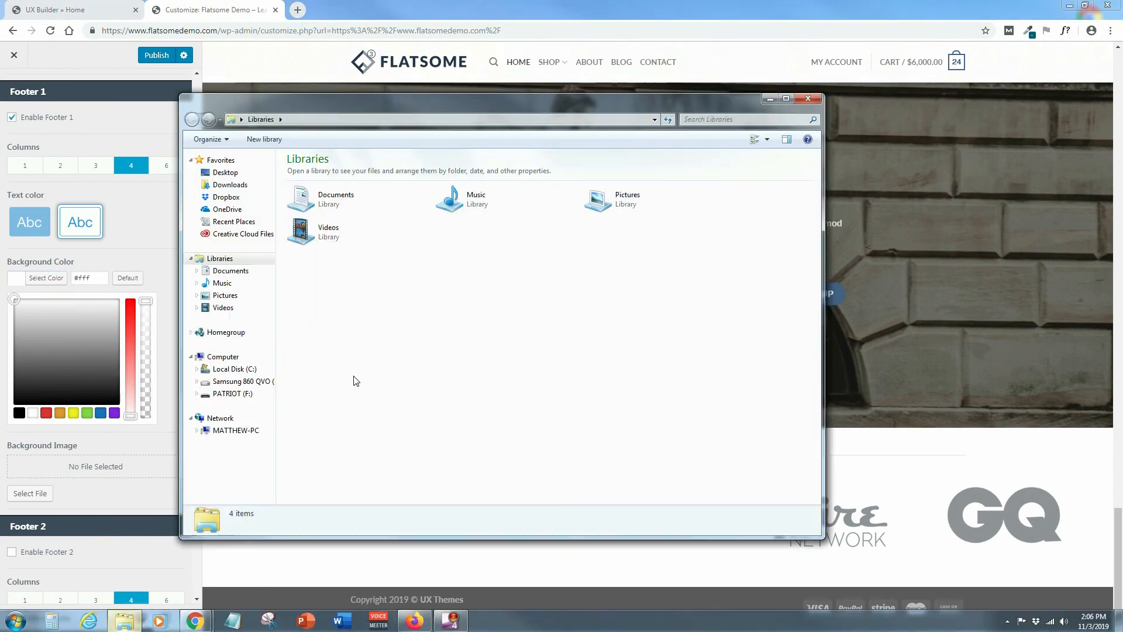
pyautogui.click(245, 382)
pyautogui.doubleClick(322, 158)
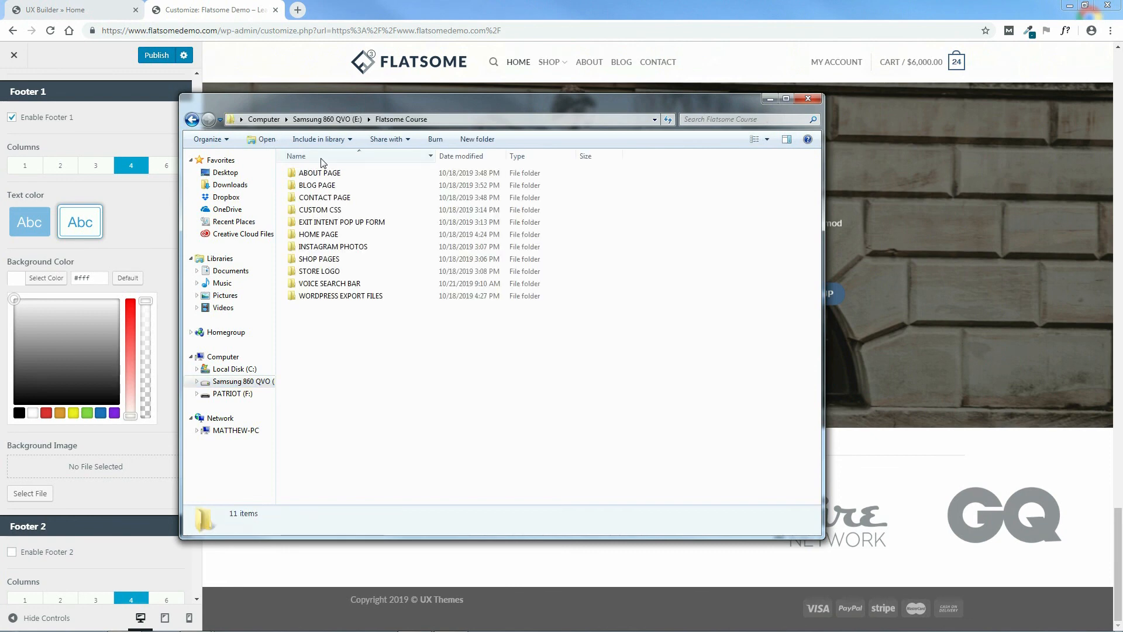
pyautogui.doubleClick(322, 235)
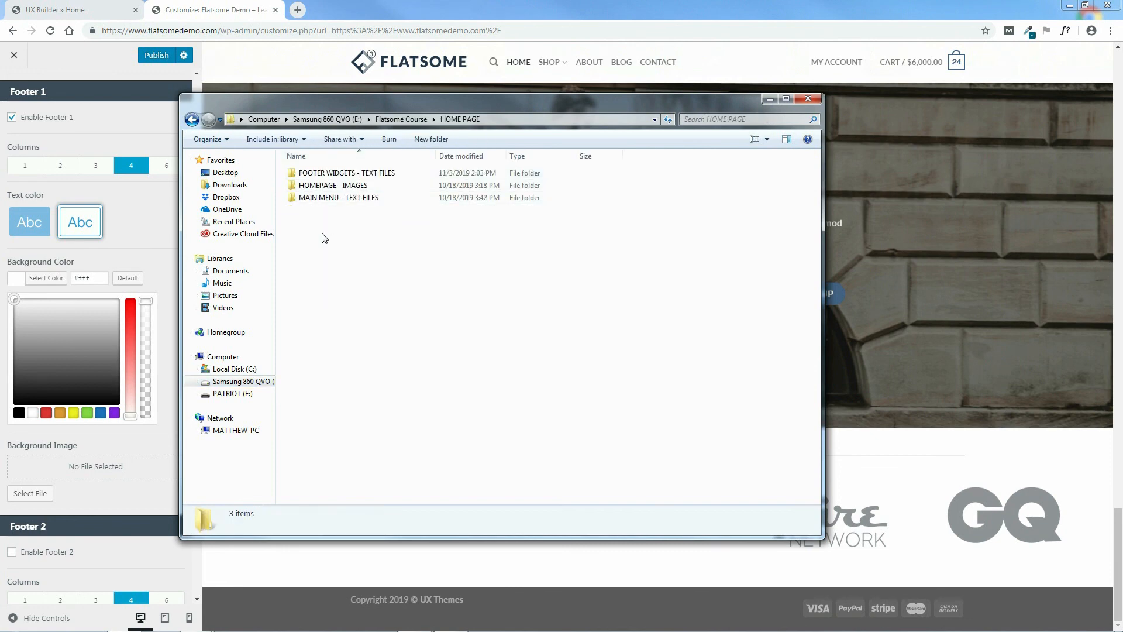
pyautogui.doubleClick(320, 199)
pyautogui.click(191, 120)
pyautogui.doubleClick(331, 175)
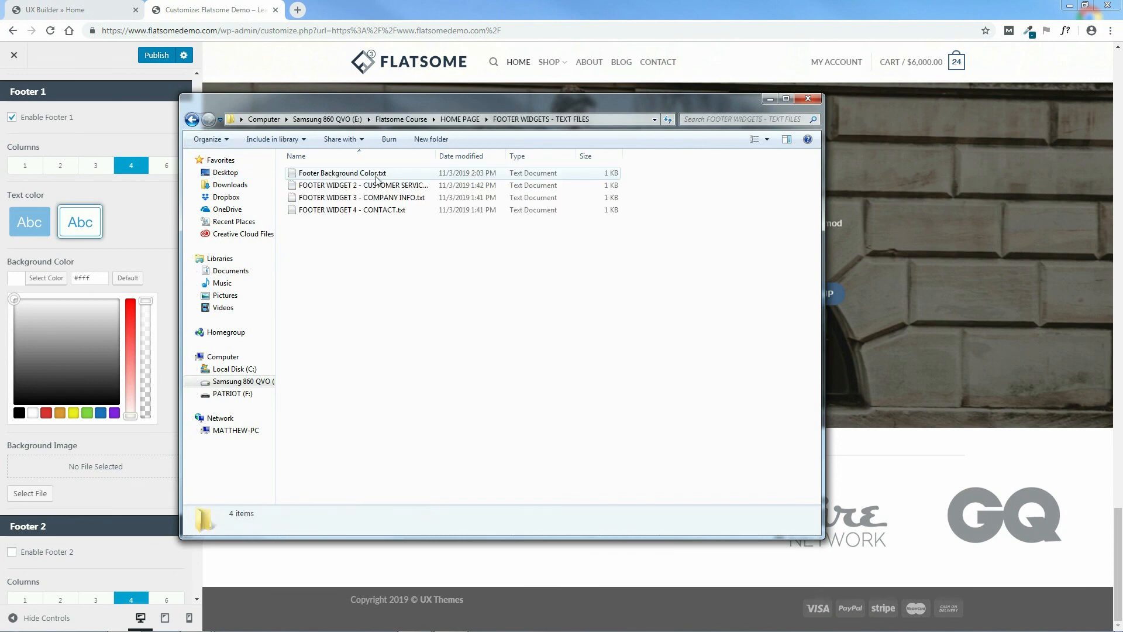
# Copy the color code #212a2f from Footer Background Color.txt, close the file and minimize the folder window
pyautogui.doubleClick(342, 178)
pyautogui.moveTo(257, 193); pyautogui.dragTo(214, 193)
pyautogui.rightClick(228, 192)
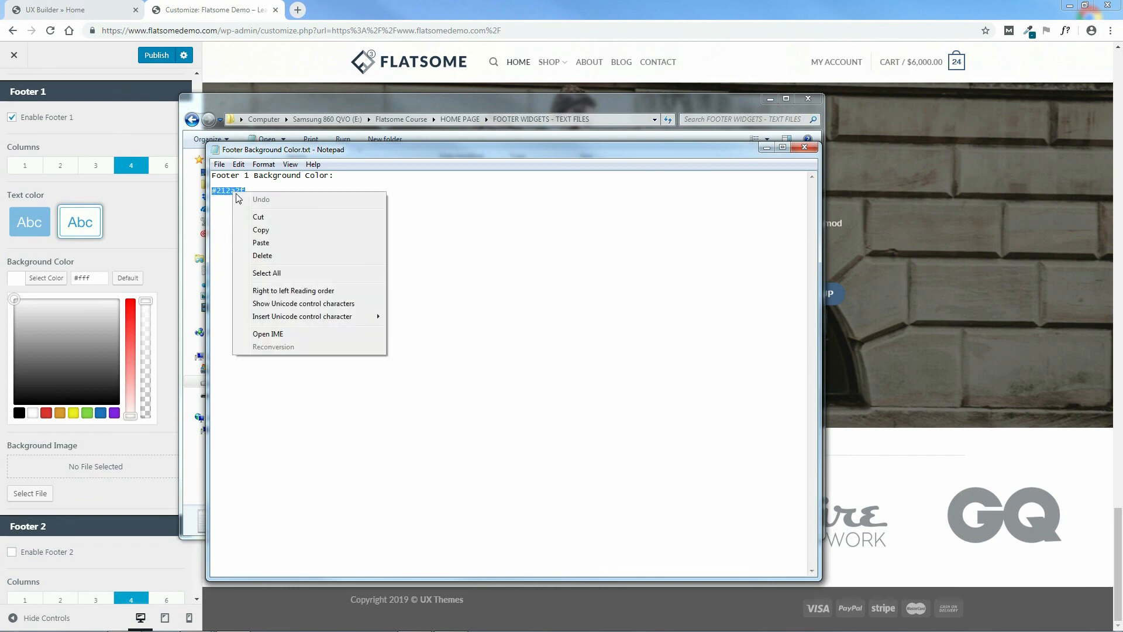
pyautogui.click(264, 227)
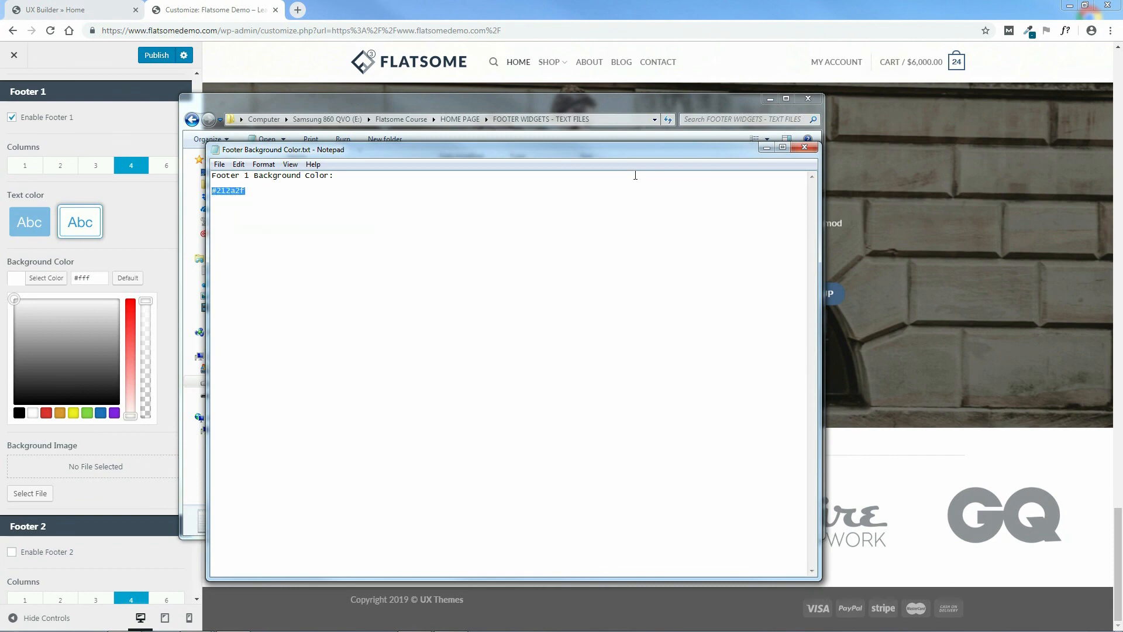
pyautogui.click(799, 149)
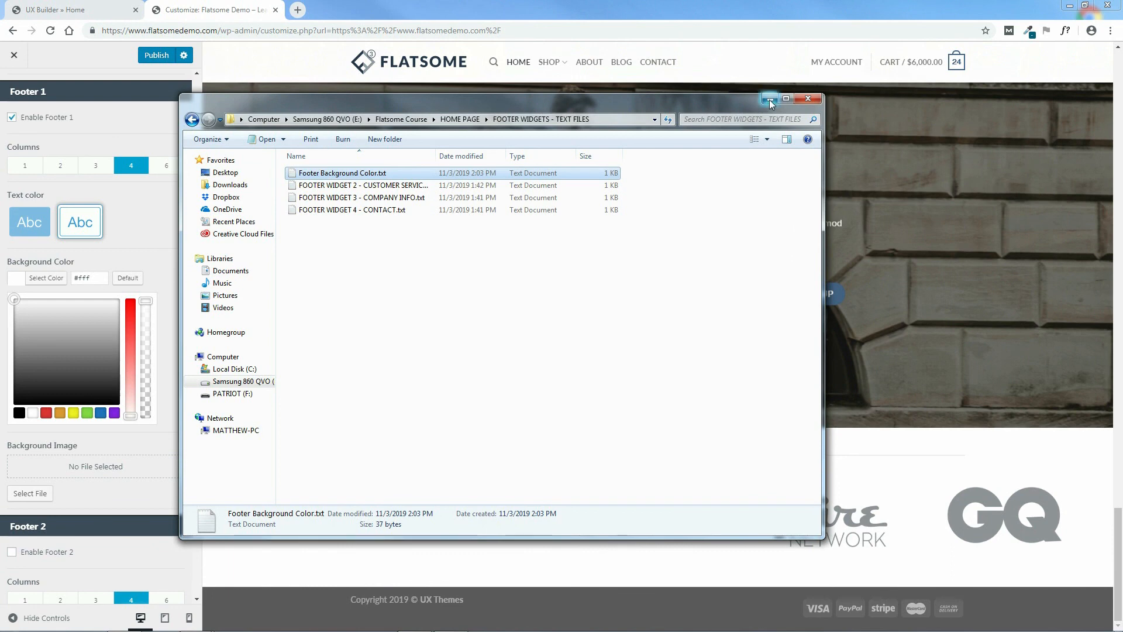
pyautogui.click(770, 99)
# Replace Footer 1's background color with the copied code #212a2f and collapse the color selector
pyautogui.moveTo(92, 277); pyautogui.dragTo(85, 279)
pyautogui.press('BackSpace')
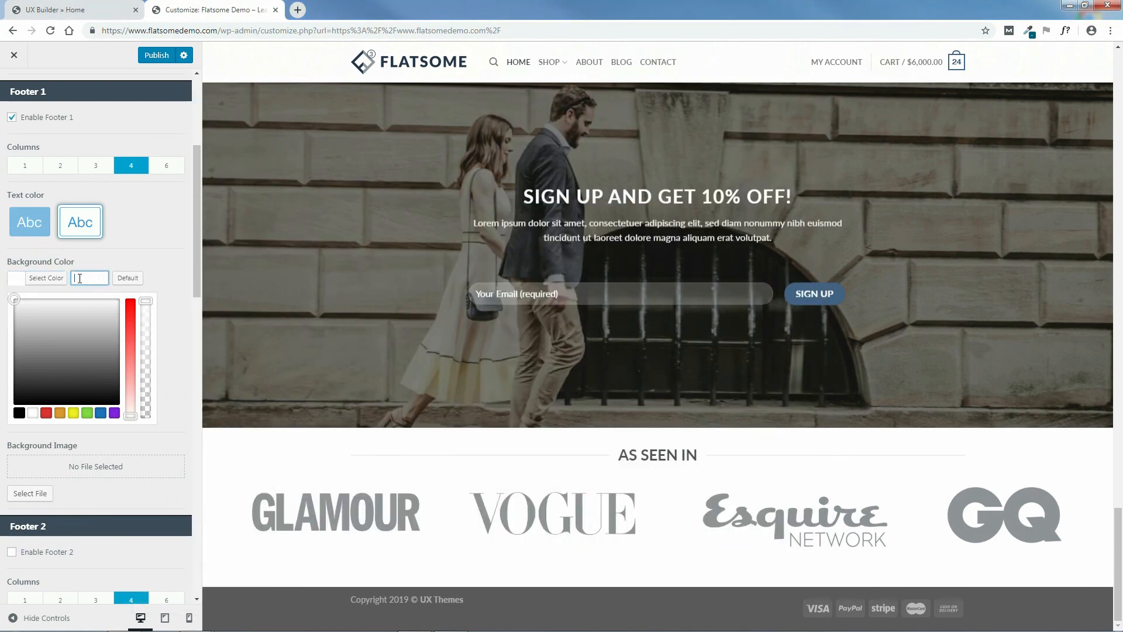
pyautogui.rightClick(84, 279)
pyautogui.click(105, 350)
pyautogui.click(162, 277)
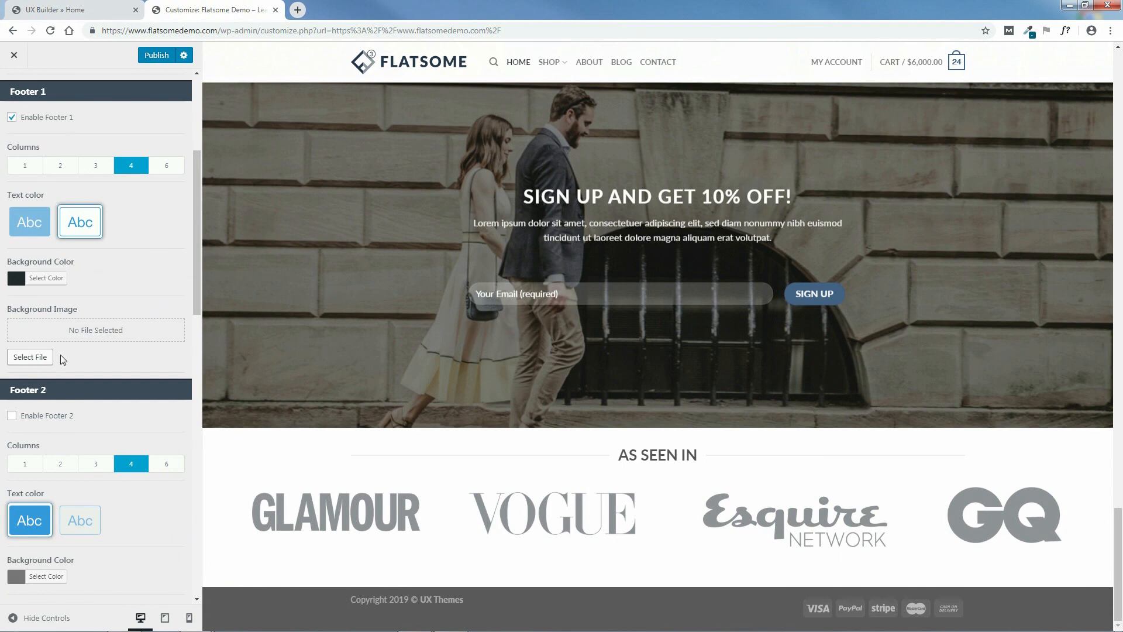
# Try red #dd3333 as the Absolute Footer's background color, and clear it again
pyautogui.moveTo(198, 270); pyautogui.dragTo(209, 363)
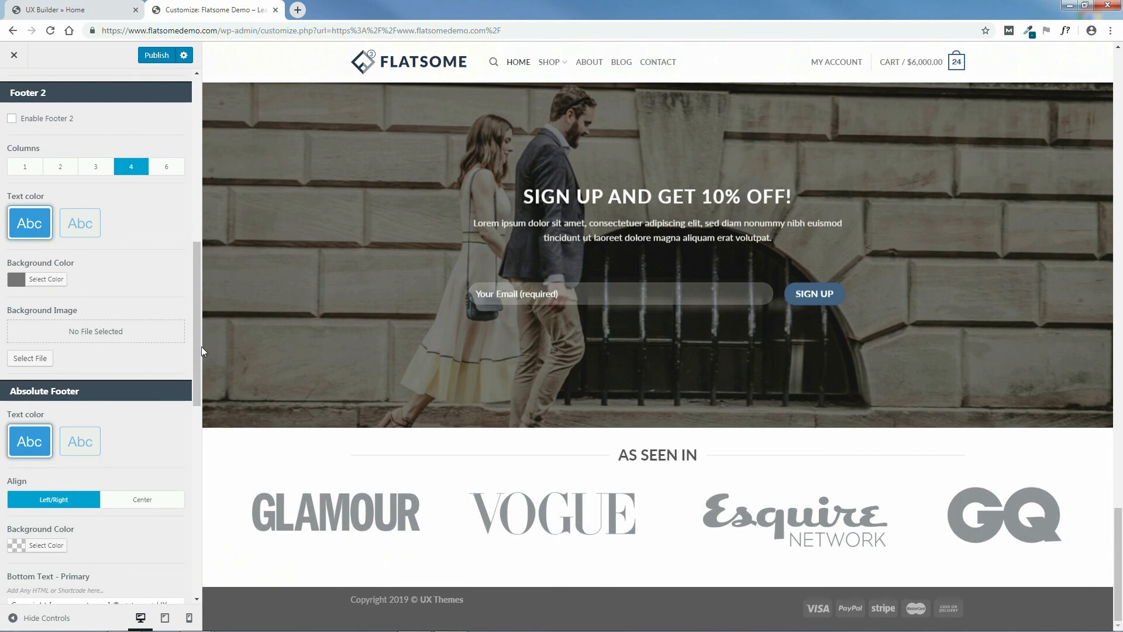
pyautogui.moveTo(198, 339); pyautogui.dragTo(194, 419)
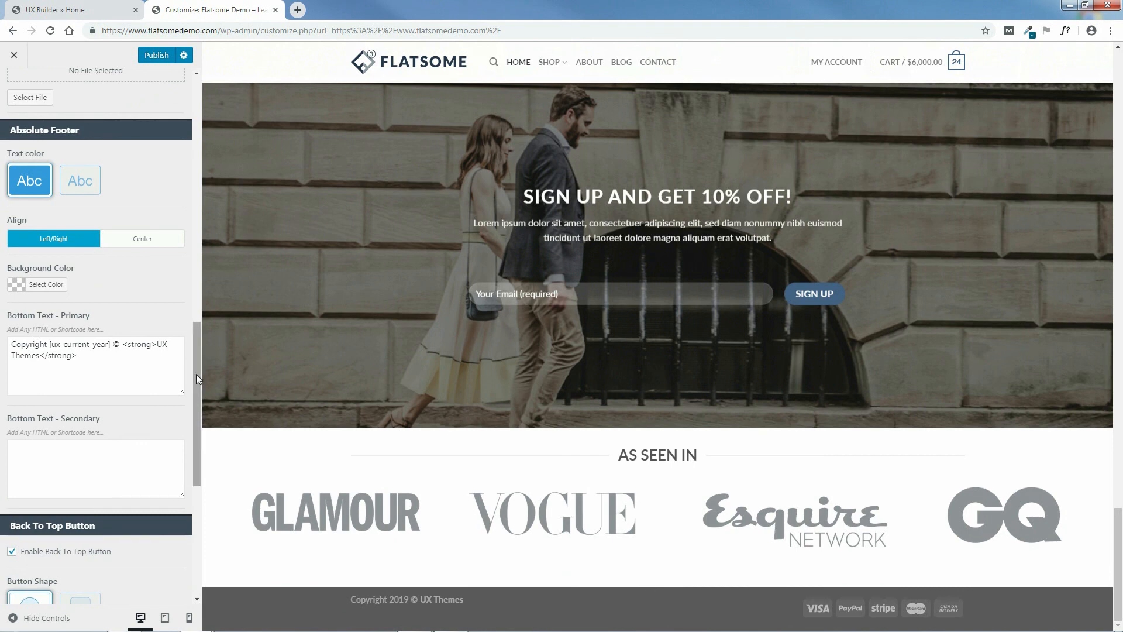
pyautogui.click(21, 287)
pyautogui.click(46, 419)
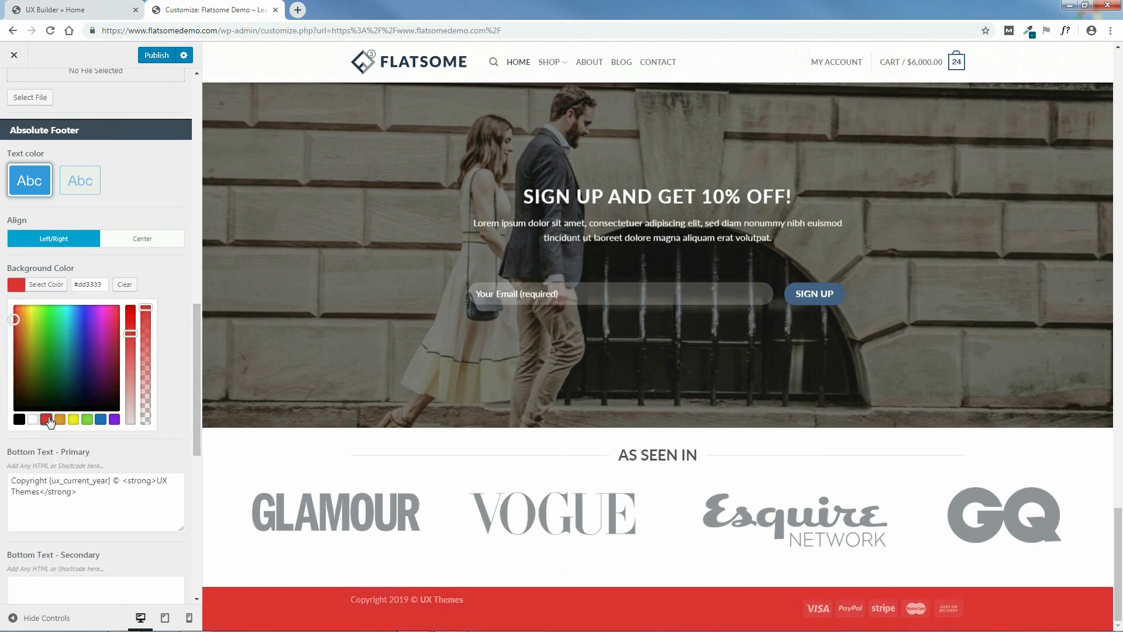
pyautogui.click(124, 284)
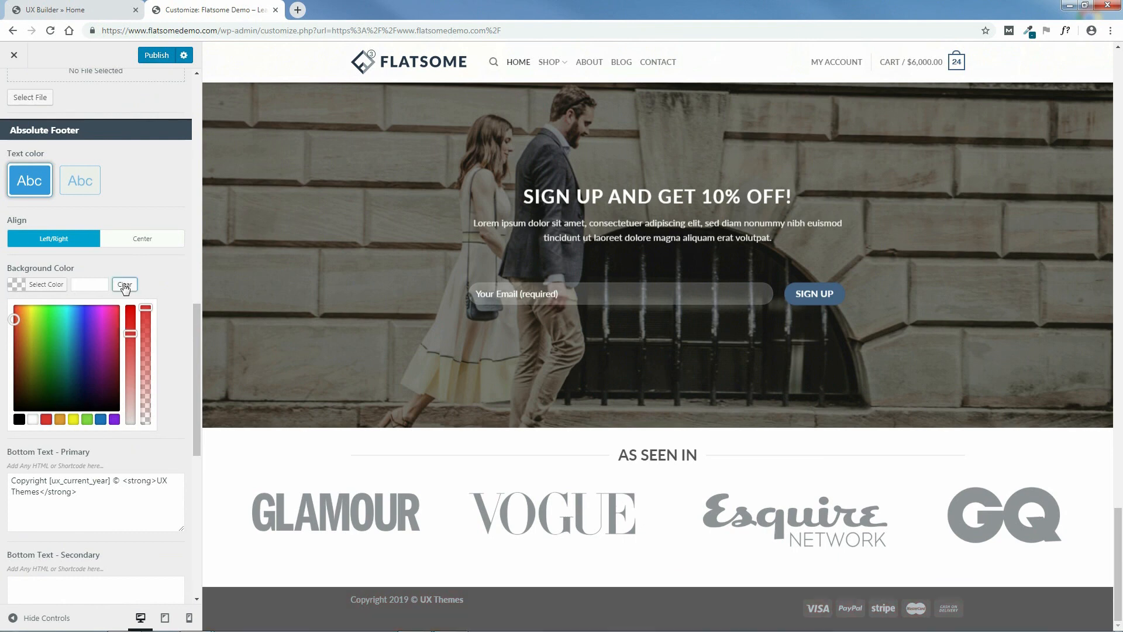
pyautogui.click(168, 295)
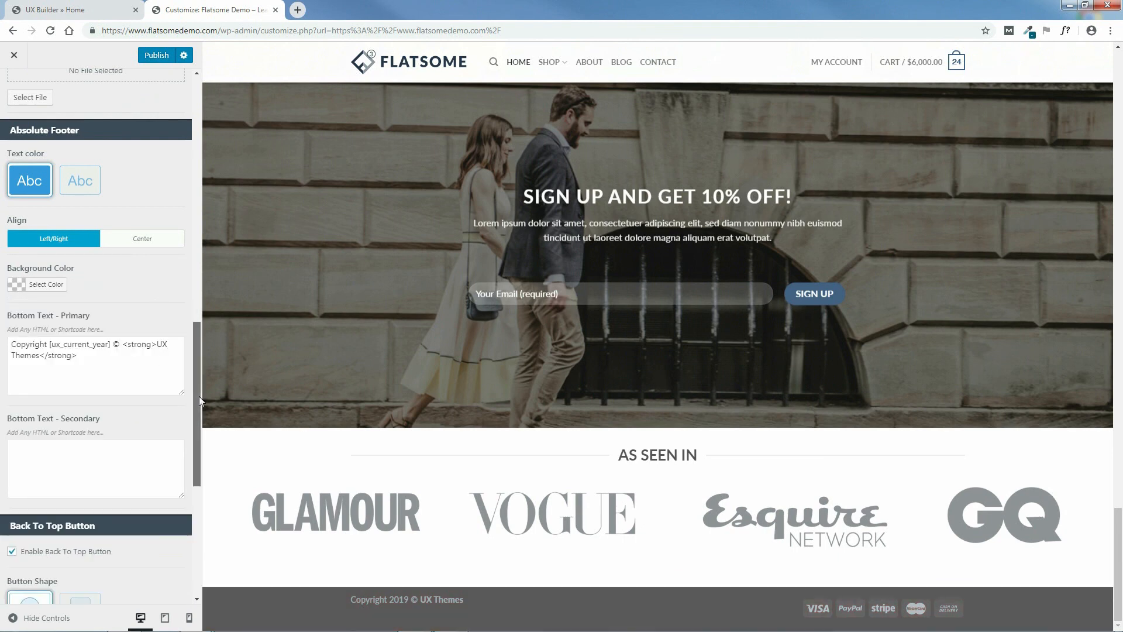
# Look through the remaining Absolute Footer, Back To Top Button and Footer HTML options, and publish the footer changes
pyautogui.scroll(-3, 199, 395)
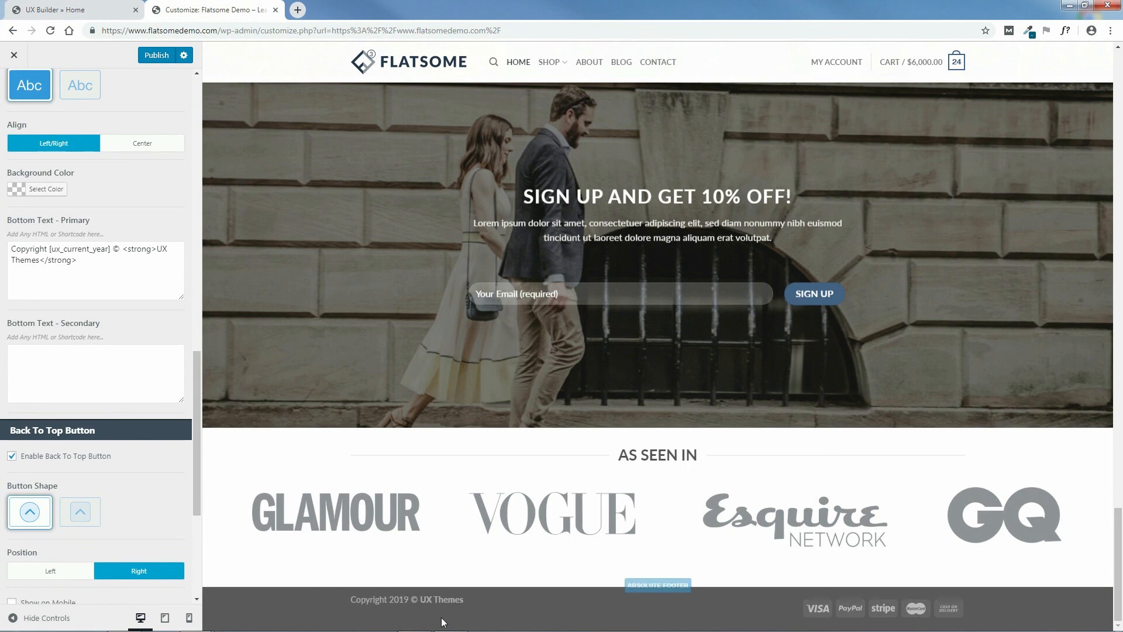
pyautogui.moveTo(198, 374); pyautogui.dragTo(204, 454)
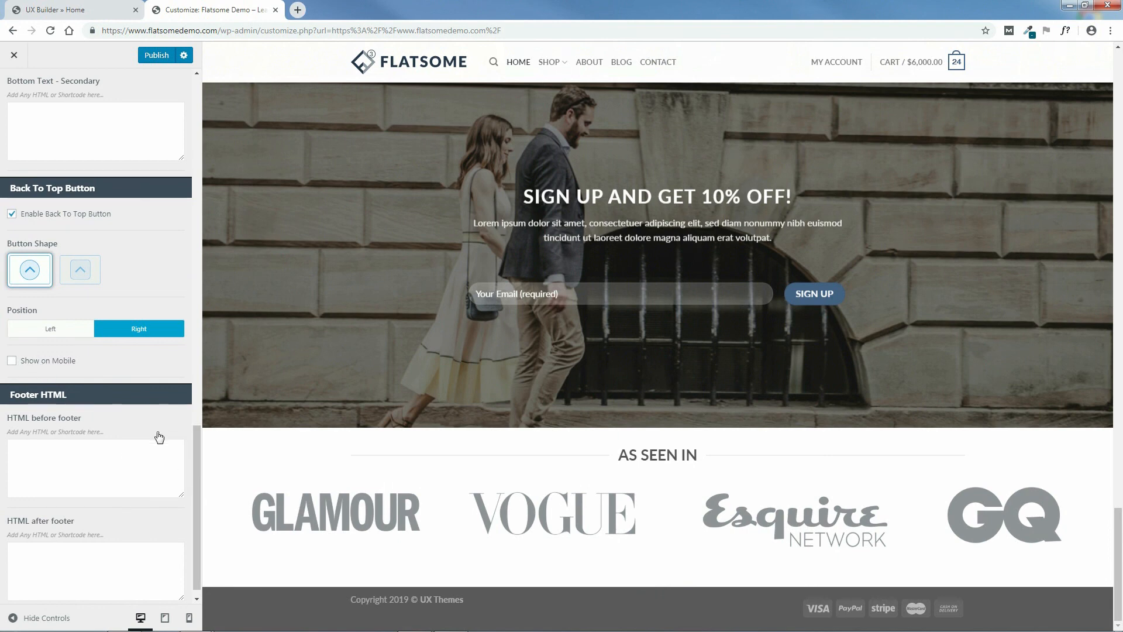
pyautogui.scroll(-1, 195, 486)
pyautogui.moveTo(192, 430); pyautogui.dragTo(188, 109)
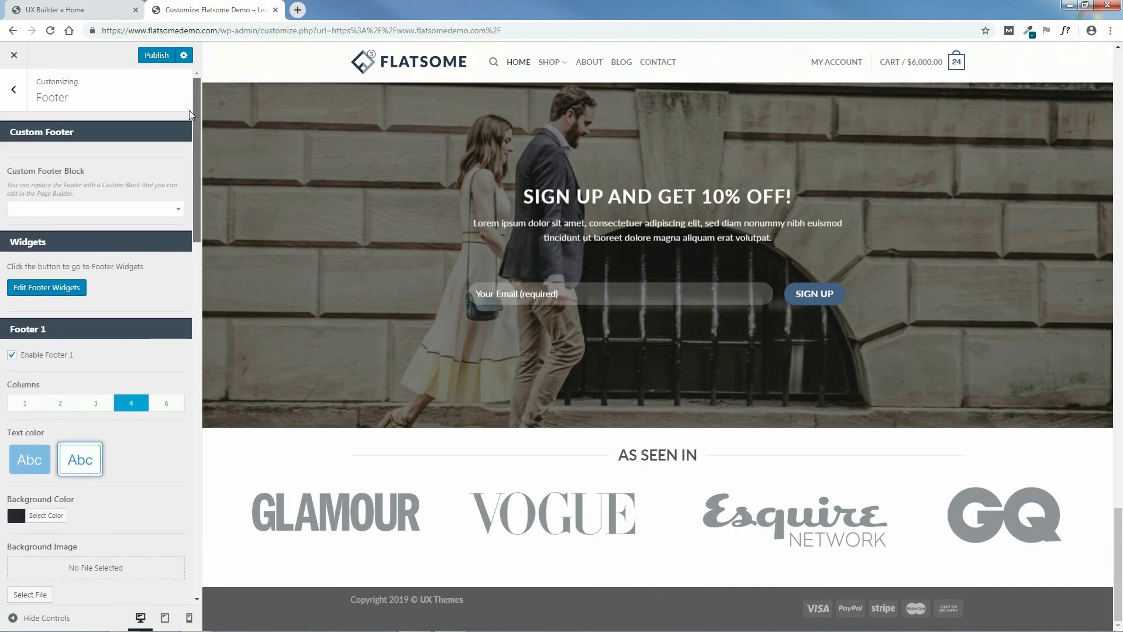
pyautogui.click(155, 54)
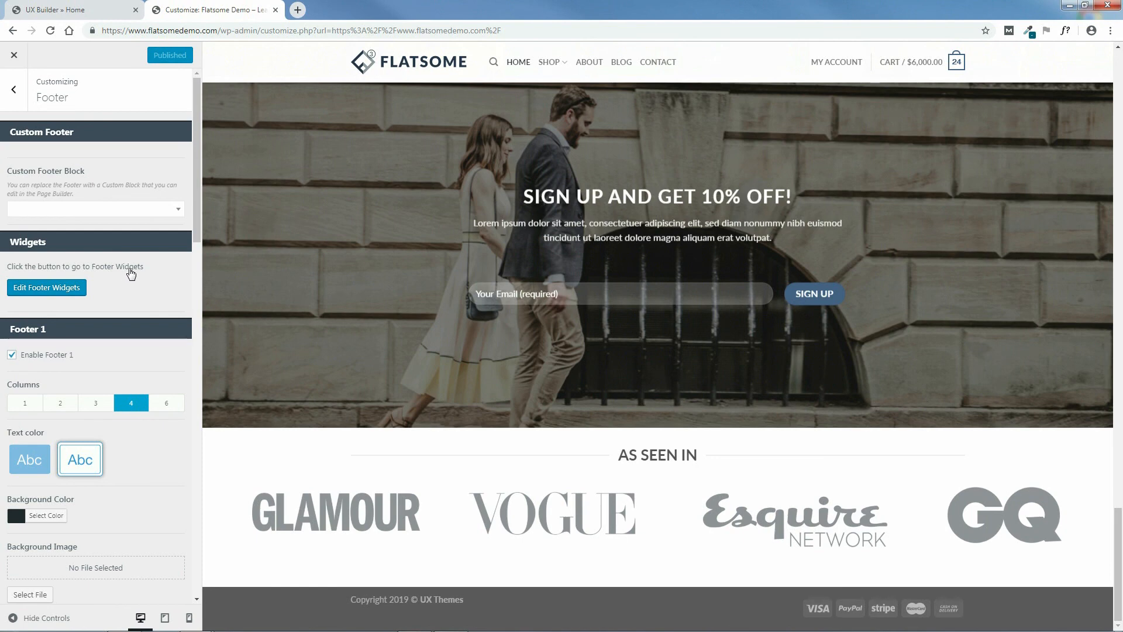
# View the footer widget areas in the customizer's Widgets section, and return to the Footer settings
pyautogui.click(14, 90)
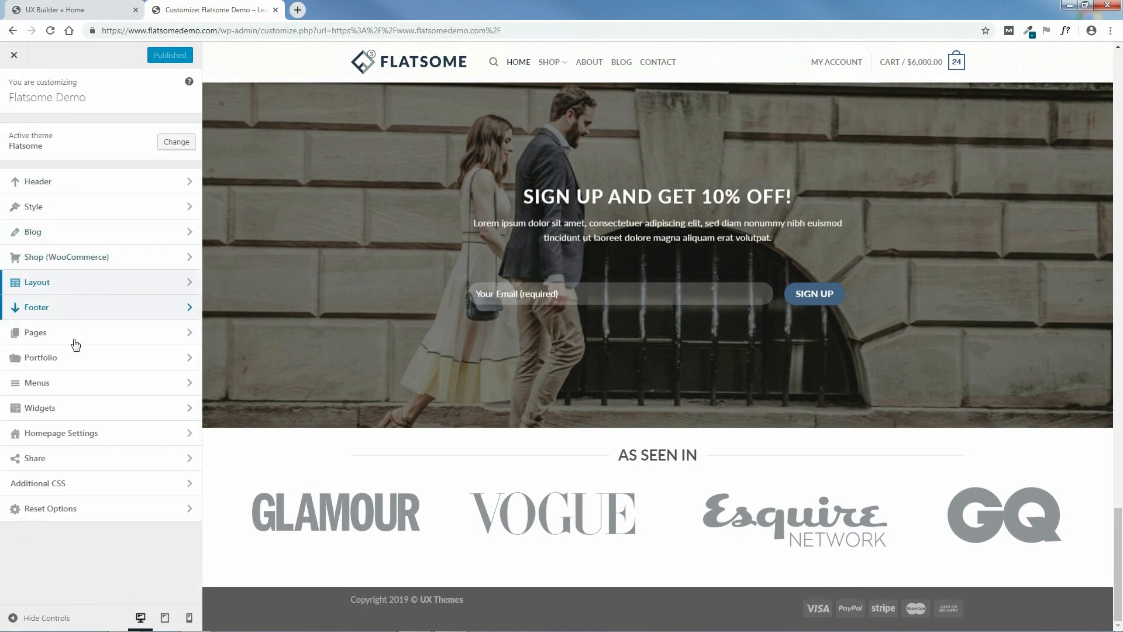
pyautogui.click(69, 409)
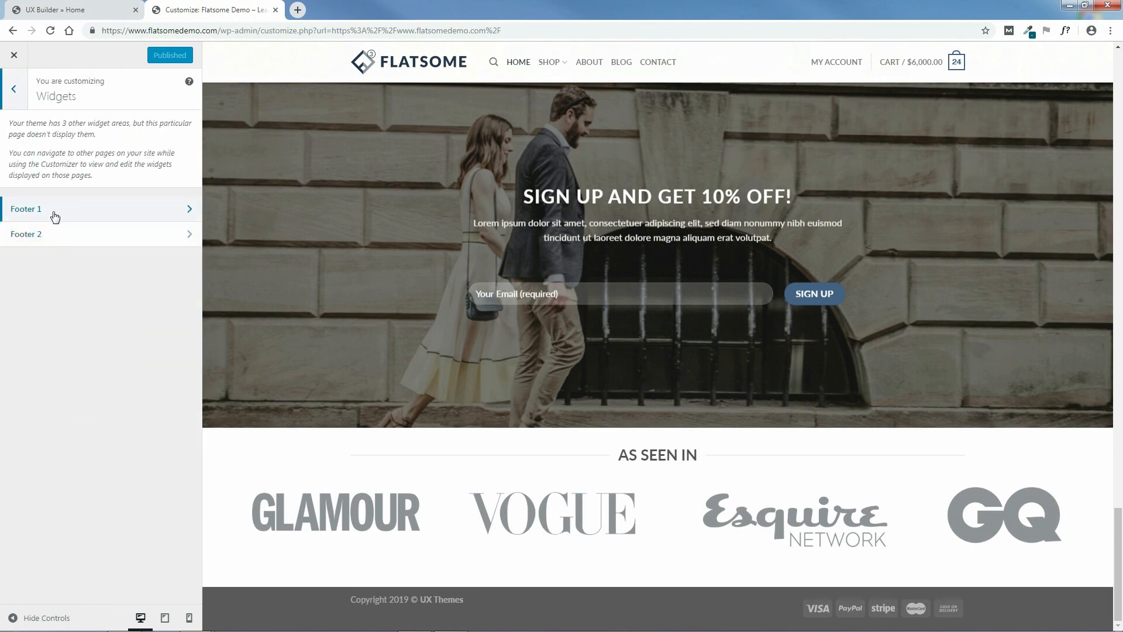
pyautogui.click(14, 90)
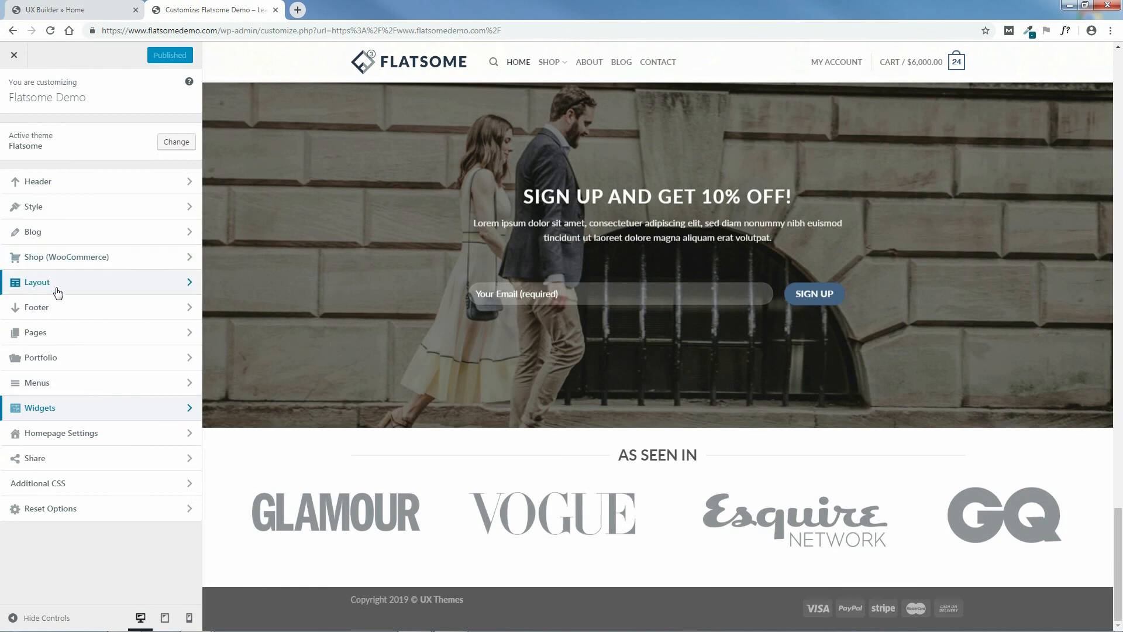
pyautogui.click(62, 307)
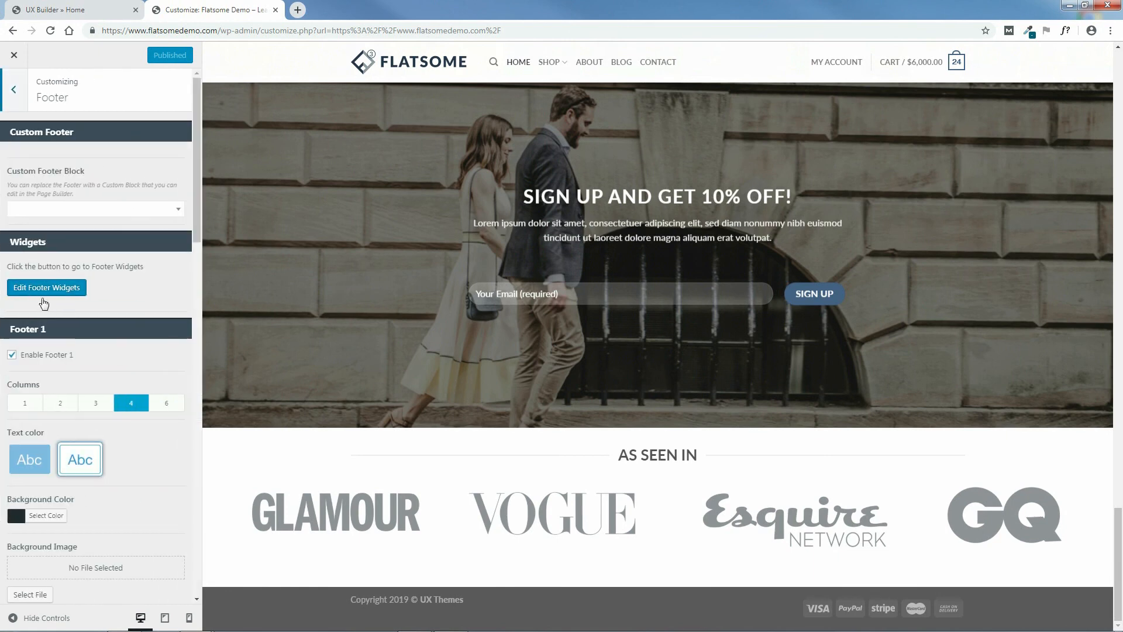
# Open the Footer 1 widget area from the Footer settings and add a Product Categories widget to it
pyautogui.click(49, 290)
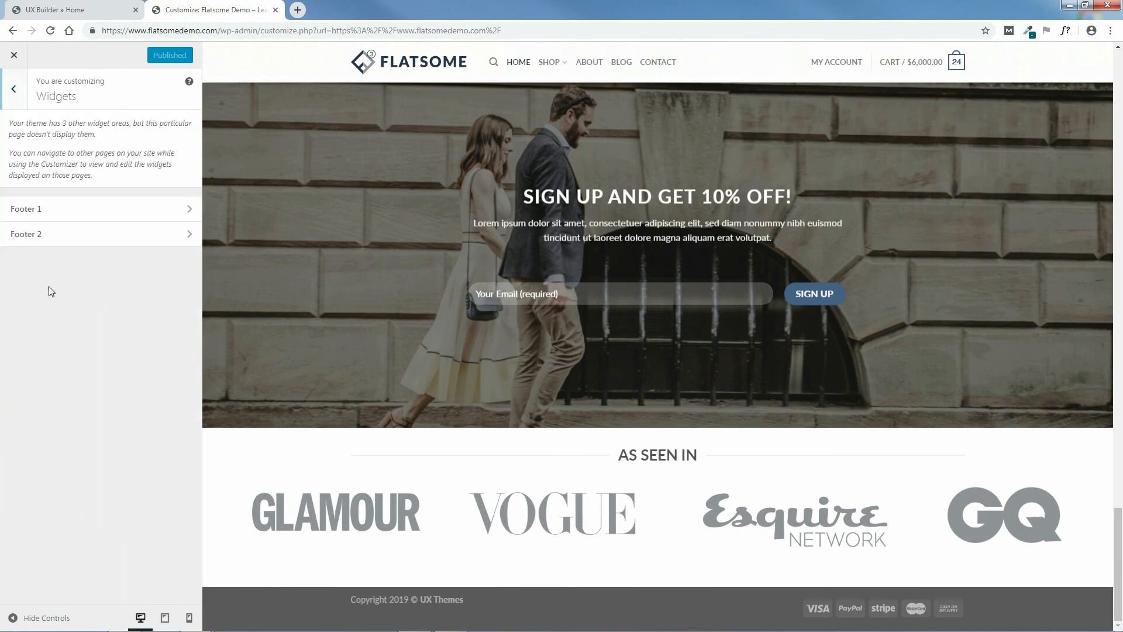
pyautogui.click(53, 213)
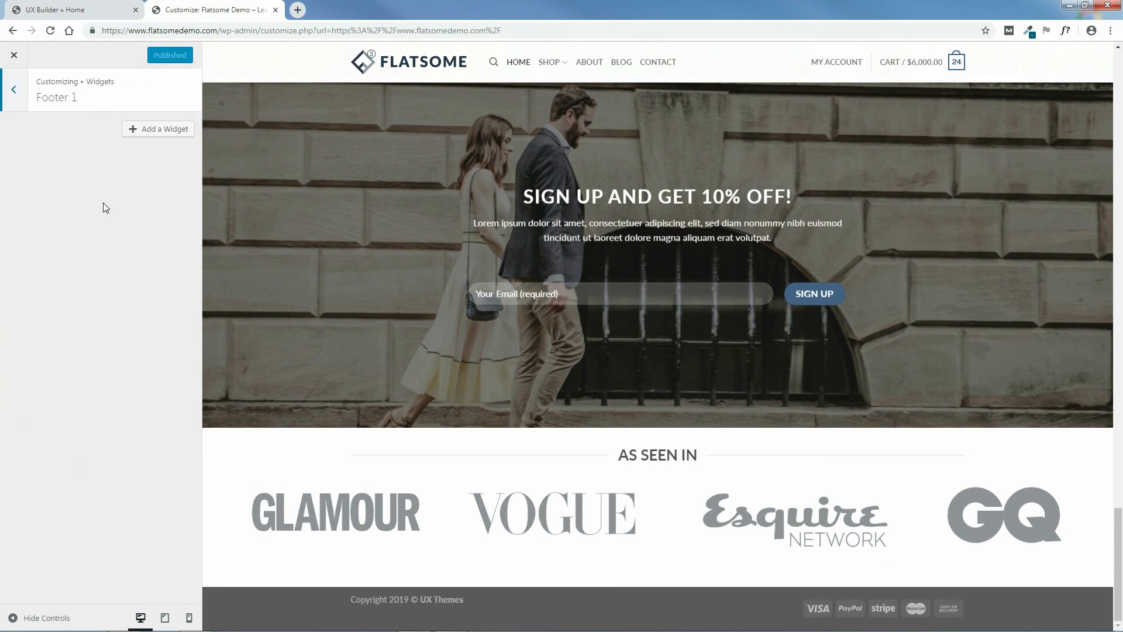
pyautogui.click(158, 131)
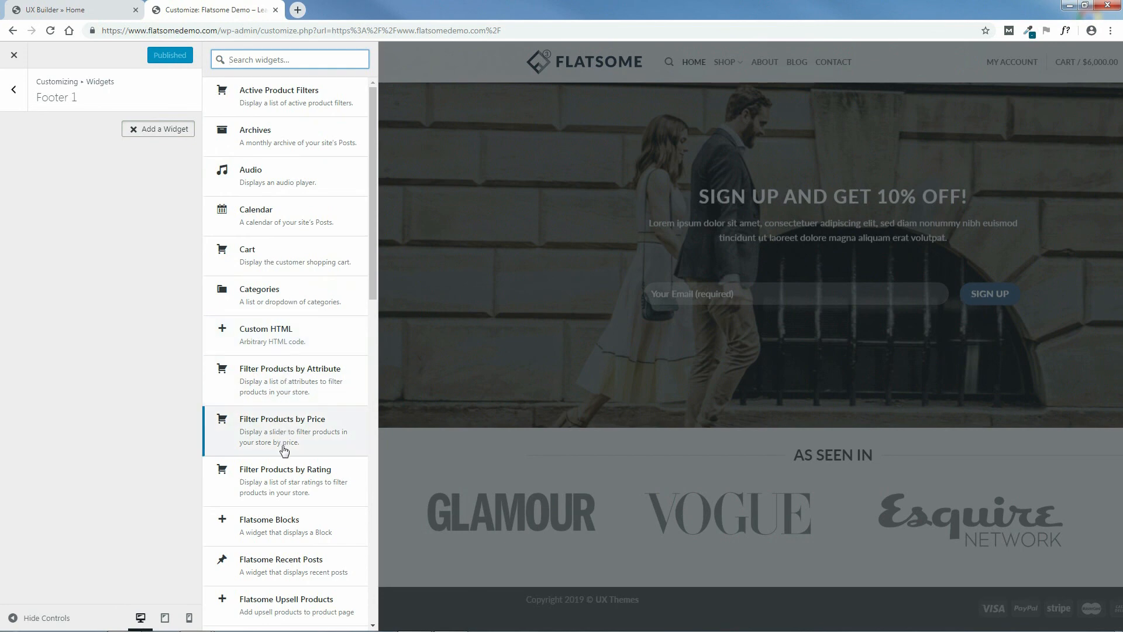
pyautogui.moveTo(371, 284); pyautogui.dragTo(381, 488)
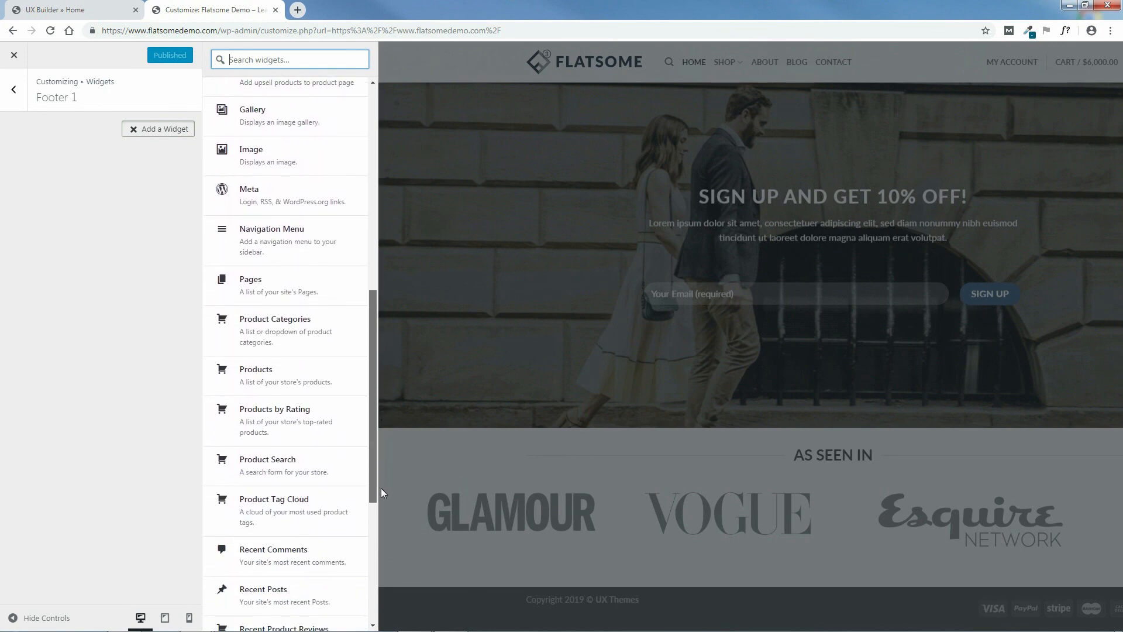
pyautogui.click(297, 327)
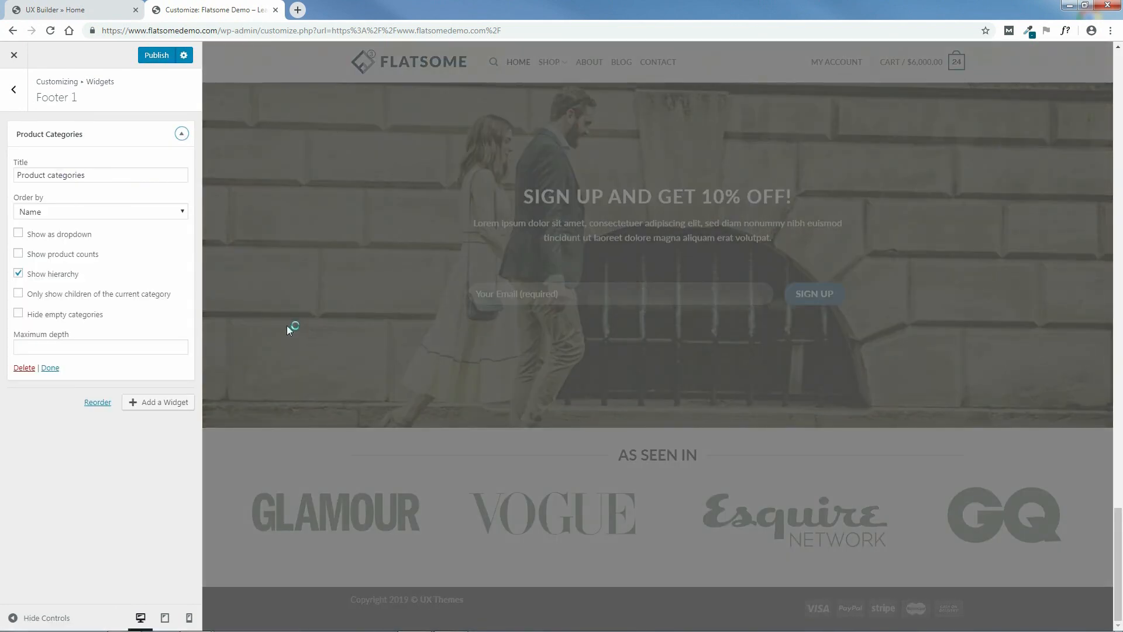
# Title the Product Categories widget "shop by category" and order its entries by Category order
pyautogui.scroll(-3, 1119, 521)
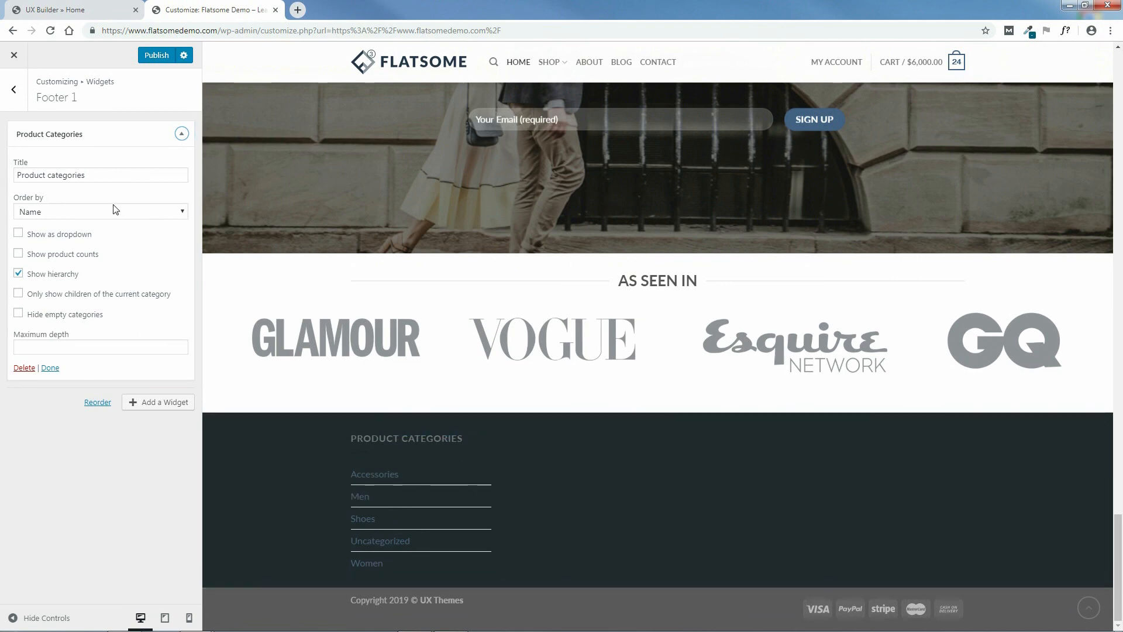
pyautogui.moveTo(105, 174); pyautogui.dragTo(16, 177)
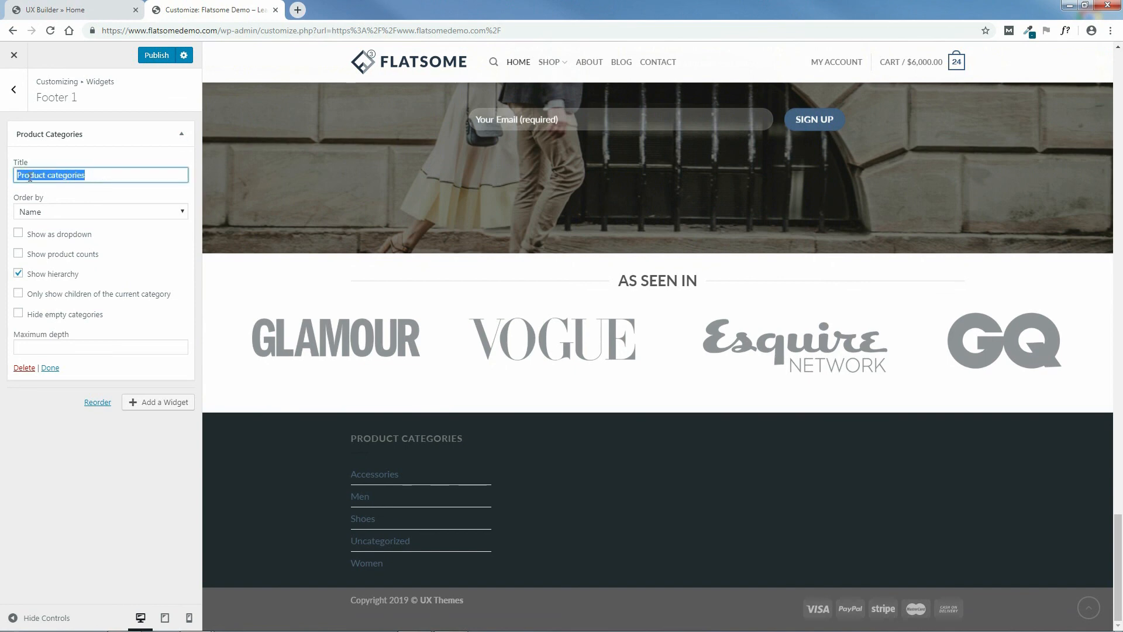
pyautogui.write('shop by categor')
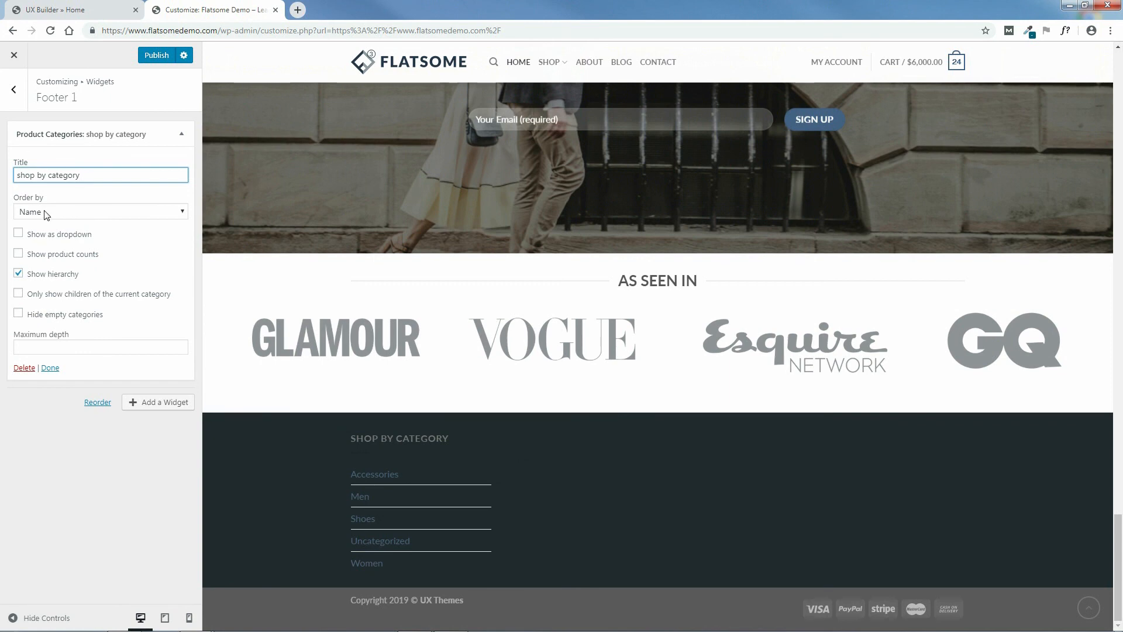
pyautogui.click(65, 214)
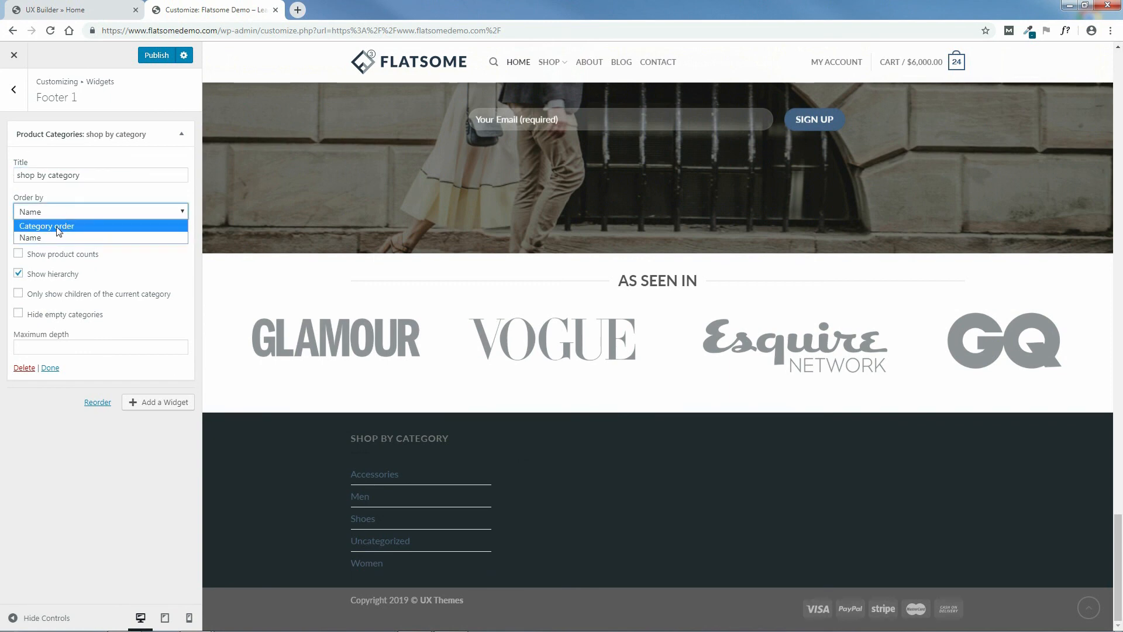
pyautogui.click(103, 198)
pyautogui.click(99, 214)
pyautogui.click(82, 223)
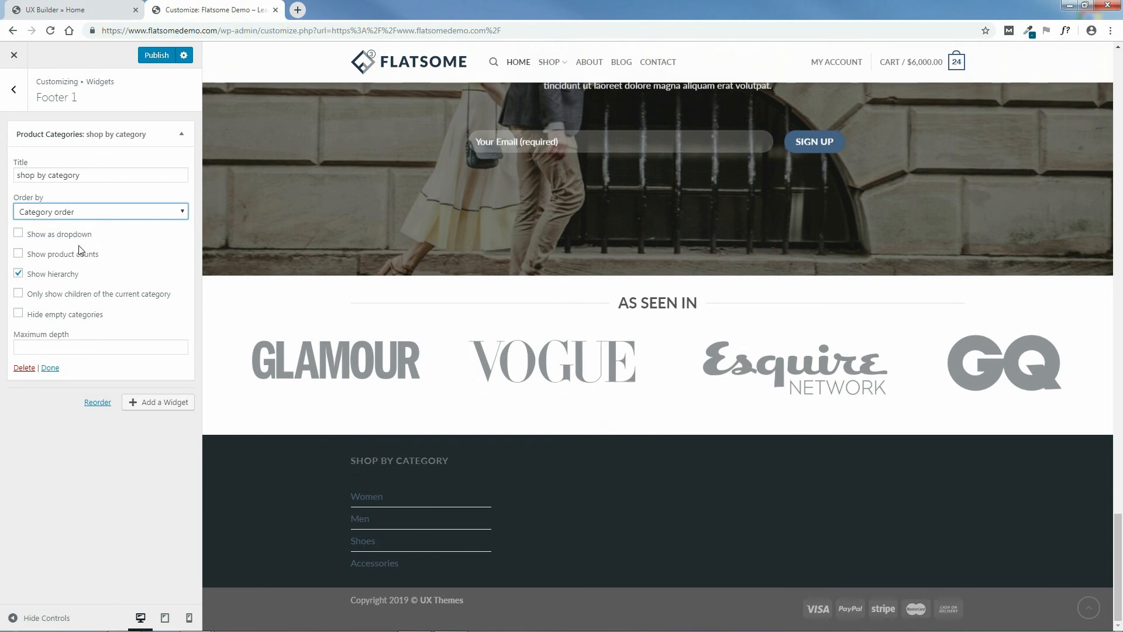
# Try the category widget as a dropdown without hierarchy and with product counts, and restore the plain hierarchical list
pyautogui.click(18, 234)
pyautogui.click(18, 273)
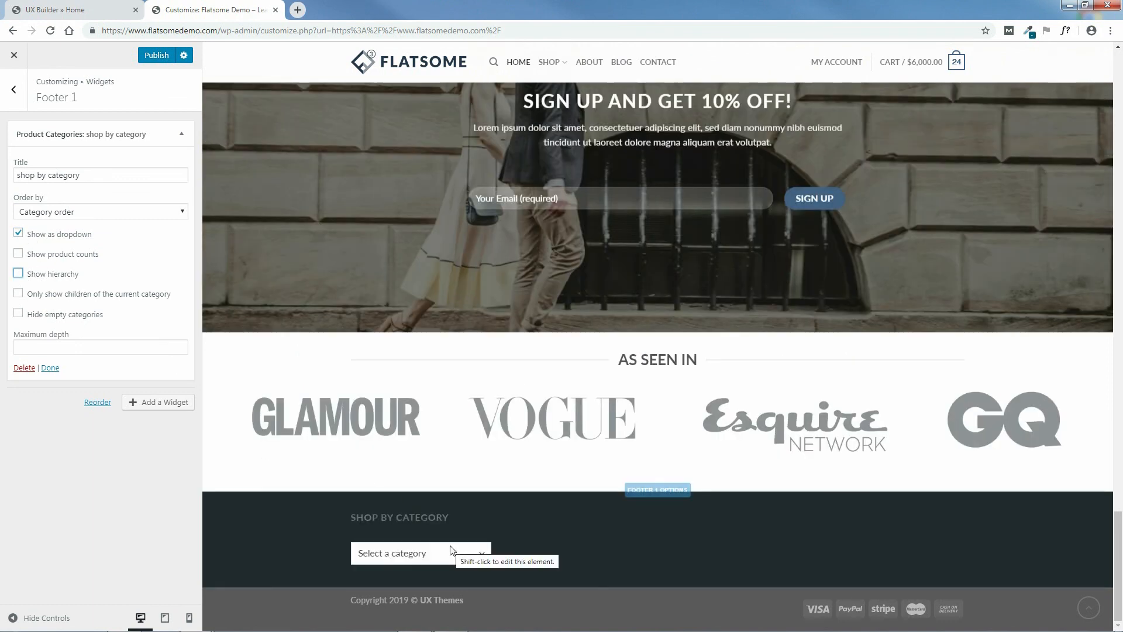
pyautogui.click(465, 552)
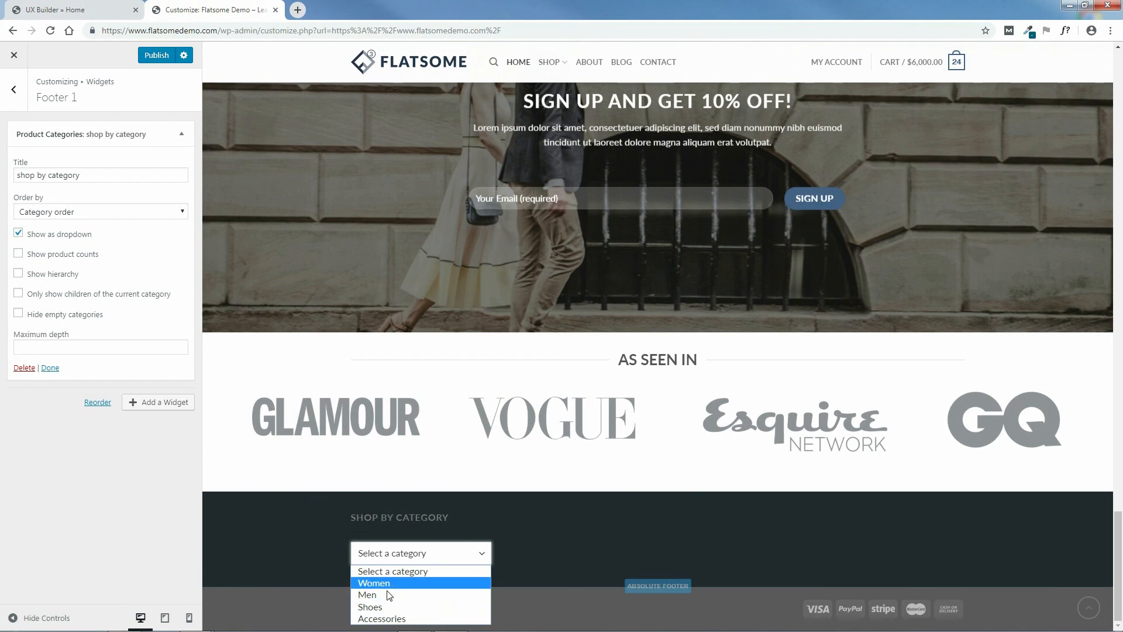
pyautogui.click(19, 256)
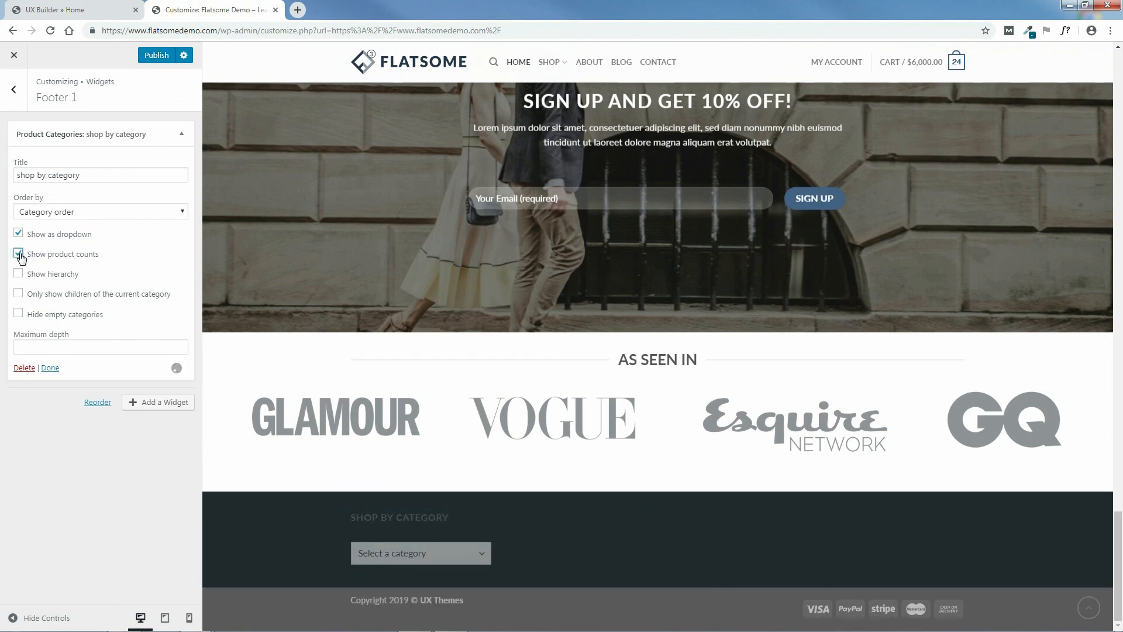
pyautogui.click(485, 554)
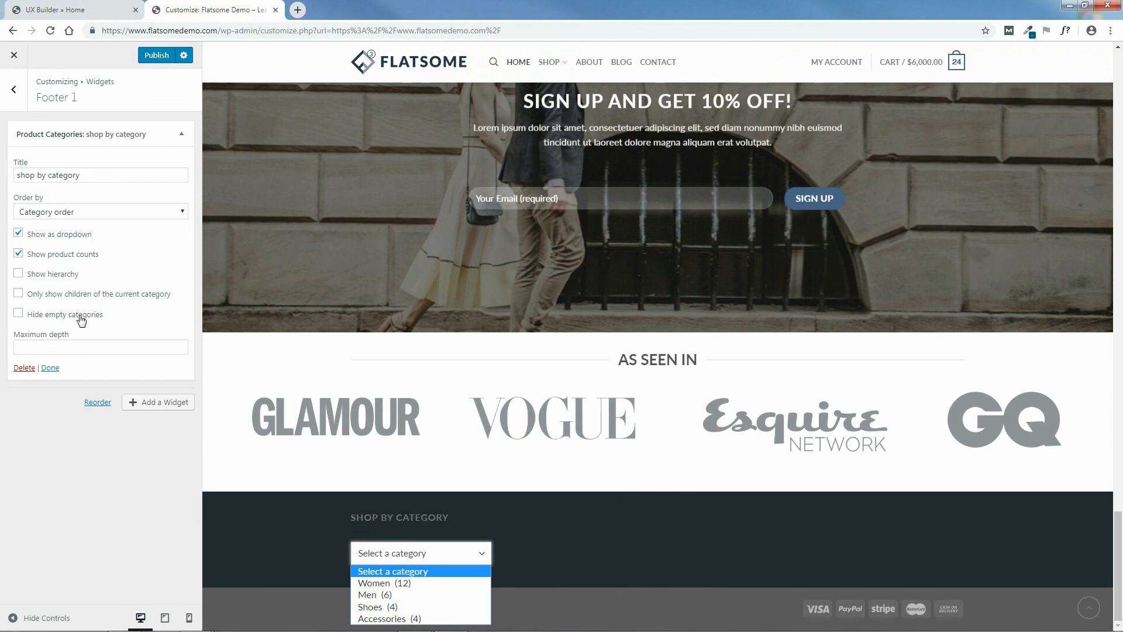
pyautogui.click(20, 255)
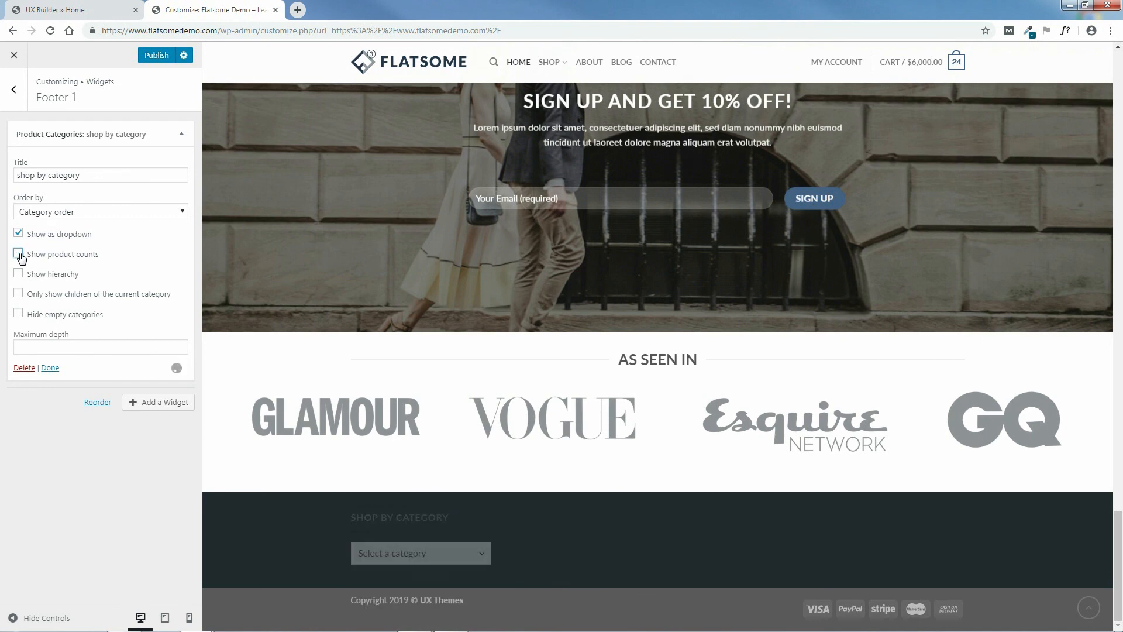
pyautogui.click(20, 234)
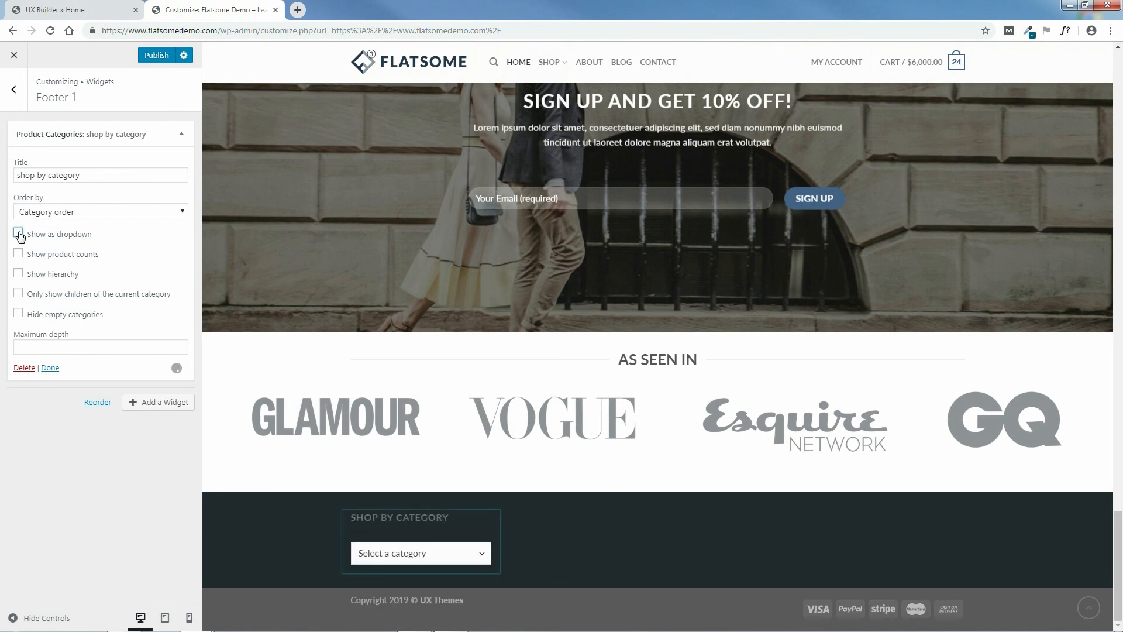
pyautogui.click(19, 275)
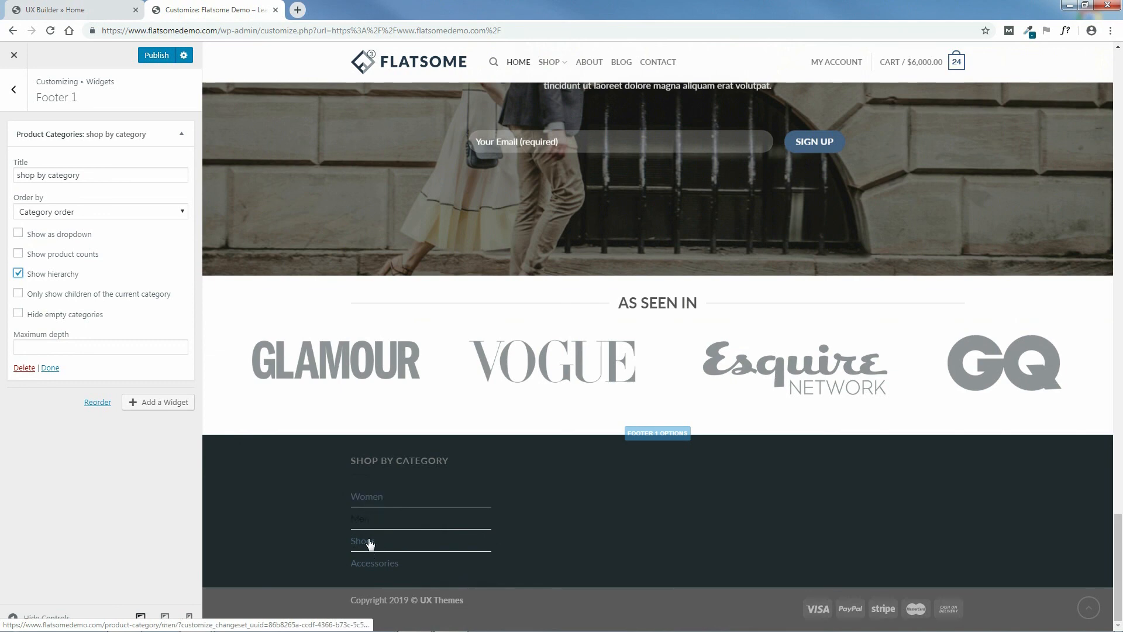
# Hide empty categories in the "shop by category" widget and finish editing it
pyautogui.click(19, 313)
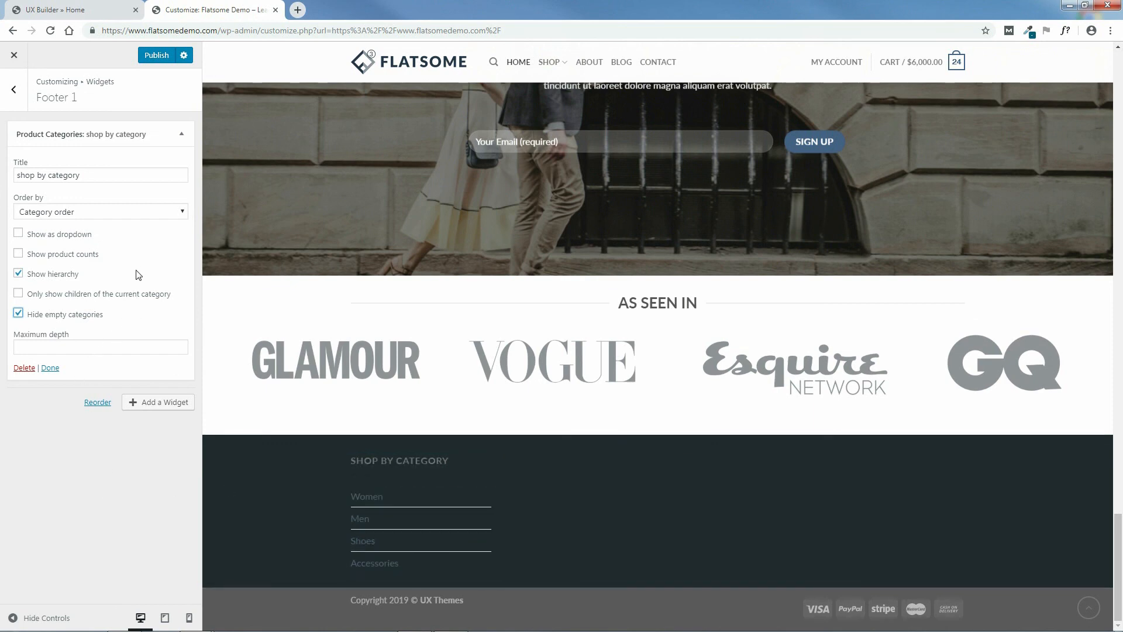
pyautogui.click(50, 368)
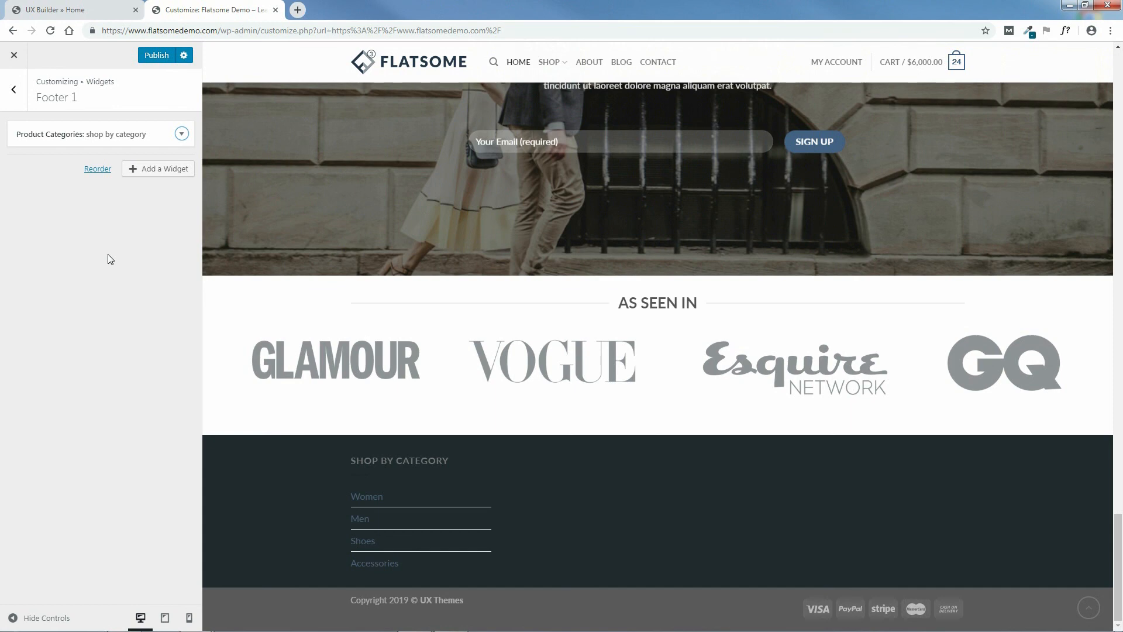
# Search the available widgets for "text" and add a Text widget to Footer 1
pyautogui.click(165, 171)
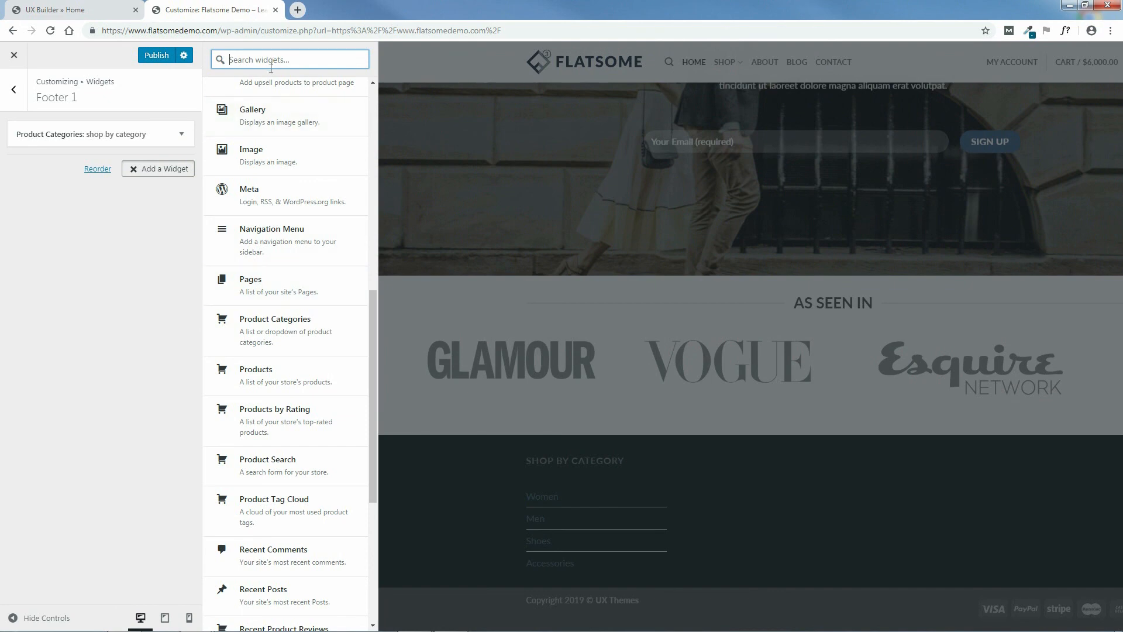
pyautogui.write('text')
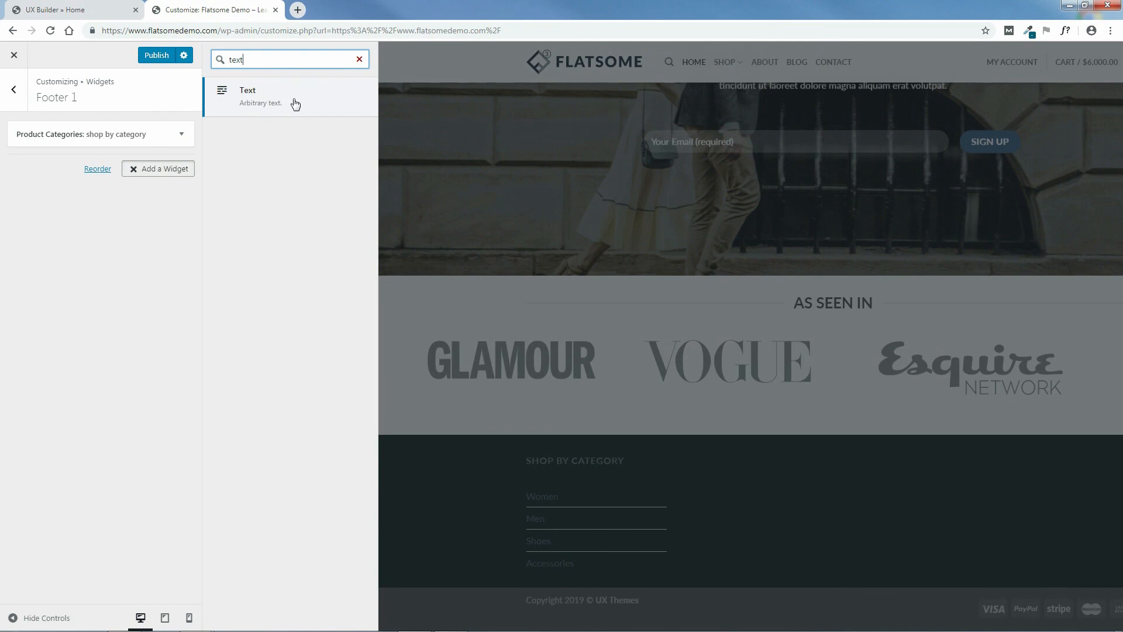
pyautogui.click(255, 100)
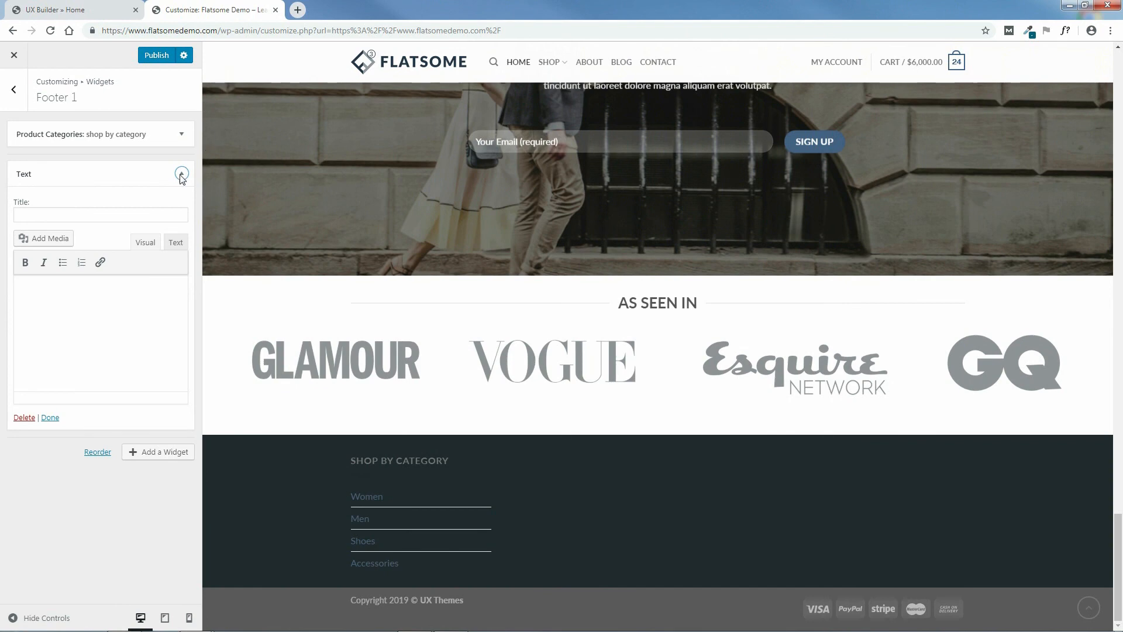
# Title the new text widget "customer service" and set its content editor to Text (HTML) mode
pyautogui.click(107, 218)
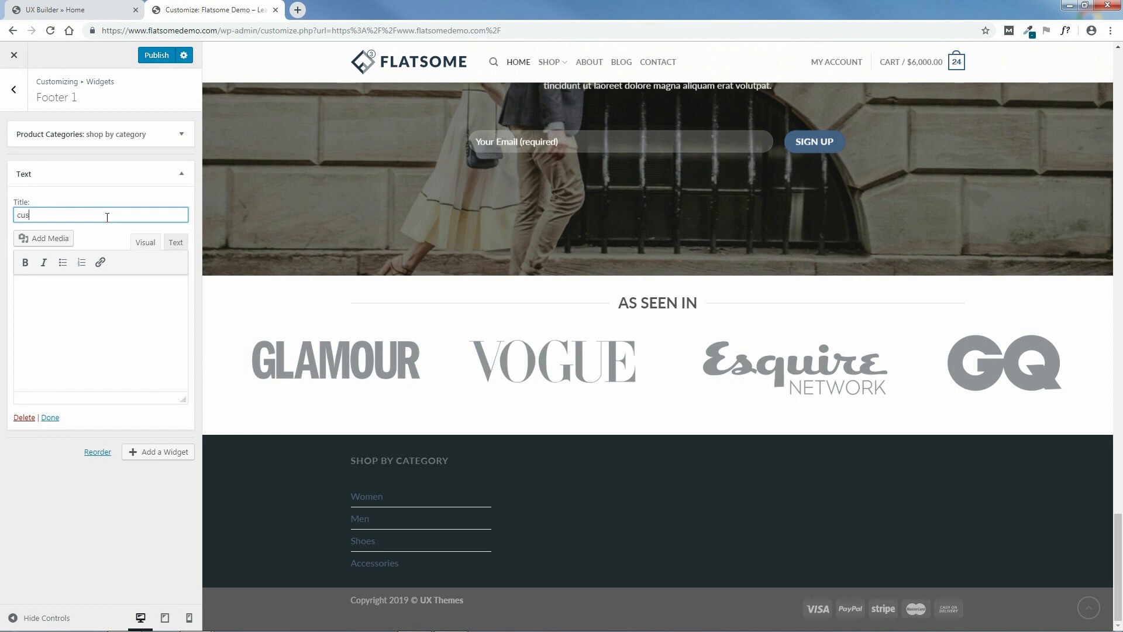
pyautogui.write('customer service')
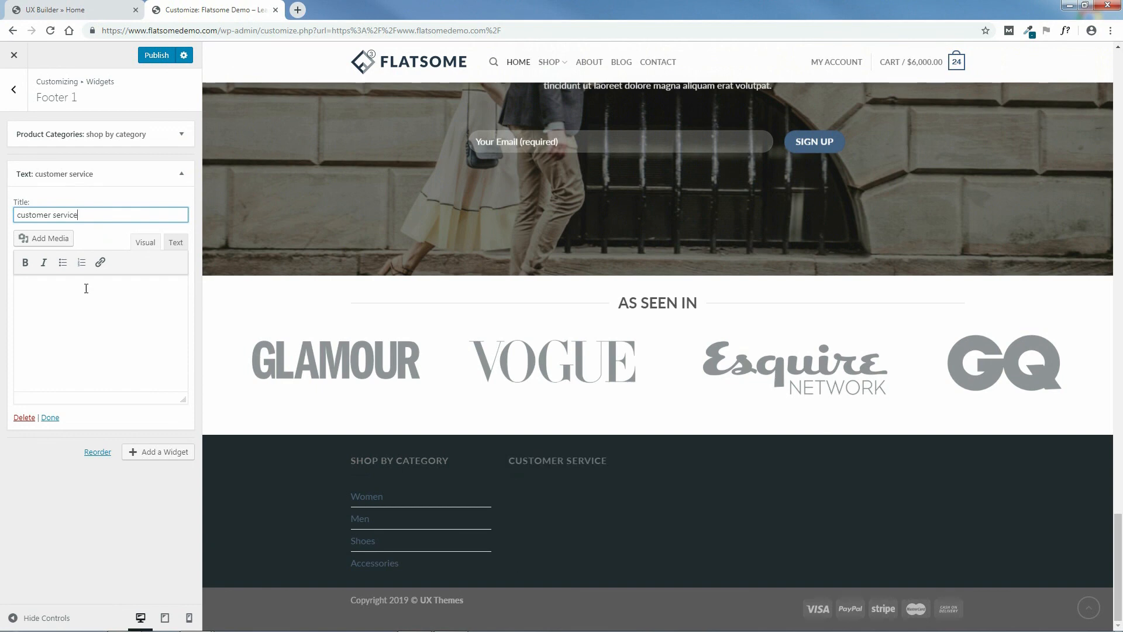
pyautogui.click(175, 243)
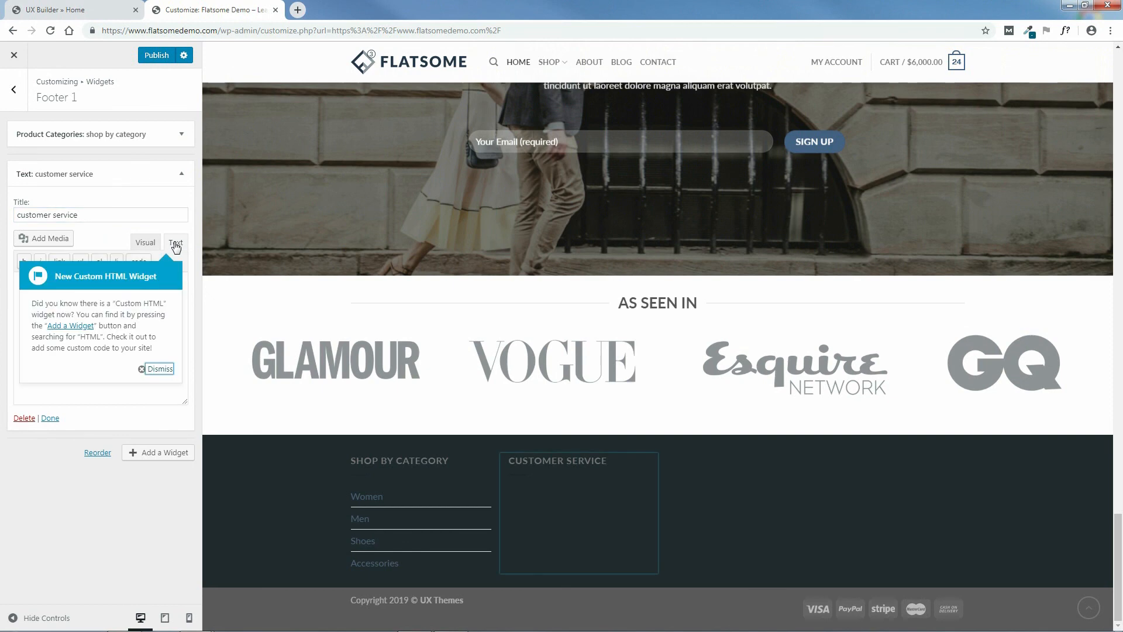
pyautogui.click(155, 369)
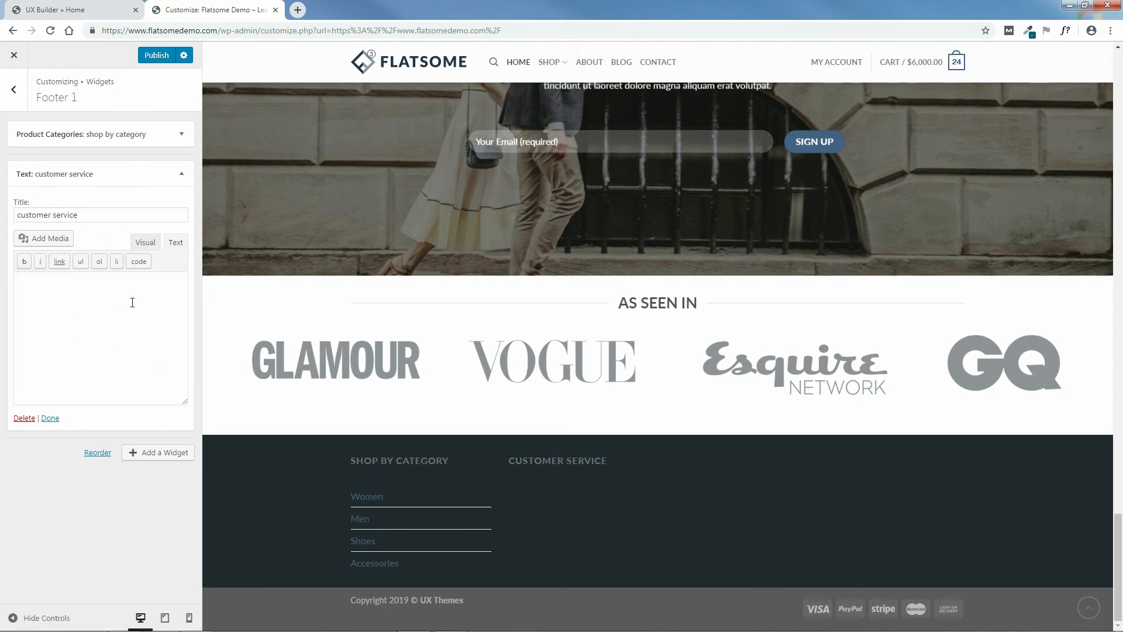
pyautogui.click(145, 242)
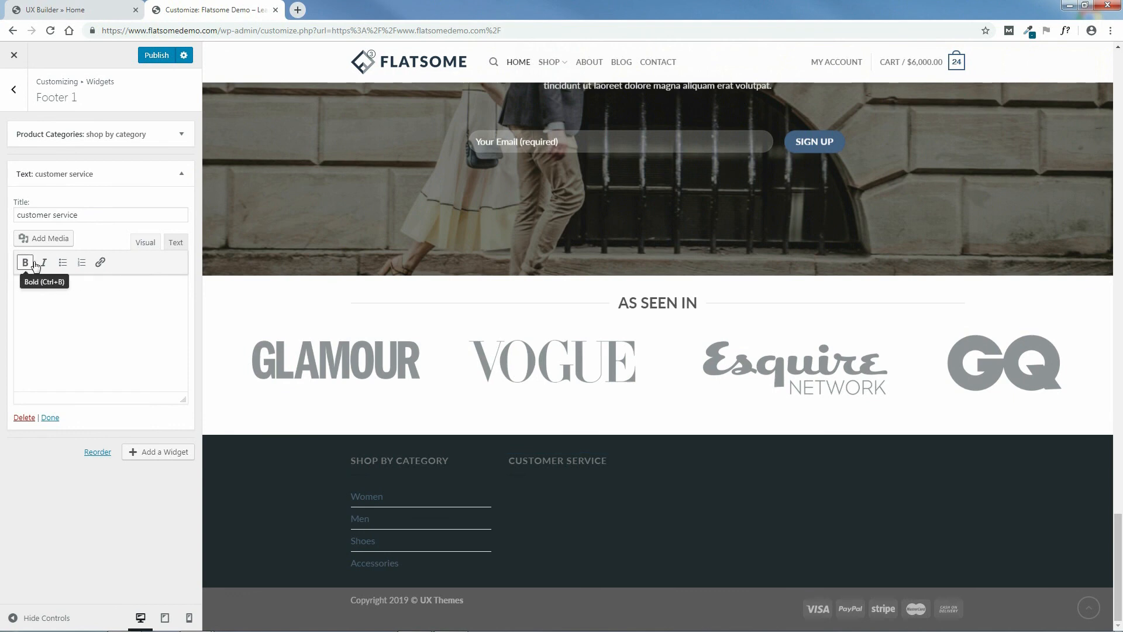
pyautogui.click(175, 244)
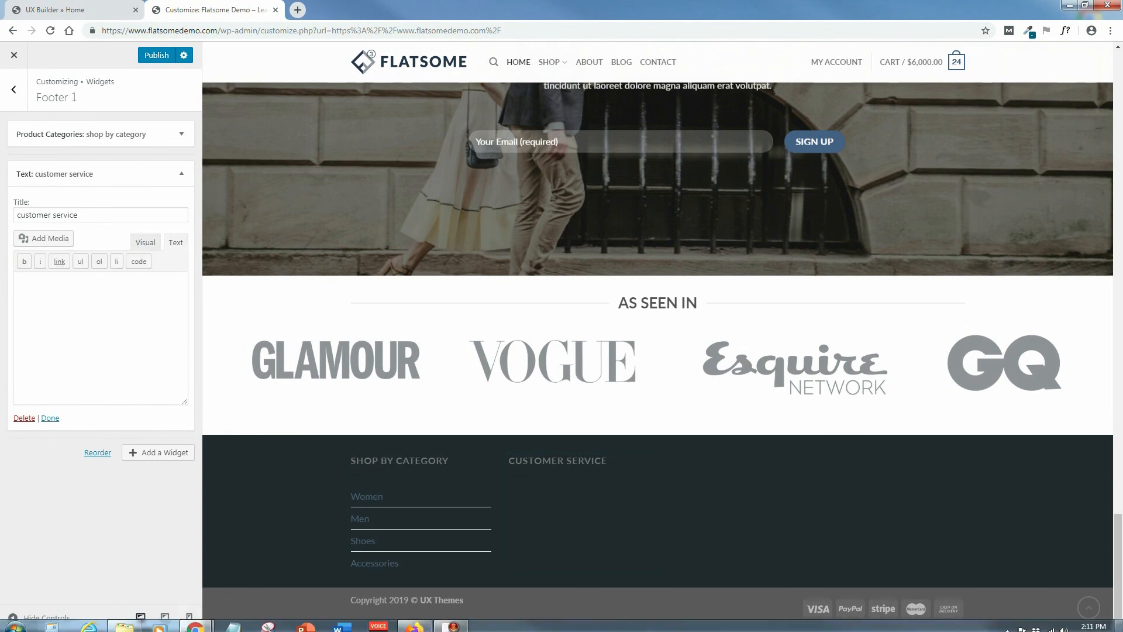
# Copy all the HTML link lines, Contact Us through FAQ, from the file FOOTER WIDGET 2 - CUSTOMER SERVICE.txt
pyautogui.click(125, 620)
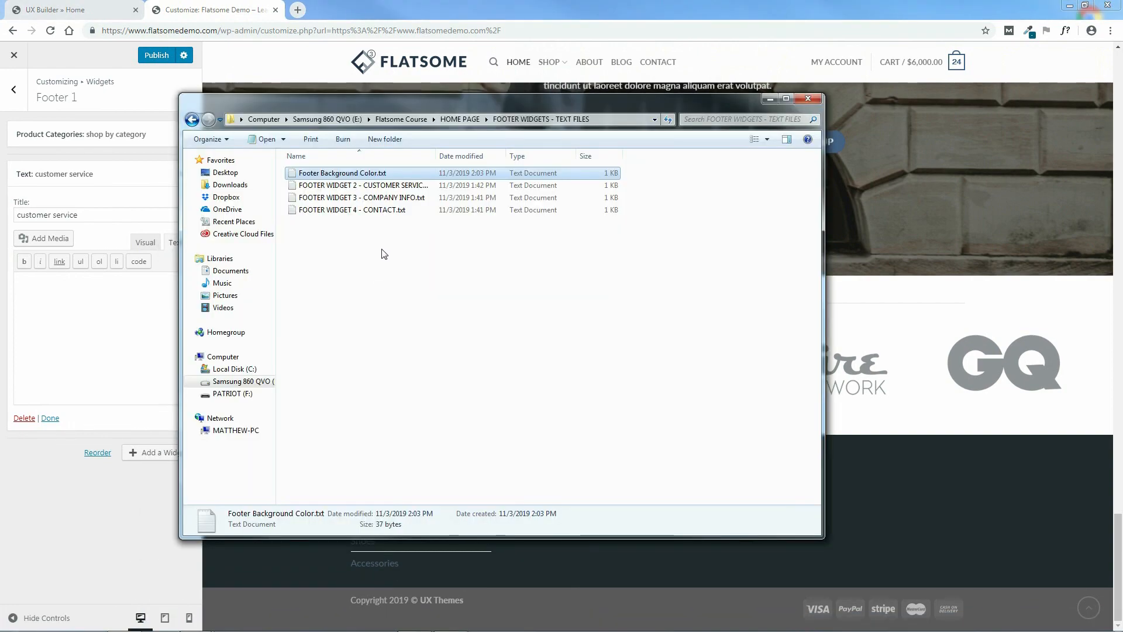
pyautogui.doubleClick(400, 186)
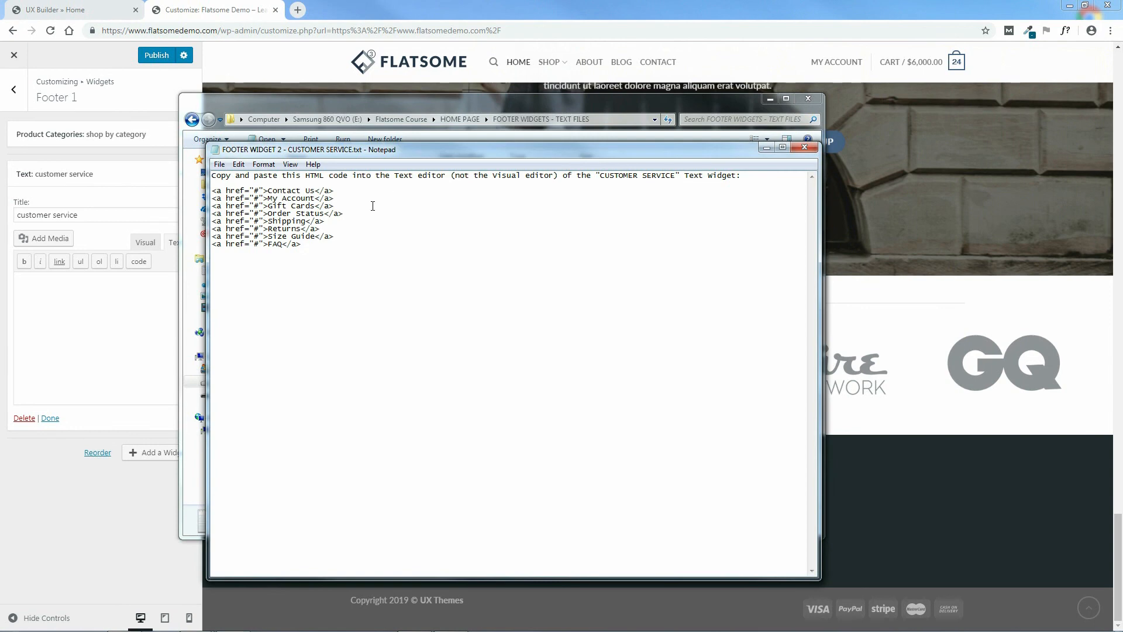
pyautogui.moveTo(308, 247); pyautogui.dragTo(227, 191)
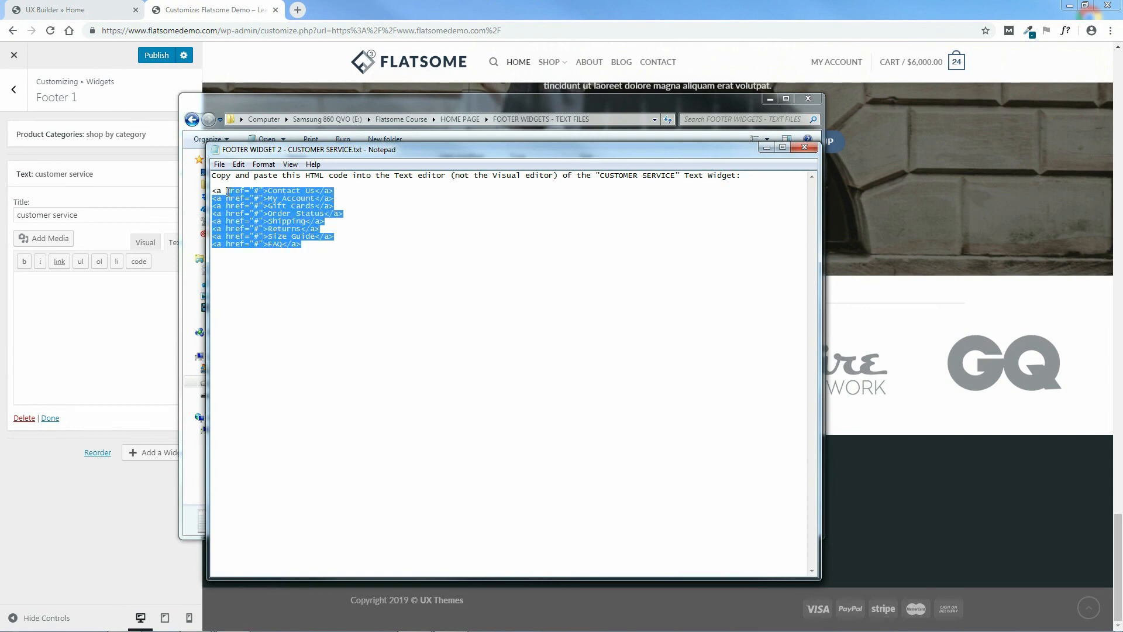
pyautogui.rightClick(243, 212)
pyautogui.click(278, 253)
pyautogui.click(804, 148)
pyautogui.click(808, 99)
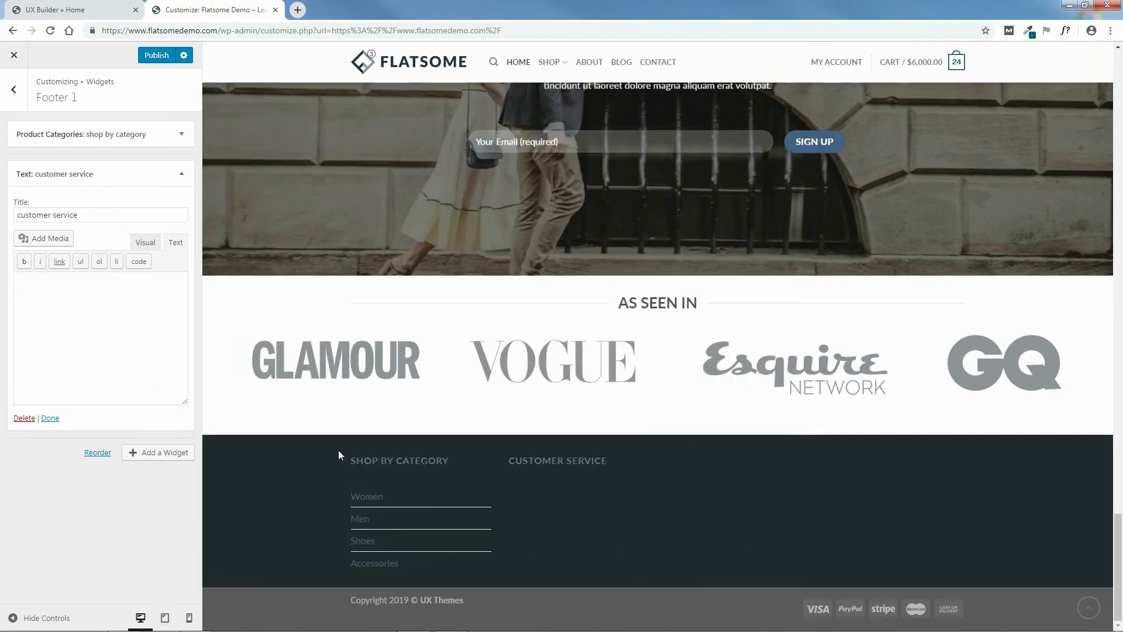
# Paste the copied link code into the customer service widget's HTML content, then check it in Visual mode and collapse the widget
pyautogui.rightClick(40, 287)
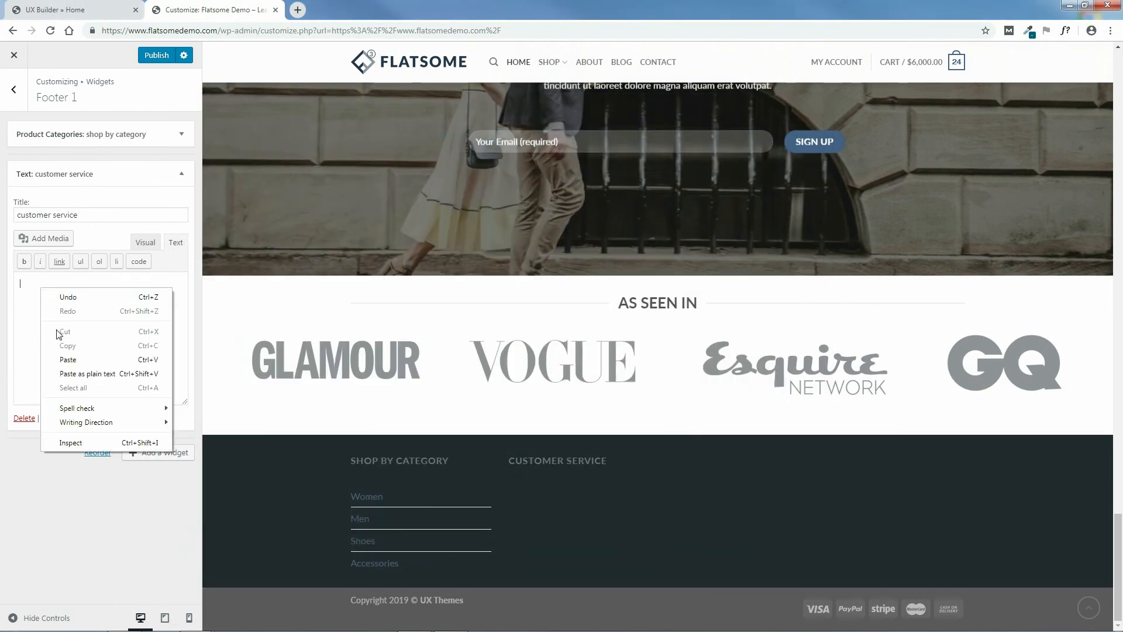
pyautogui.click(67, 360)
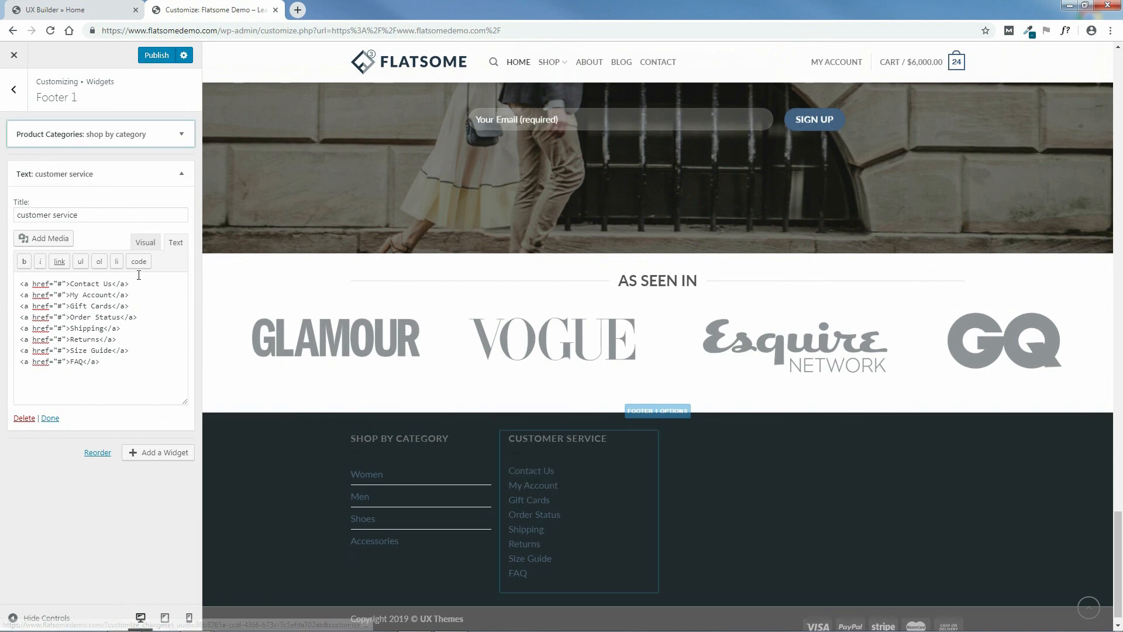
pyautogui.click(144, 243)
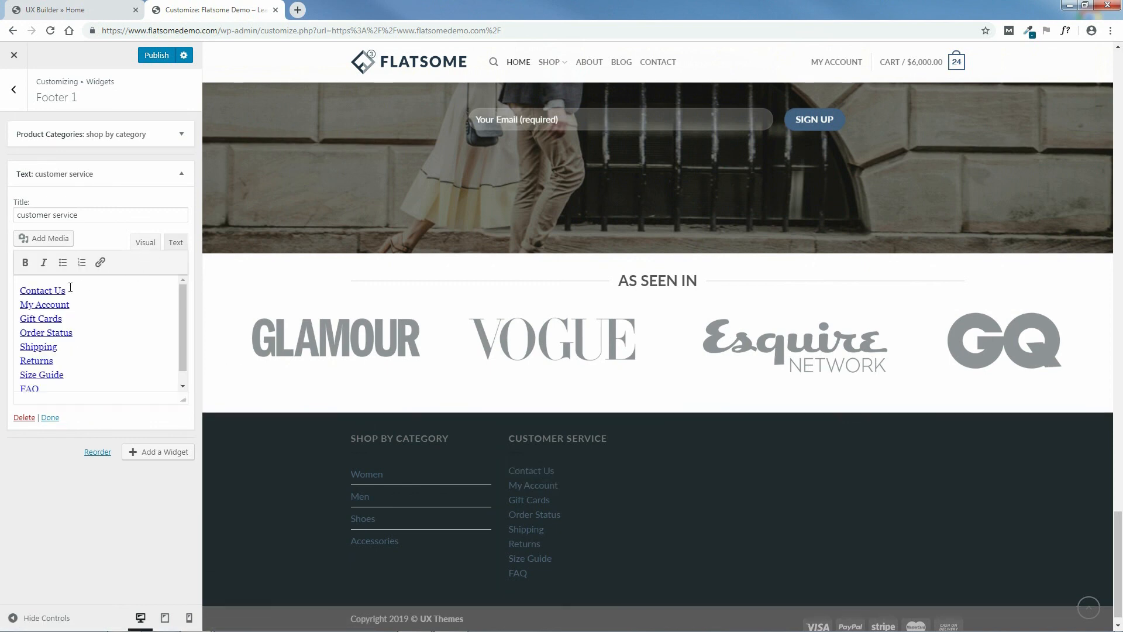
pyautogui.moveTo(183, 314)
pyautogui.mouseDown()
pyautogui.moveTo(188, 353)
pyautogui.moveTo(189, 298)
pyautogui.mouseUp()
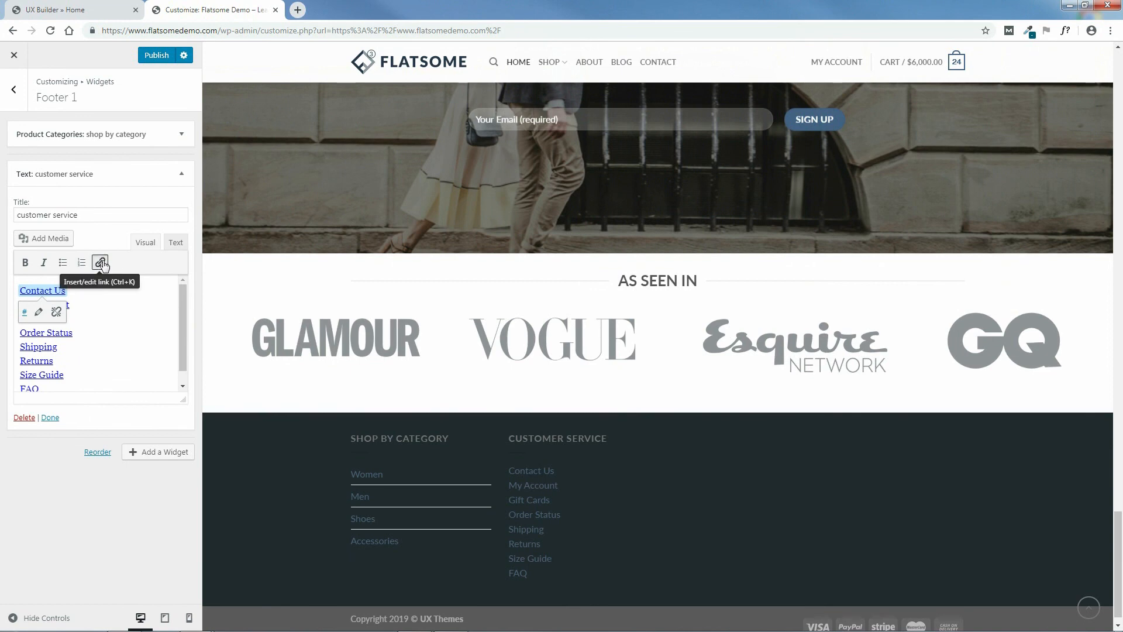
pyautogui.click(50, 418)
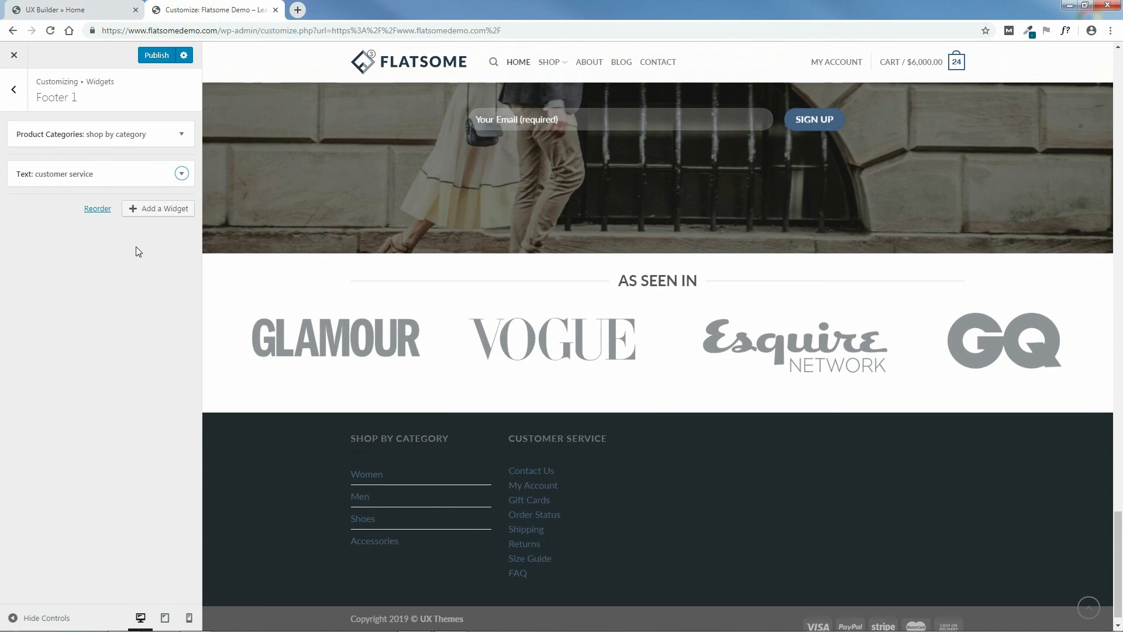
# Add another Text widget to Footer 1 and title it "company info"
pyautogui.click(160, 211)
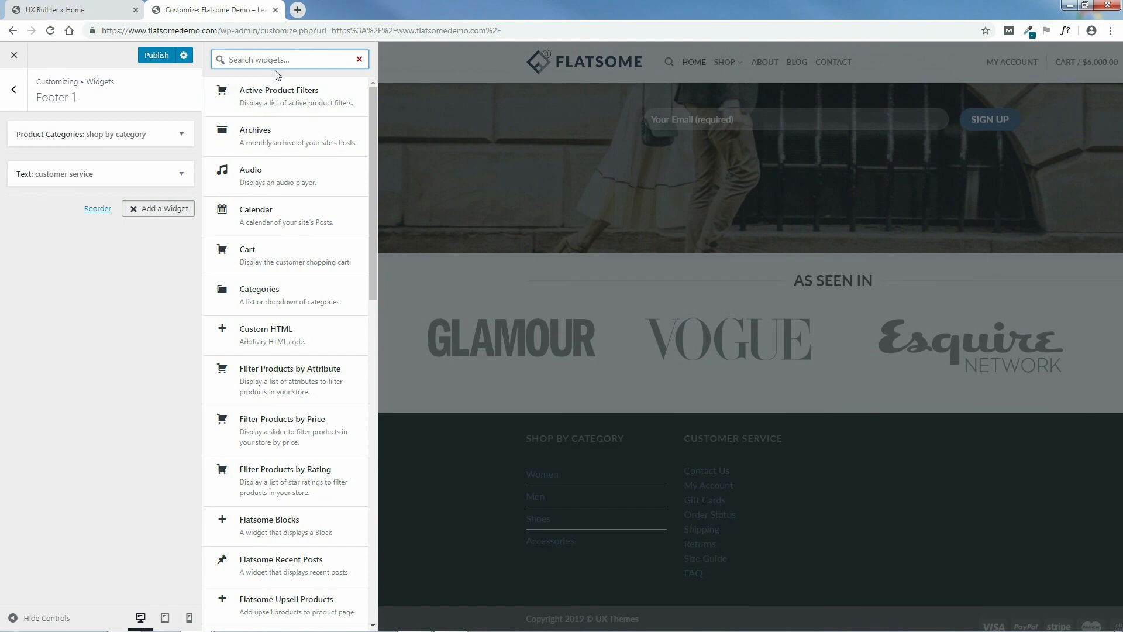
pyautogui.write('text')
pyautogui.click(278, 100)
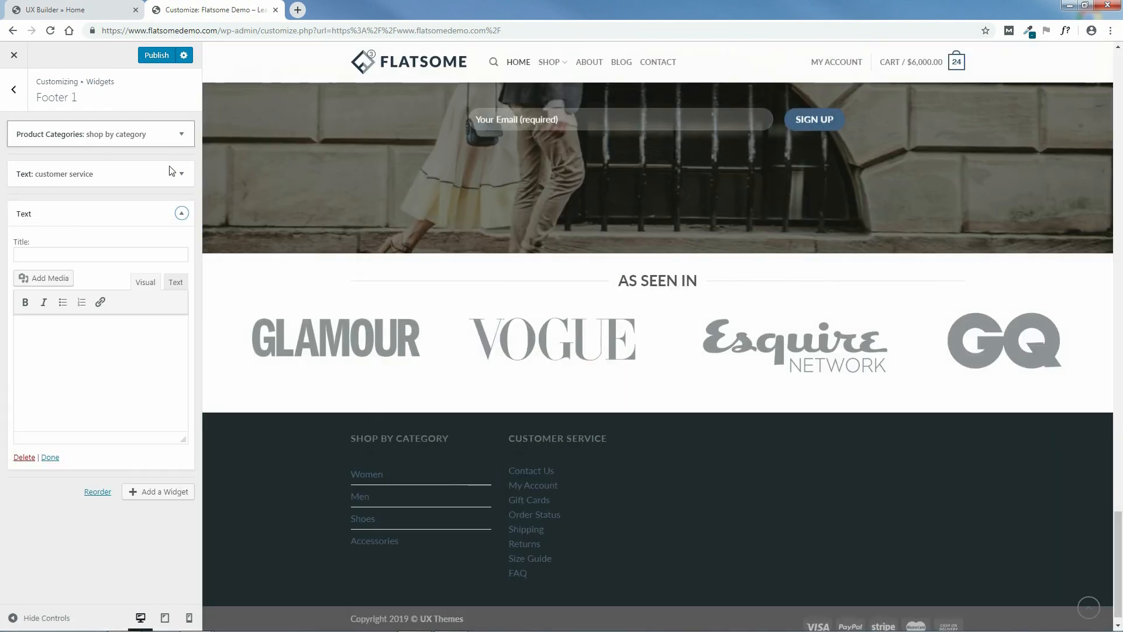
pyautogui.click(100, 253)
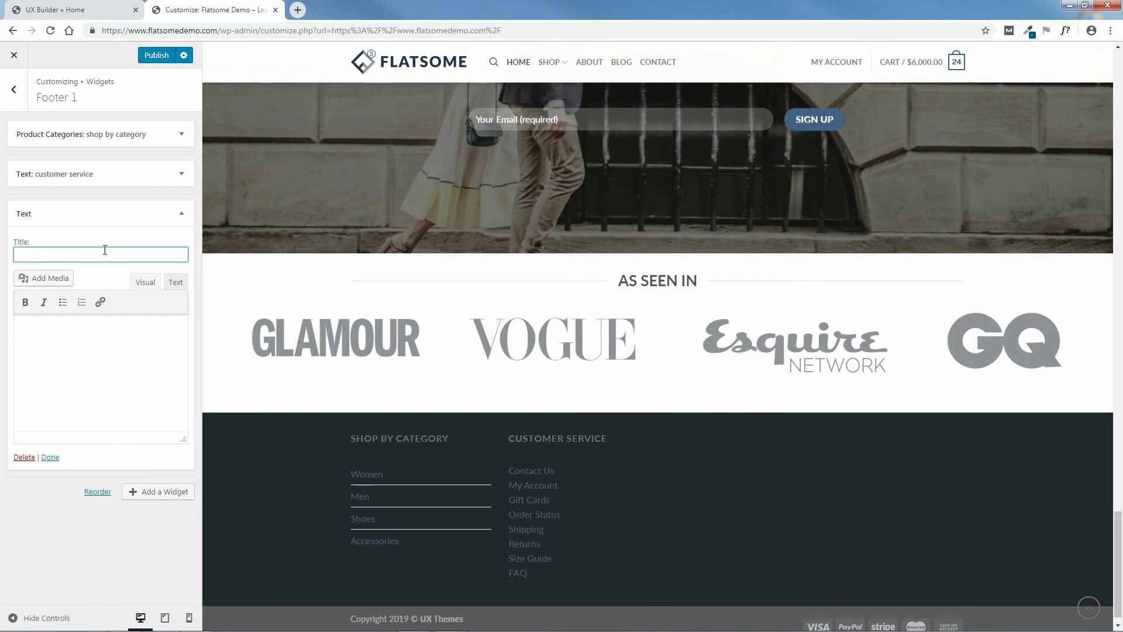
pyautogui.write('company info')
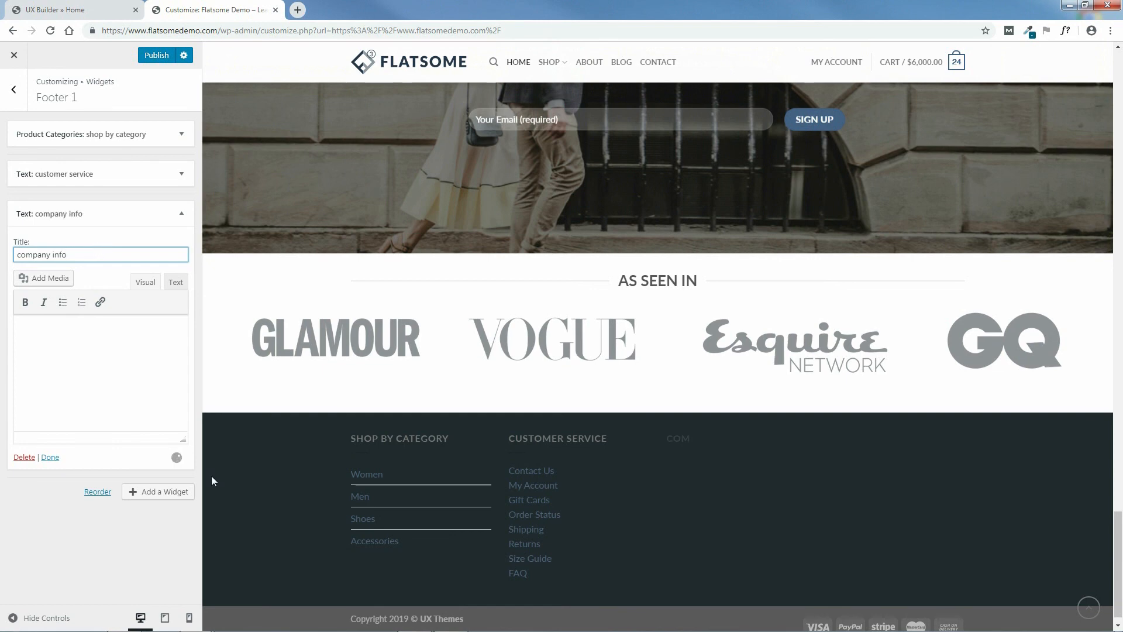
# Copy all the HTML link lines, About Us through Sitemap, from the file FOOTER WIDGET 3 - COMPANY INFO.txt
pyautogui.click(125, 627)
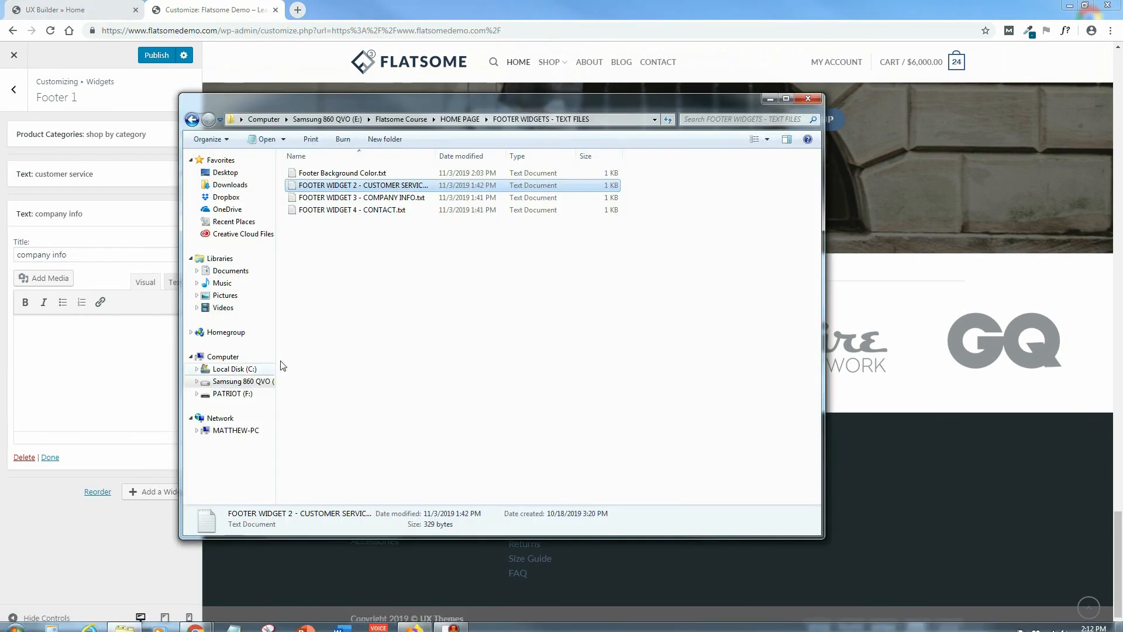
pyautogui.doubleClick(379, 197)
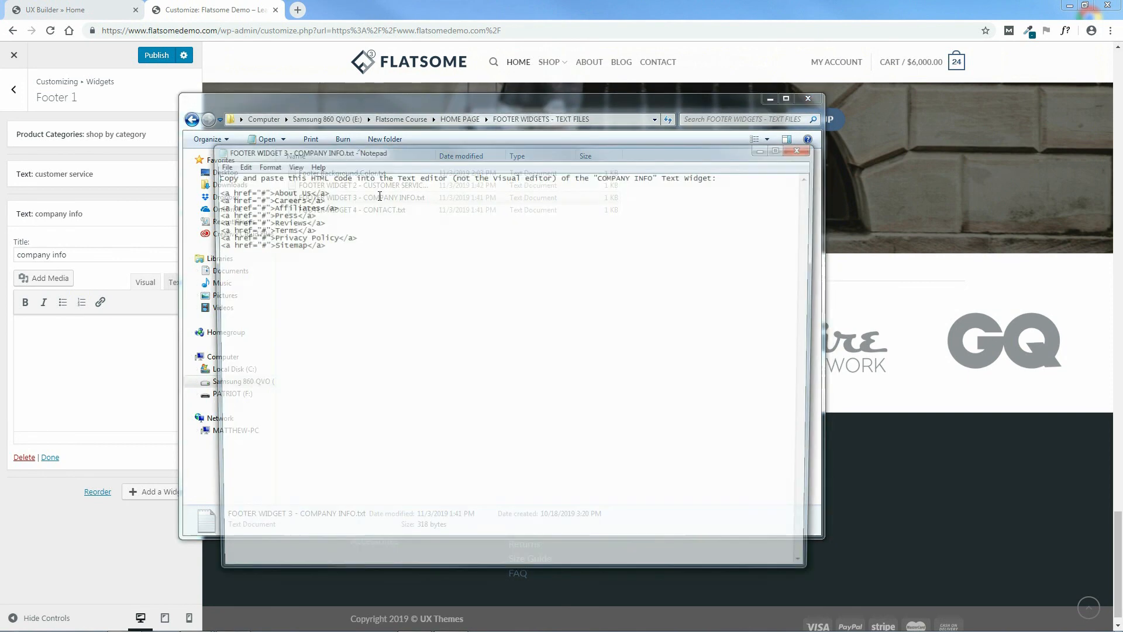
pyautogui.moveTo(321, 244); pyautogui.dragTo(218, 191)
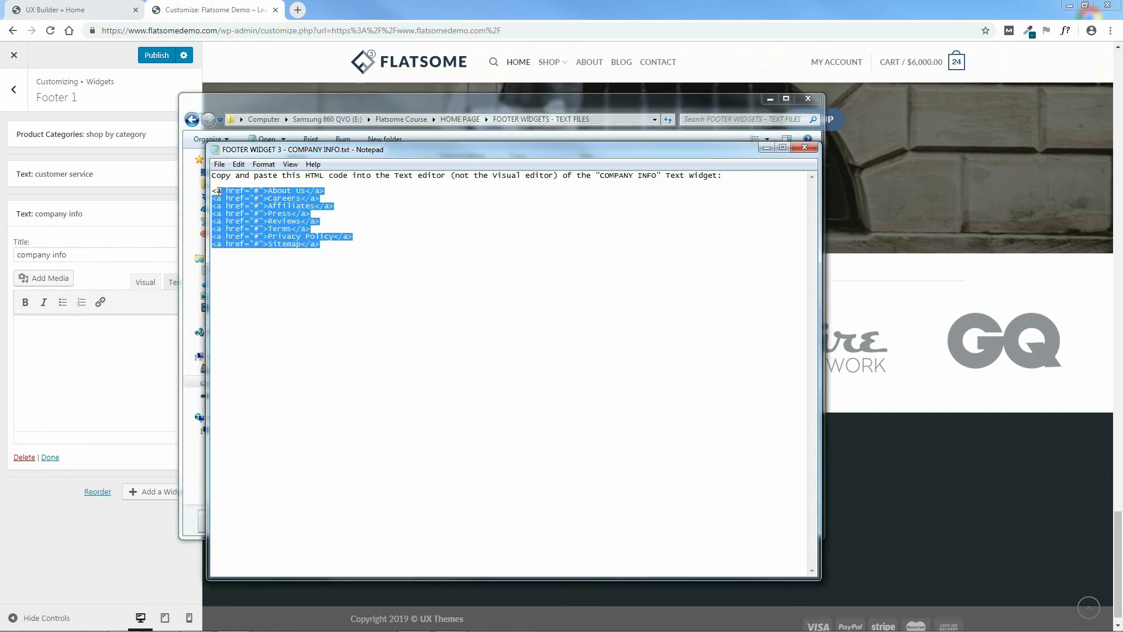
pyautogui.rightClick(247, 204)
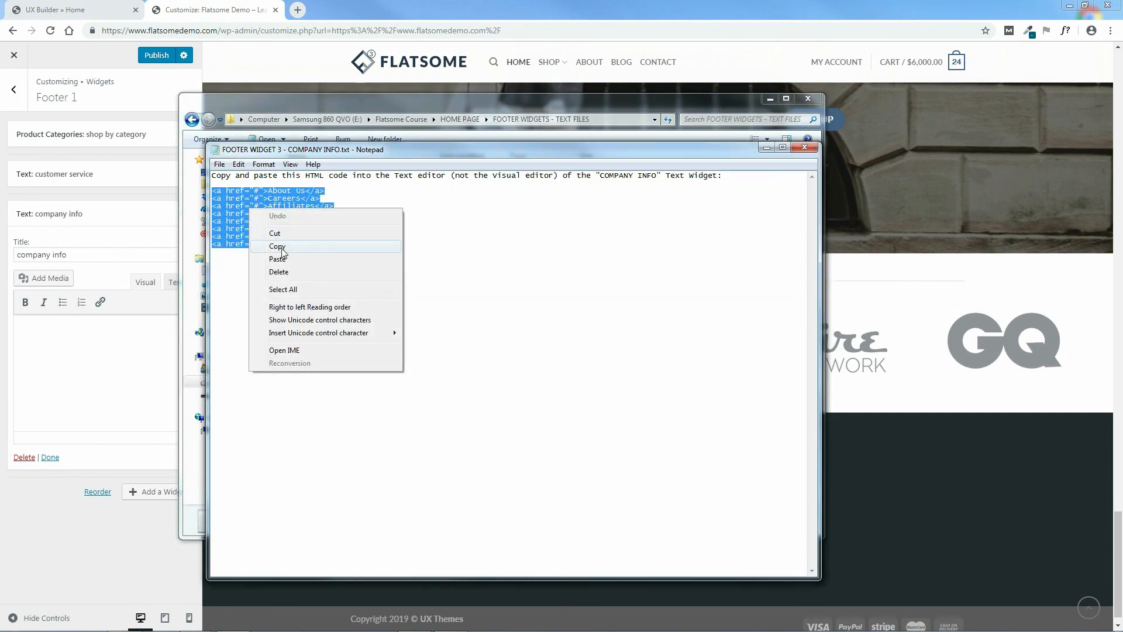
pyautogui.click(277, 245)
pyautogui.click(805, 147)
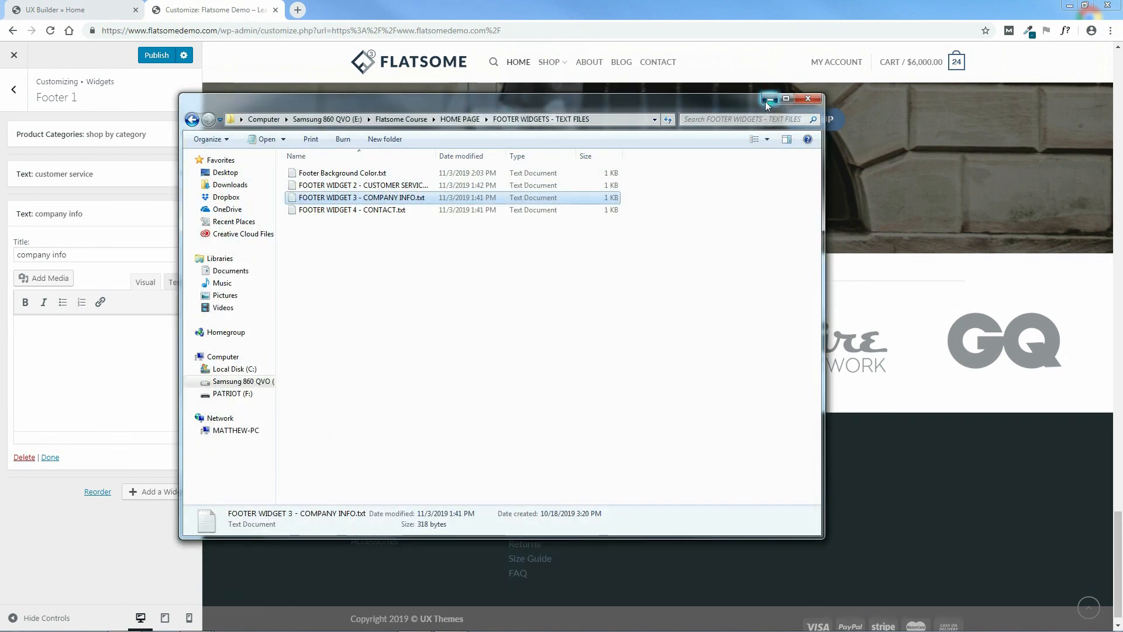
pyautogui.click(769, 99)
# Paste the copied links into the company info widget in Text mode, then return it to Visual mode and collapse it
pyautogui.click(175, 282)
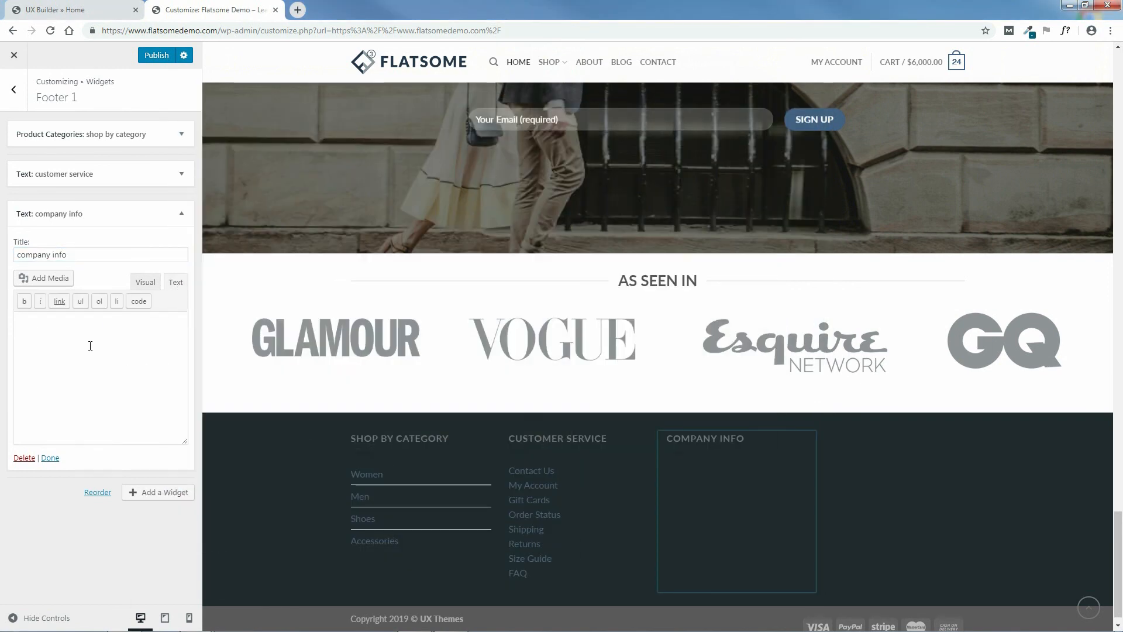
pyautogui.rightClick(63, 325)
pyautogui.click(85, 397)
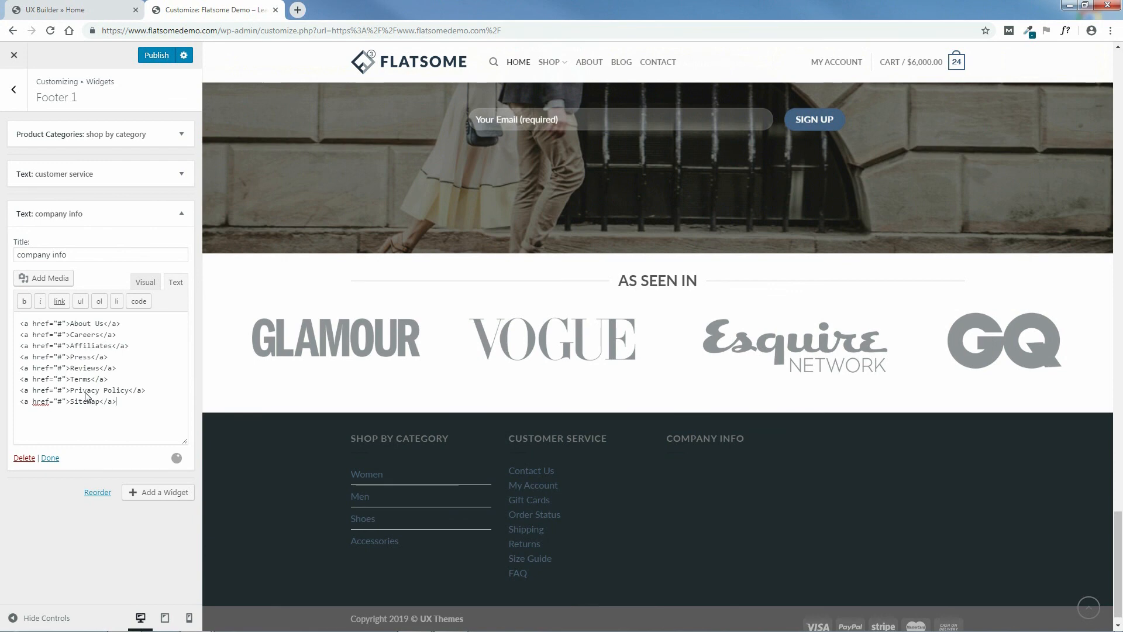
pyautogui.click(146, 283)
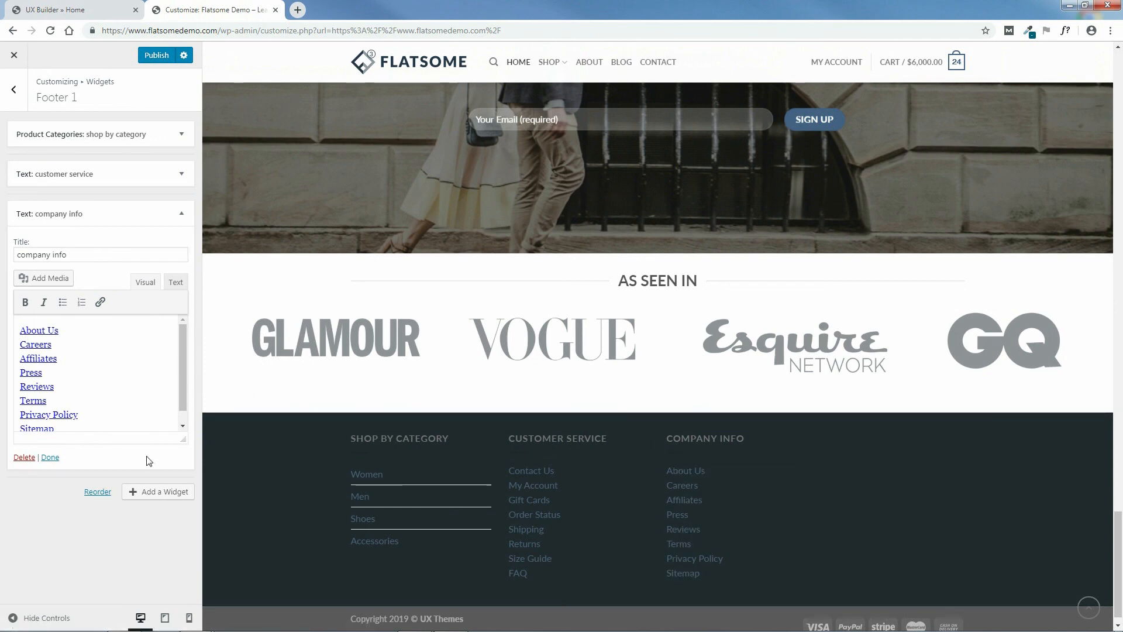
pyautogui.click(49, 457)
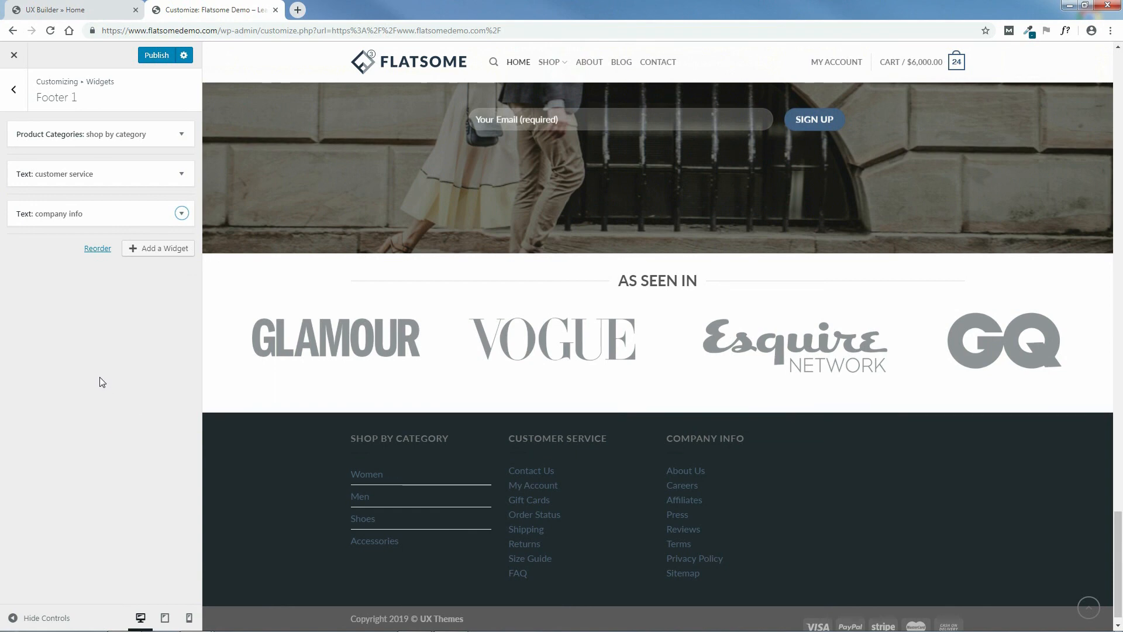
# Add a further Text widget to Footer 1 and title it "contact"
pyautogui.click(171, 250)
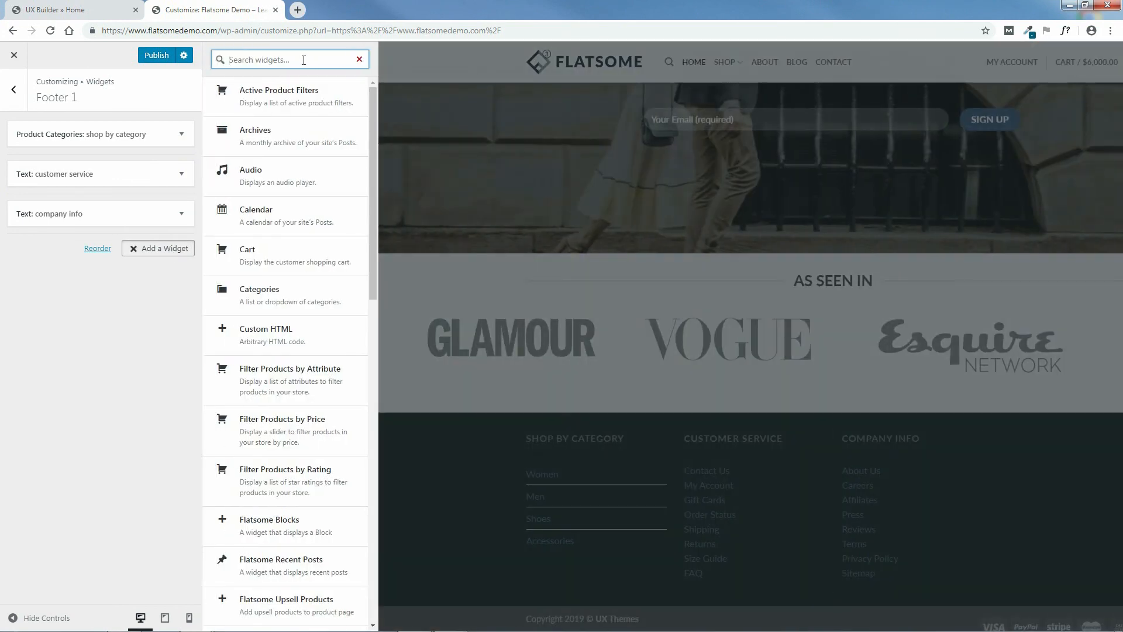
pyautogui.write('text')
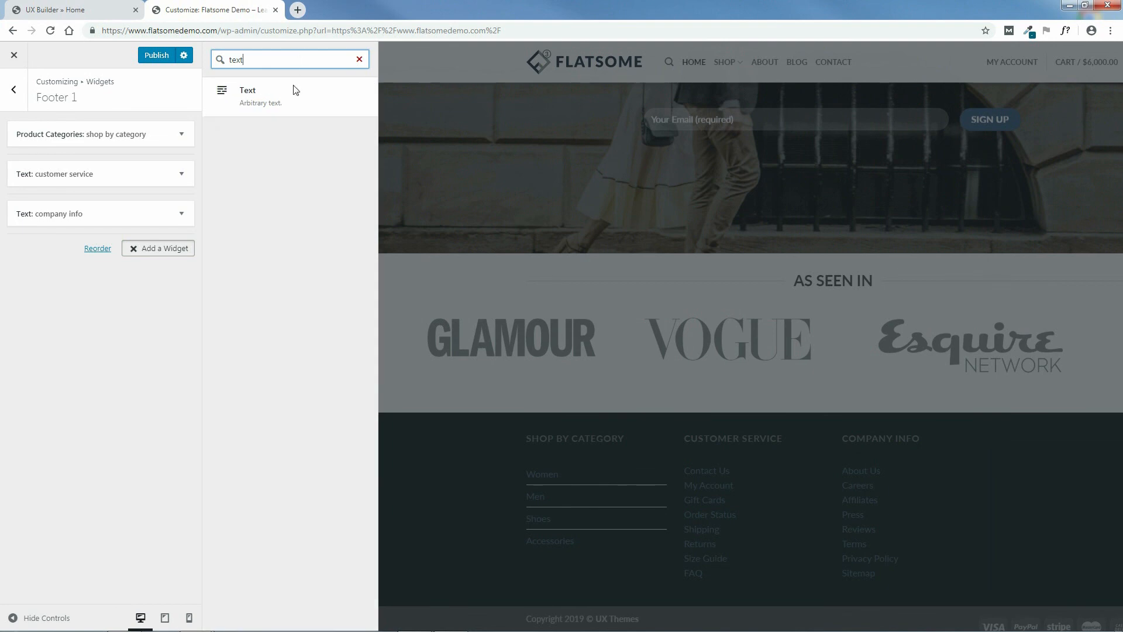
pyautogui.click(258, 101)
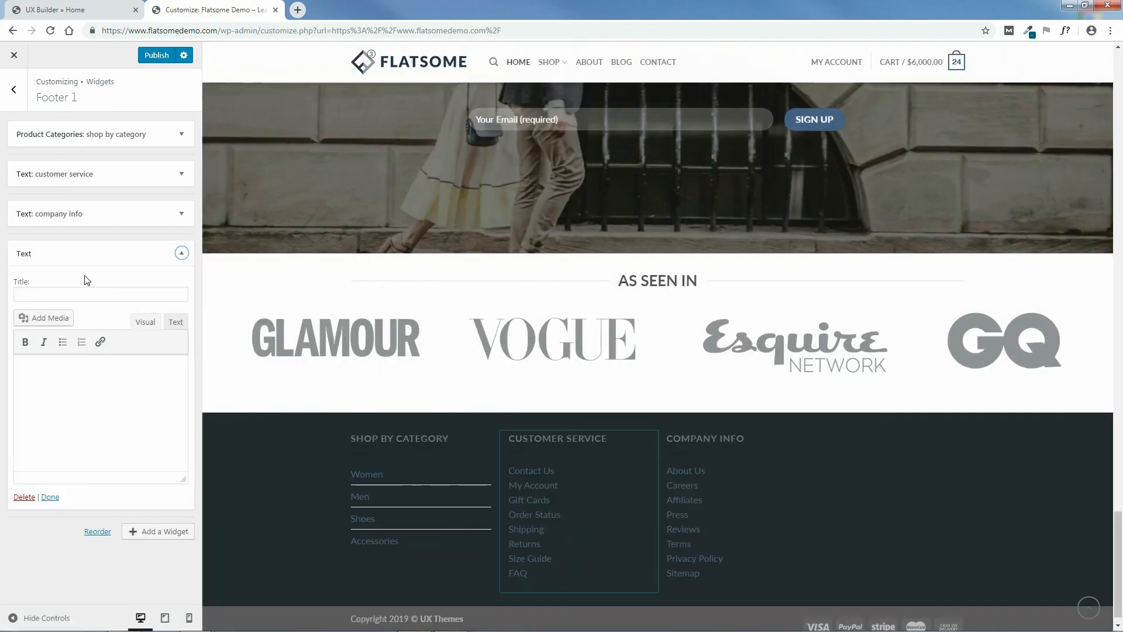
pyautogui.click(82, 294)
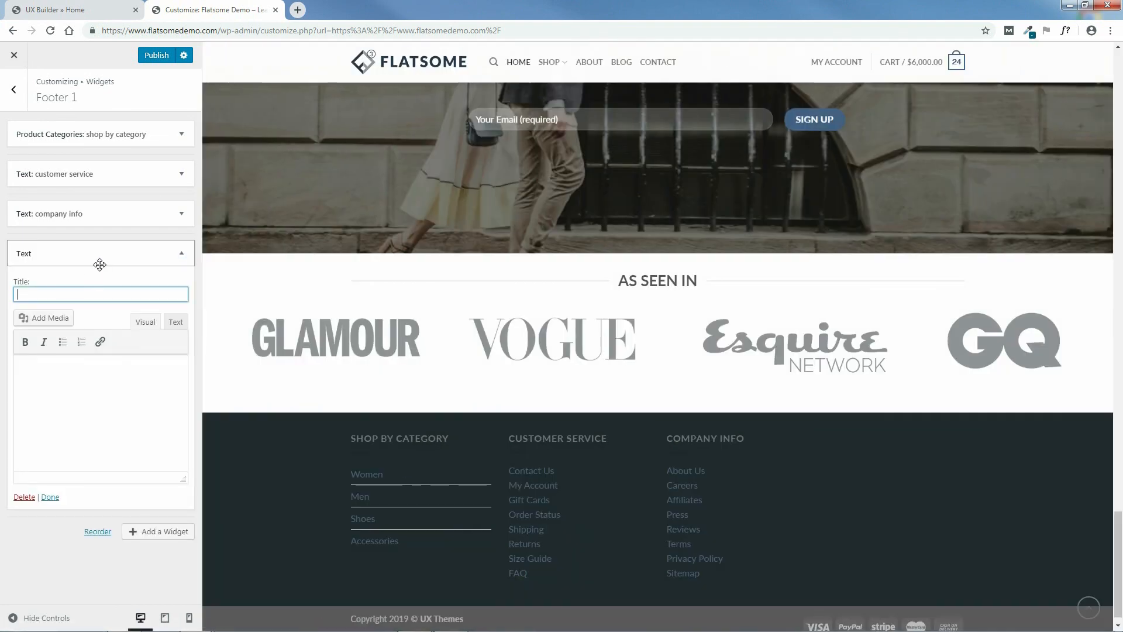
pyautogui.write('con')
pyautogui.moveTo(206, 630)
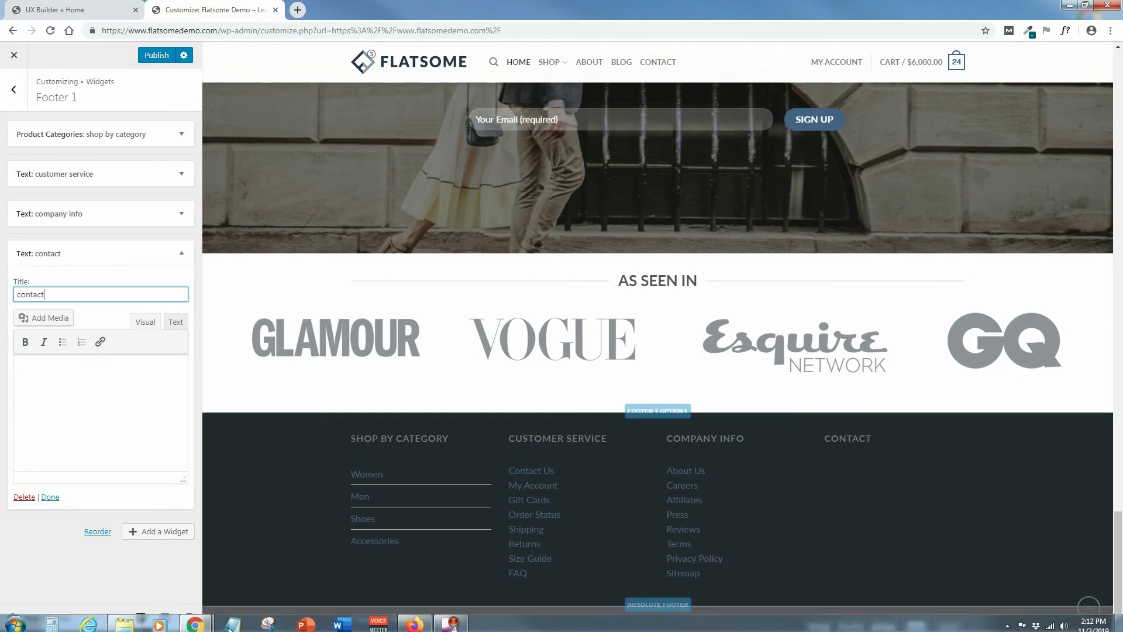
# Copy the contact HTML, from the phone number through the opening hours, from the file FOOTER WIDGET 4 - CONTACT.txt
pyautogui.click(138, 621)
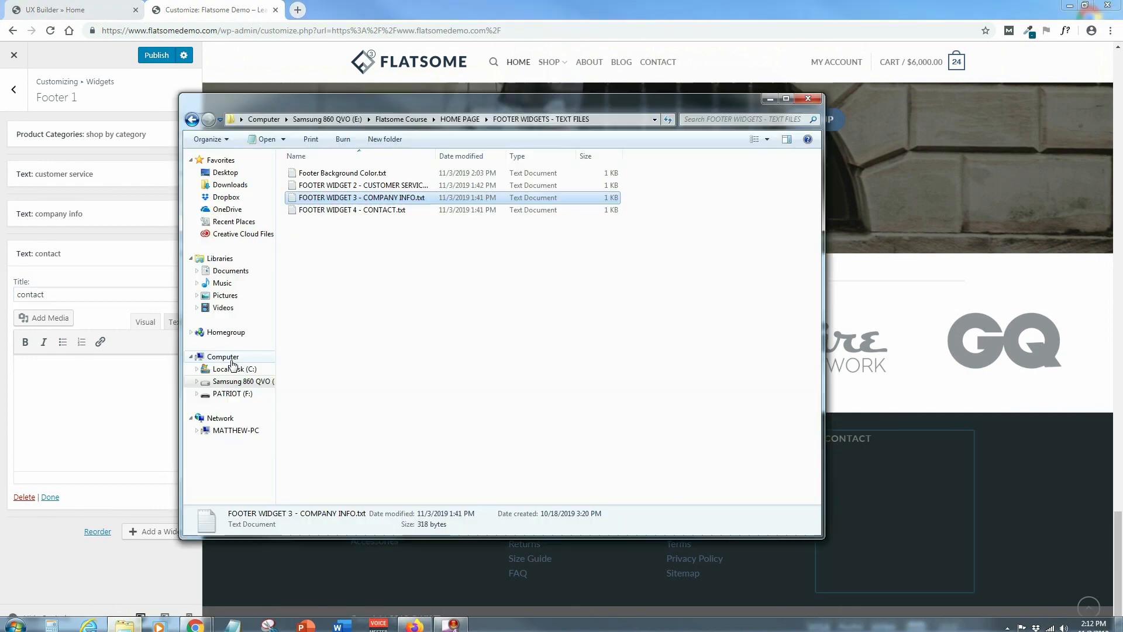
pyautogui.doubleClick(368, 211)
pyautogui.moveTo(376, 259); pyautogui.dragTo(212, 191)
pyautogui.rightClick(236, 194)
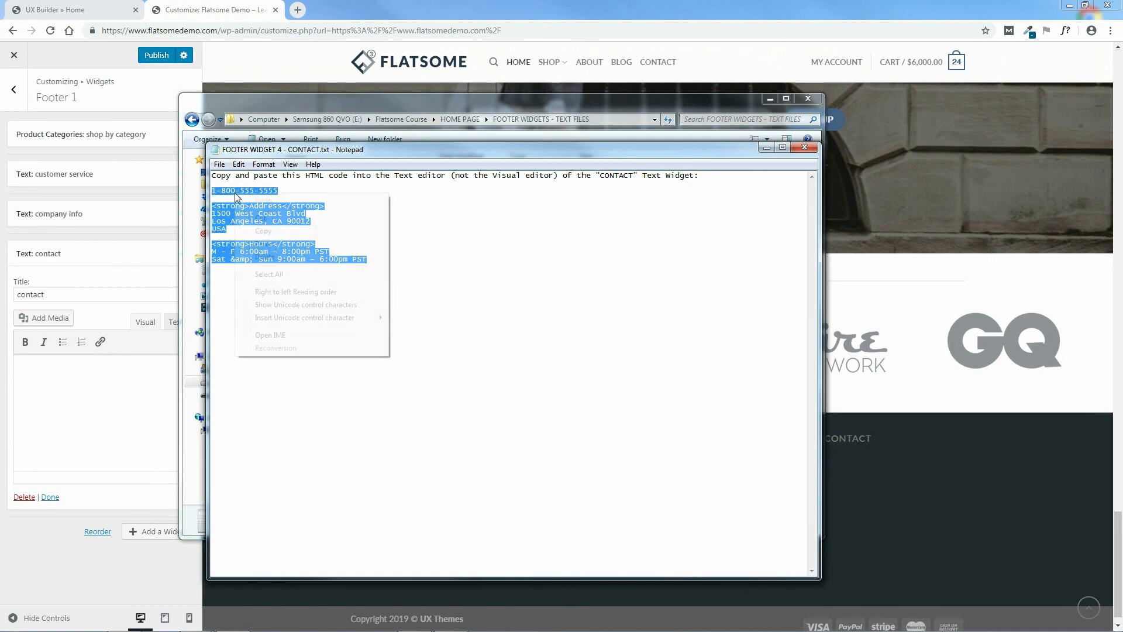
pyautogui.click(261, 231)
pyautogui.click(799, 150)
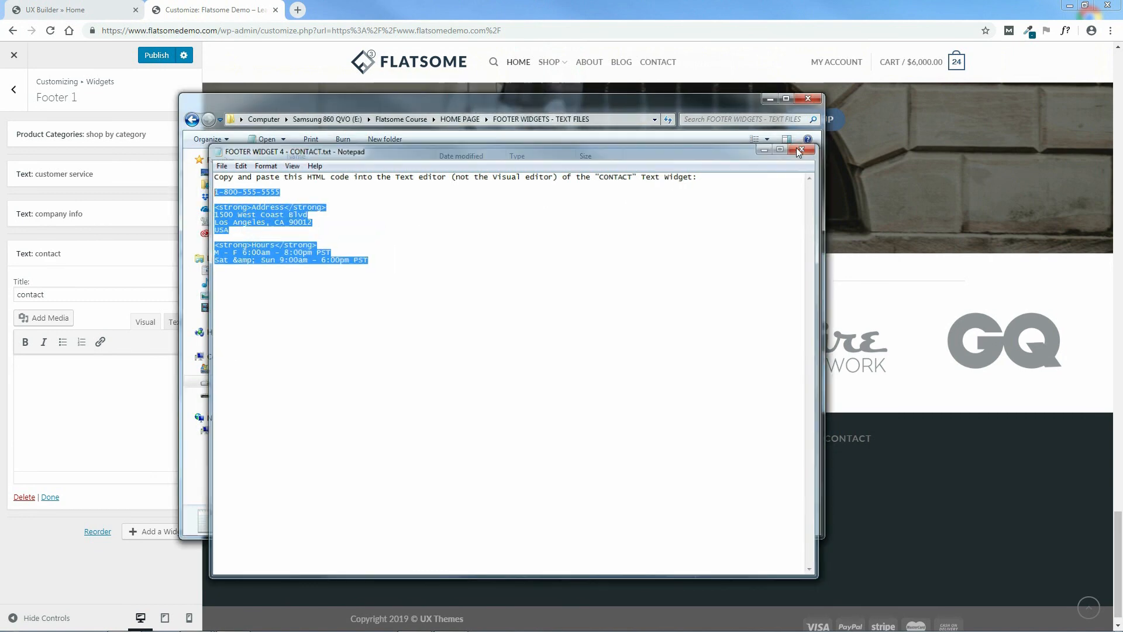
pyautogui.click(808, 98)
# Paste the copied HTML into the contact widget in Text mode, return it to Visual mode, collapse it and publish the footer
pyautogui.click(177, 322)
pyautogui.rightClick(74, 365)
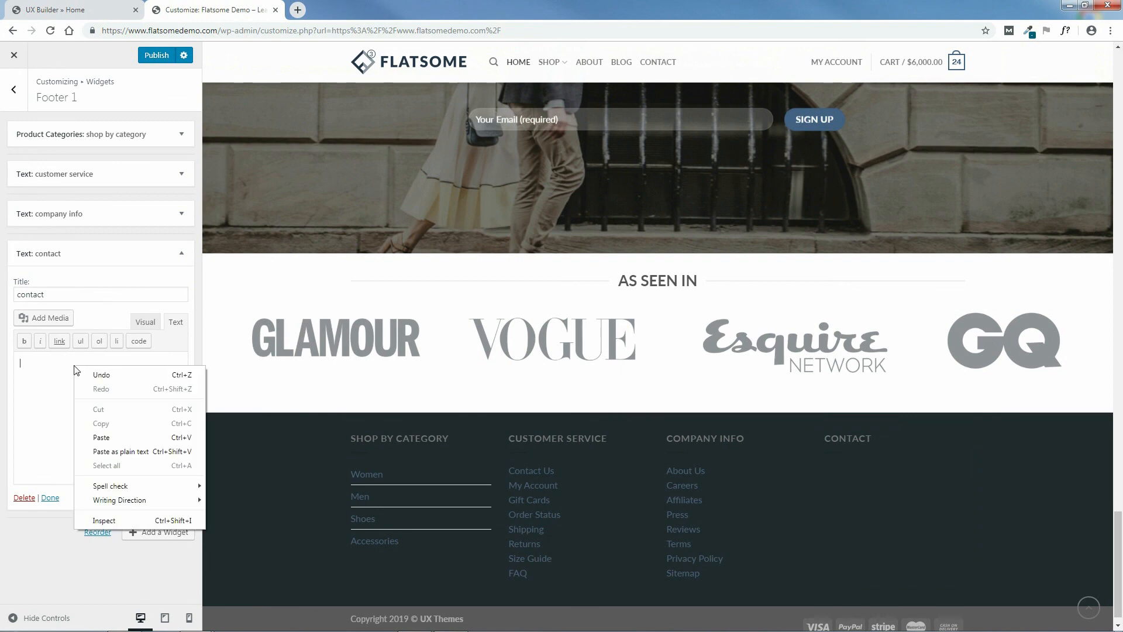
pyautogui.click(99, 437)
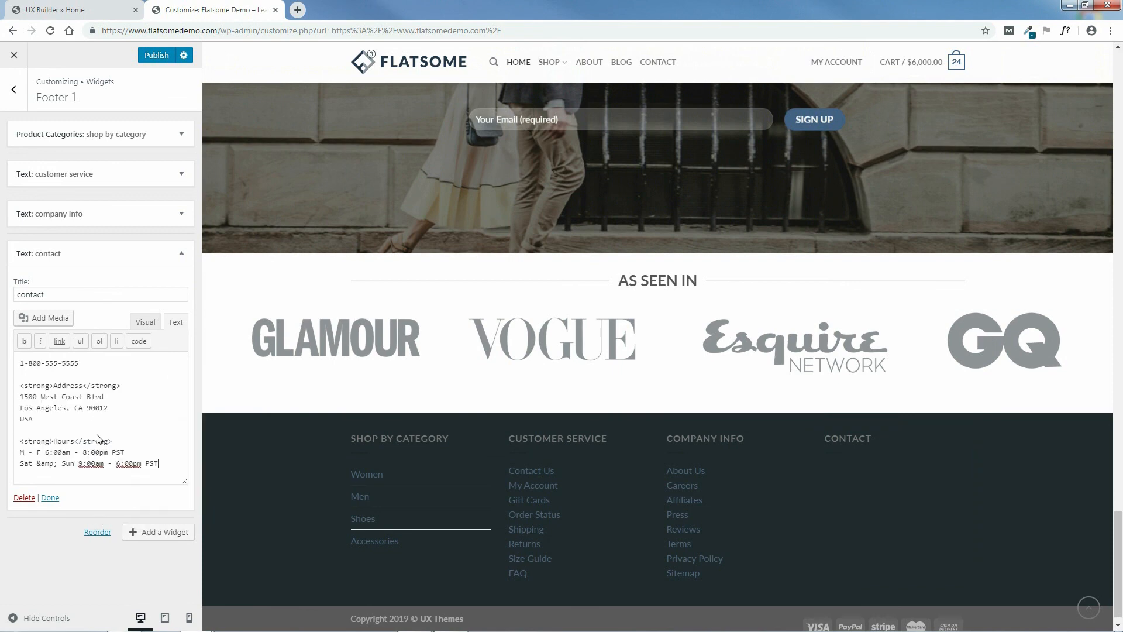
pyautogui.click(145, 321)
pyautogui.moveTo(180, 395)
pyautogui.mouseDown()
pyautogui.moveTo(183, 427)
pyautogui.moveTo(178, 376)
pyautogui.mouseUp()
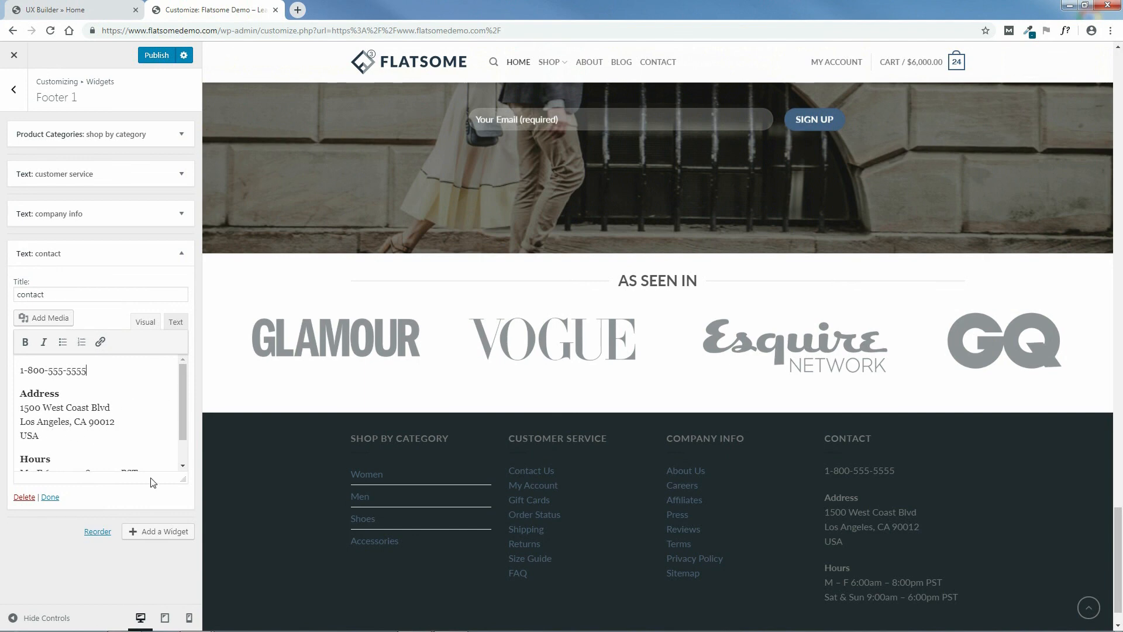
pyautogui.click(50, 497)
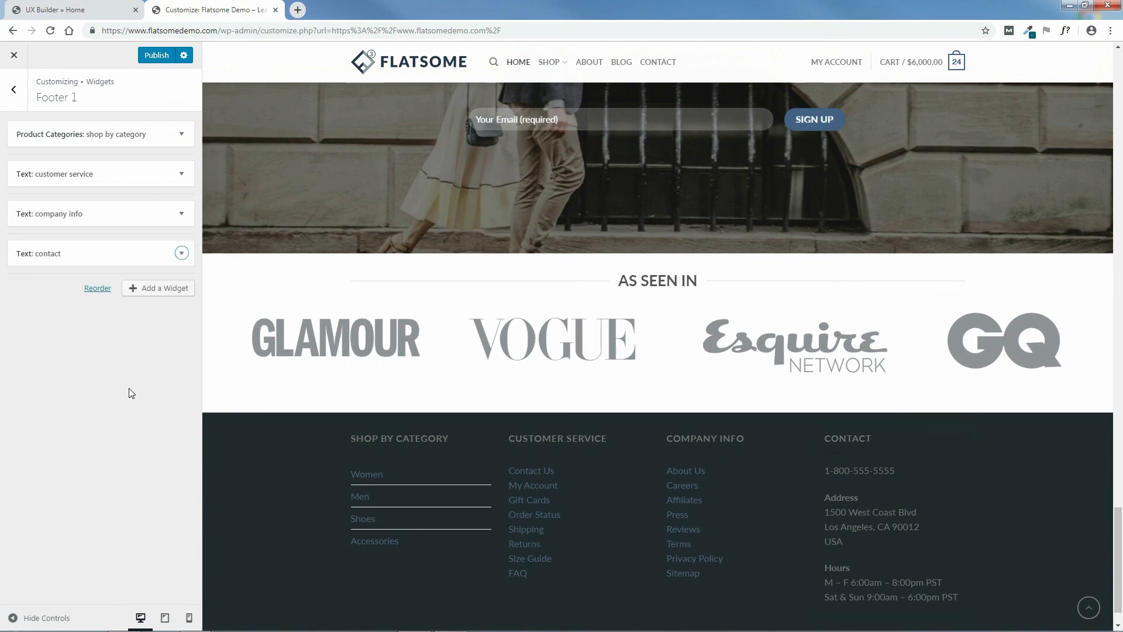
pyautogui.click(154, 56)
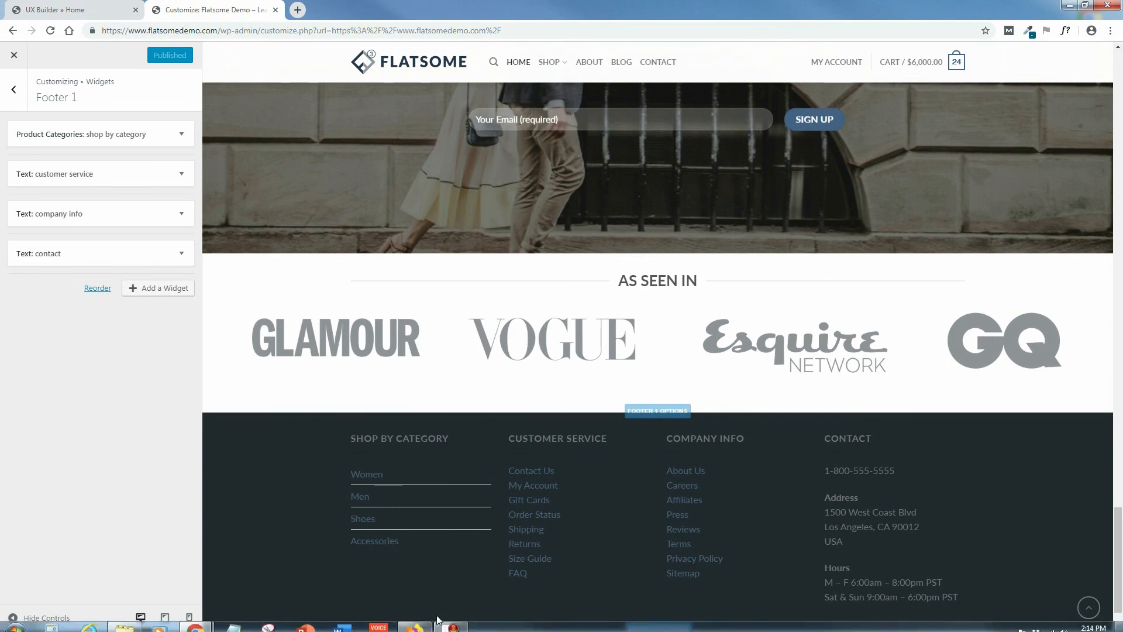
# Add a Flatsome Blocks widget to Footer 1, check which blocks it offers, and publish the change
pyautogui.click(166, 293)
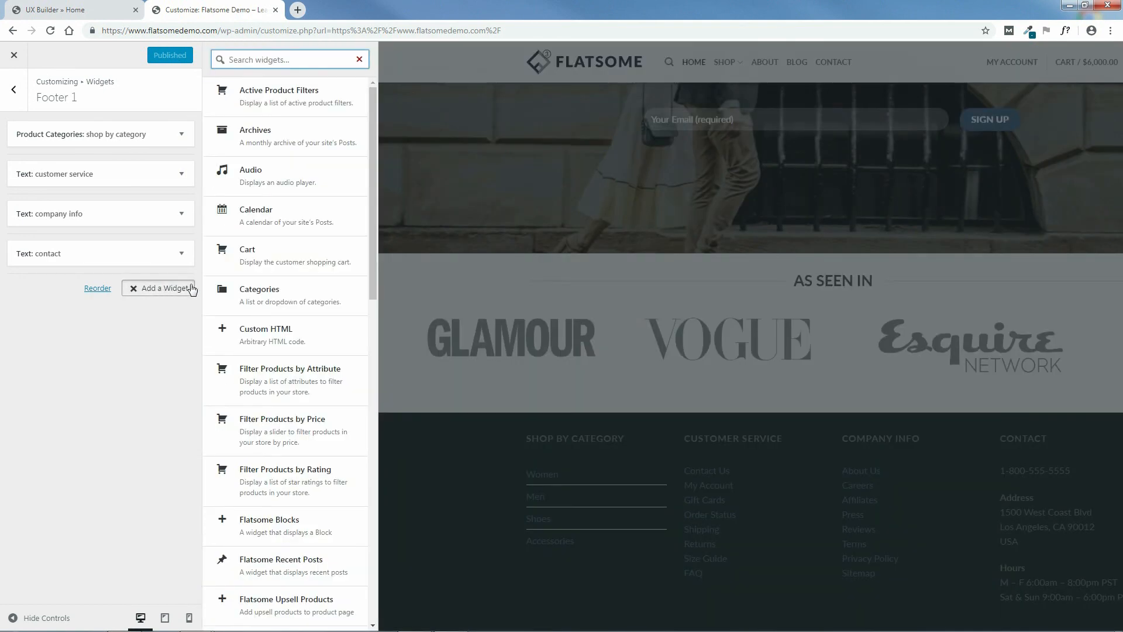
pyautogui.moveTo(373, 252); pyautogui.dragTo(382, 353)
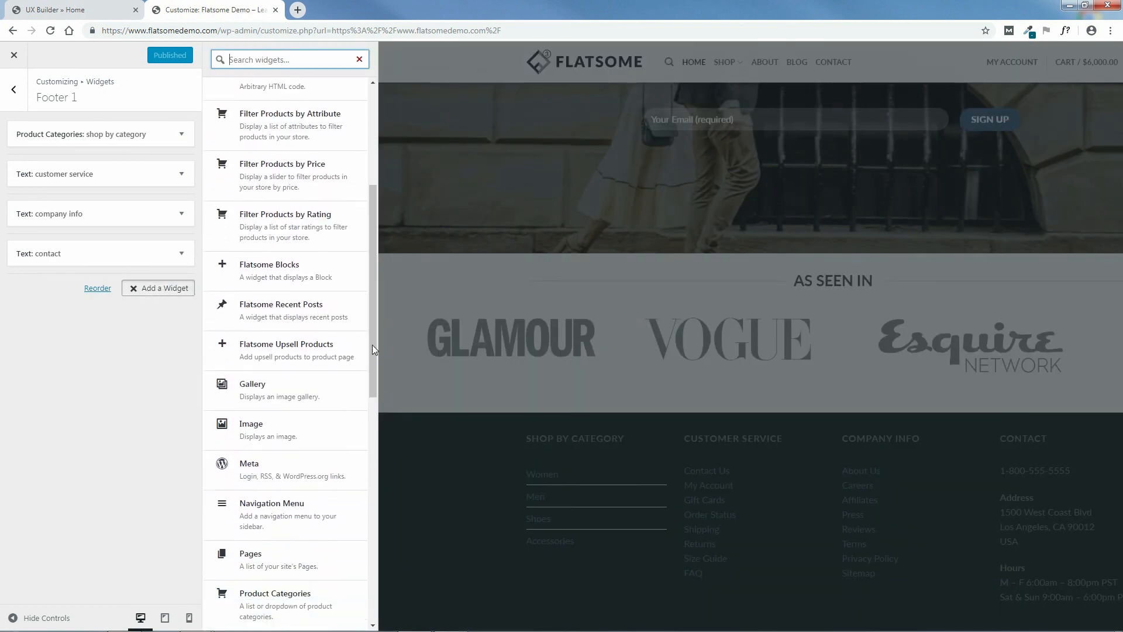
pyautogui.click(290, 281)
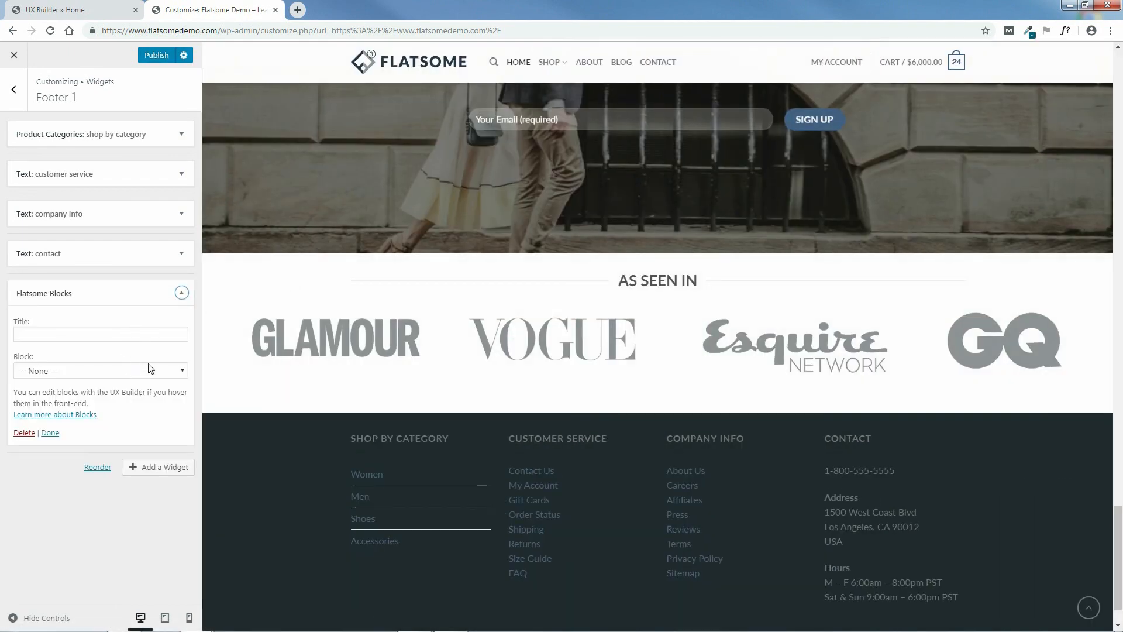
pyautogui.click(155, 371)
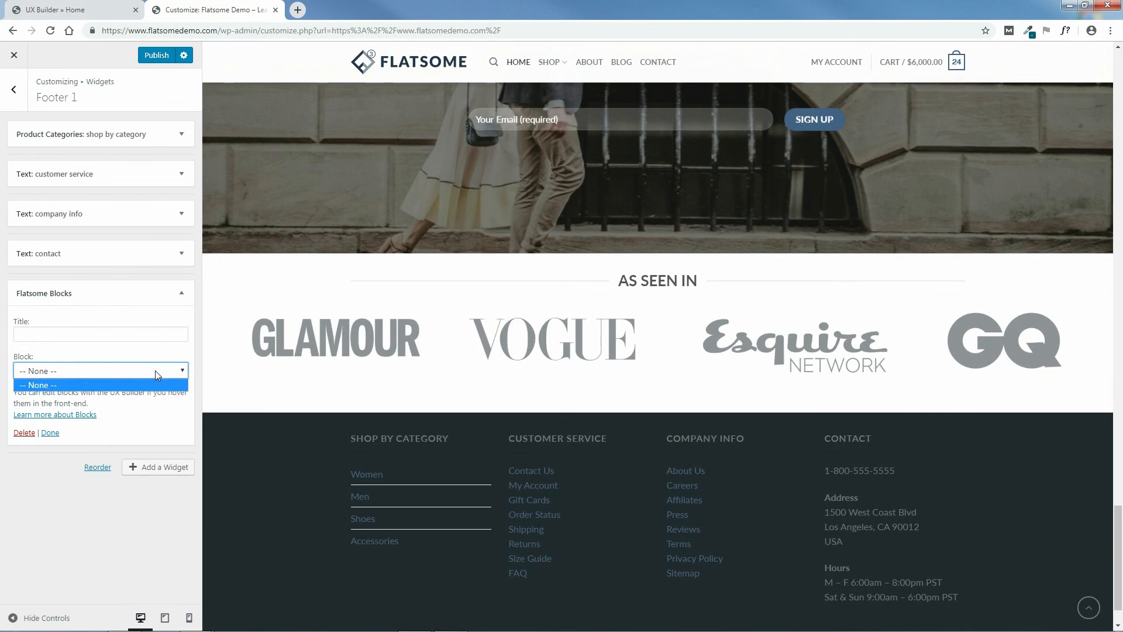
pyautogui.click(113, 373)
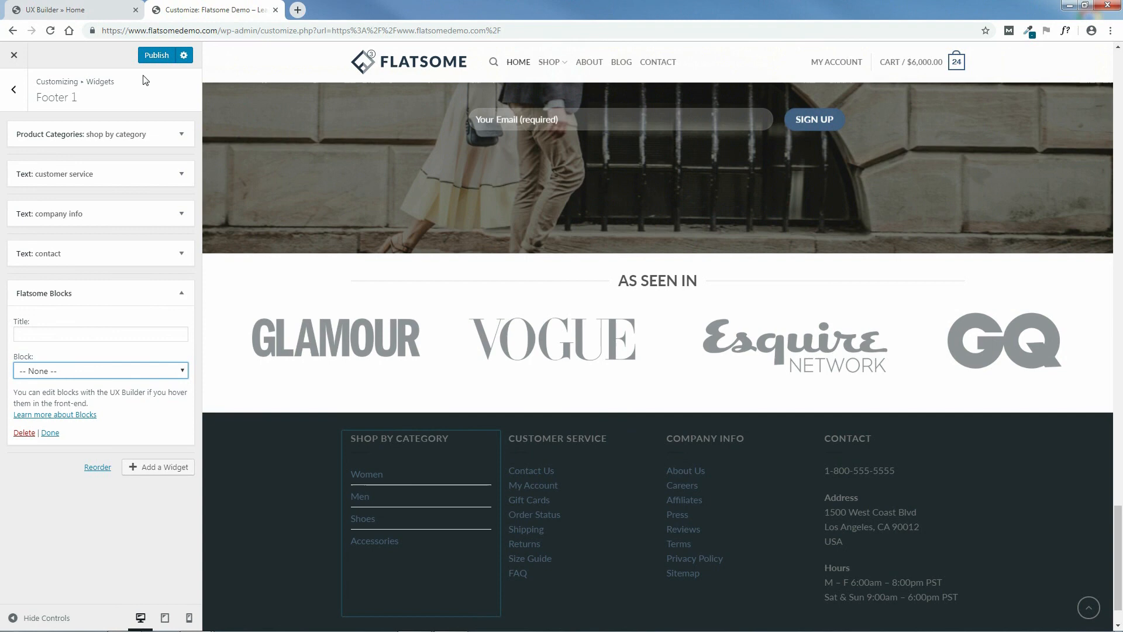
pyautogui.click(154, 57)
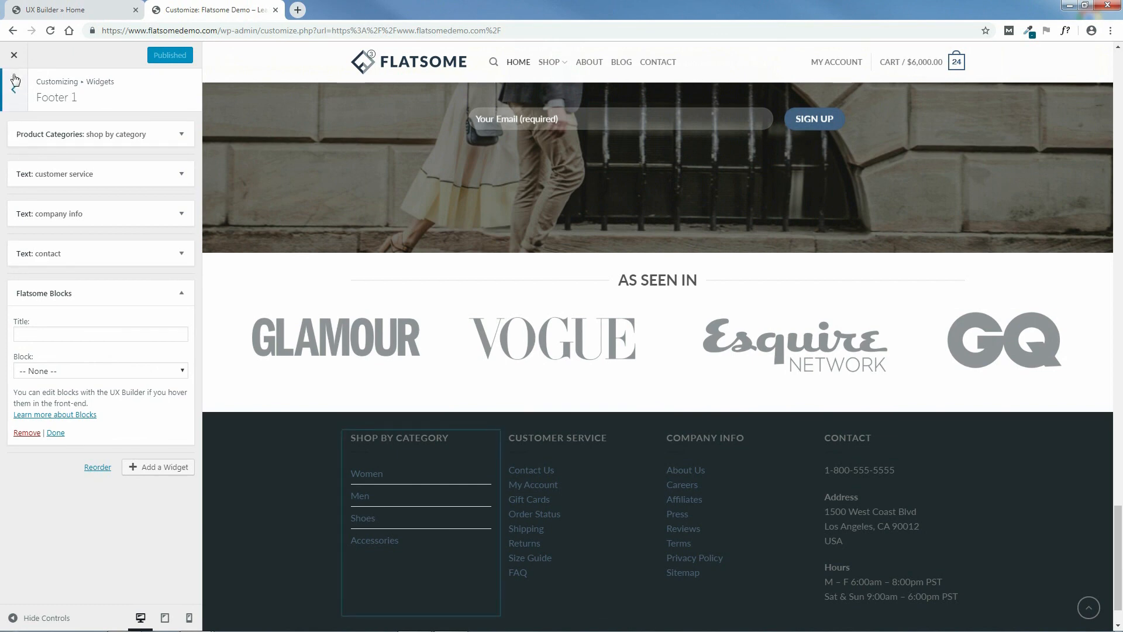
# Leave the customizer and start a new UX Block from the WordPress dashboard
pyautogui.click(14, 57)
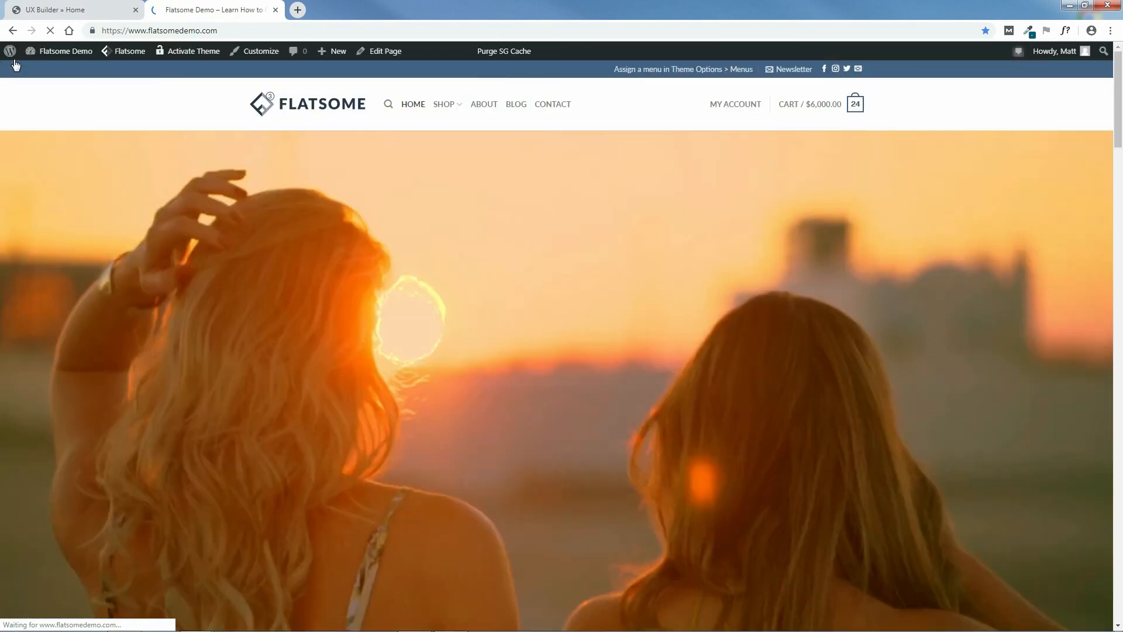
pyautogui.moveTo(60, 56)
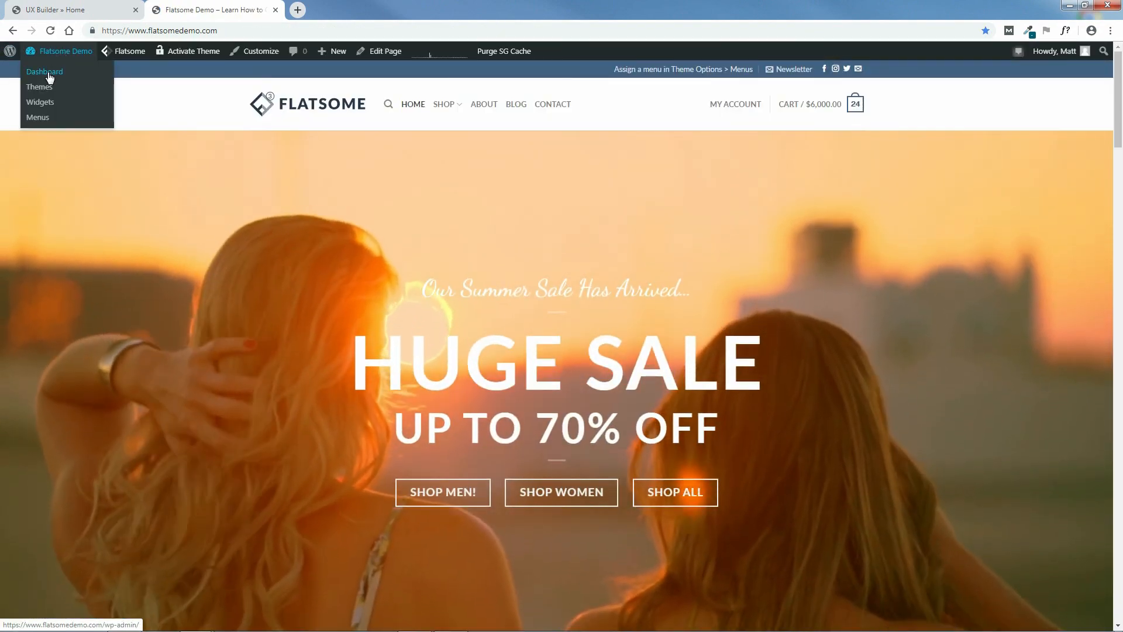
pyautogui.click(50, 76)
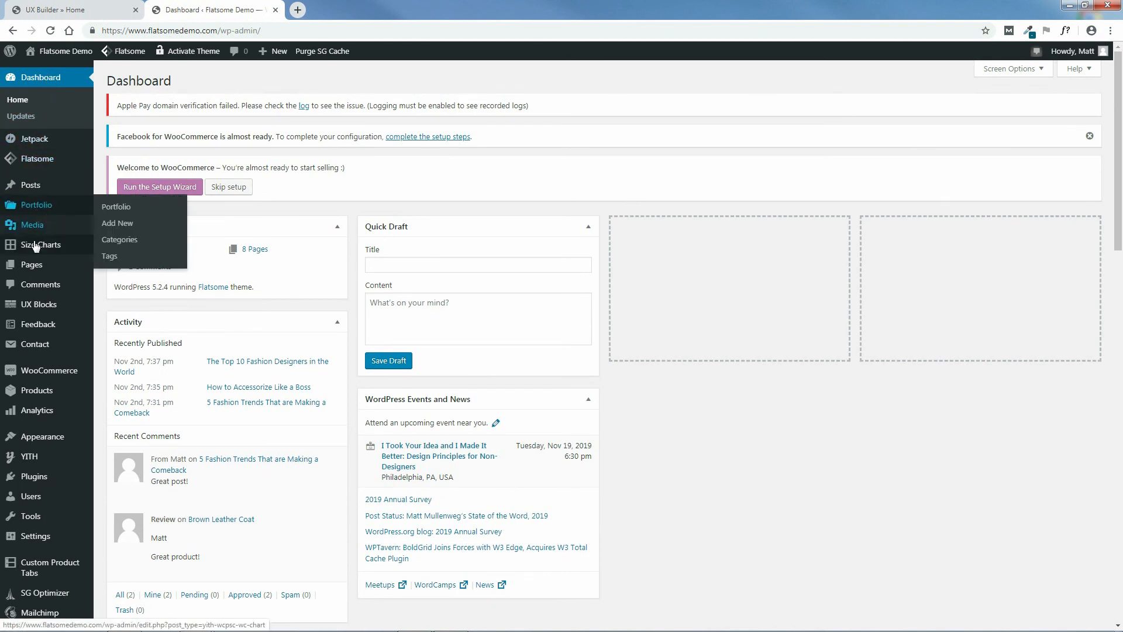
pyautogui.moveTo(38, 307)
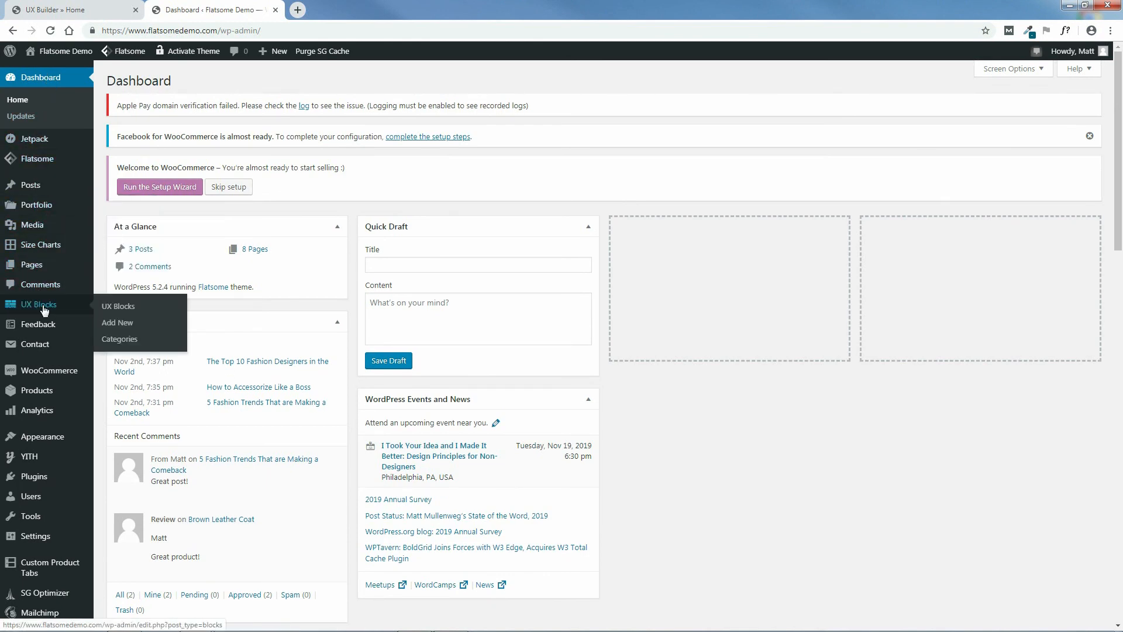
pyautogui.click(115, 328)
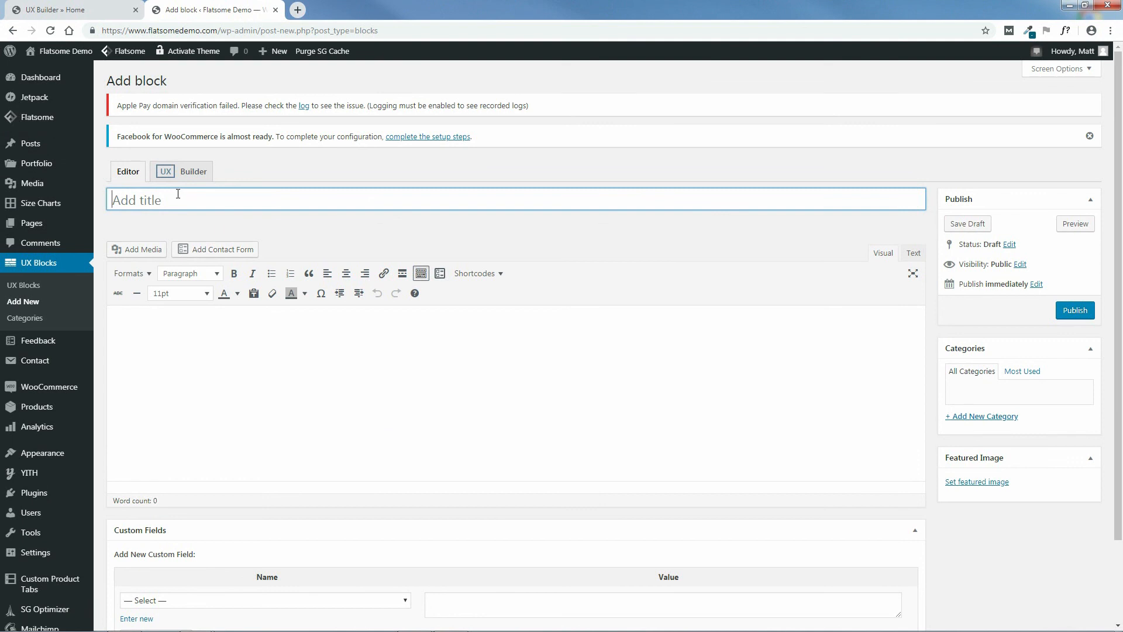
# Title the new block "Search" and publish it
pyautogui.write('sEARCH')
pyautogui.hotkey('ctrl', 'a')
pyautogui.press('BackSpace')
pyautogui.moveTo(92, 207)
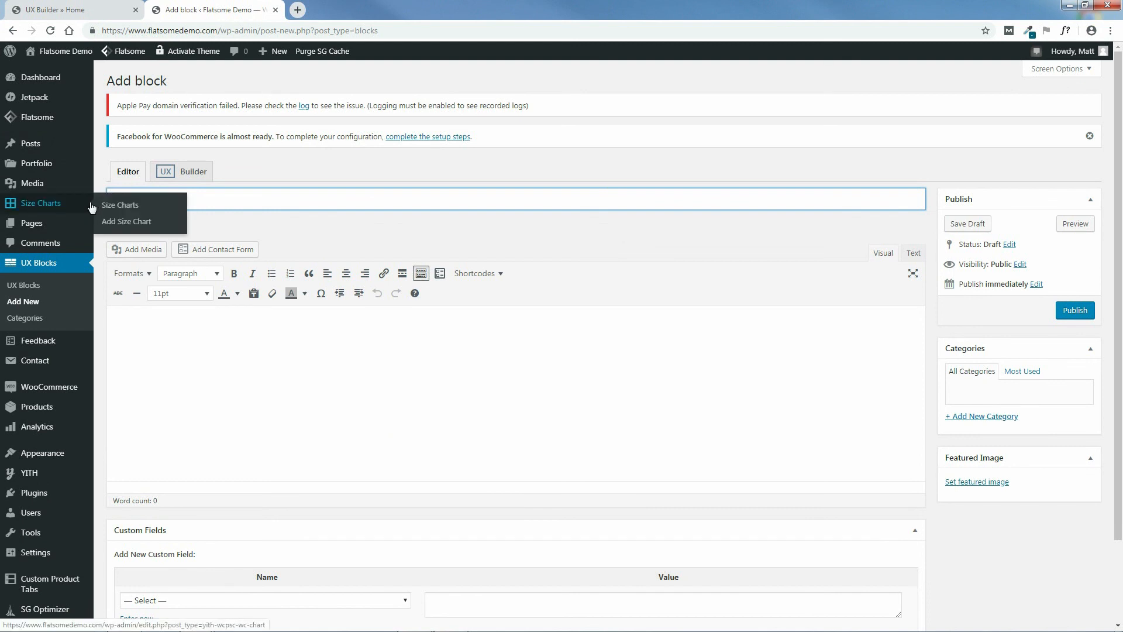
pyautogui.write('Search')
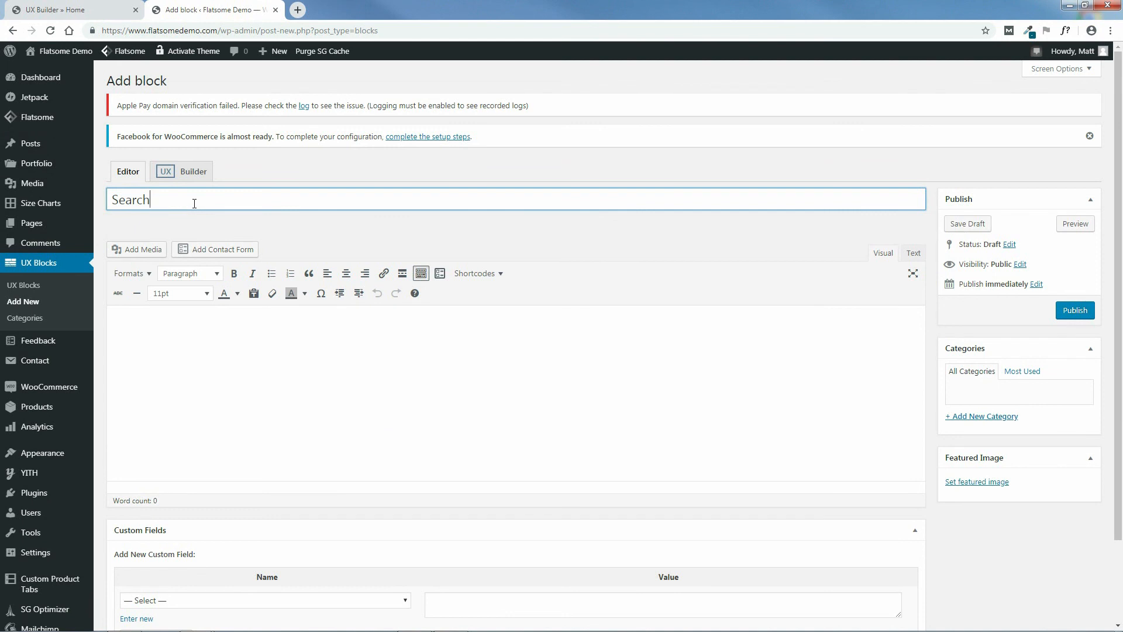
pyautogui.click(1074, 311)
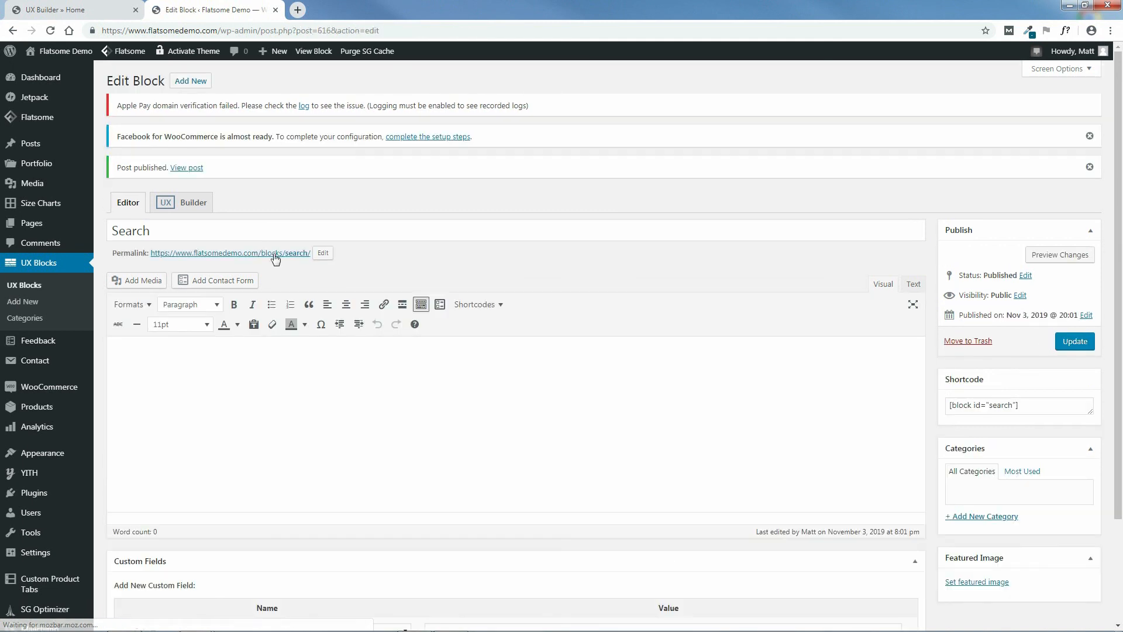
# Open the Search block in UX Builder and add a Search Box element to it
pyautogui.click(181, 205)
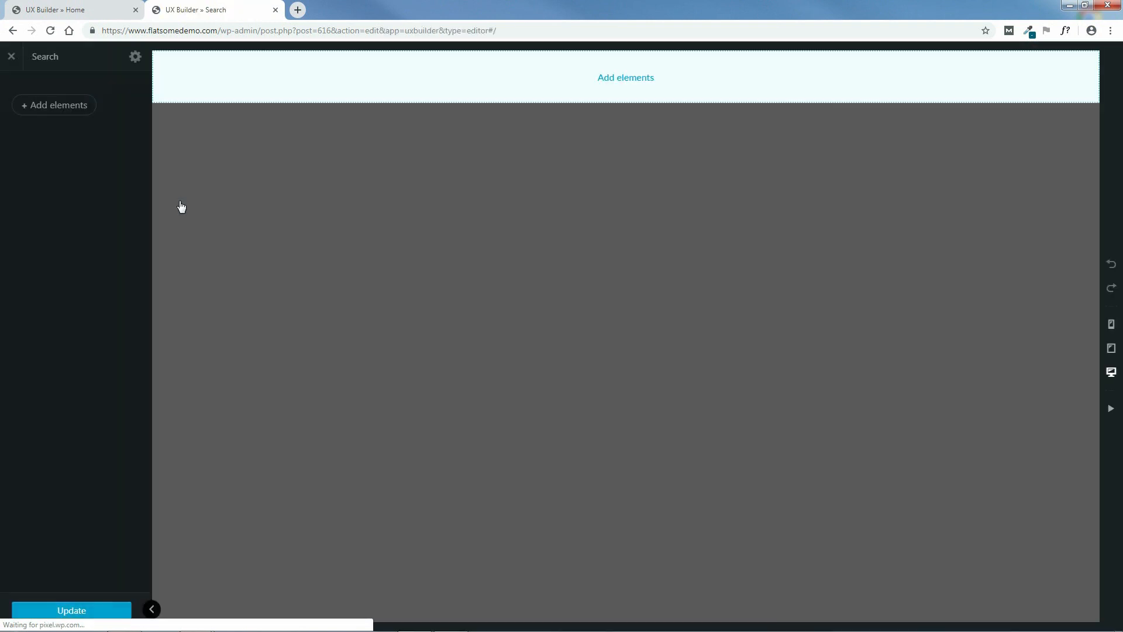
pyautogui.moveTo(626, 81)
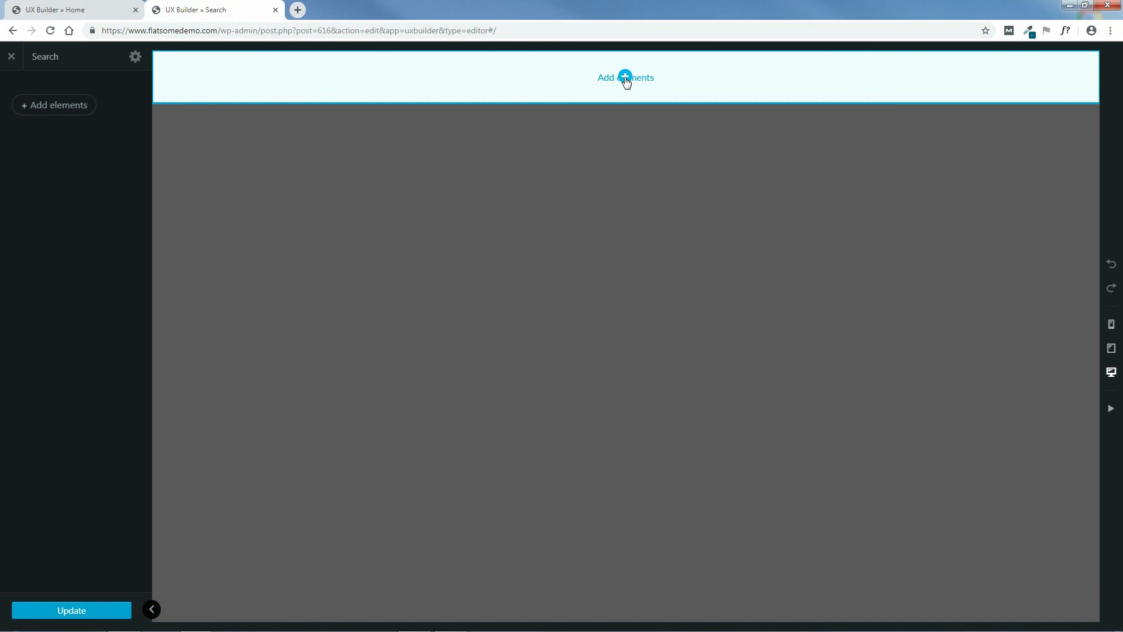
pyautogui.click(626, 76)
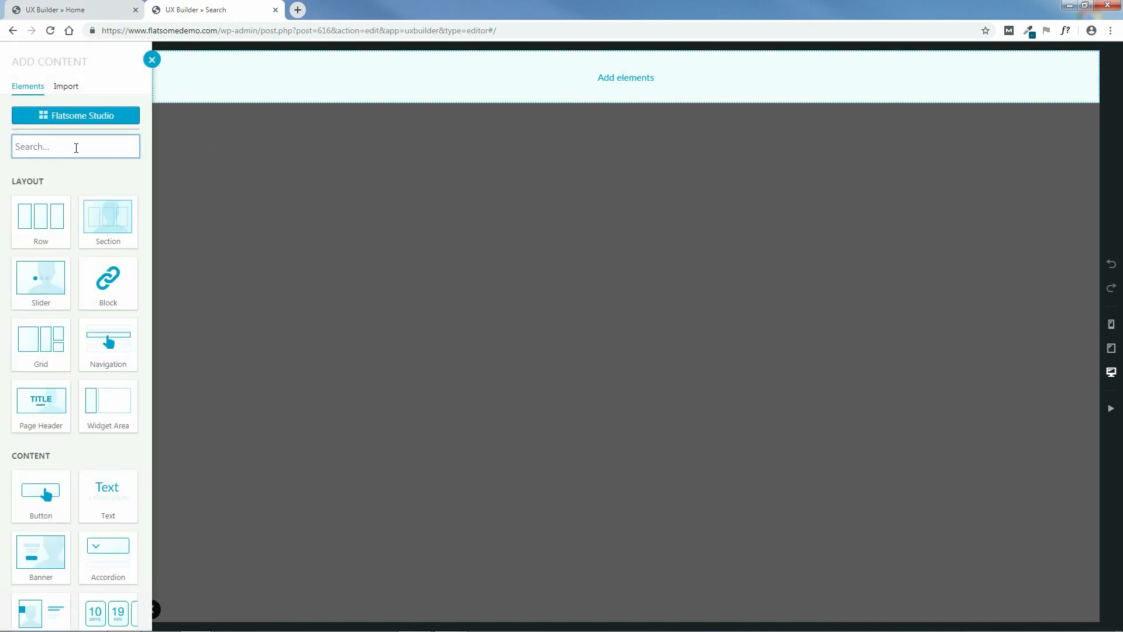
pyautogui.write('search')
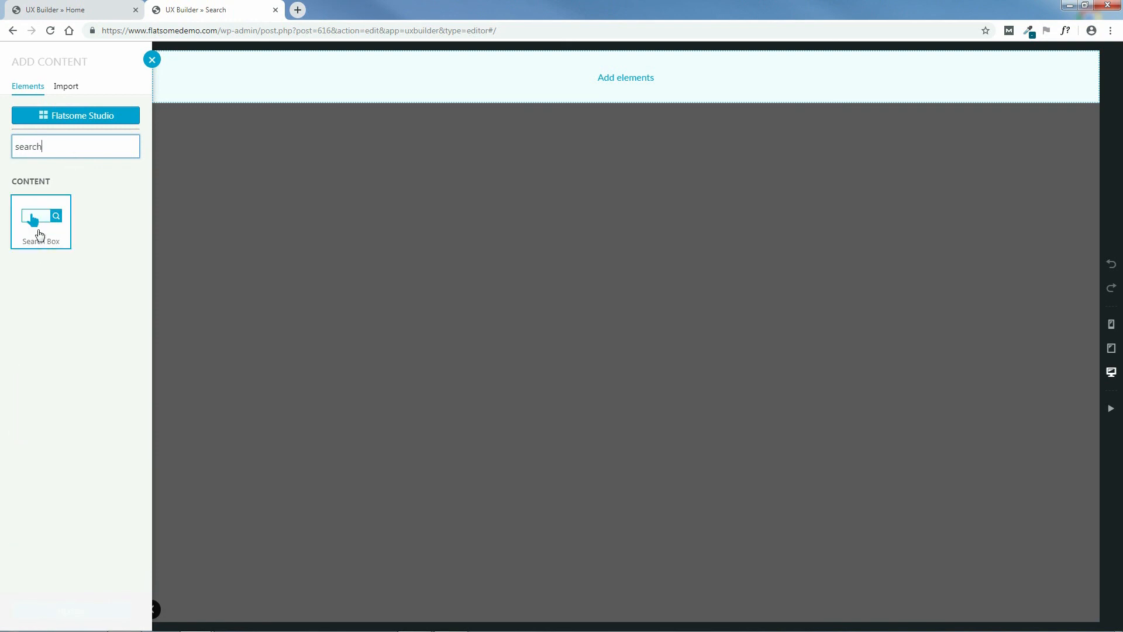
pyautogui.click(39, 231)
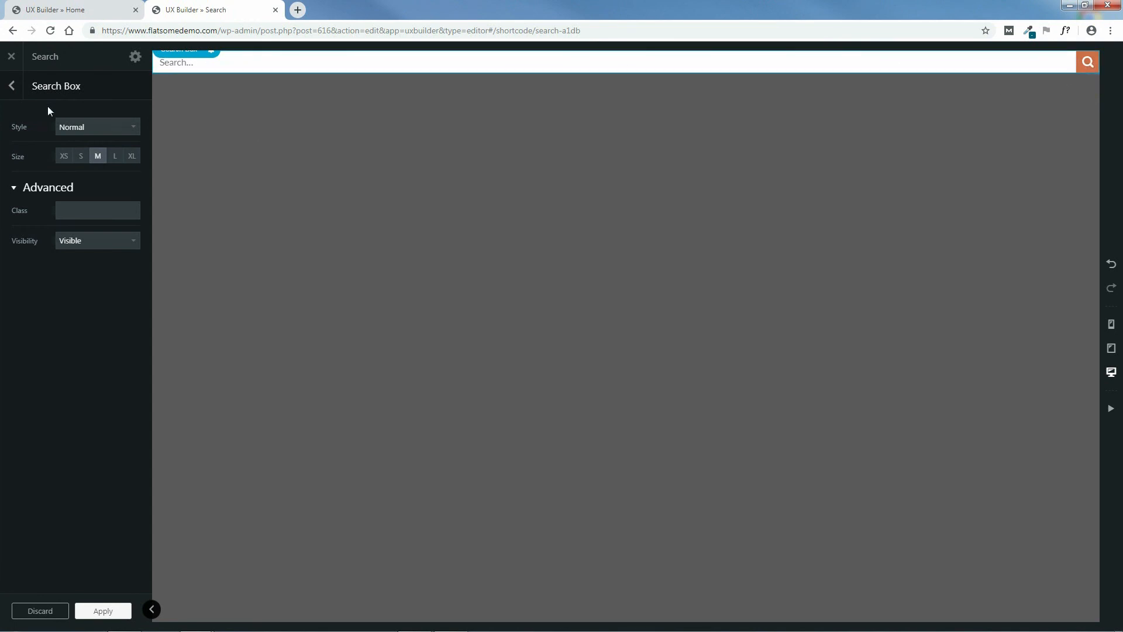
# Try the Flat style on the search box, and set its style back to Normal
pyautogui.click(85, 125)
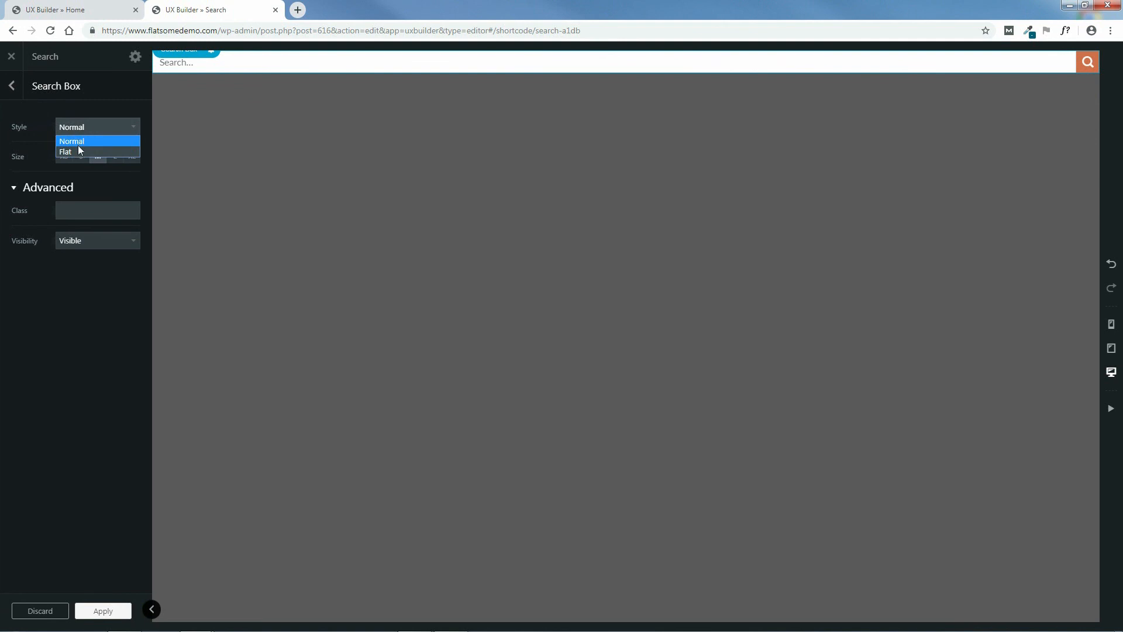
pyautogui.click(80, 152)
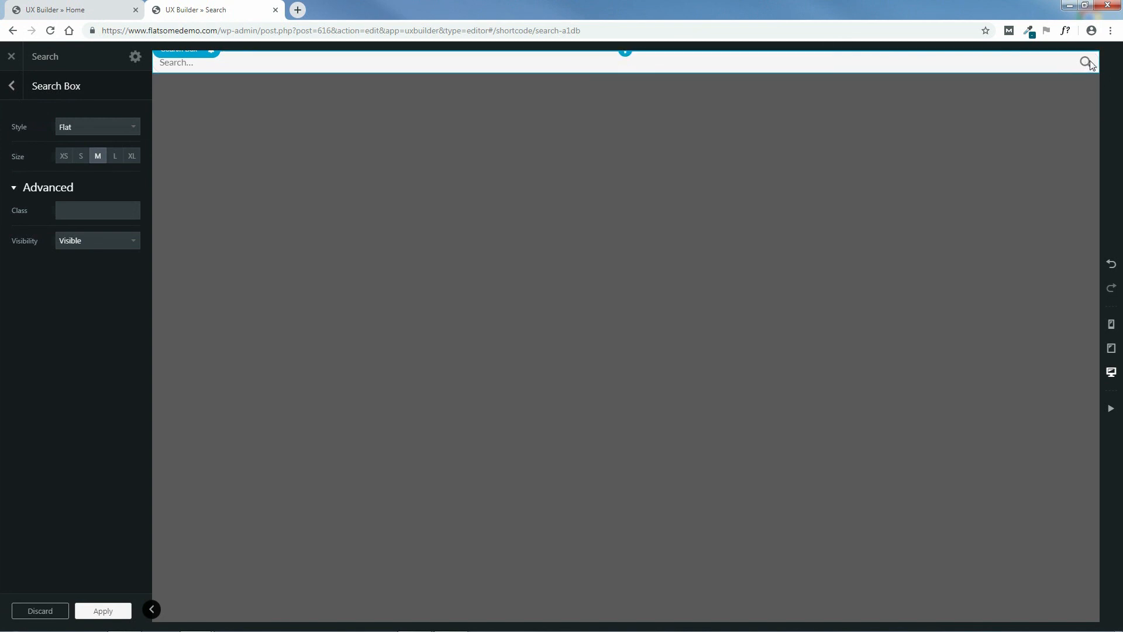
pyautogui.click(101, 127)
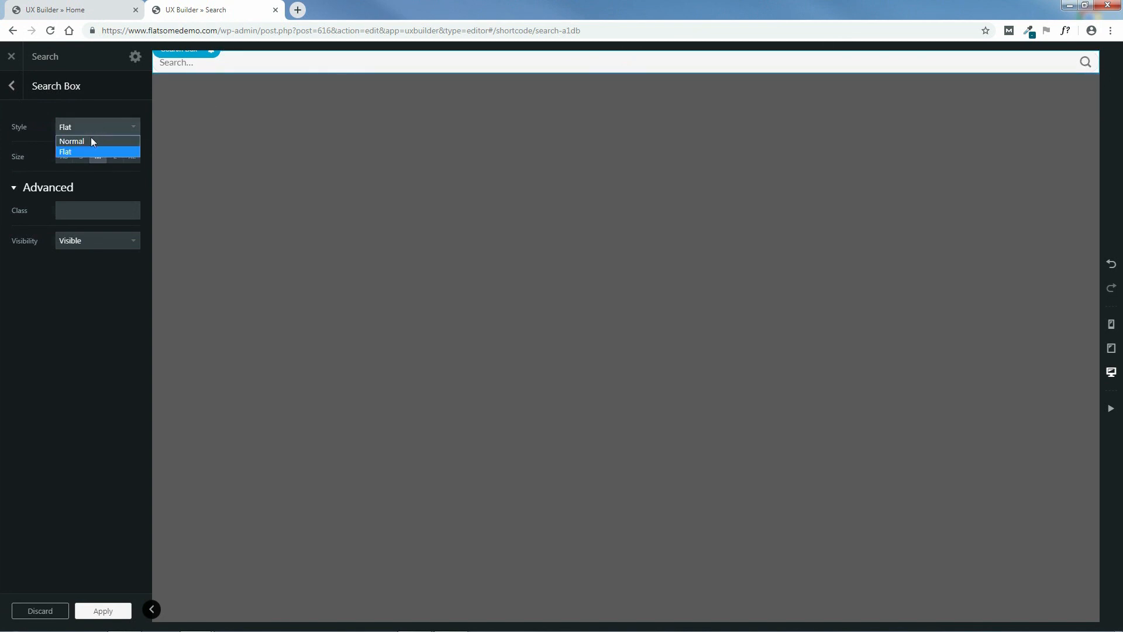
pyautogui.click(91, 139)
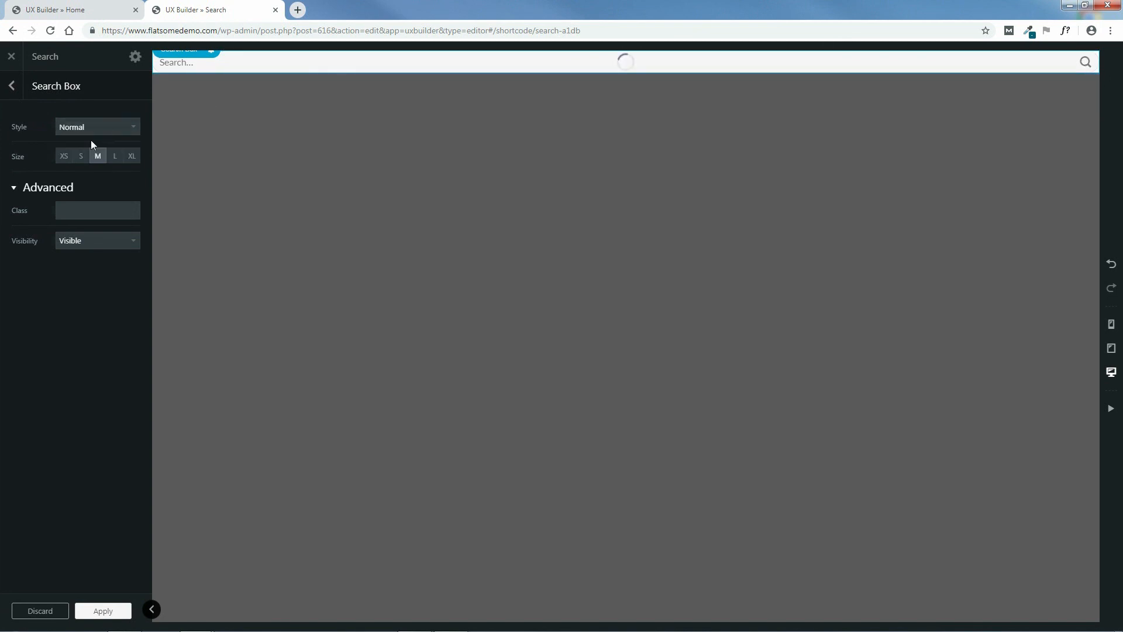
# Try sizes XS, S and XL on the search box, and set its size back to M
pyautogui.click(65, 157)
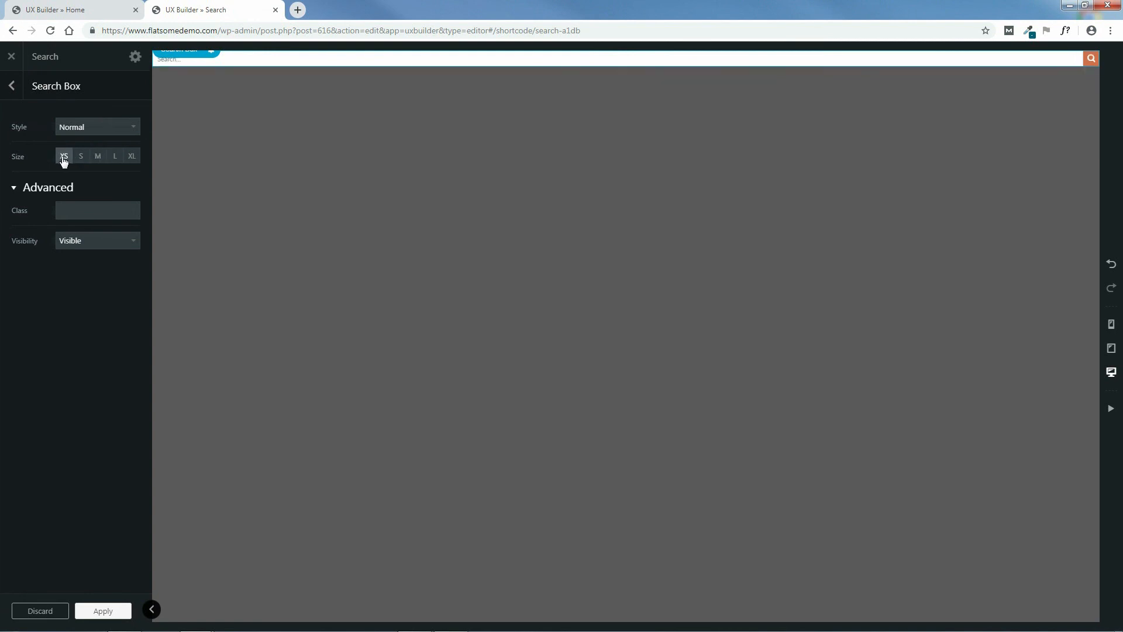
pyautogui.click(82, 158)
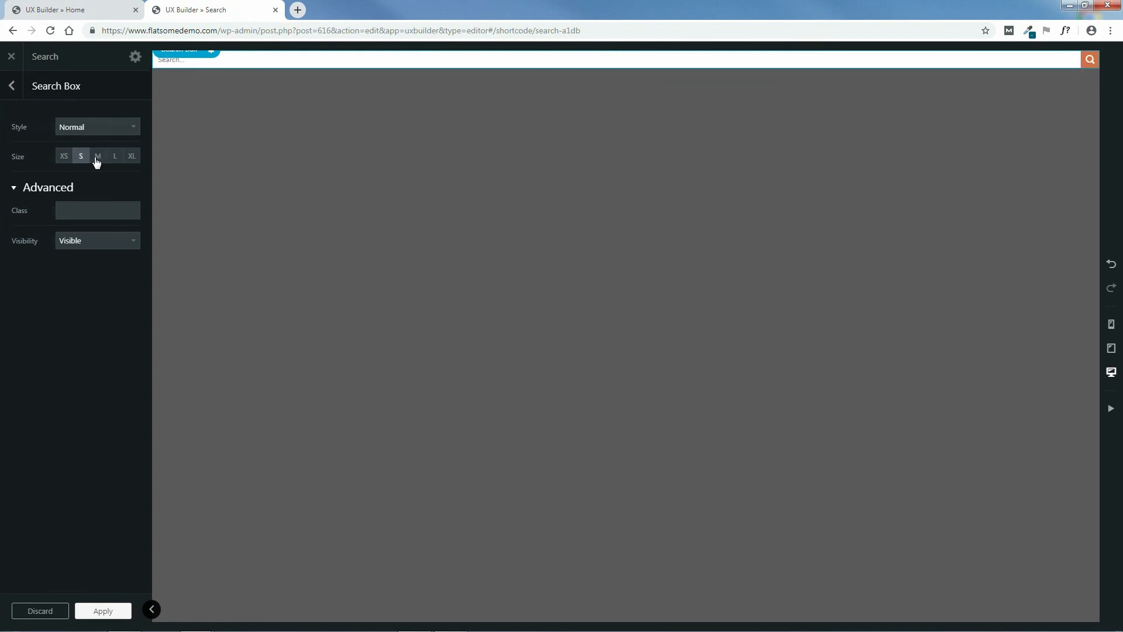
pyautogui.click(132, 158)
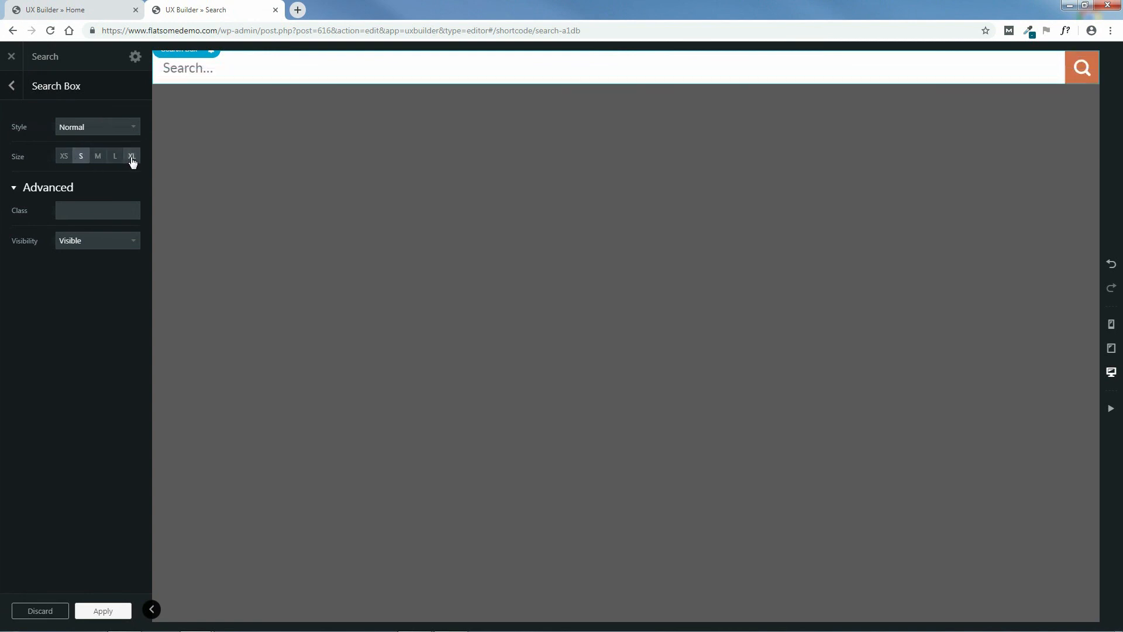
pyautogui.click(98, 159)
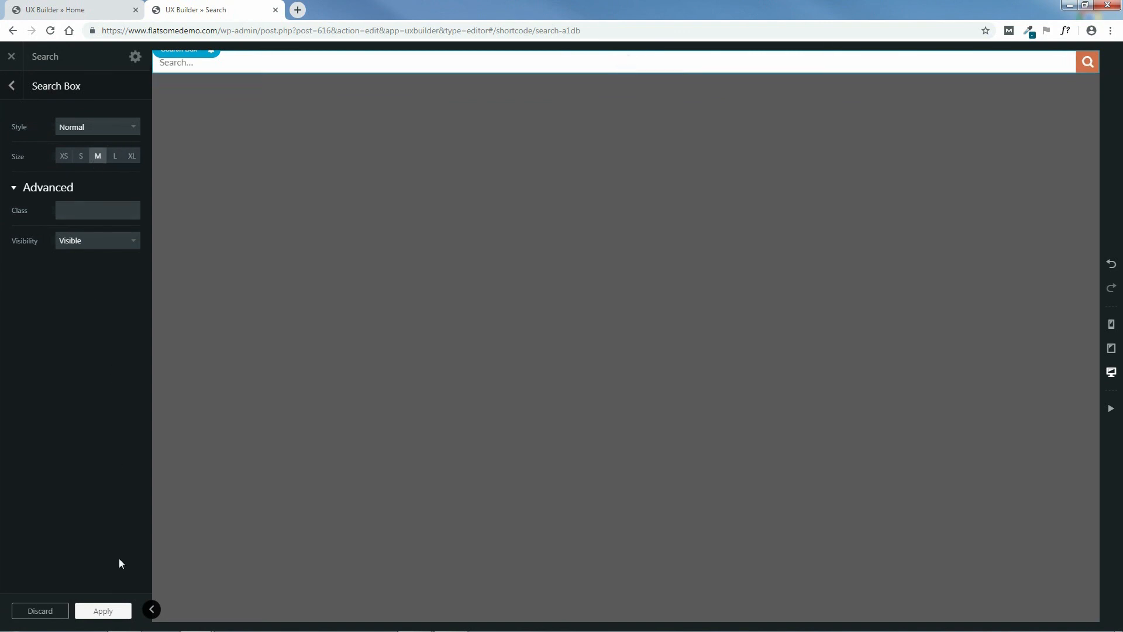
# Apply the search box settings, update the Search block and exit UX Builder
pyautogui.click(103, 610)
pyautogui.click(71, 607)
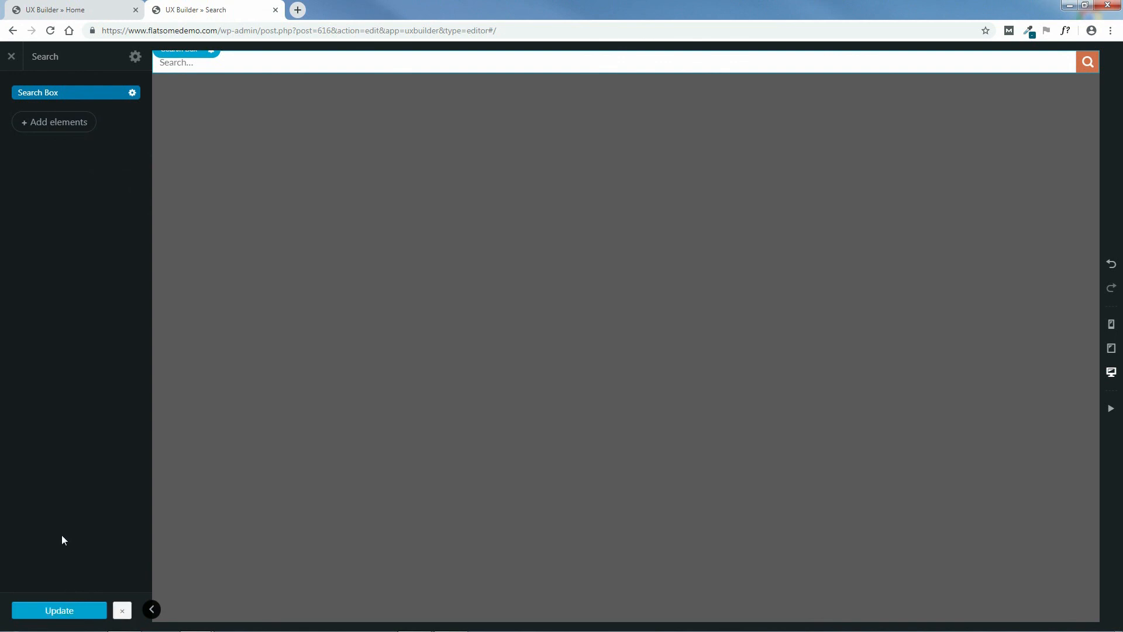
pyautogui.click(123, 613)
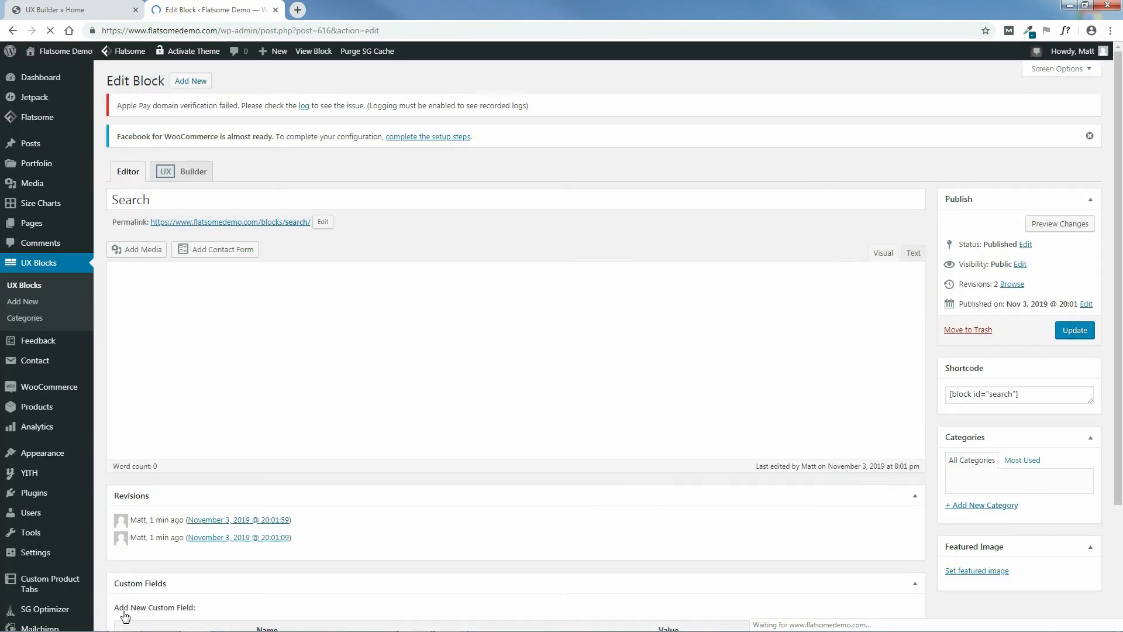
# Visit the site's front end and open the Footer 1 widgets in the theme customizer
pyautogui.moveTo(55, 53)
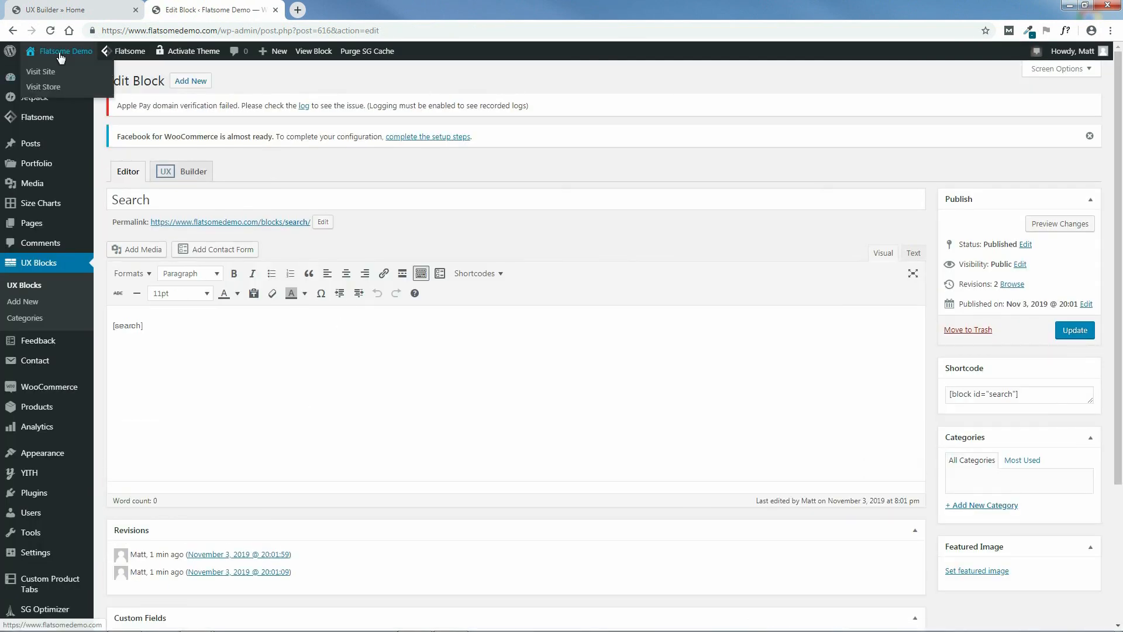
pyautogui.click(49, 71)
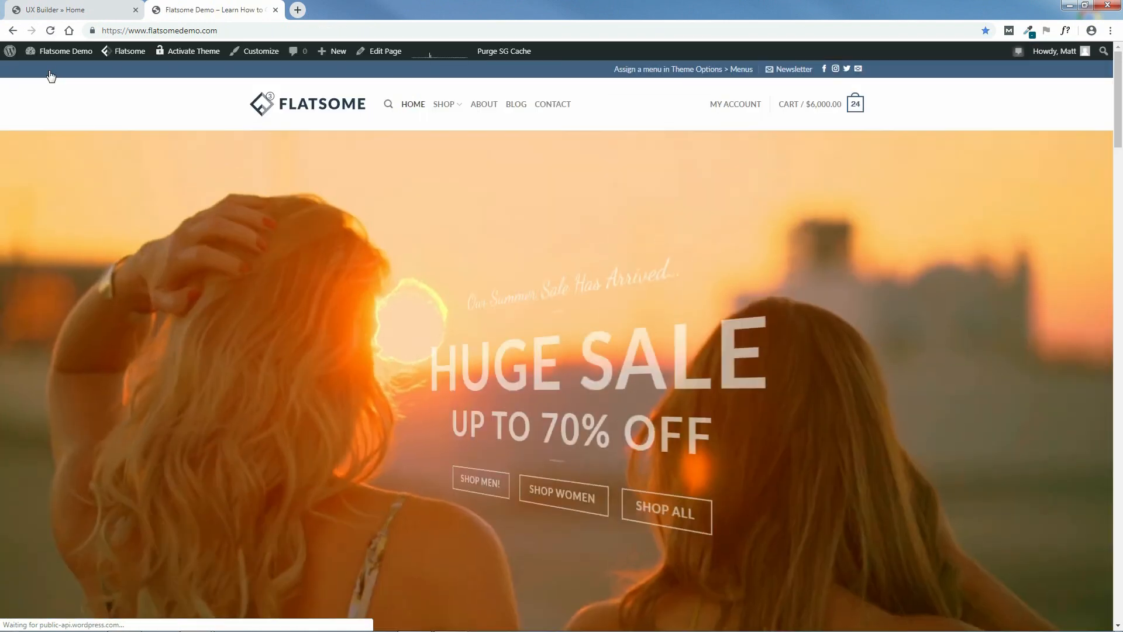
pyautogui.click(264, 53)
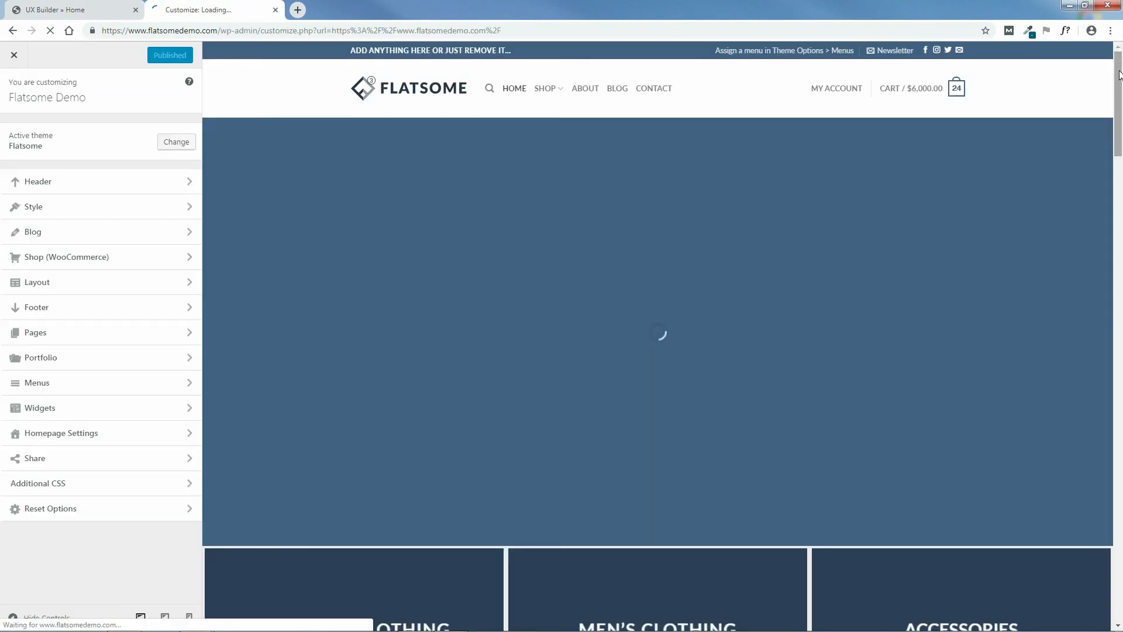
pyautogui.moveTo(1119, 75); pyautogui.dragTo(1121, 568)
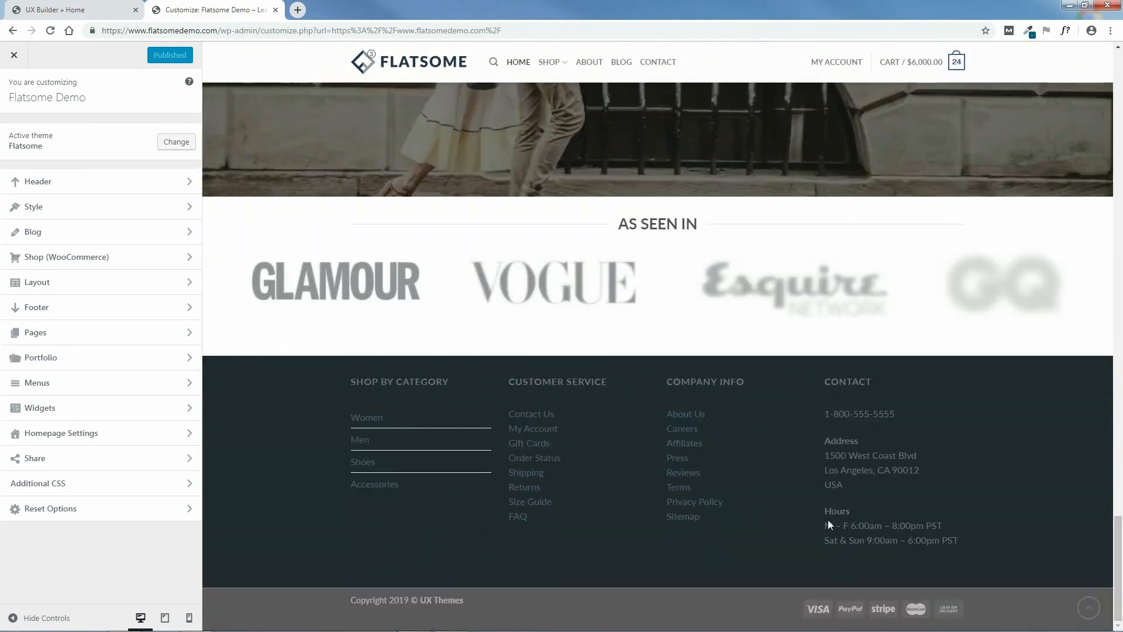
pyautogui.click(46, 307)
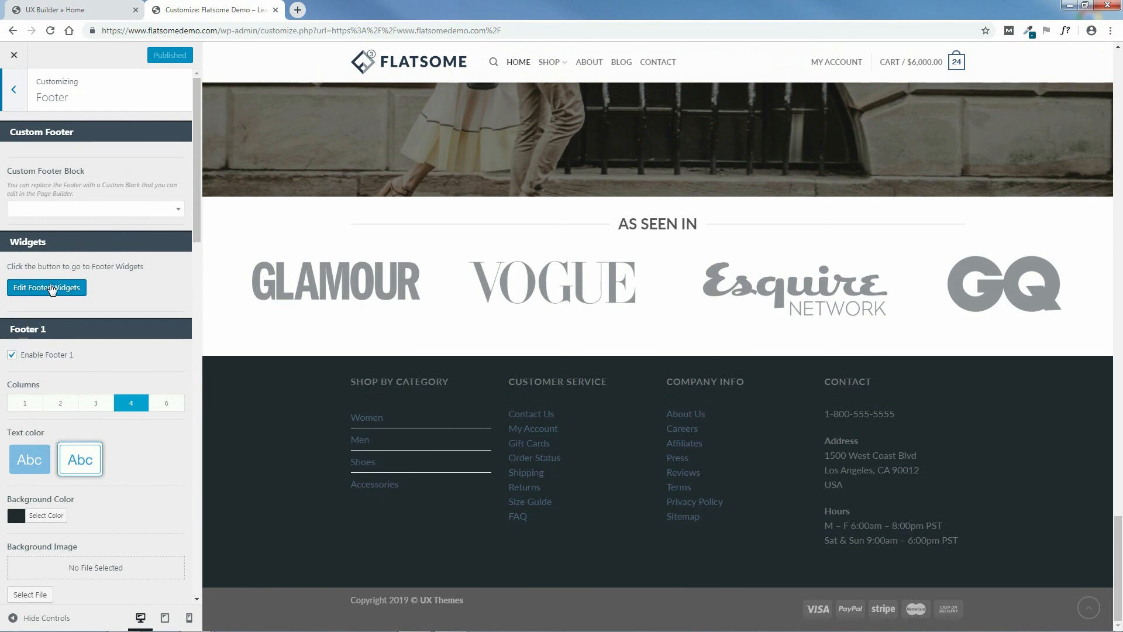
pyautogui.click(50, 284)
pyautogui.click(59, 209)
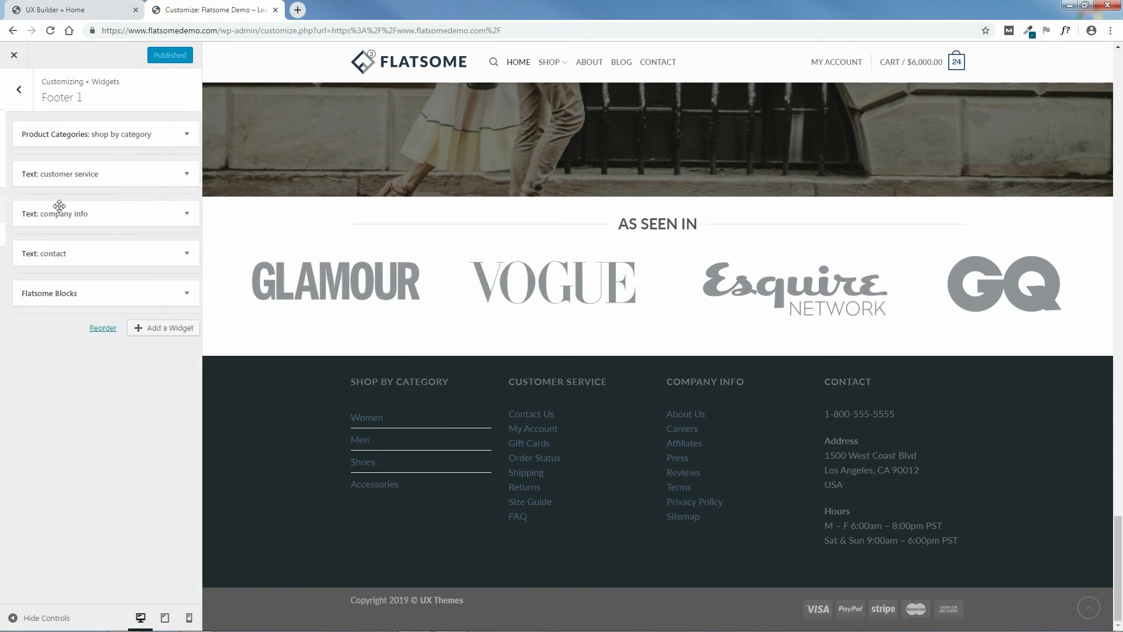
# Title the Flatsome Blocks widget in Footer 1 "search" and assign the Search block to it
pyautogui.click(181, 292)
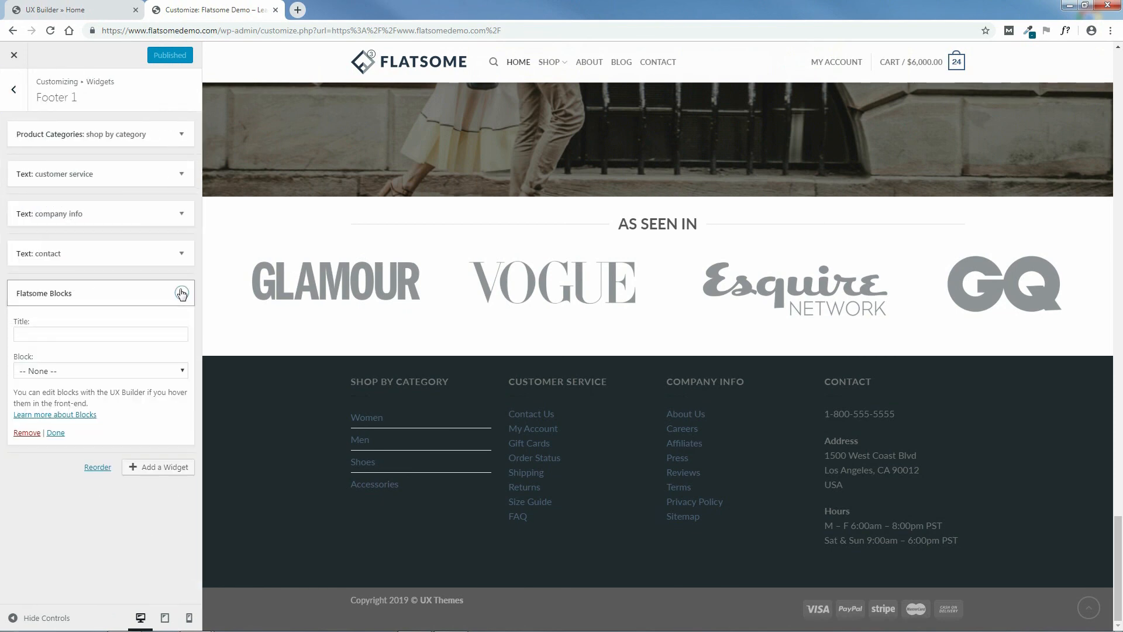
pyautogui.click(91, 336)
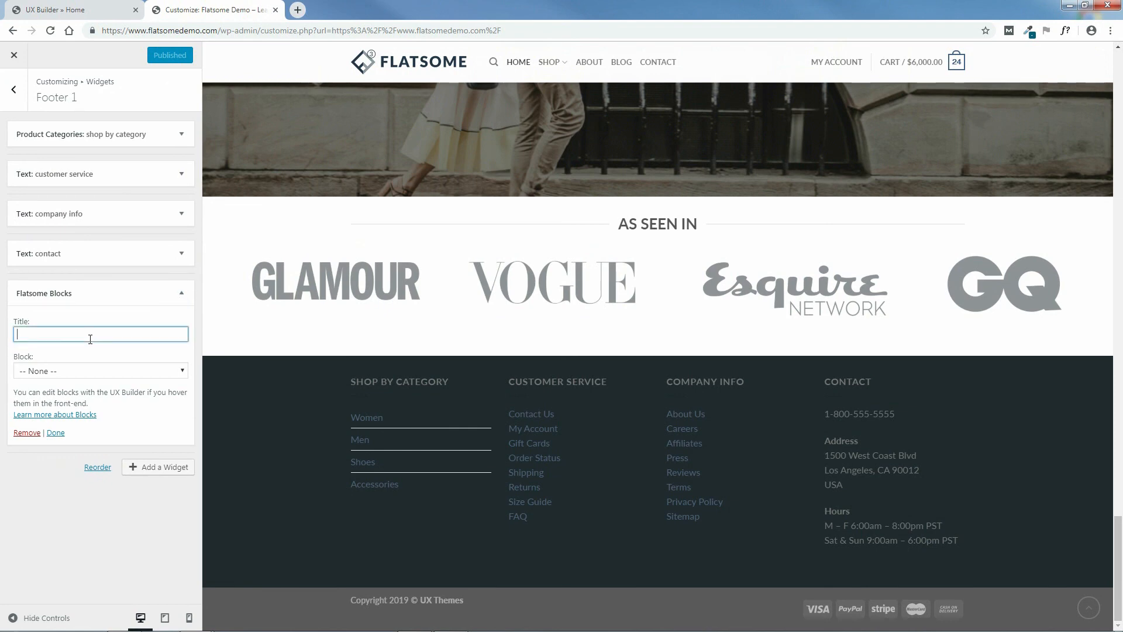
pyautogui.write('search')
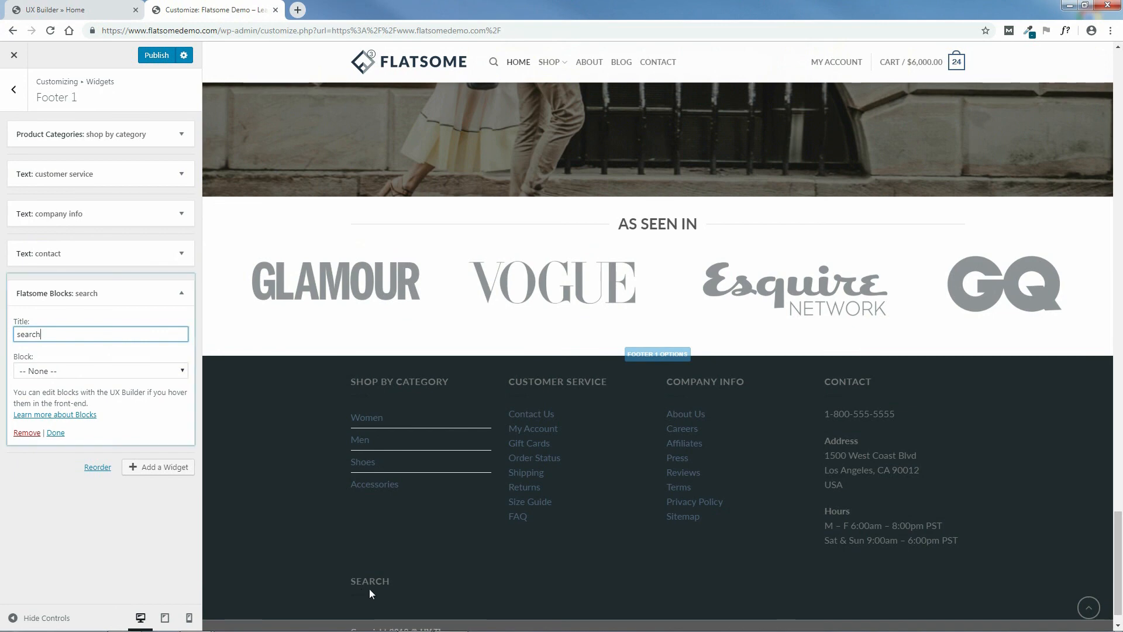
pyautogui.click(81, 370)
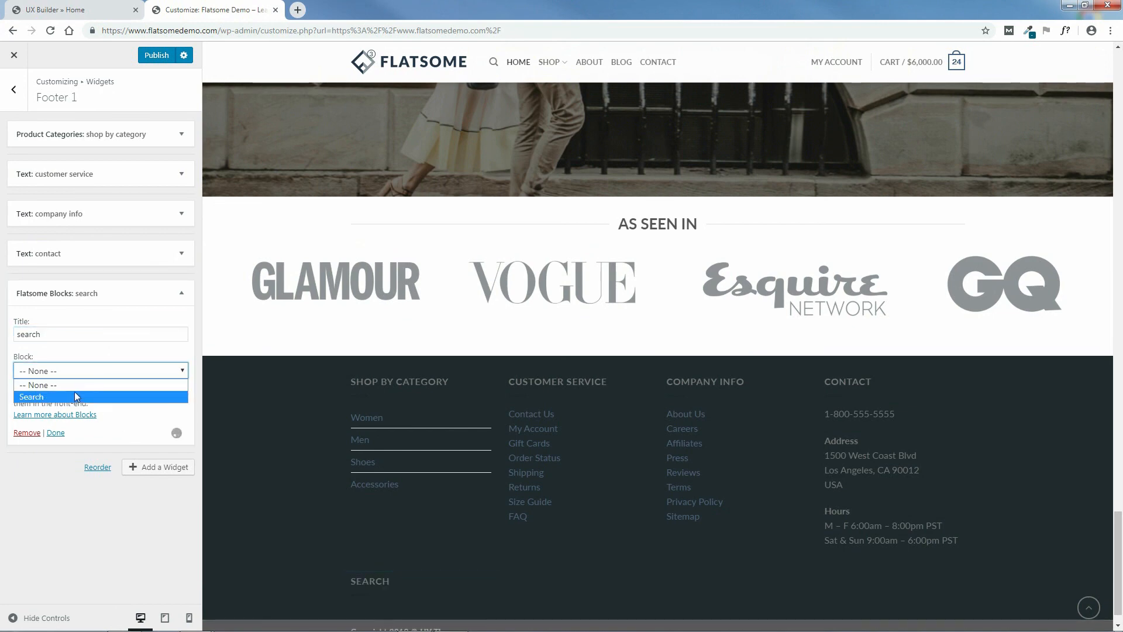
pyautogui.click(49, 397)
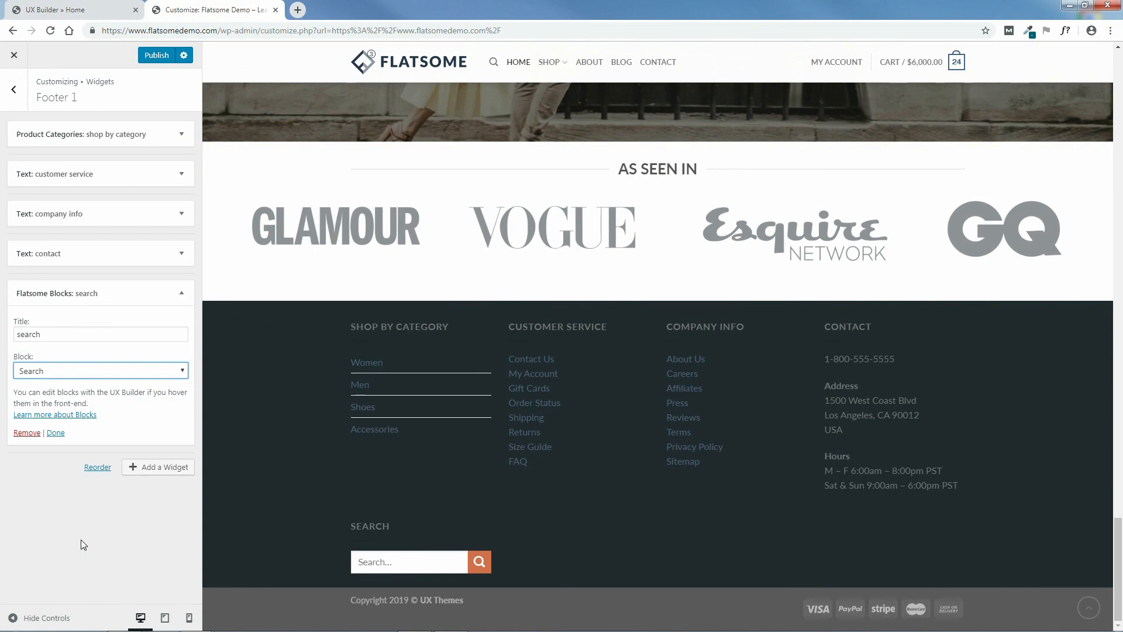
pyautogui.click(56, 432)
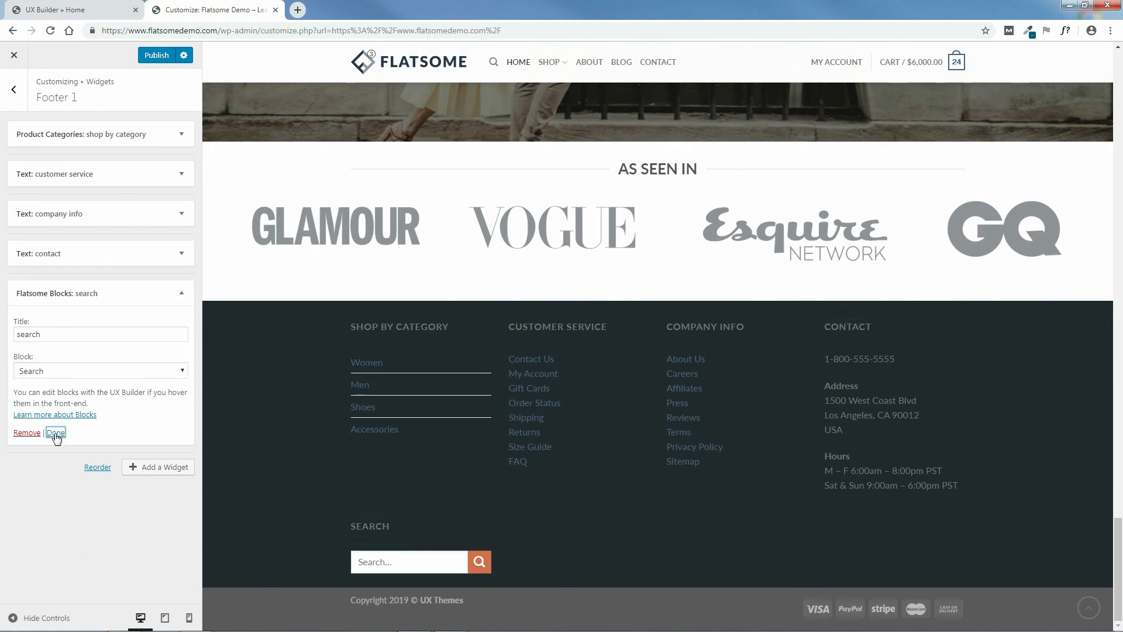
# Try a standard Search widget in Footer 1, and delete it again
pyautogui.click(161, 331)
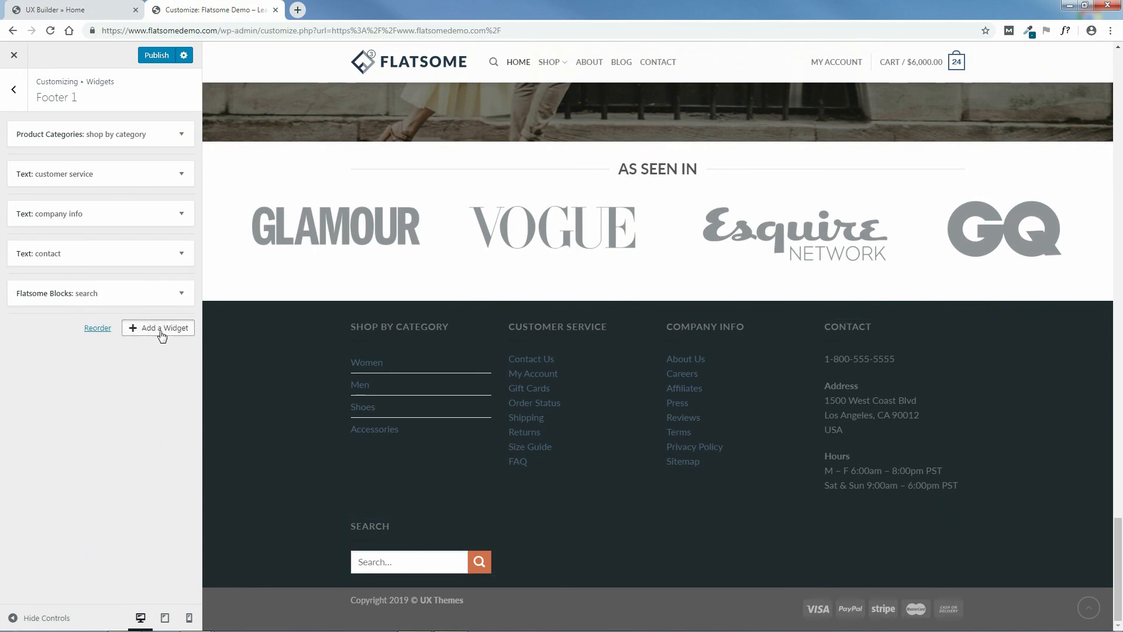
pyautogui.moveTo(373, 270); pyautogui.dragTo(391, 614)
pyautogui.click(282, 475)
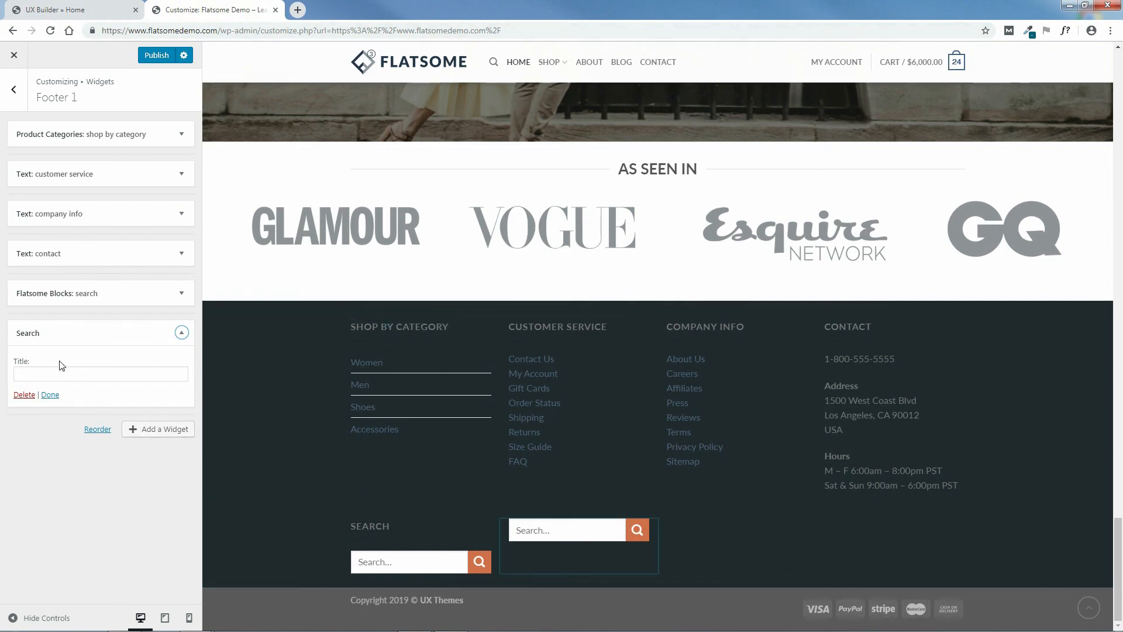
pyautogui.click(24, 395)
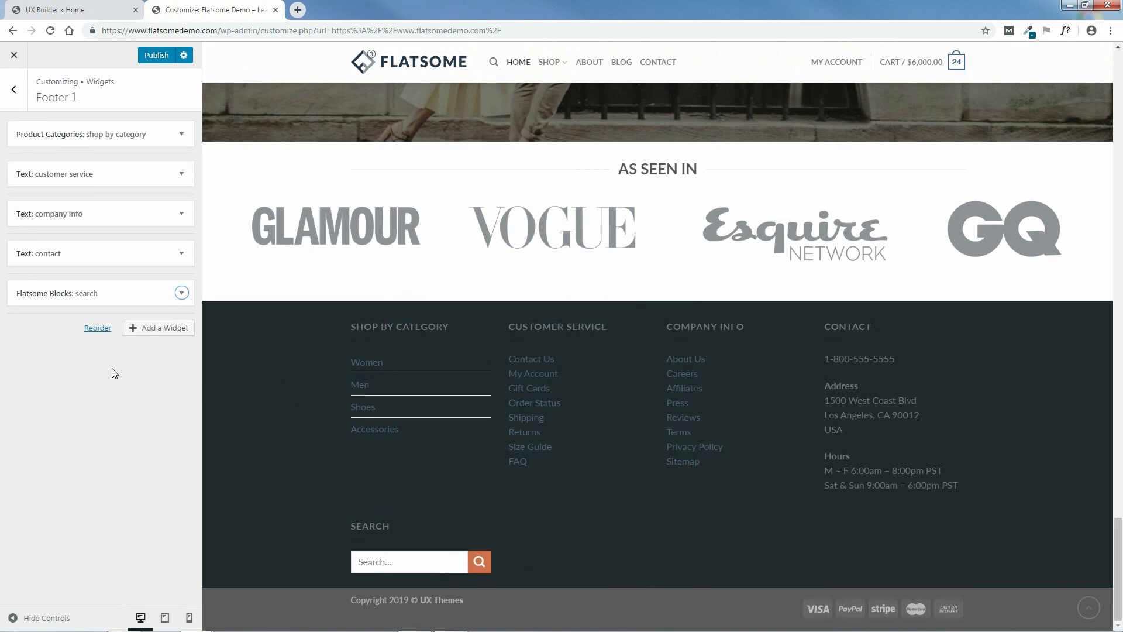
# Add an empty Text widget and a second Flatsome Blocks widget at the end of Footer 1
pyautogui.click(159, 331)
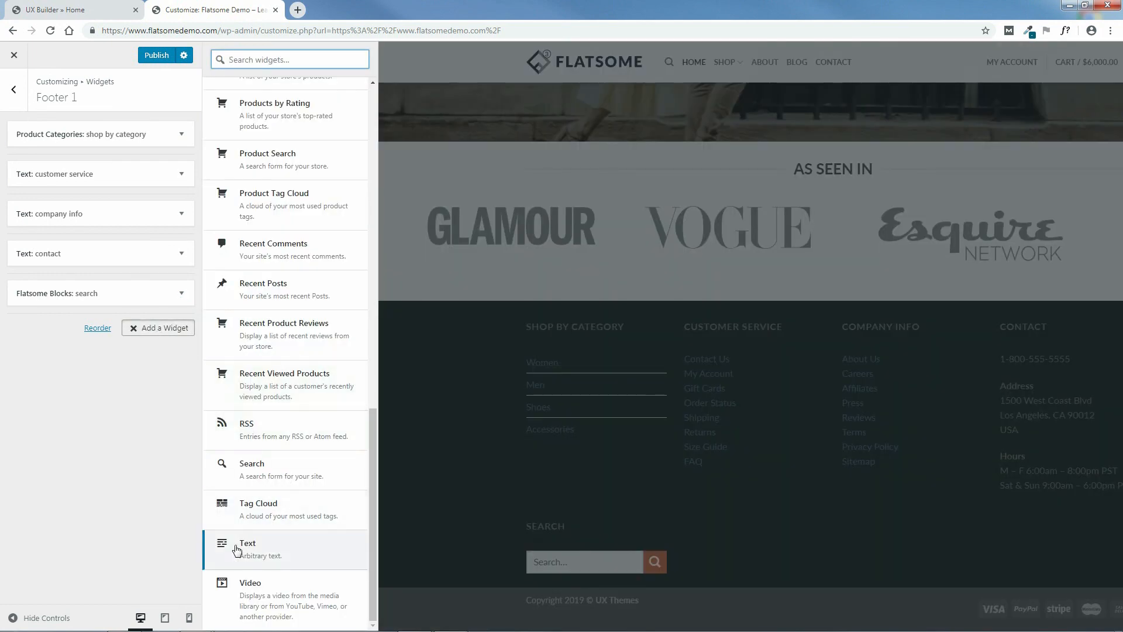
pyautogui.click(272, 552)
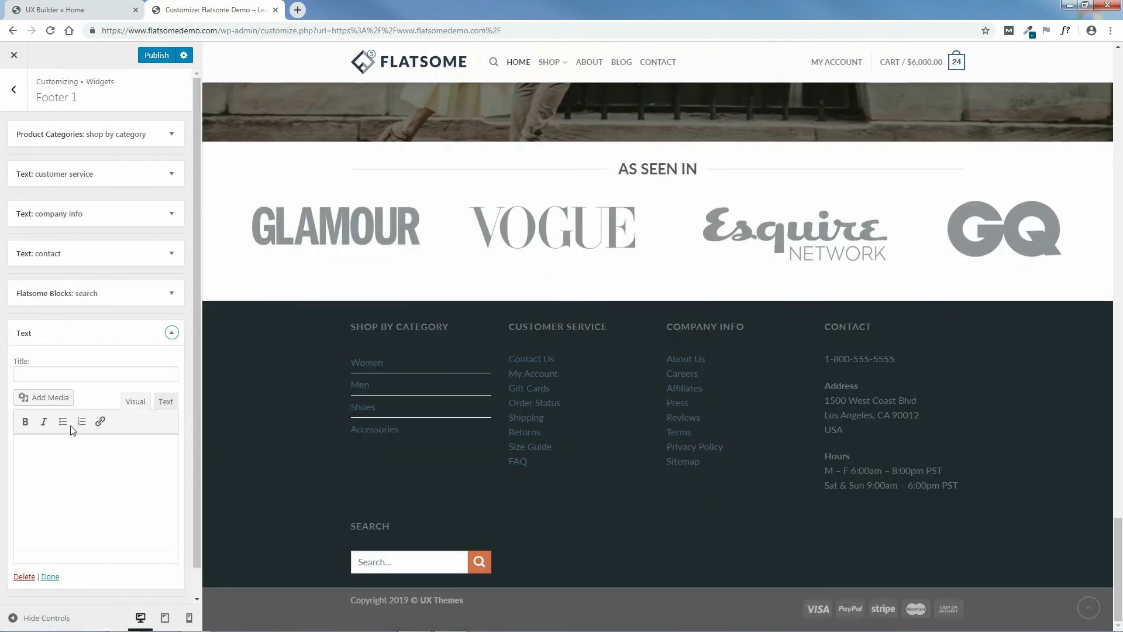
pyautogui.click(172, 332)
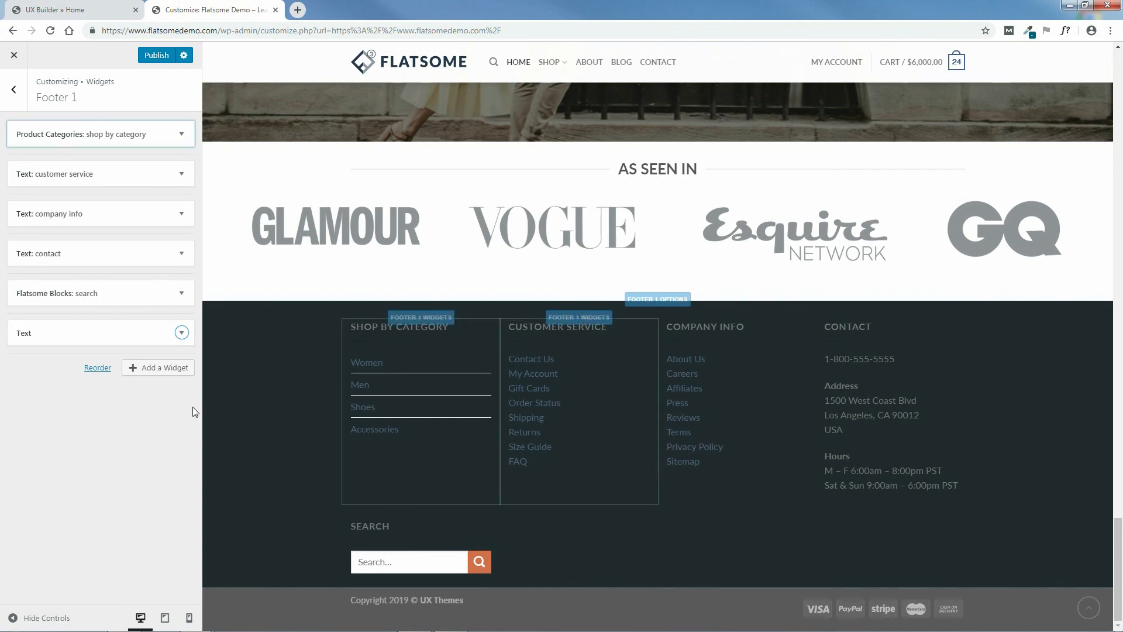
pyautogui.click(163, 369)
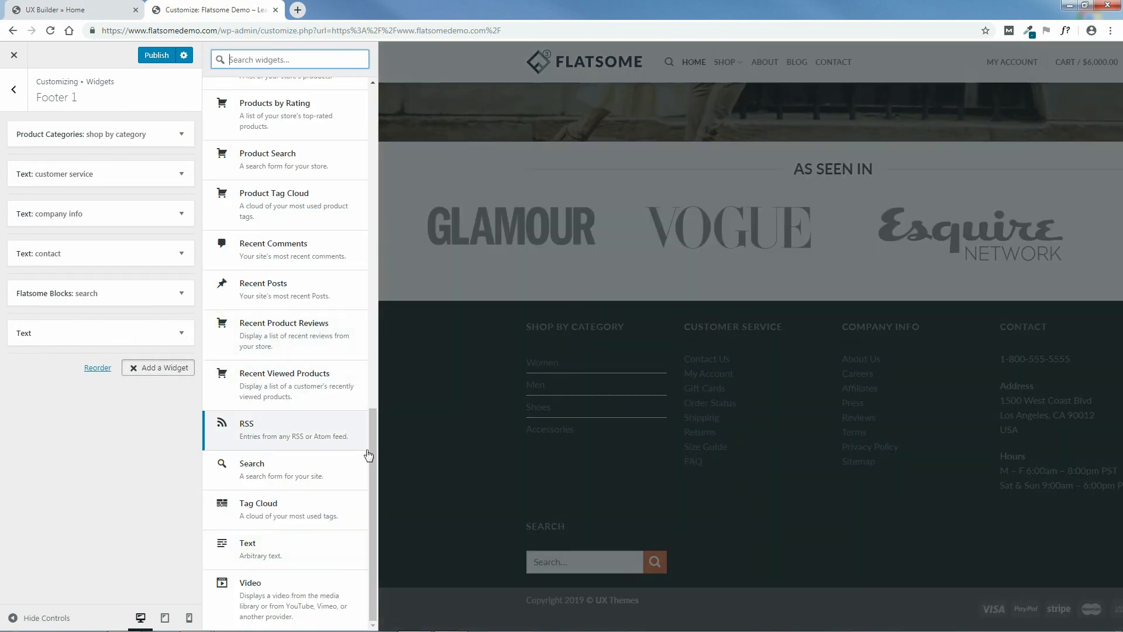
pyautogui.moveTo(372, 459); pyautogui.dragTo(361, 228)
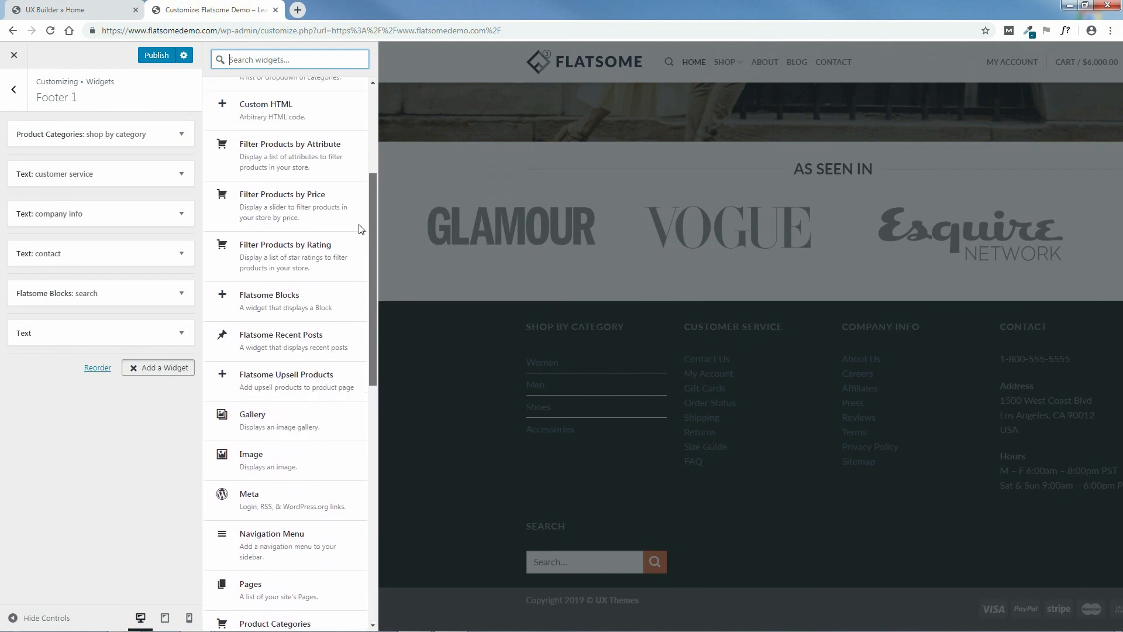
pyautogui.click(284, 308)
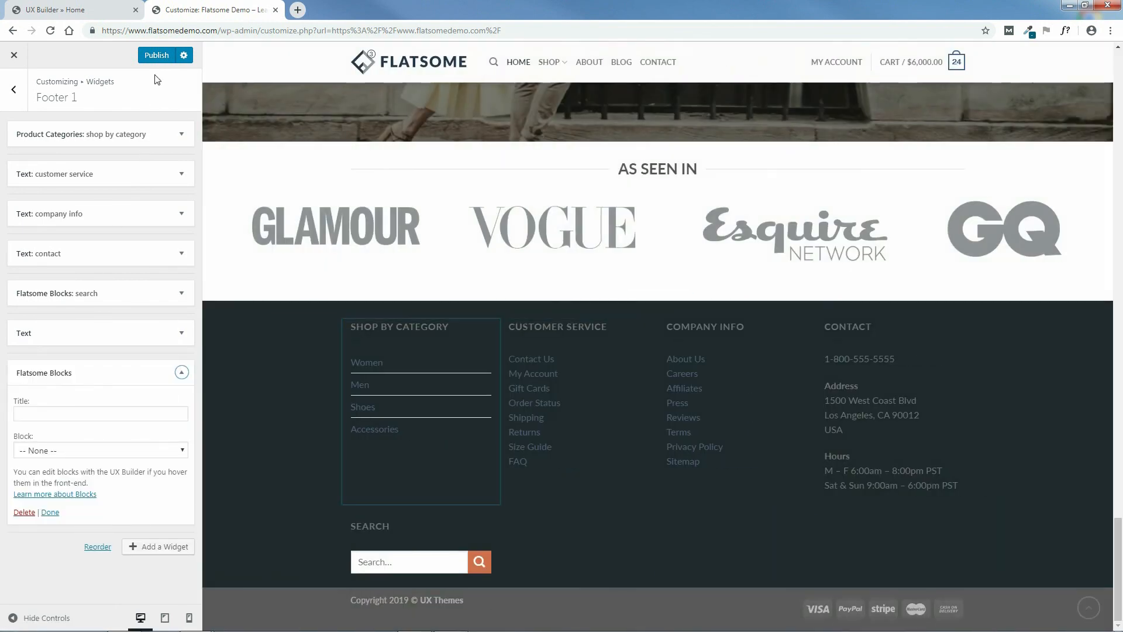
# Publish the footer changes and return to the WordPress dashboard
pyautogui.click(157, 56)
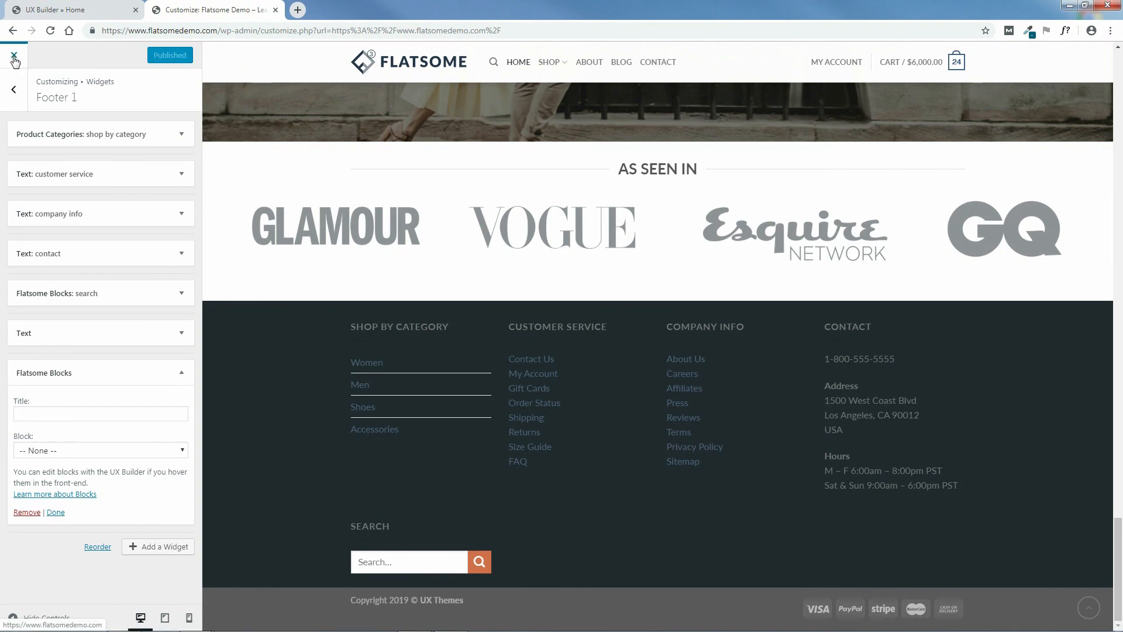
pyautogui.click(14, 57)
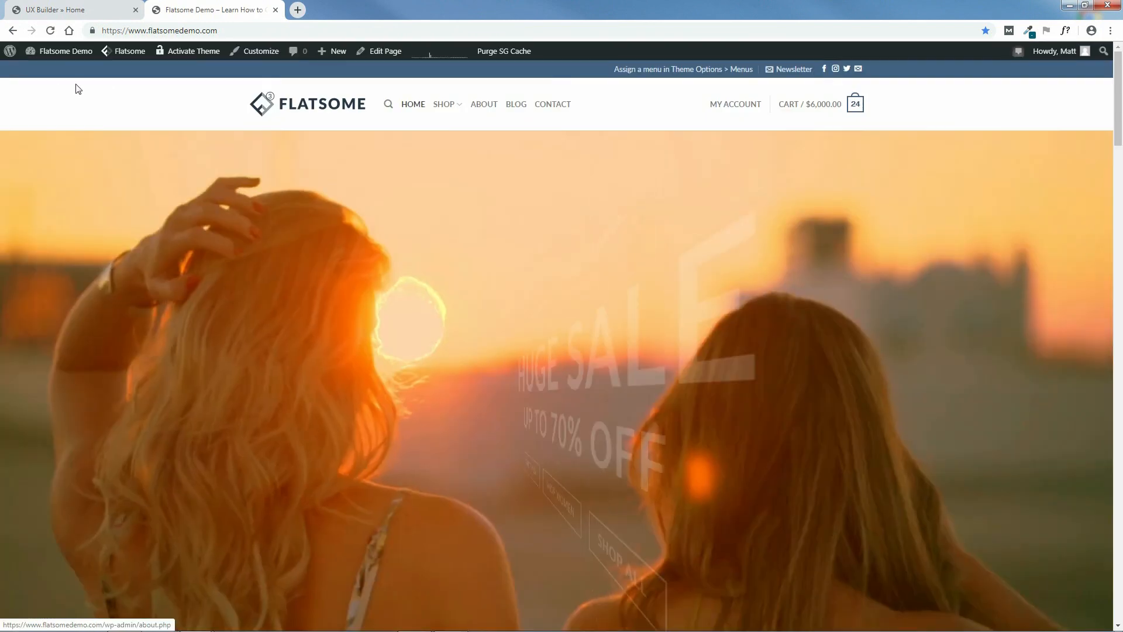
pyautogui.moveTo(69, 57)
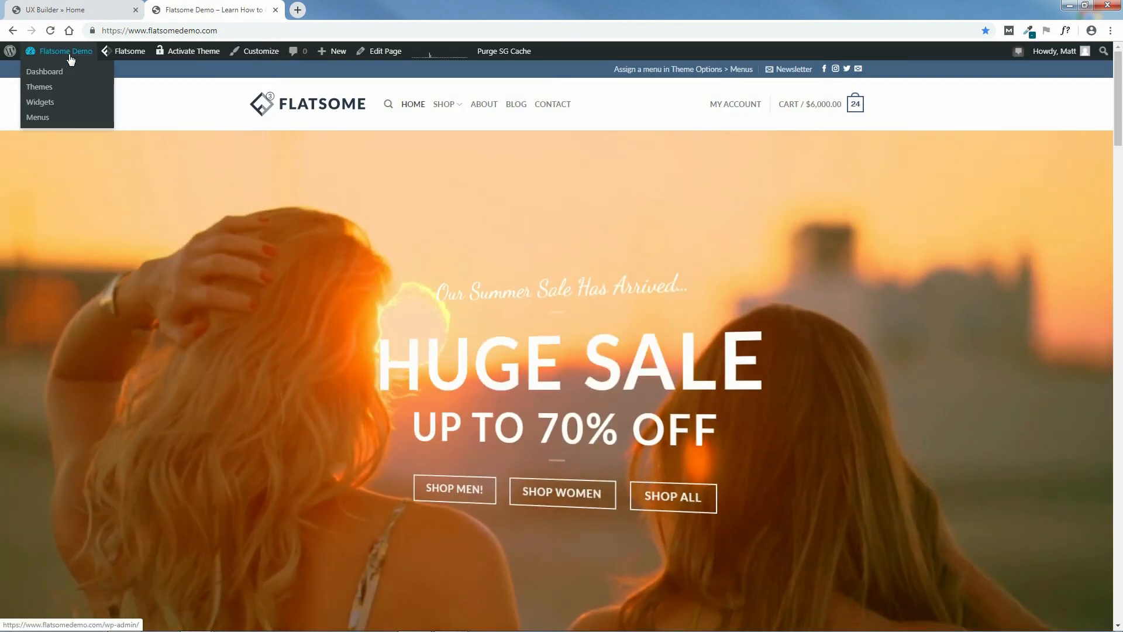
pyautogui.click(46, 72)
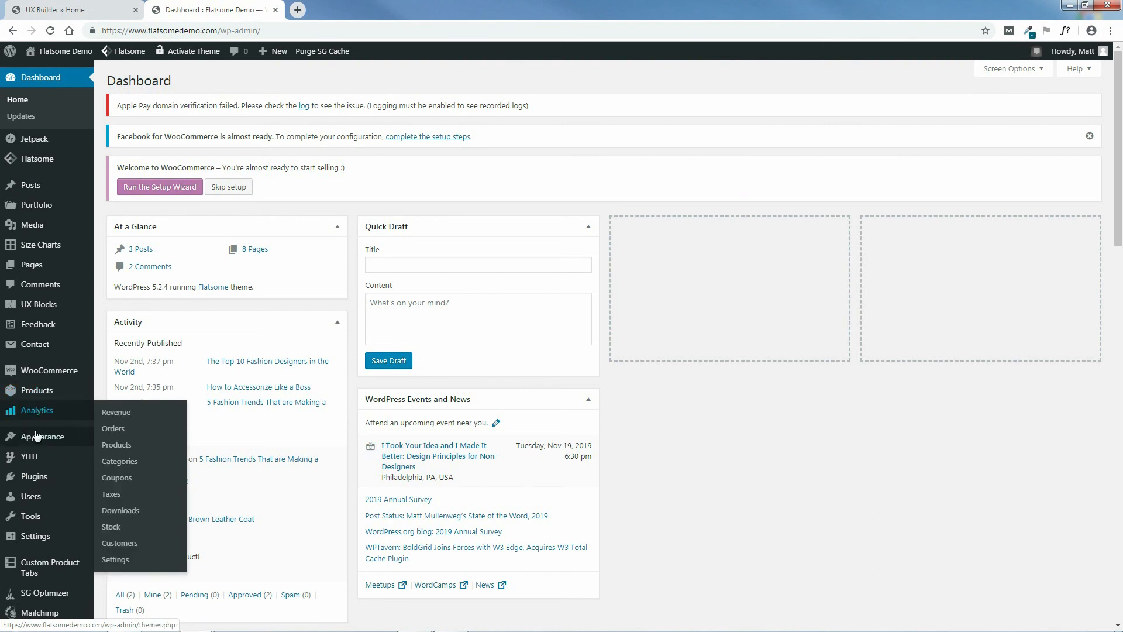
# Create a new UX Block titled "Social" and publish it
pyautogui.moveTo(33, 305)
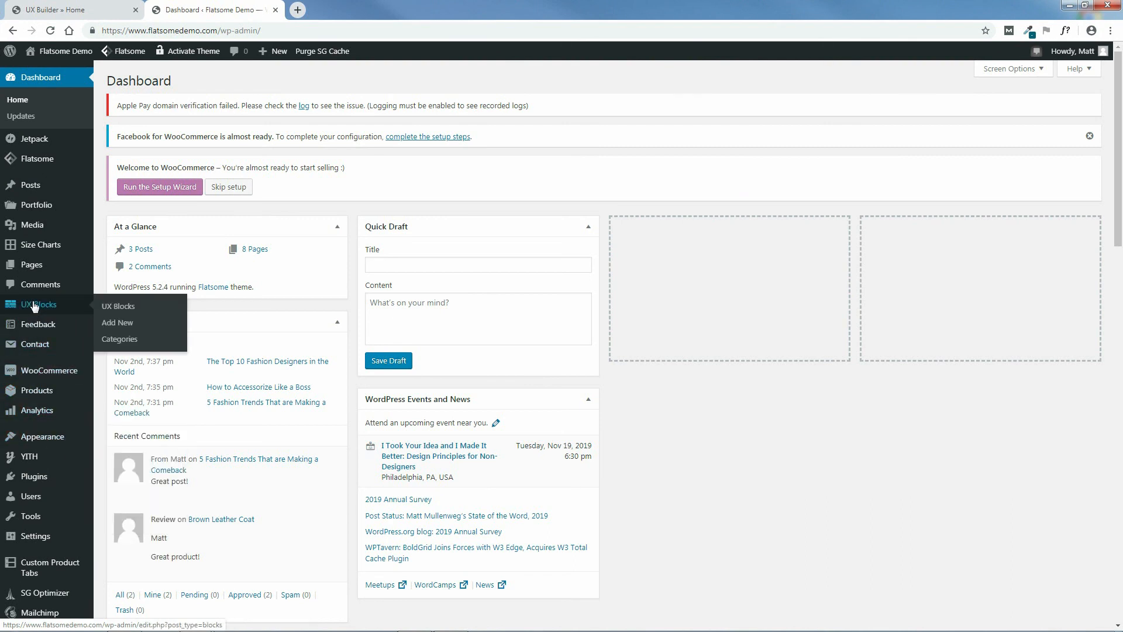
pyautogui.click(117, 327)
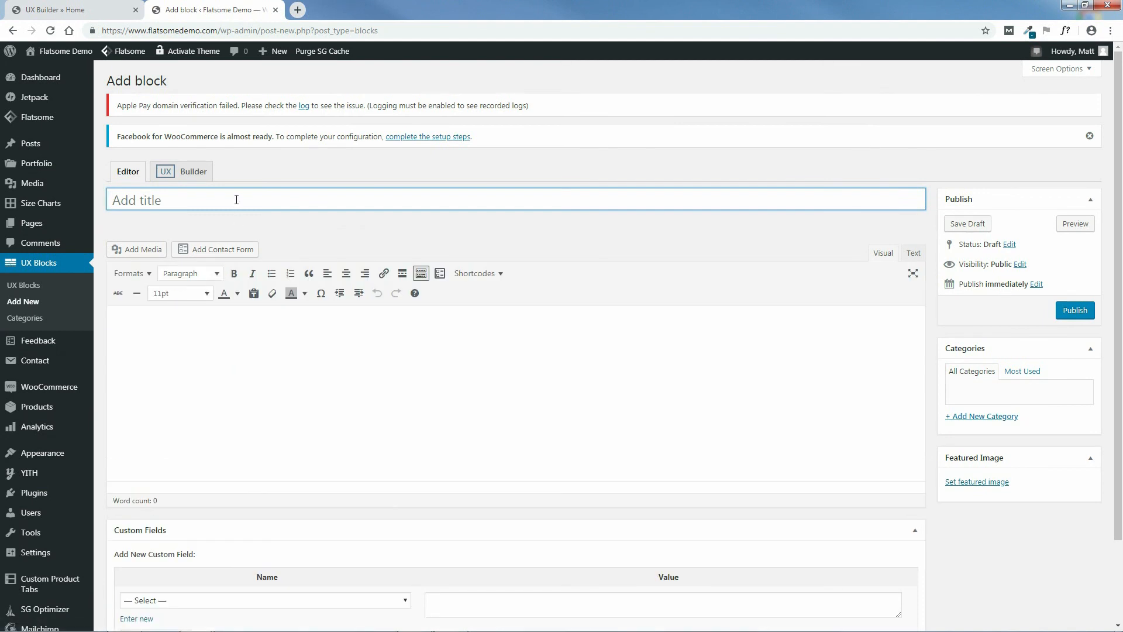
pyautogui.write('Social')
pyautogui.click(1076, 310)
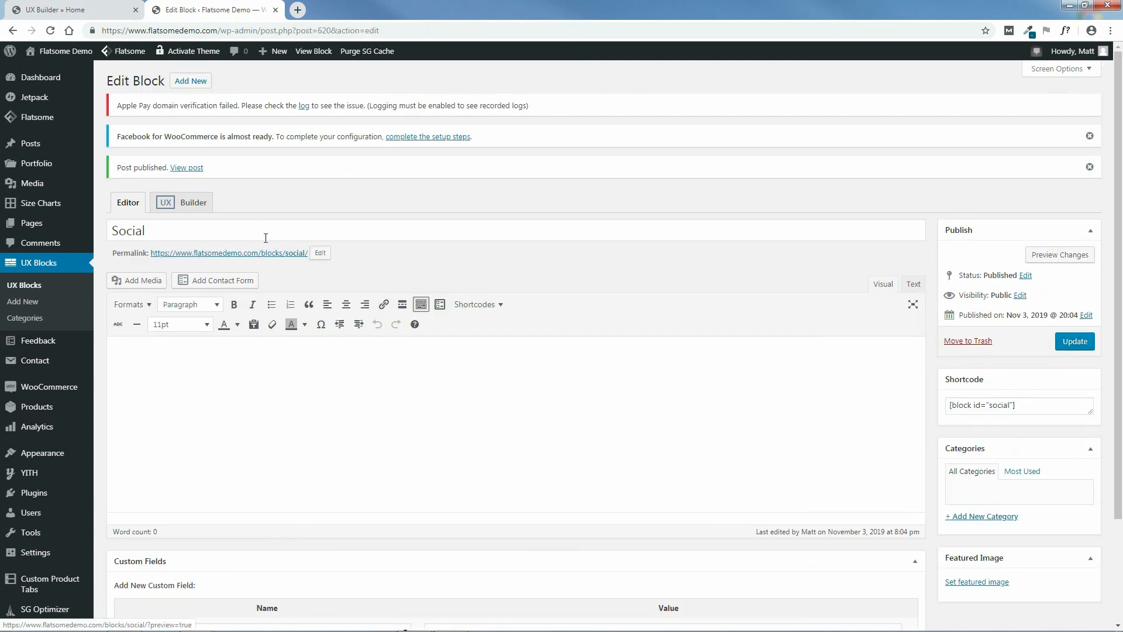
# Open the Social block in UX Builder and add a Follow Icons element to it
pyautogui.click(185, 205)
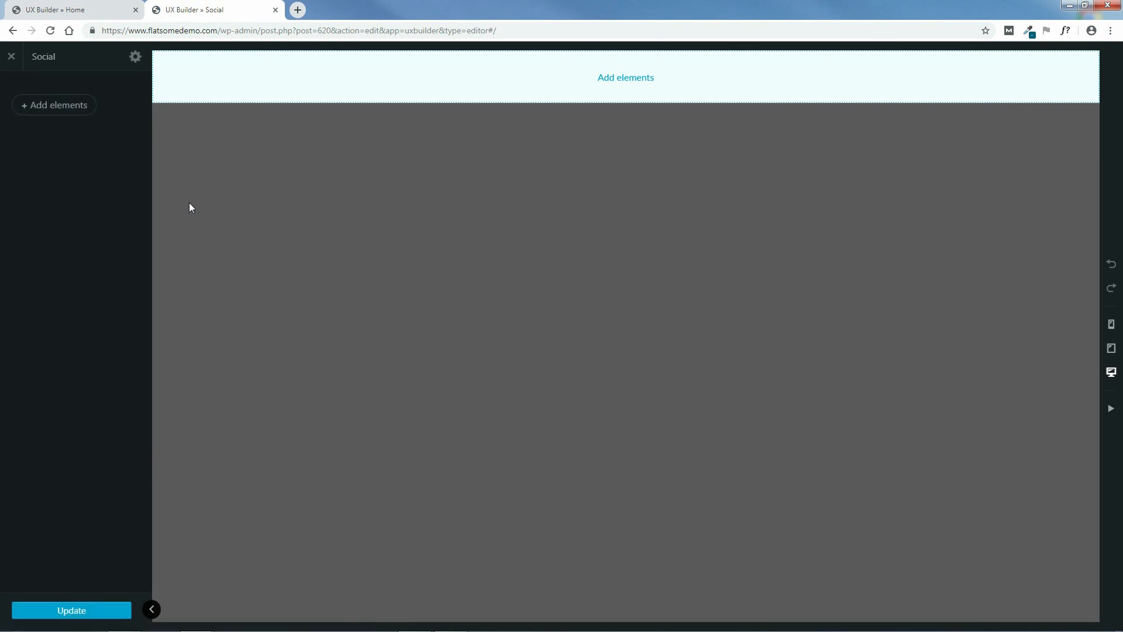
pyautogui.click(51, 105)
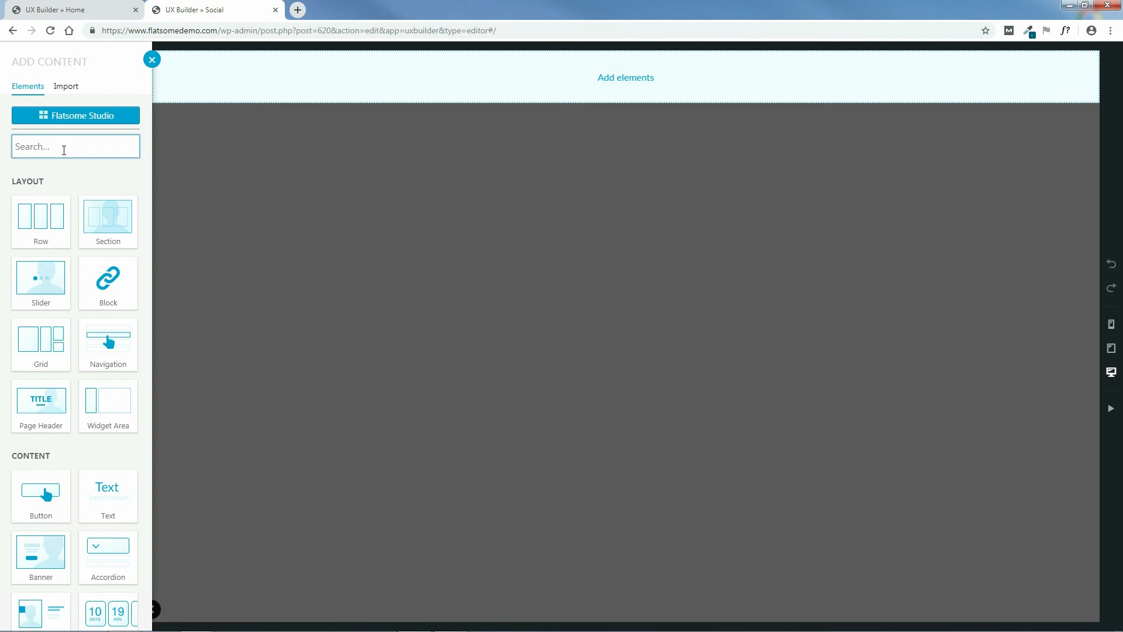
pyautogui.write('follow')
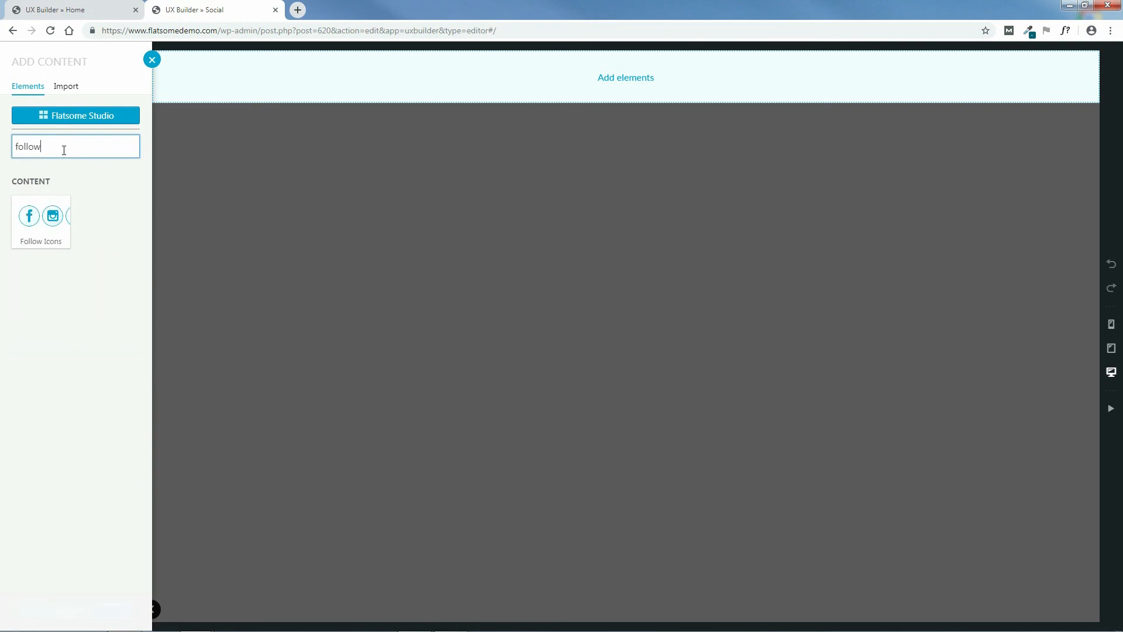
pyautogui.click(42, 225)
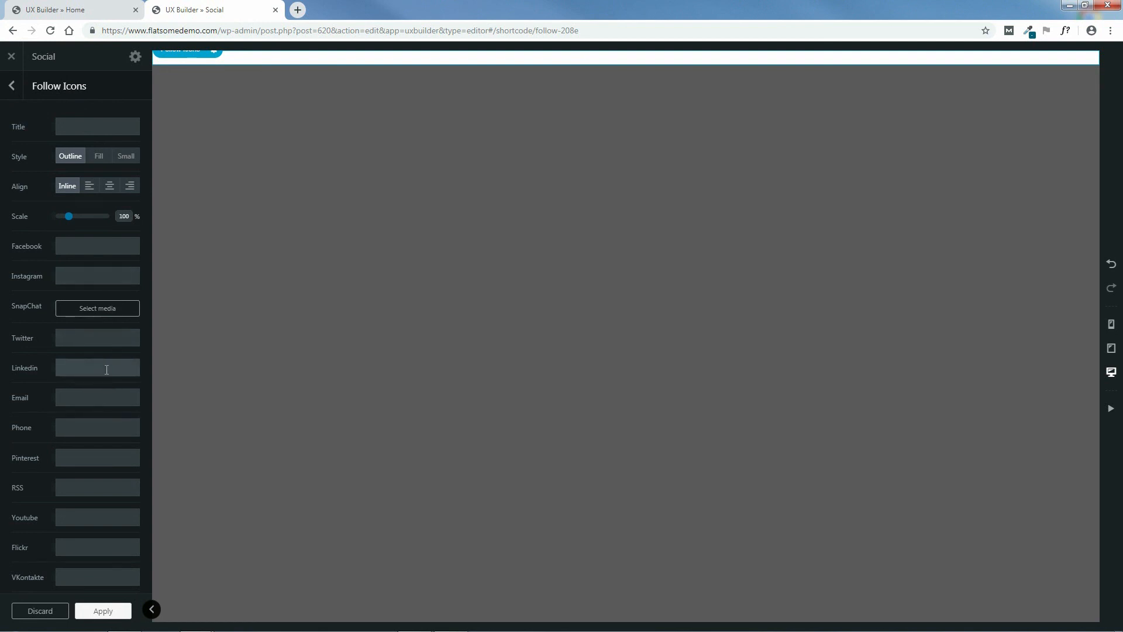
# Enter "#" as the placeholder link for Facebook, Instagram, Twitter, Email, Pinterest and Youtube in the Follow Icons element
pyautogui.click(97, 245)
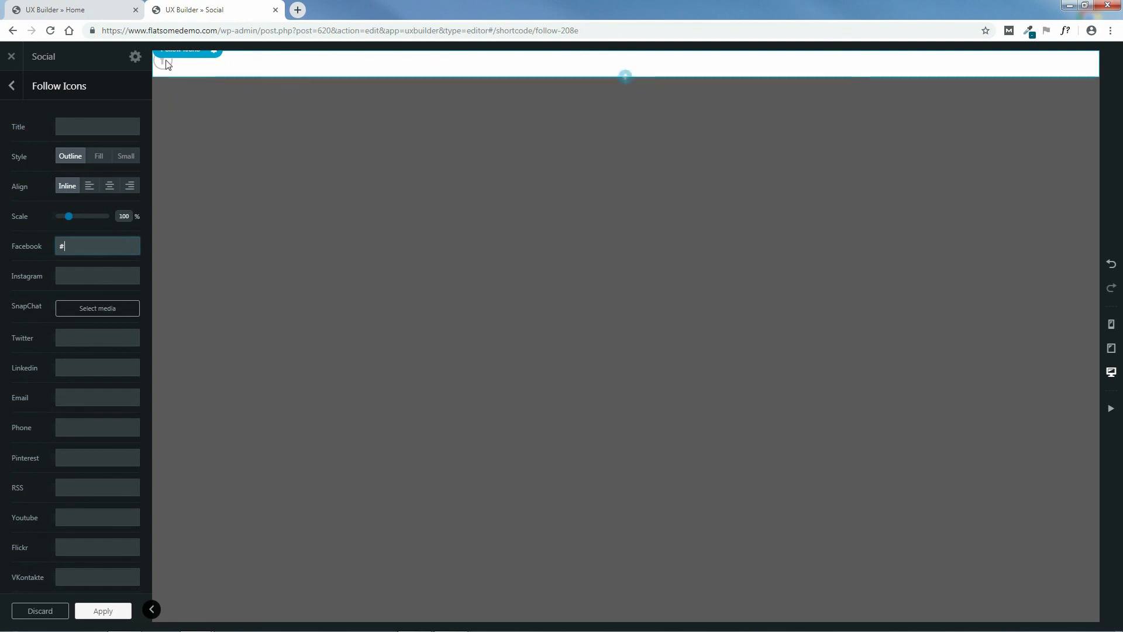
pyautogui.click(82, 276)
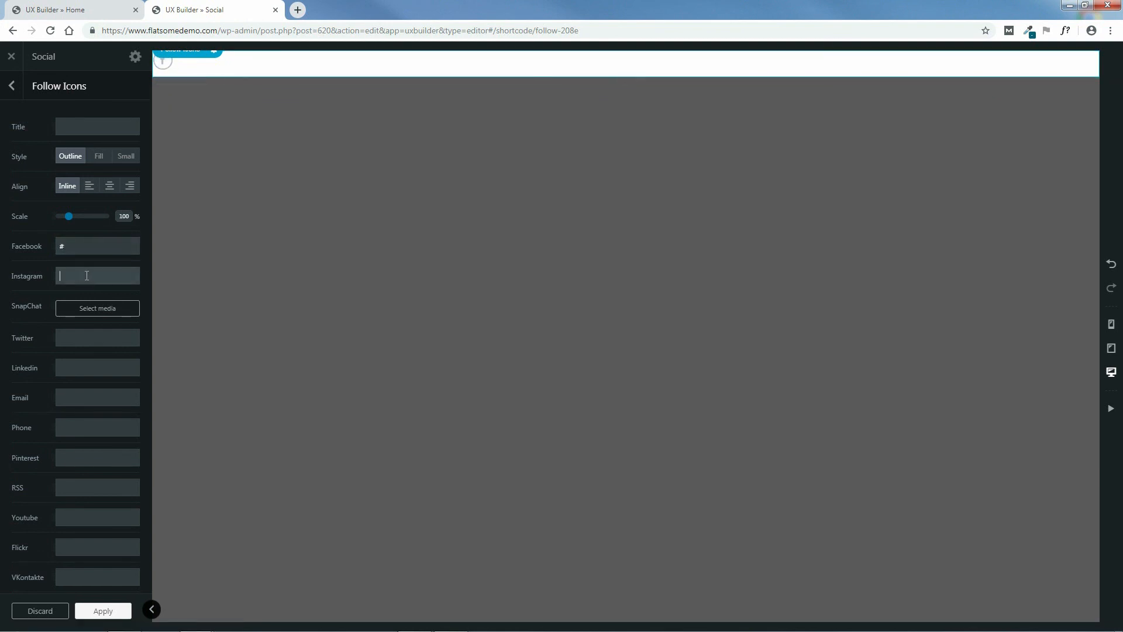
pyautogui.write('#')
pyautogui.click(89, 333)
pyautogui.write('#')
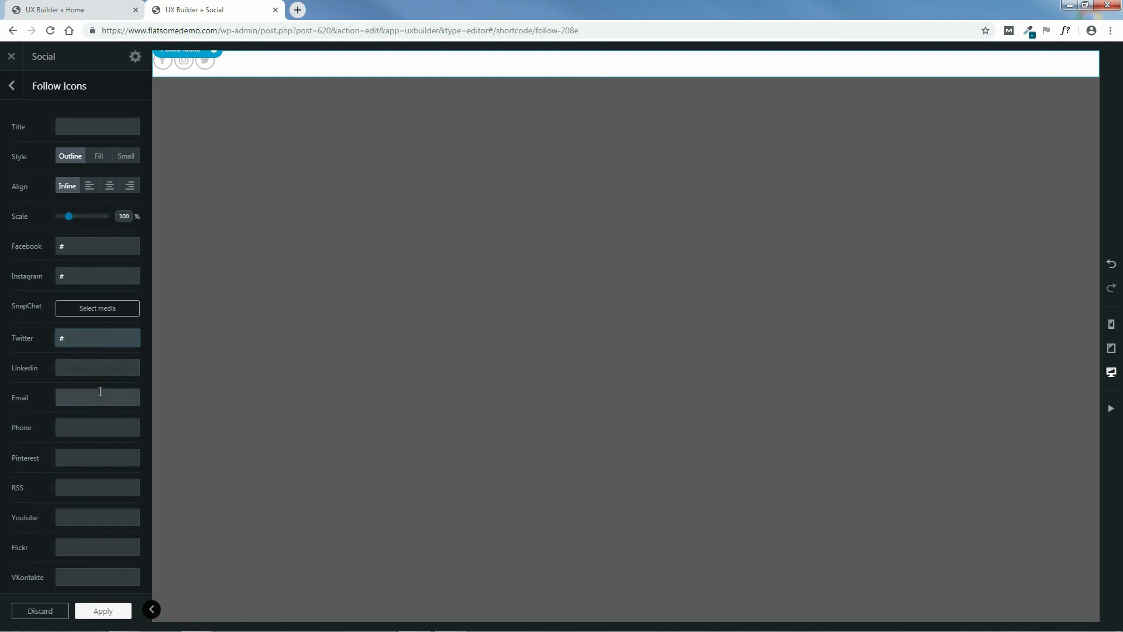
pyautogui.click(83, 398)
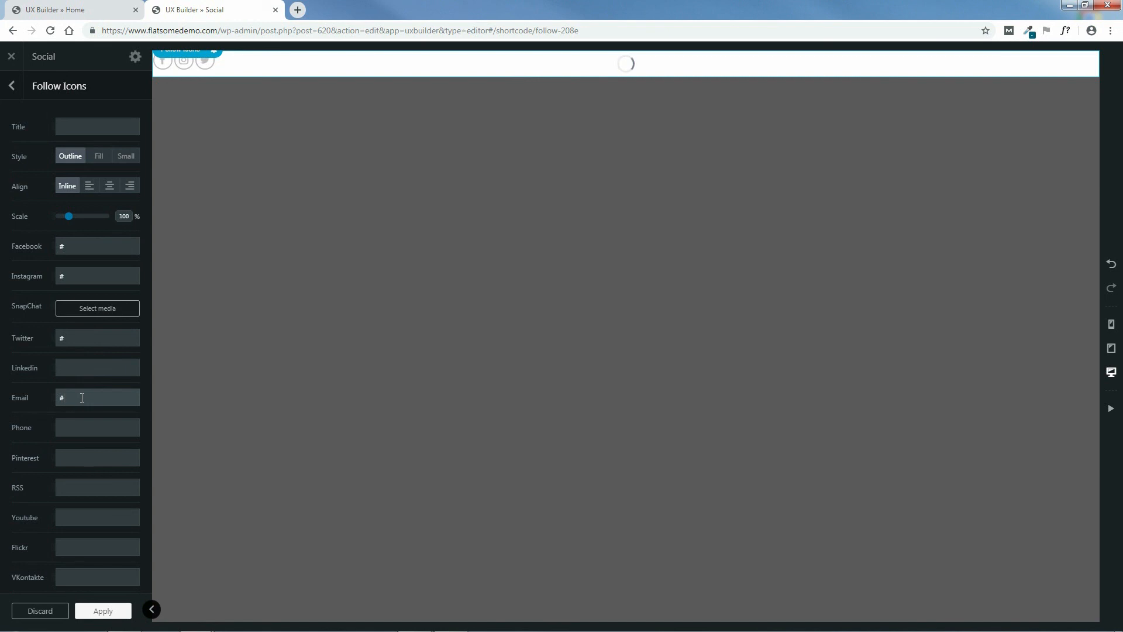
pyautogui.click(81, 452)
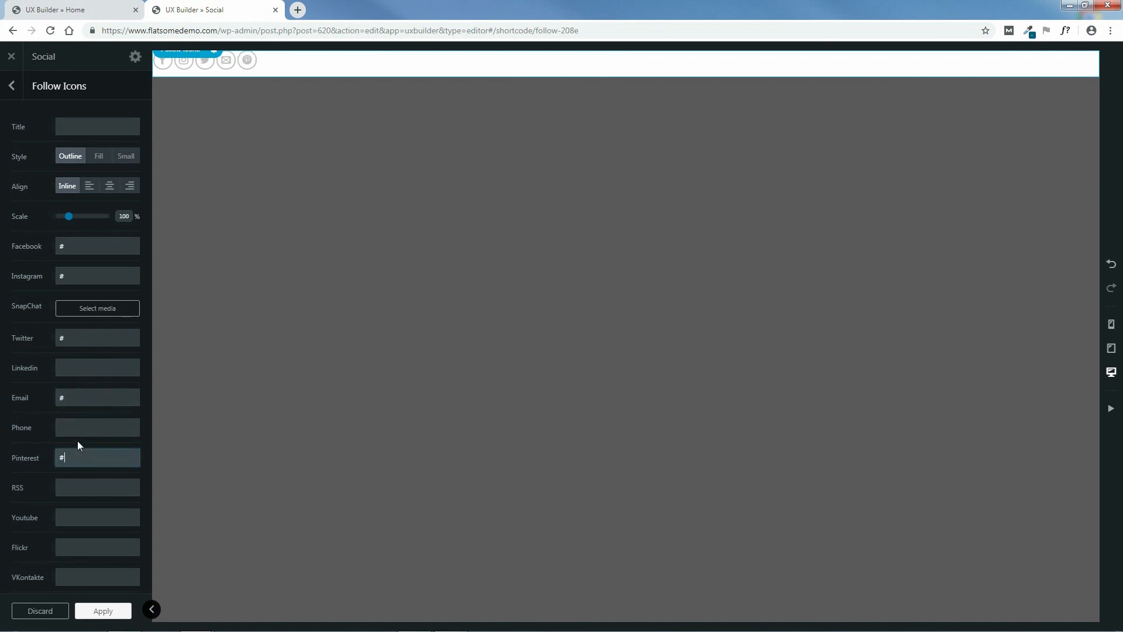
pyautogui.click(82, 517)
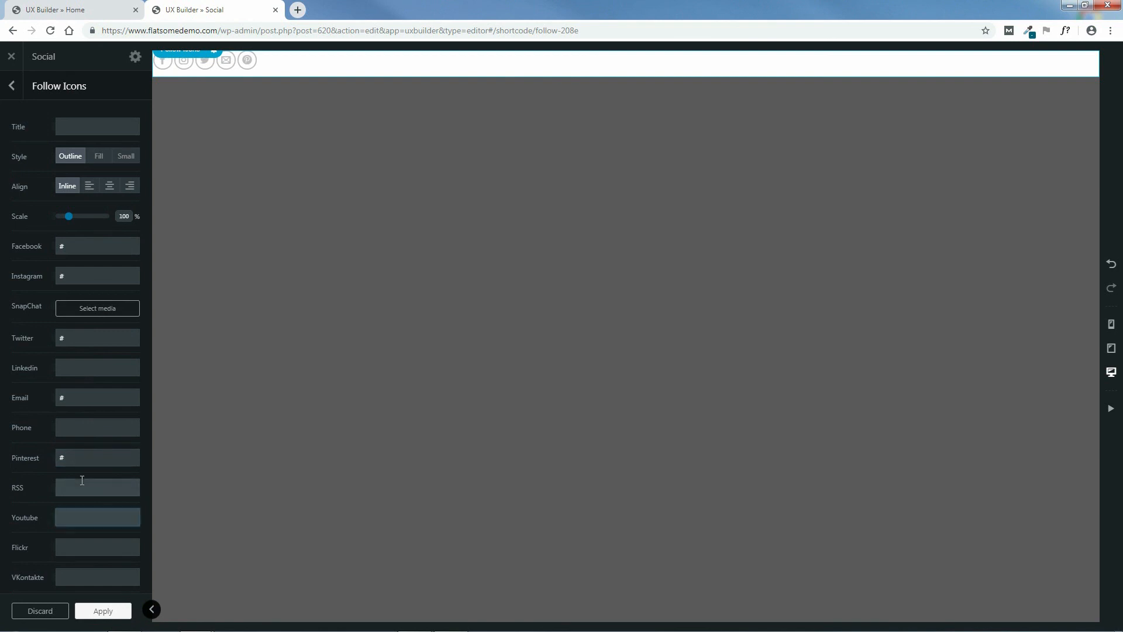
pyautogui.write('#')
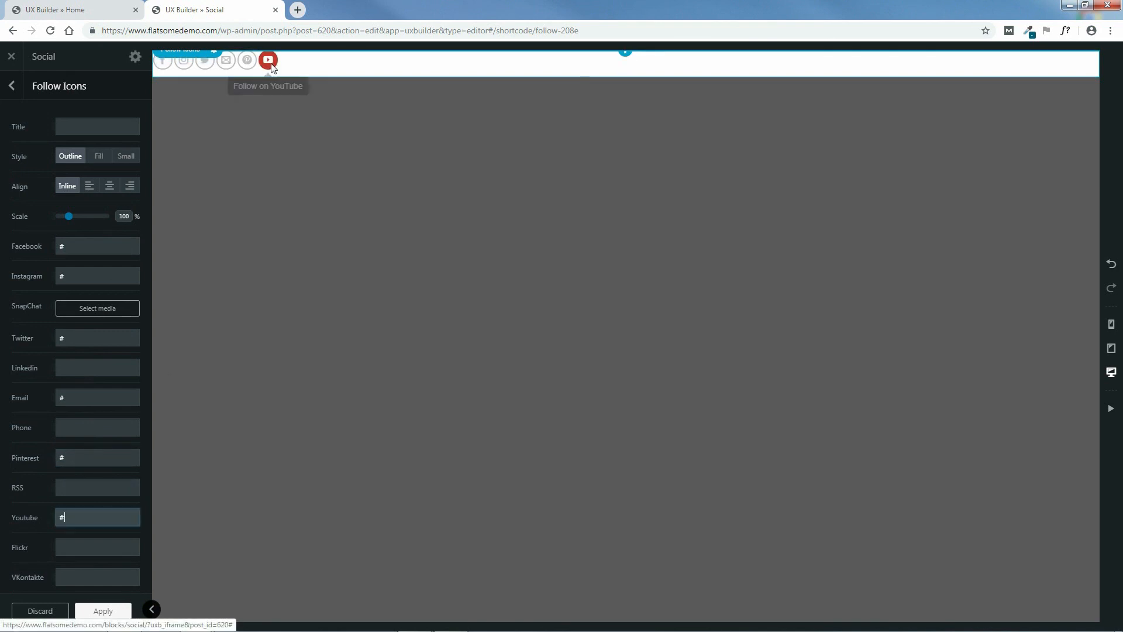
# Try the Fill and Small styles on the follow icons, returning to Fill
pyautogui.click(100, 157)
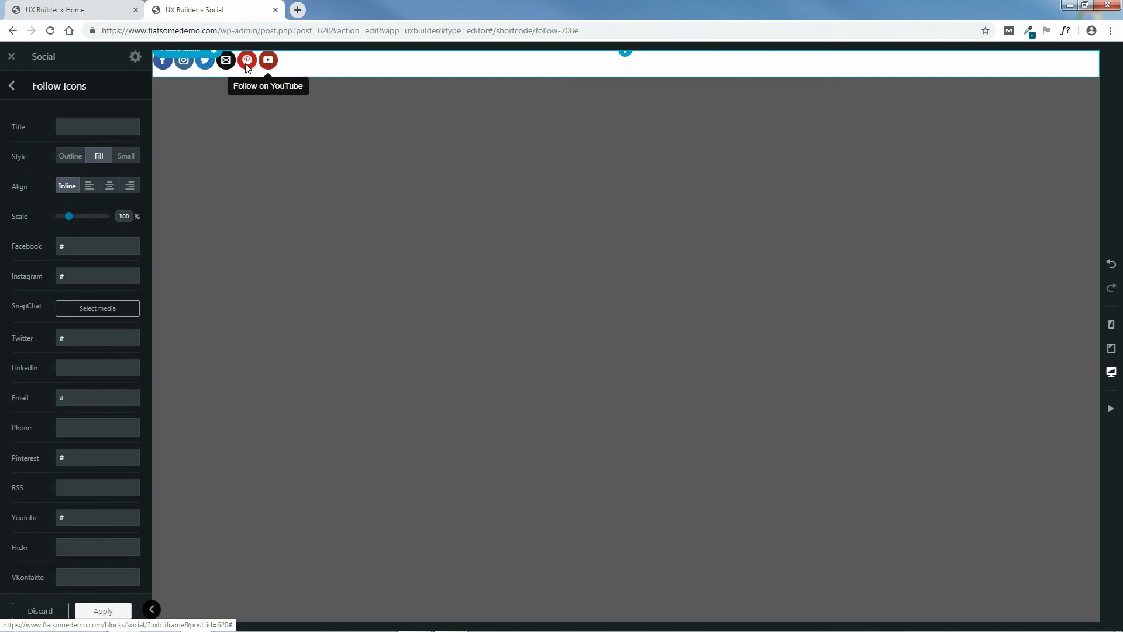
pyautogui.click(131, 162)
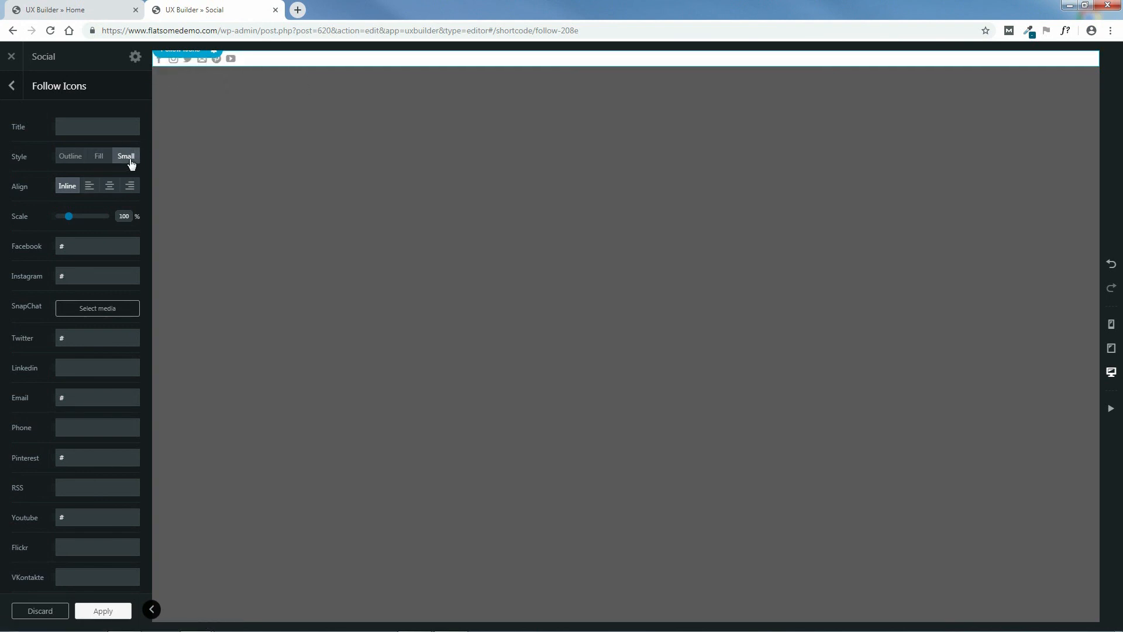
pyautogui.click(99, 159)
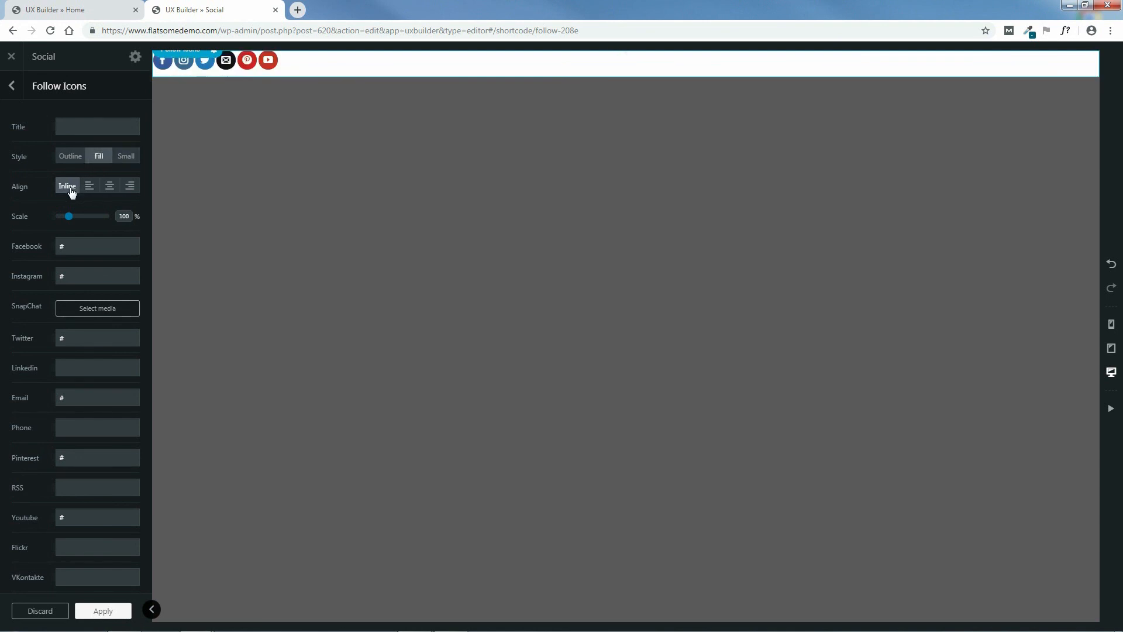
# Try left, center and right alignment on the follow icons, returning to Inline
pyautogui.click(90, 187)
pyautogui.click(111, 189)
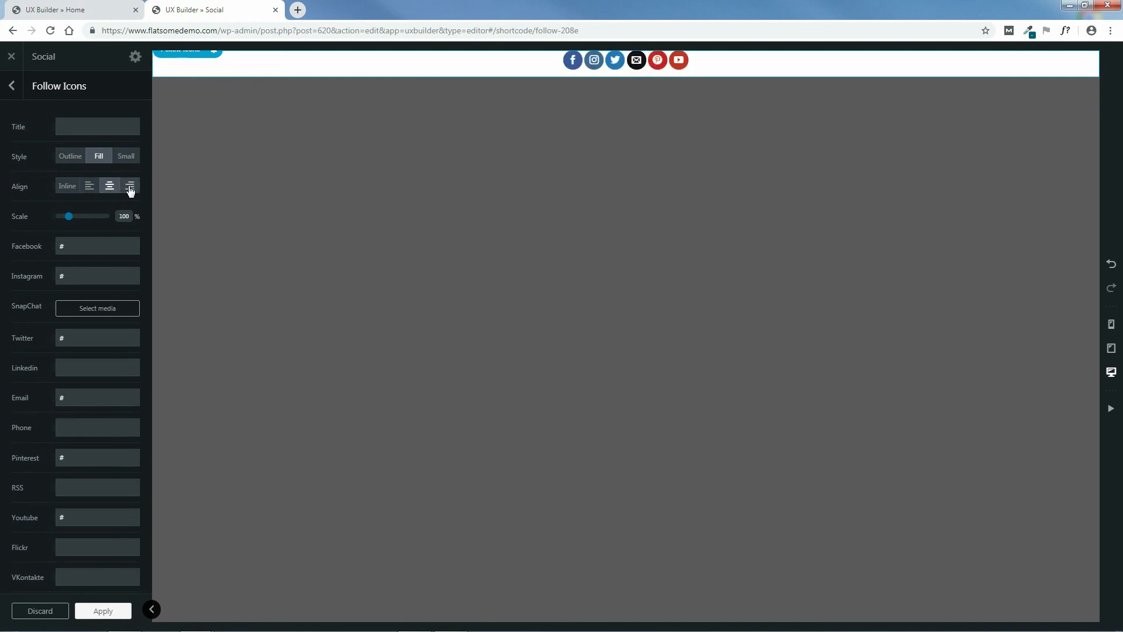
pyautogui.click(130, 187)
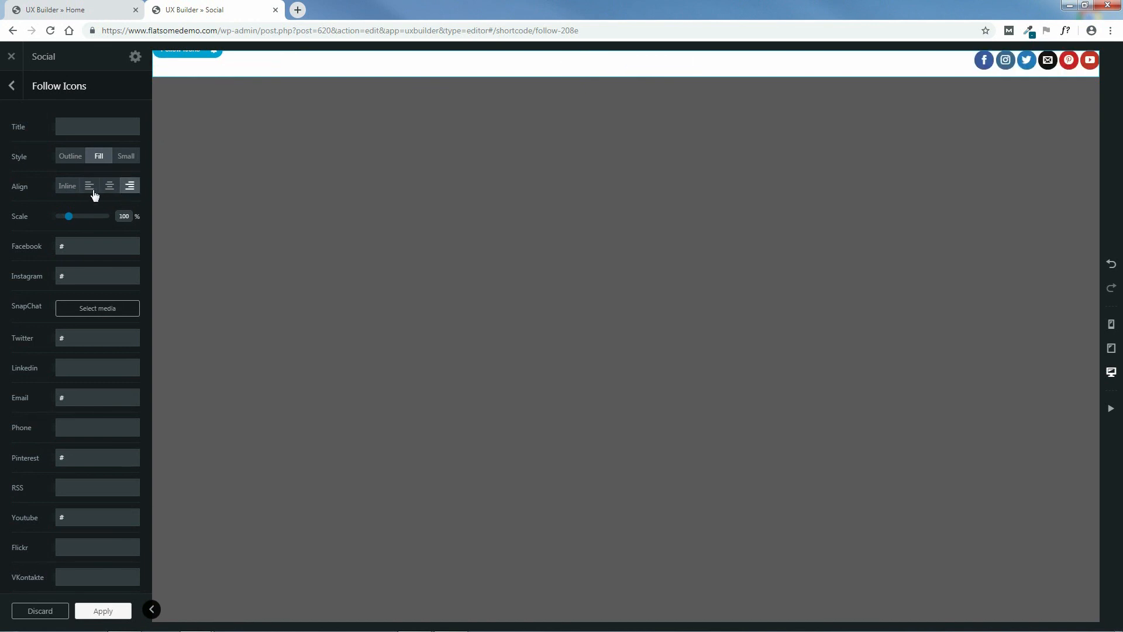
pyautogui.click(68, 188)
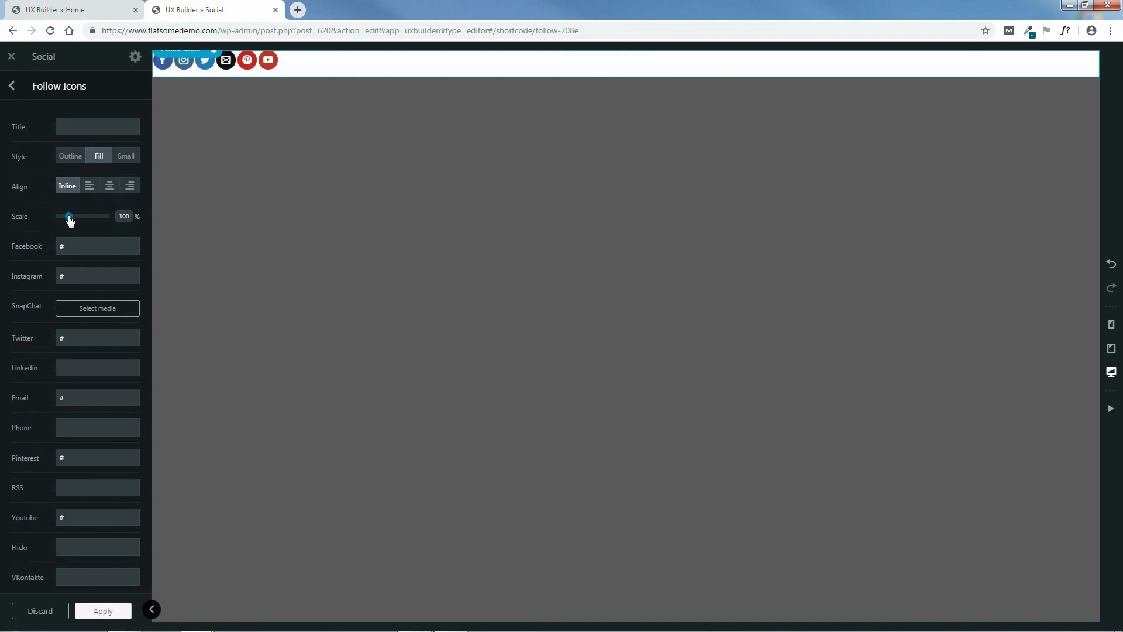
# Set the follow icons' scale to 130% and their style to Small
pyautogui.moveTo(70, 220); pyautogui.dragTo(75, 223)
pyautogui.moveTo(76, 224); pyautogui.dragTo(75, 224)
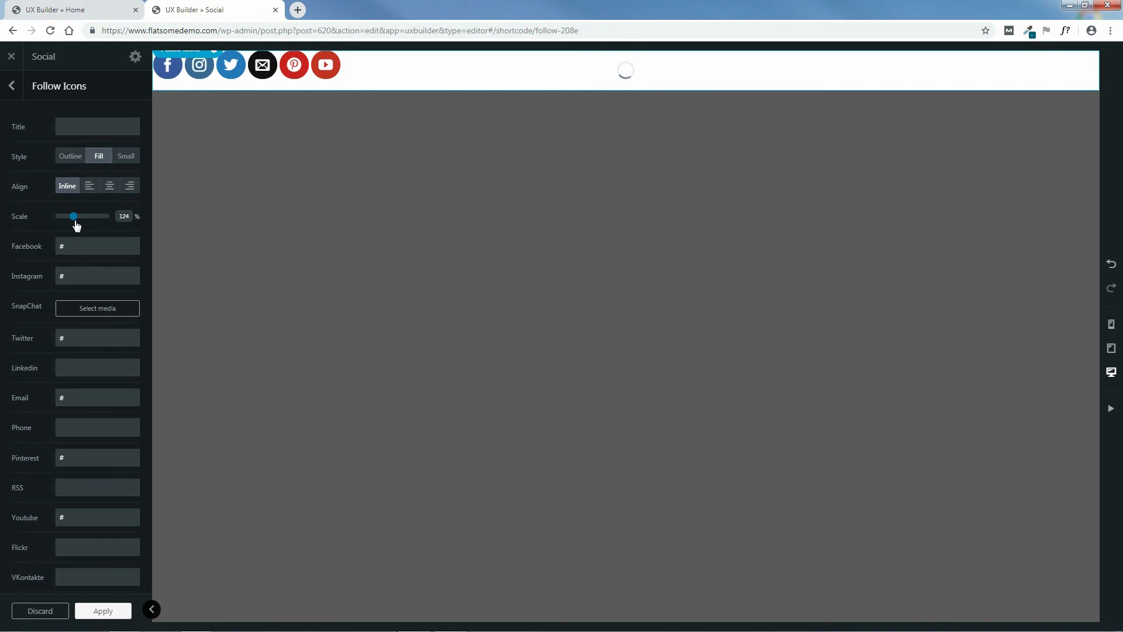
pyautogui.moveTo(128, 218); pyautogui.dragTo(106, 210)
pyautogui.write('130')
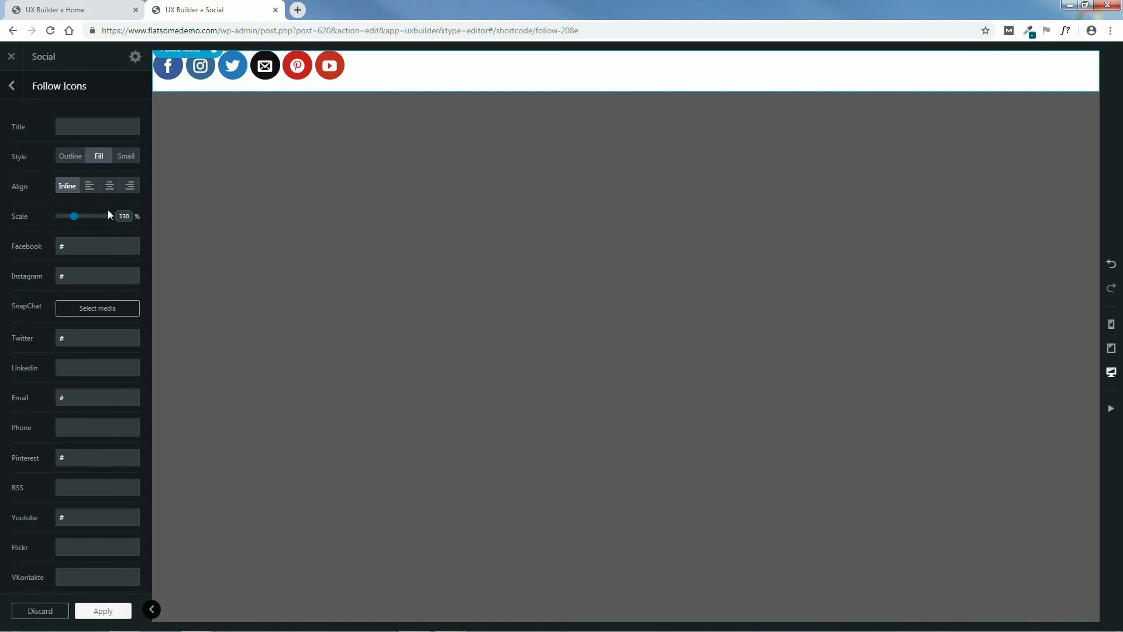
pyautogui.click(125, 160)
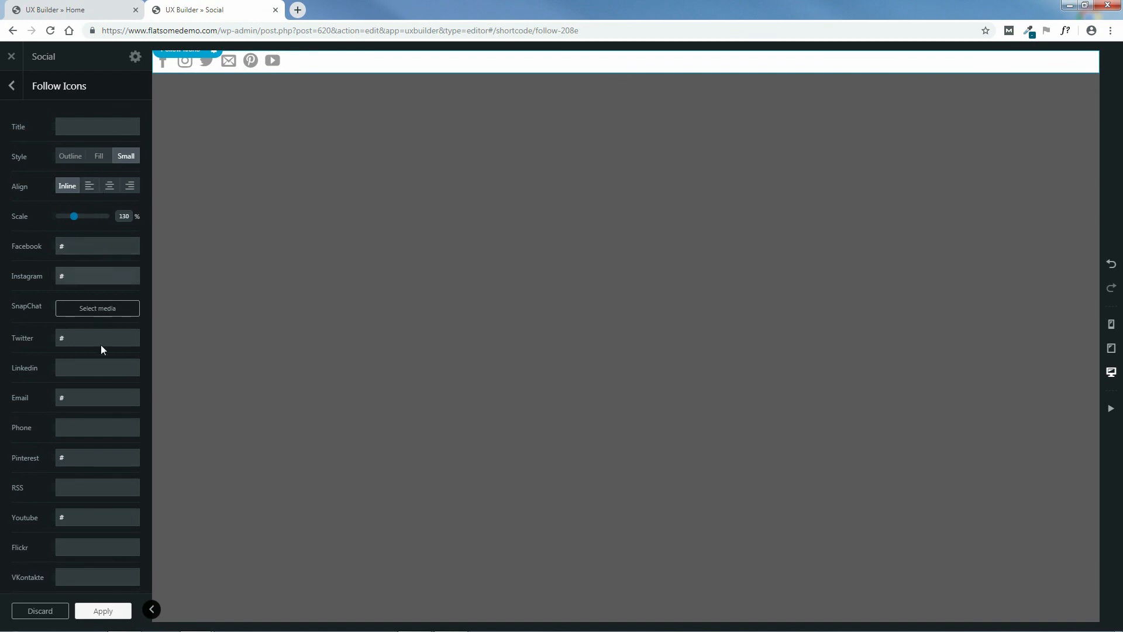
# Apply the icon settings and save the Social block, returning to its WordPress edit page
pyautogui.click(112, 612)
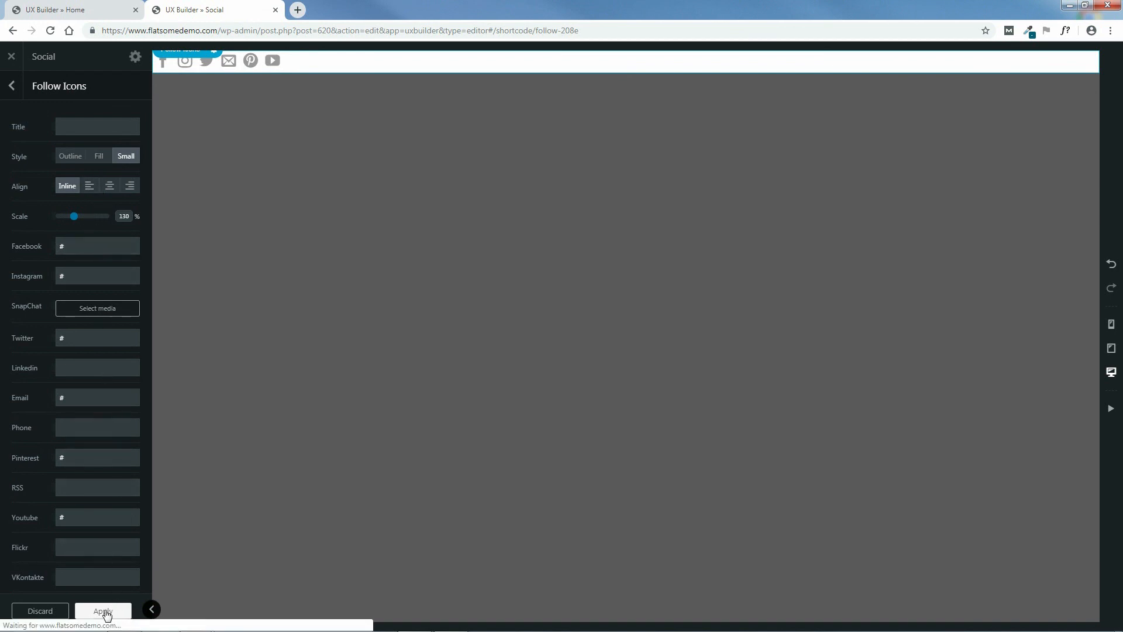
pyautogui.click(83, 614)
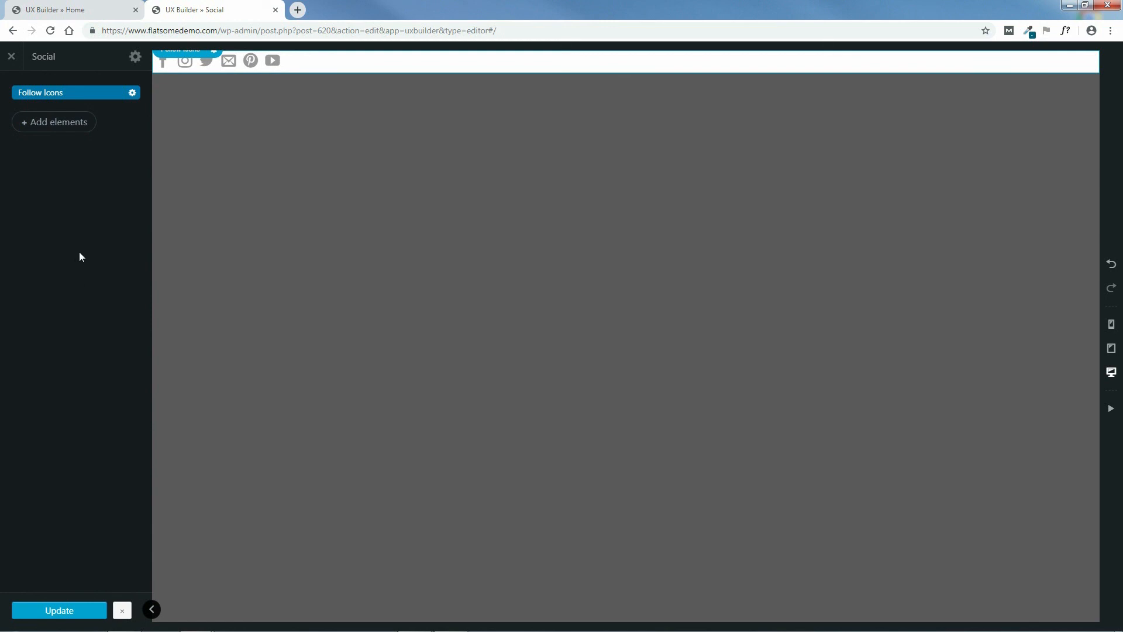
pyautogui.click(11, 57)
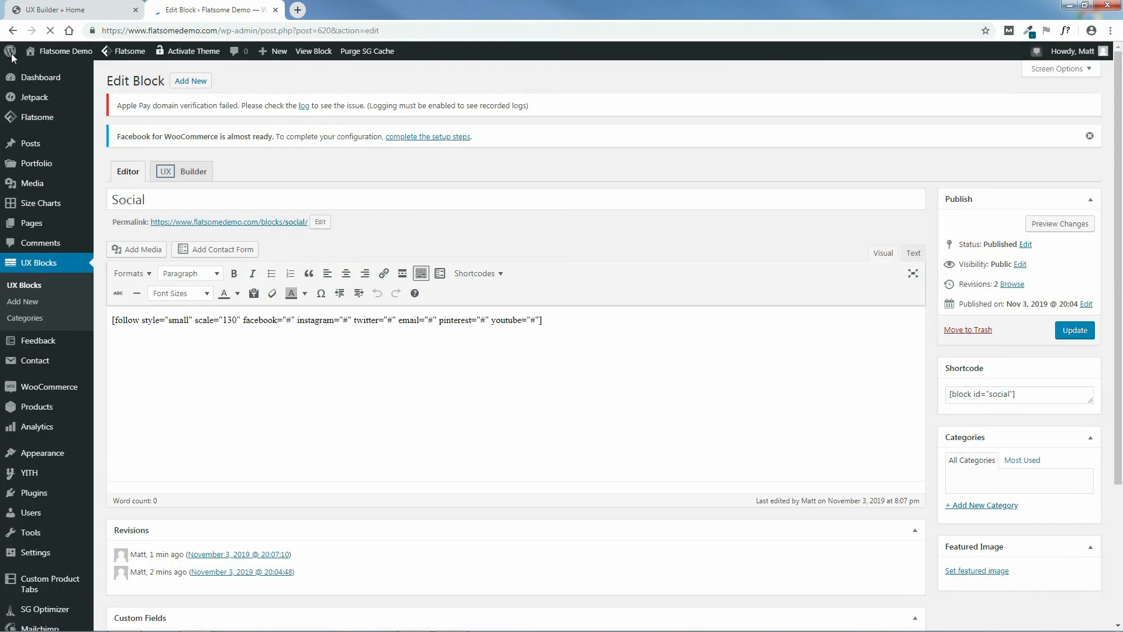
# Open the Footer 1 widget area in the site's Customizer with the footer in the preview
pyautogui.click(45, 72)
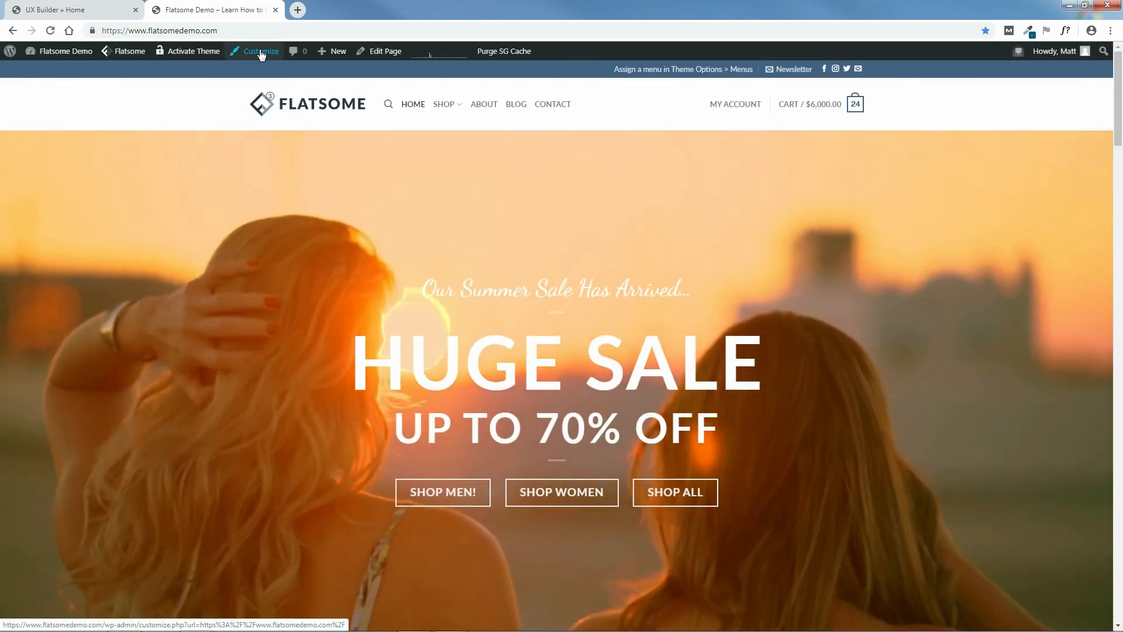
pyautogui.click(260, 52)
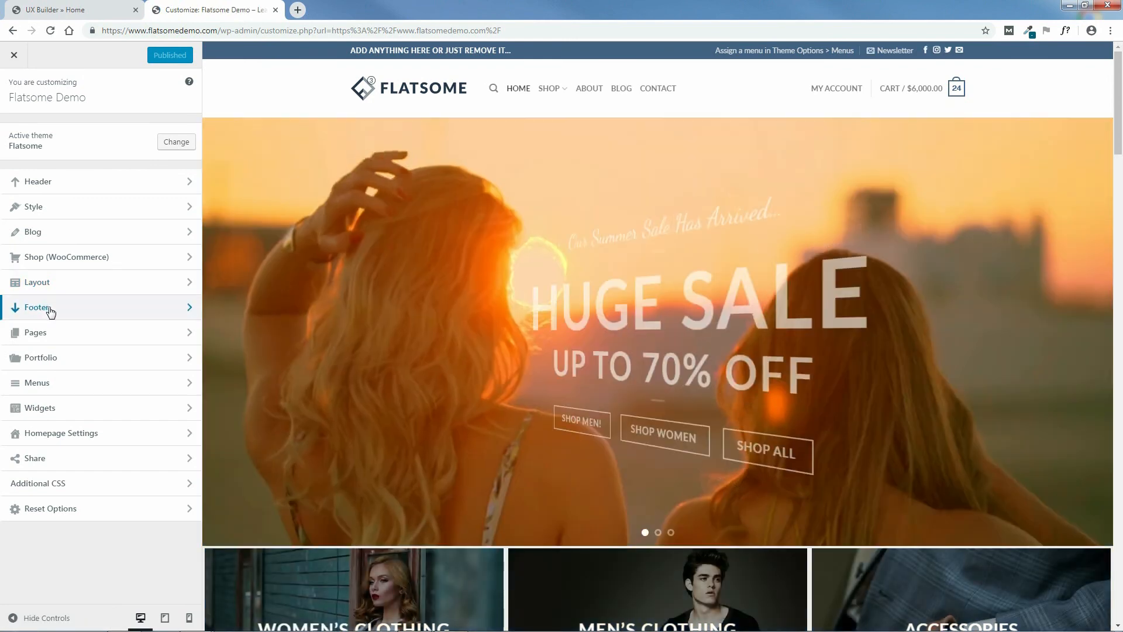
pyautogui.click(49, 308)
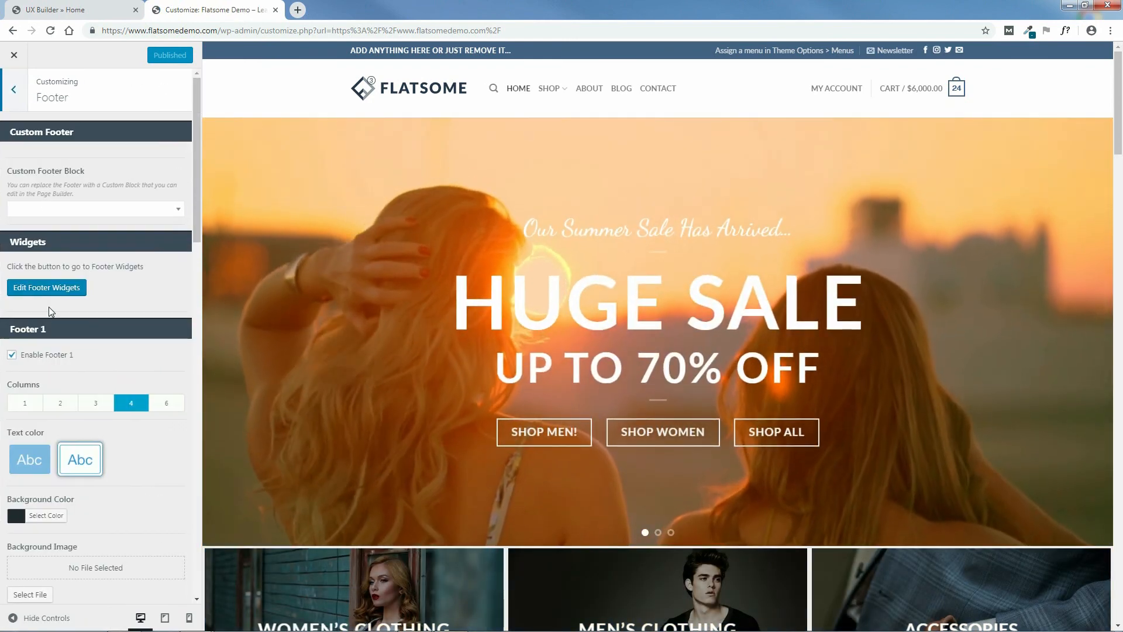
pyautogui.click(47, 287)
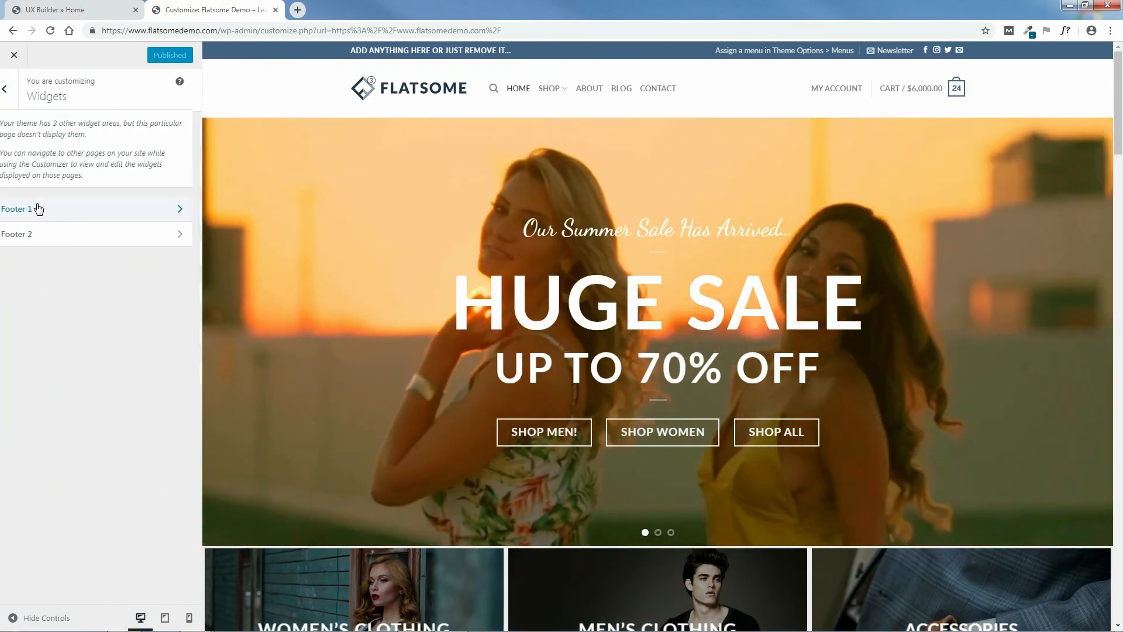
pyautogui.click(39, 214)
pyautogui.moveTo(1119, 132); pyautogui.dragTo(1119, 623)
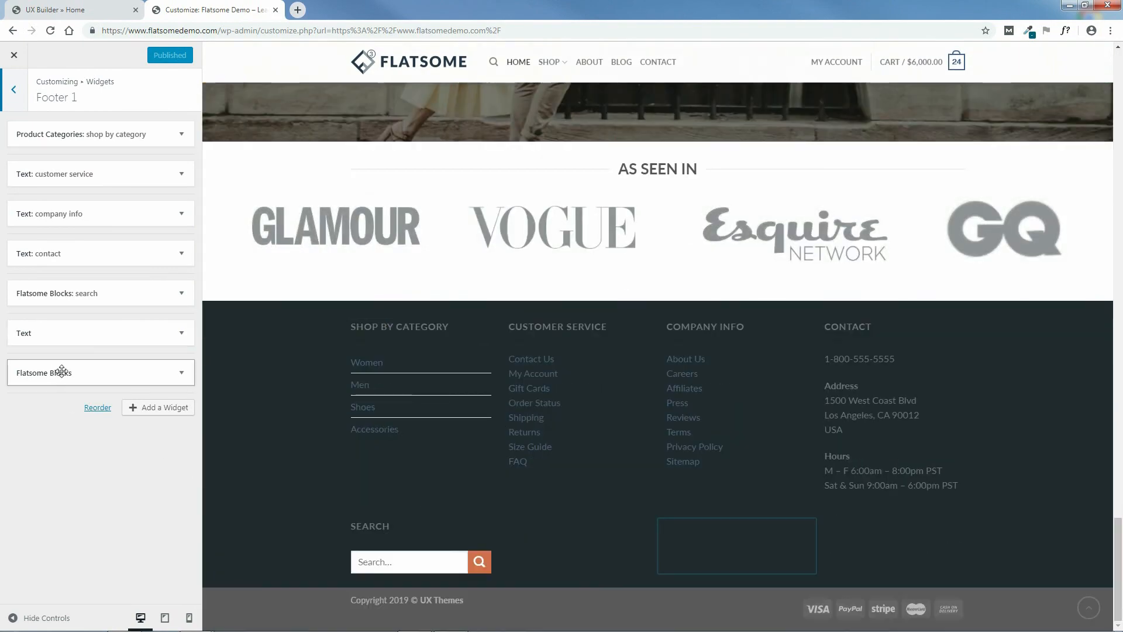
# Title the last Flatsome Blocks widget "connect with us" and assign the Social block to it
pyautogui.click(181, 373)
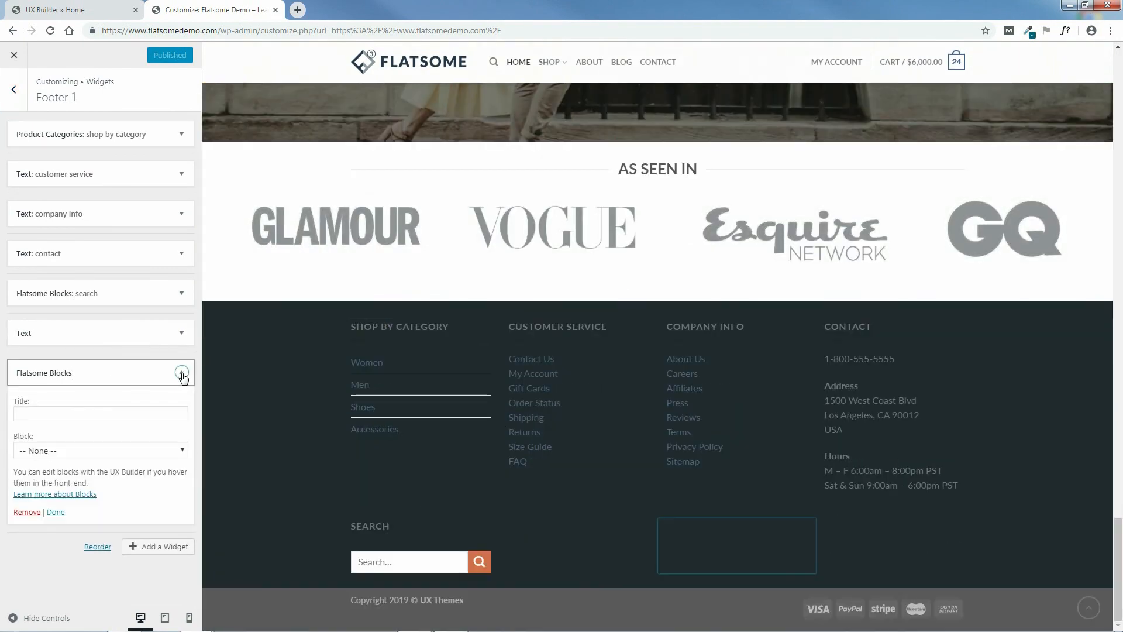
pyautogui.click(121, 415)
pyautogui.write('connect with us')
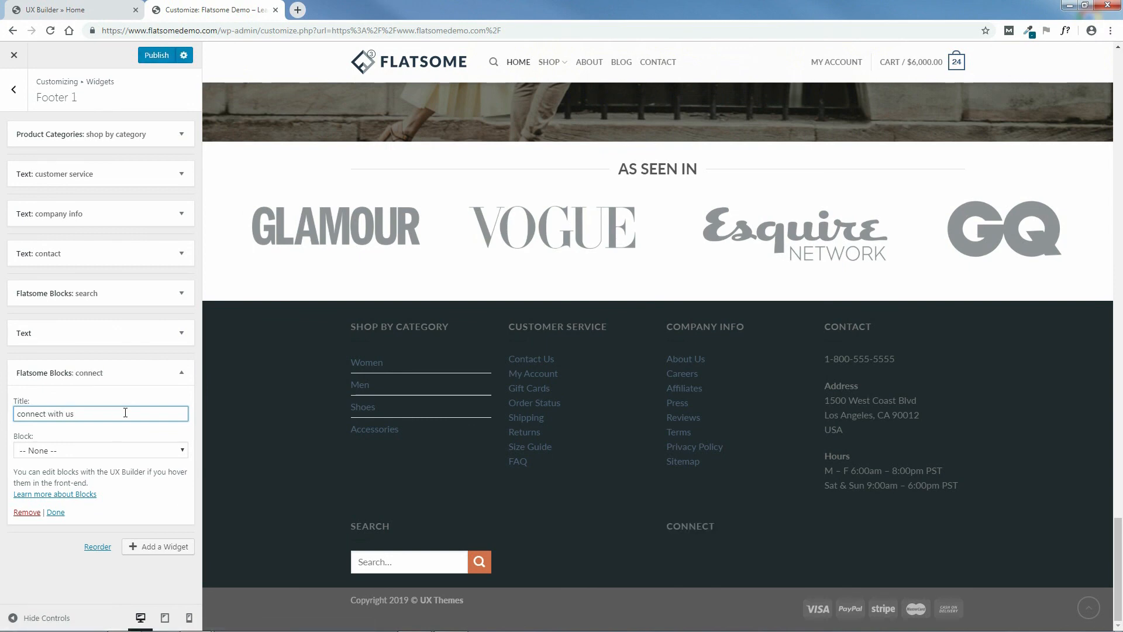
pyautogui.click(86, 450)
pyautogui.click(54, 486)
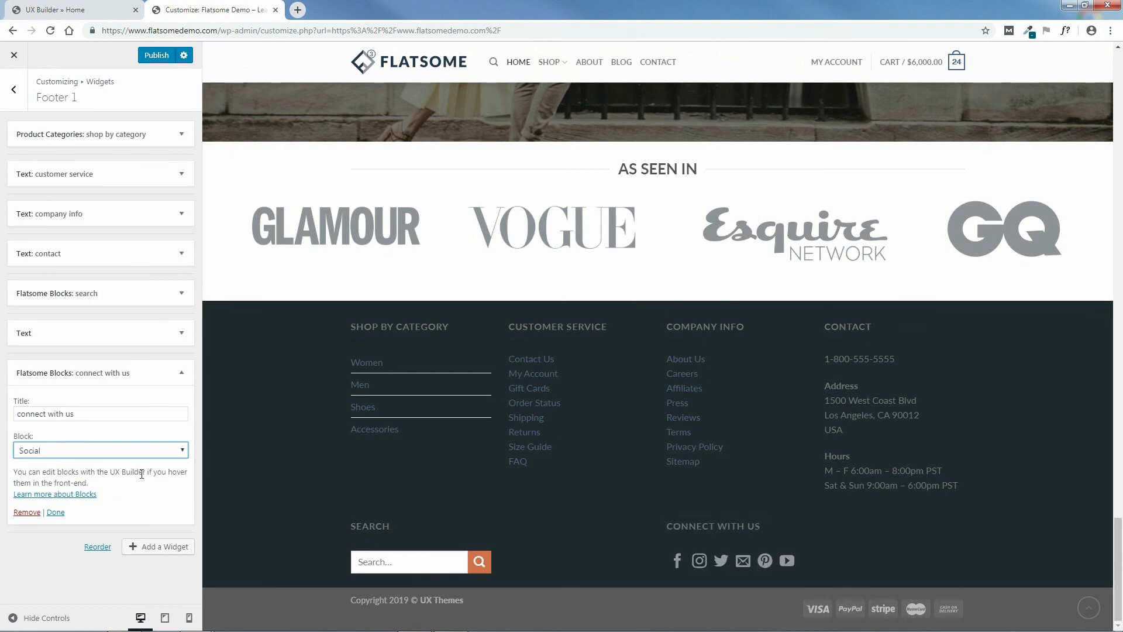
pyautogui.click(56, 512)
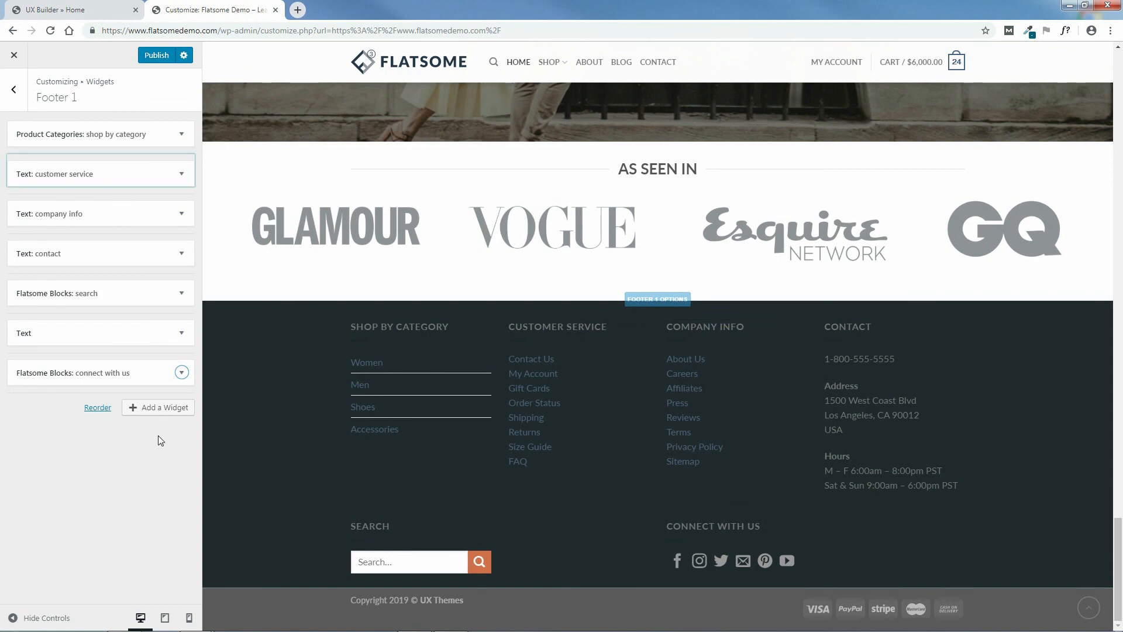
# Add an empty Text widget after the "connect with us" block in Footer 1
pyautogui.click(164, 409)
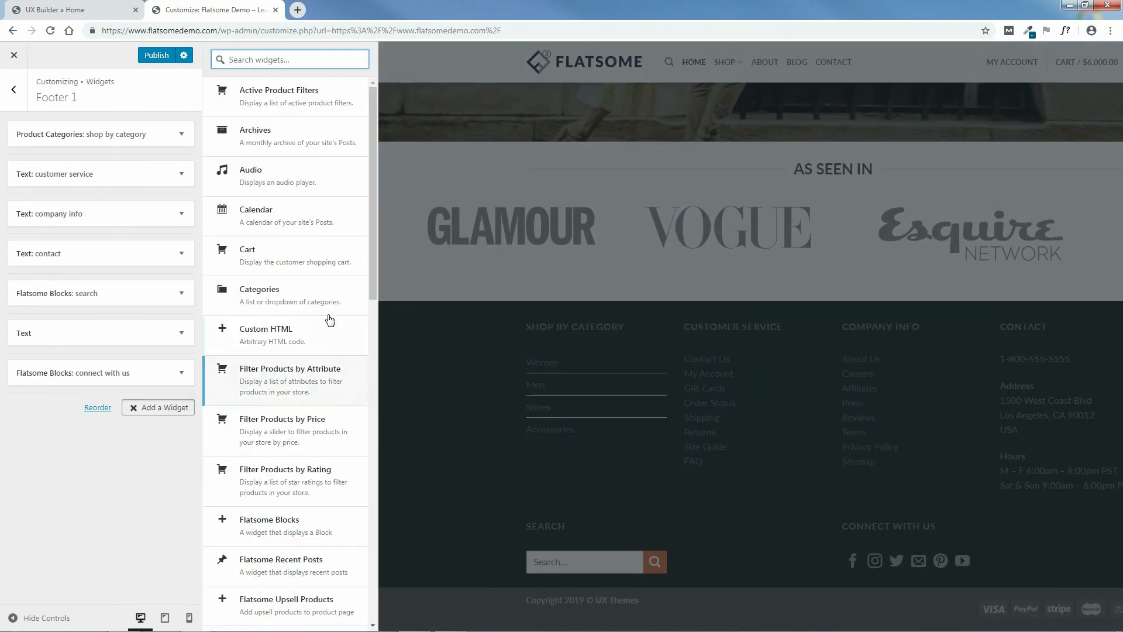
pyautogui.scroll(-2, 374, 328)
pyautogui.scroll(-6, 377, 358)
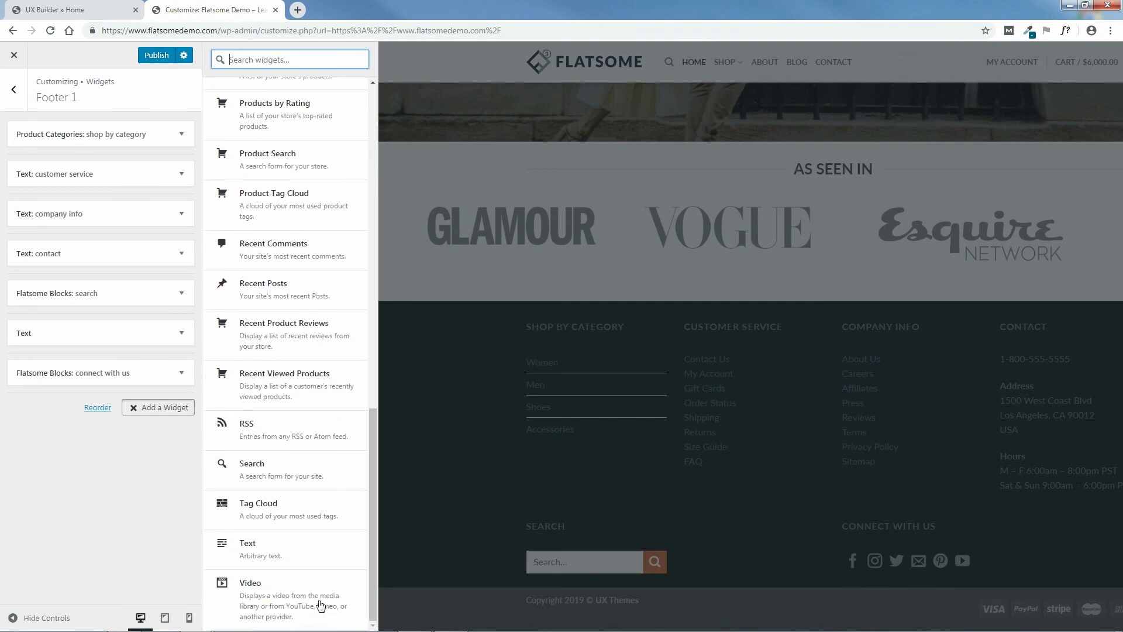
pyautogui.click(252, 611)
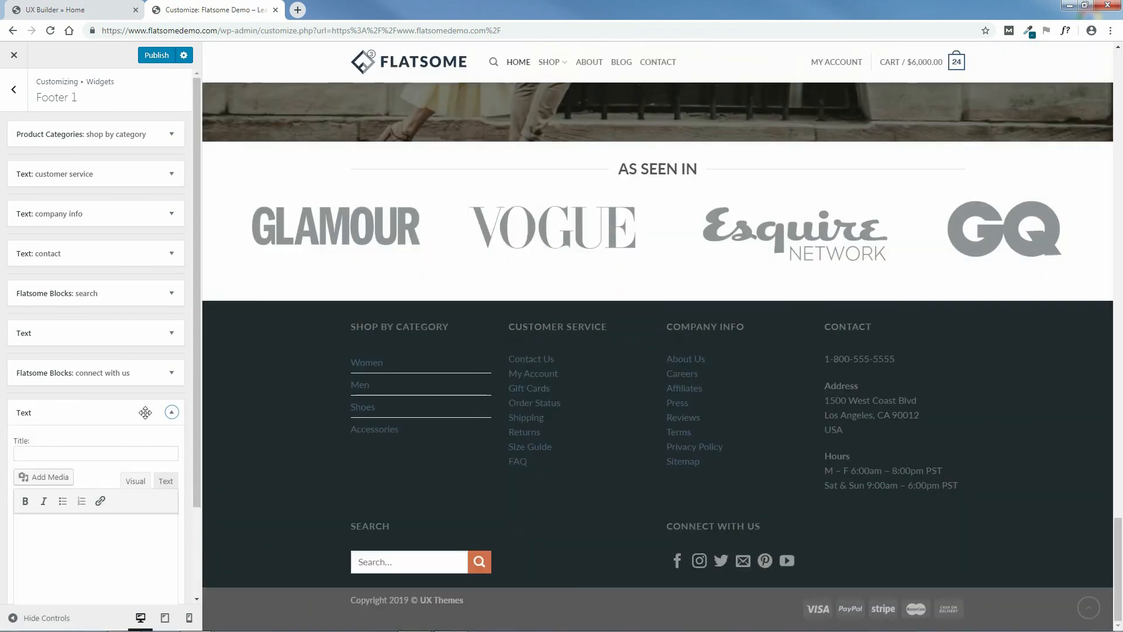
pyautogui.click(169, 411)
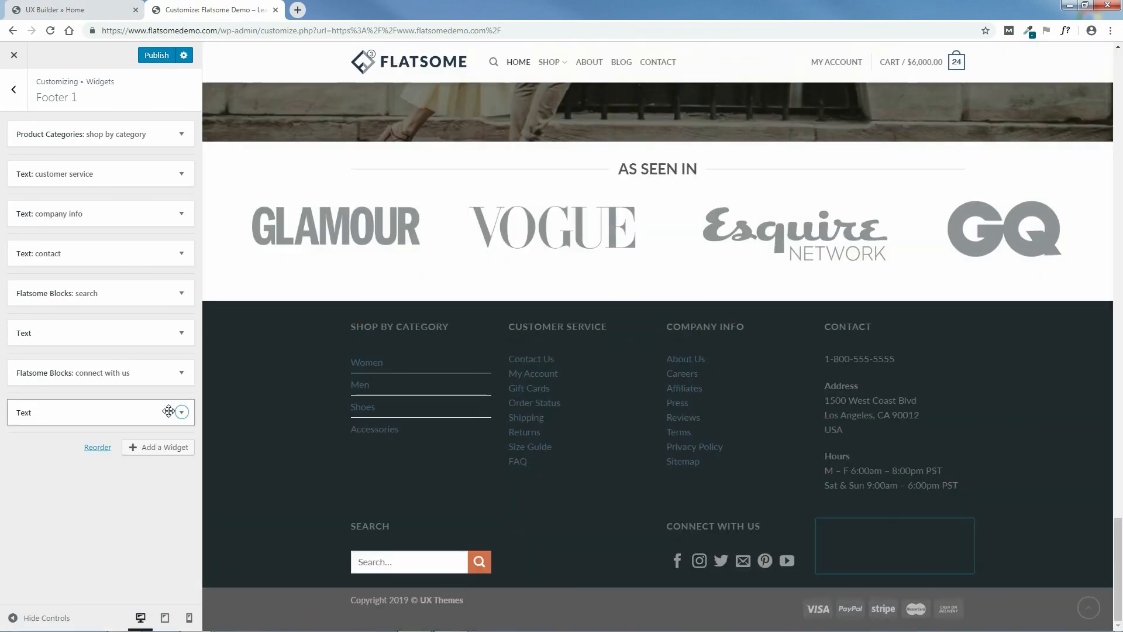
# Publish the footer changes and view the footer on the live home page
pyautogui.click(154, 55)
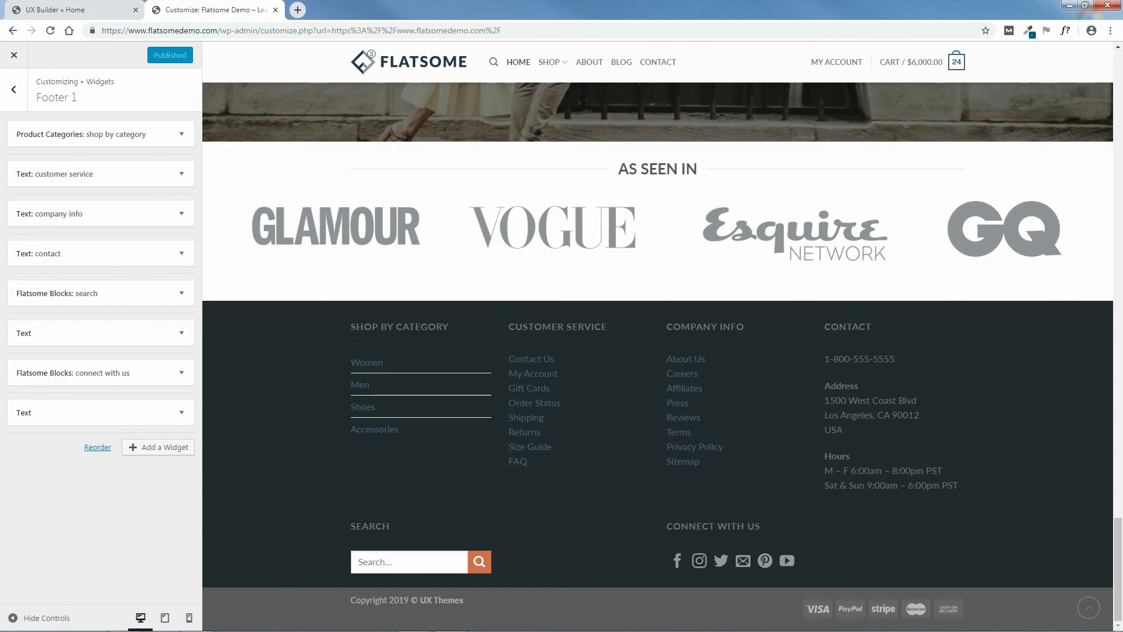
pyautogui.click(14, 56)
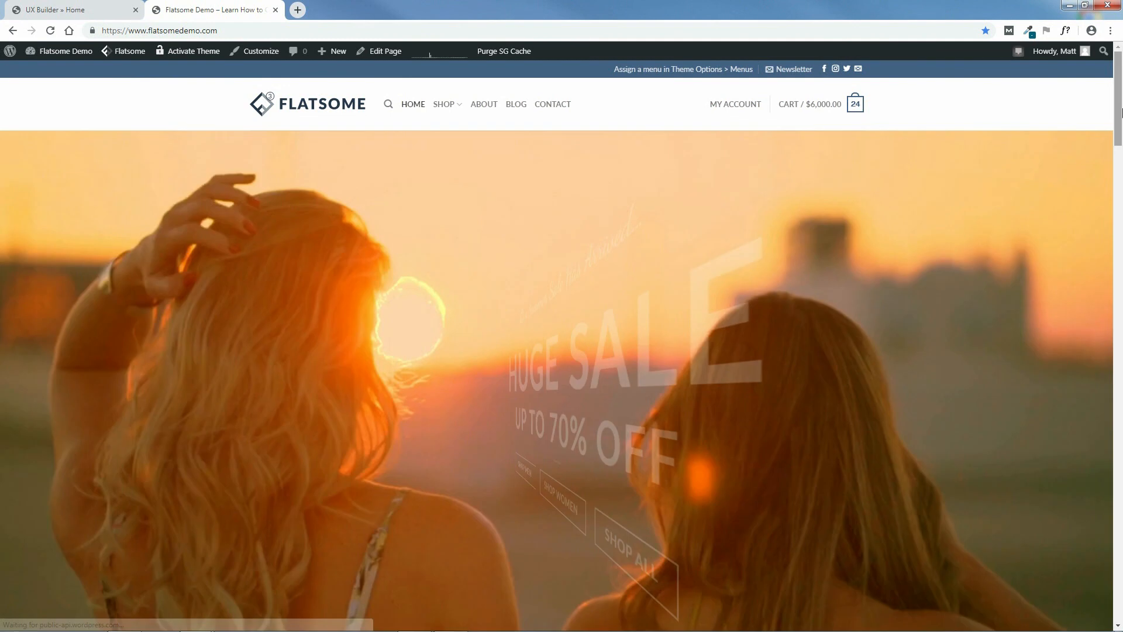
pyautogui.moveTo(1121, 111); pyautogui.dragTo(1118, 618)
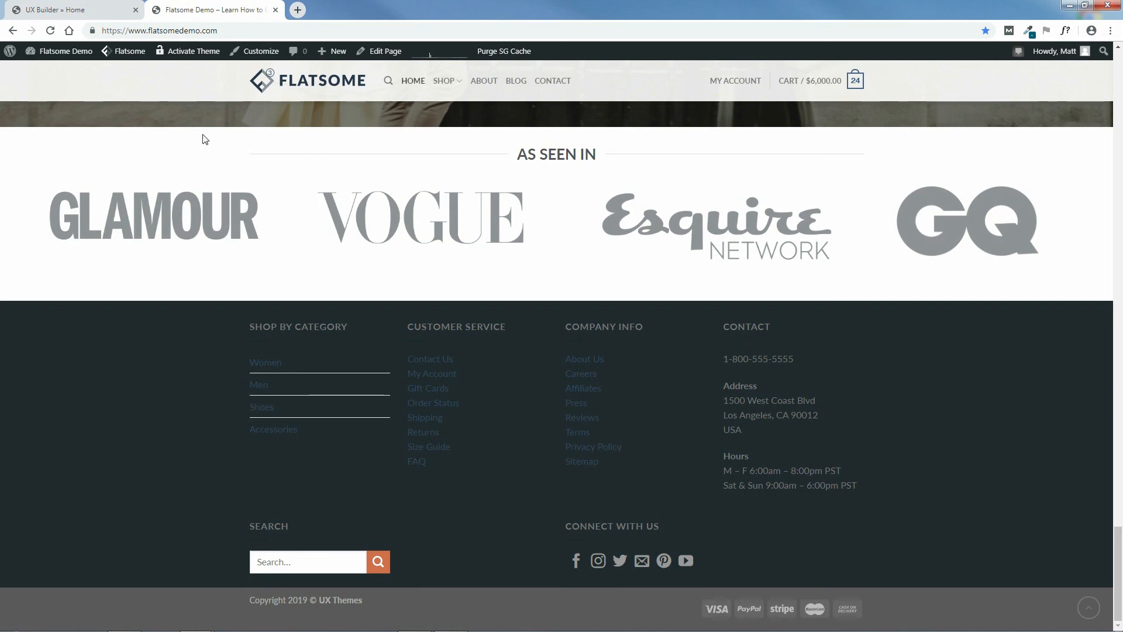
# Open the site's Customizer at the Colors settings under Style, with the home page footer in the preview
pyautogui.click(261, 52)
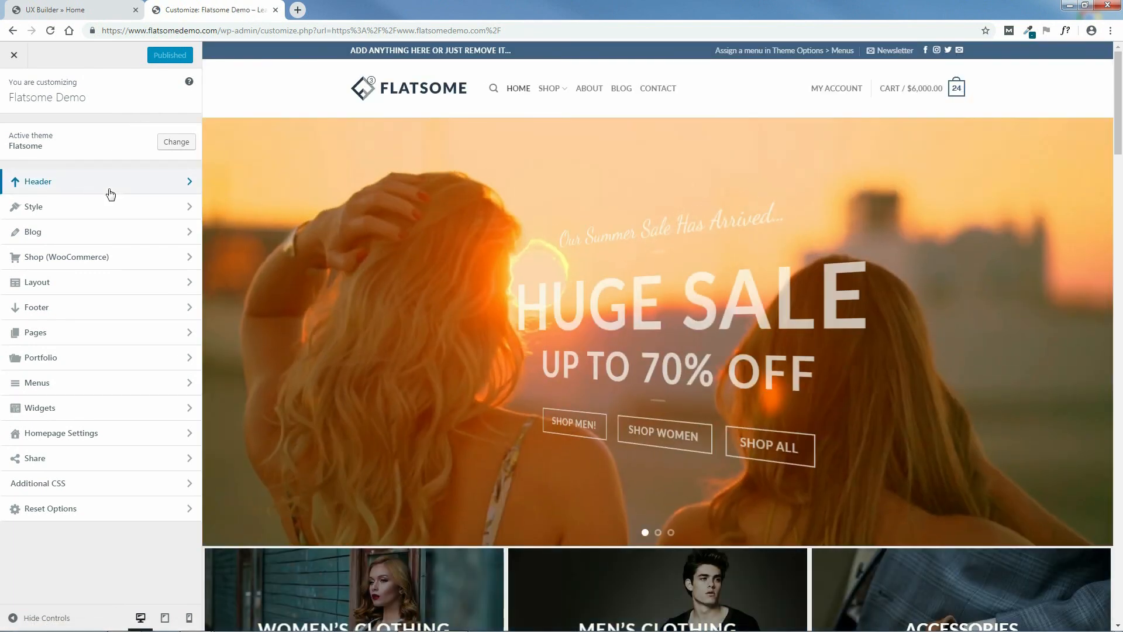
pyautogui.moveTo(1119, 143); pyautogui.dragTo(1121, 625)
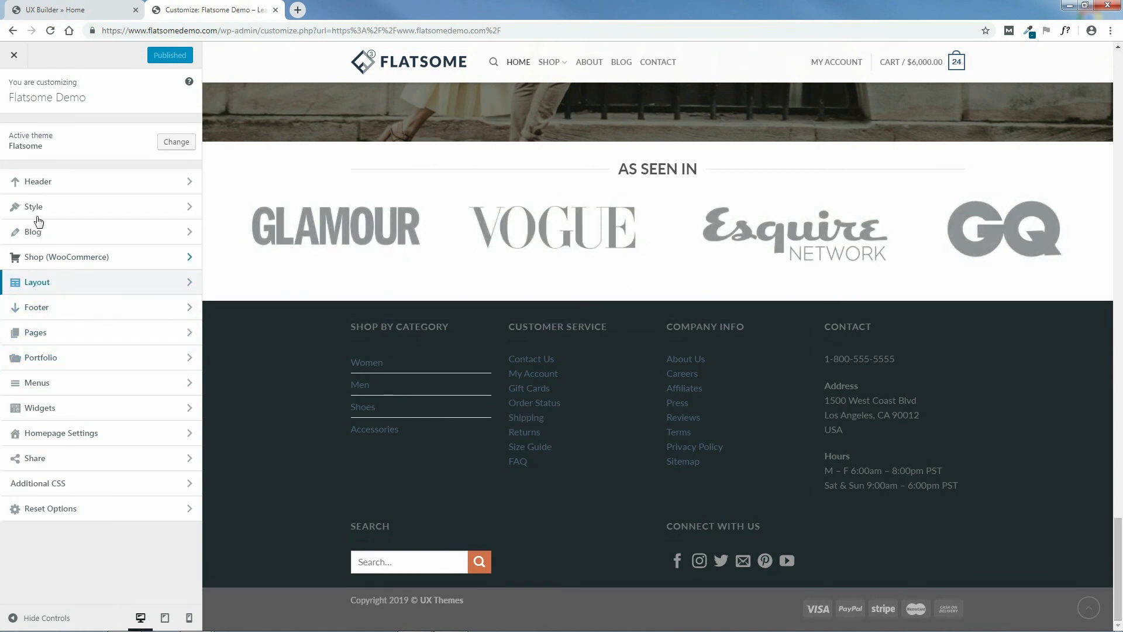
pyautogui.click(101, 211)
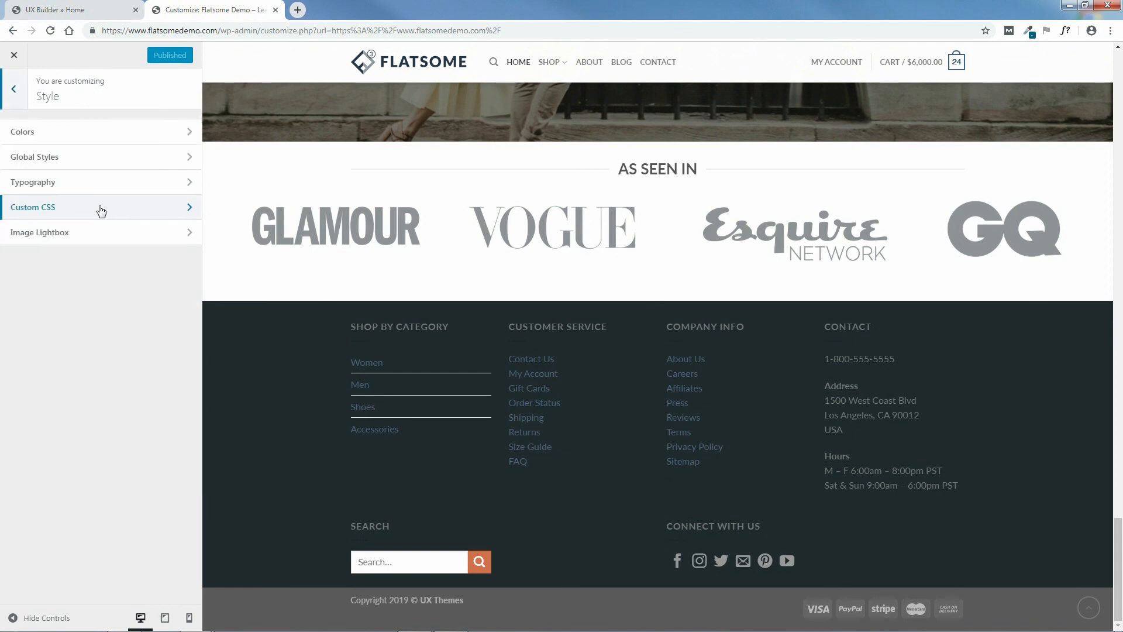
pyautogui.click(88, 134)
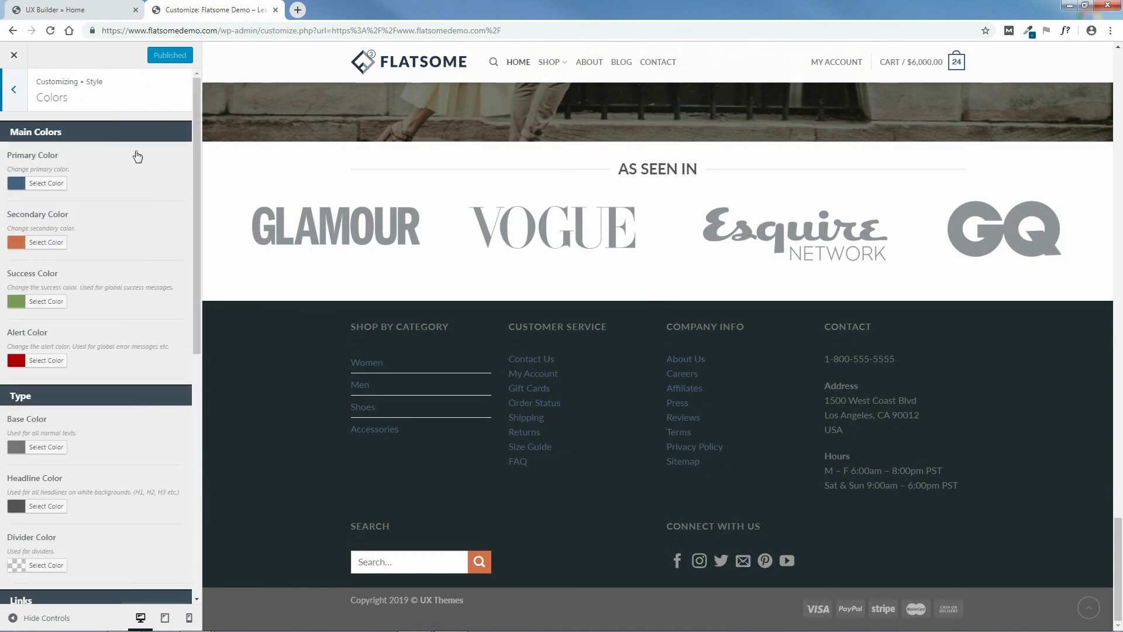
pyautogui.moveTo(198, 169); pyautogui.dragTo(215, 127)
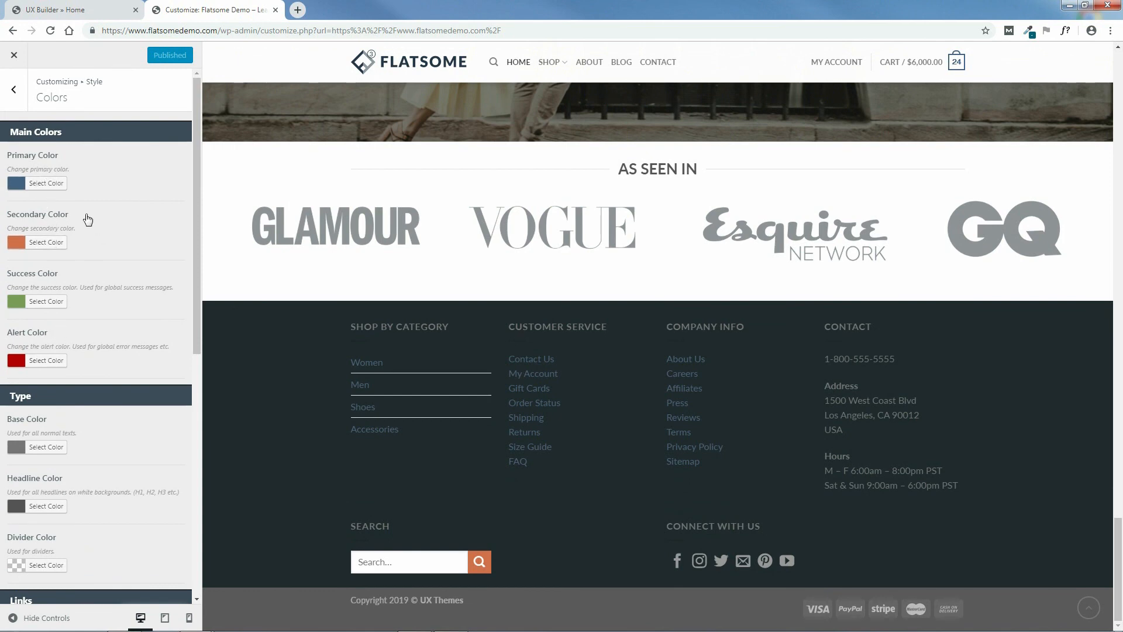
pyautogui.moveTo(1118, 566); pyautogui.dragTo(1122, 153)
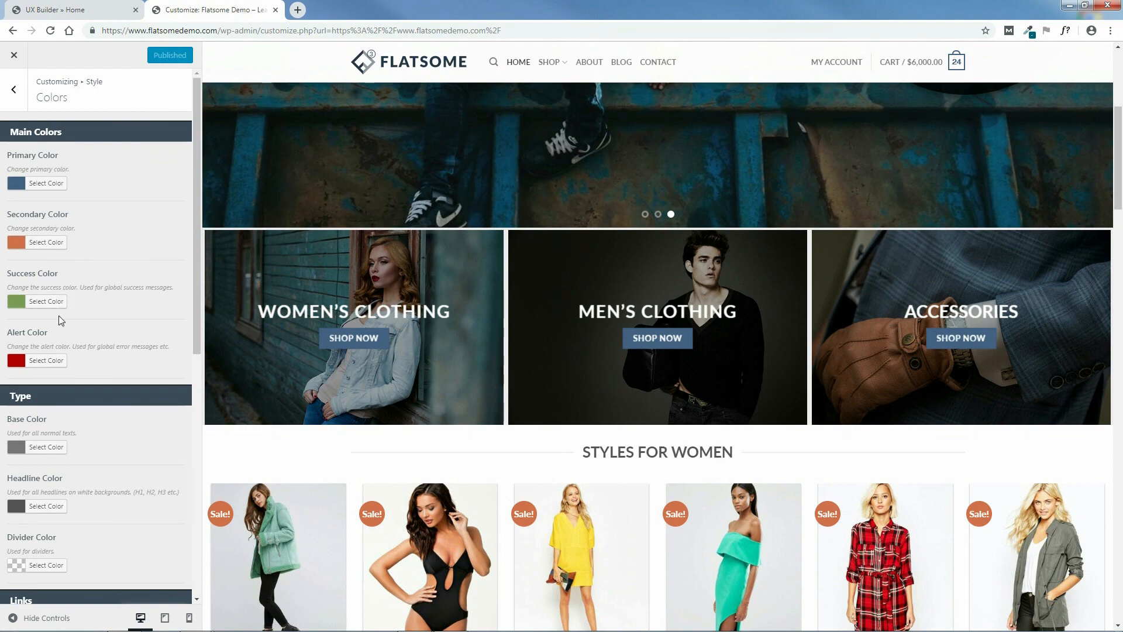
pyautogui.moveTo(1121, 175); pyautogui.dragTo(1121, 592)
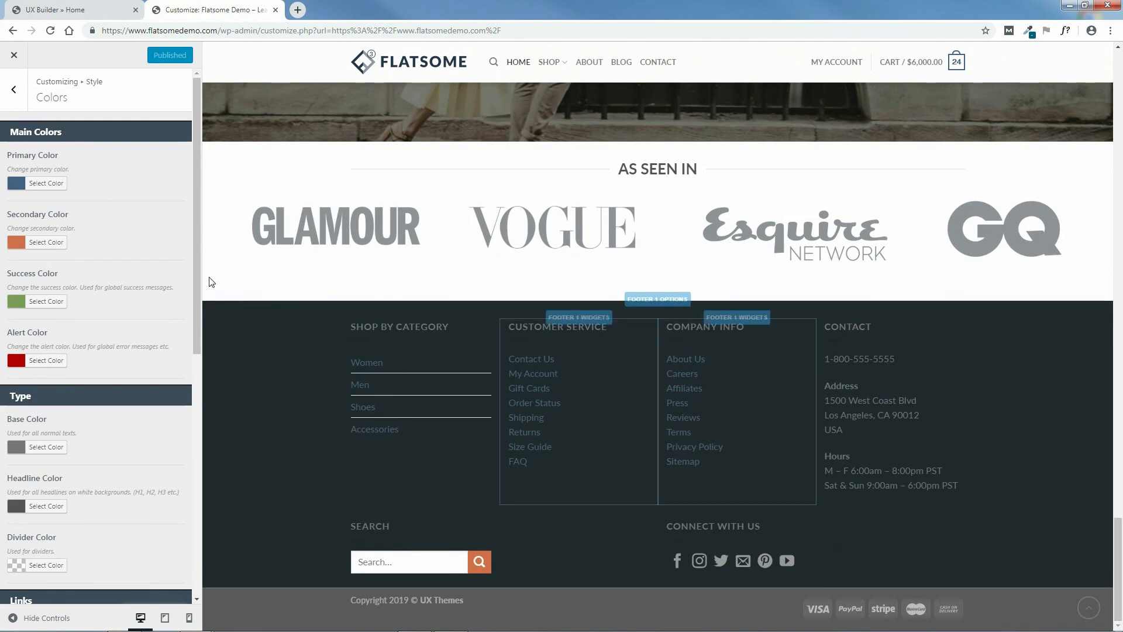
pyautogui.moveTo(195, 306); pyautogui.dragTo(217, 434)
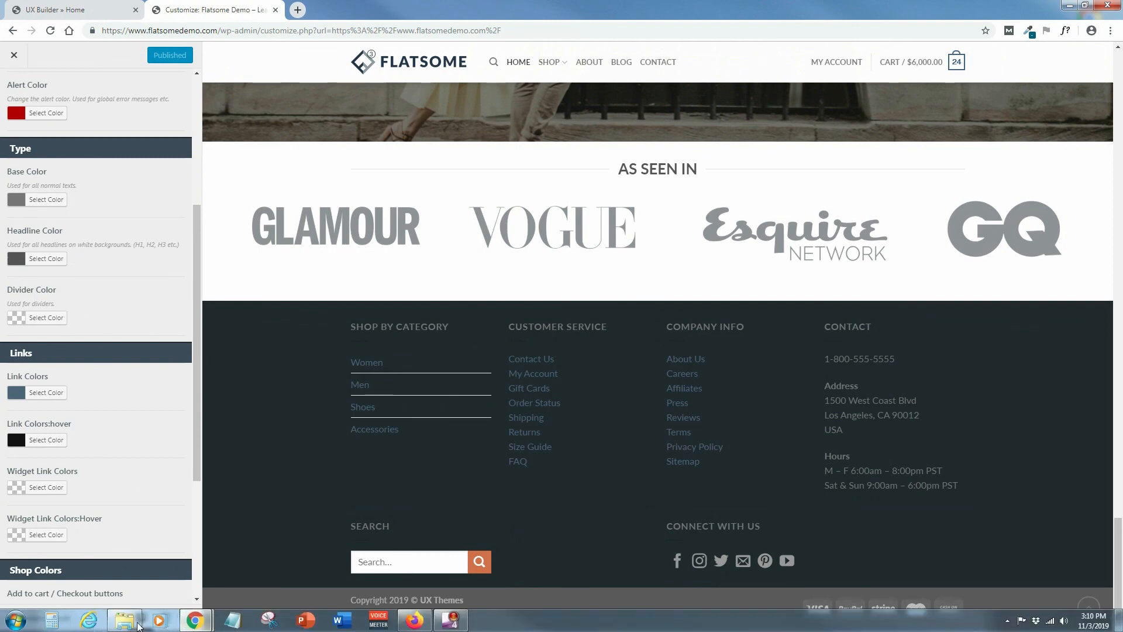
# In Windows Explorer, open Website Colors.txt from the Flatsome Course folder's CUSTOM CSS, CUSTOM THEME STYLES, COLORS subfolder
pyautogui.click(138, 623)
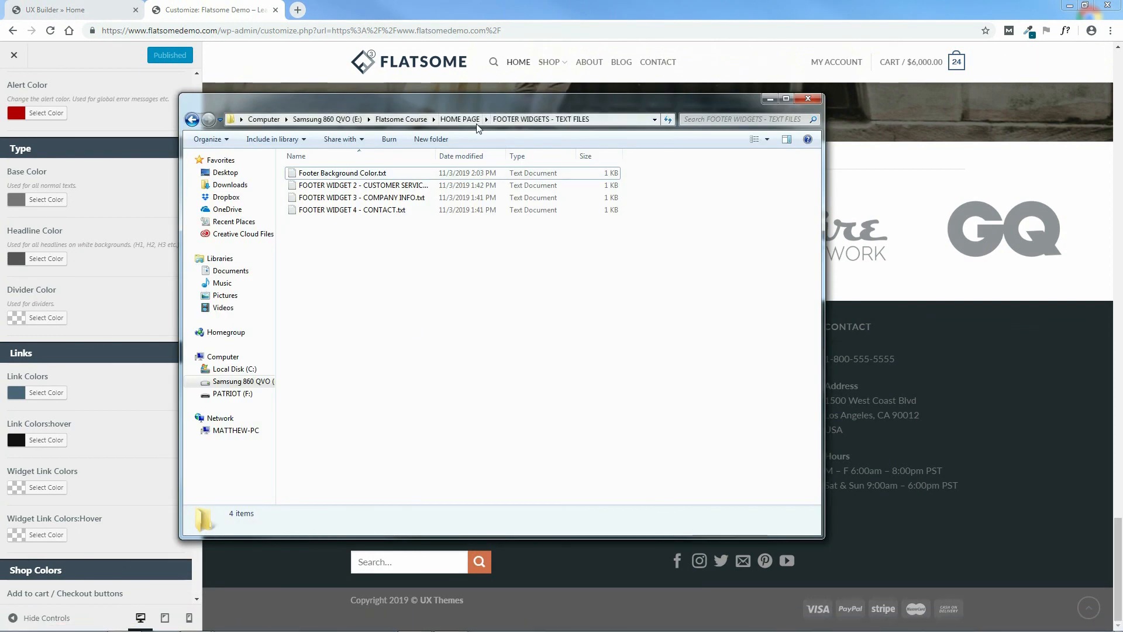
pyautogui.click(462, 120)
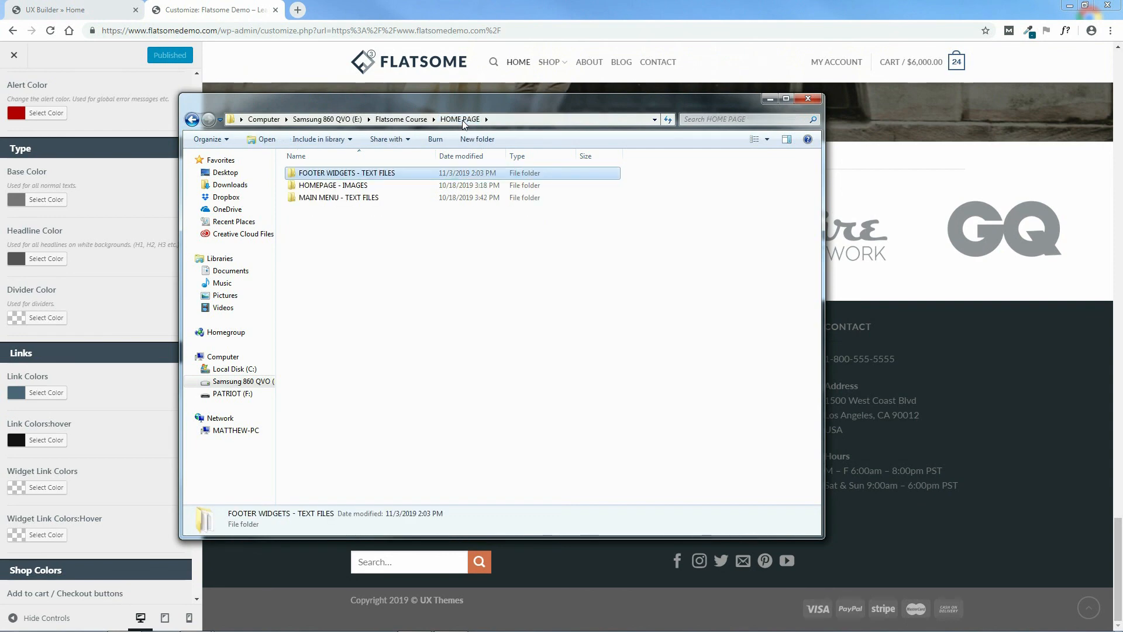
pyautogui.doubleClick(364, 175)
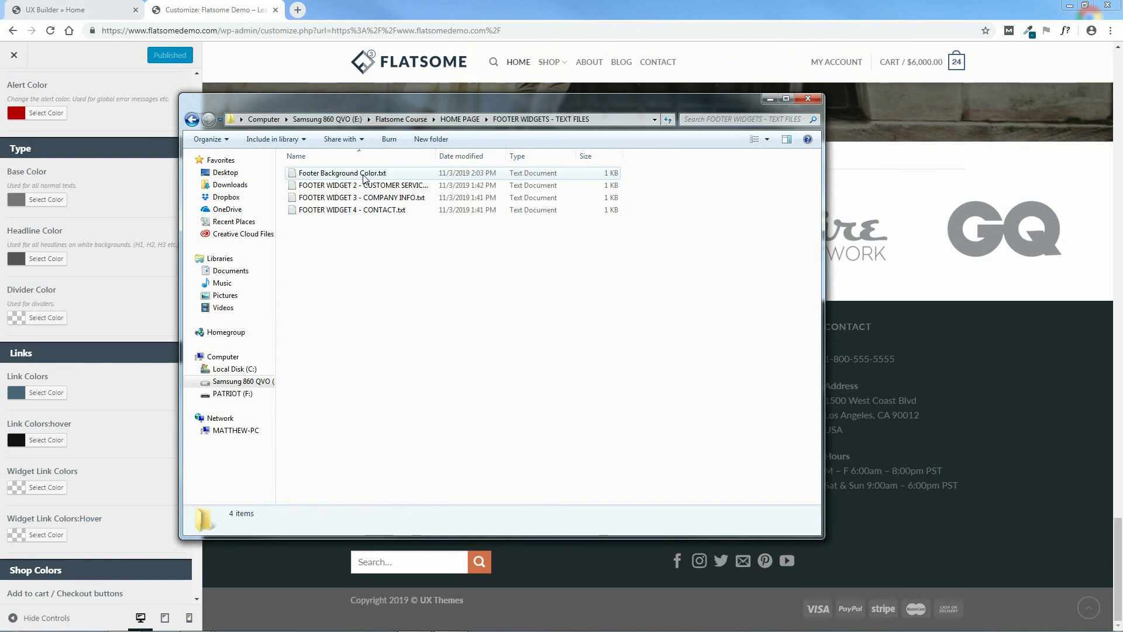
pyautogui.click(462, 119)
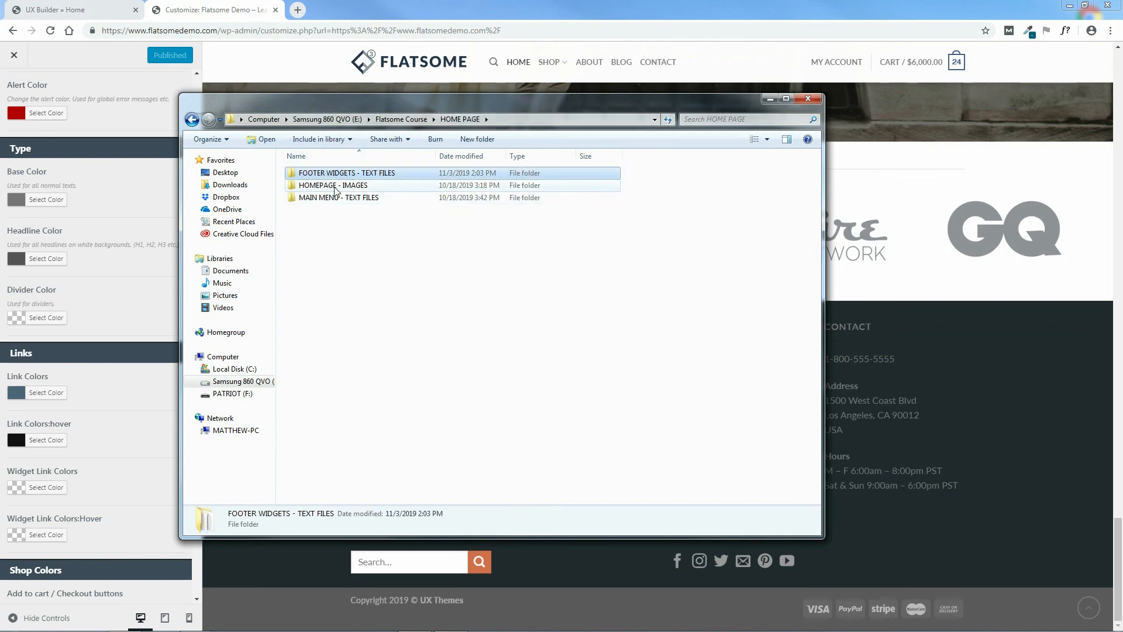
pyautogui.click(402, 120)
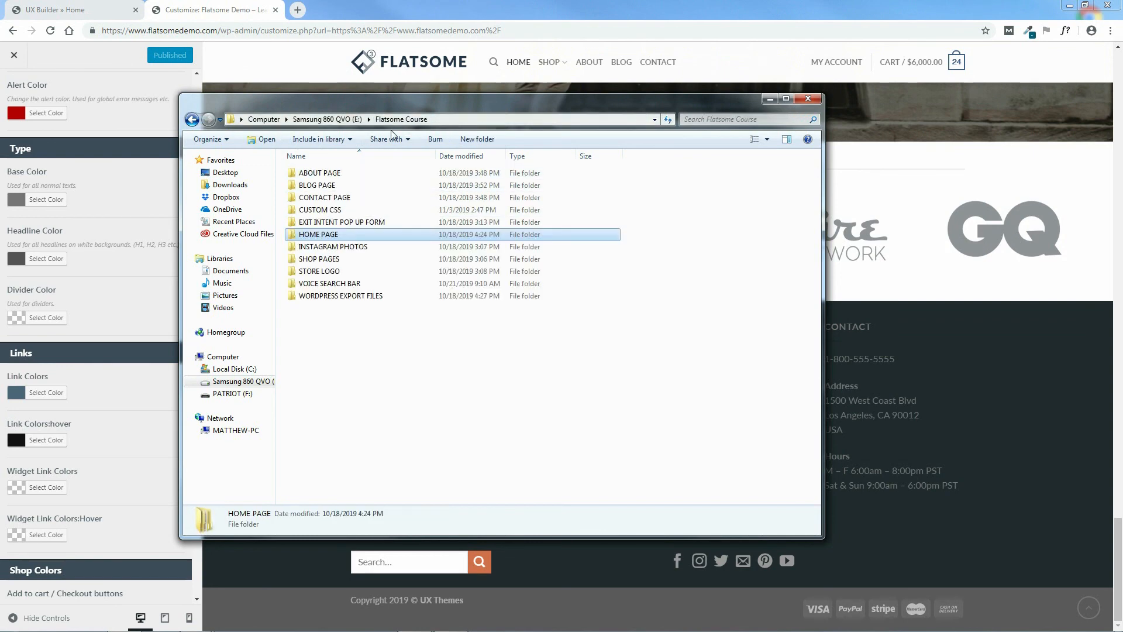
pyautogui.doubleClick(318, 234)
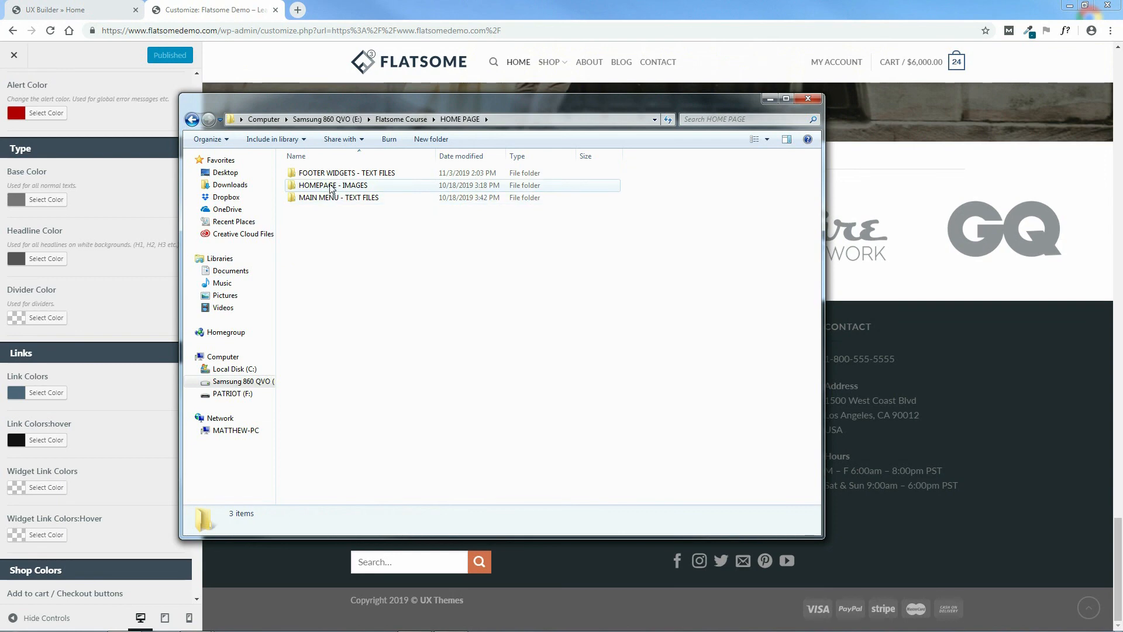
pyautogui.click(401, 119)
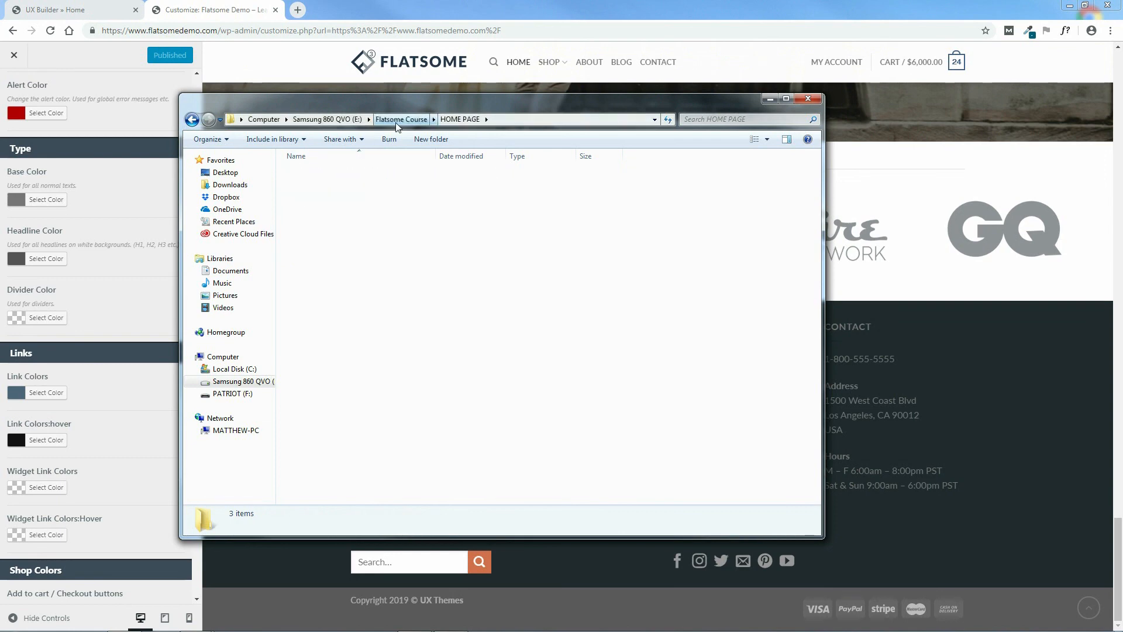
pyautogui.doubleClick(321, 210)
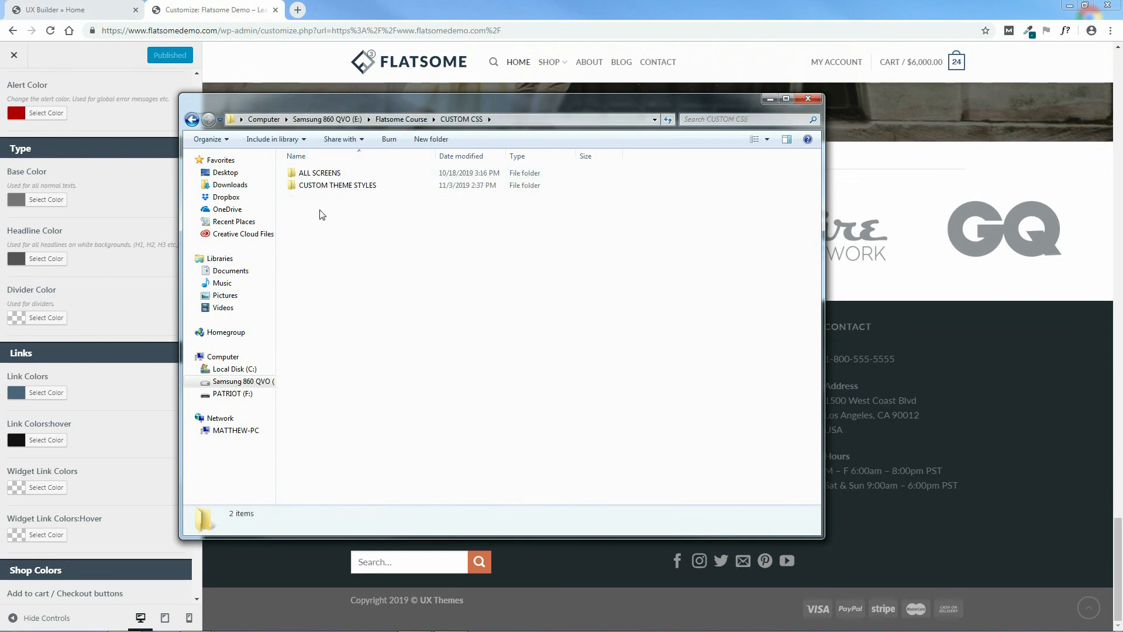
pyautogui.press('BackSpace')
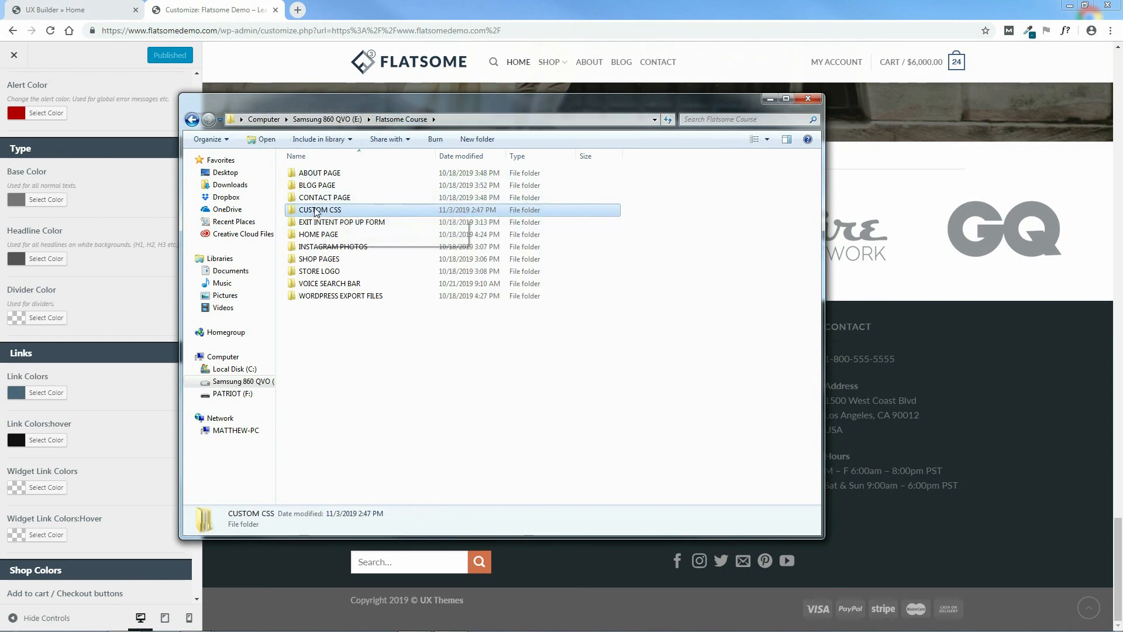
pyautogui.doubleClick(316, 209)
pyautogui.doubleClick(344, 186)
pyautogui.doubleClick(314, 175)
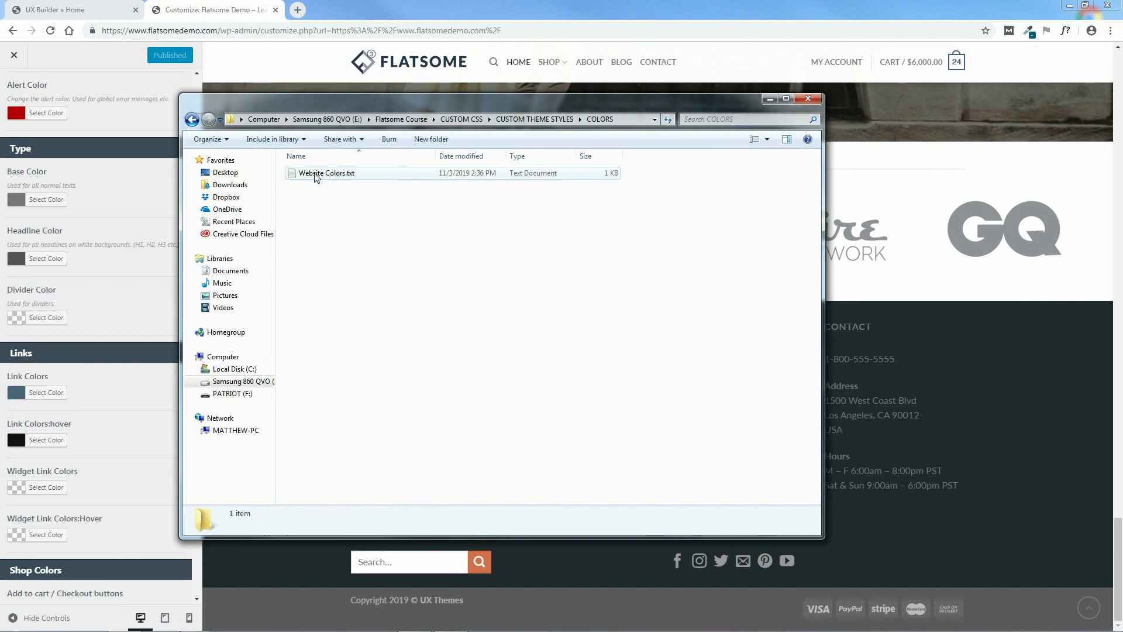
pyautogui.doubleClick(328, 174)
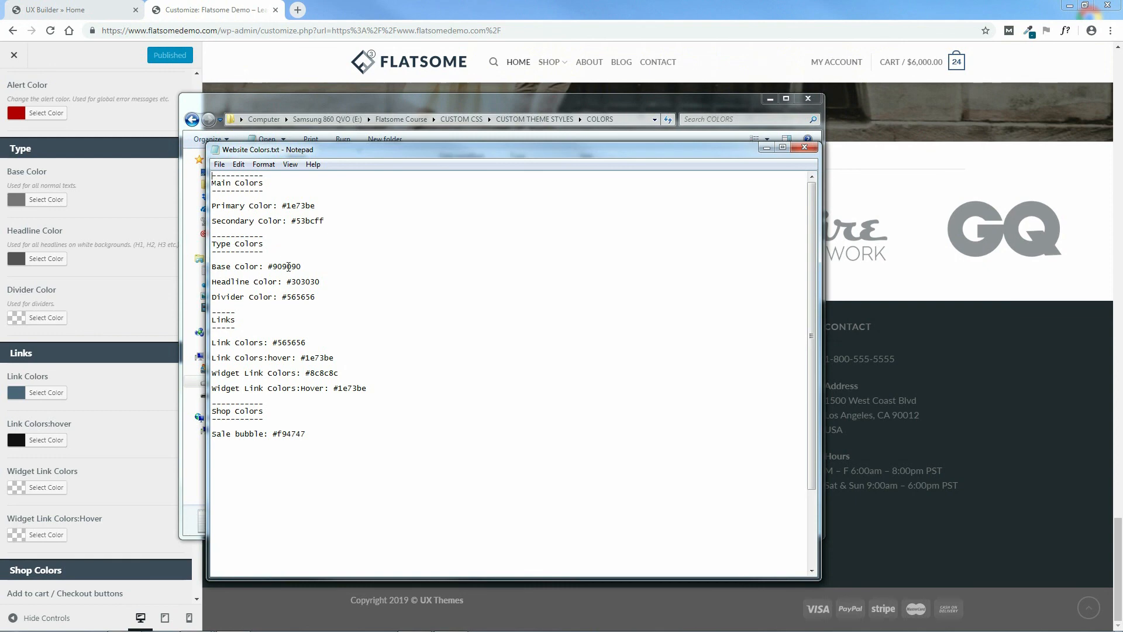
# Copy the Base Color code from Website Colors.txt and set the Customizer's Base Color to #909090
pyautogui.moveTo(303, 266); pyautogui.dragTo(284, 268)
pyautogui.rightClick(277, 267)
pyautogui.click(307, 305)
pyautogui.click(804, 147)
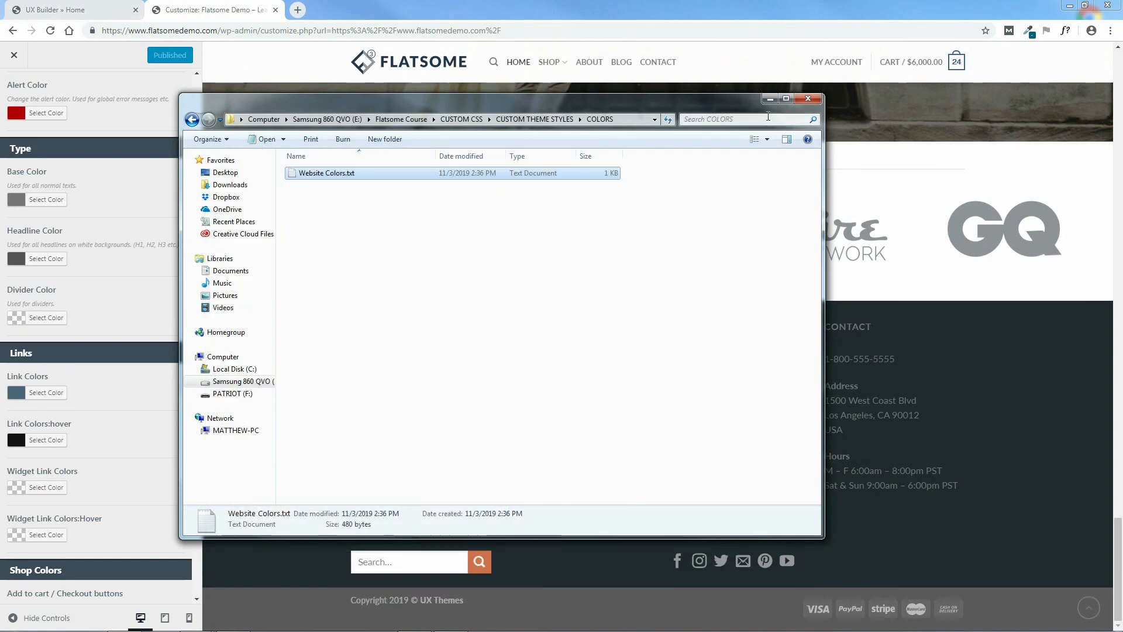
pyautogui.click(809, 100)
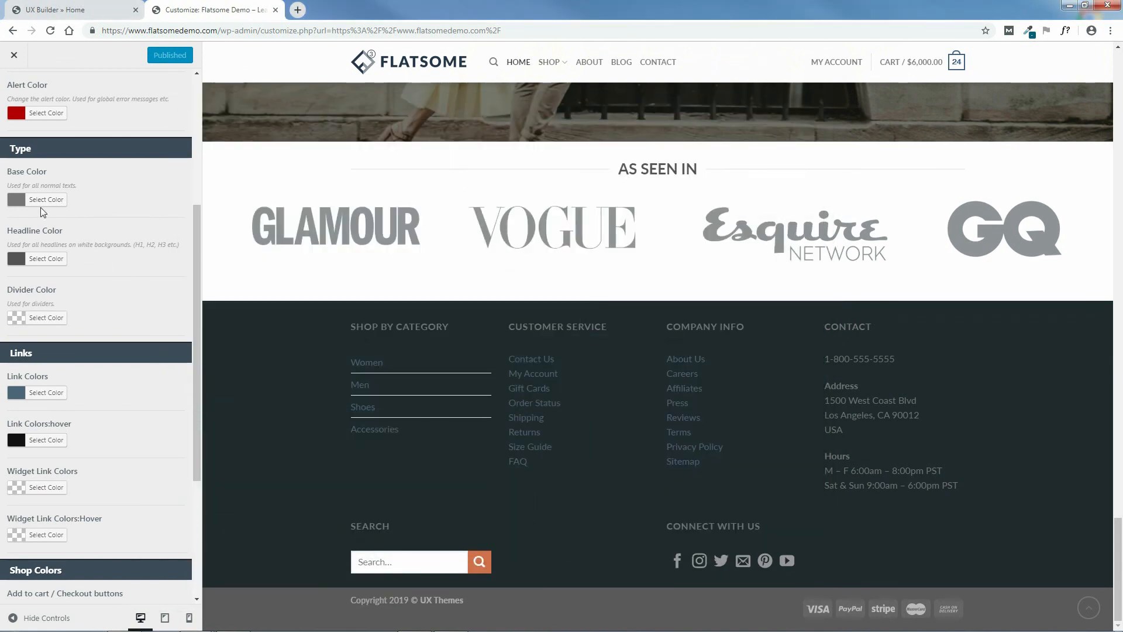
pyautogui.click(41, 201)
pyautogui.moveTo(93, 203); pyautogui.dragTo(85, 199)
pyautogui.rightClick(75, 200)
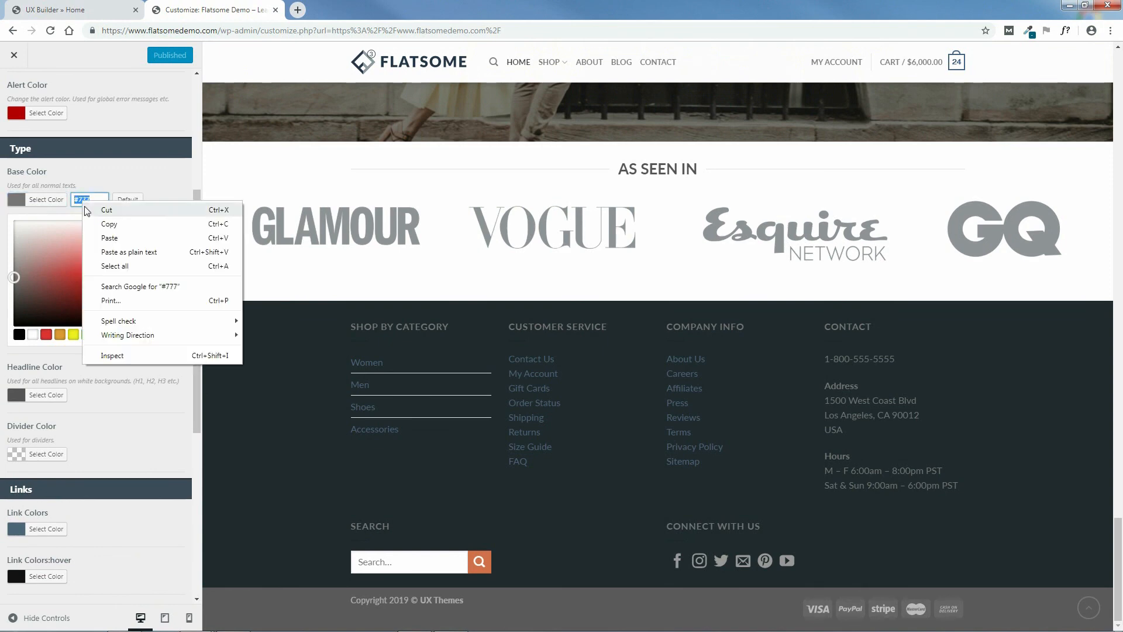
pyautogui.click(110, 253)
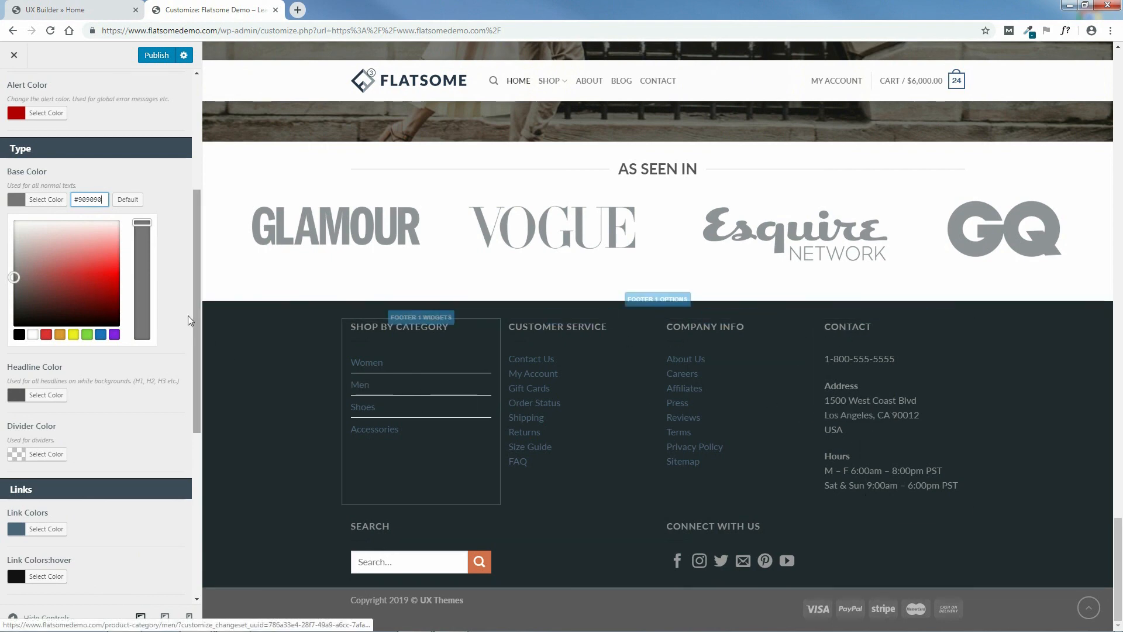
pyautogui.click(166, 197)
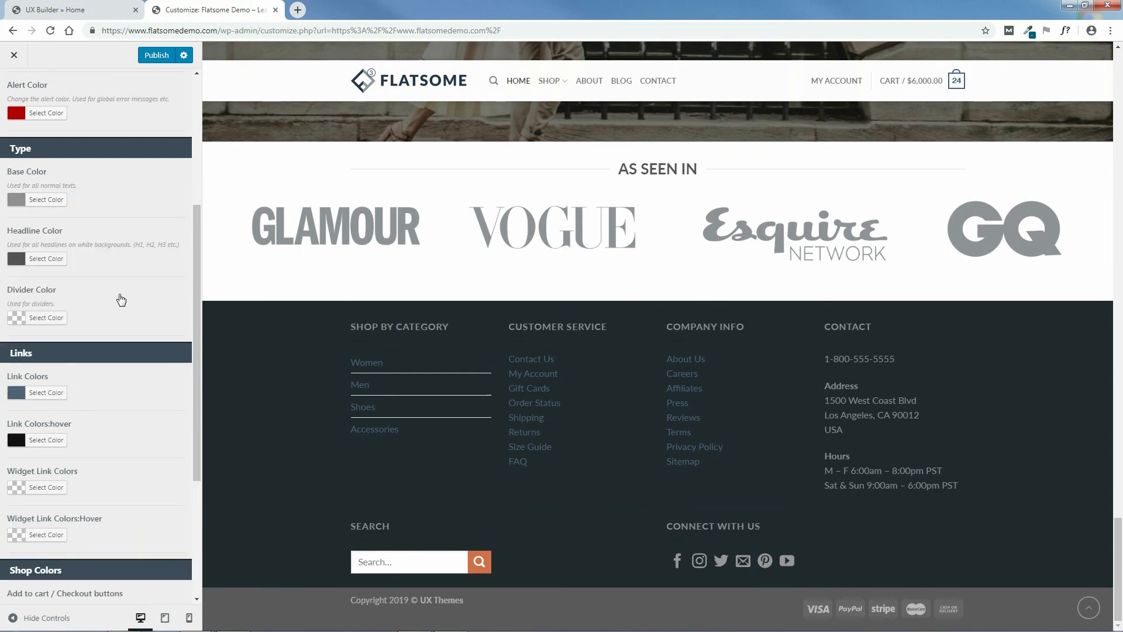
# Set the Headline Color under Type to dark grey #383838
pyautogui.click(16, 260)
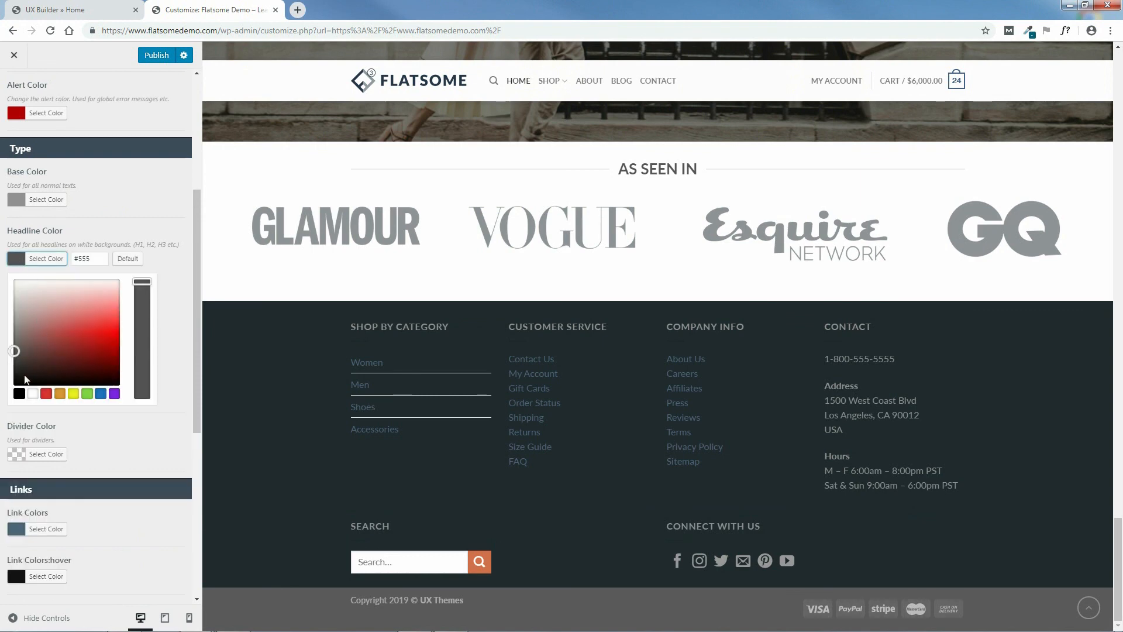
pyautogui.click(19, 393)
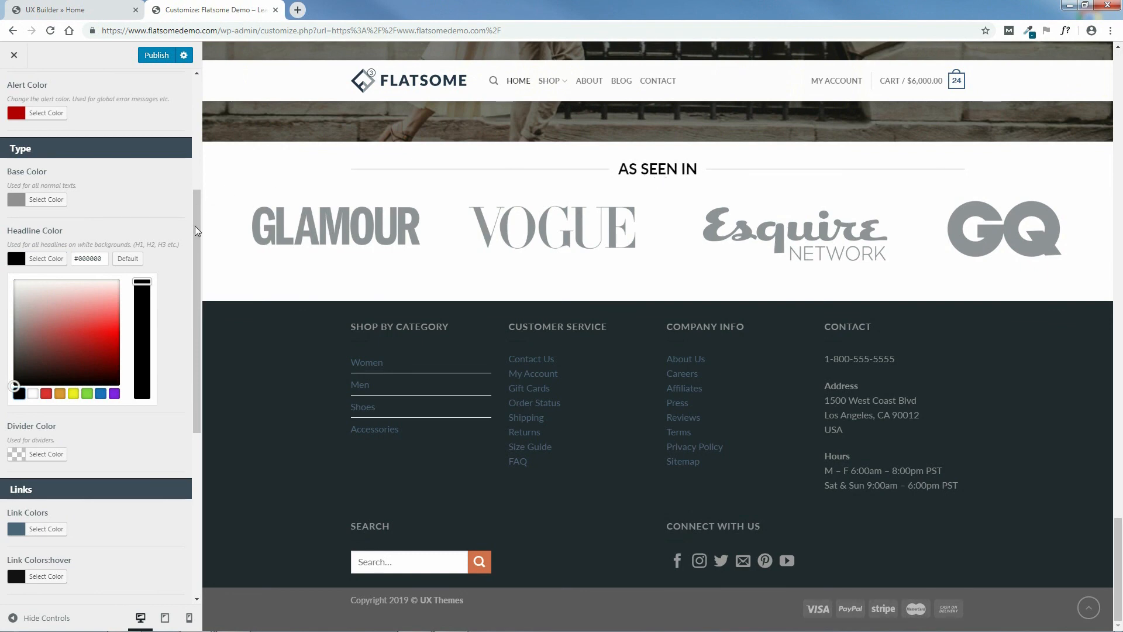
pyautogui.click(12, 369)
pyautogui.moveTo(13, 369); pyautogui.dragTo(10, 362)
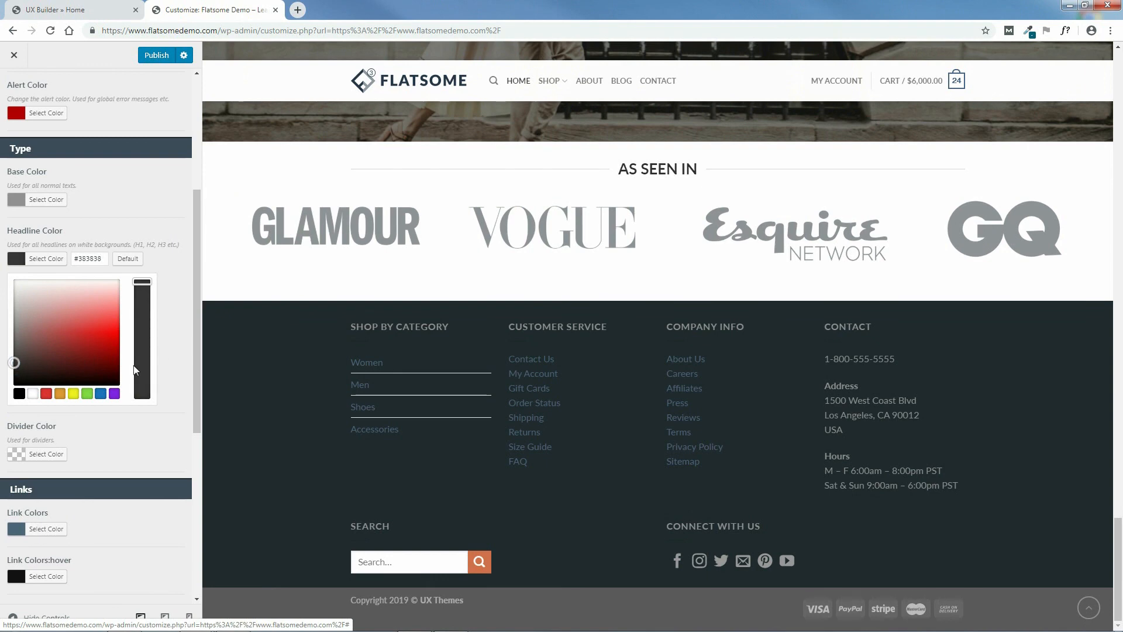
pyautogui.click(166, 317)
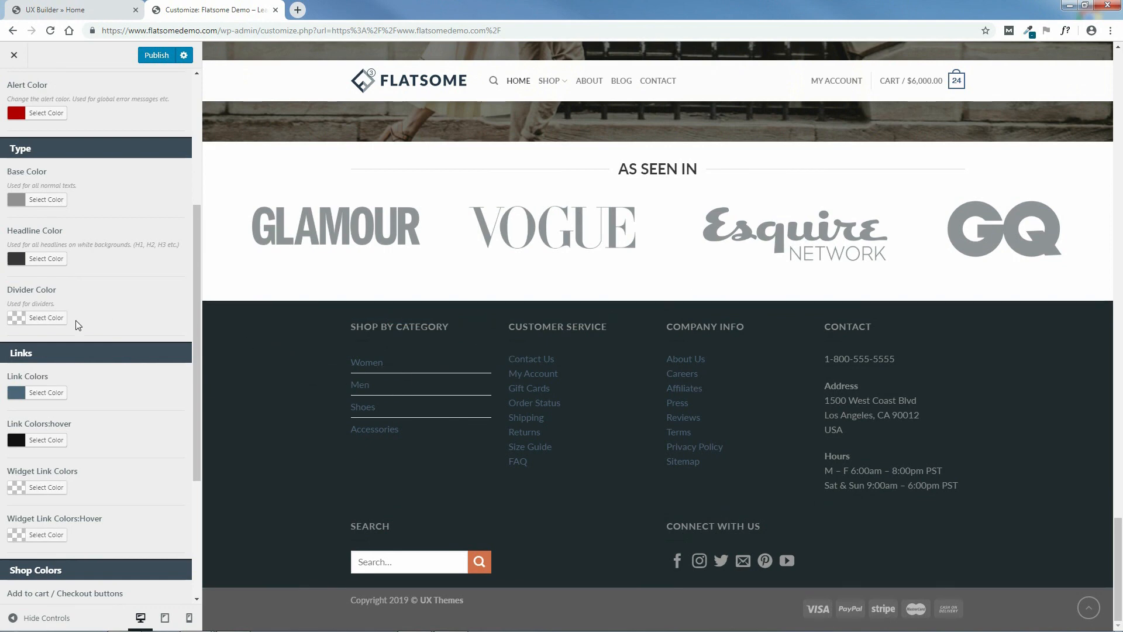
# Copy the Divider Color code from Website Colors.txt and set the Customizer's Divider Color to #565656
pyautogui.click(232, 620)
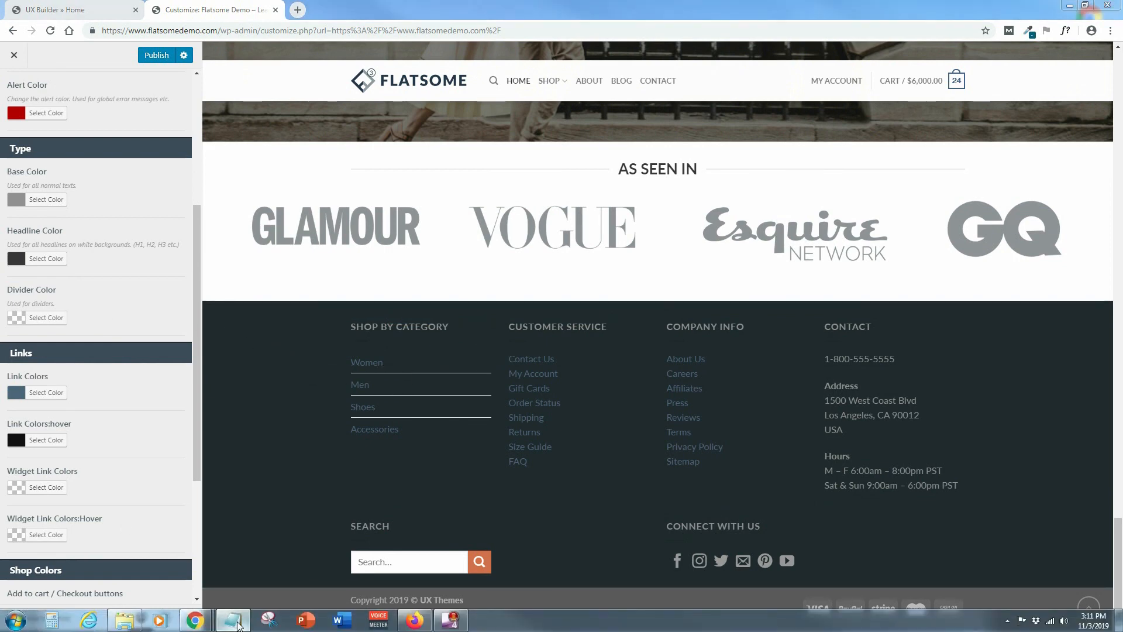
pyautogui.moveTo(319, 299); pyautogui.dragTo(281, 299)
pyautogui.rightClick(290, 301)
pyautogui.click(319, 332)
pyautogui.click(766, 148)
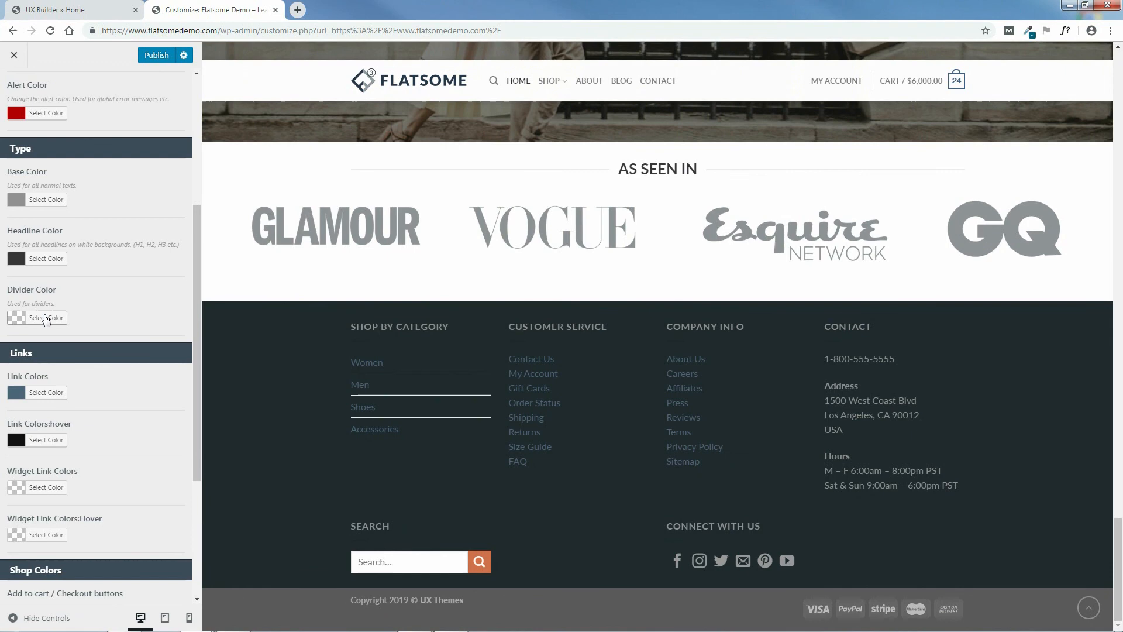
pyautogui.click(20, 321)
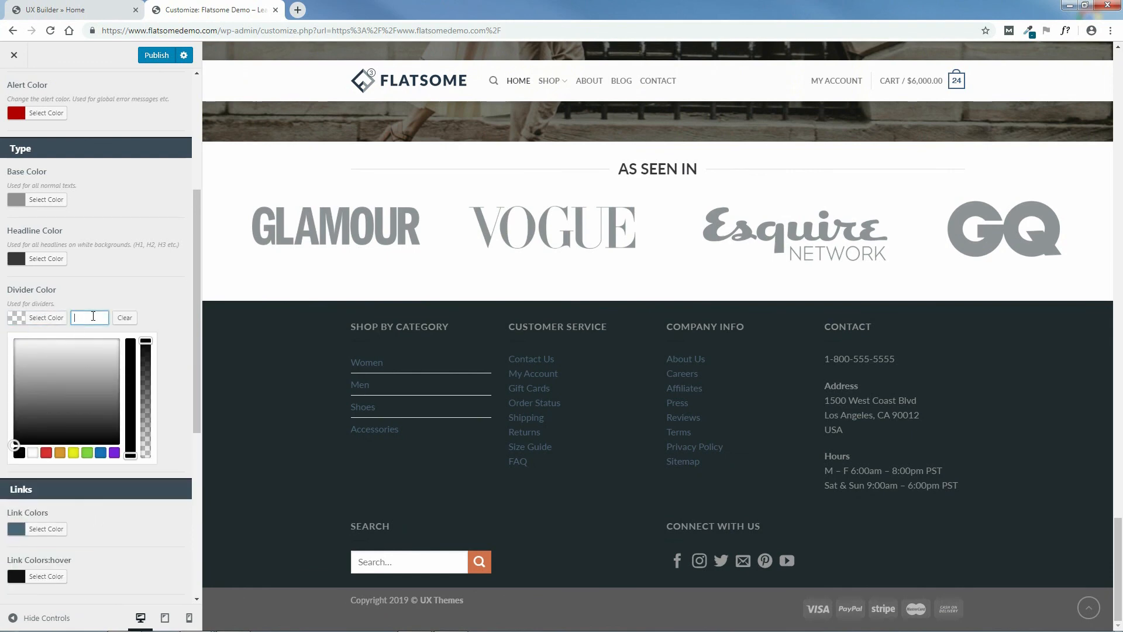
pyautogui.rightClick(90, 314)
pyautogui.click(117, 389)
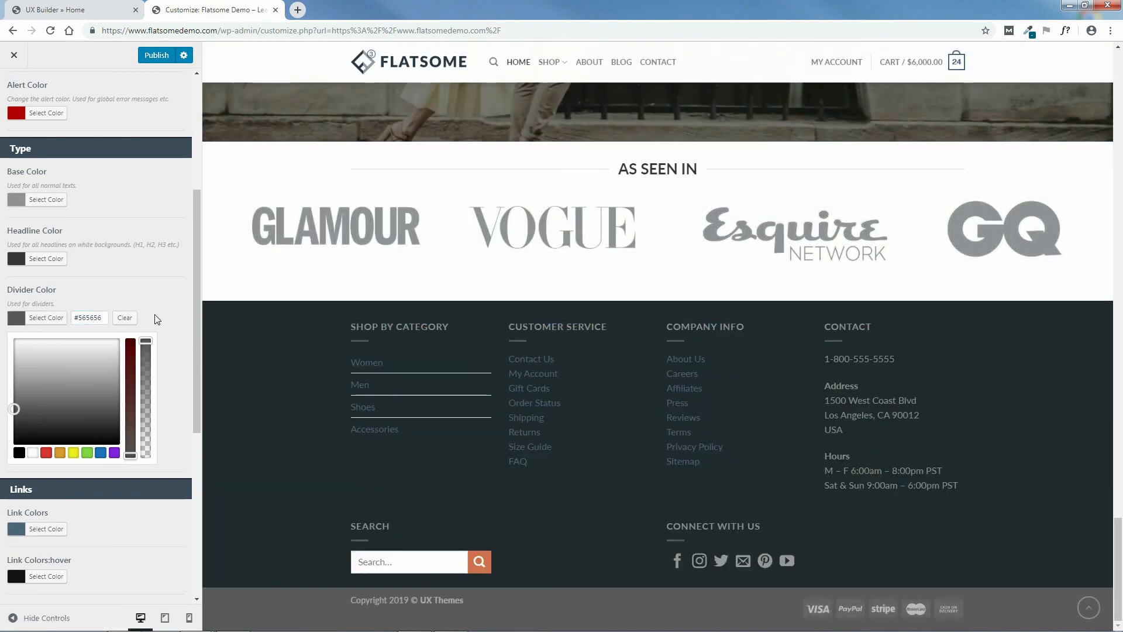
pyautogui.click(167, 335)
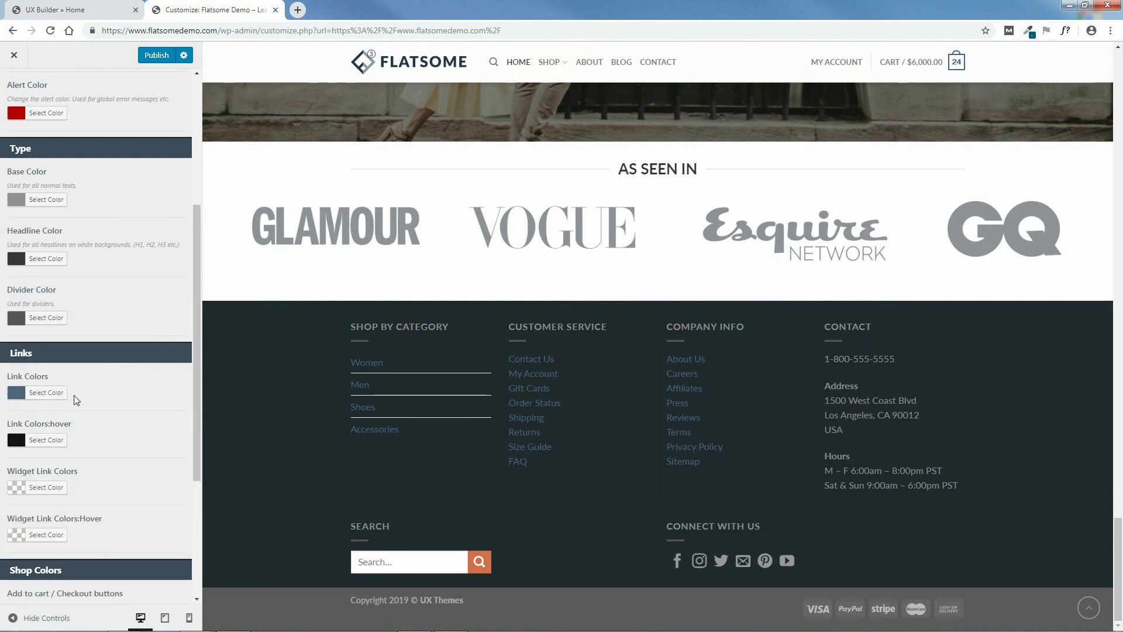
# Copy the Link Colors code #565656 from Website Colors.txt
pyautogui.click(237, 622)
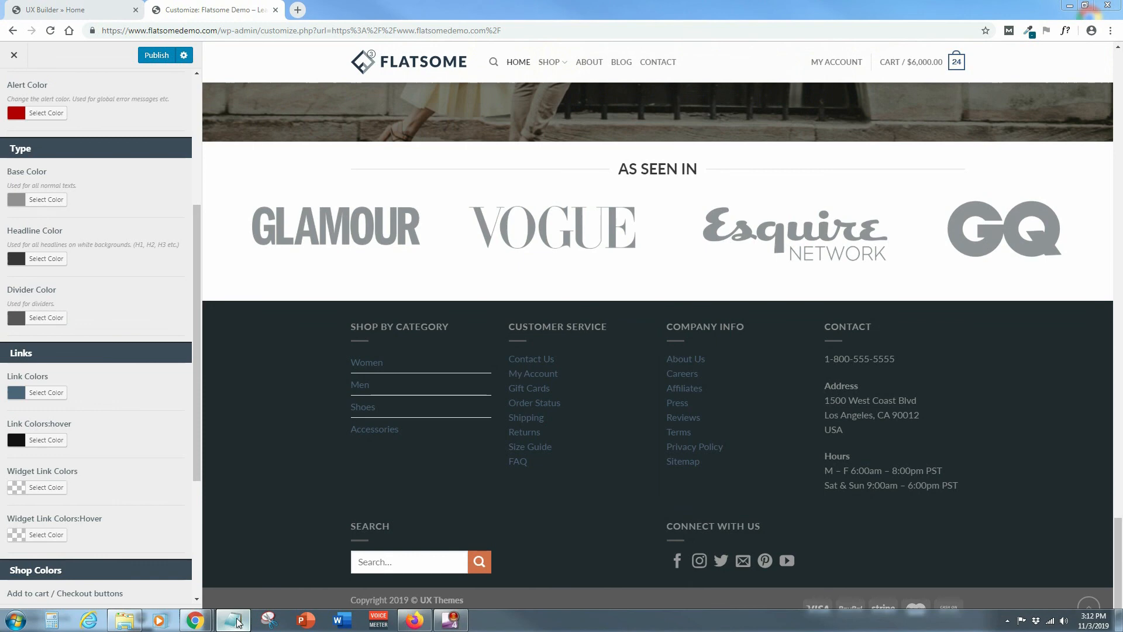
pyautogui.moveTo(308, 342); pyautogui.dragTo(273, 343)
pyautogui.rightClick(289, 344)
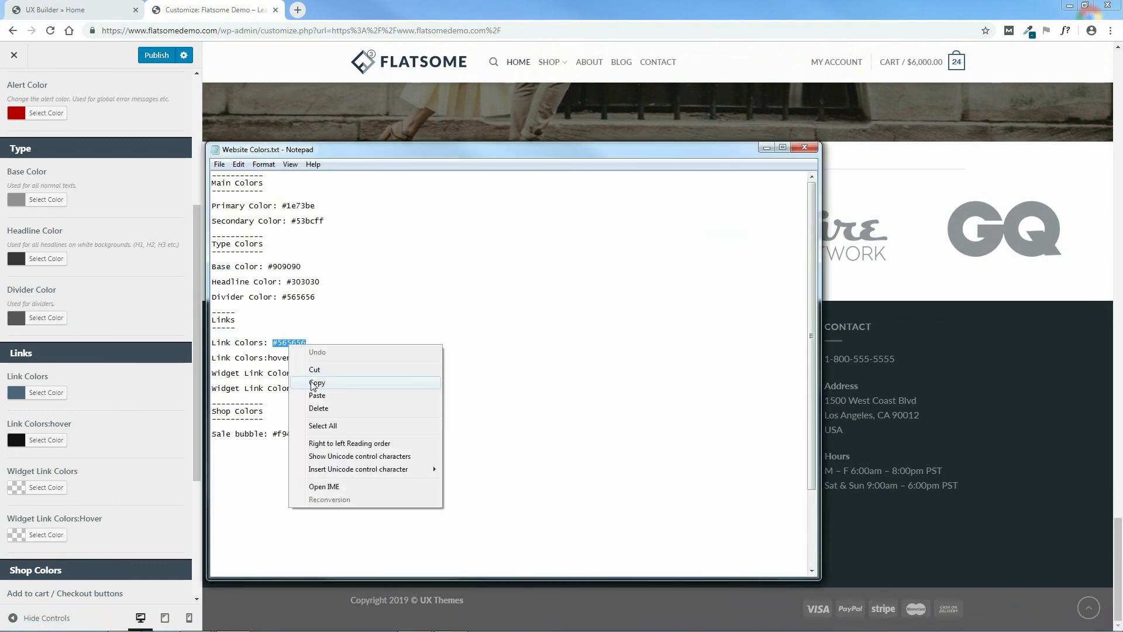
pyautogui.click(316, 382)
pyautogui.click(767, 149)
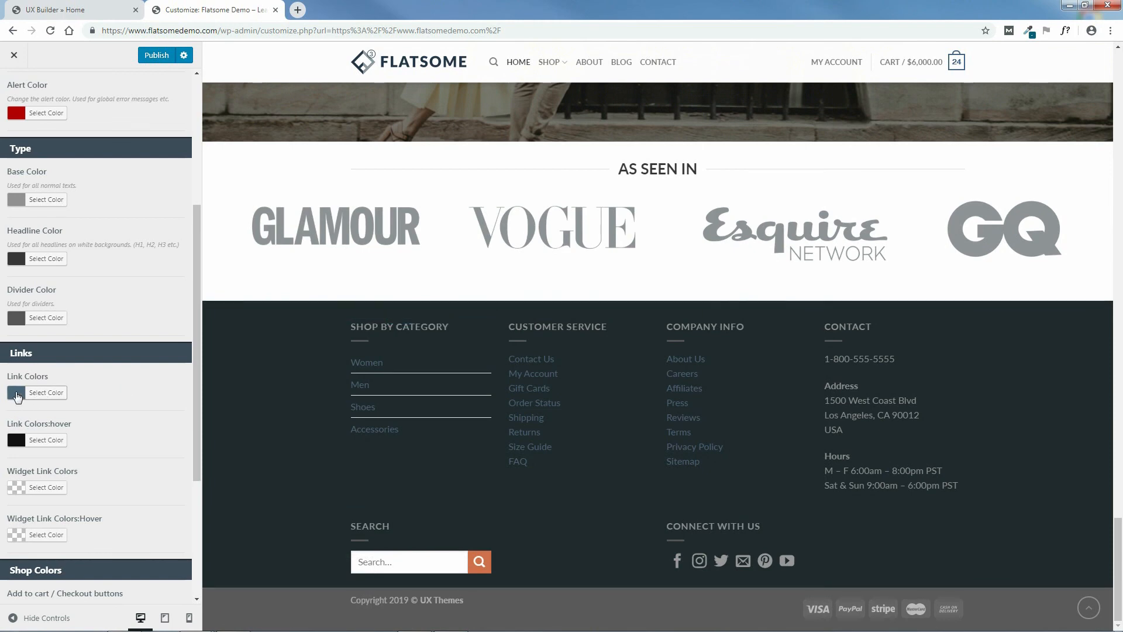
# Try out light blue #92bee6, slate #586b82, yellow and orange #dd9933 as Link Colors to preview them on the footer links
pyautogui.click(62, 393)
pyautogui.moveTo(101, 393); pyautogui.dragTo(78, 393)
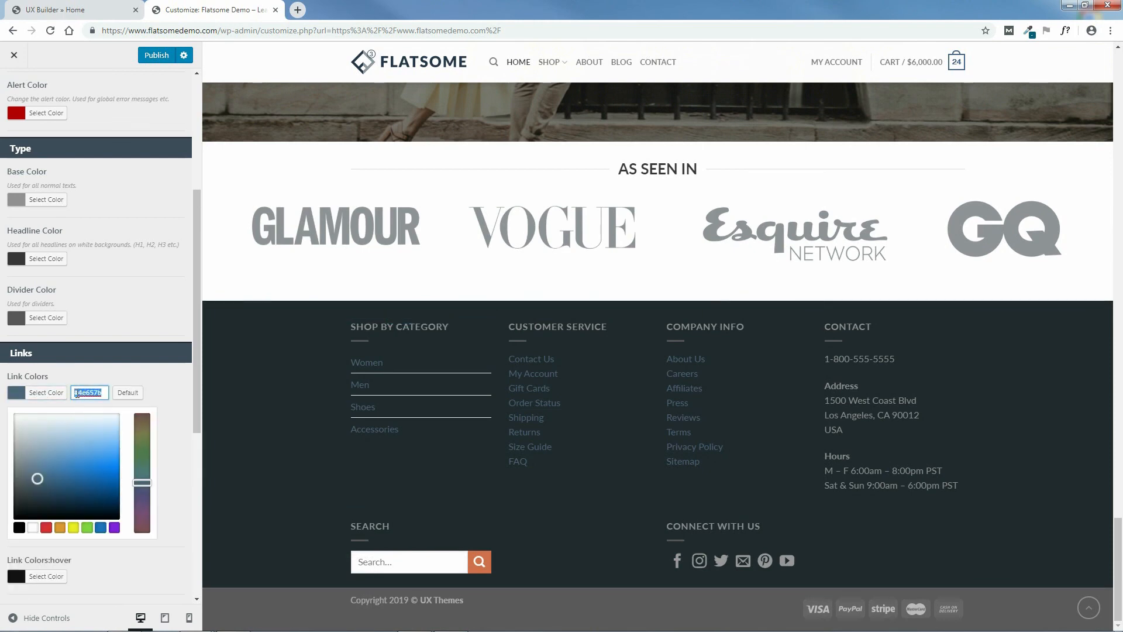
pyautogui.rightClick(81, 393)
pyautogui.moveTo(53, 448); pyautogui.dragTo(81, 440)
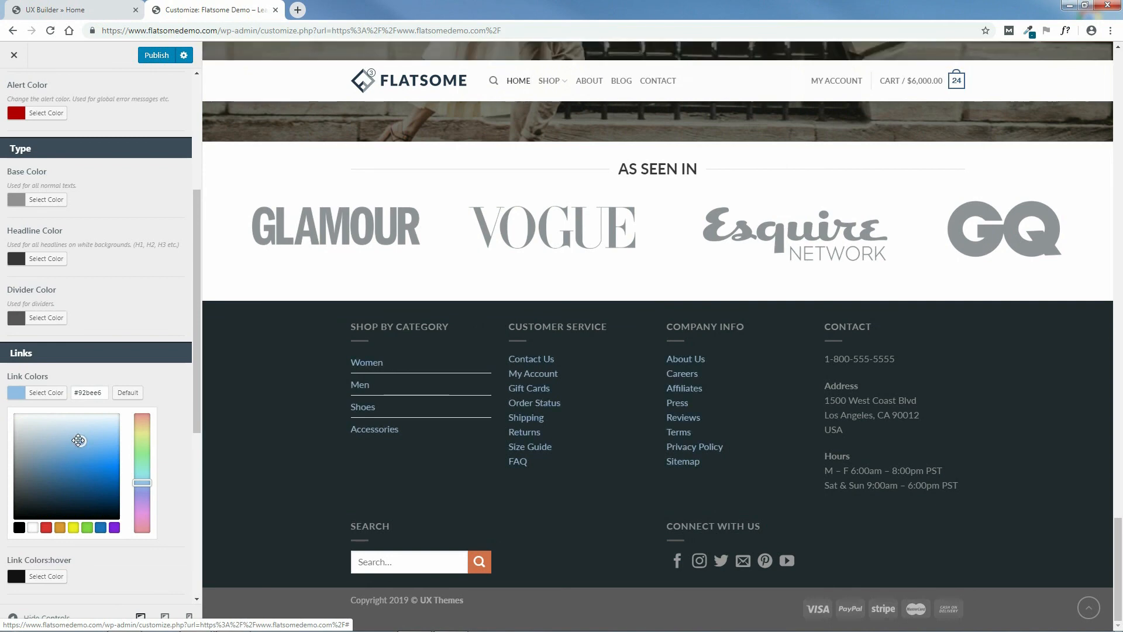
pyautogui.moveTo(63, 480)
pyautogui.mouseDown()
pyautogui.moveTo(42, 451)
pyautogui.moveTo(34, 473)
pyautogui.mouseUp()
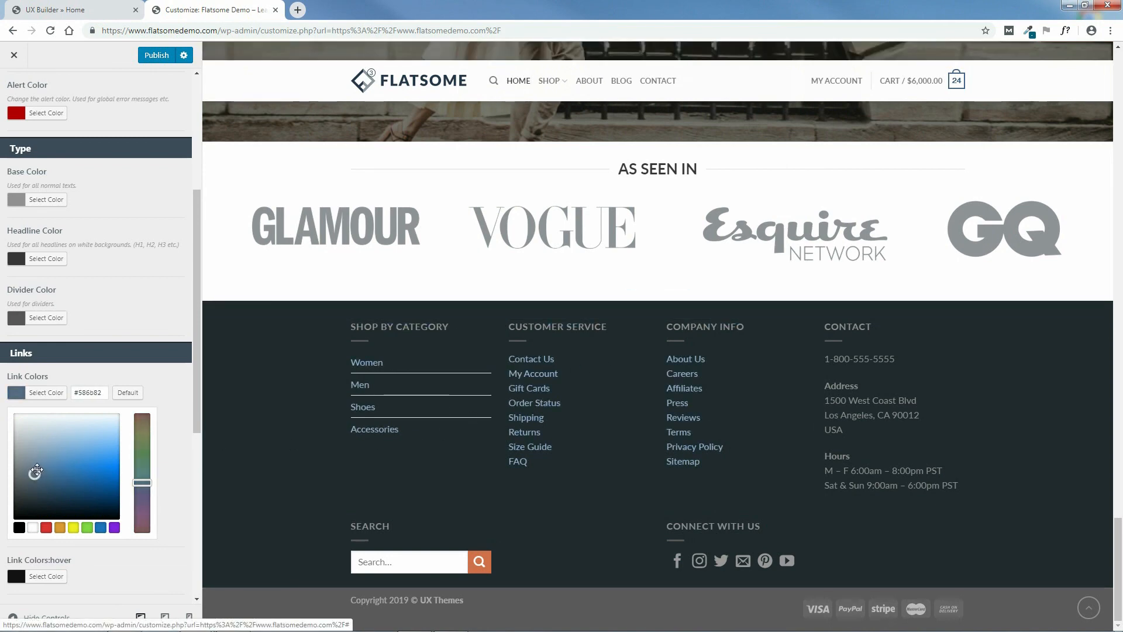
pyautogui.click(74, 528)
pyautogui.click(60, 528)
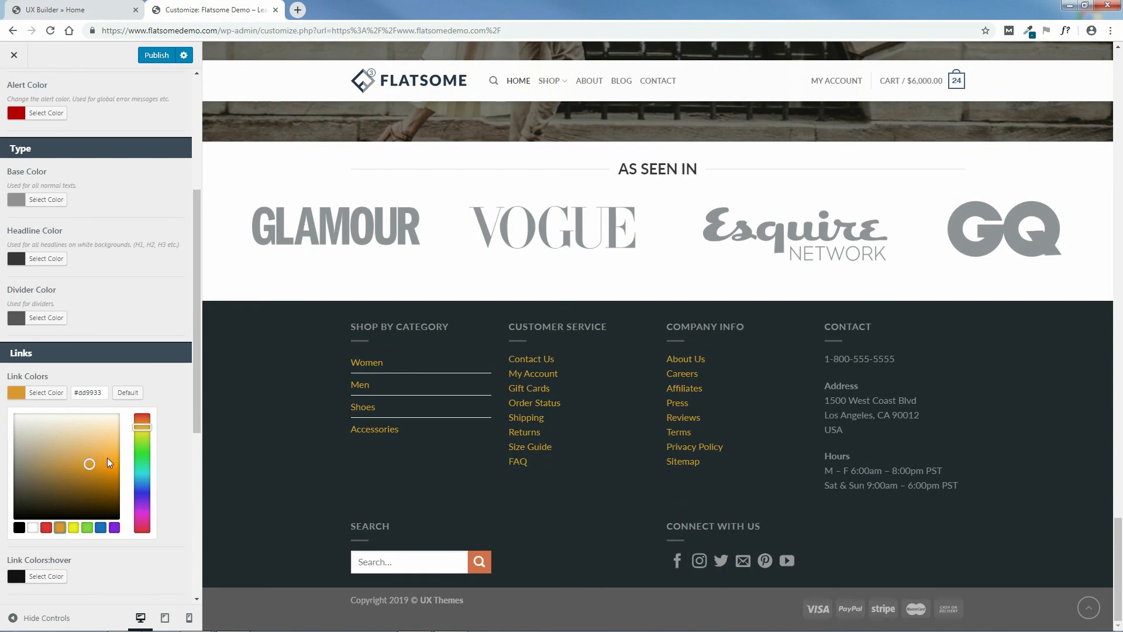
# Apply the copied #565656 to Link Colors and lighten it to grey #bababa
pyautogui.moveTo(100, 391); pyautogui.dragTo(76, 395)
pyautogui.rightClick(85, 396)
pyautogui.click(111, 477)
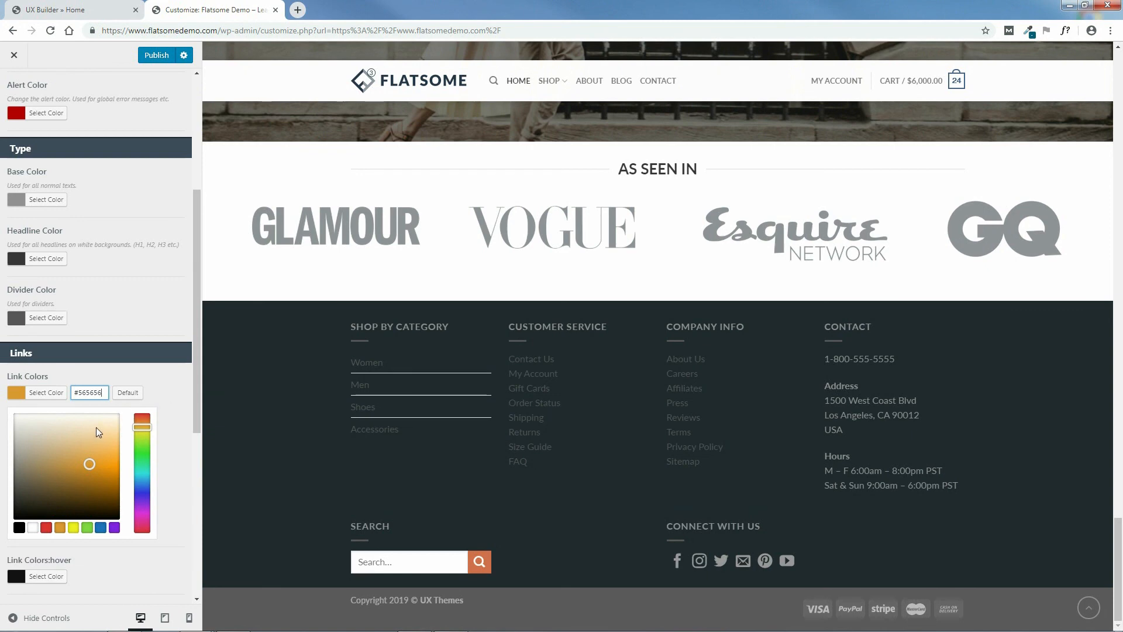
pyautogui.moveTo(49, 457)
pyautogui.mouseDown()
pyautogui.moveTo(13, 433)
pyautogui.moveTo(10, 442)
pyautogui.mouseUp()
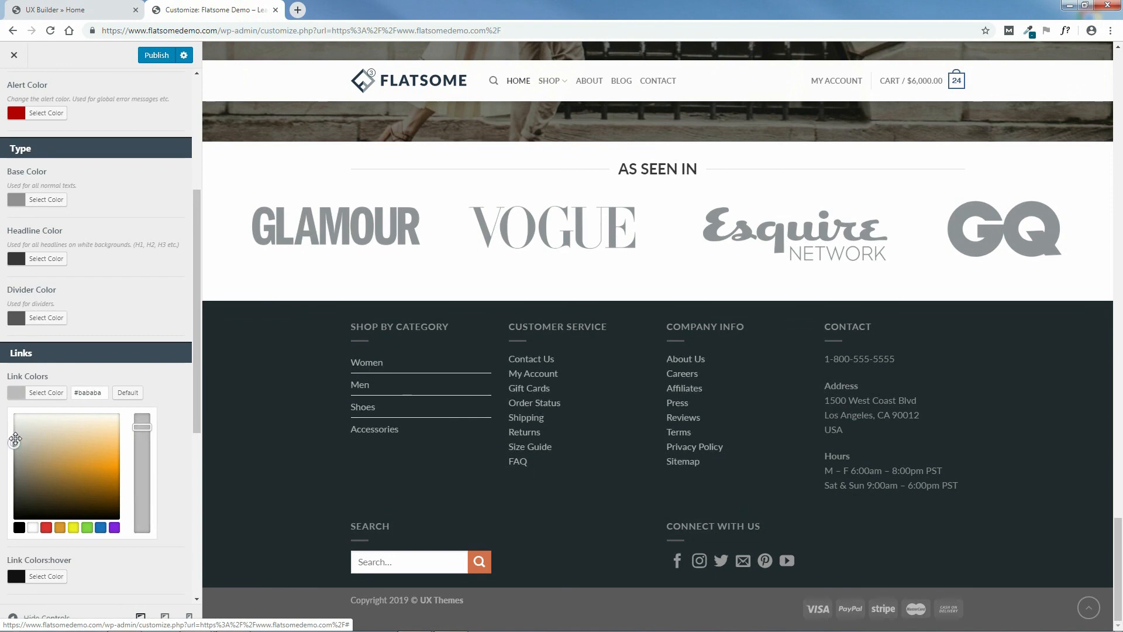
pyautogui.click(171, 398)
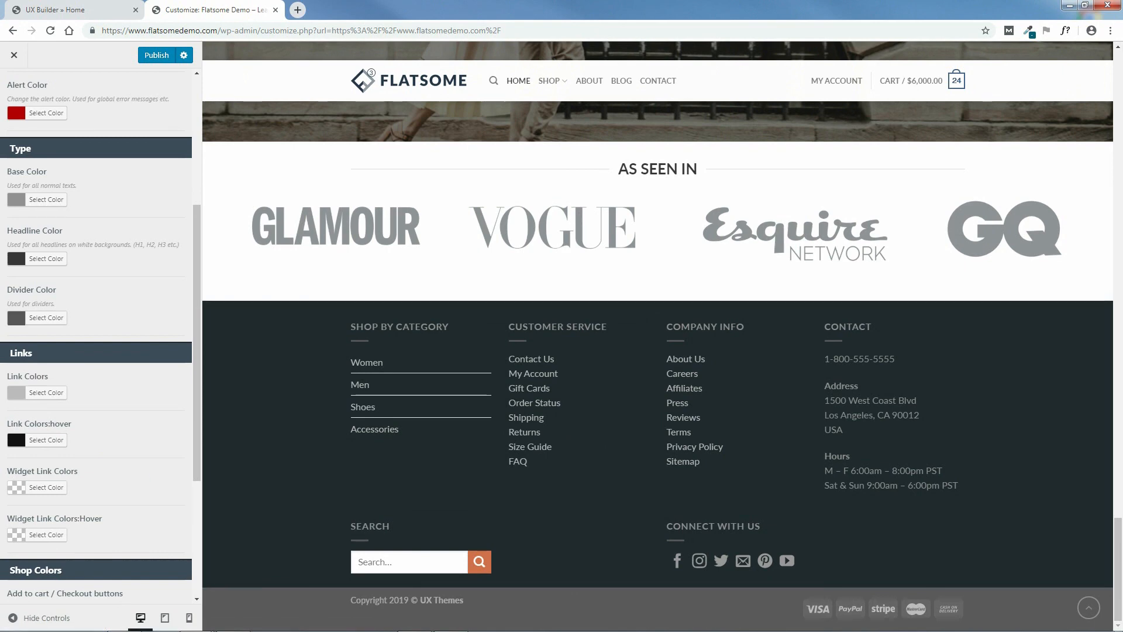
# Copy the Link Colors:hover code from Website Colors.txt and set the Customizer's Link Colors:hover to #1e73be
pyautogui.click(21, 443)
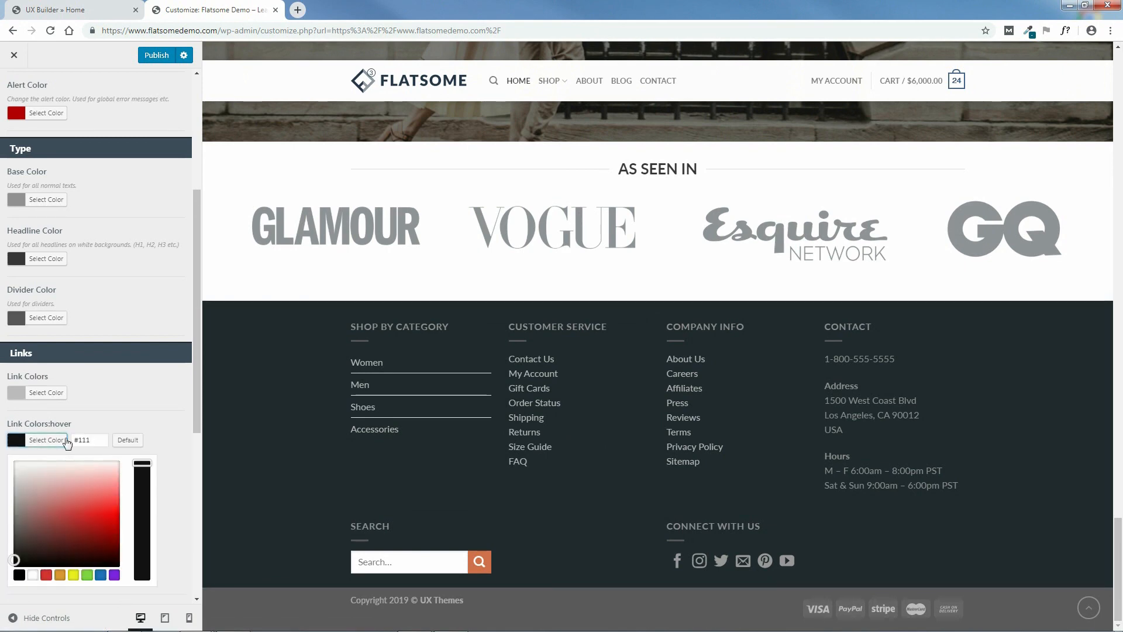
pyautogui.click(234, 621)
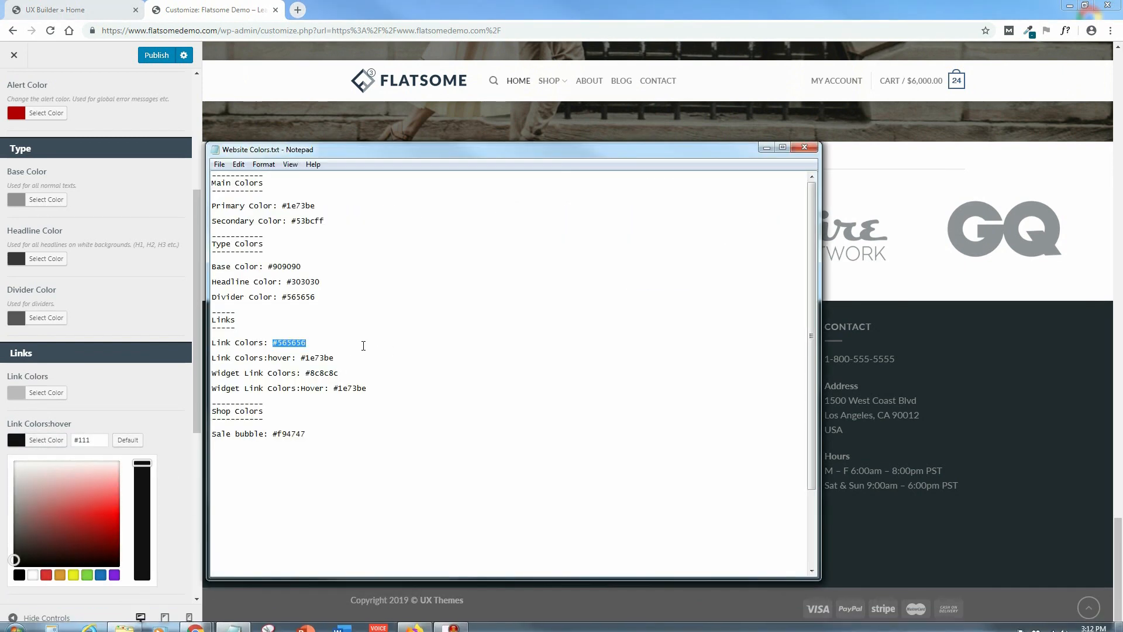
pyautogui.moveTo(337, 358); pyautogui.dragTo(305, 360)
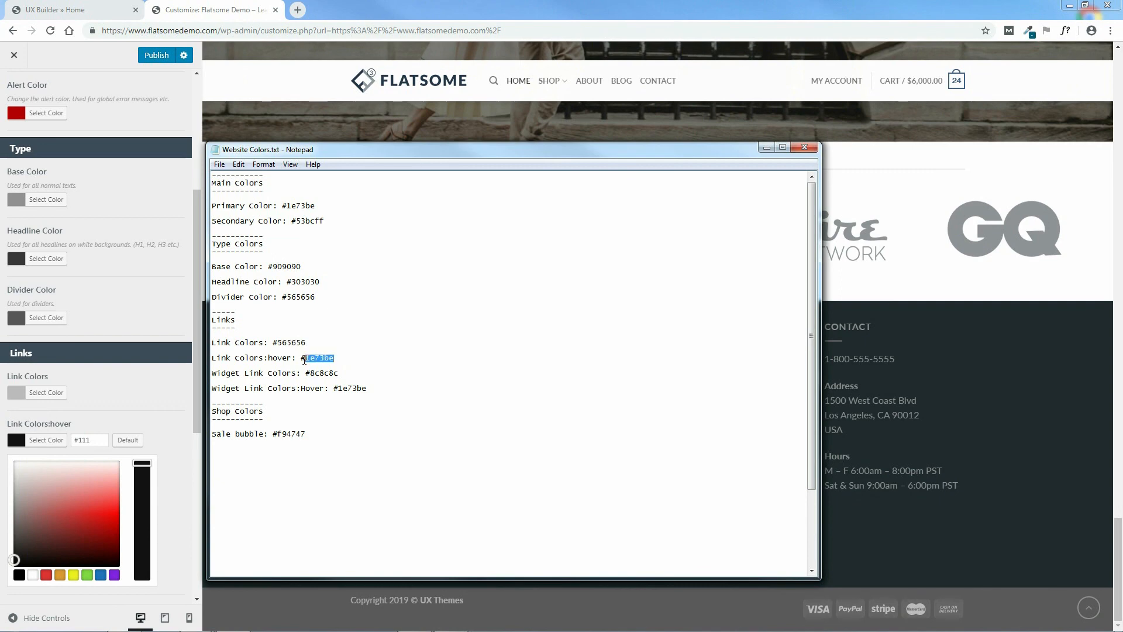
pyautogui.rightClick(305, 359)
pyautogui.click(338, 397)
pyautogui.click(769, 150)
pyautogui.doubleClick(76, 439)
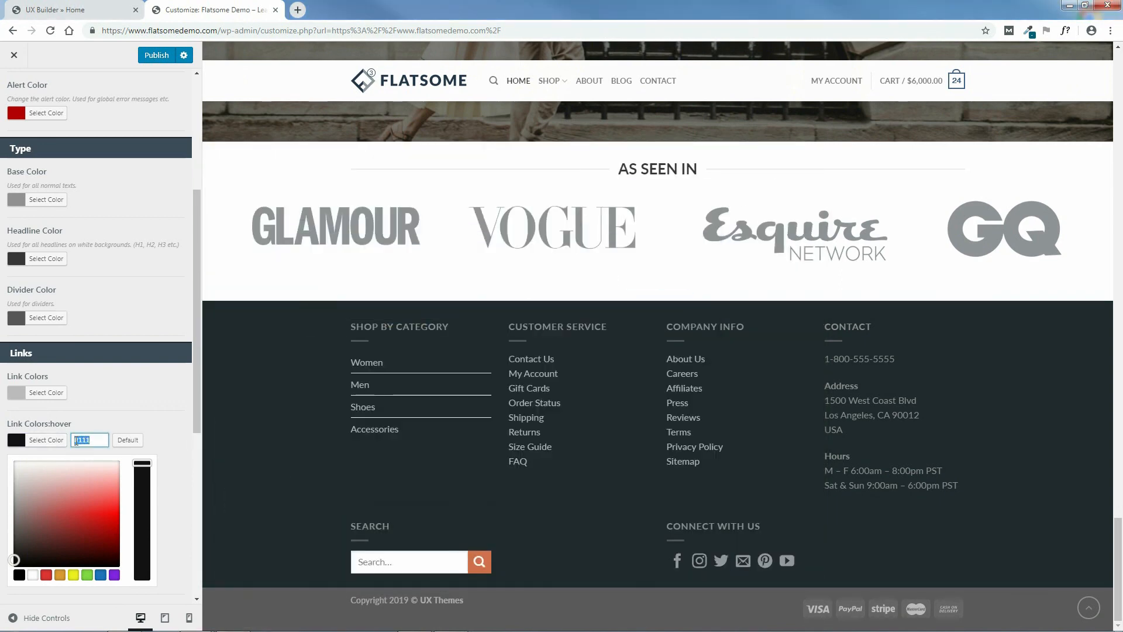
pyautogui.rightClick(82, 443)
pyautogui.click(102, 479)
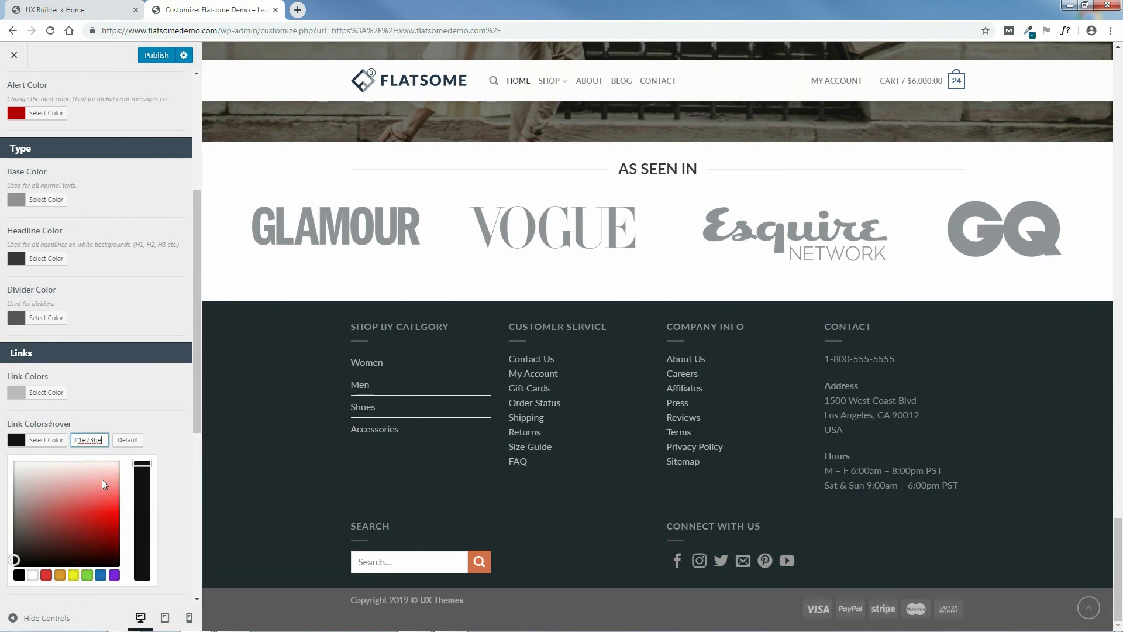
pyautogui.click(163, 433)
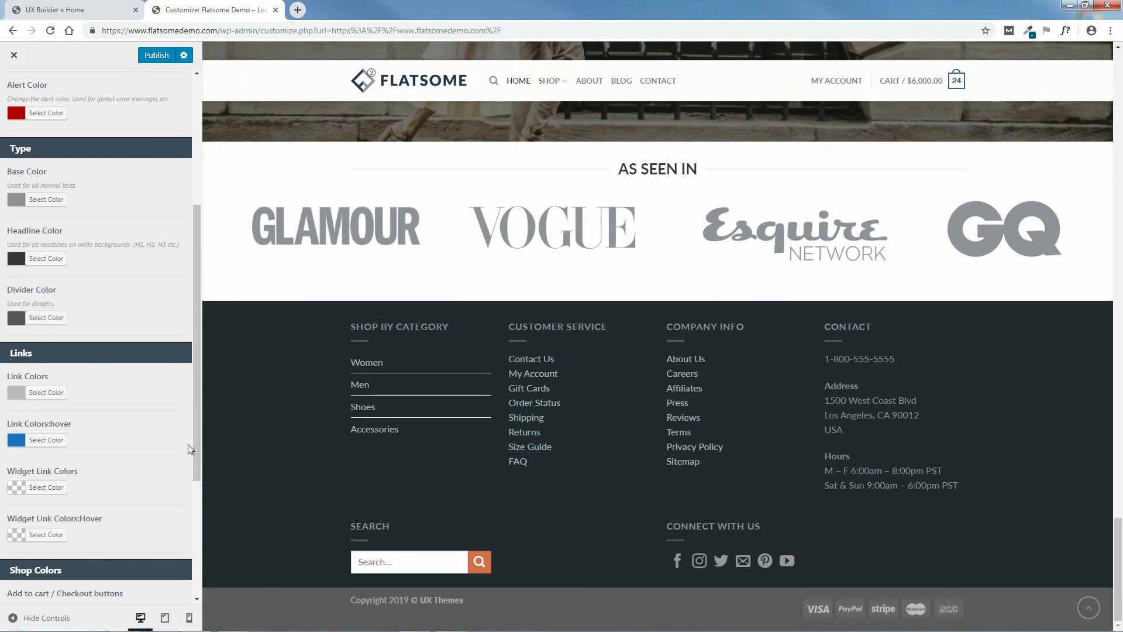
# Copy the Widget Link Colors code from Website Colors.txt and set the Customizer's Widget Link Colors to #8c8c8c
pyautogui.moveTo(196, 447); pyautogui.dragTo(217, 536)
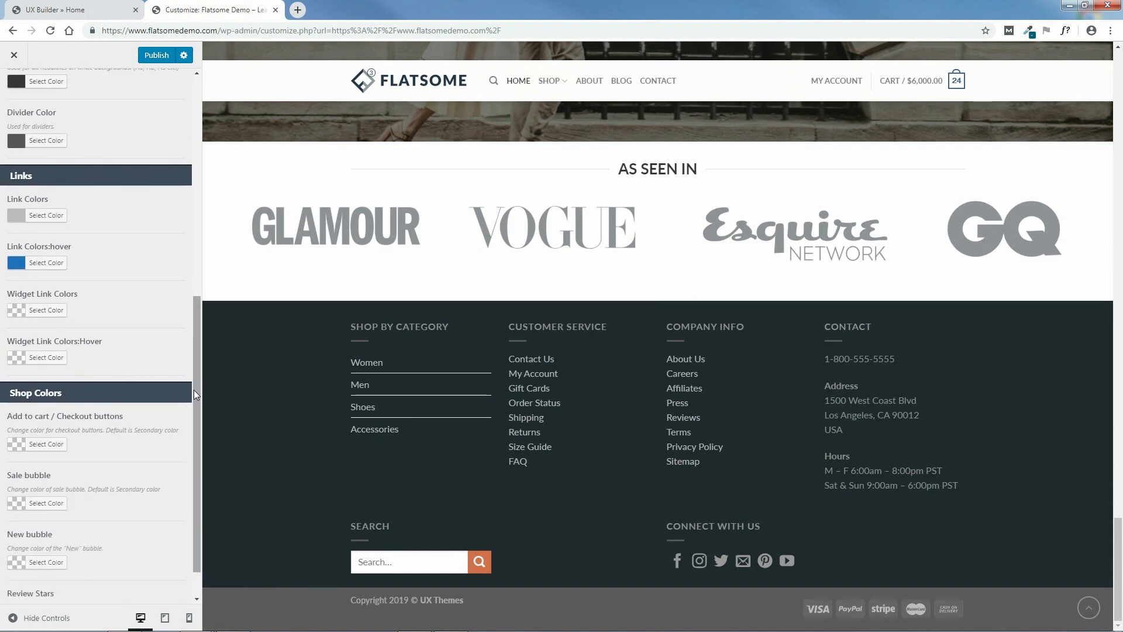
pyautogui.moveTo(194, 389); pyautogui.dragTo(198, 422)
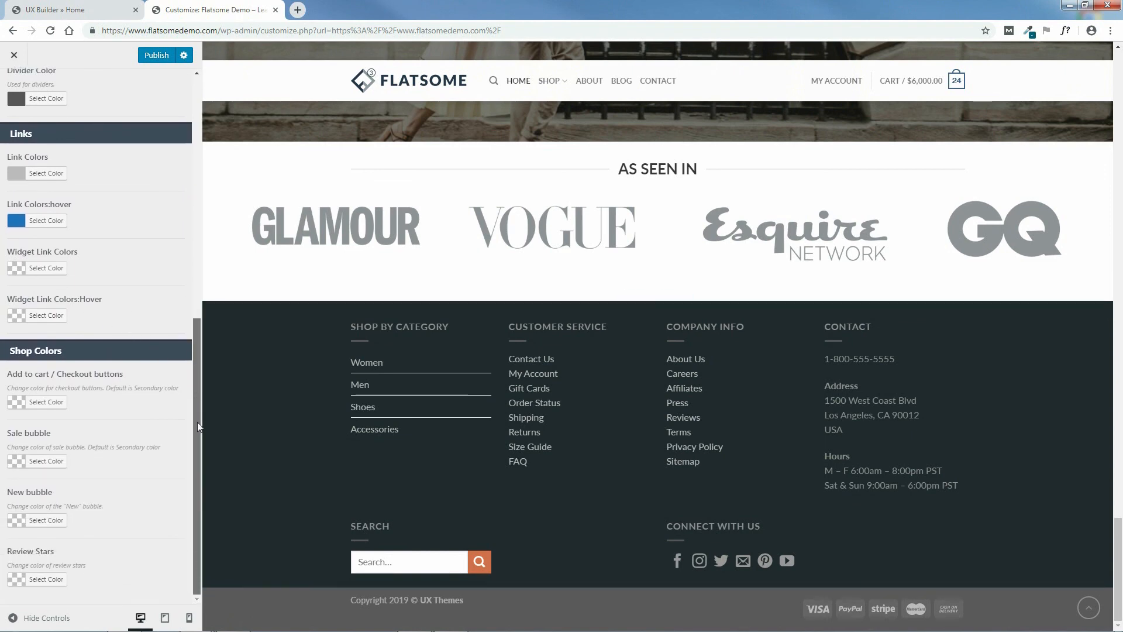
pyautogui.click(36, 268)
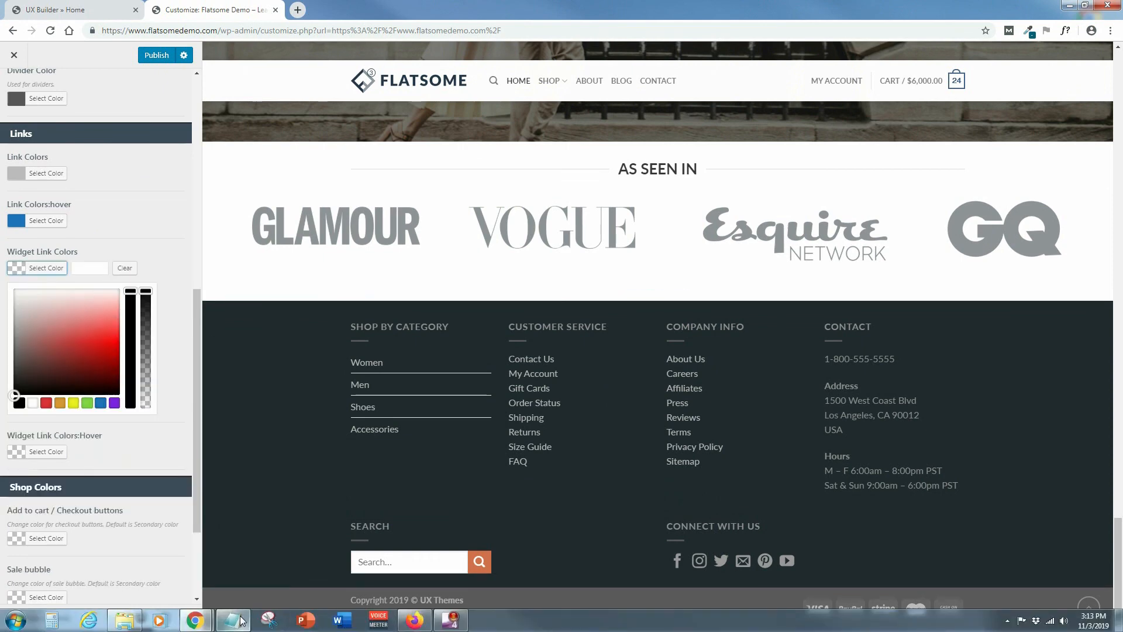
pyautogui.click(237, 620)
pyautogui.moveTo(343, 375); pyautogui.dragTo(306, 377)
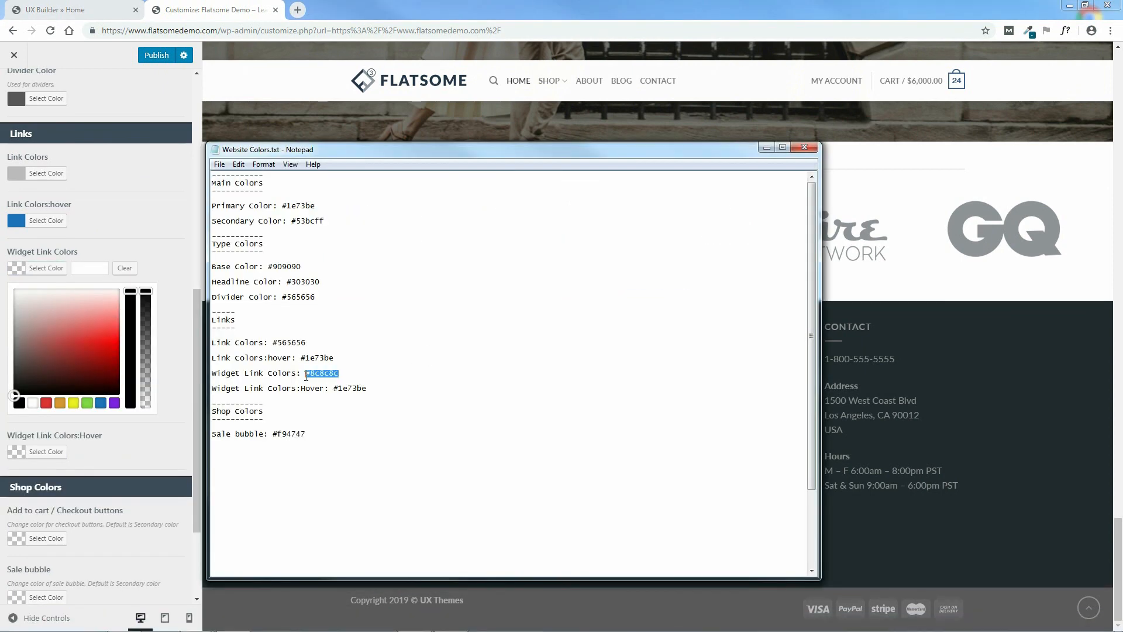
pyautogui.rightClick(317, 376)
pyautogui.click(345, 414)
pyautogui.click(766, 148)
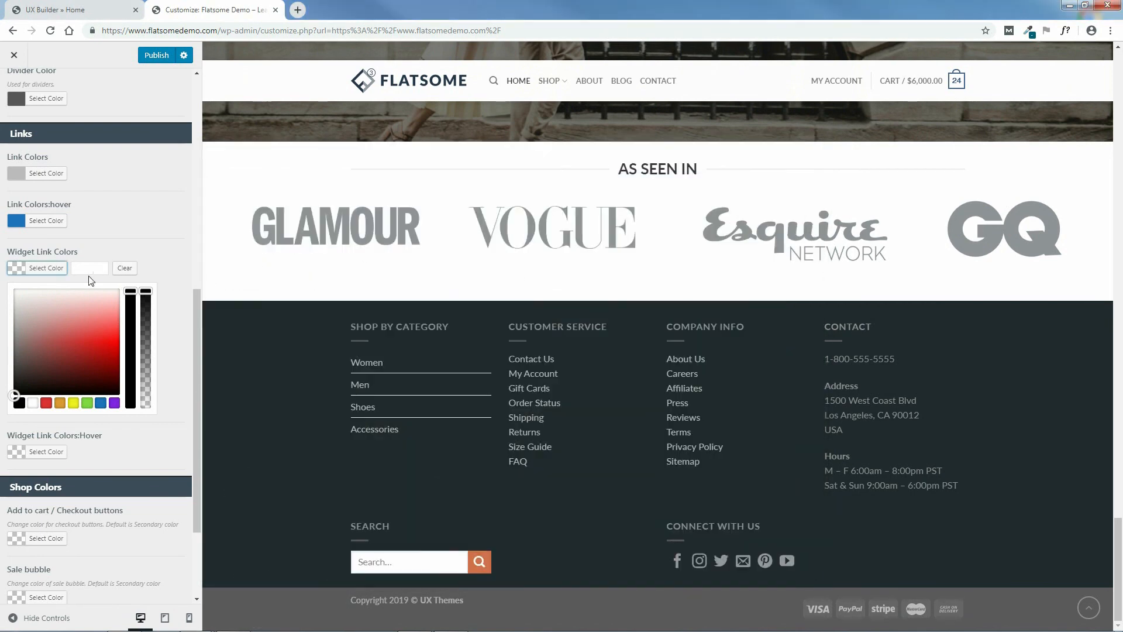
pyautogui.rightClick(91, 270)
pyautogui.click(132, 341)
pyautogui.click(159, 263)
# Copy the Widget Link Colors:Hover code from Website Colors.txt and set the Customizer's Widget Link Colors:Hover to #1e73be
pyautogui.moveTo(375, 628)
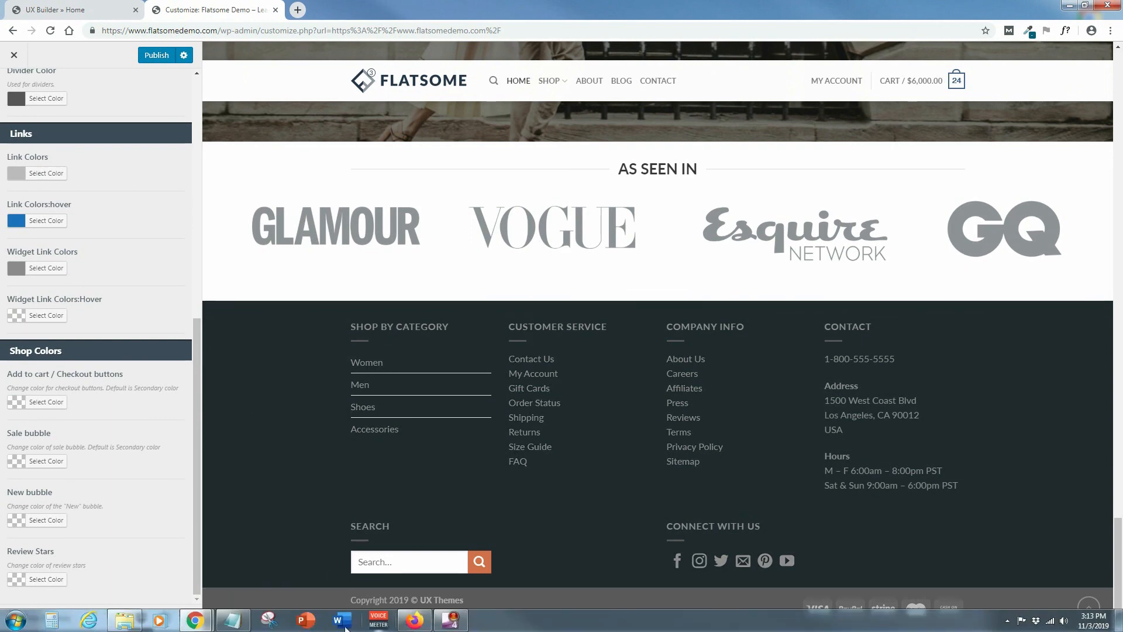
pyautogui.click(237, 626)
pyautogui.moveTo(369, 389); pyautogui.dragTo(338, 389)
pyautogui.rightClick(342, 390)
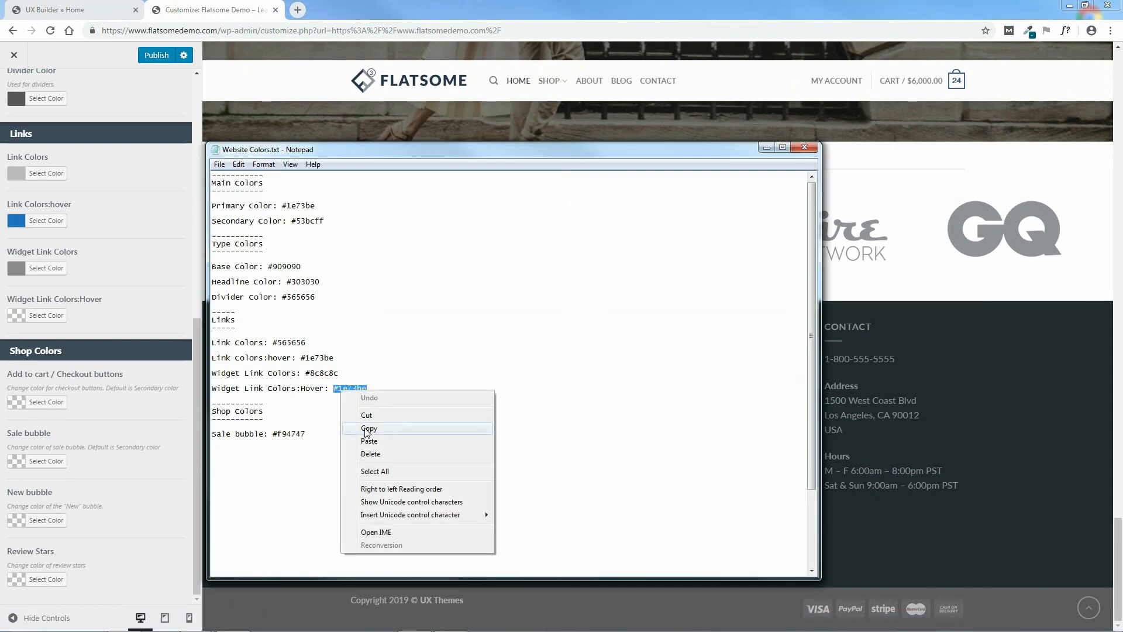
pyautogui.click(358, 429)
pyautogui.click(765, 151)
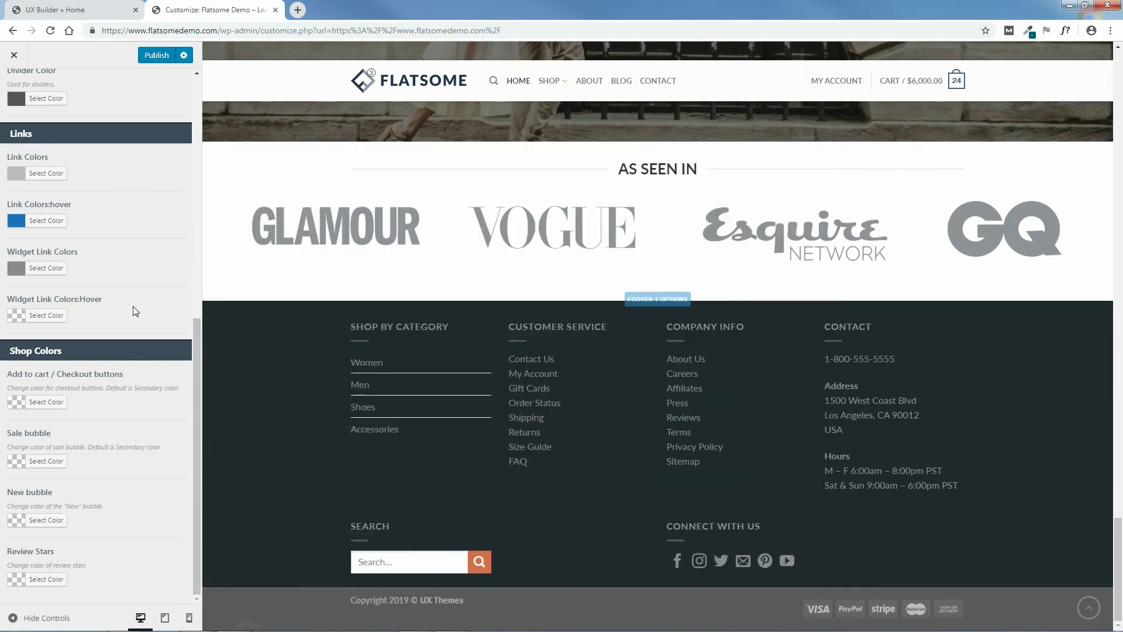
pyautogui.click(26, 316)
pyautogui.click(86, 316)
pyautogui.rightClick(88, 316)
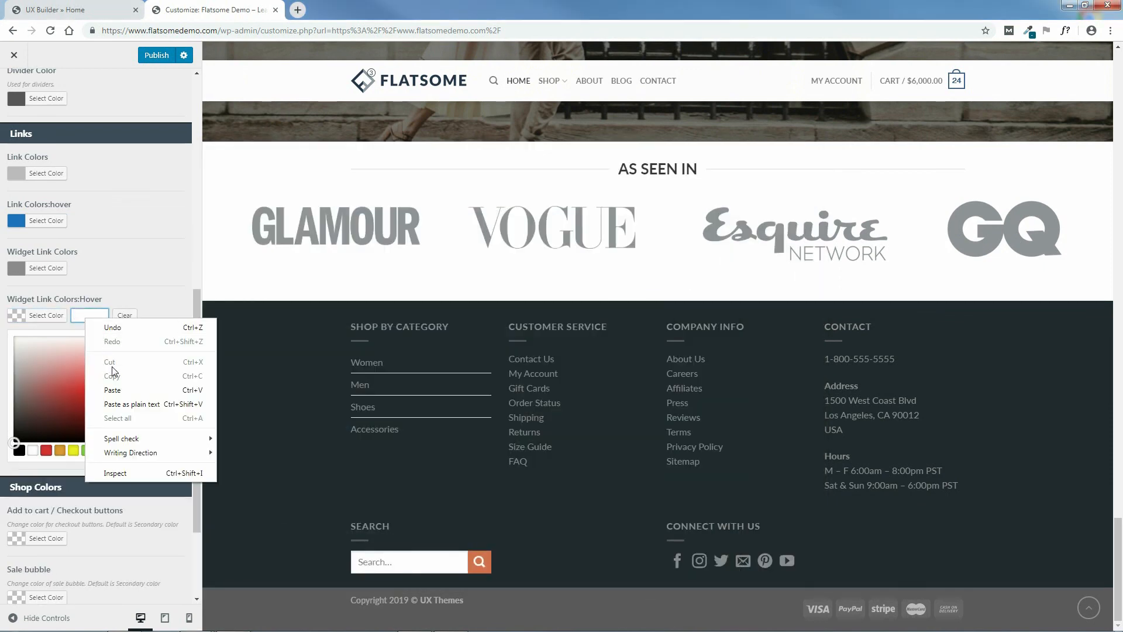
pyautogui.click(114, 390)
pyautogui.click(153, 314)
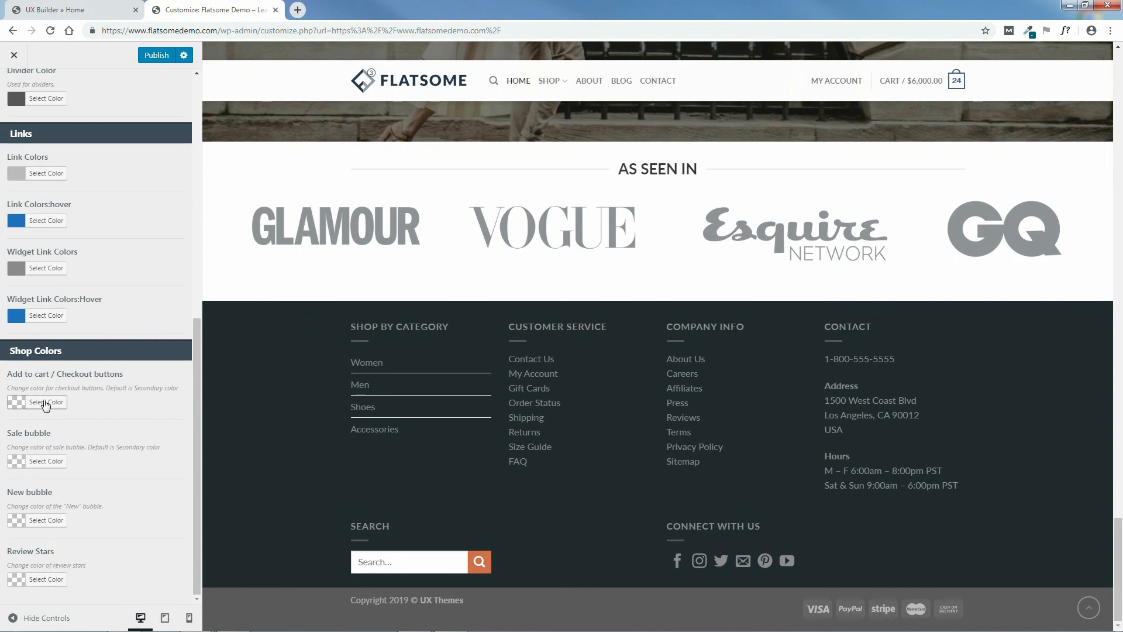
# Publish the color changes and return to the Customizer's top level
pyautogui.moveTo(194, 494); pyautogui.dragTo(188, 226)
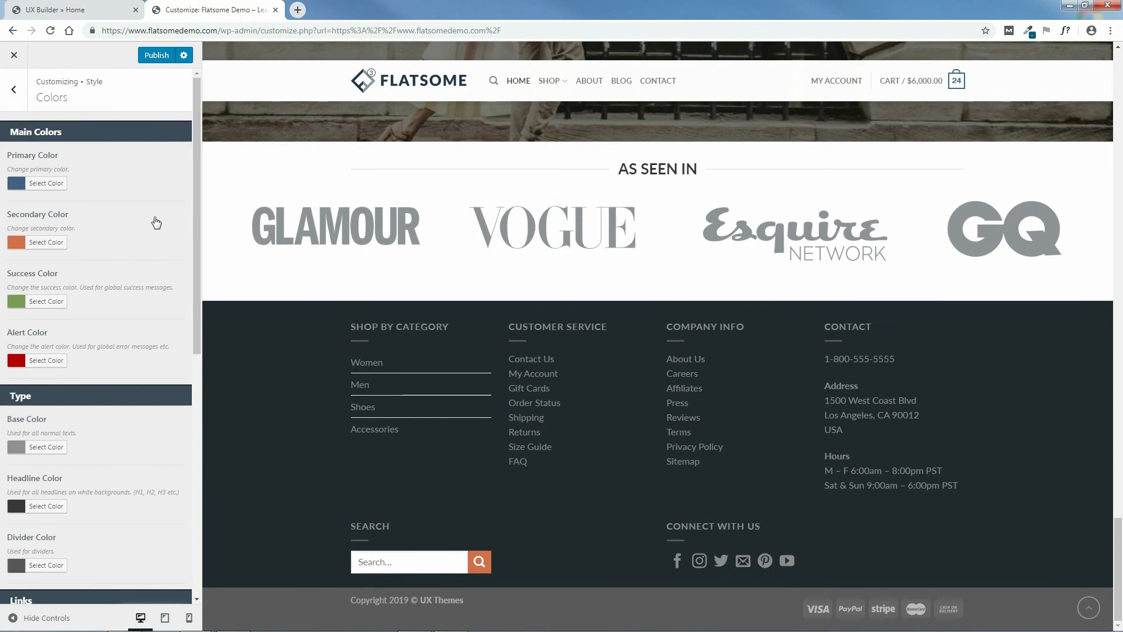
pyautogui.click(157, 56)
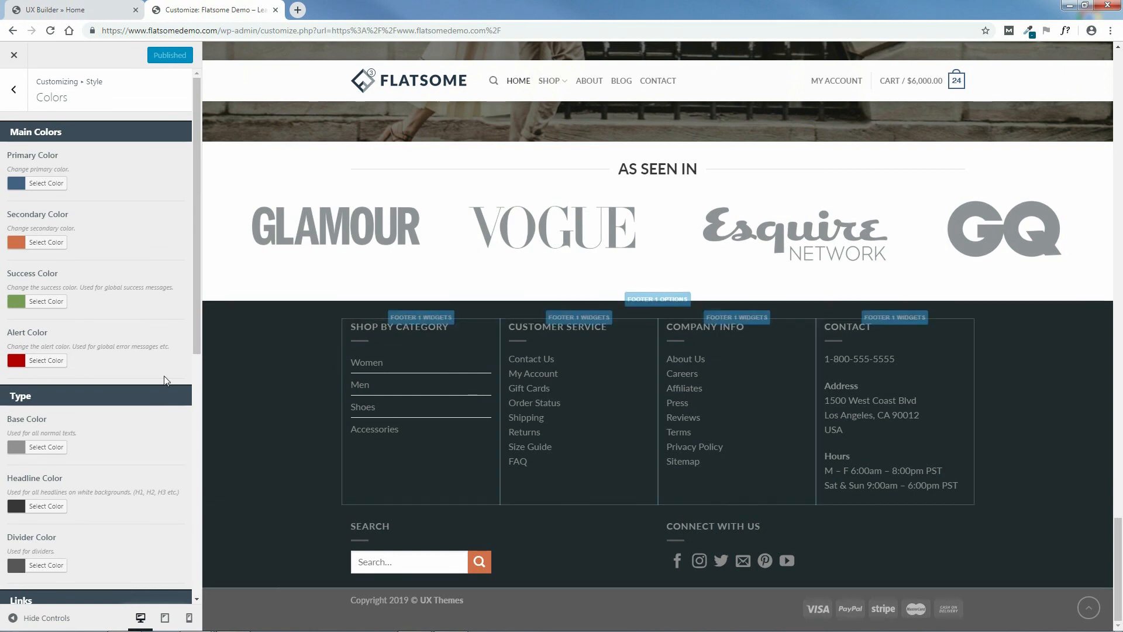
pyautogui.click(14, 90)
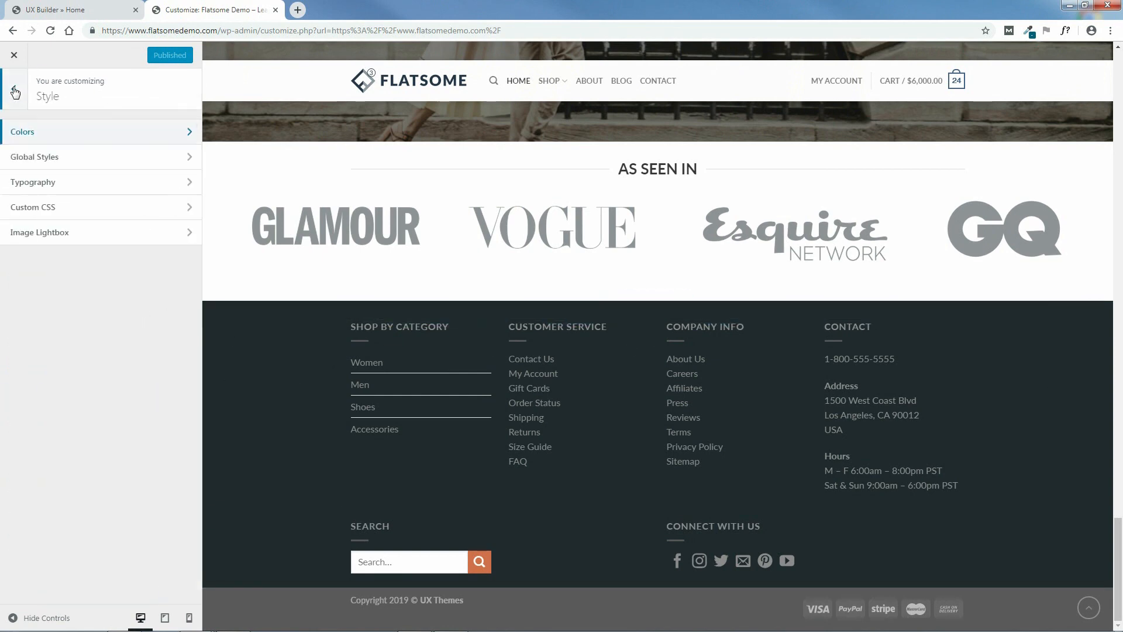
pyautogui.click(14, 90)
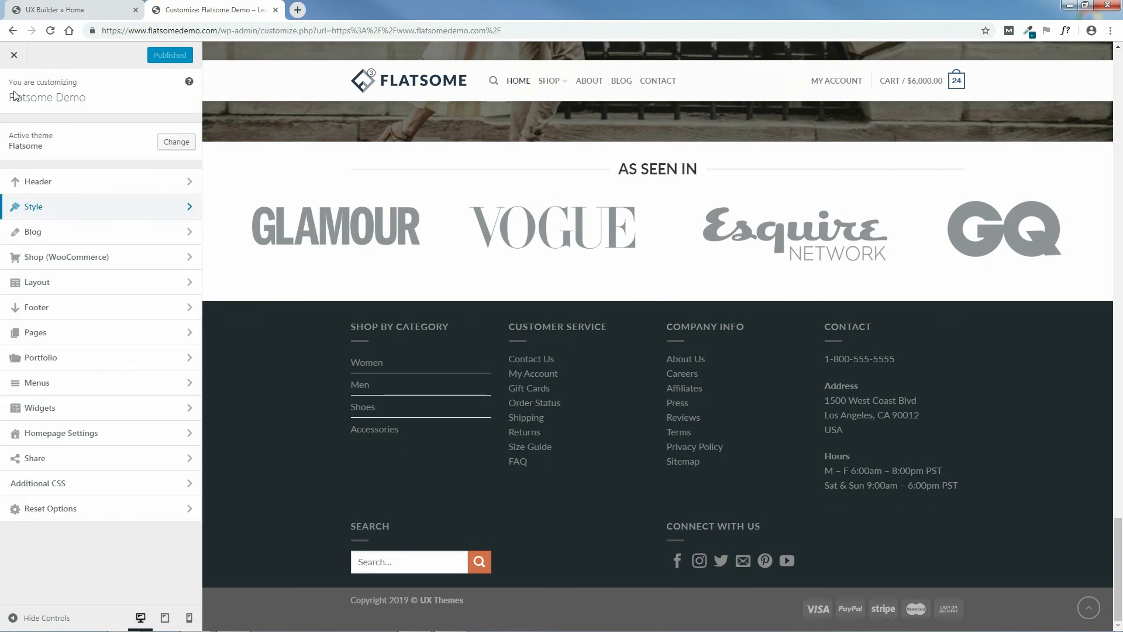
# In the Layout settings, set the Site Content Width to 1400px
pyautogui.click(46, 283)
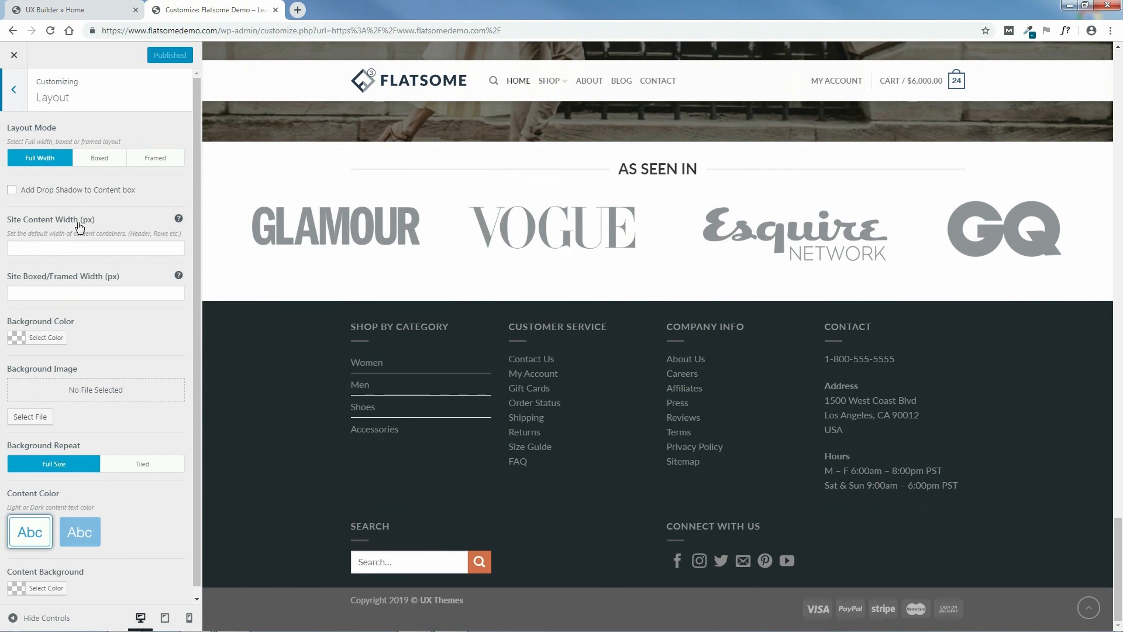
pyautogui.click(48, 247)
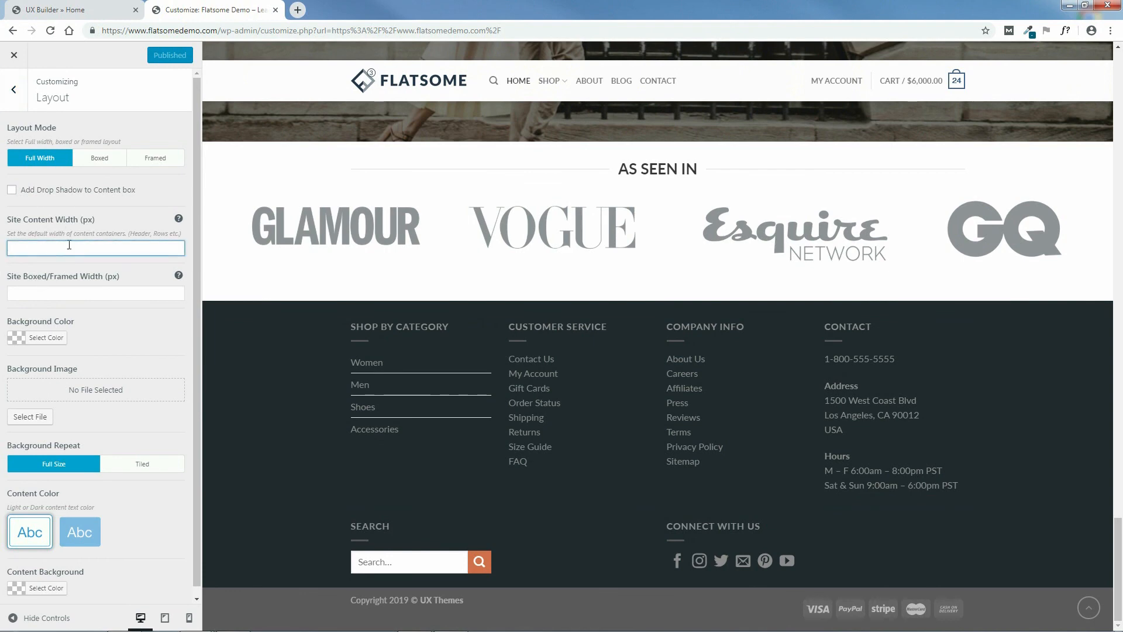
pyautogui.write('1400px')
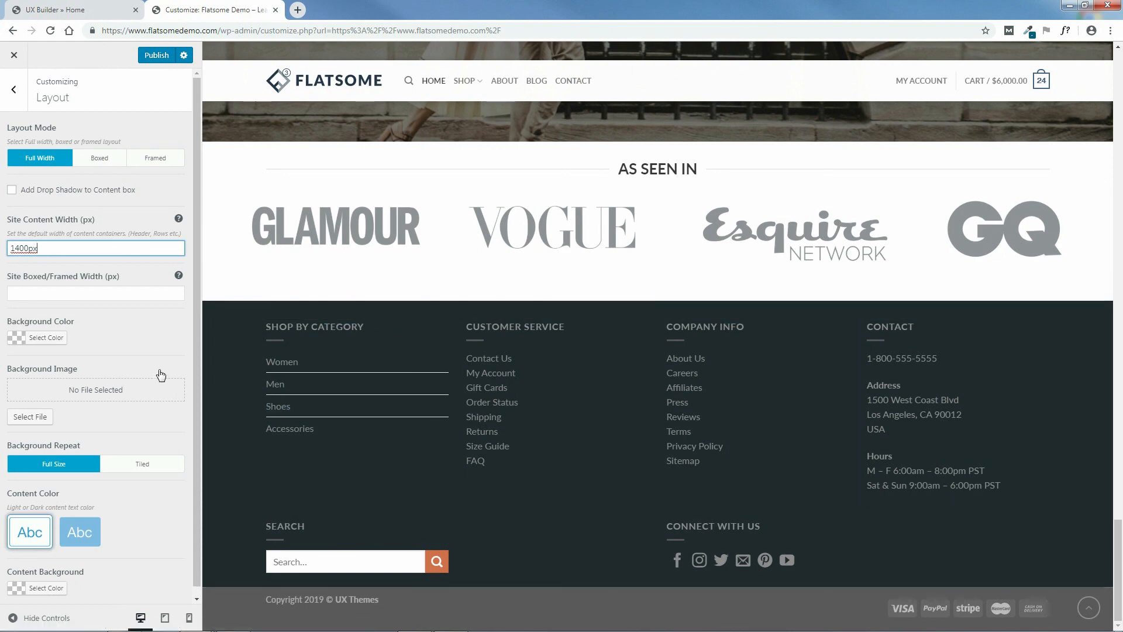
# Try the site Background Color #cb0505 in the Layout settings, check it in the preview, and clear it again
pyautogui.moveTo(195, 241); pyautogui.dragTo(207, 306)
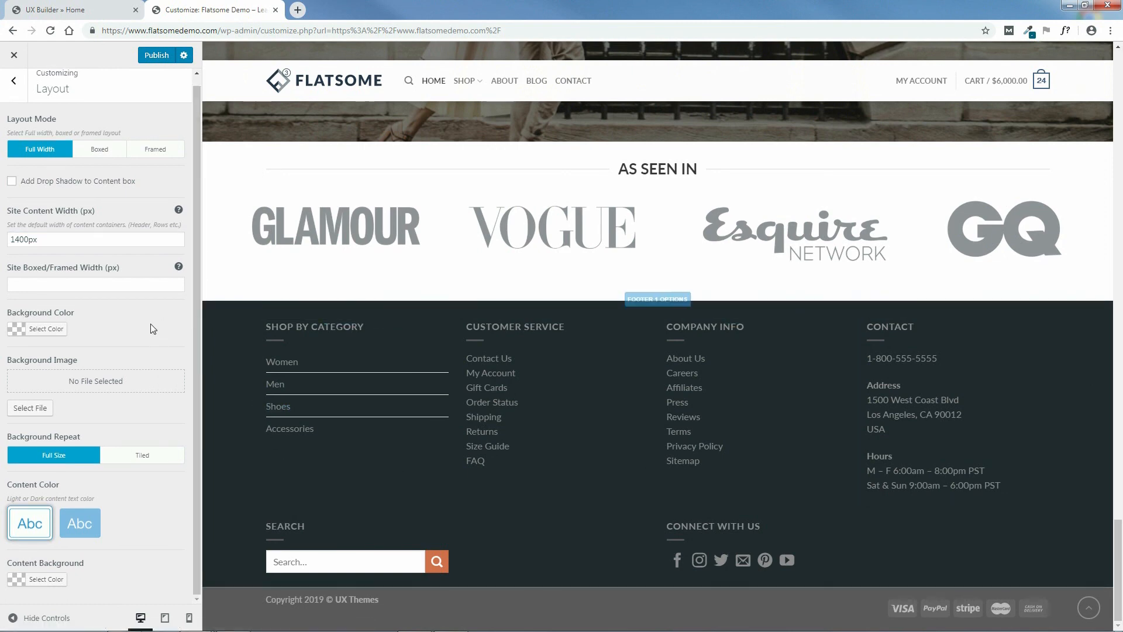
pyautogui.click(17, 333)
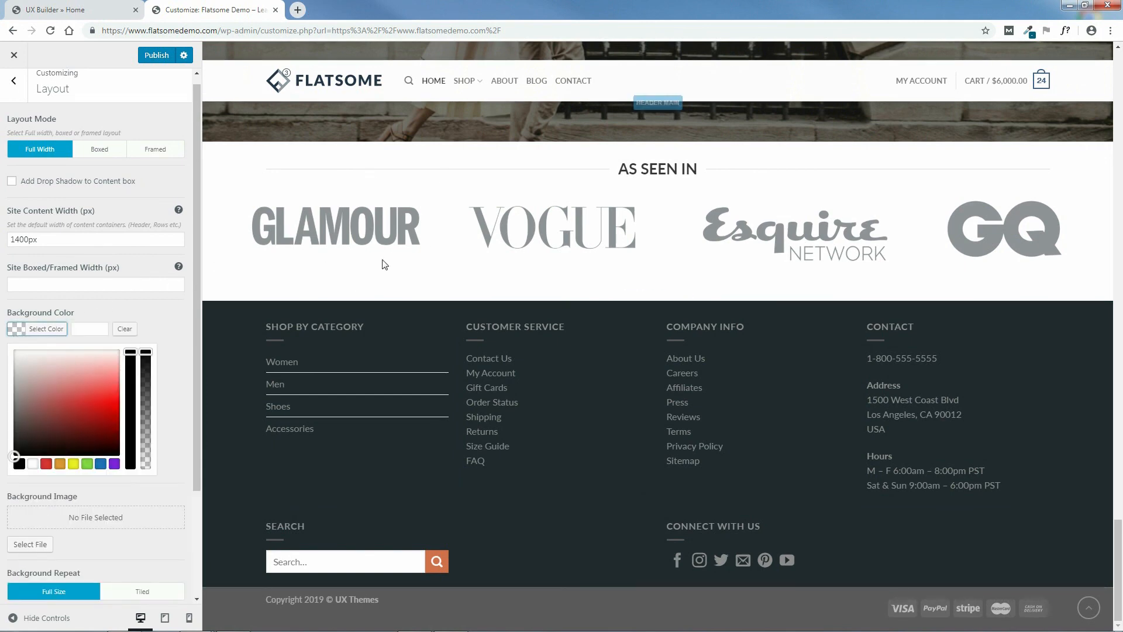
pyautogui.click(118, 412)
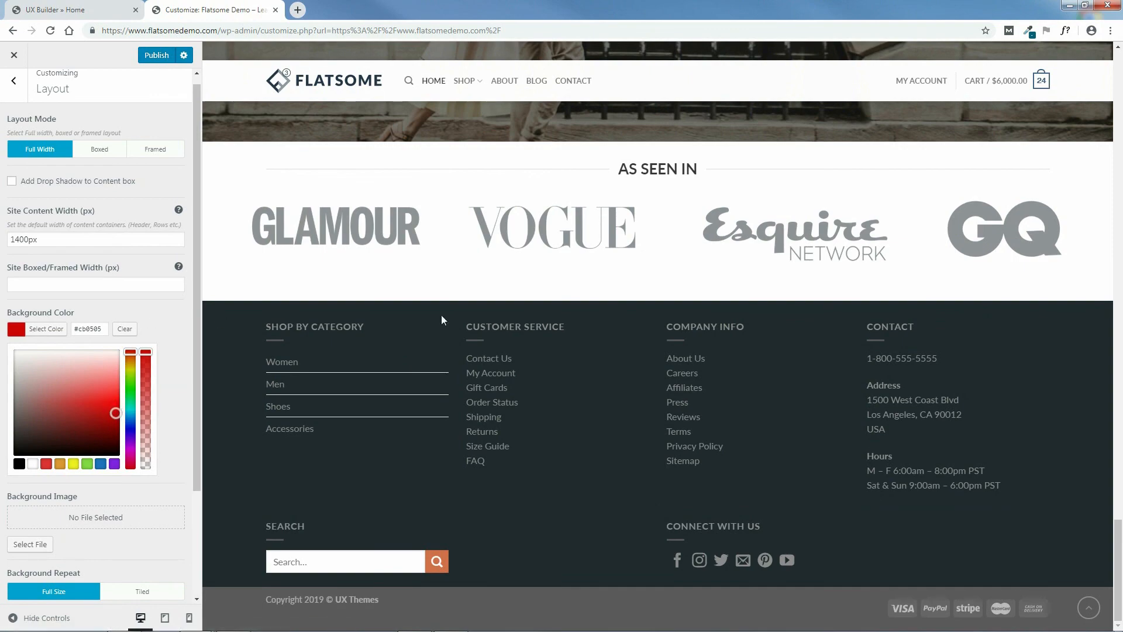
pyautogui.moveTo(1117, 587); pyautogui.dragTo(1120, 626)
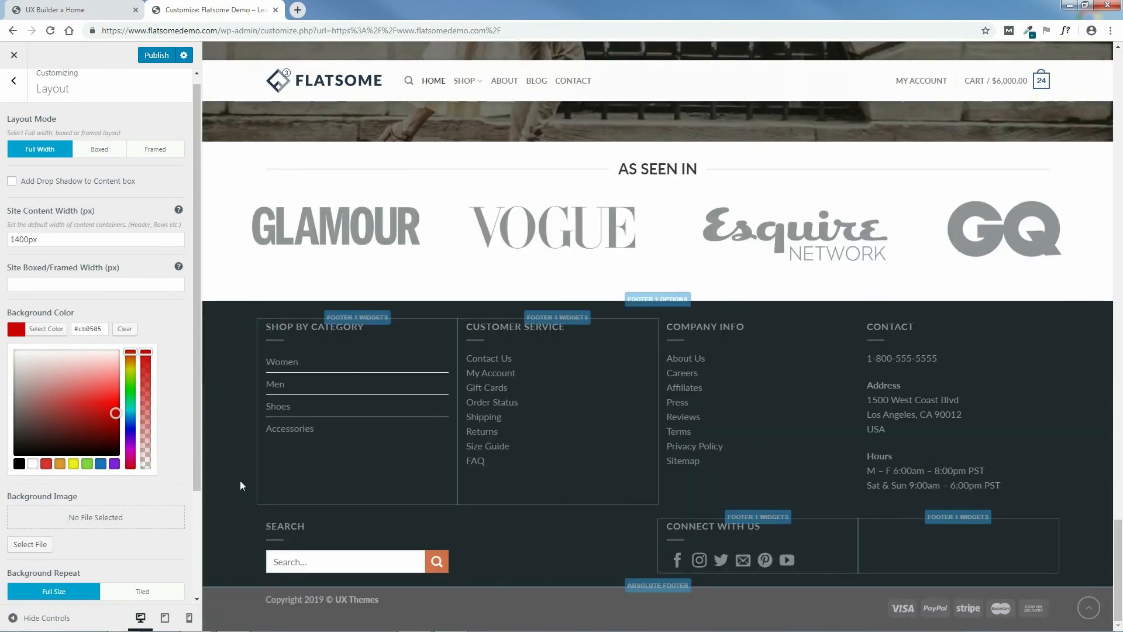
pyautogui.click(126, 330)
pyautogui.click(166, 317)
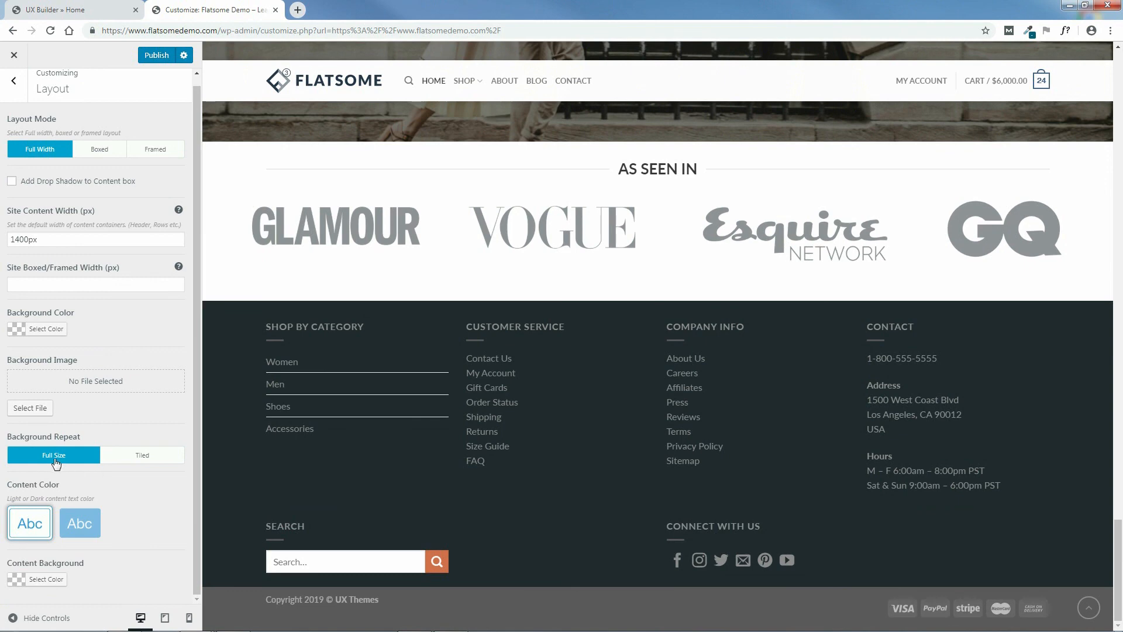
# Try the Tiled Background Repeat and the alternative Content Color, restoring Full Size and the original Content Color
pyautogui.click(155, 457)
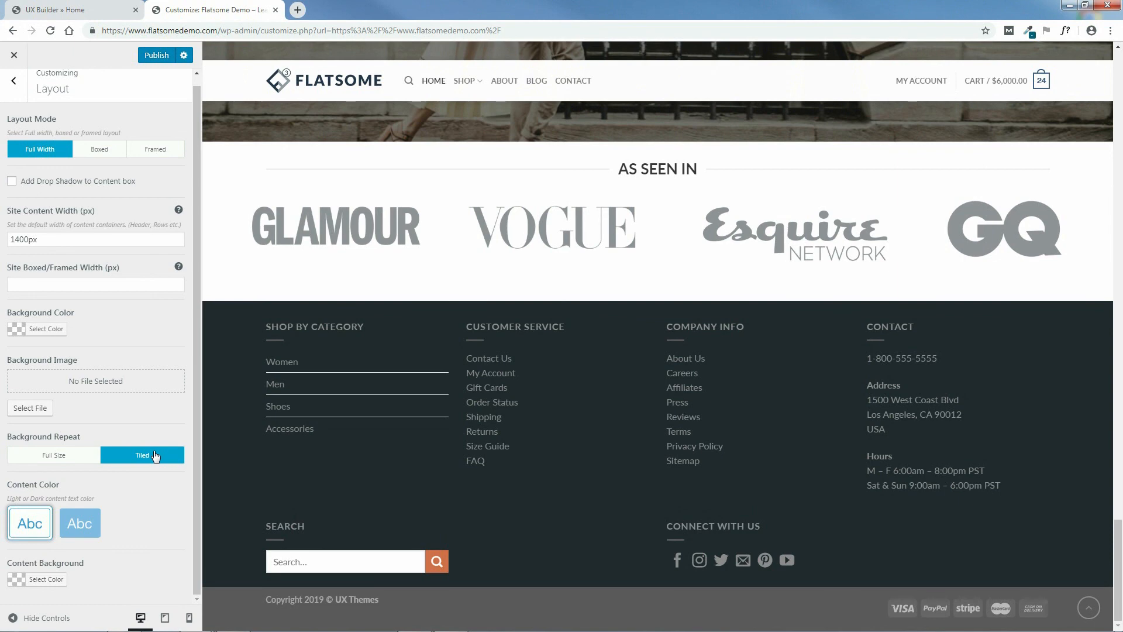
pyautogui.click(51, 458)
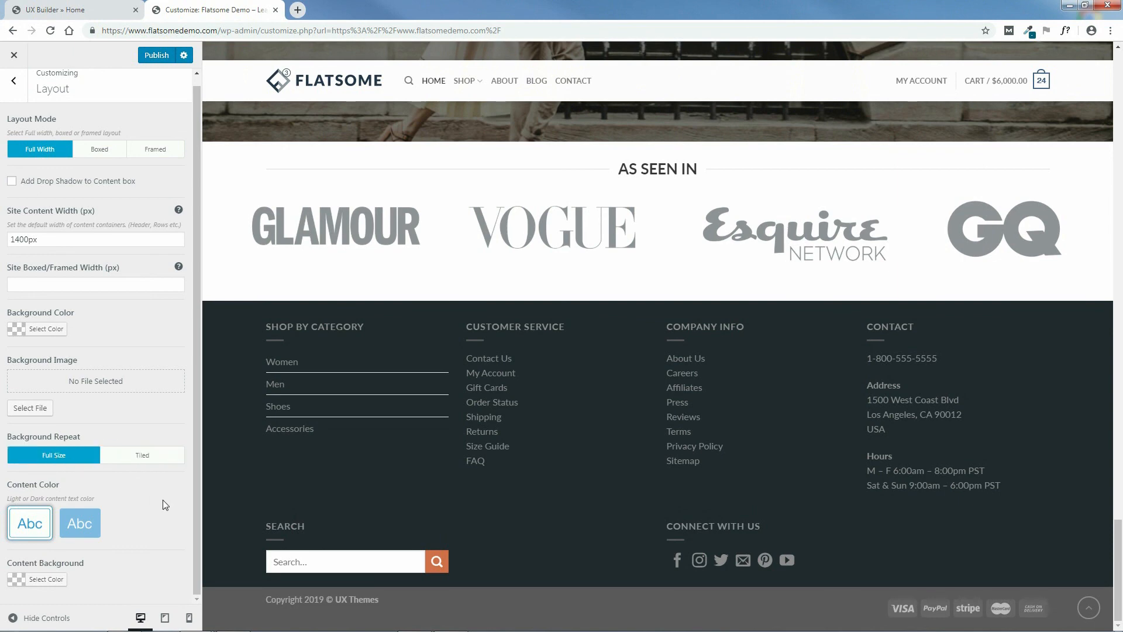
pyautogui.click(80, 526)
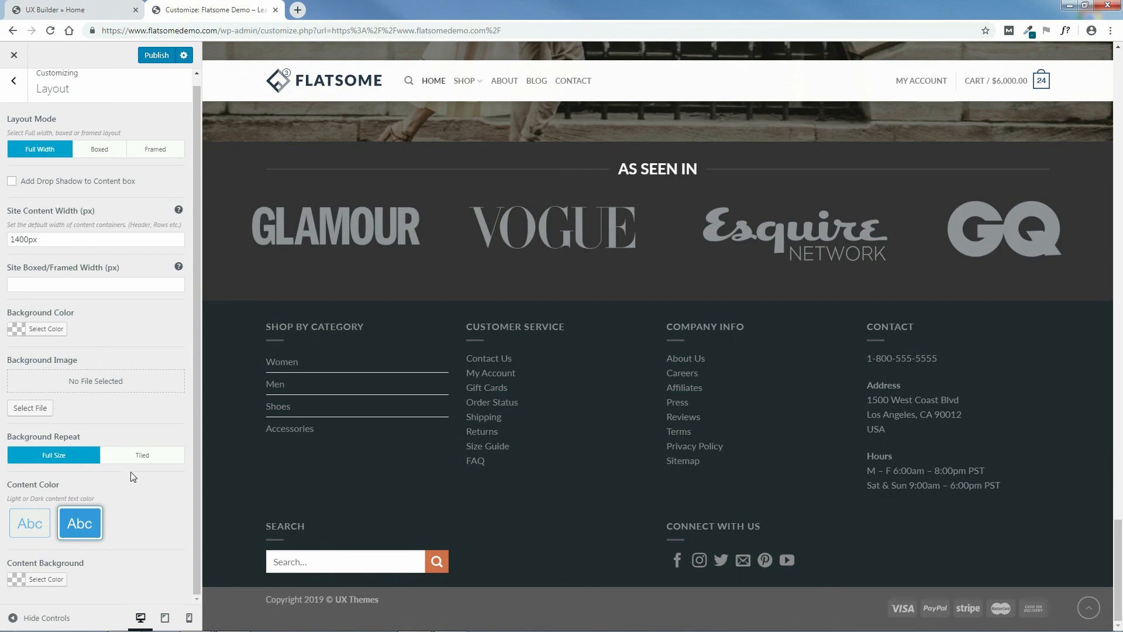
pyautogui.moveTo(1122, 573)
pyautogui.mouseDown()
pyautogui.moveTo(1119, 158)
pyautogui.moveTo(1121, 570)
pyautogui.mouseUp()
pyautogui.click(28, 526)
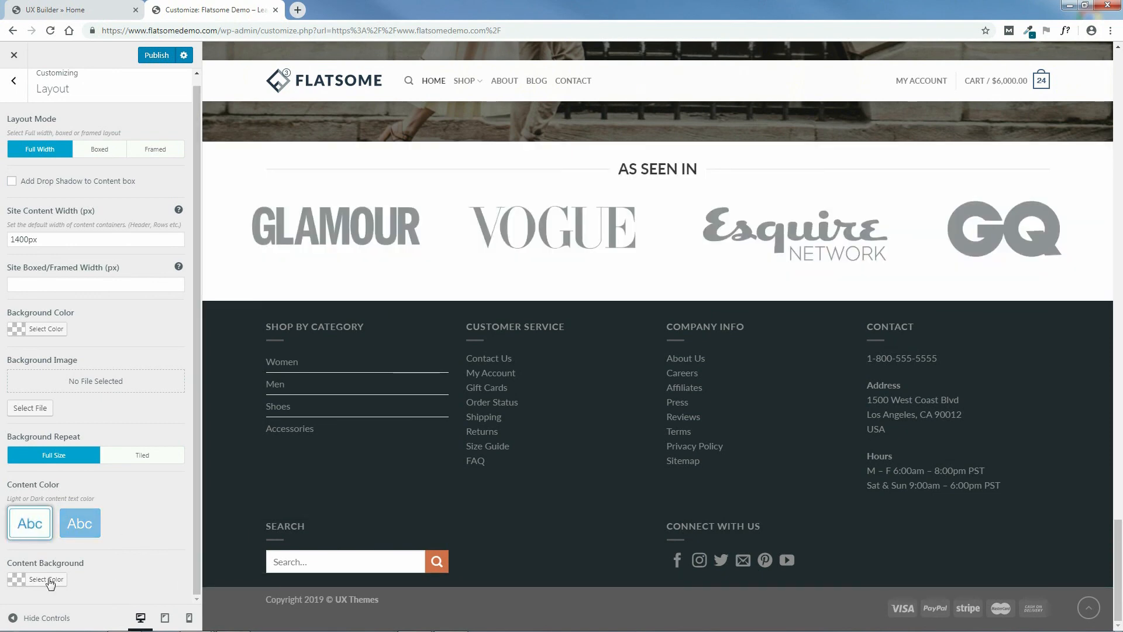
# Try a red and a golden yellow (#bd9d1d) Content Background, and clear the color again
pyautogui.click(17, 580)
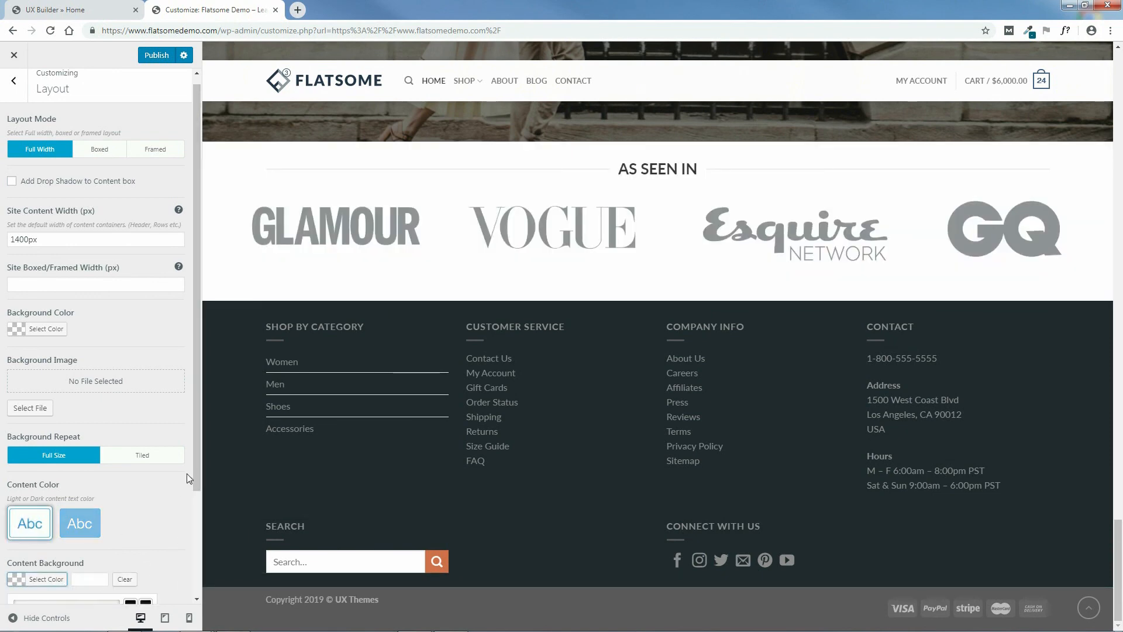
pyautogui.moveTo(194, 466); pyautogui.dragTo(194, 575)
pyautogui.click(97, 514)
pyautogui.moveTo(99, 515); pyautogui.dragTo(74, 526)
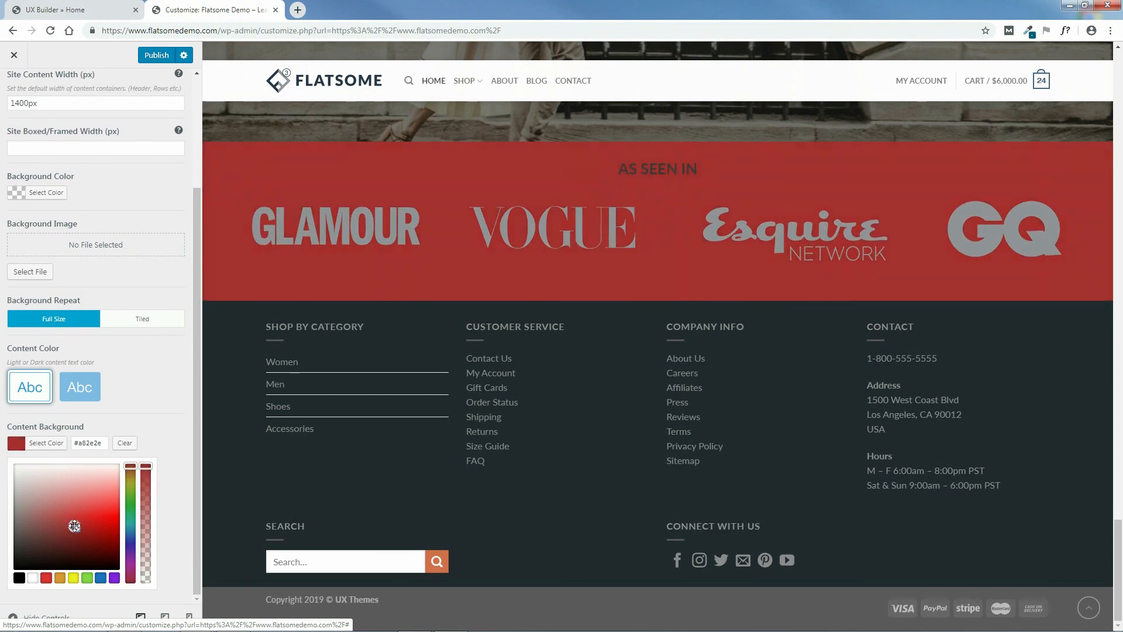
pyautogui.click(97, 580)
pyautogui.moveTo(125, 521); pyautogui.dragTo(148, 465)
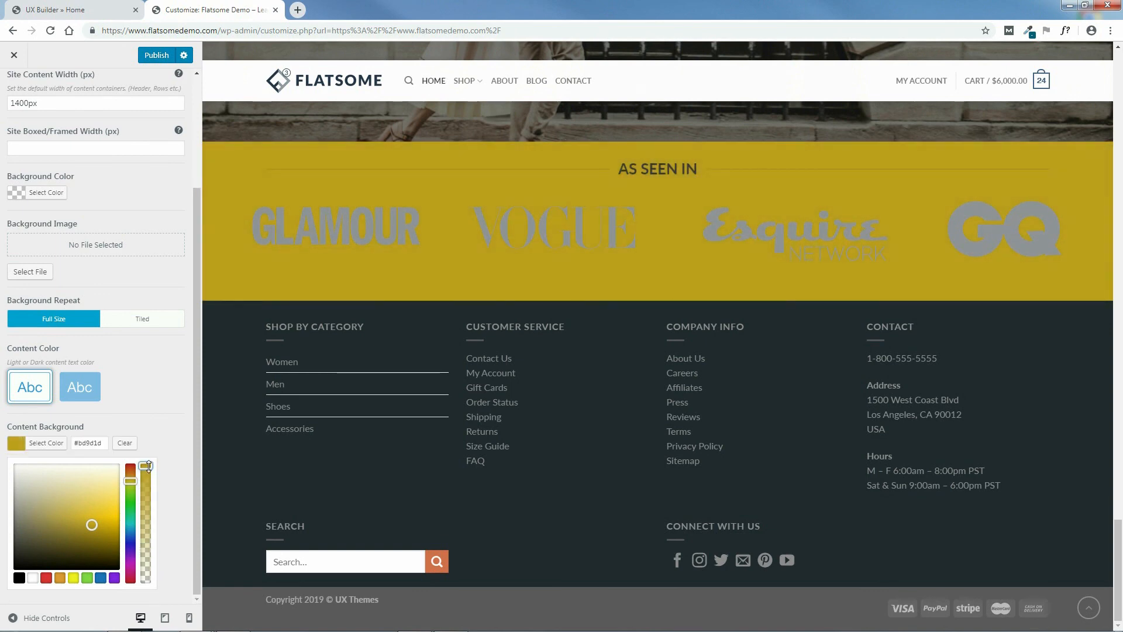
pyautogui.click(124, 443)
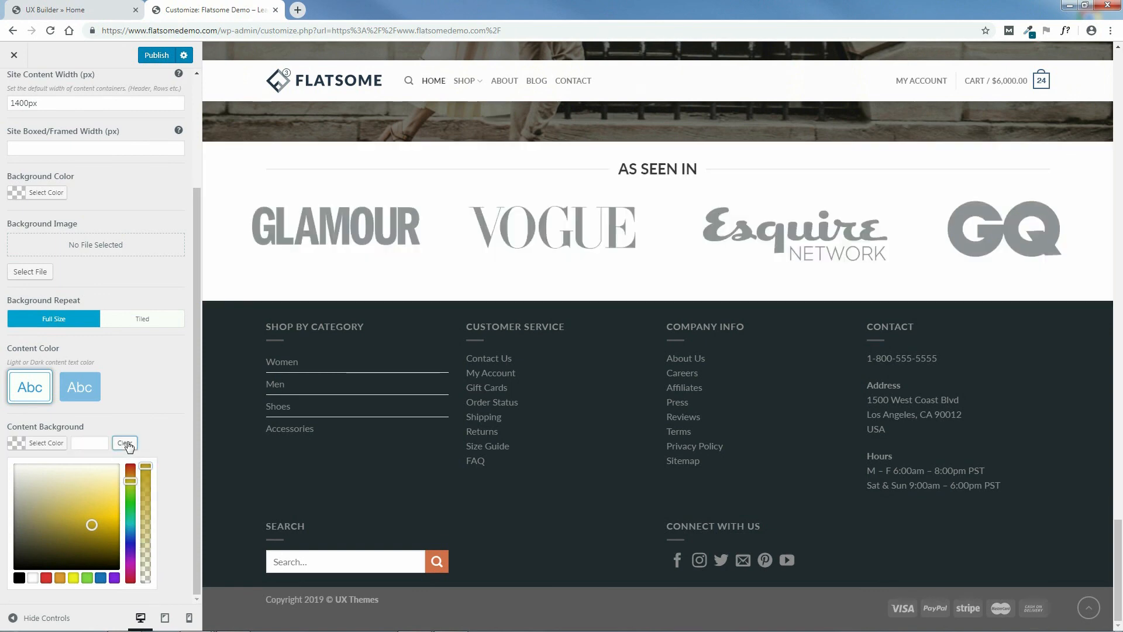
pyautogui.click(165, 432)
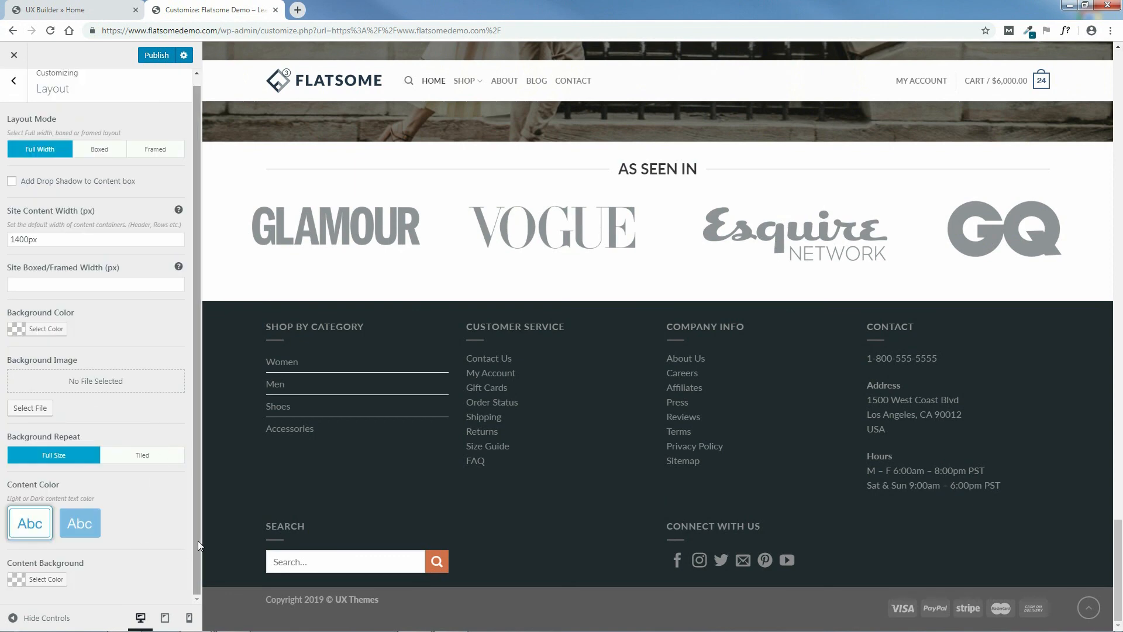
# Publish the layout changes and return to the Customizer's top level
pyautogui.moveTo(199, 539); pyautogui.dragTo(199, 529)
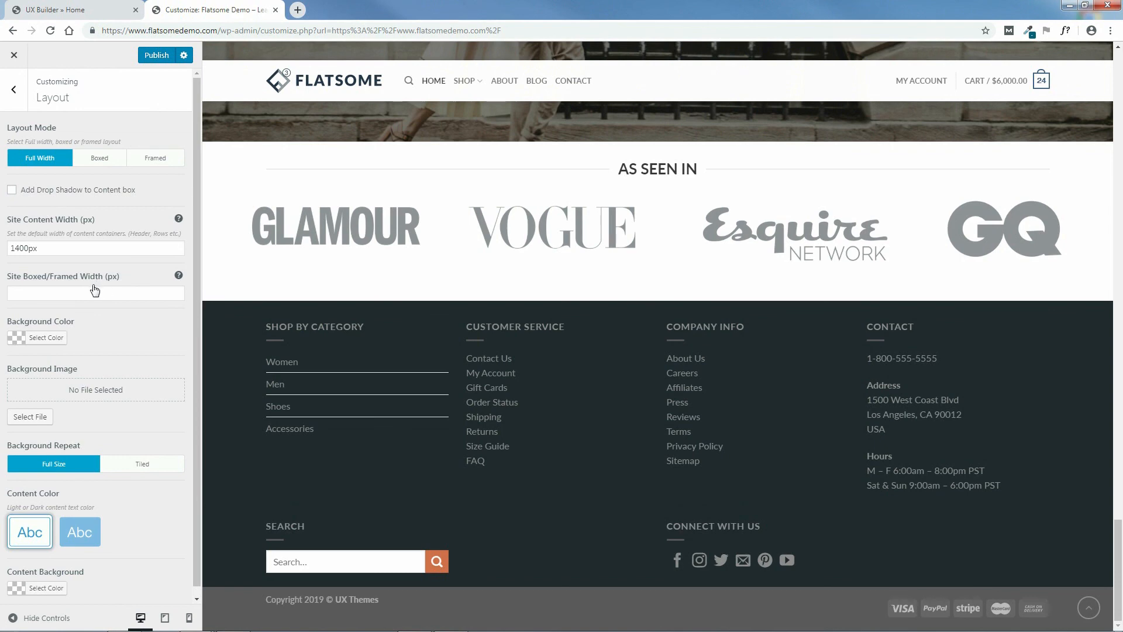
pyautogui.click(157, 56)
pyautogui.click(13, 89)
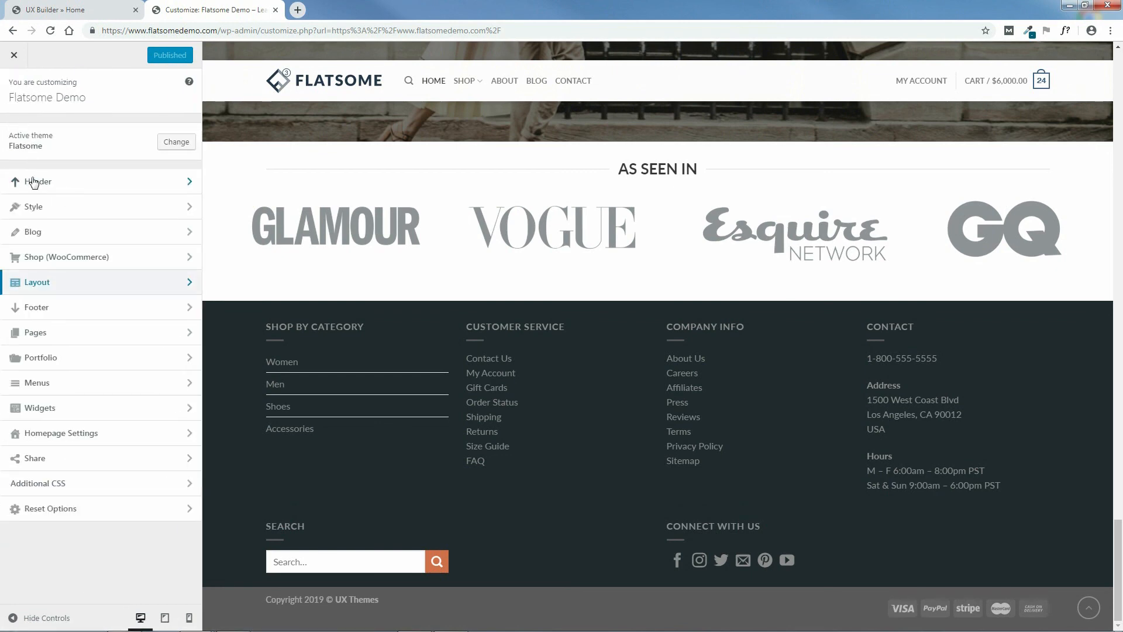
# Open the Typography settings in the Style section and look over the Headlines and Base font options
pyautogui.click(35, 208)
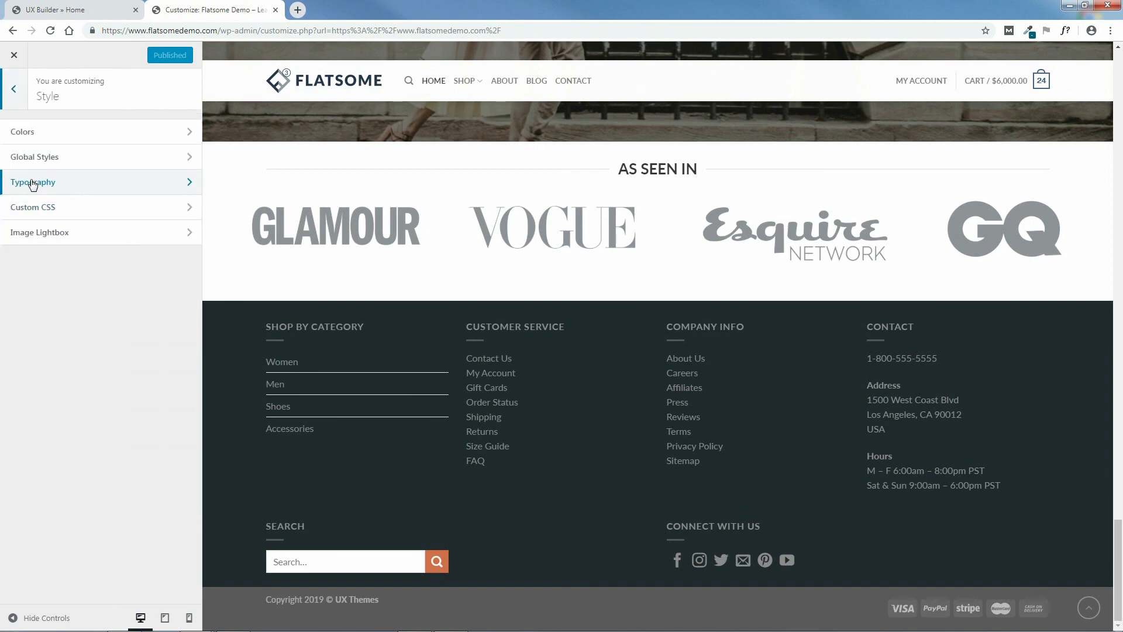
pyautogui.click(42, 185)
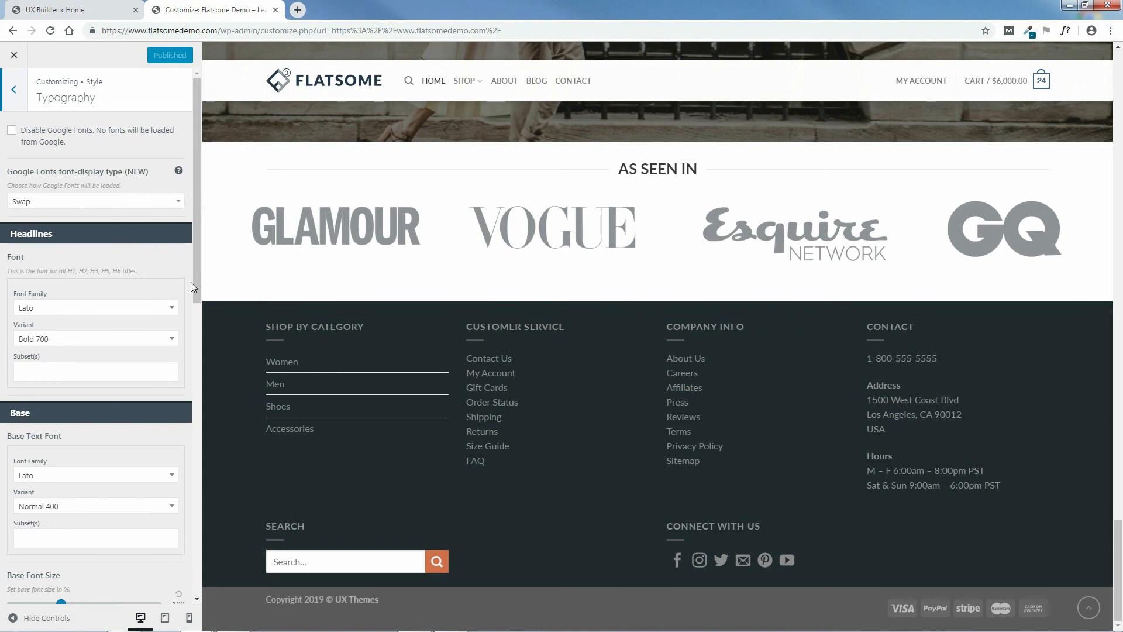
pyautogui.moveTo(198, 279); pyautogui.dragTo(206, 320)
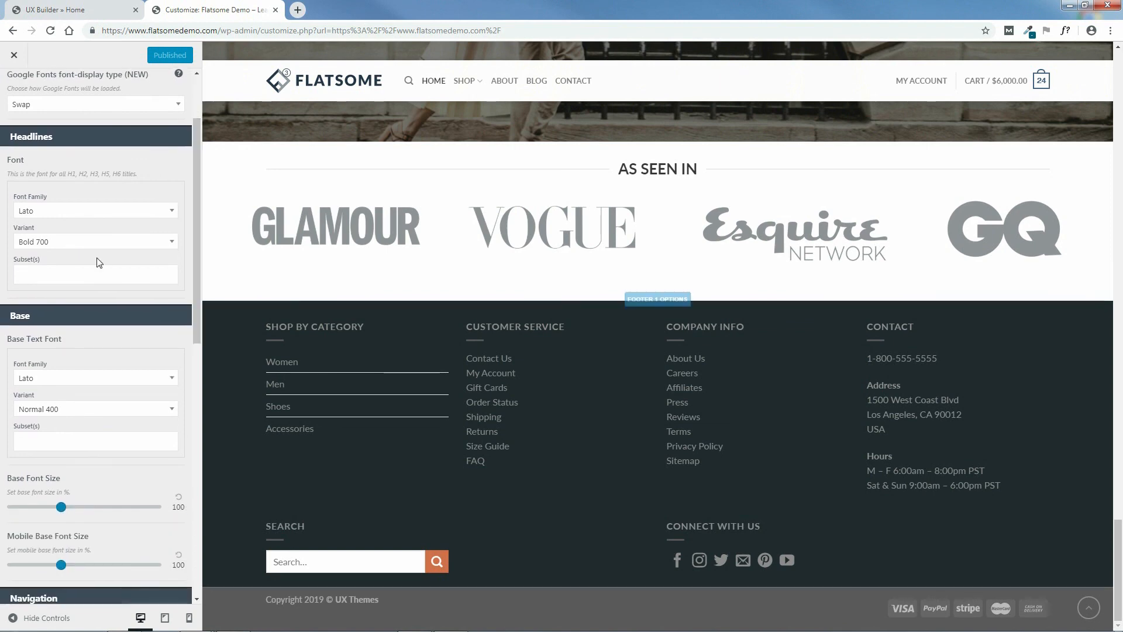
pyautogui.moveTo(195, 272); pyautogui.dragTo(195, 240)
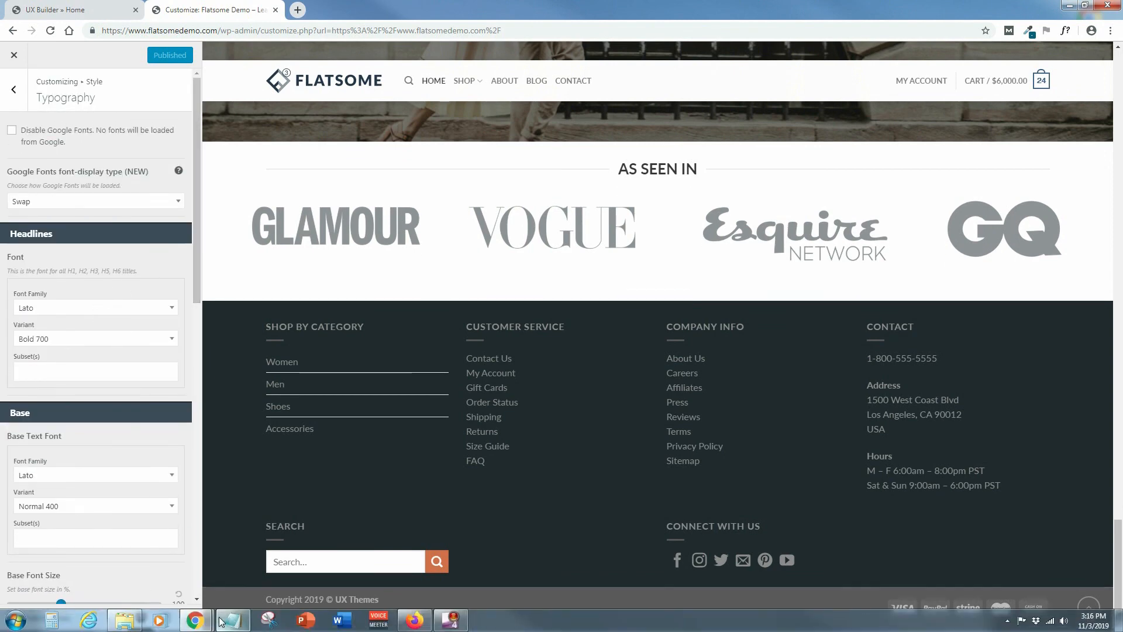
# Open Fonts.txt from the FONTS folder in CUSTOM THEME STYLES, review its font settings, and minimize both windows
pyautogui.click(234, 619)
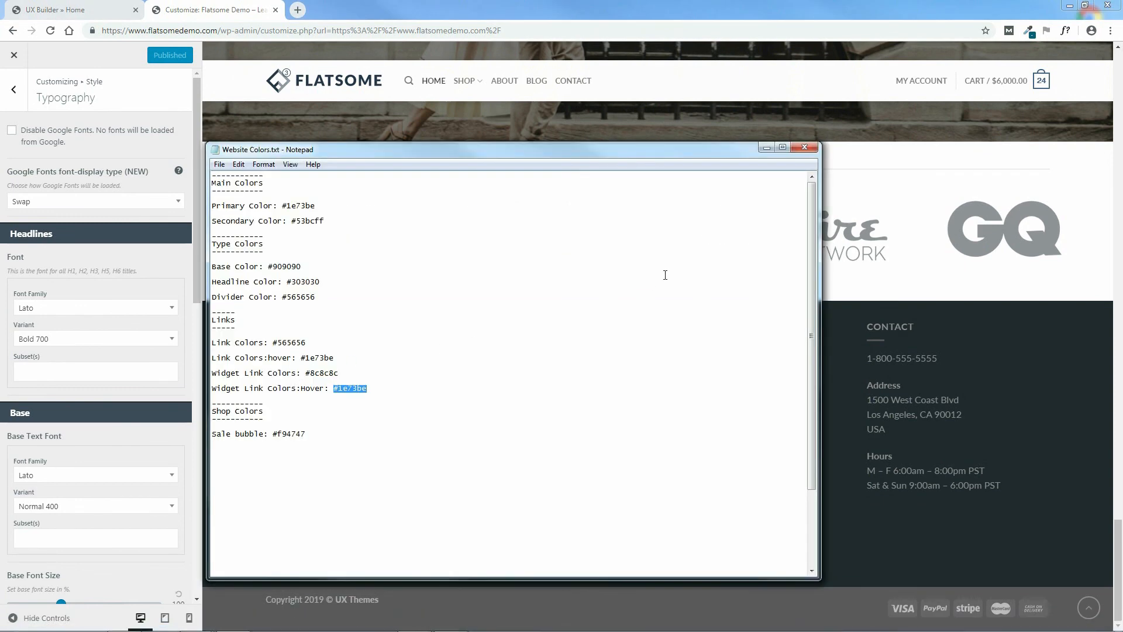
pyautogui.click(767, 147)
pyautogui.moveTo(225, 624)
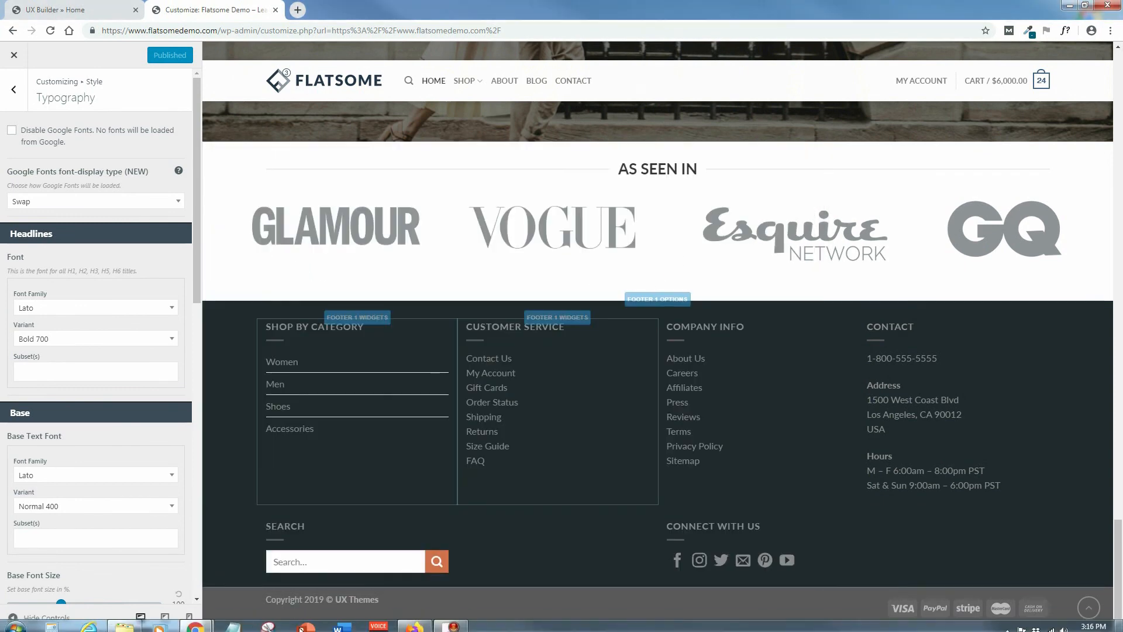
pyautogui.click(228, 621)
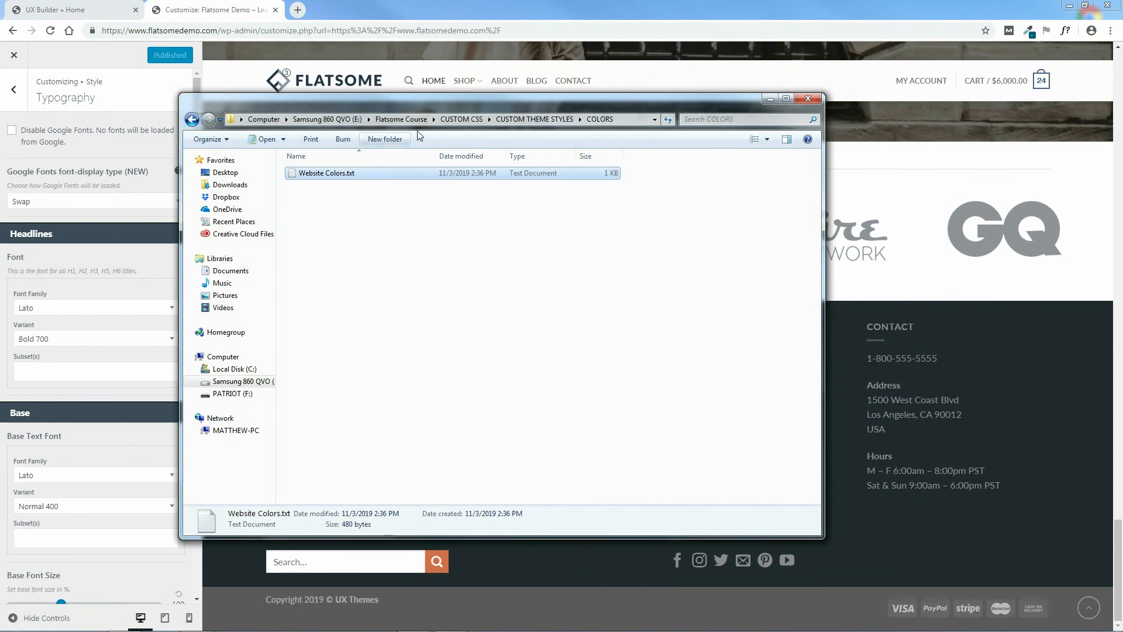
pyautogui.click(534, 119)
pyautogui.doubleClick(310, 184)
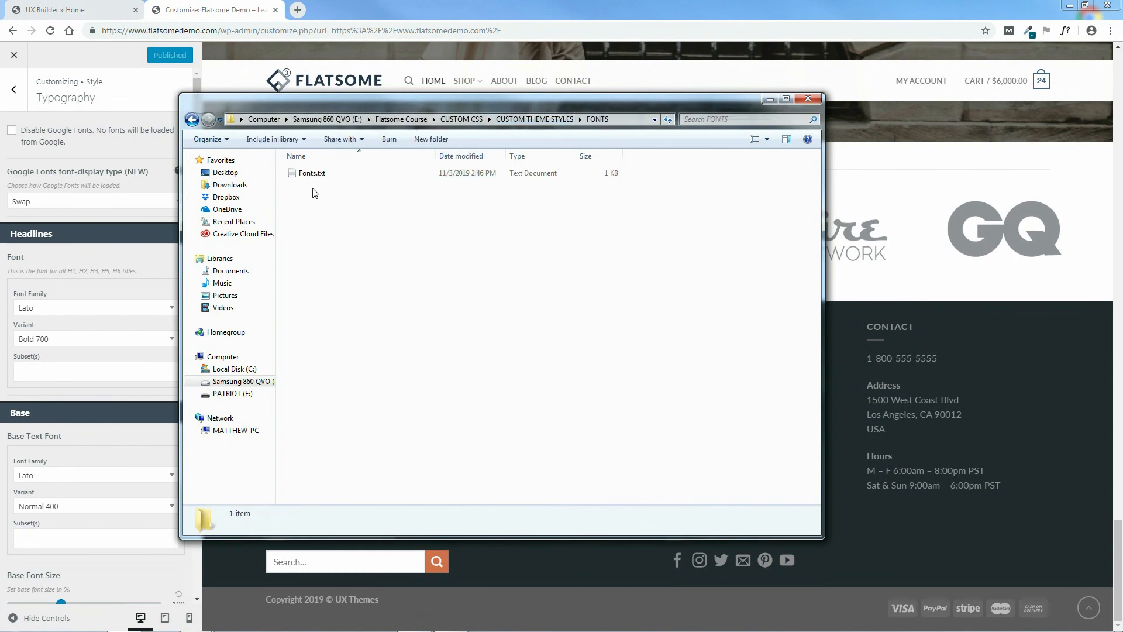
pyautogui.doubleClick(311, 173)
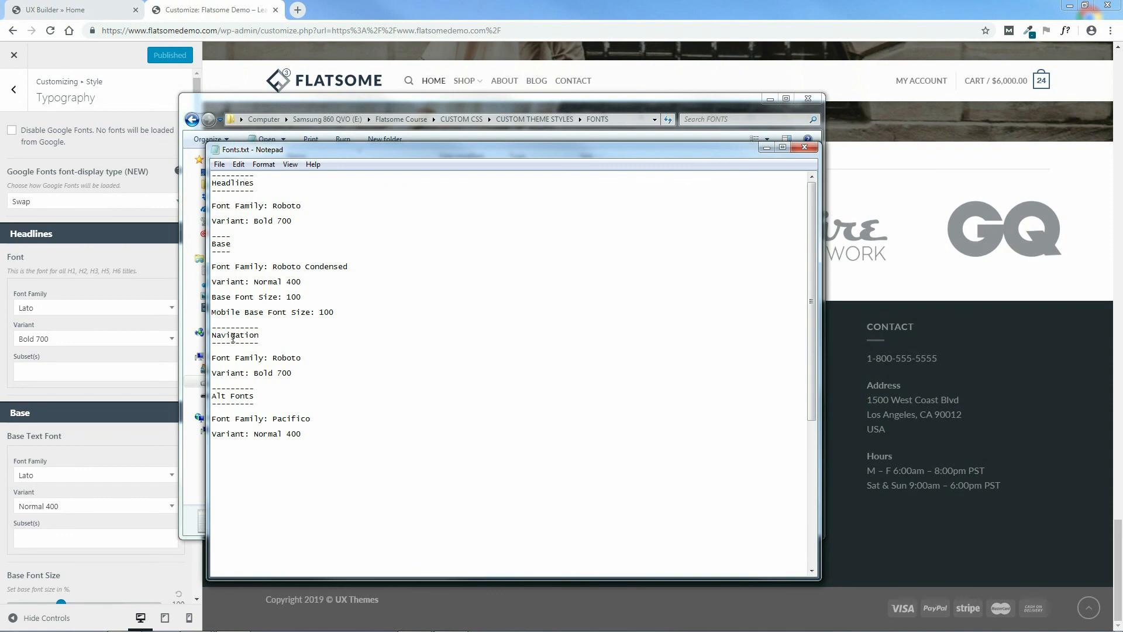
pyautogui.click(765, 147)
pyautogui.click(770, 98)
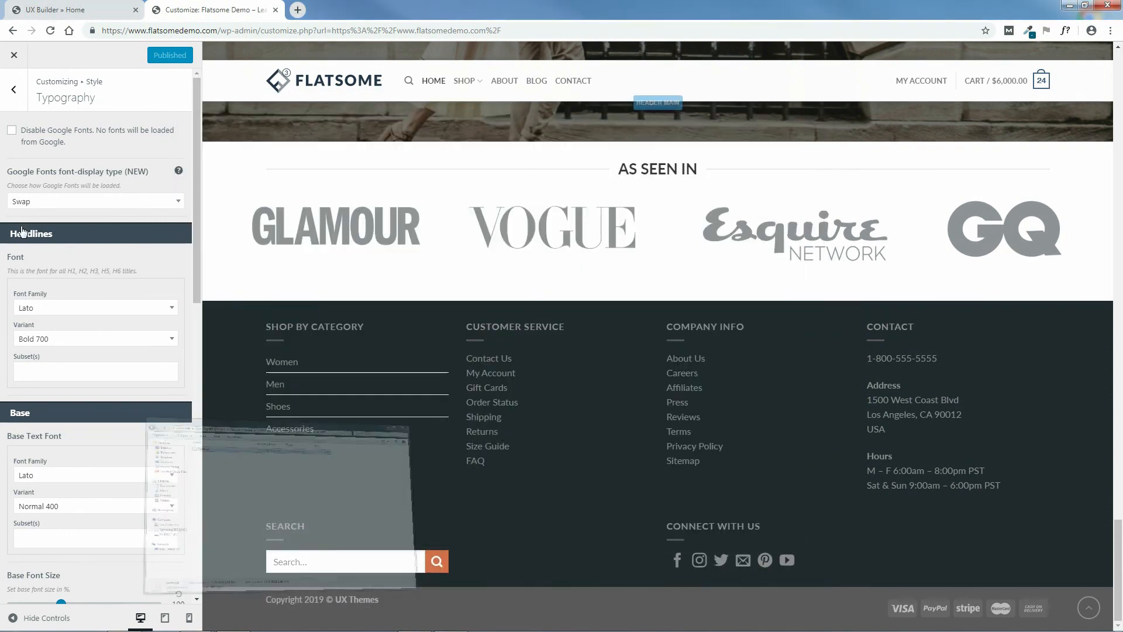
# Set the Headlines Font Family to Roboto, keeping the Bold 700 variant, and check the heading in the preview
pyautogui.moveTo(194, 252); pyautogui.dragTo(223, 456)
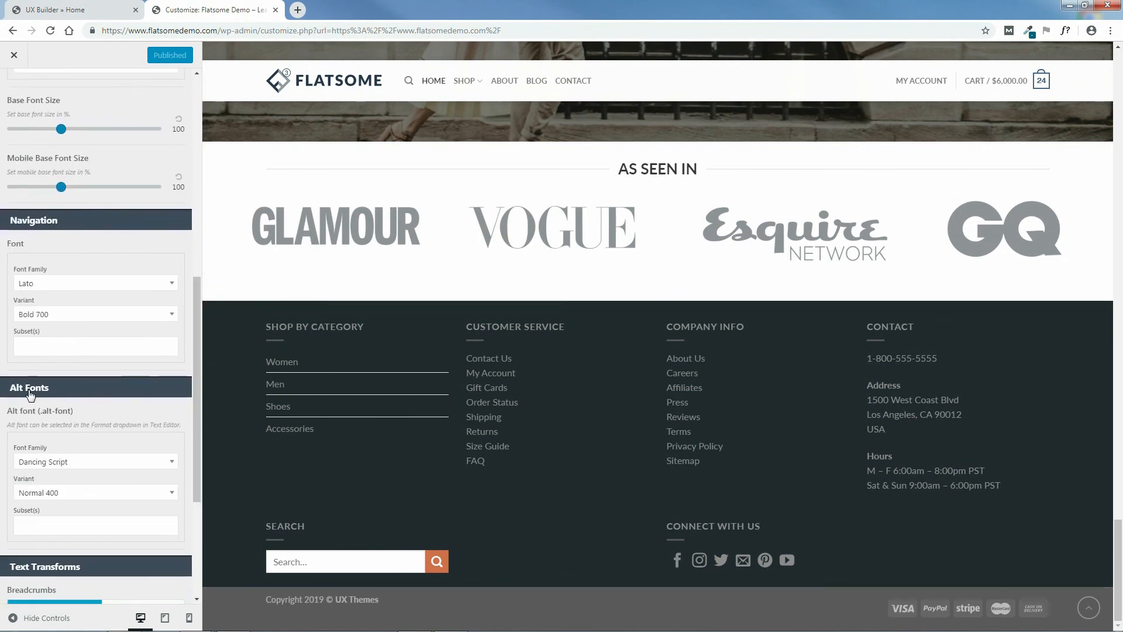
pyautogui.moveTo(194, 461); pyautogui.dragTo(198, 261)
pyautogui.click(93, 308)
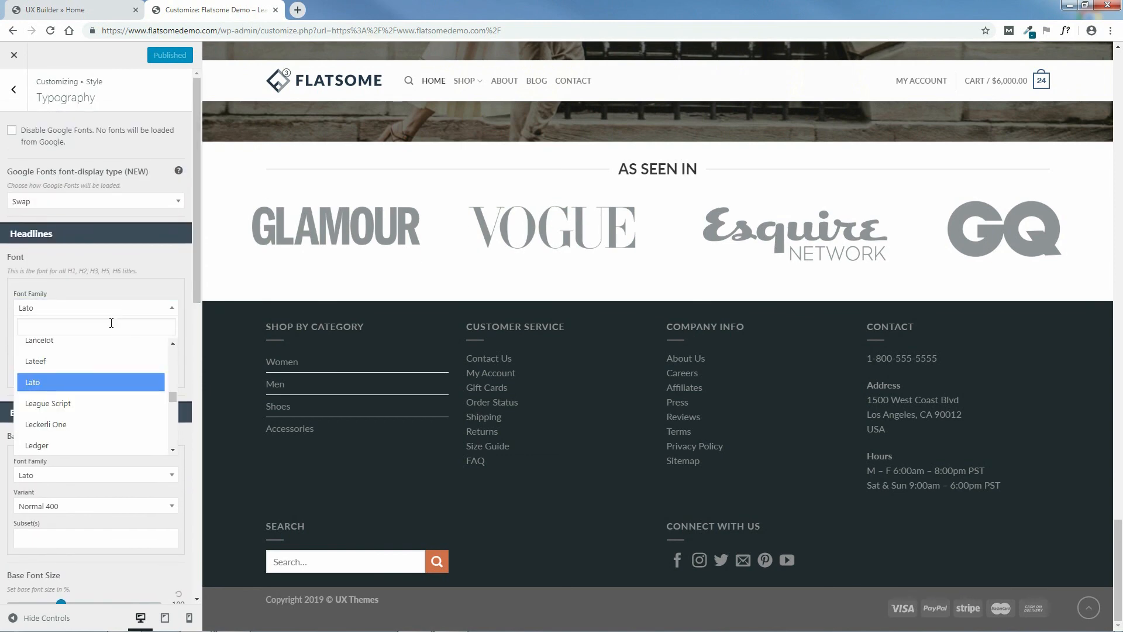
pyautogui.click(102, 326)
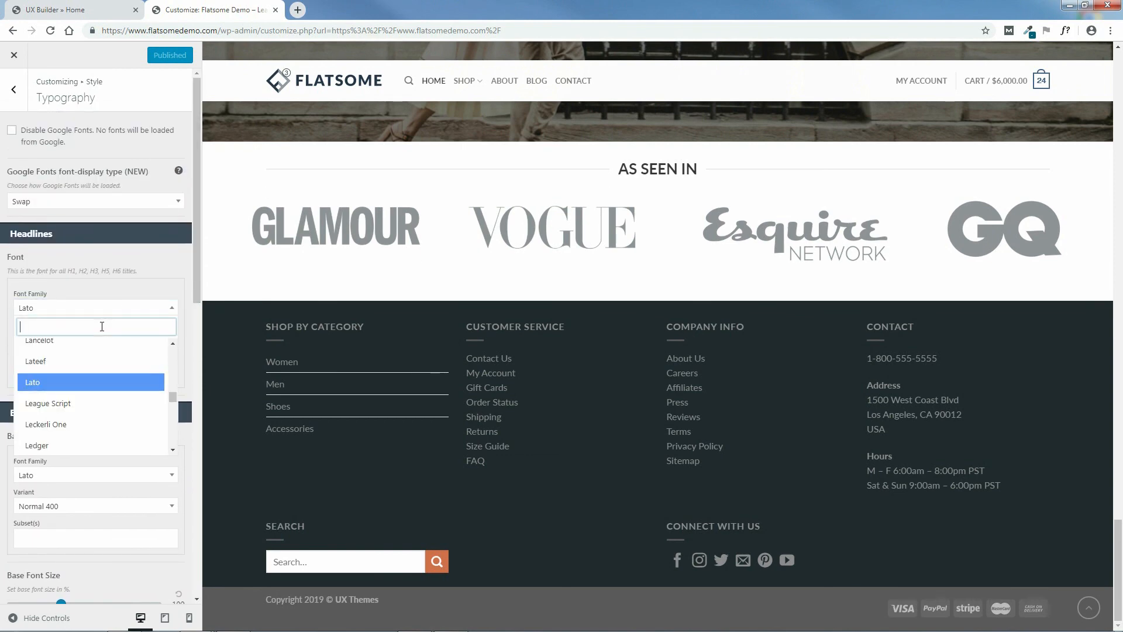
pyautogui.write('robot')
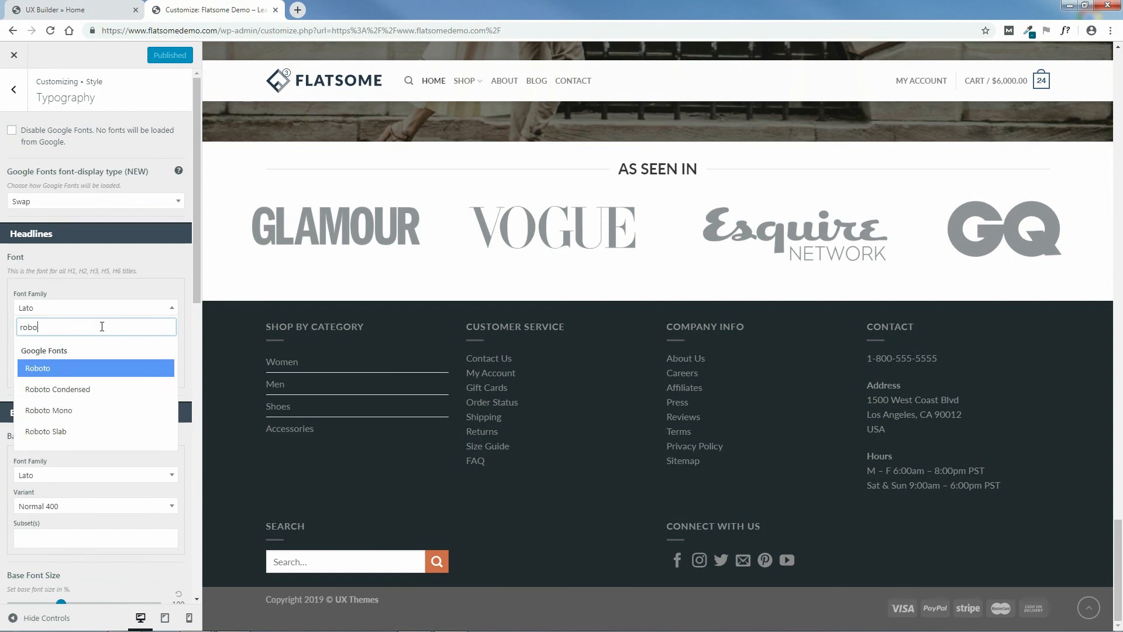
pyautogui.click(43, 370)
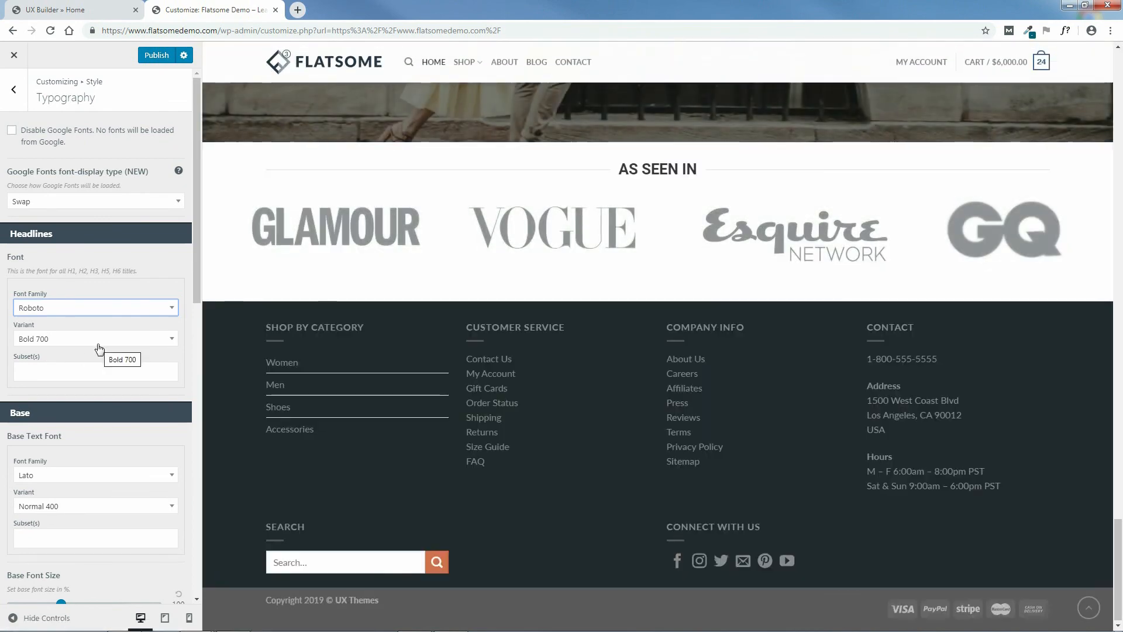
pyautogui.moveTo(1118, 554)
pyautogui.mouseDown()
pyautogui.moveTo(1120, 176)
pyautogui.moveTo(1120, 559)
pyautogui.mouseUp()
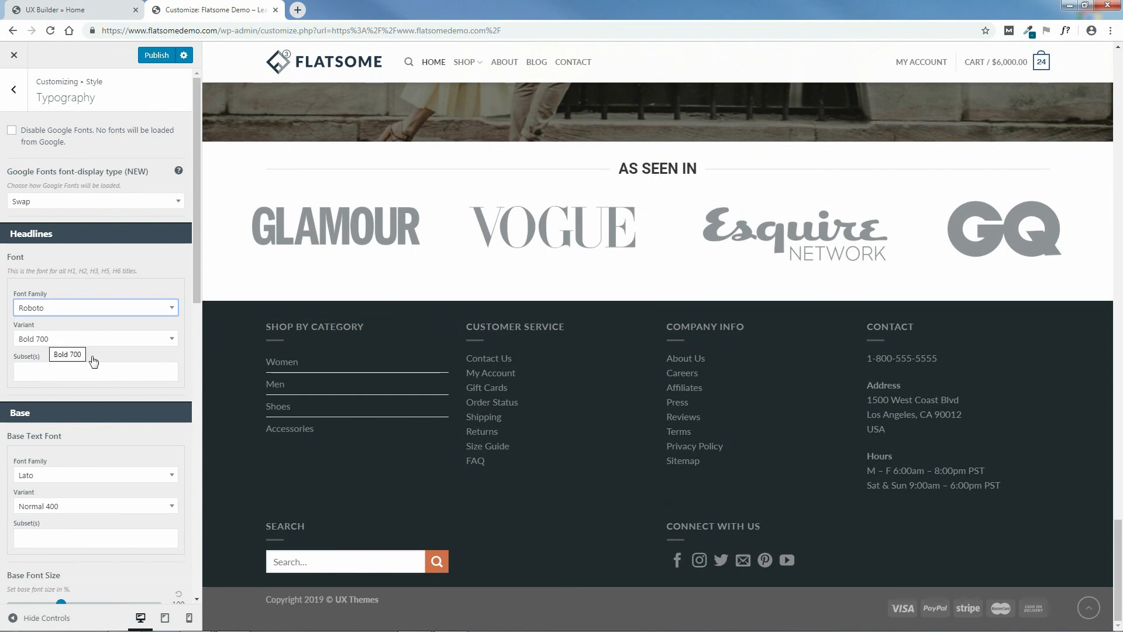
# Check the Base font settings in Fonts.txt and set the Base Text Font's Font Family to Roboto Condensed
pyautogui.click(233, 620)
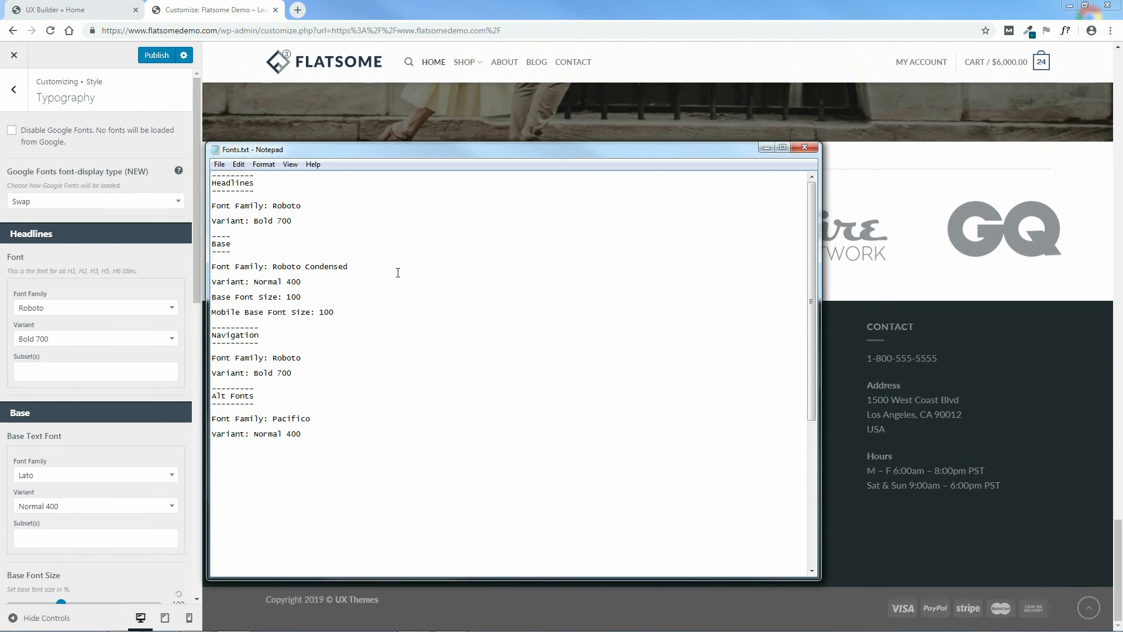
pyautogui.click(766, 148)
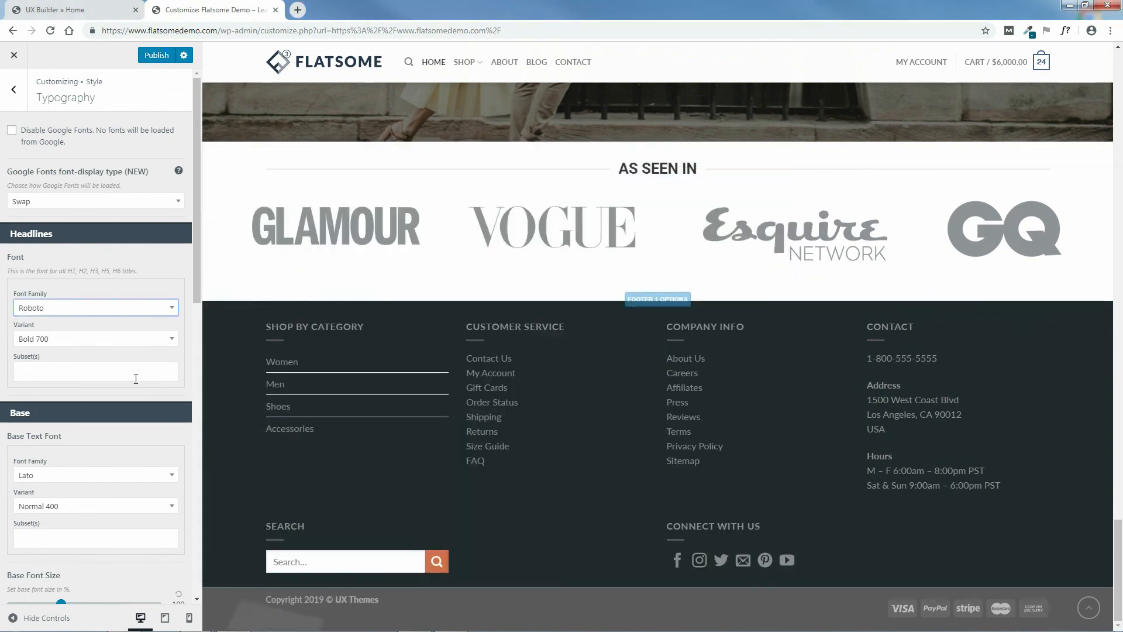
pyautogui.moveTo(195, 286); pyautogui.dragTo(201, 354)
pyautogui.click(83, 333)
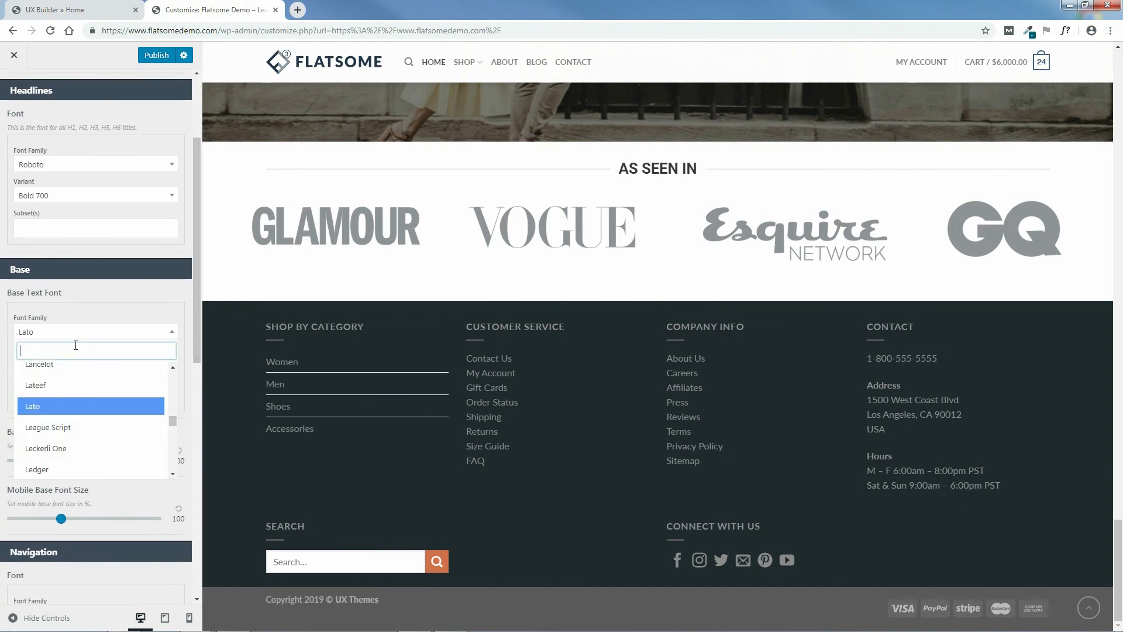
pyautogui.write('robot')
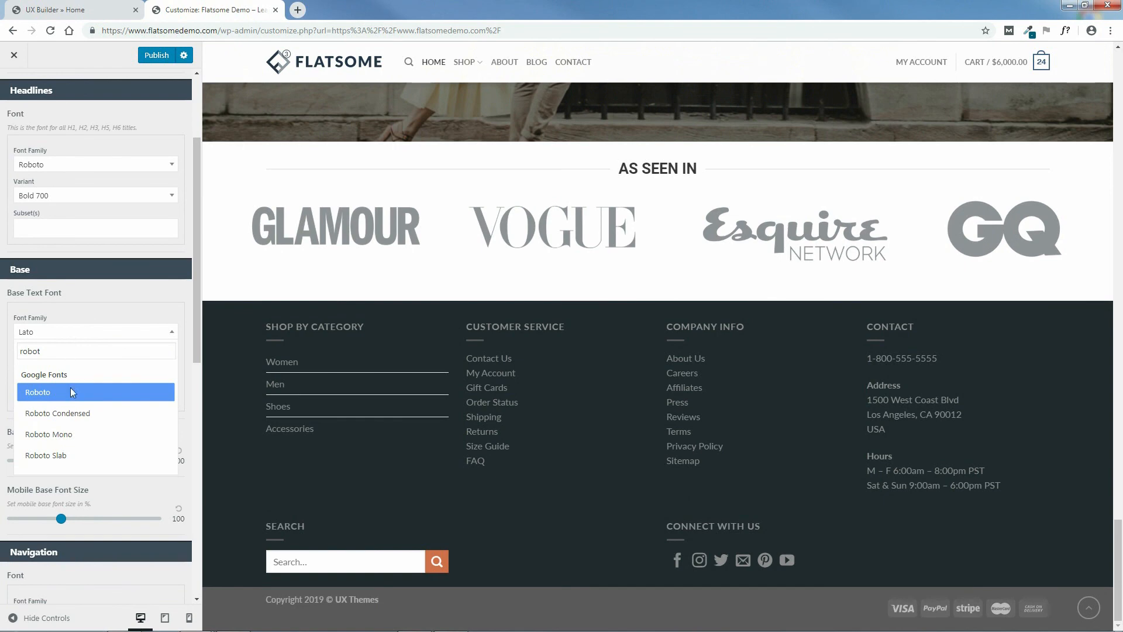
pyautogui.click(64, 415)
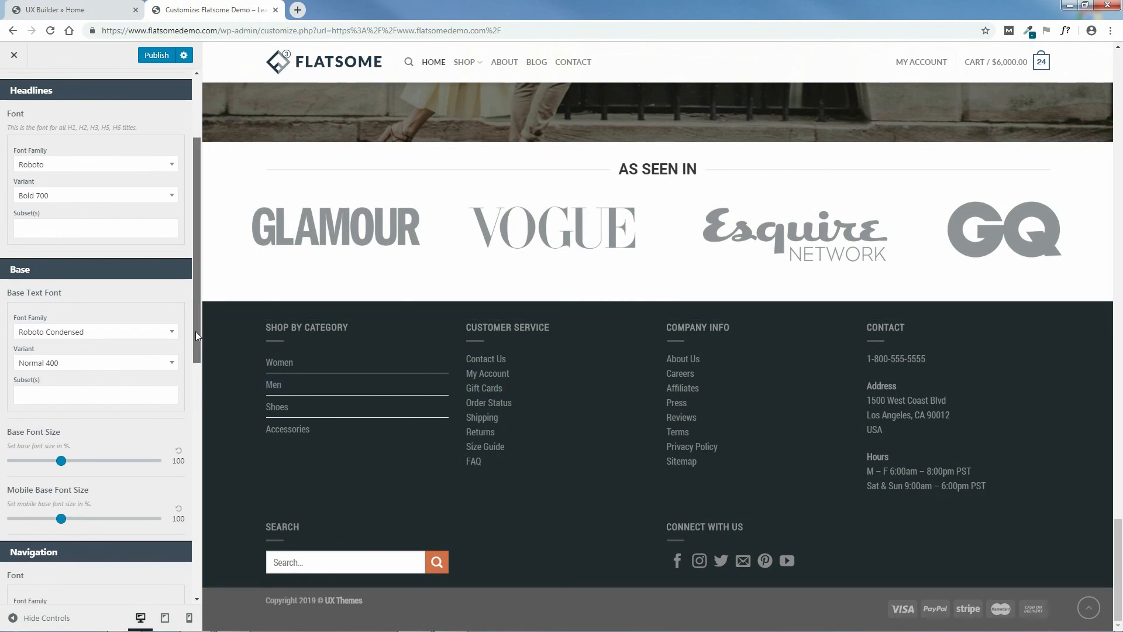
# Try a Base Font Size of 136 and reset it to the default
pyautogui.scroll(-3, 193, 331)
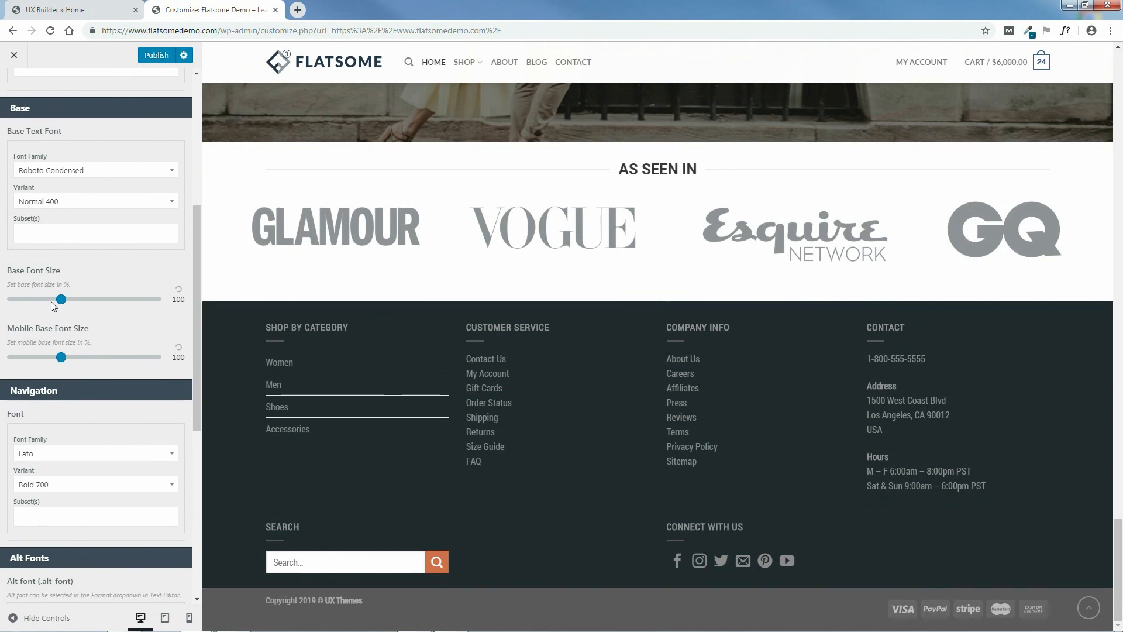
pyautogui.moveTo(60, 302)
pyautogui.mouseDown()
pyautogui.moveTo(32, 306)
pyautogui.moveTo(83, 309)
pyautogui.moveTo(64, 316)
pyautogui.mouseUp()
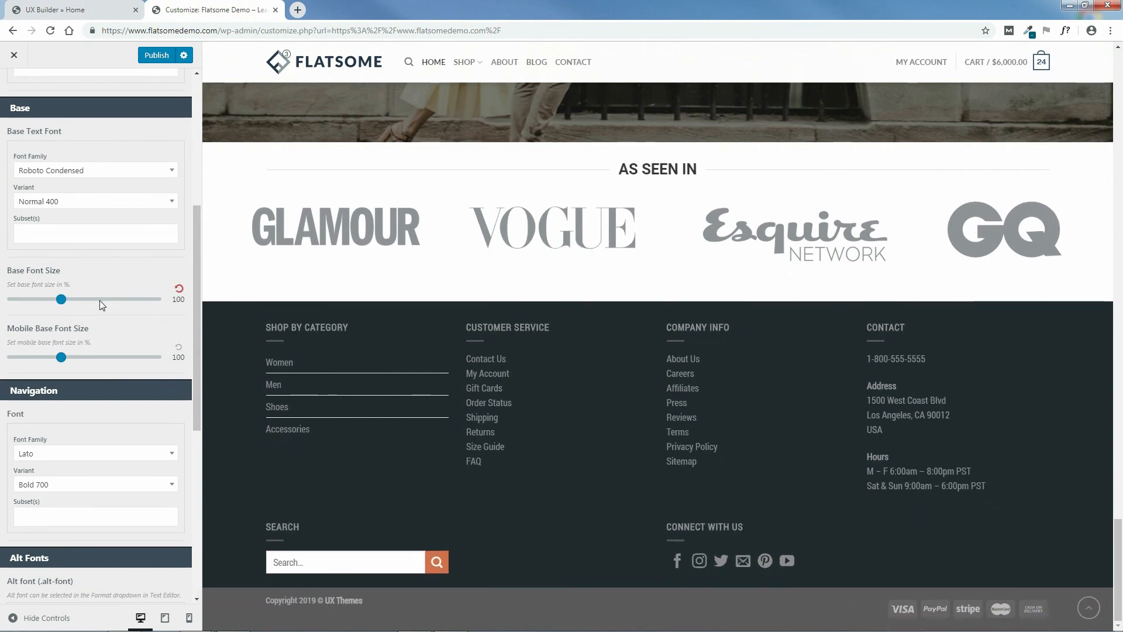
pyautogui.moveTo(63, 306); pyautogui.dragTo(96, 304)
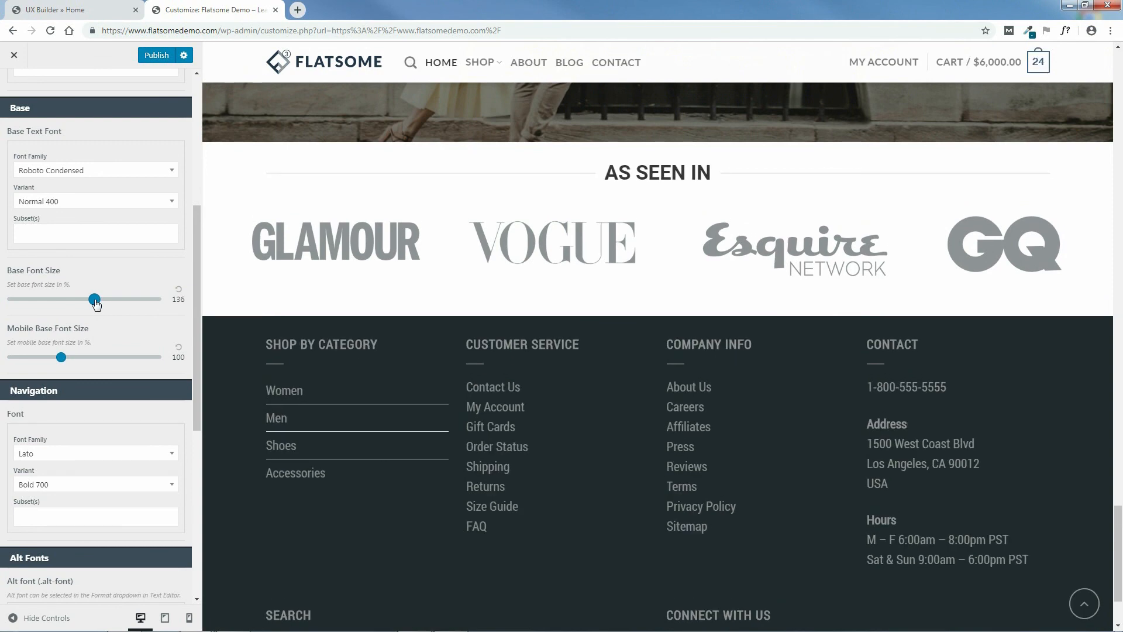
pyautogui.click(178, 291)
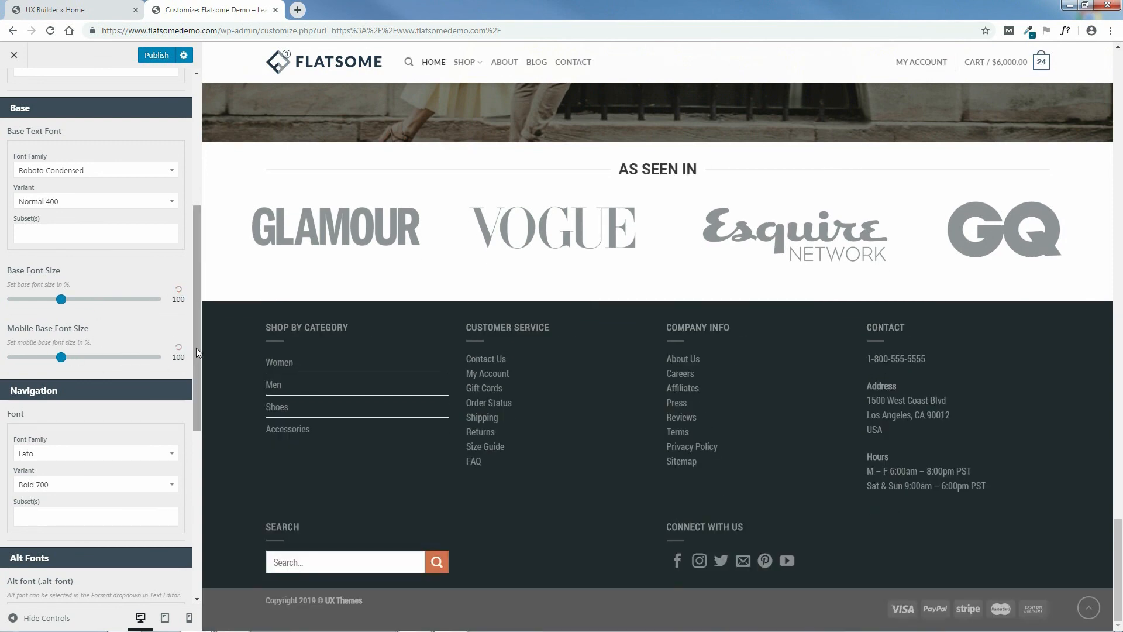
# Try the Normal text transform for Section Titles, check the preview heading, and switch it back to Uppercase
pyautogui.moveTo(198, 350); pyautogui.dragTo(198, 411)
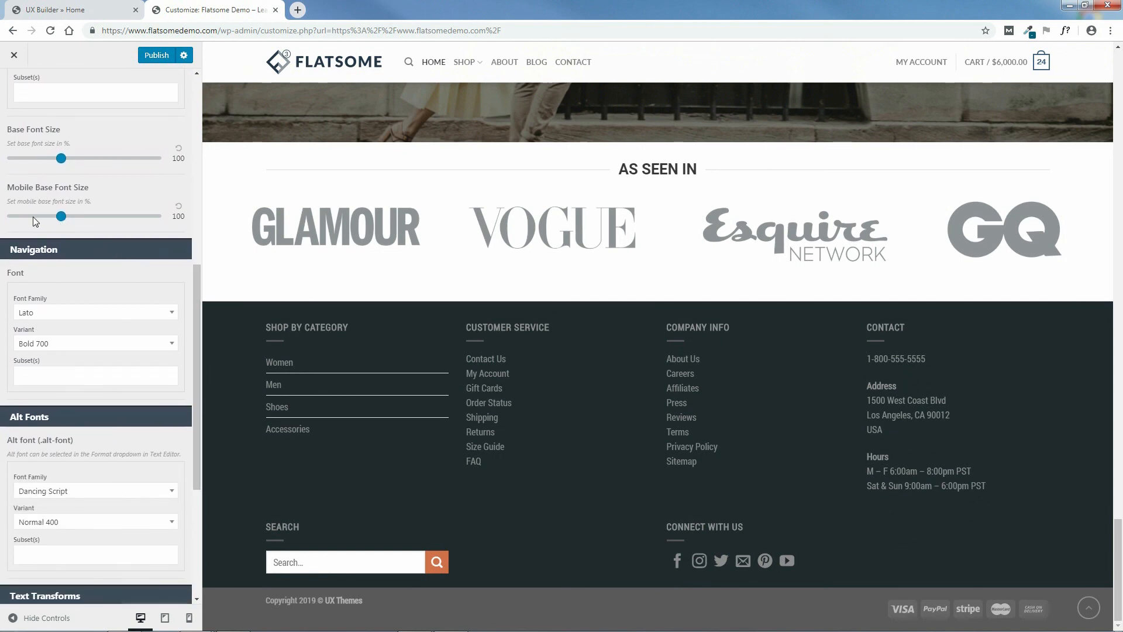
pyautogui.moveTo(199, 325); pyautogui.dragTo(212, 443)
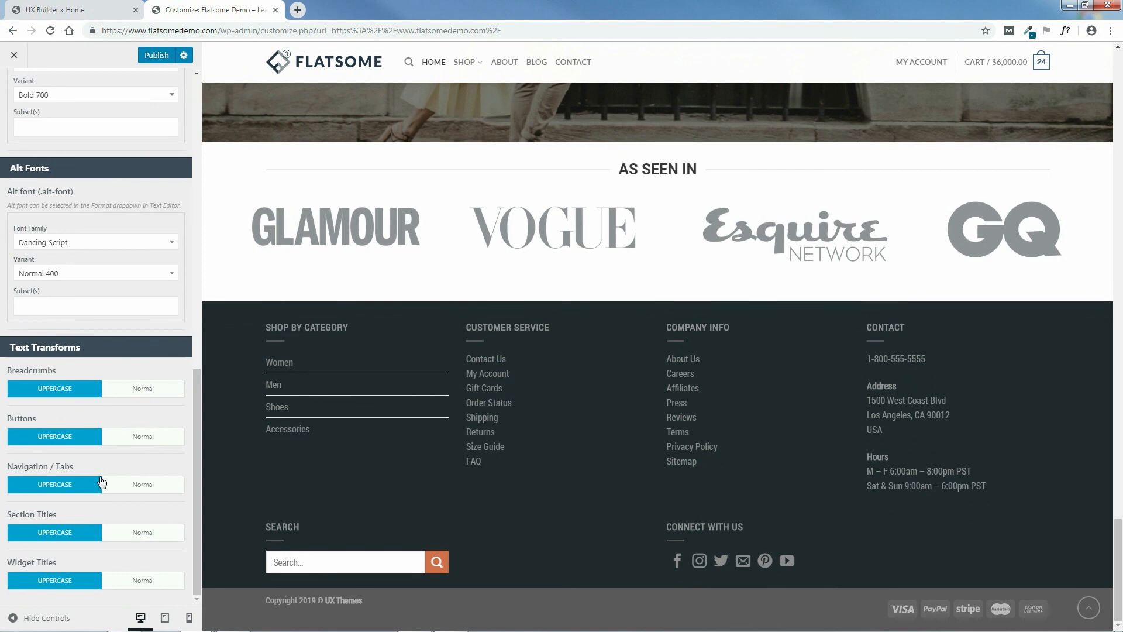
pyautogui.click(146, 535)
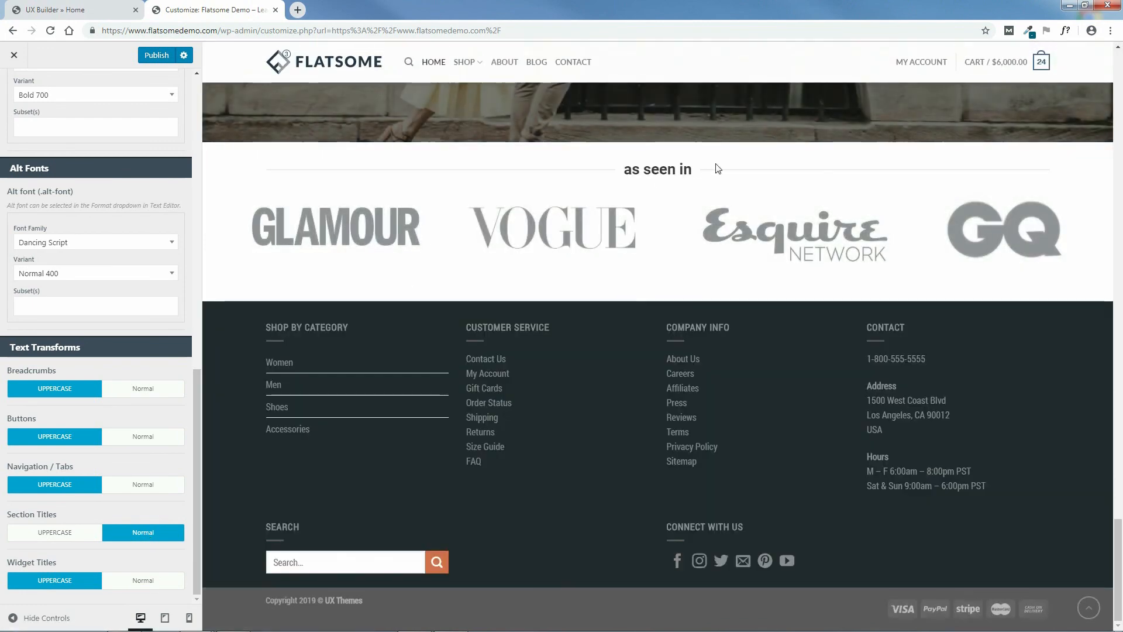
pyautogui.moveTo(1118, 565)
pyautogui.mouseDown()
pyautogui.moveTo(1120, 369)
pyautogui.moveTo(1119, 570)
pyautogui.mouseUp()
pyautogui.click(62, 533)
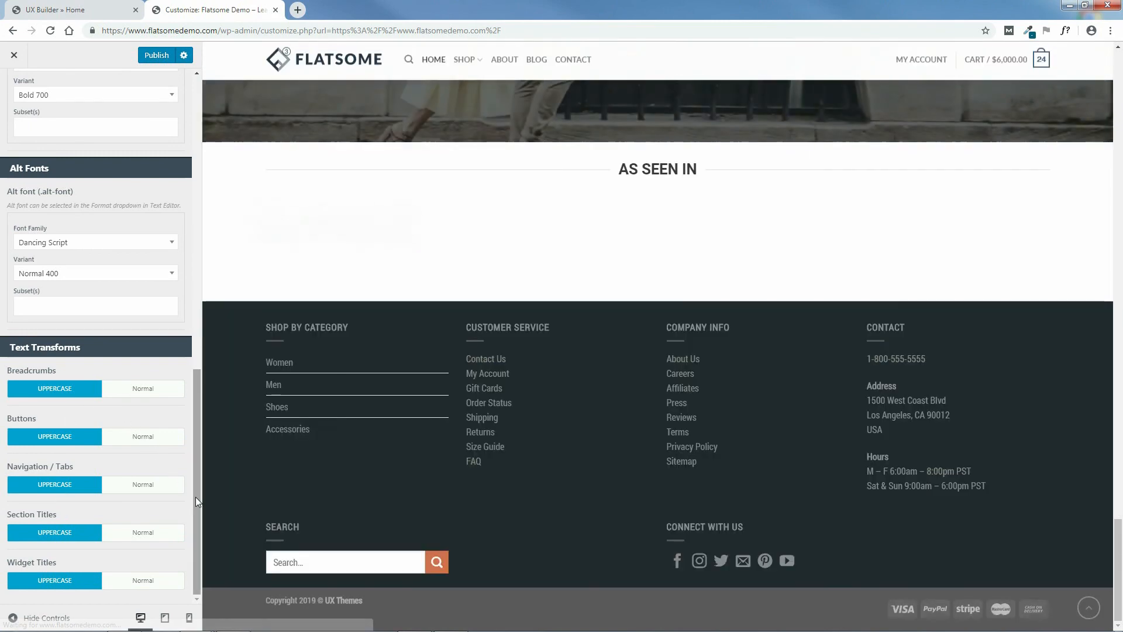
# Publish the typography changes and return to the Customizer's top level
pyautogui.moveTo(195, 497); pyautogui.dragTo(170, 154)
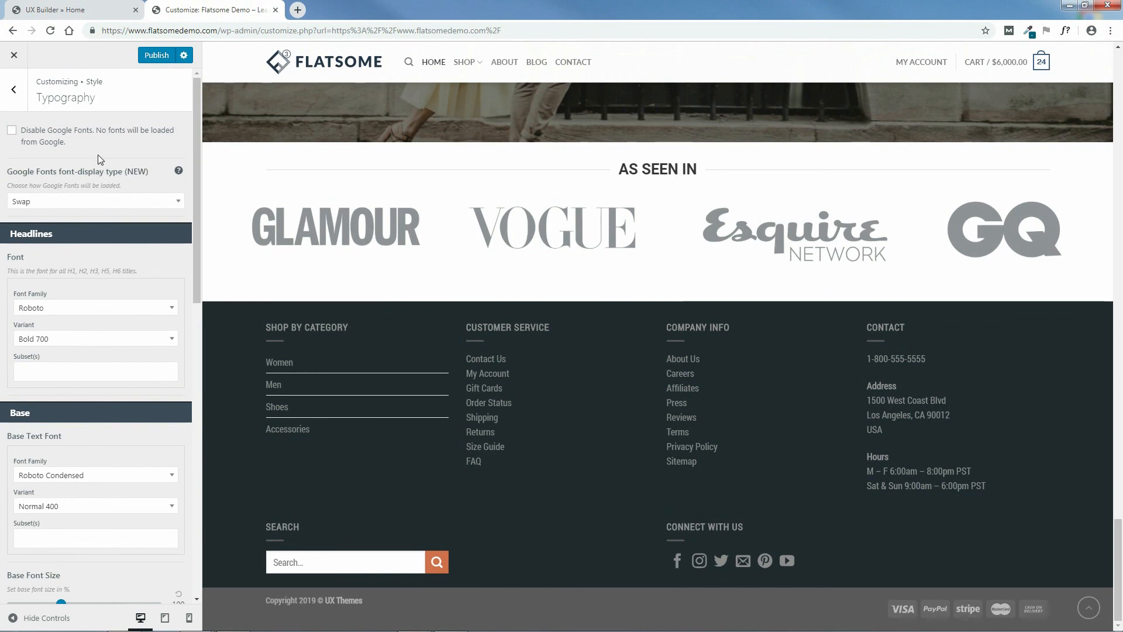
pyautogui.click(16, 90)
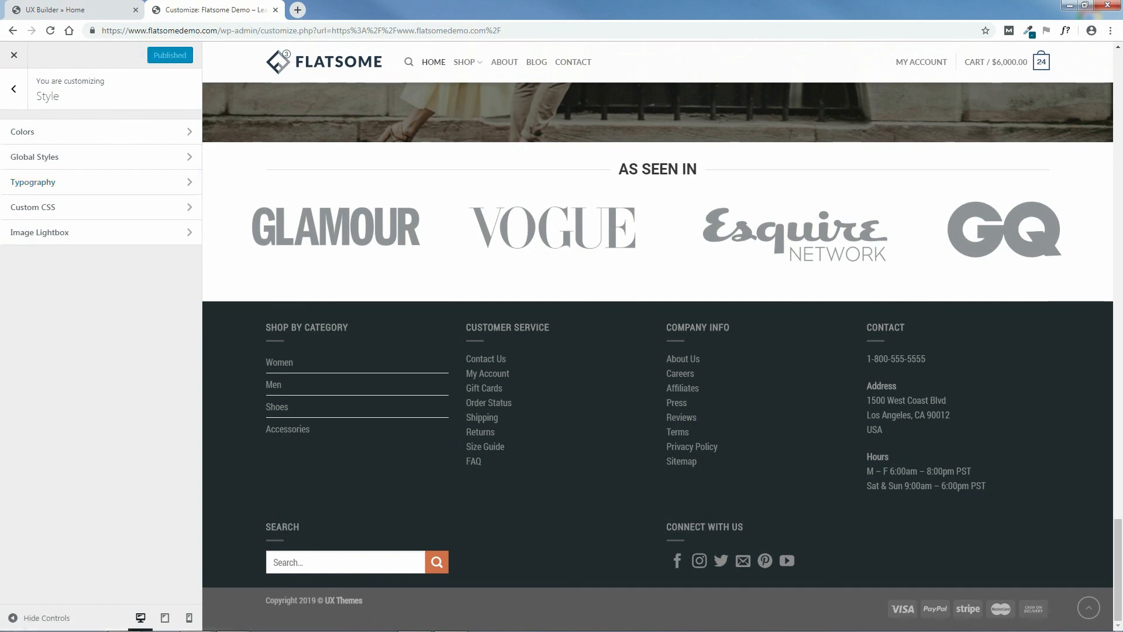
pyautogui.click(15, 93)
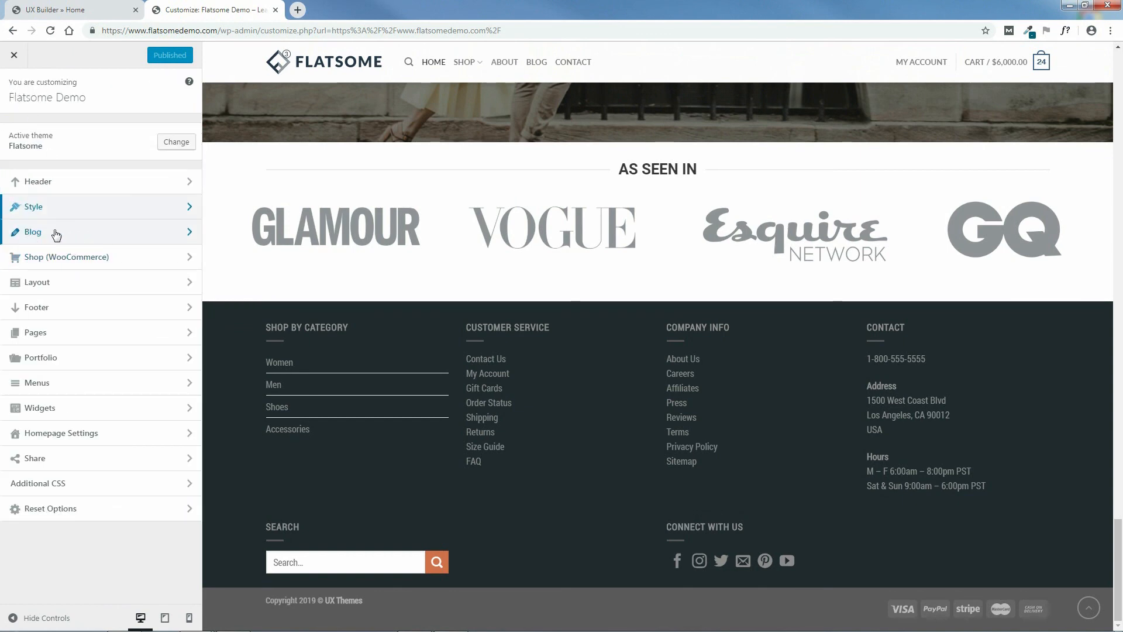
# Open the Blog Layout settings in the Blog section and load the site's Blog page in the preview
pyautogui.click(82, 234)
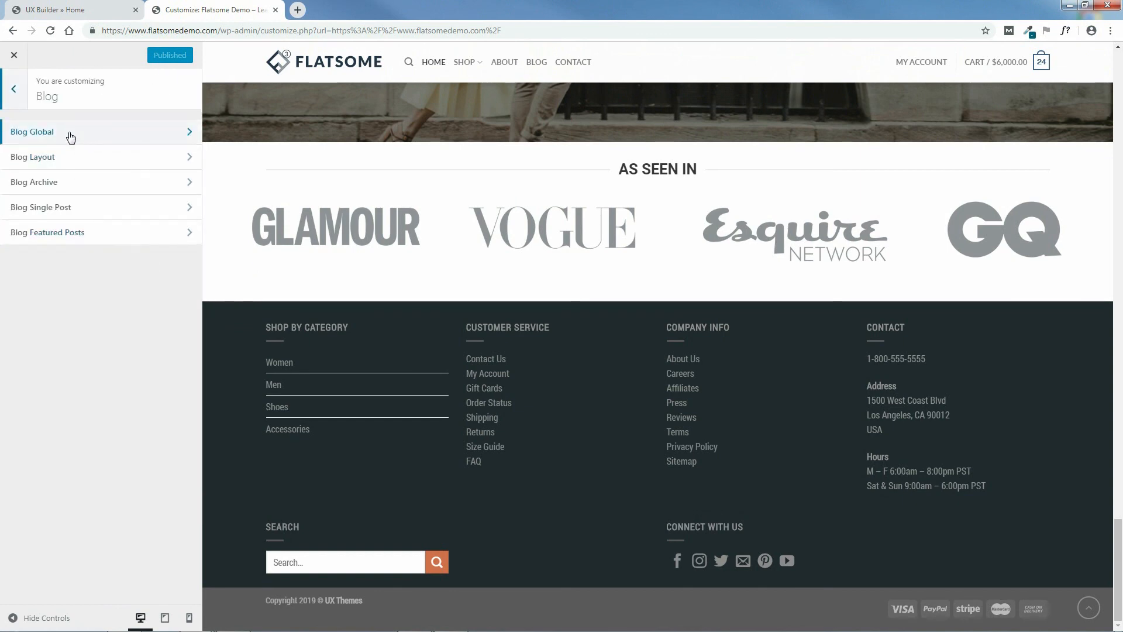
pyautogui.click(71, 157)
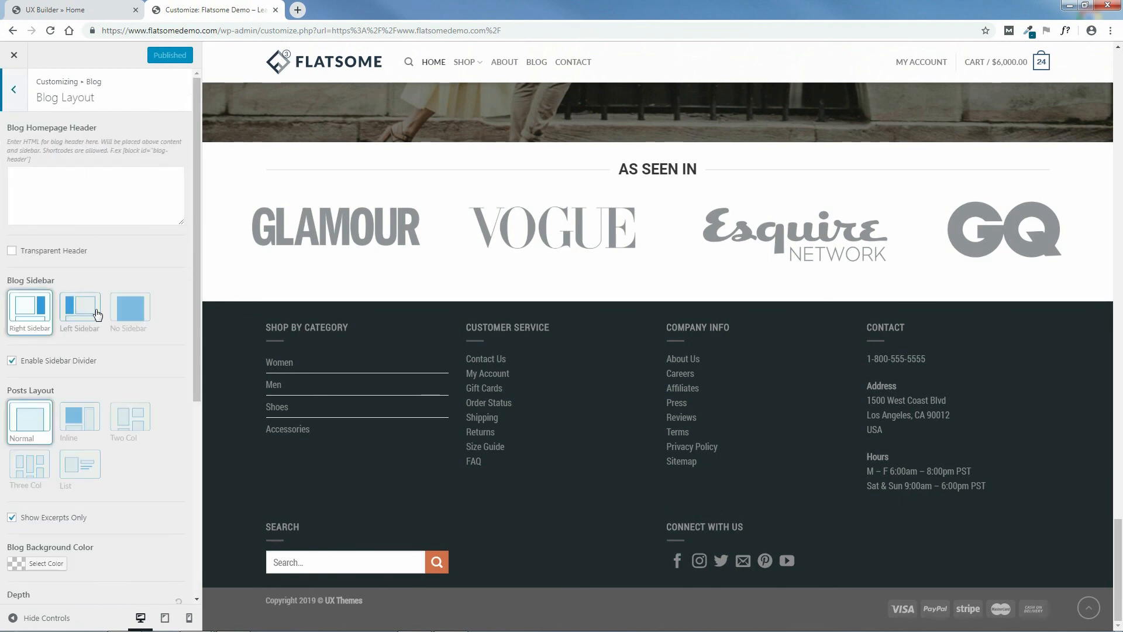
pyautogui.moveTo(195, 273); pyautogui.dragTo(208, 366)
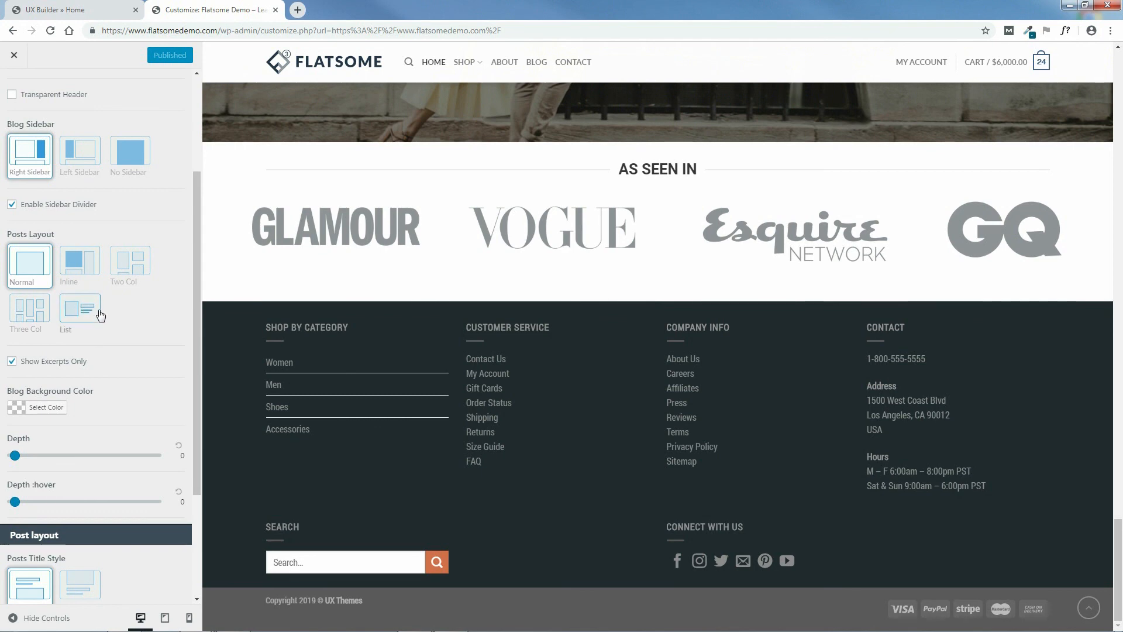
pyautogui.click(542, 65)
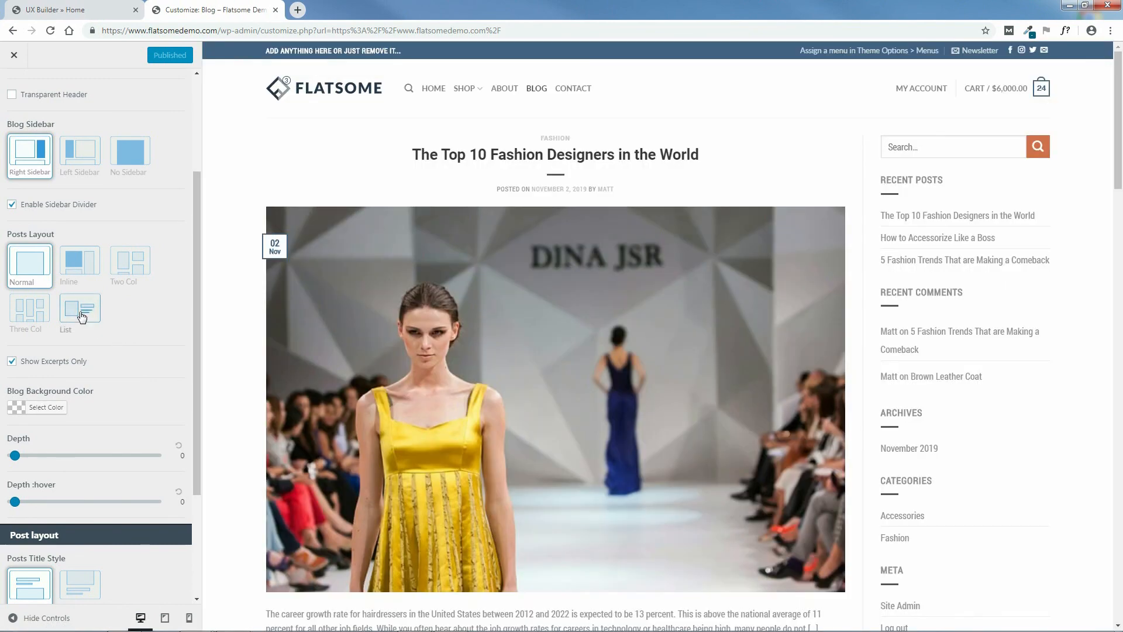
# Try the List, Three Col, Two Col and Inline Posts Layouts on the blog page and switch back to Normal
pyautogui.click(81, 315)
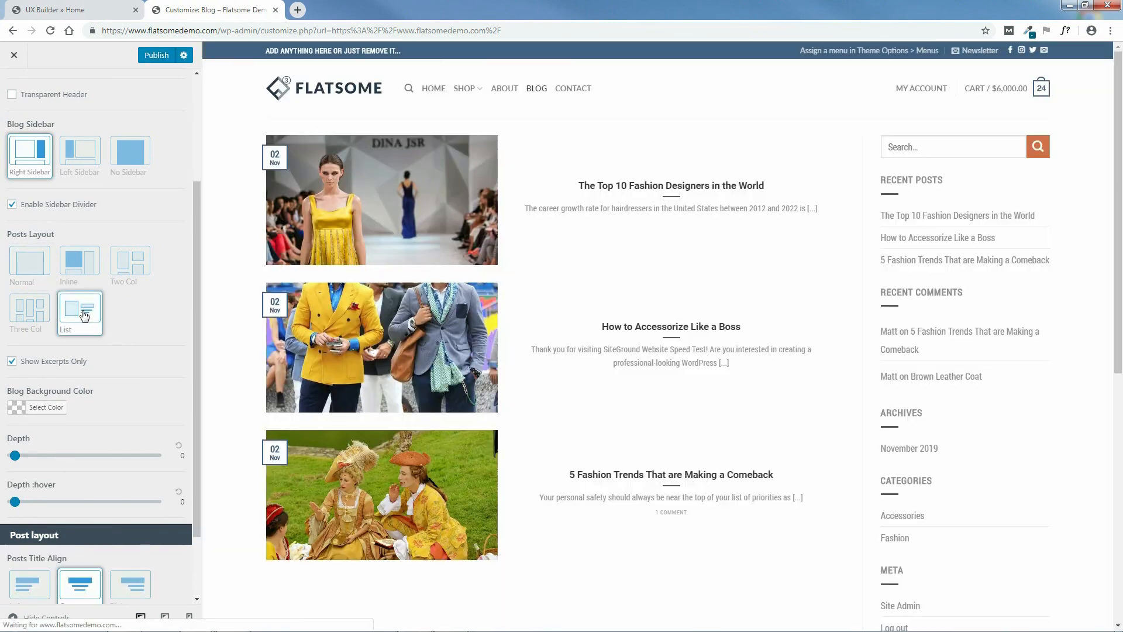
pyautogui.click(32, 315)
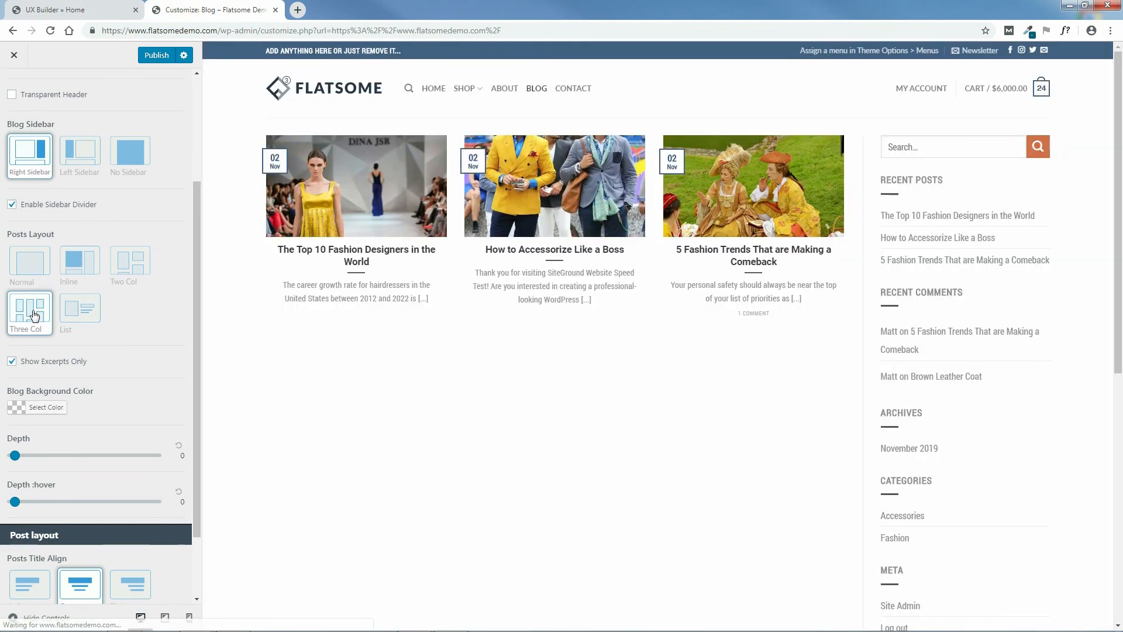
pyautogui.click(129, 271)
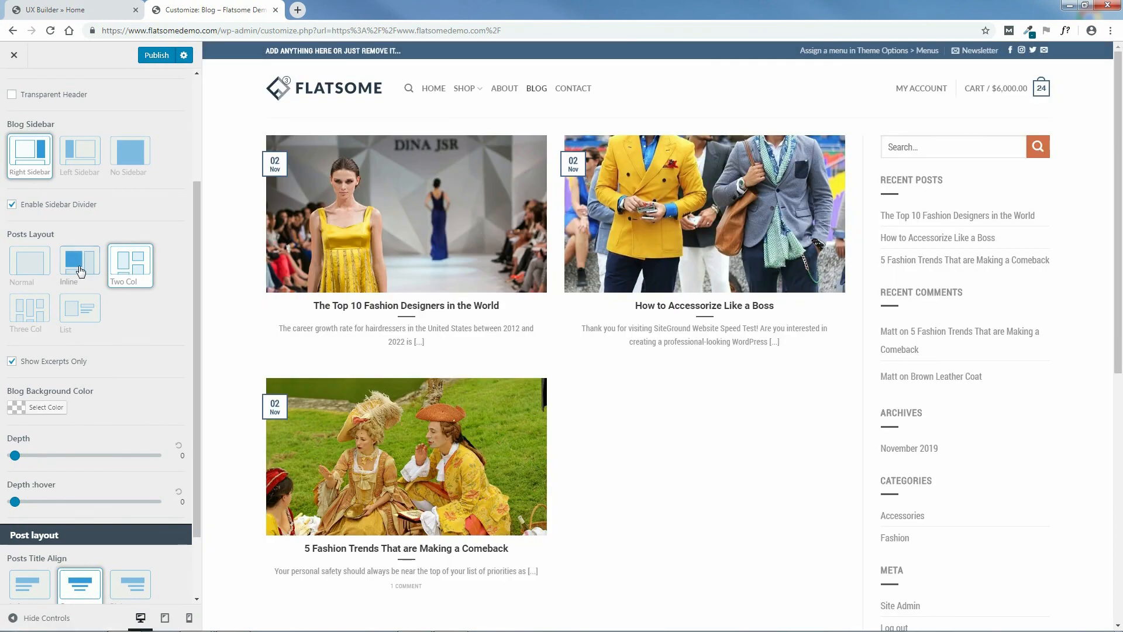
pyautogui.click(83, 265)
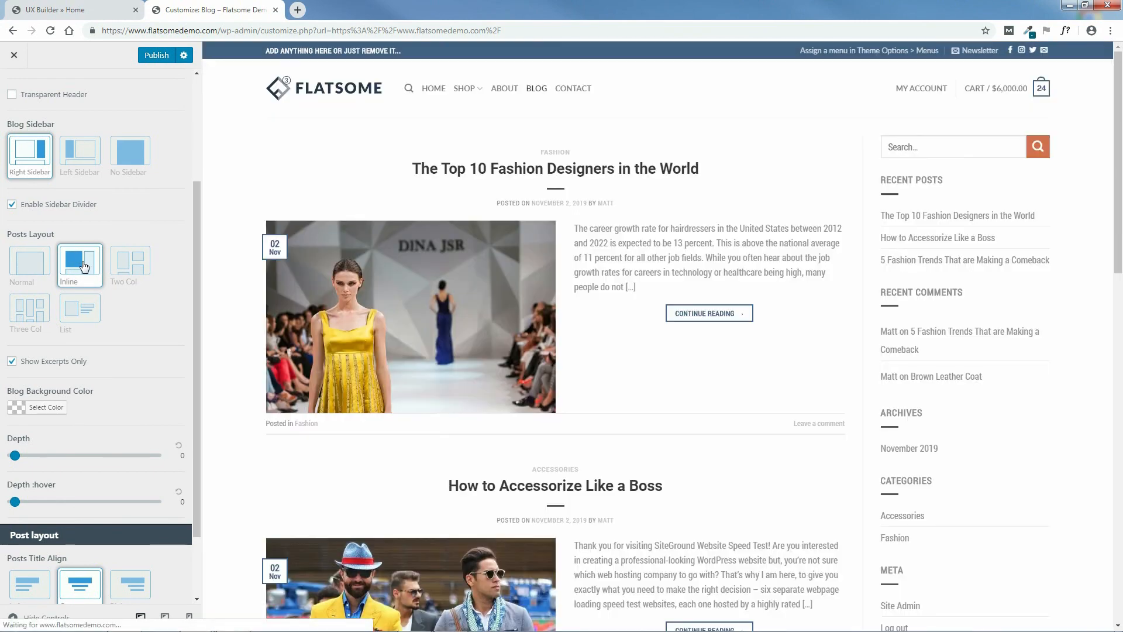
pyautogui.moveTo(1118, 235); pyautogui.dragTo(1108, 201)
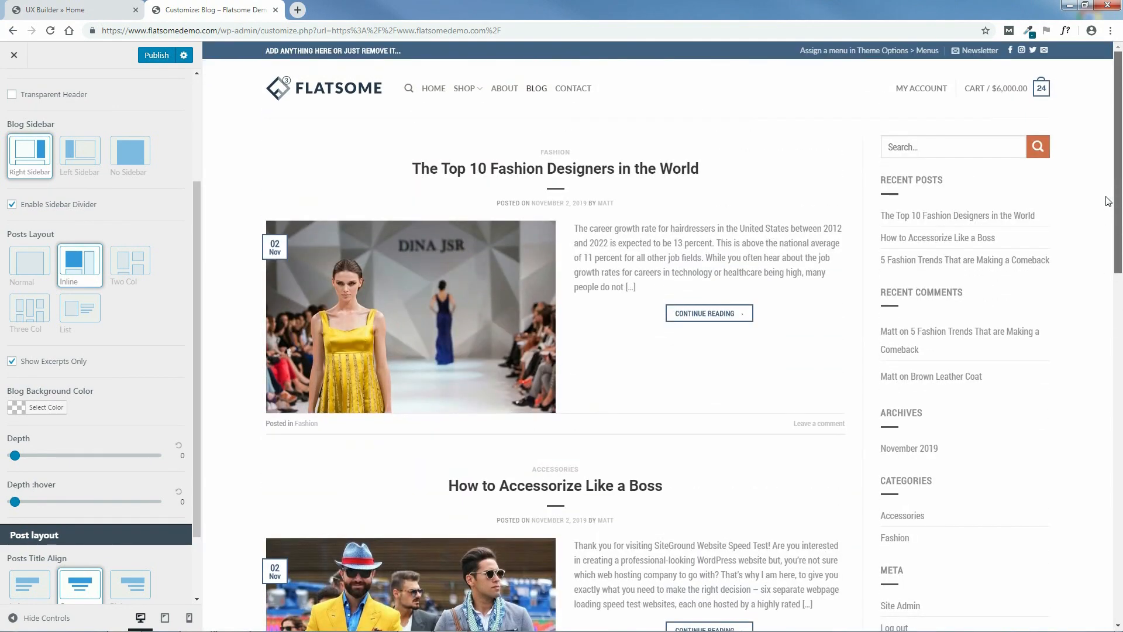
pyautogui.click(28, 267)
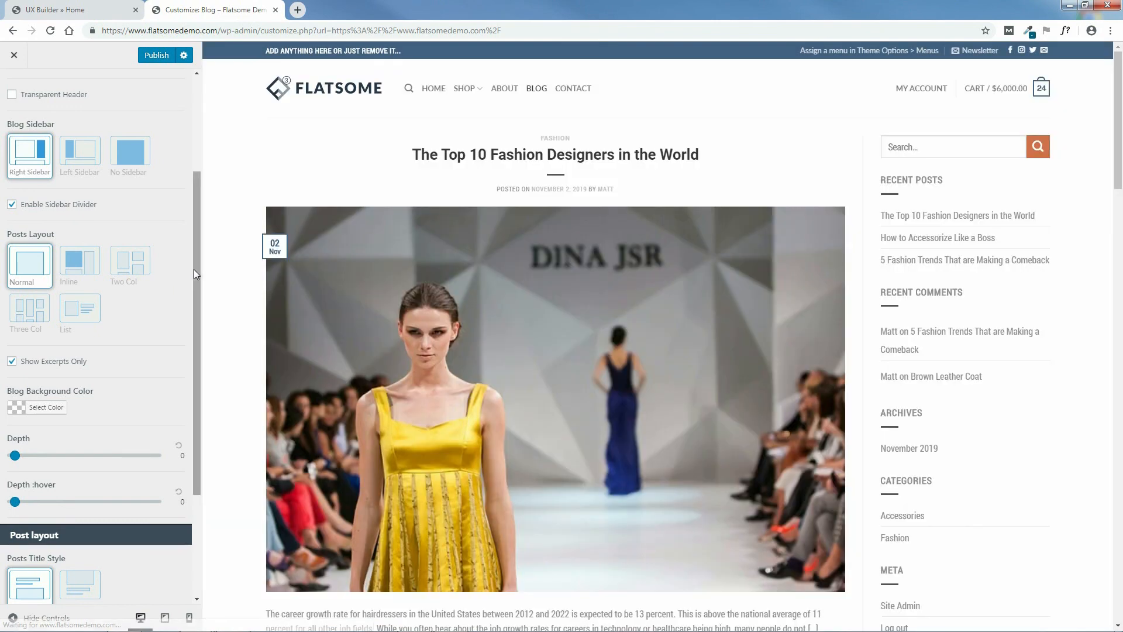
# Try the Bottom Posts Title Style, check it on the blog posts, and switch back to Top
pyautogui.moveTo(195, 262); pyautogui.dragTo(213, 370)
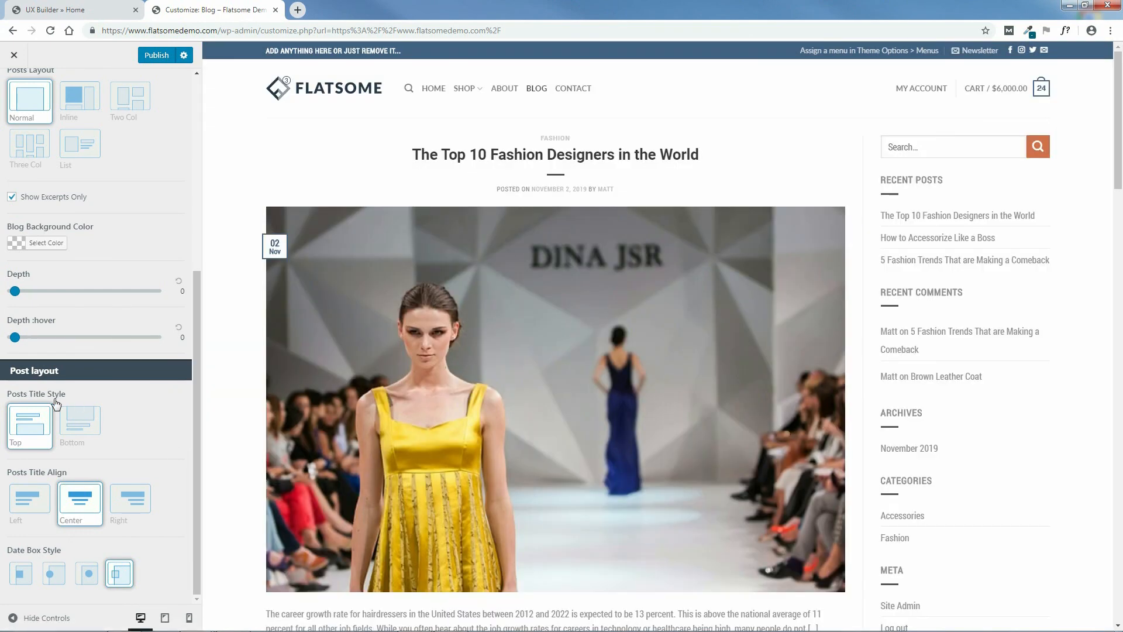
pyautogui.click(78, 426)
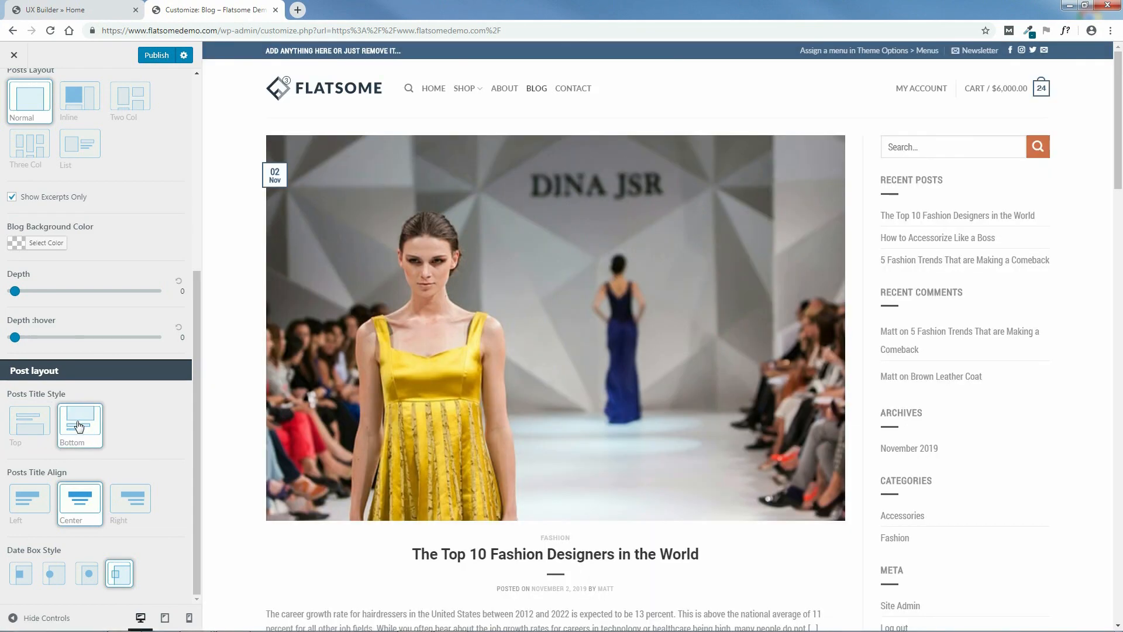
pyautogui.moveTo(1121, 146); pyautogui.dragTo(1122, 272)
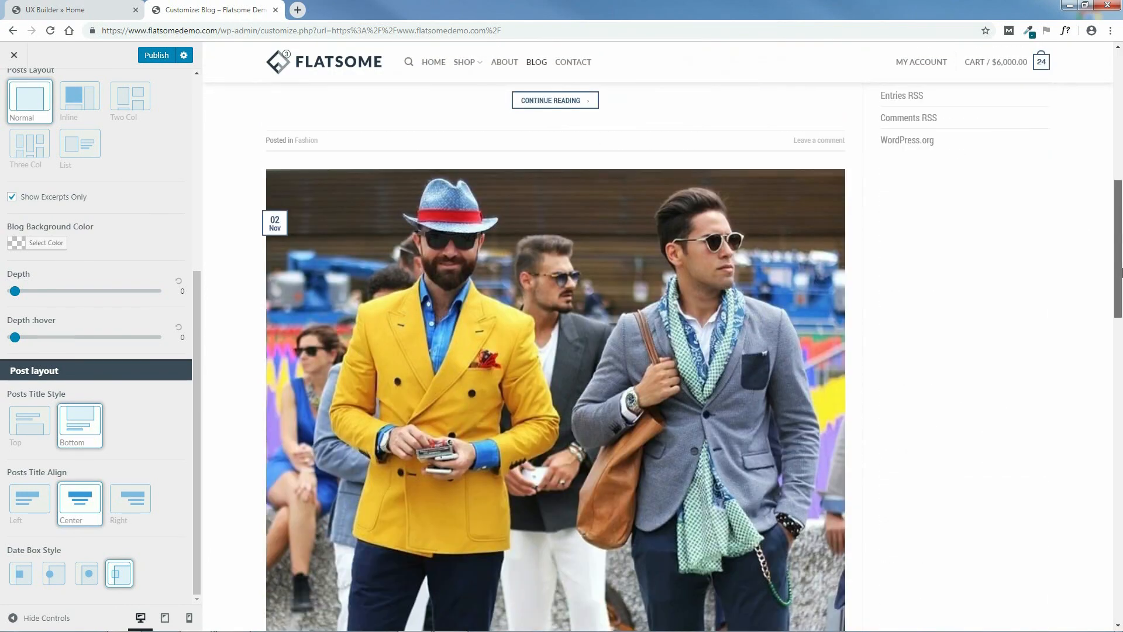
pyautogui.click(25, 429)
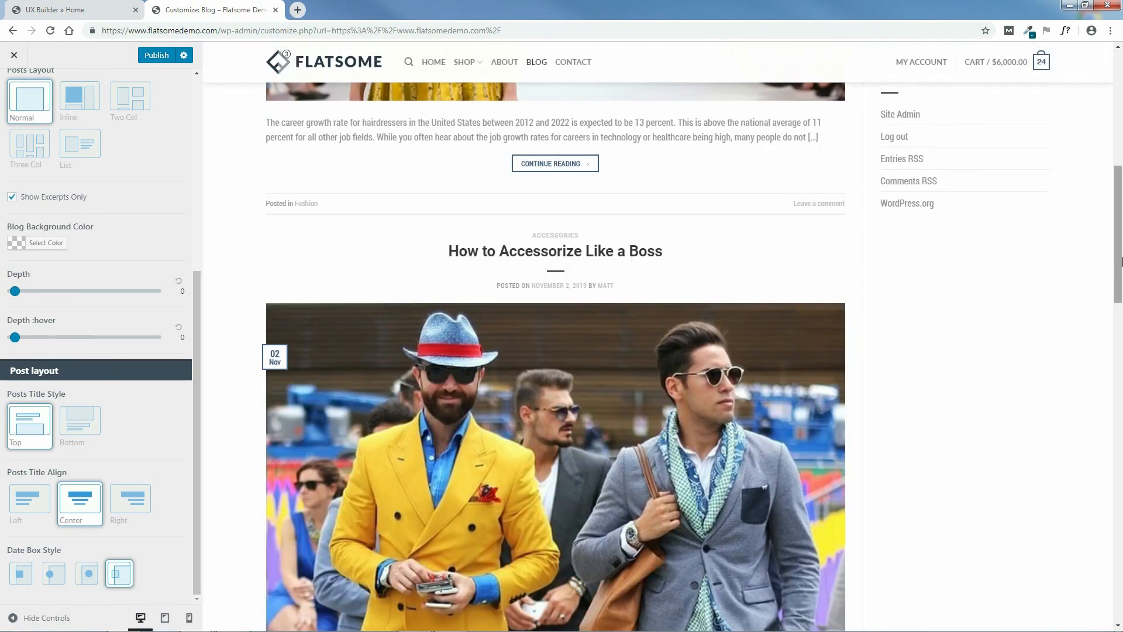
pyautogui.moveTo(1119, 238); pyautogui.dragTo(1120, 122)
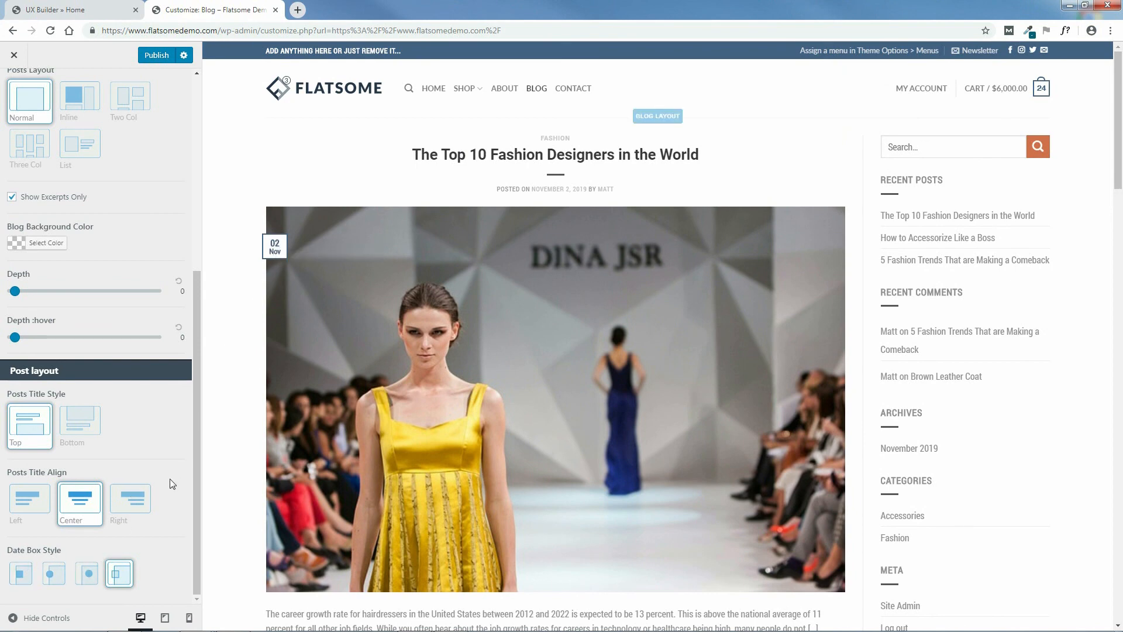
# Try the filled circle and filled square Date Box Styles and switch back to the outlined box
pyautogui.click(89, 576)
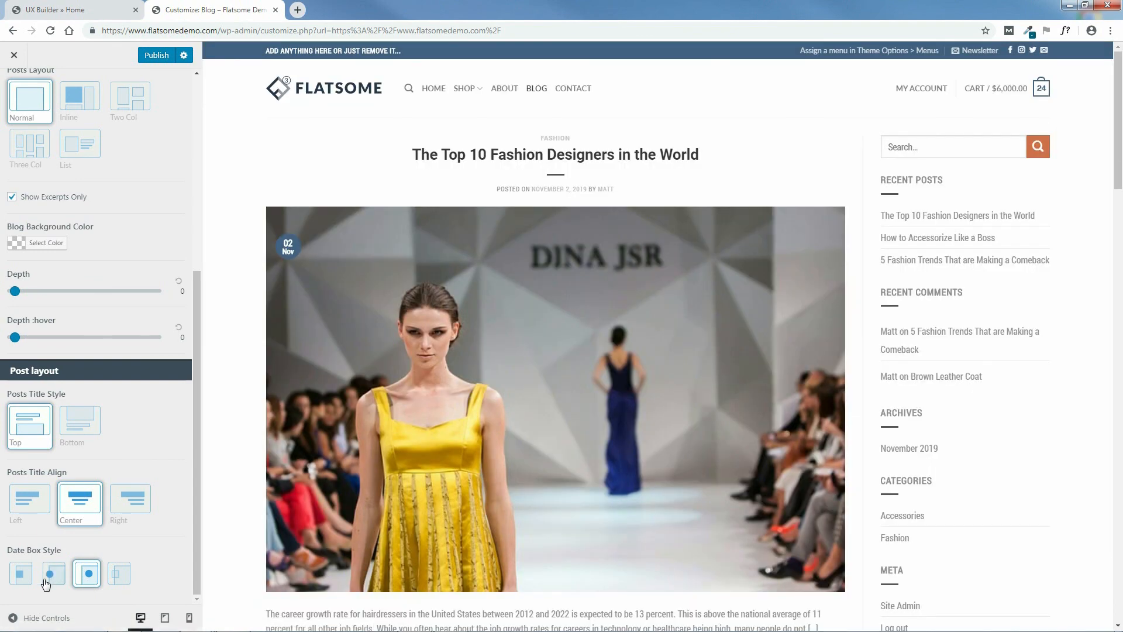
pyautogui.click(21, 574)
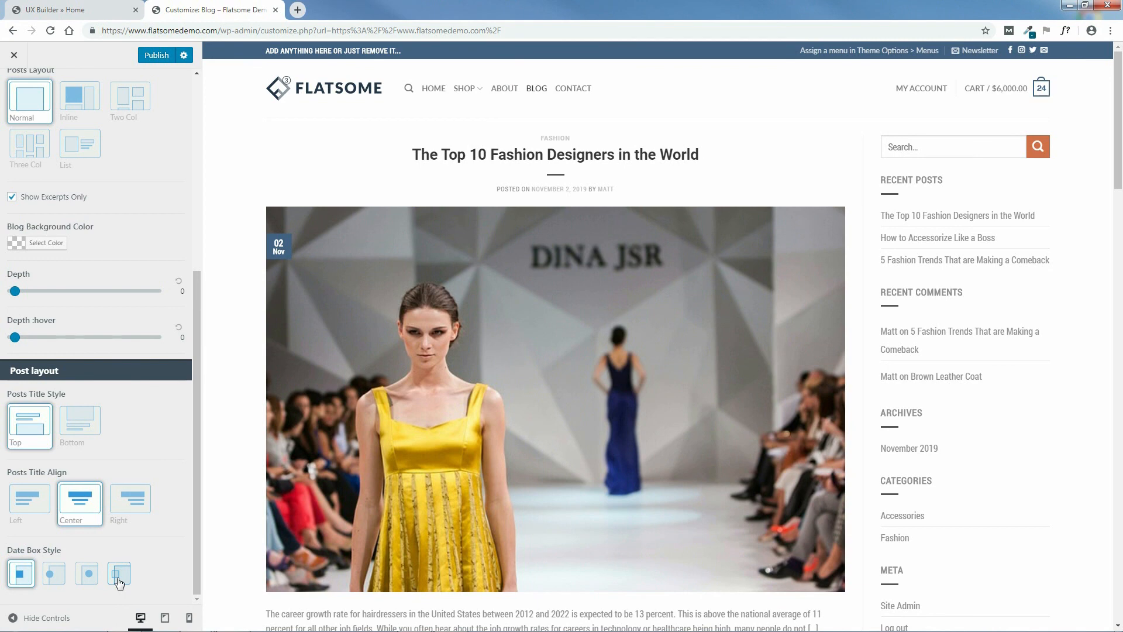
pyautogui.click(119, 576)
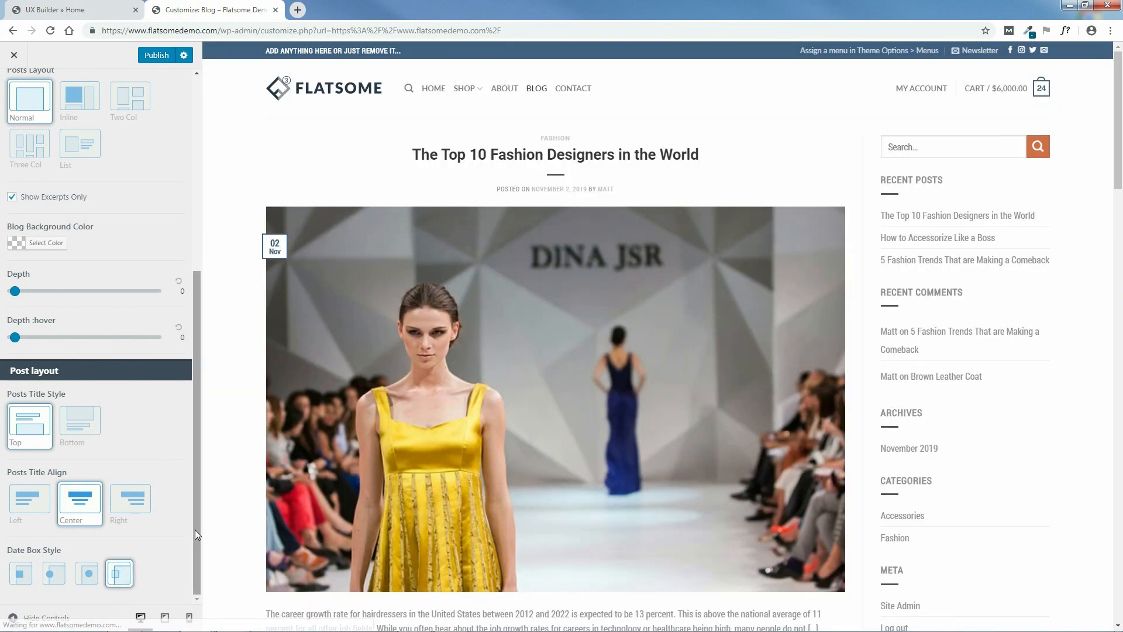
pyautogui.moveTo(198, 546); pyautogui.dragTo(183, 284)
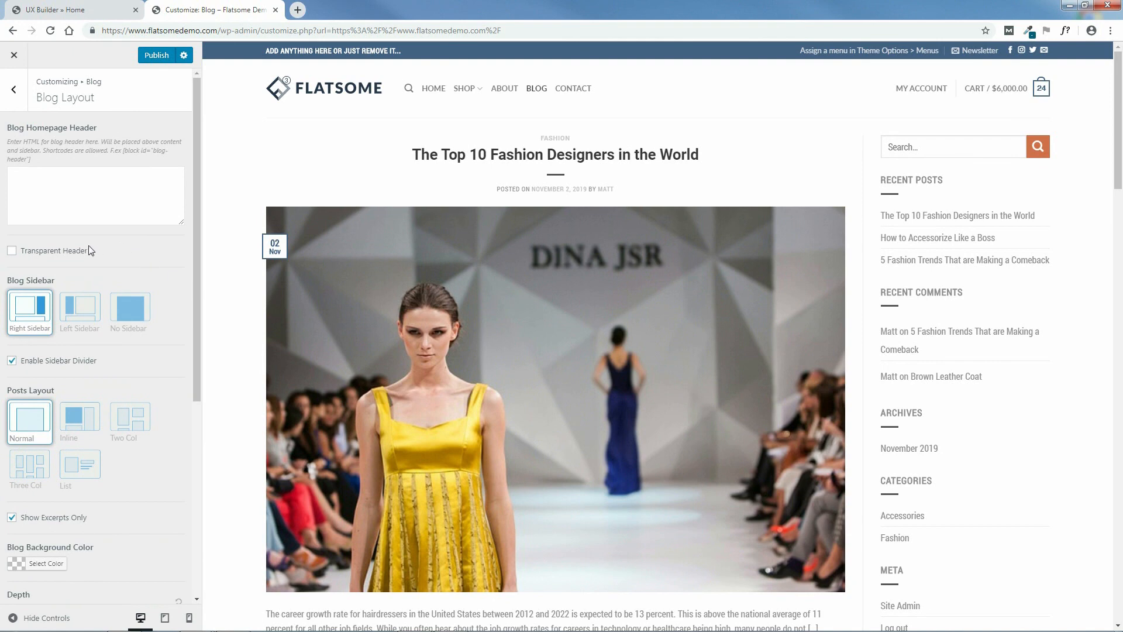
# Try the Transparent Header option on the blog page, turn it off again and leave the Blog section
pyautogui.click(16, 255)
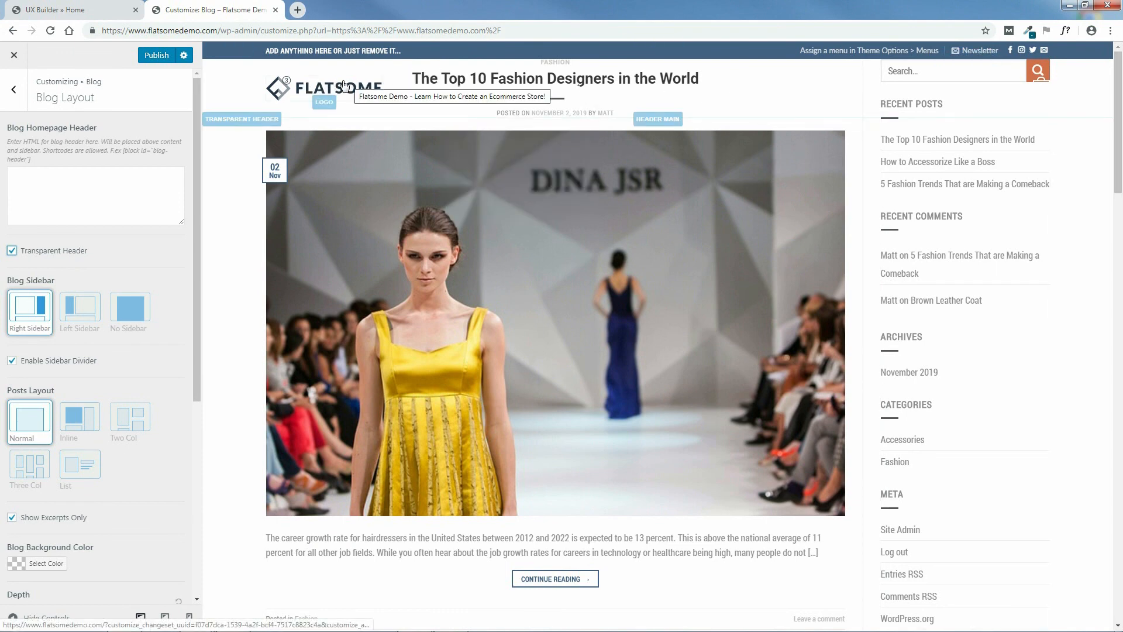
pyautogui.click(13, 251)
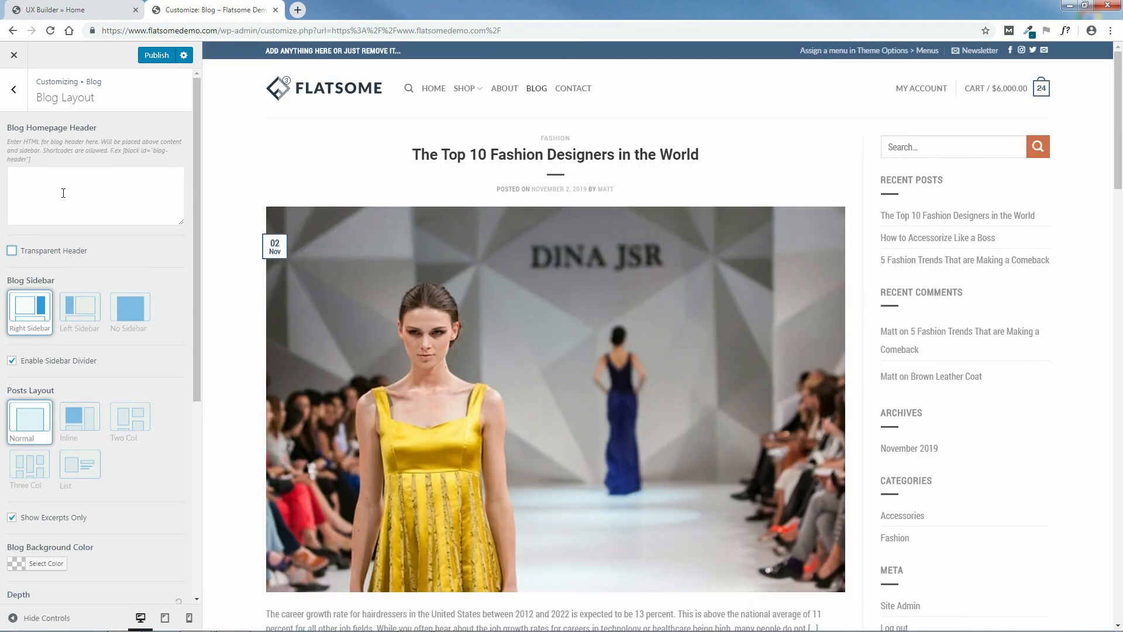
pyautogui.click(14, 92)
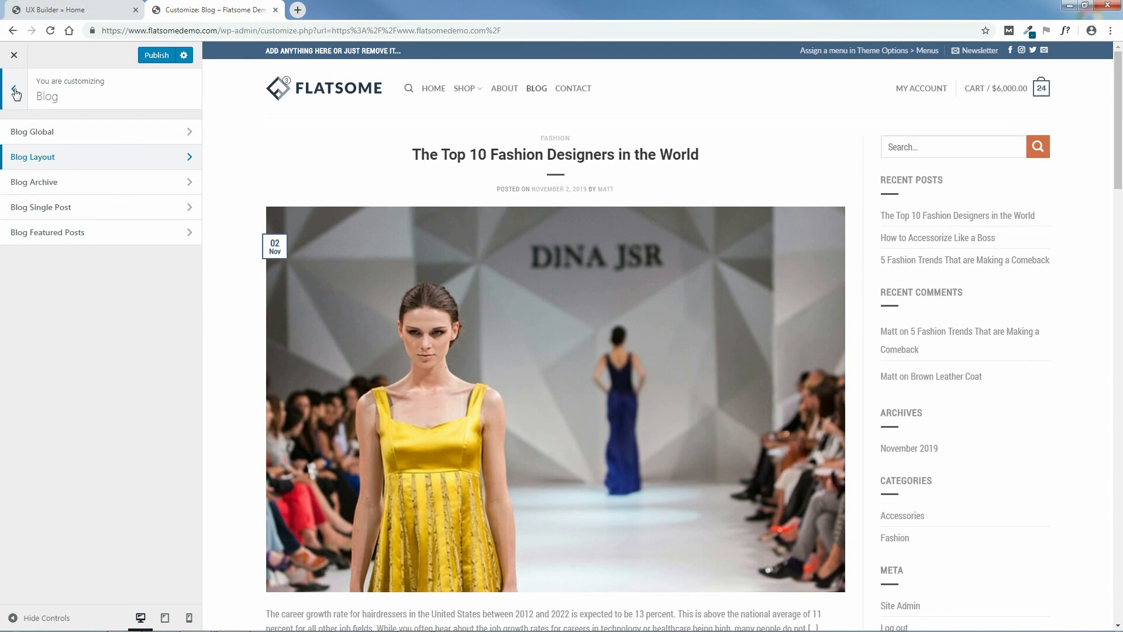
pyautogui.click(15, 92)
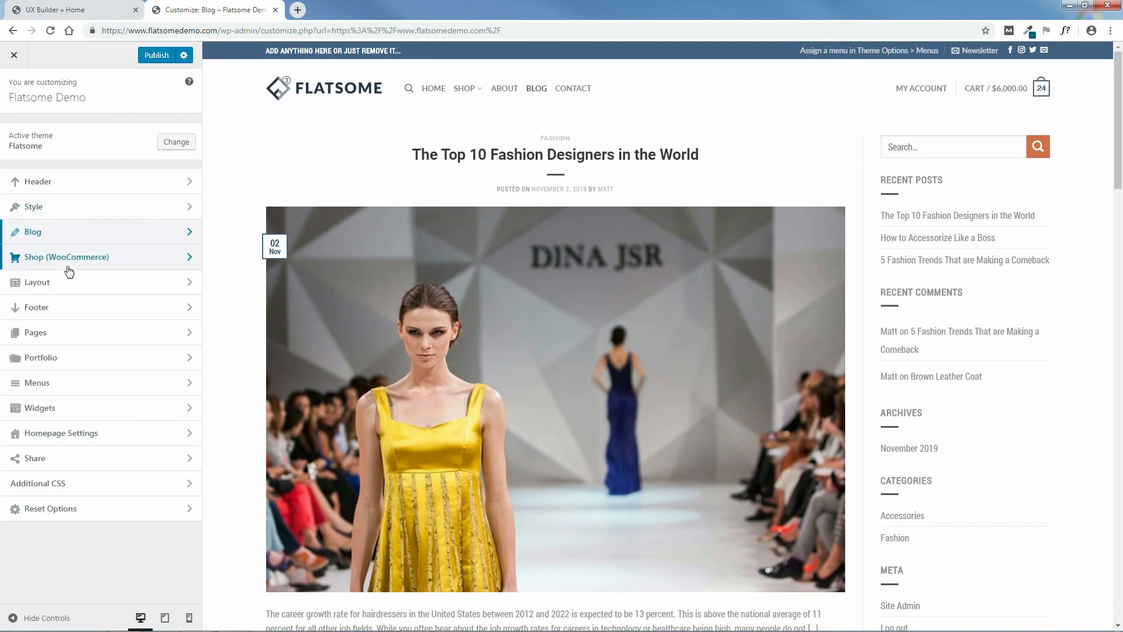
# Review the Pages settings, including the Default Page Template choices, and keep Container (Default)
pyautogui.click(74, 335)
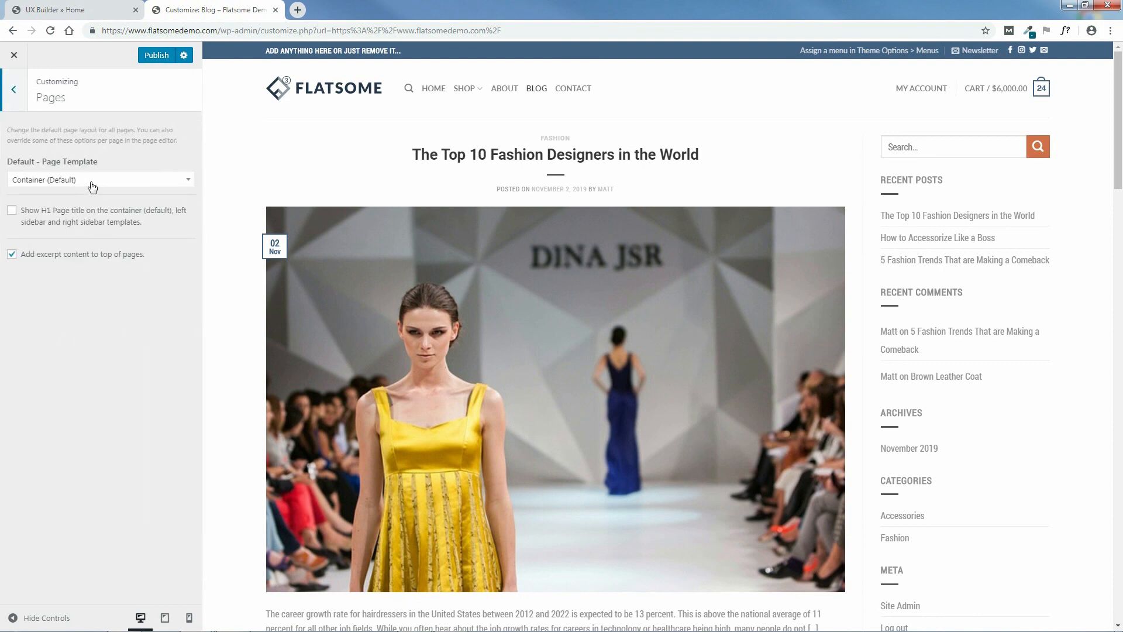
pyautogui.click(146, 181)
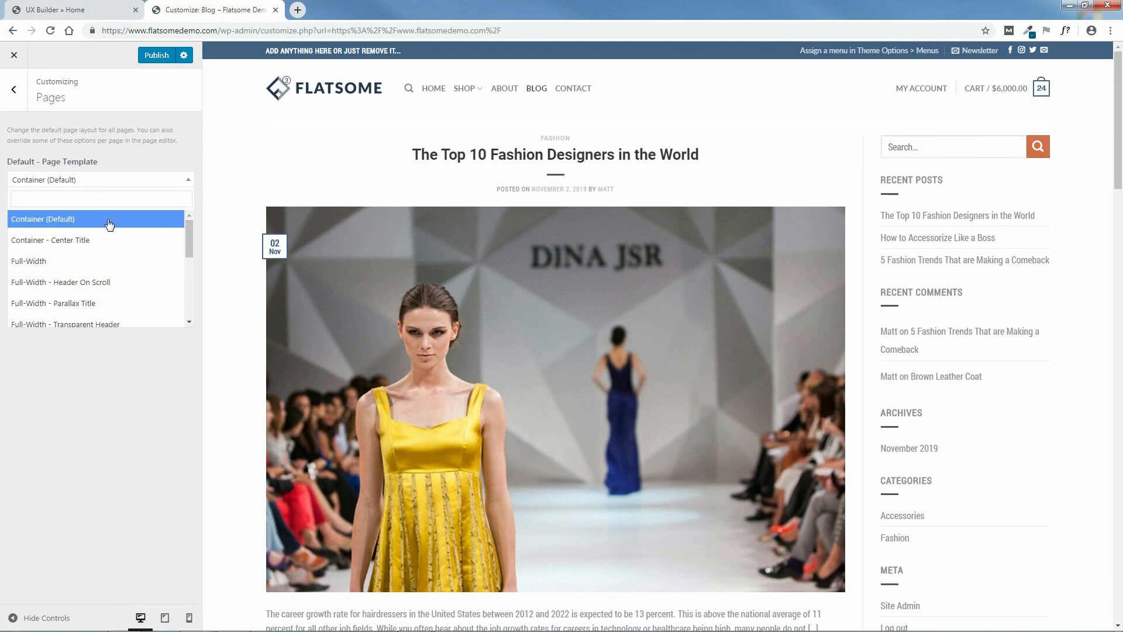
pyautogui.click(137, 162)
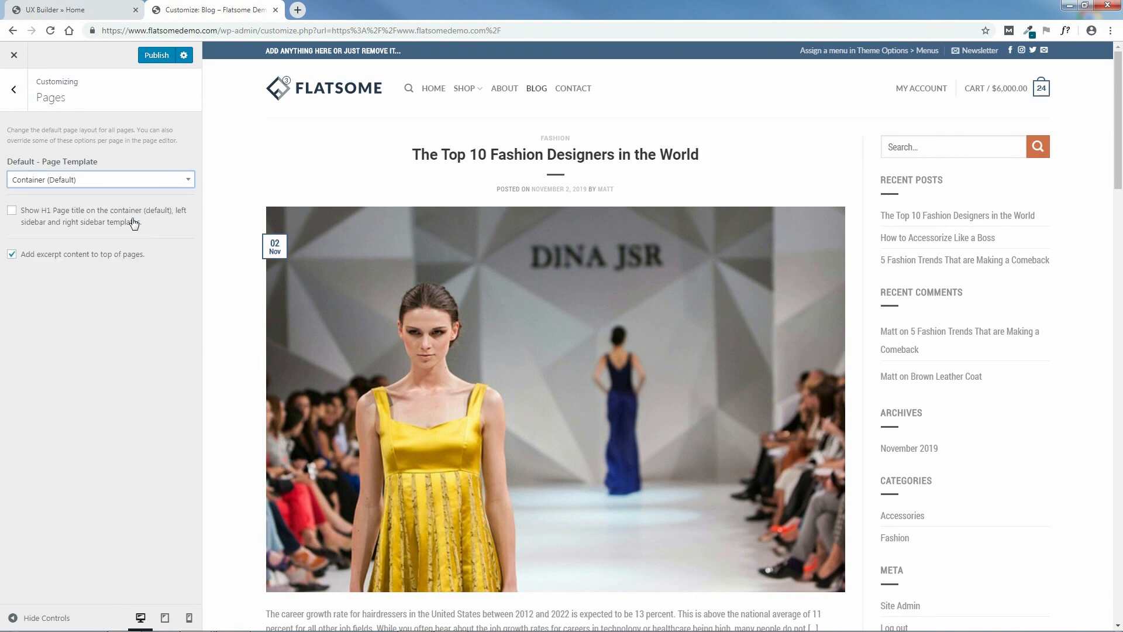
pyautogui.click(14, 88)
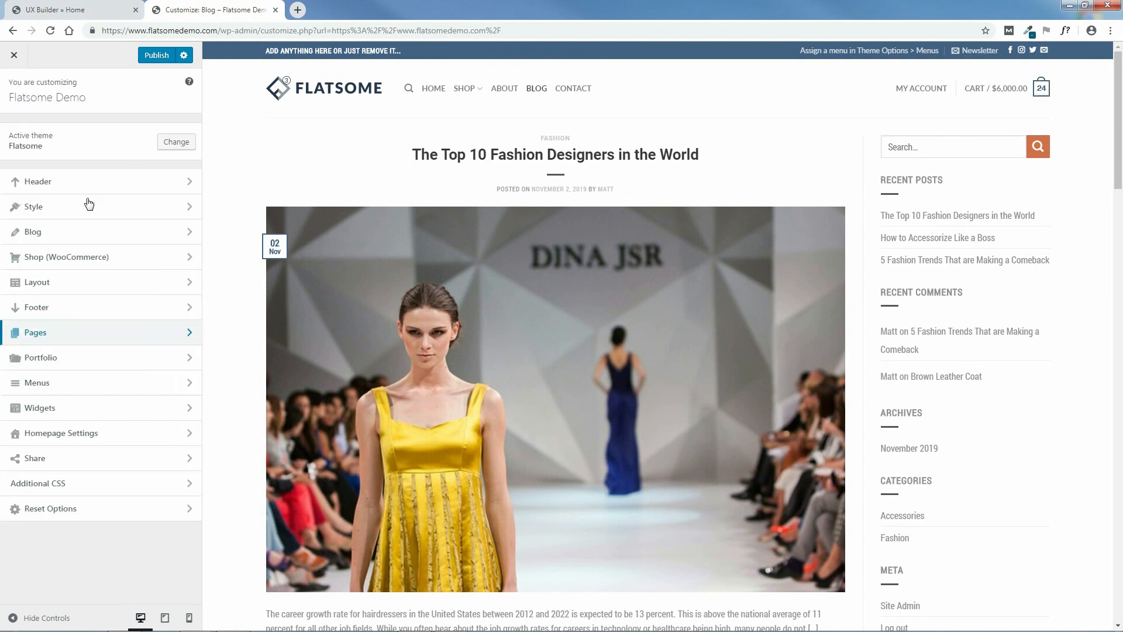
# Look through the Portfolio settings, from the Single Page layout and title options down to the Archive Page filter navigation styles
pyautogui.click(79, 364)
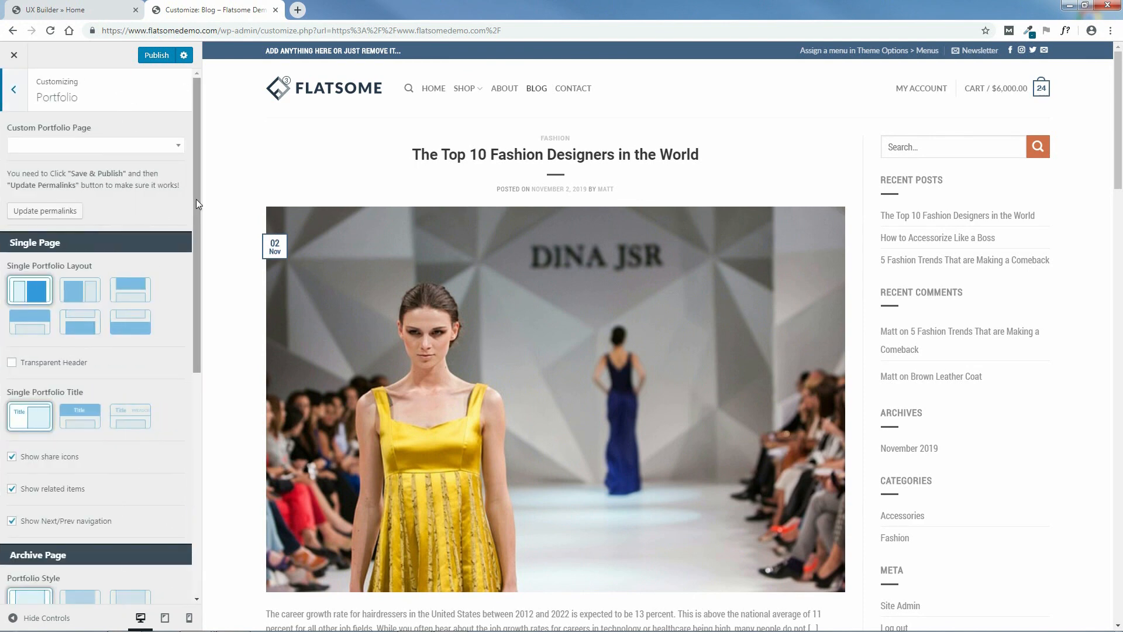
pyautogui.scroll(-1, 195, 257)
pyautogui.moveTo(204, 281); pyautogui.dragTo(206, 299)
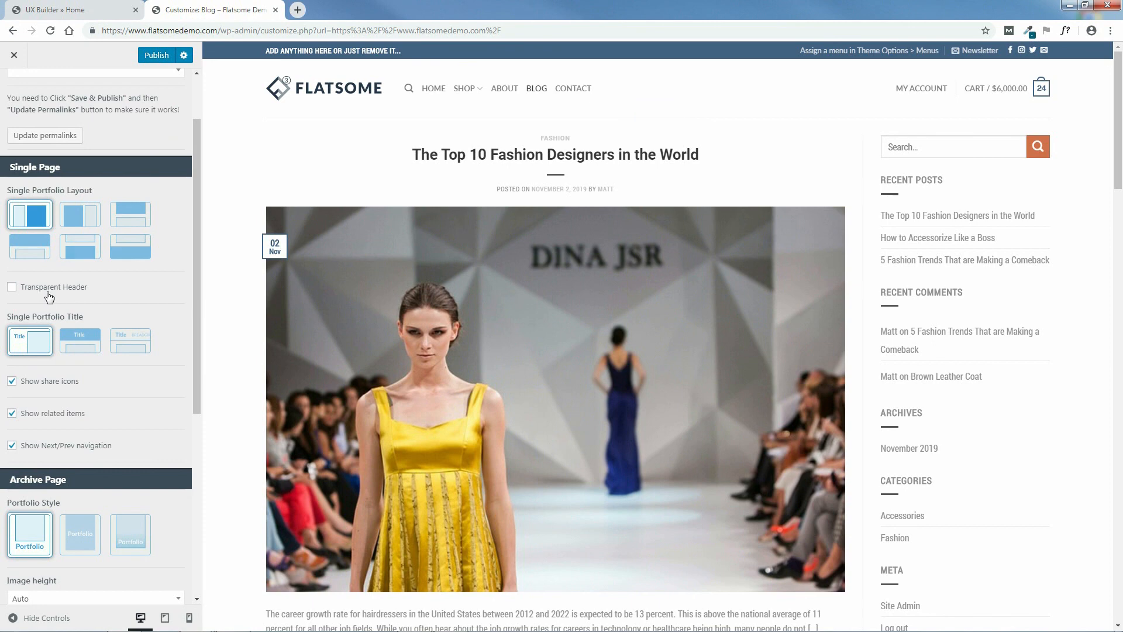
pyautogui.moveTo(198, 305); pyautogui.dragTo(205, 375)
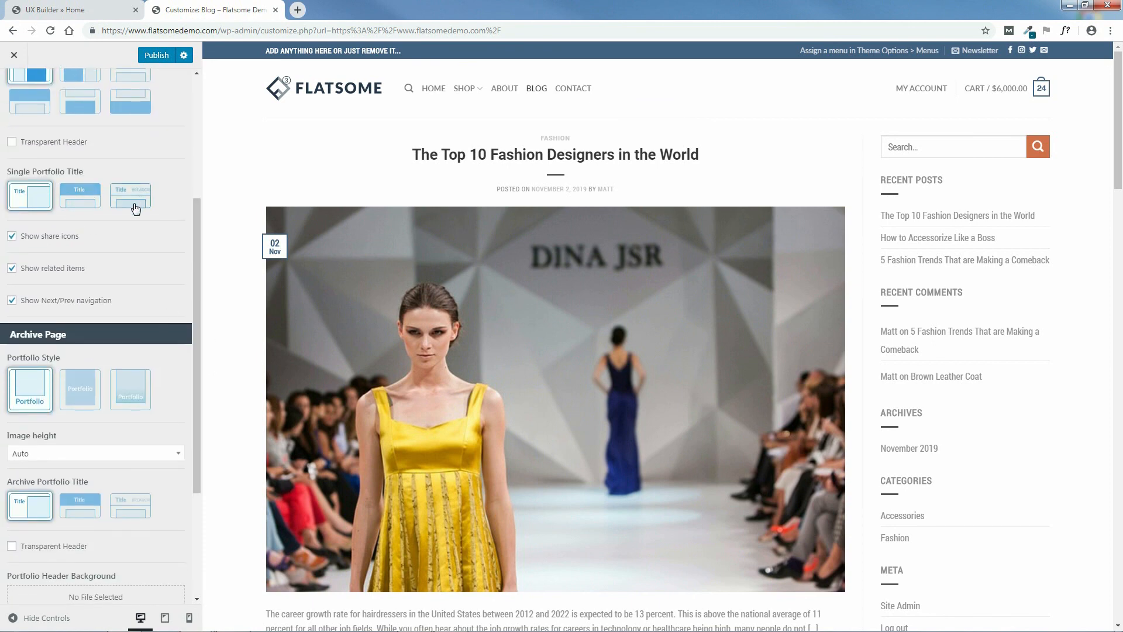
pyautogui.moveTo(197, 358); pyautogui.dragTo(213, 458)
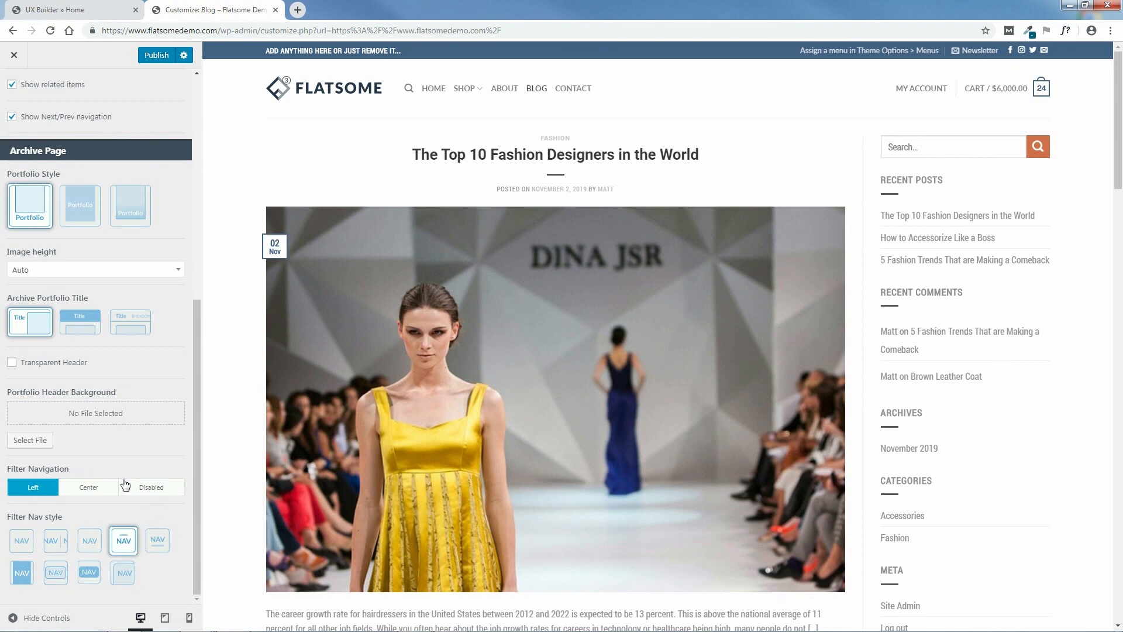
pyautogui.moveTo(195, 501); pyautogui.dragTo(179, 176)
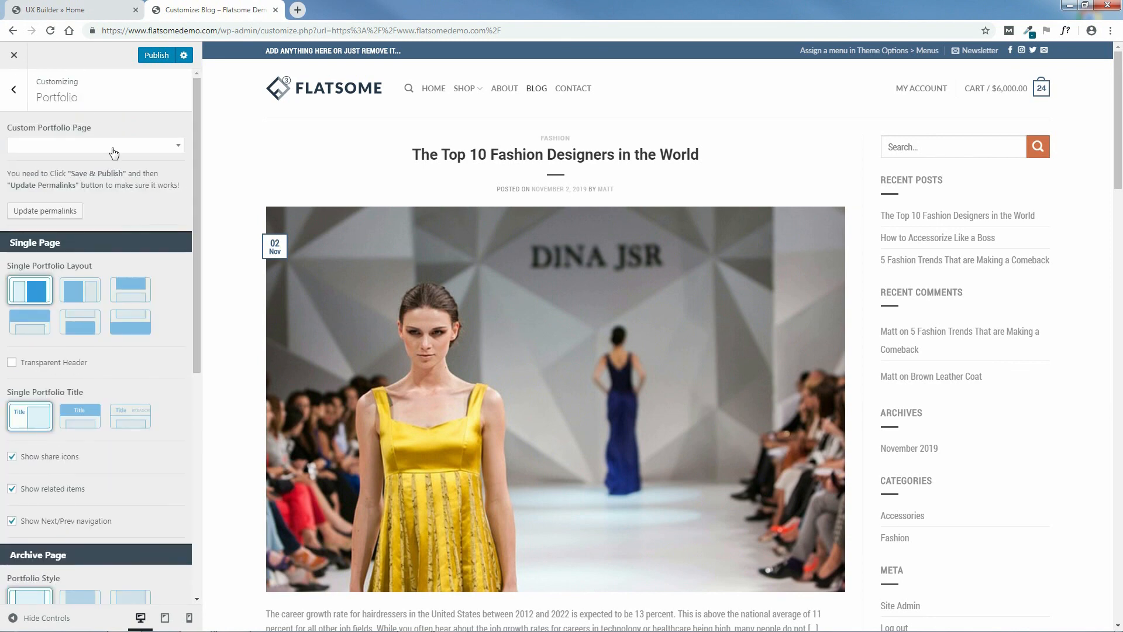
pyautogui.click(14, 89)
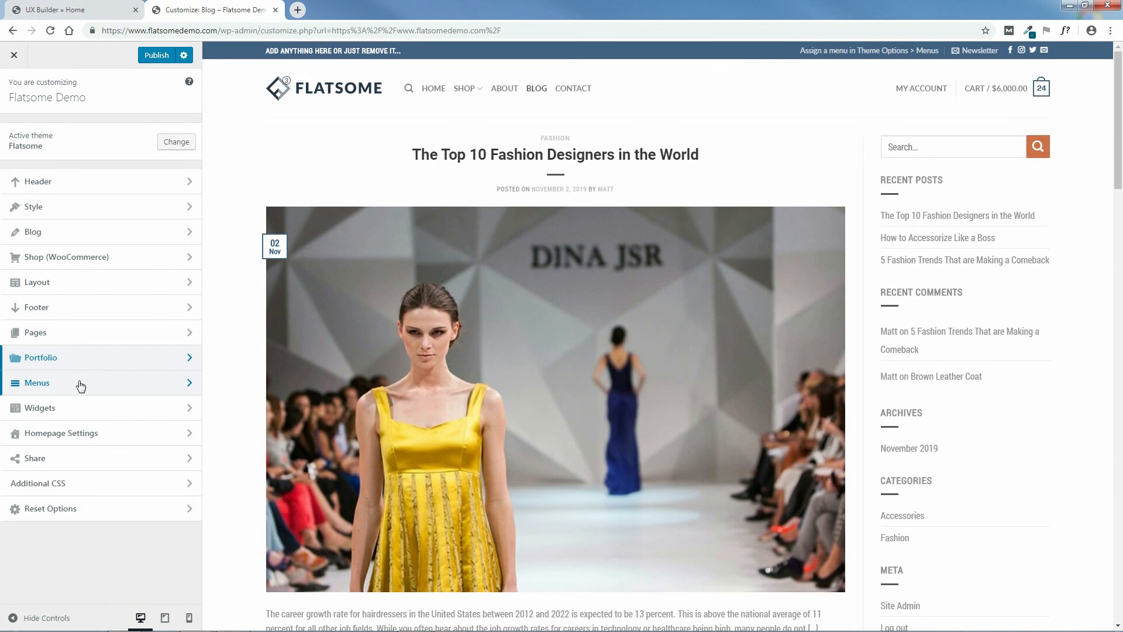
# Check the site's Menus section and the Homepage Settings
pyautogui.click(37, 383)
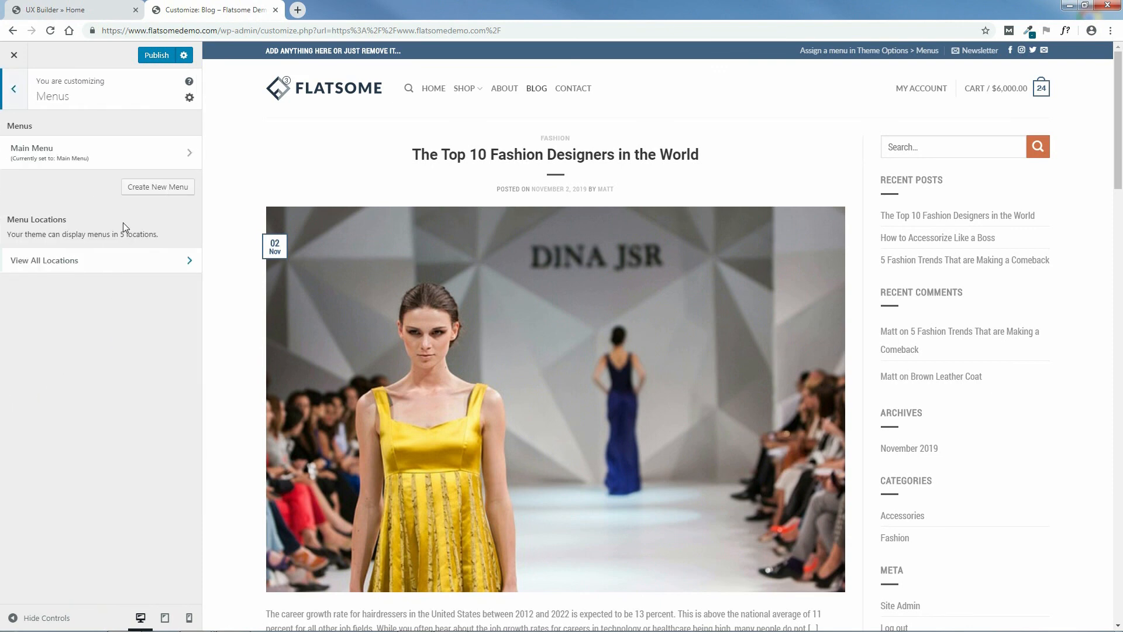
pyautogui.click(12, 94)
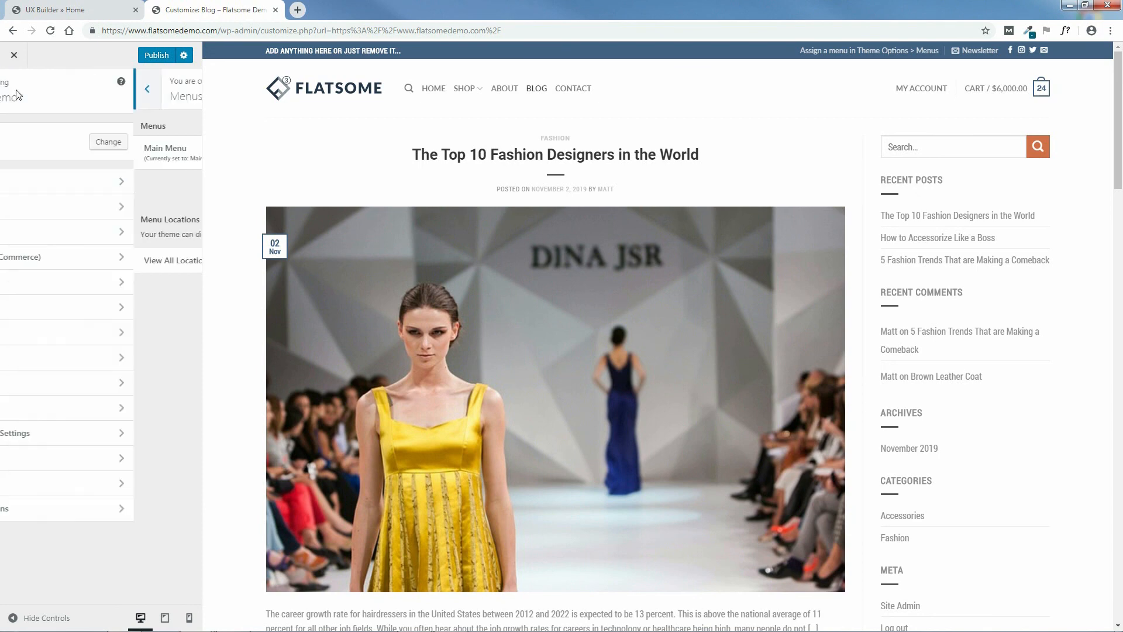
pyautogui.click(71, 435)
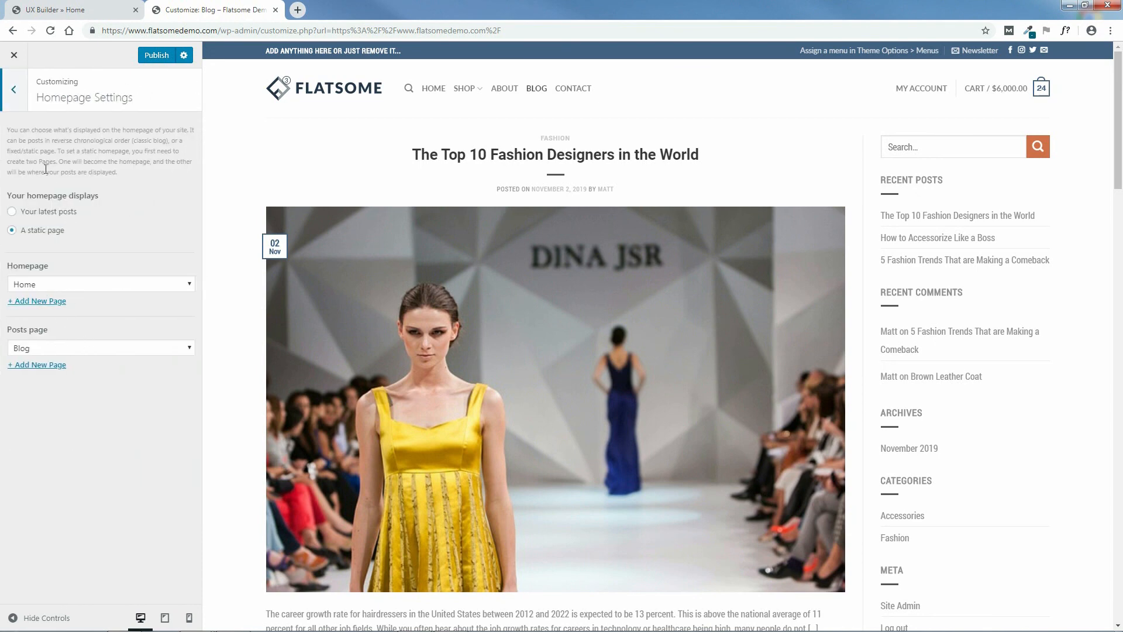
pyautogui.click(13, 91)
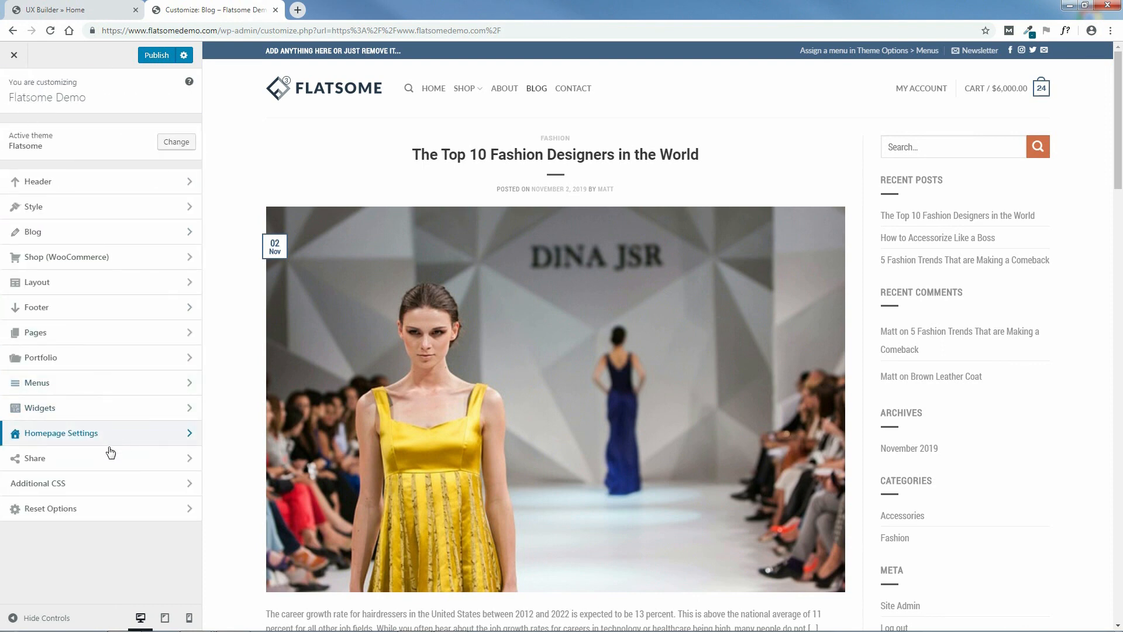
# Look at the Additional CSS editor and the list of Shop (WooCommerce) sections
pyautogui.click(100, 487)
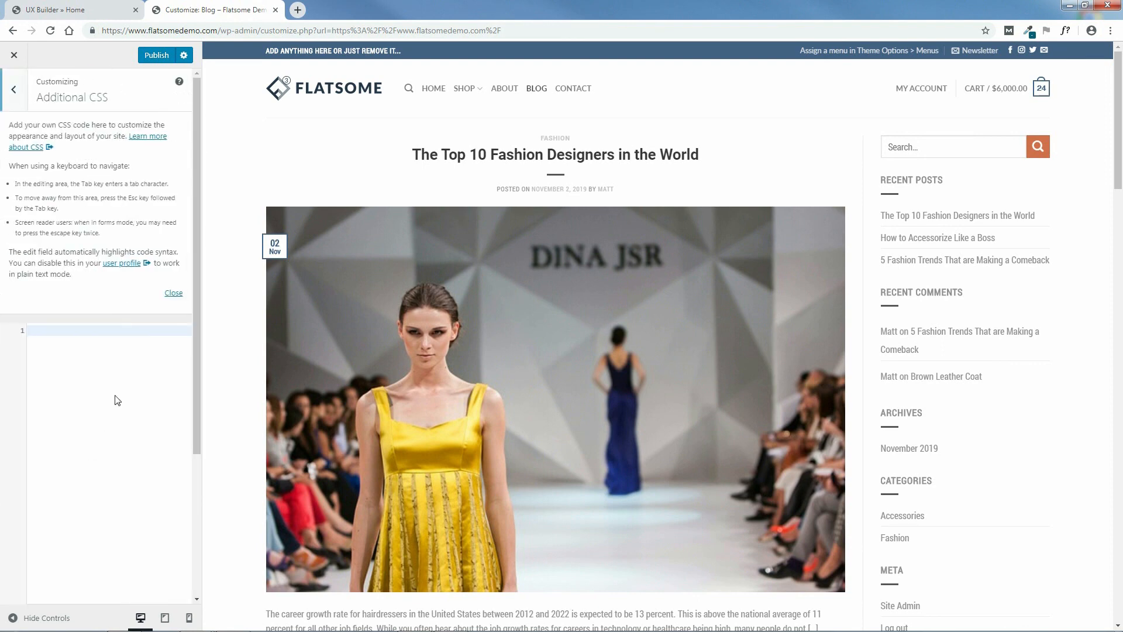
pyautogui.scroll(-1, 195, 378)
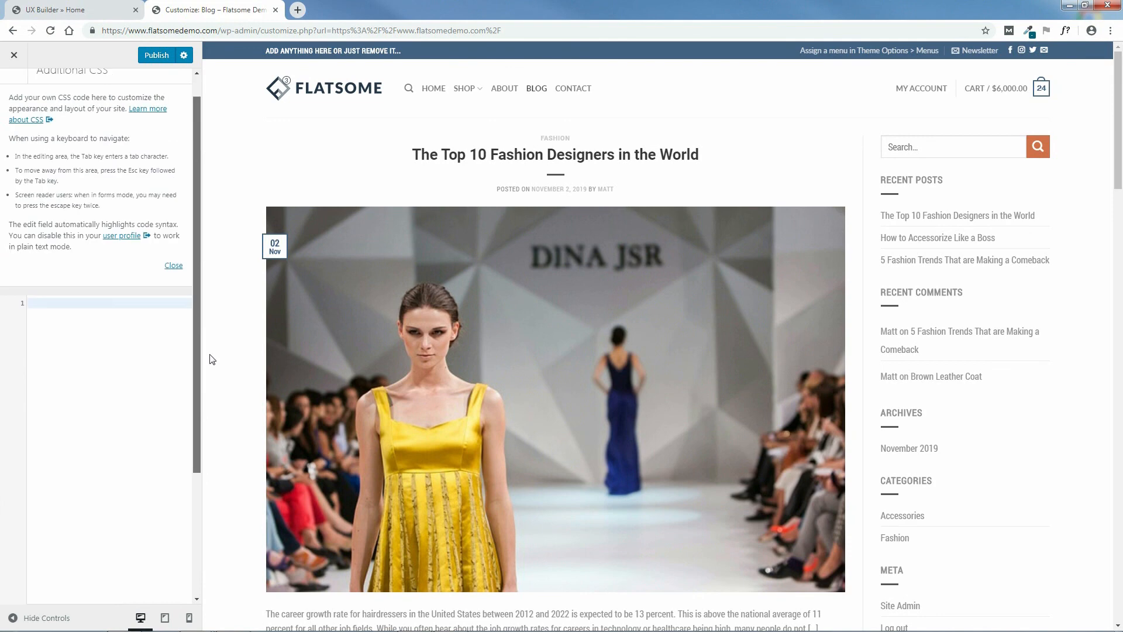
pyautogui.scroll(1, 103, 430)
pyautogui.click(13, 91)
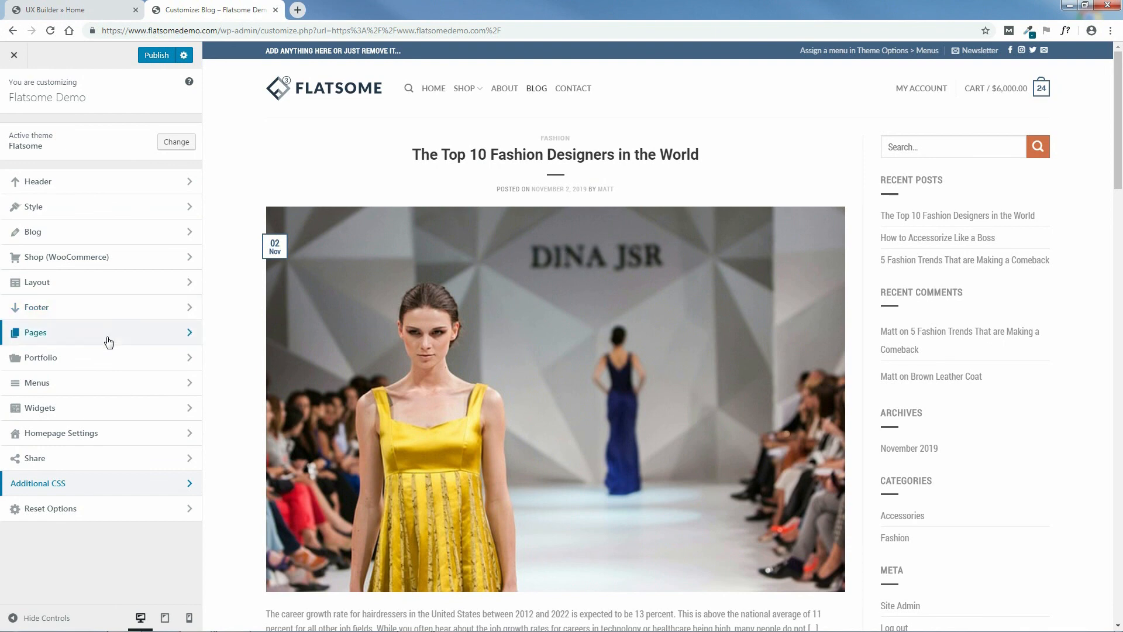
pyautogui.click(76, 258)
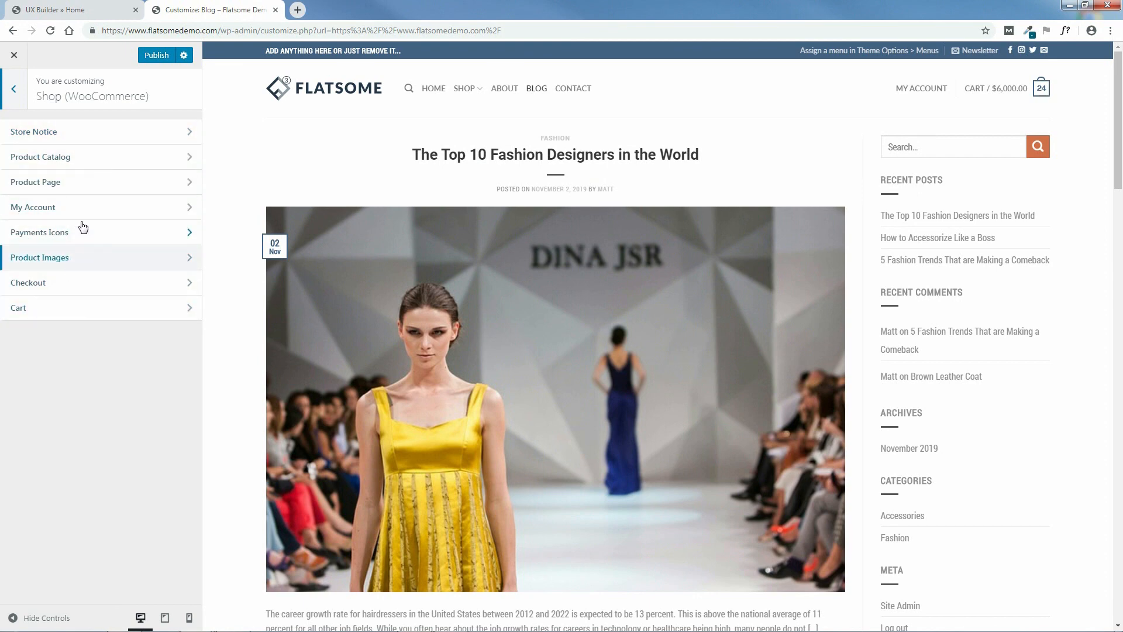
pyautogui.click(14, 90)
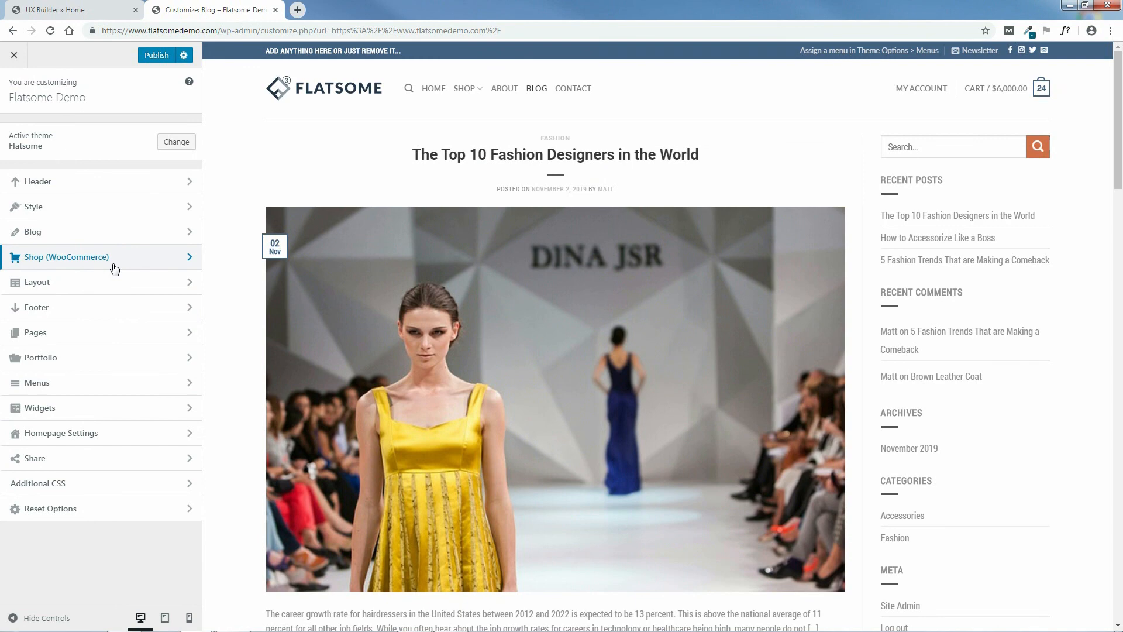
# Publish the customizations, load the Home page in the preview and exit the Customizer to the live site
pyautogui.click(153, 55)
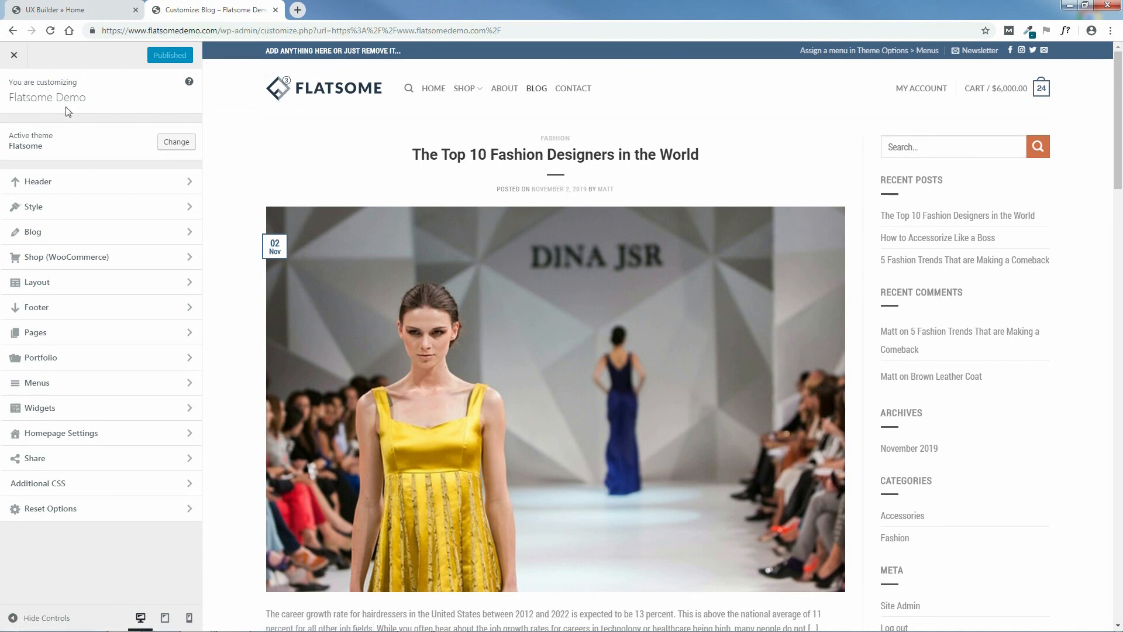
pyautogui.click(430, 92)
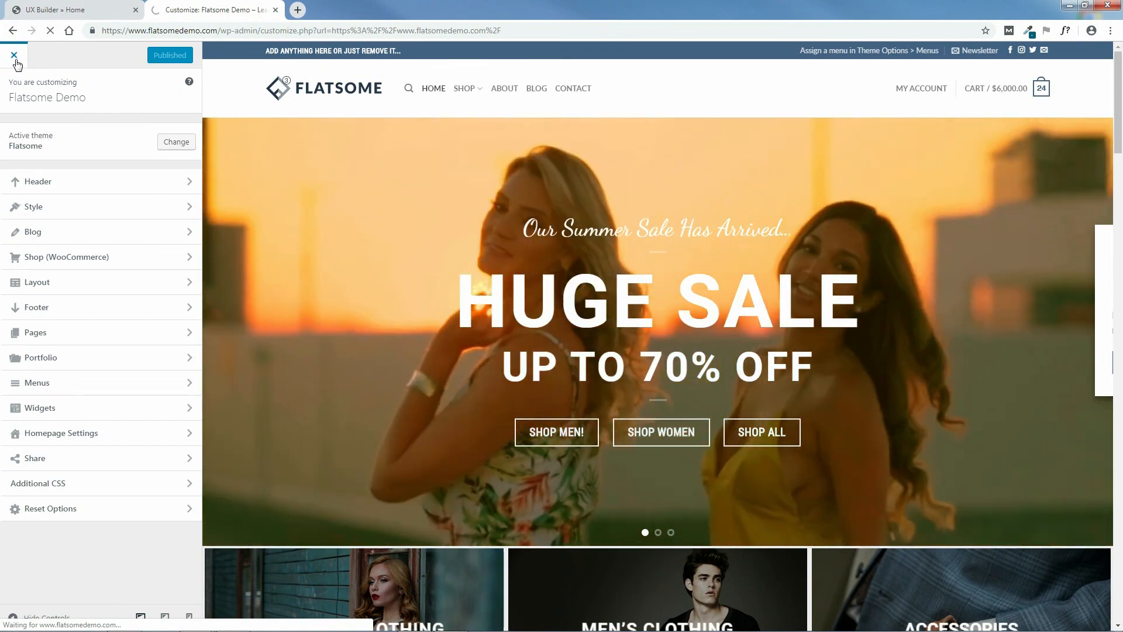
pyautogui.click(13, 56)
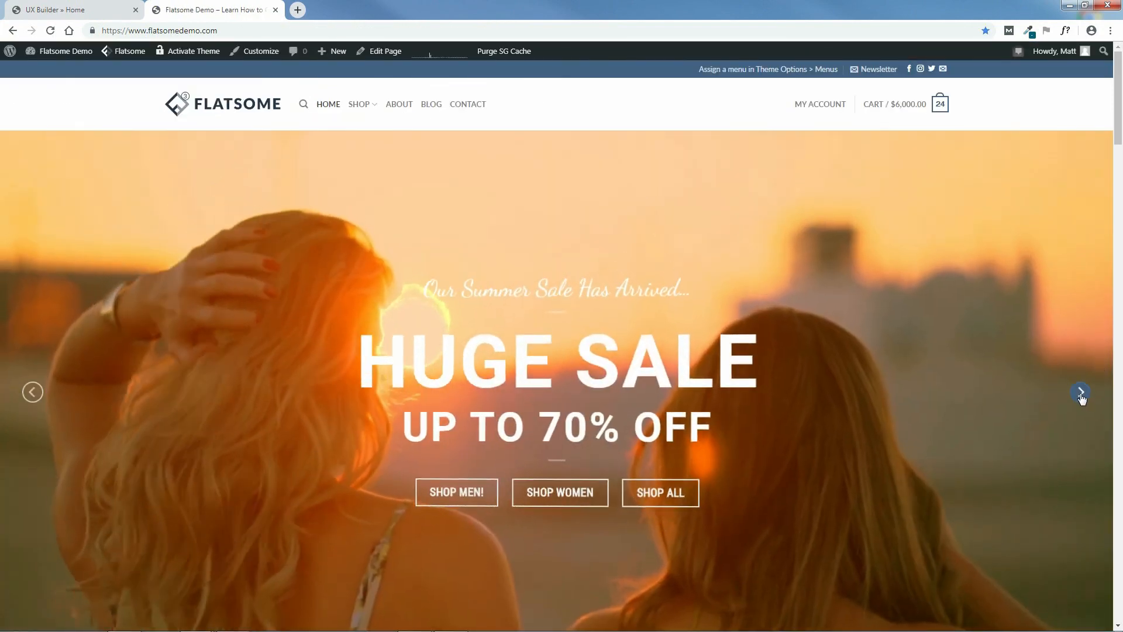
# Advance the homepage slider to the Suit Sale slide and close the UX Builder browser tab
pyautogui.click(1081, 391)
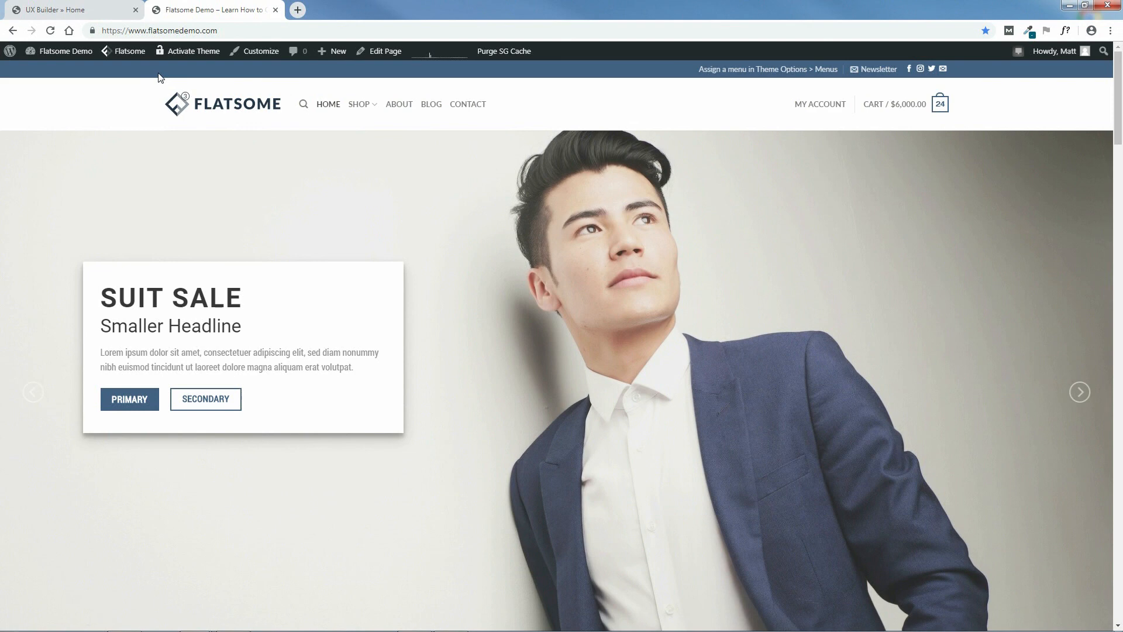
pyautogui.click(135, 9)
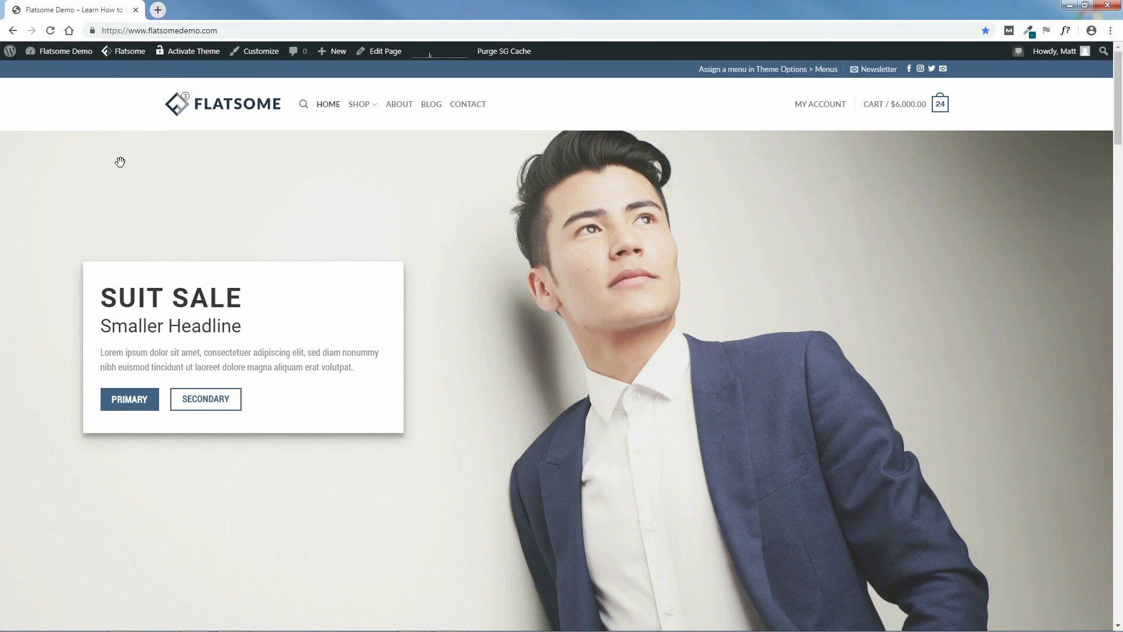